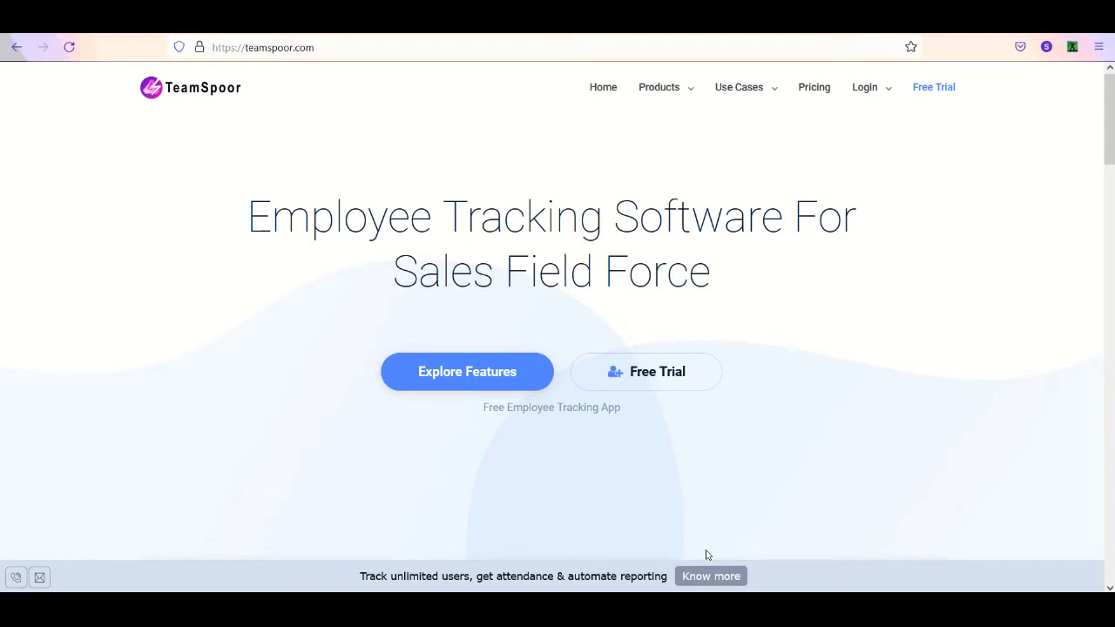
- Open the Admin login page from the teamspoor.com home page
click(315, 48)
click(321, 50)
click(782, 362)
mouse_move(875, 95)
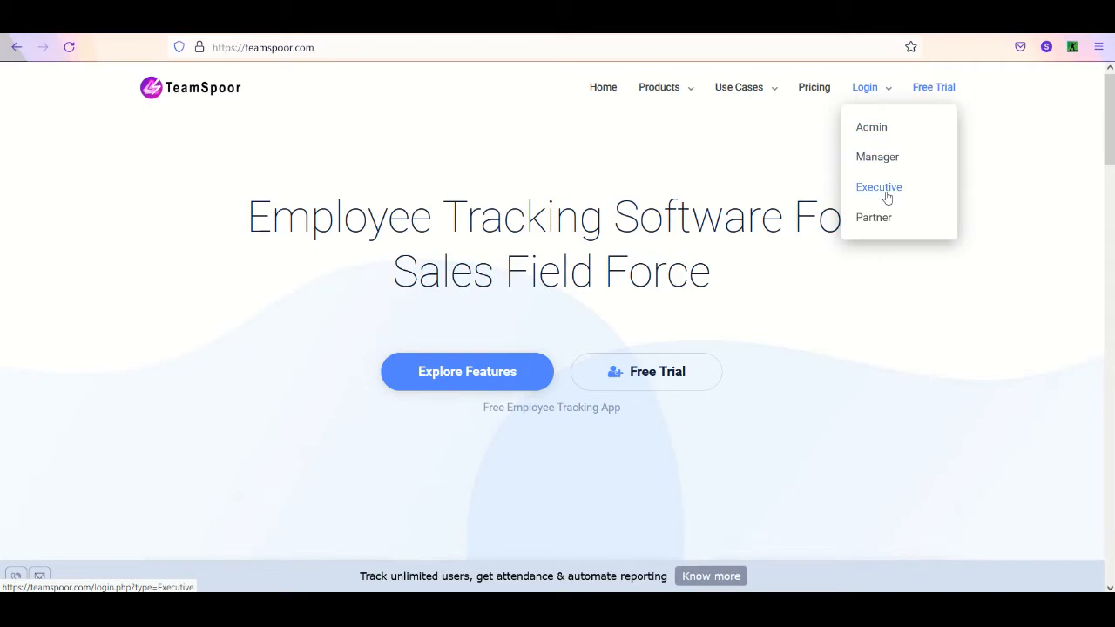
click(893, 129)
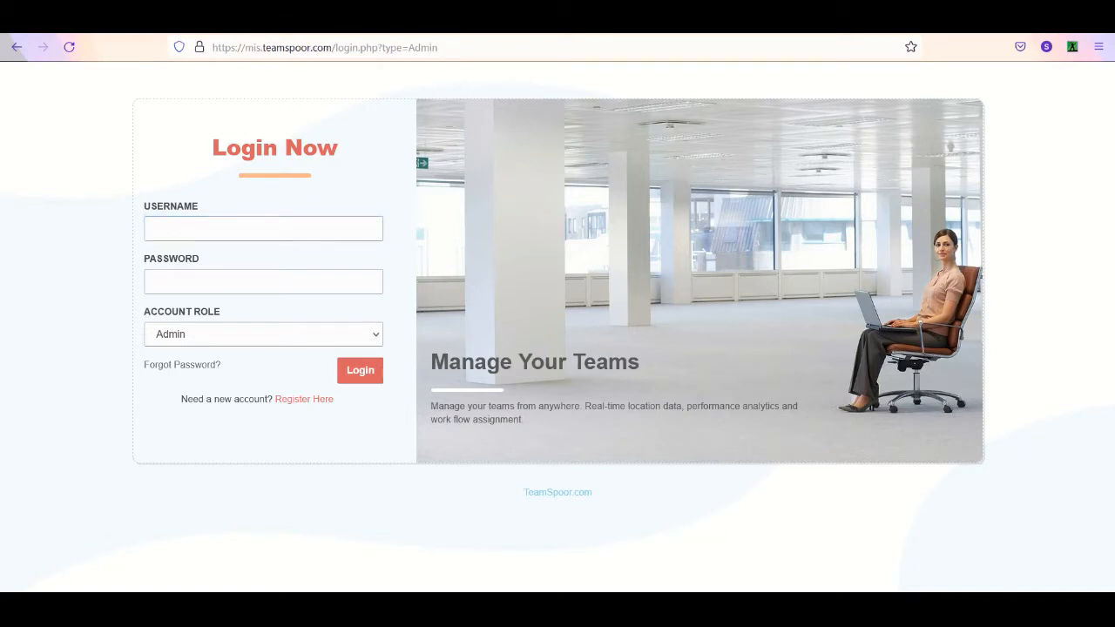
- Open the new-account registration page and look over its company, email and password fields and the page footer
click(287, 407)
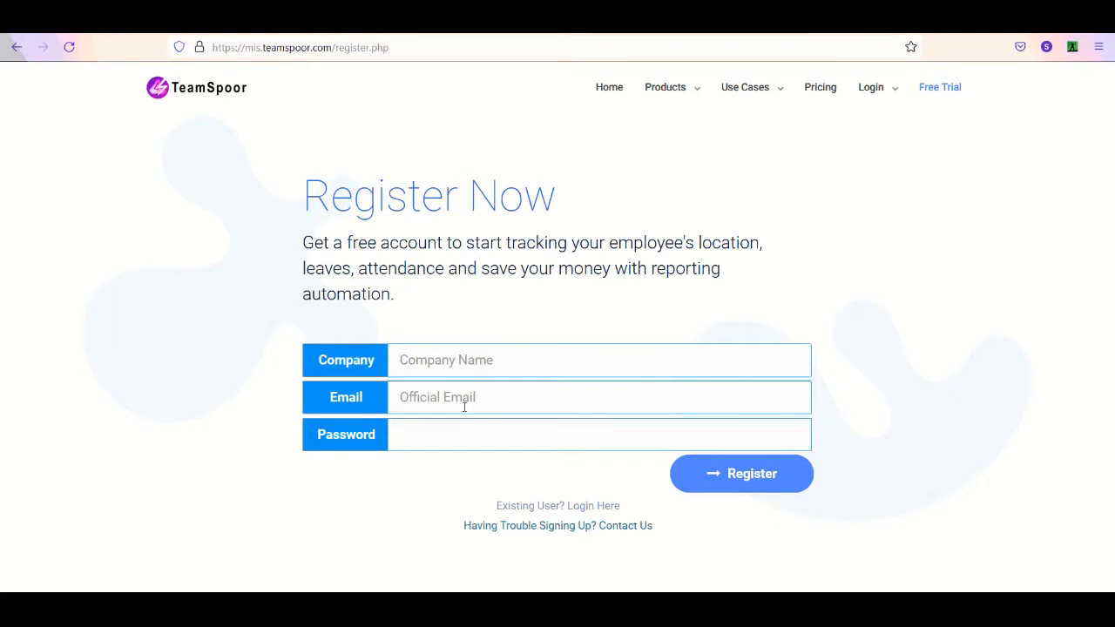
scroll(810, 407, down, 3)
scroll(810, 408, down, 5)
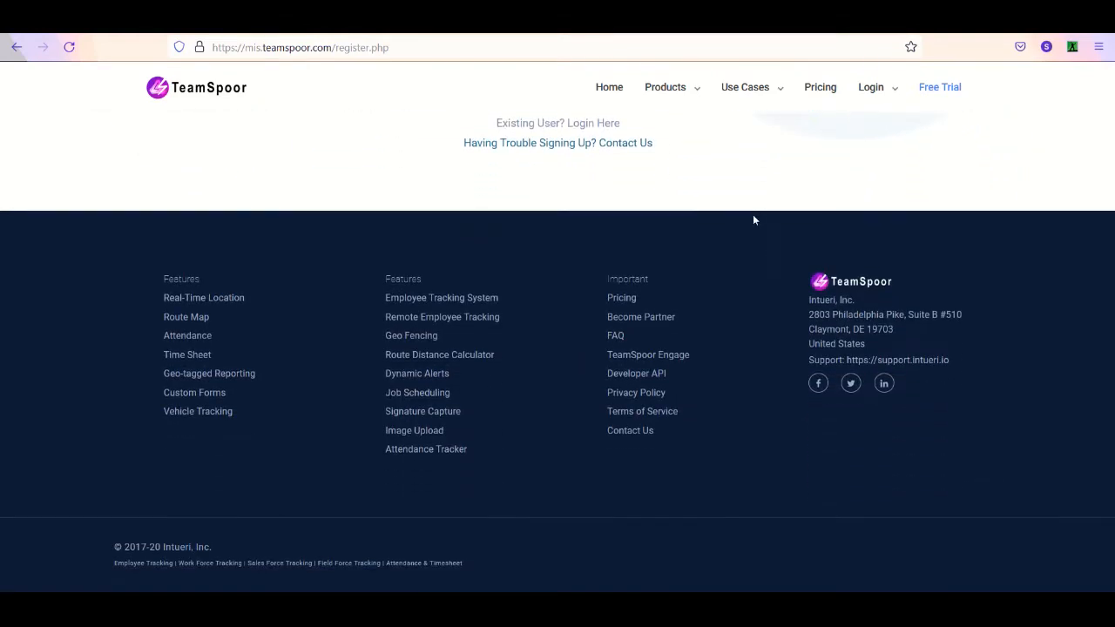
scroll(973, 328, up, 8)
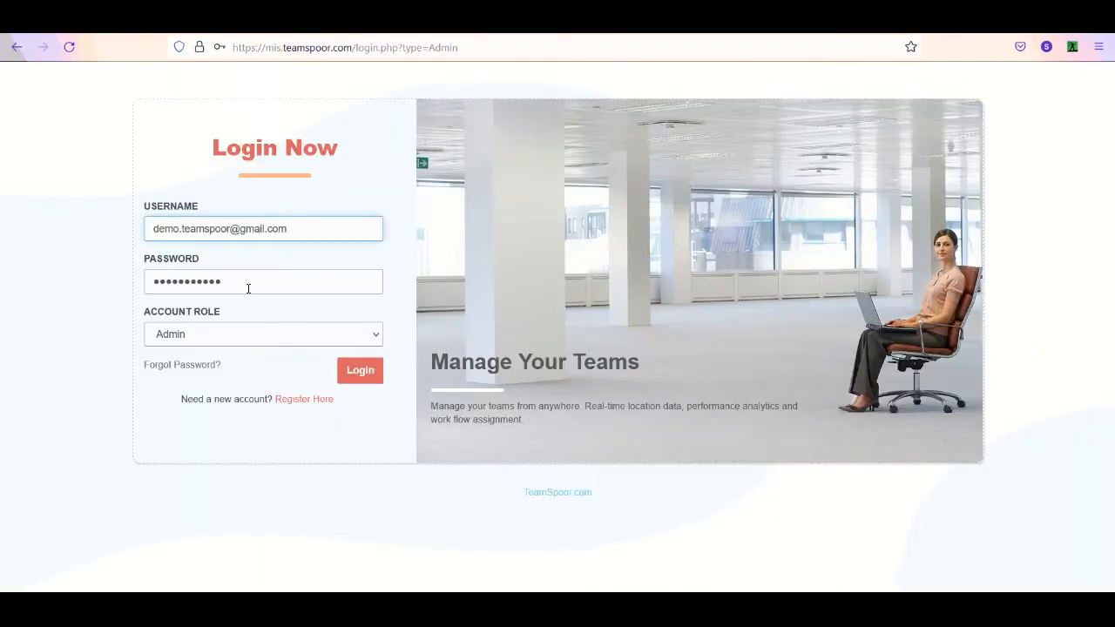
- Sign in to the web dashboard with the Admin account role
click(340, 378)
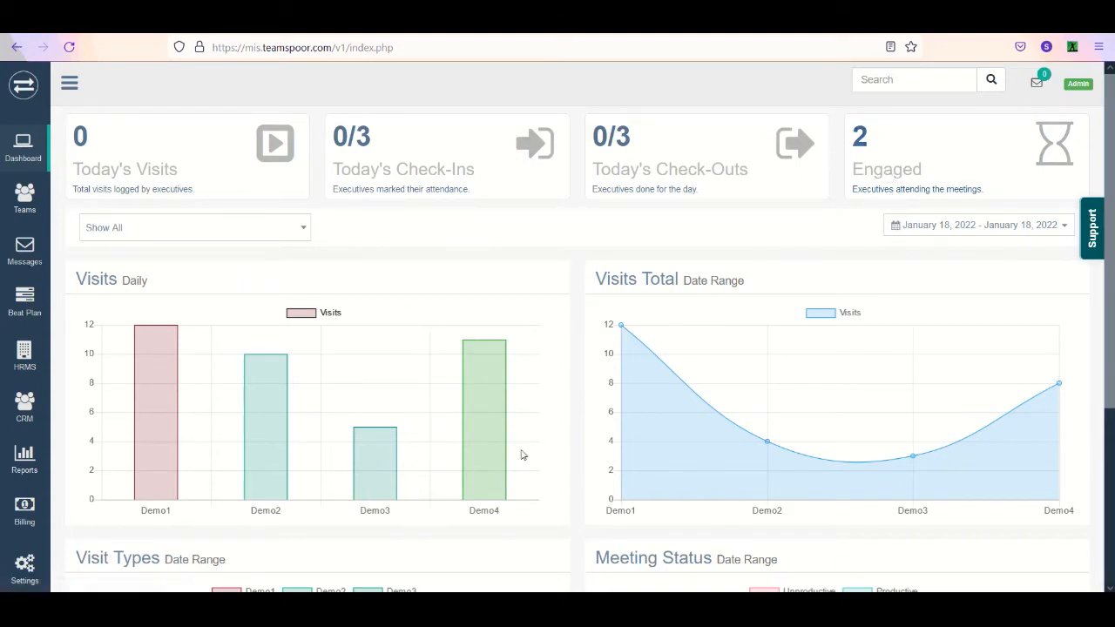
- Switch to the phone session in AnyDesk, search the app store for "teamspoor" and open TeamSpoor CRM
mouse_move(407, 609)
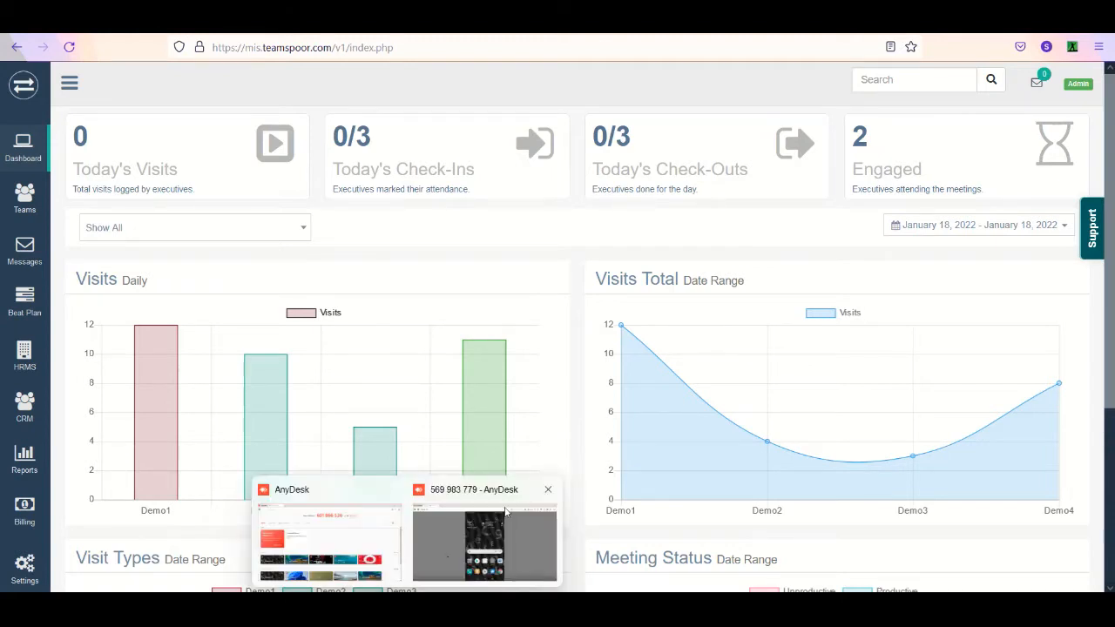
click(518, 535)
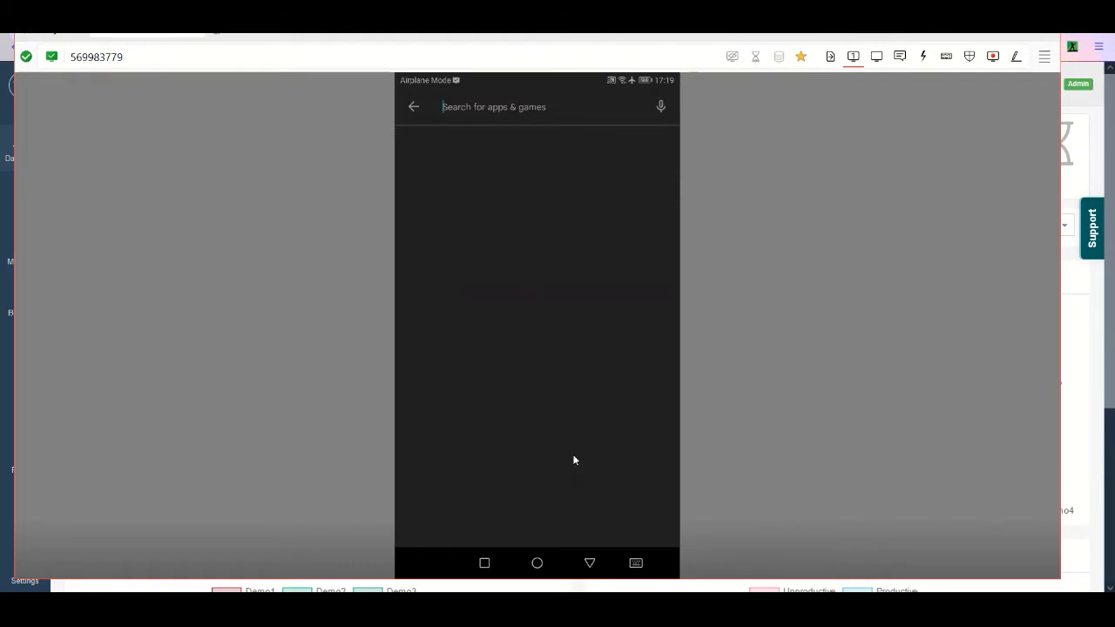
text(teamspoor)
key(Return)
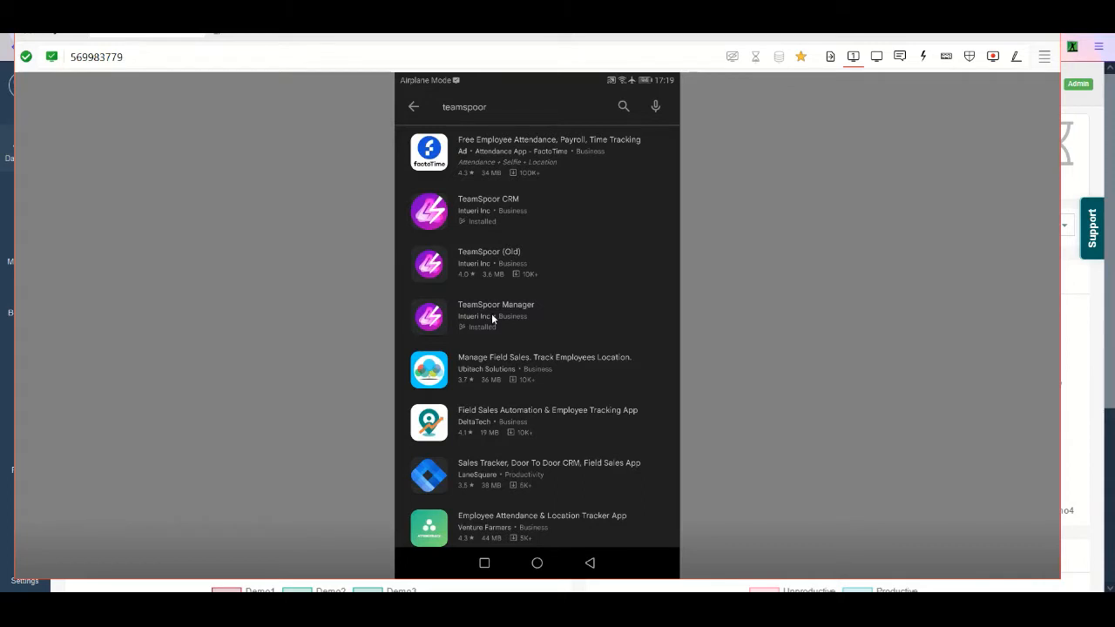
click(506, 218)
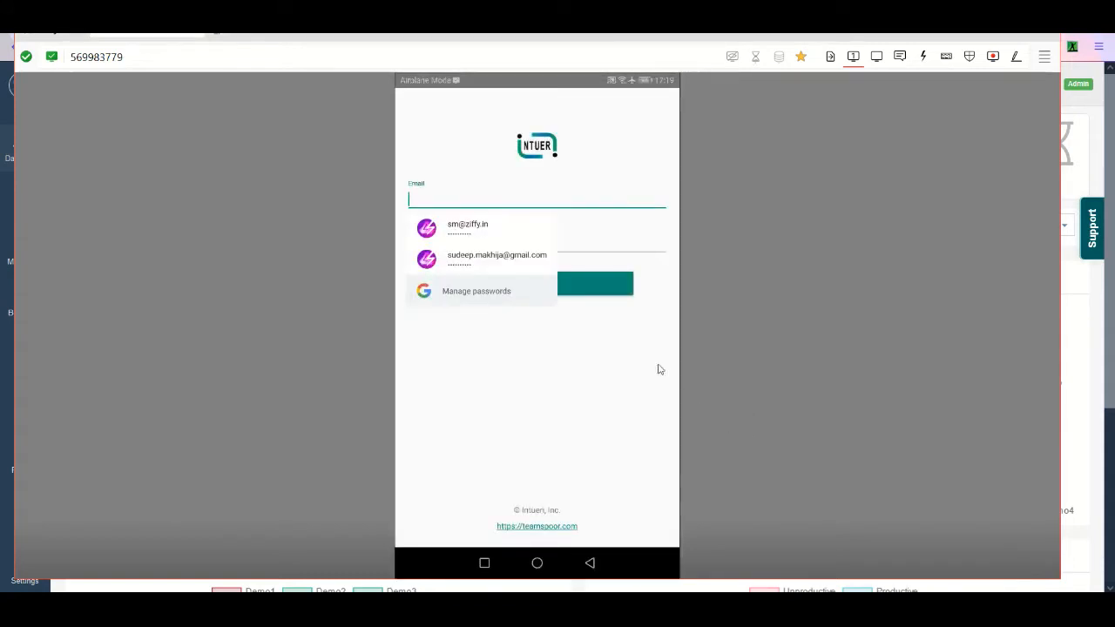
- Fill in the employee's saved account e-mail and password and sign in to the mobile app
click(583, 239)
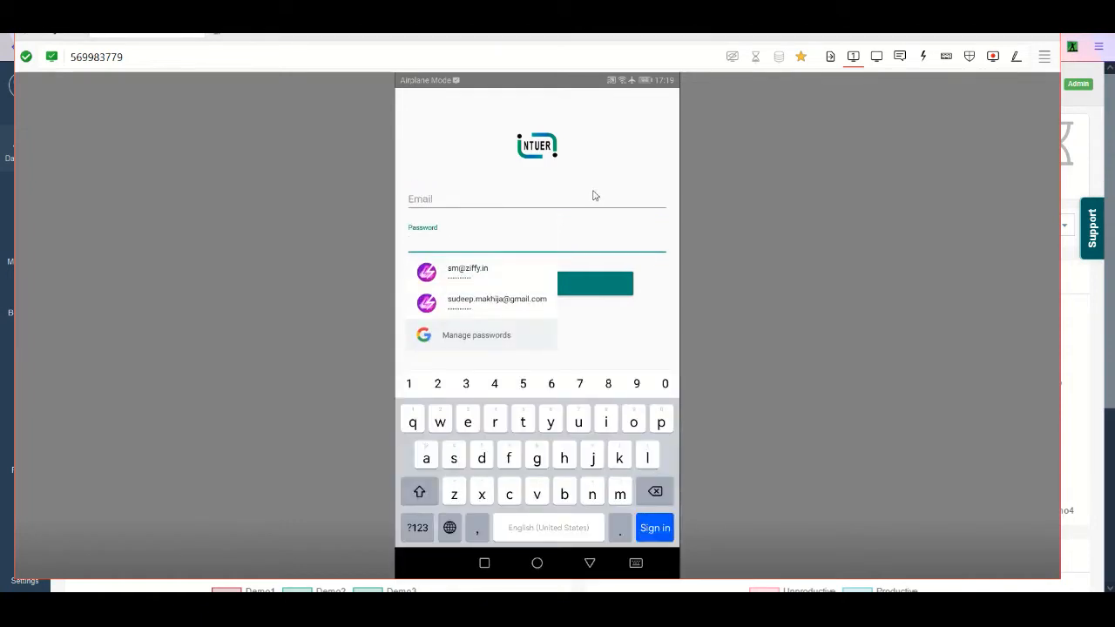
click(551, 197)
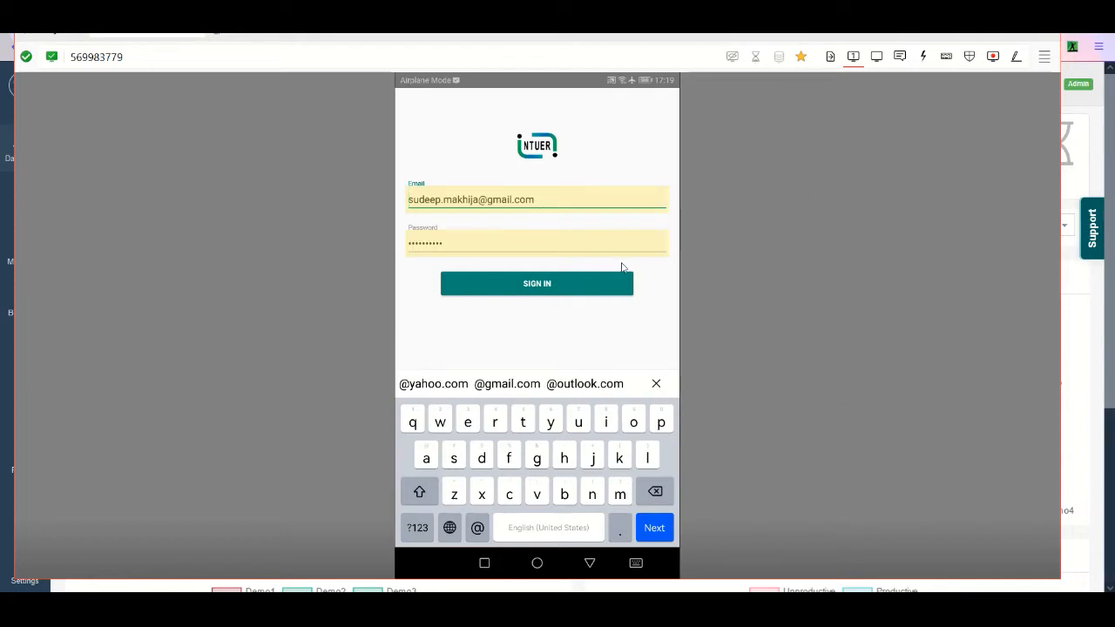
click(562, 296)
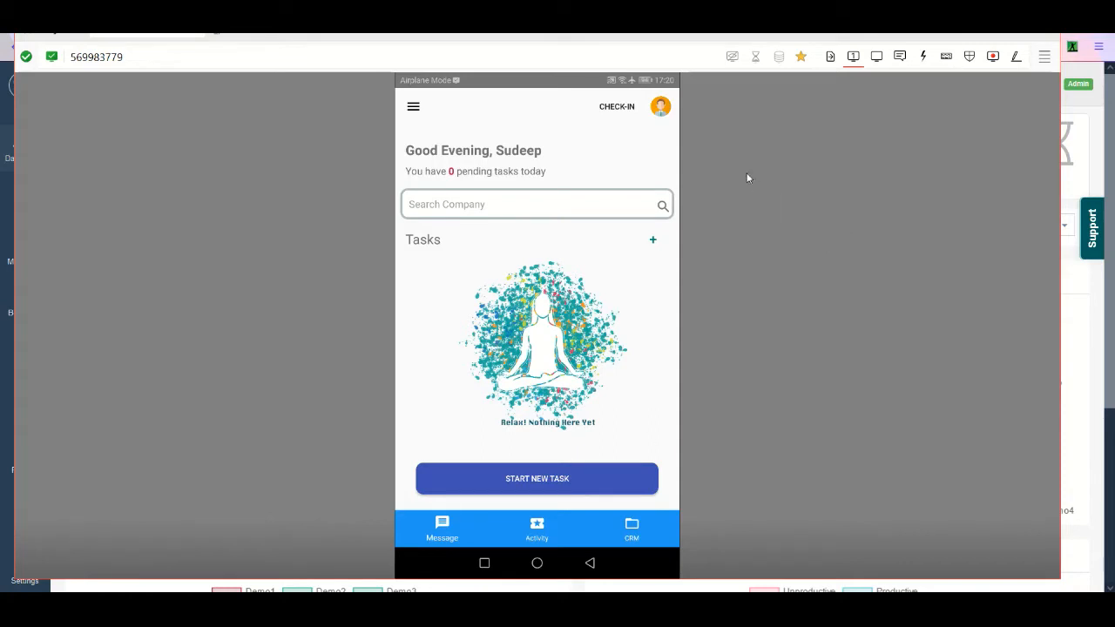
- Mark the employee's attendance in the mobile app by checking in and confirming the check-in
click(613, 114)
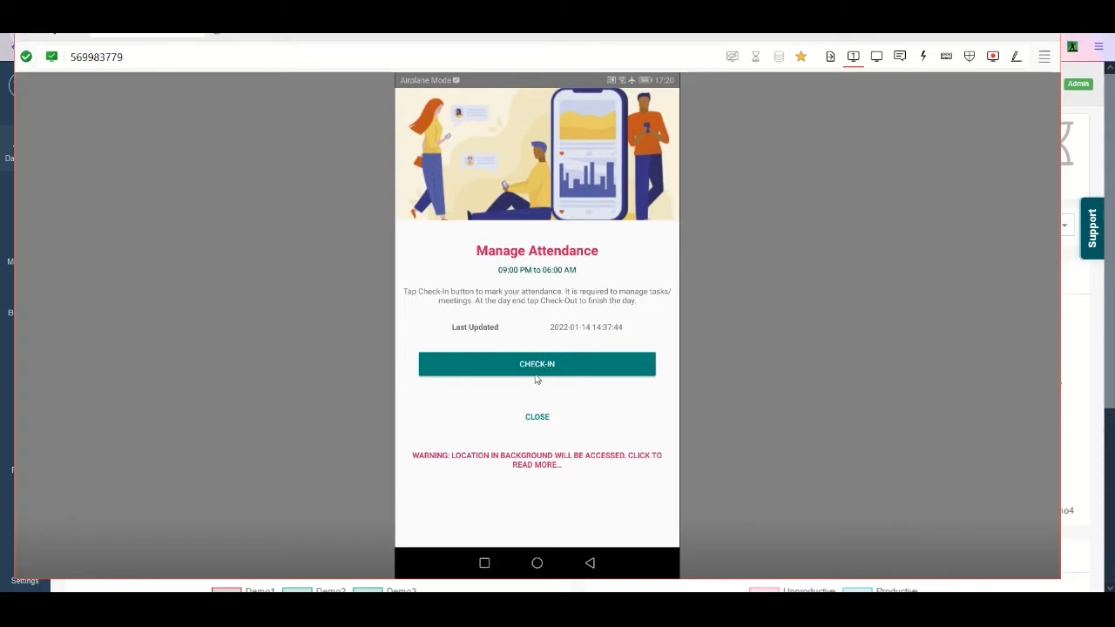
click(549, 367)
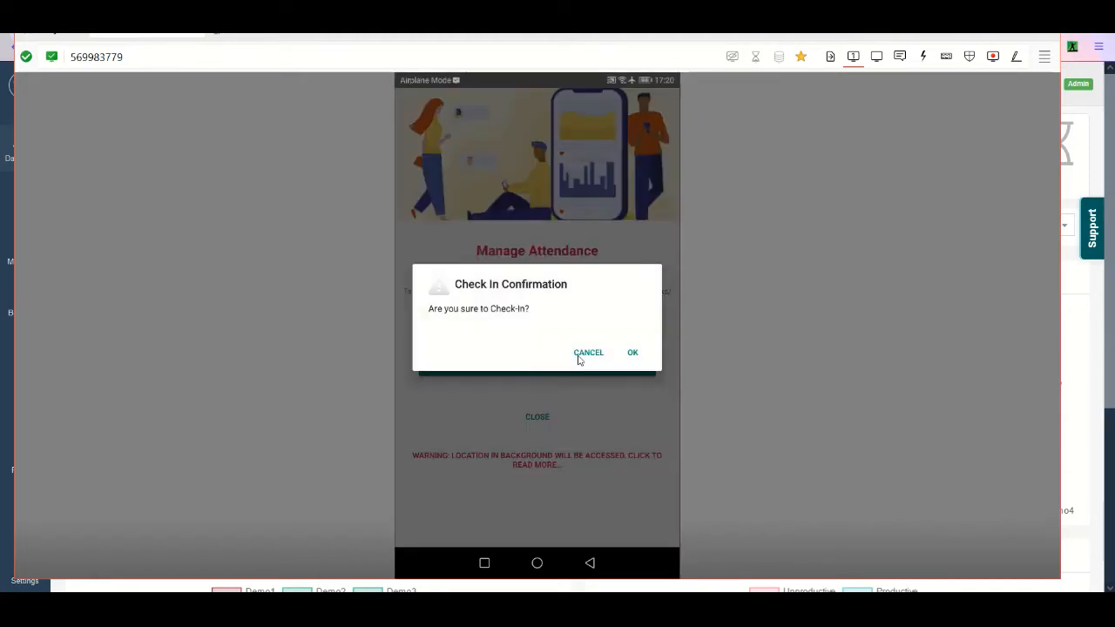
click(634, 355)
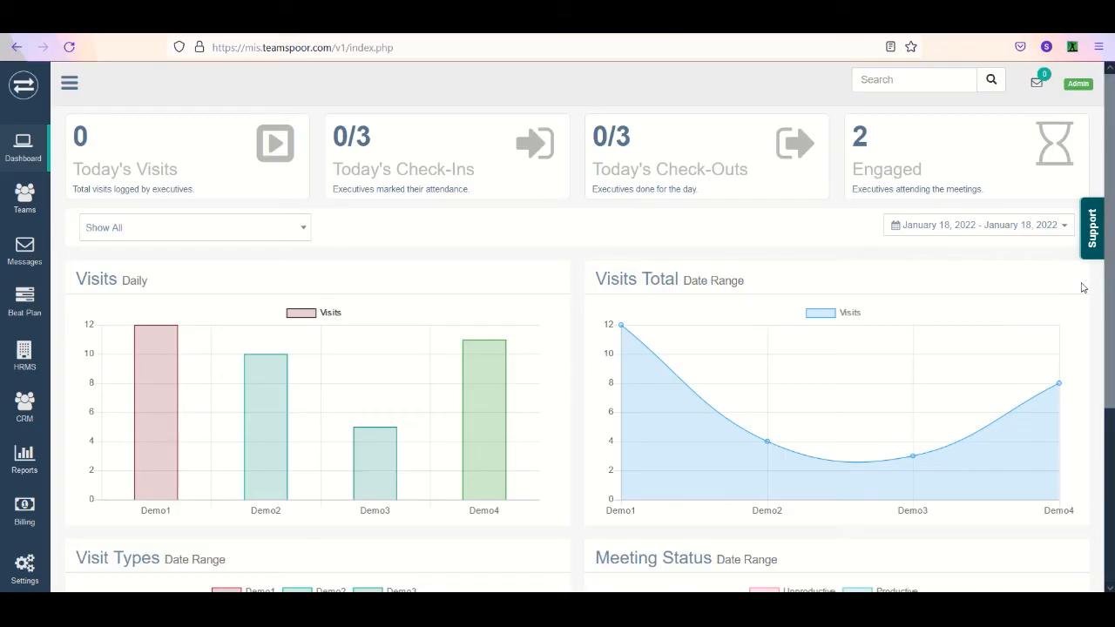
- Return to the web dashboard in the browser, reload it and open the attendance report from Today's Check-Ins
click(1082, 287)
click(69, 48)
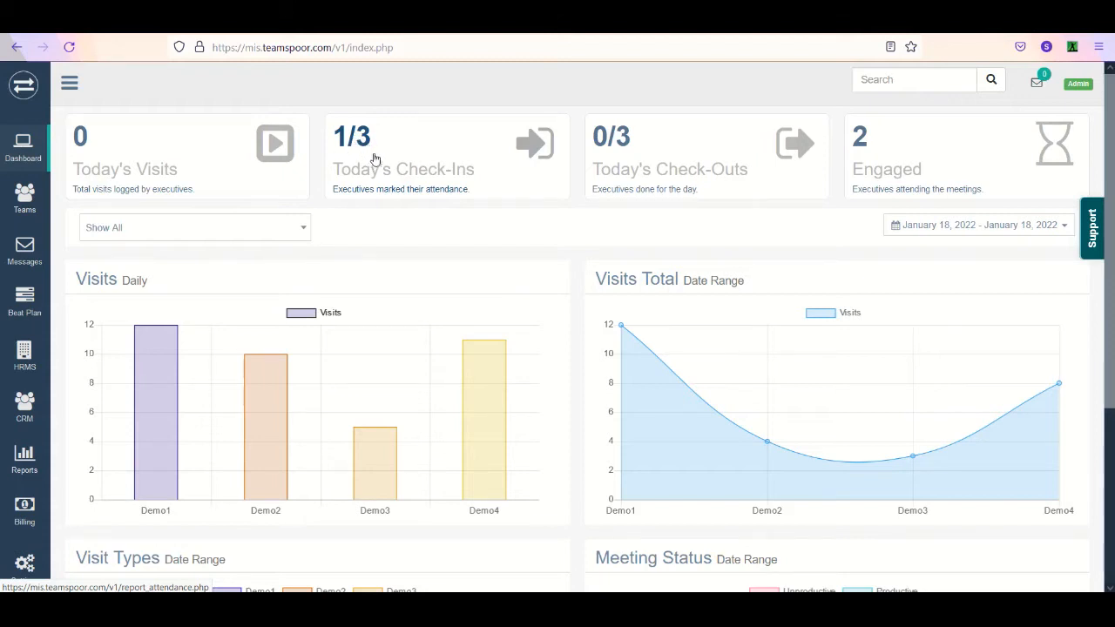
click(356, 141)
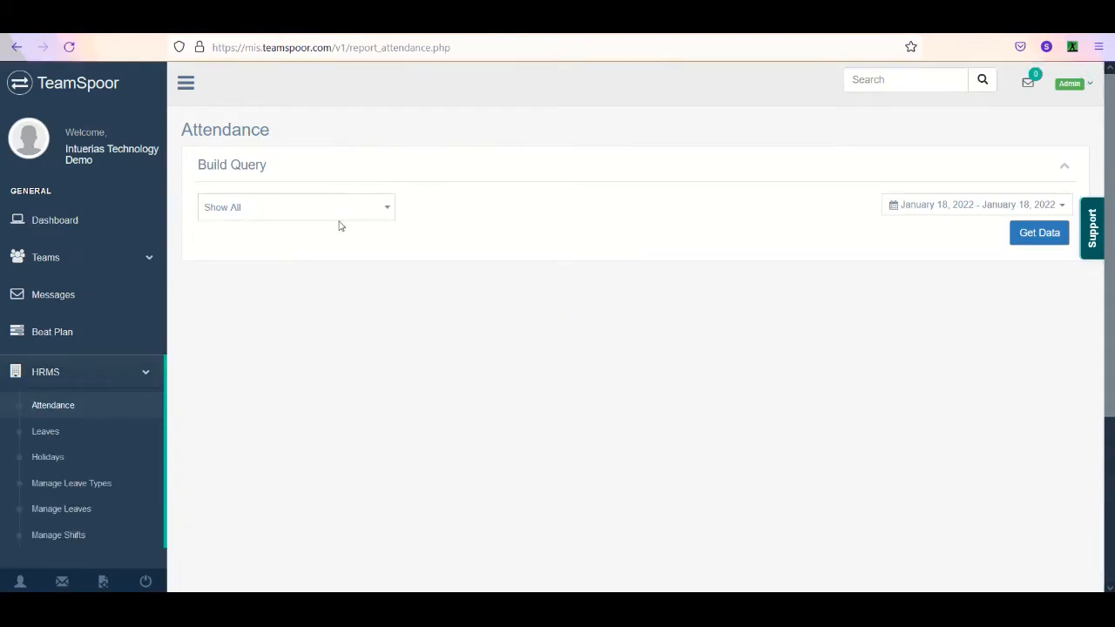
- Set the attendance query's employee filter to Show All
click(344, 219)
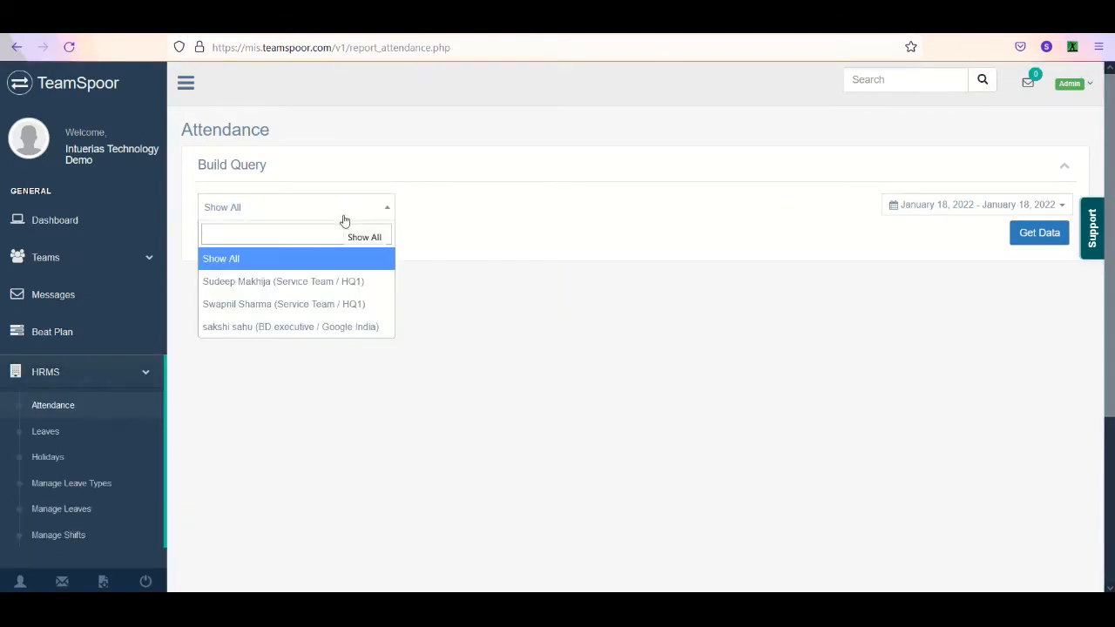
click(278, 259)
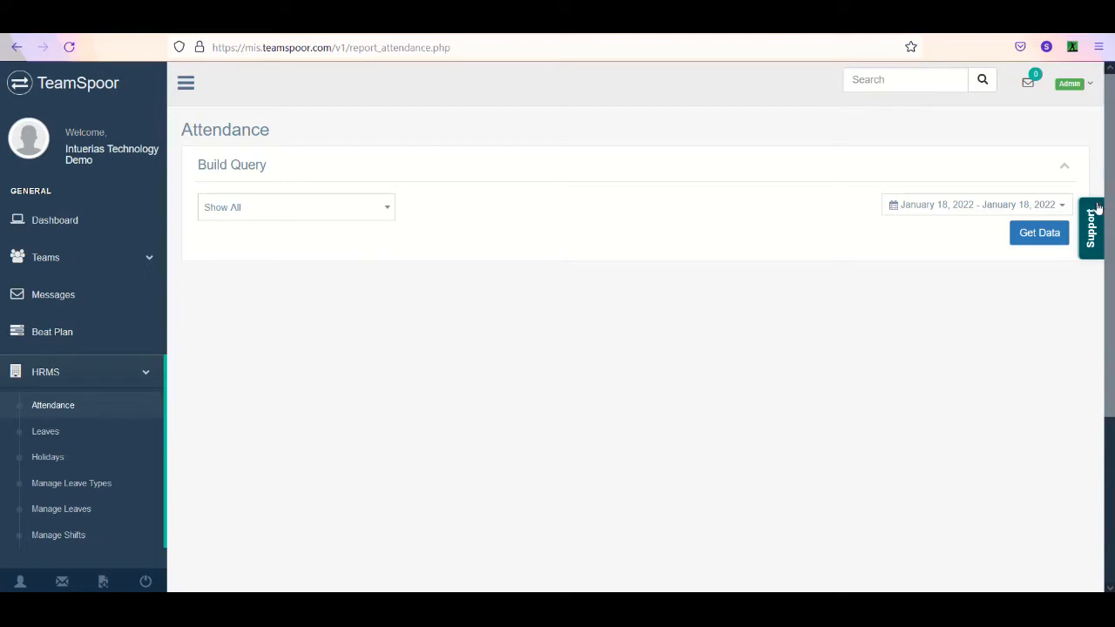
click(1021, 207)
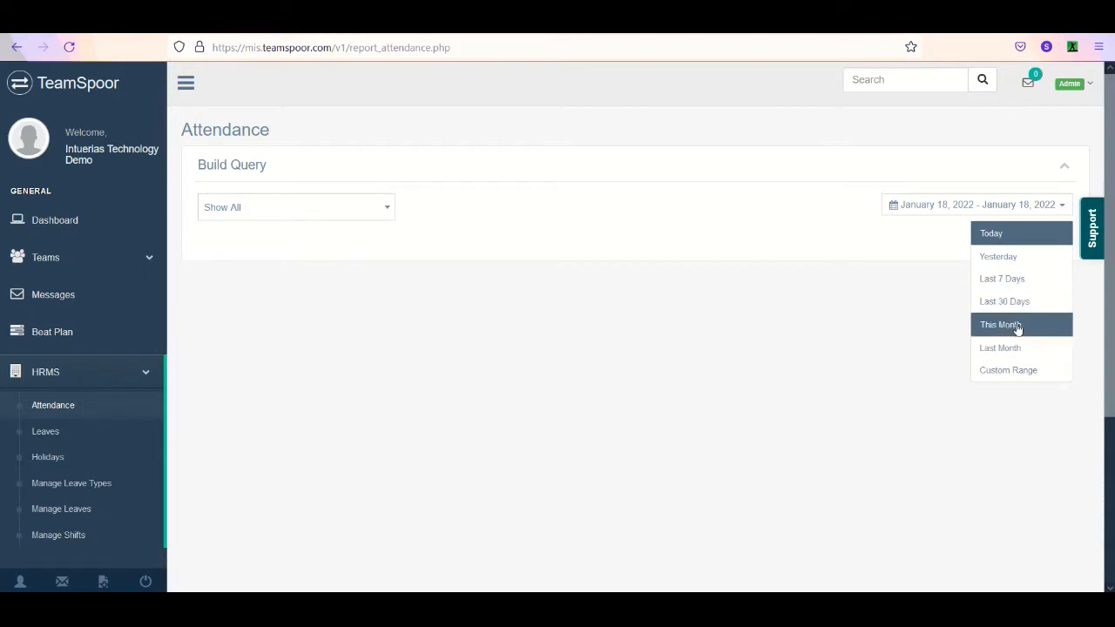
click(1022, 374)
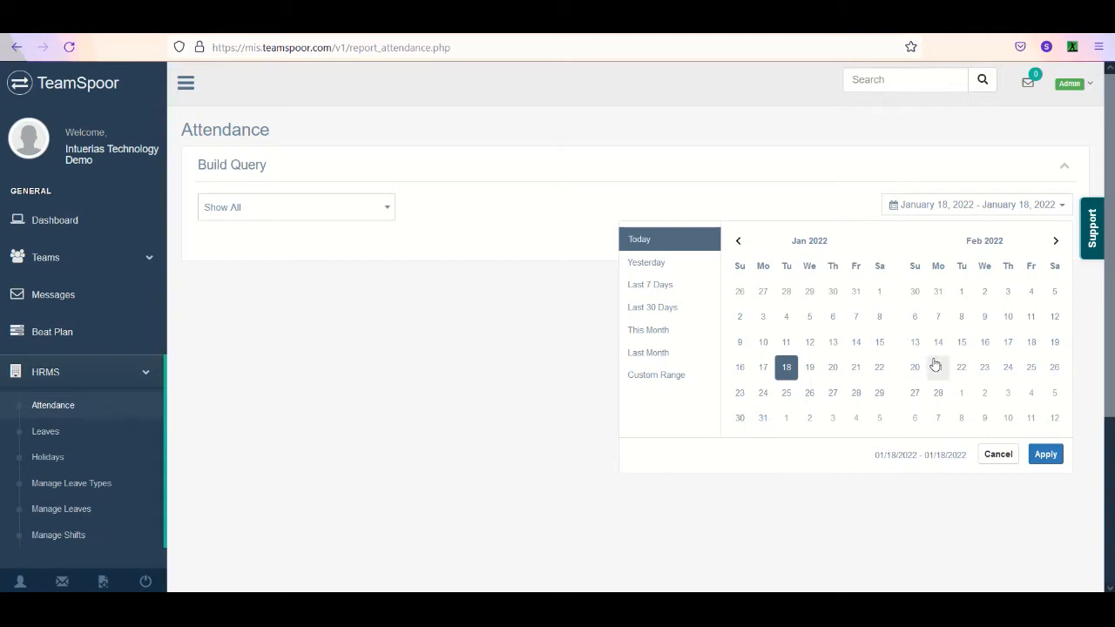
click(995, 460)
- Set the attendance query's date range to Last 7 Days and get the report data
click(981, 209)
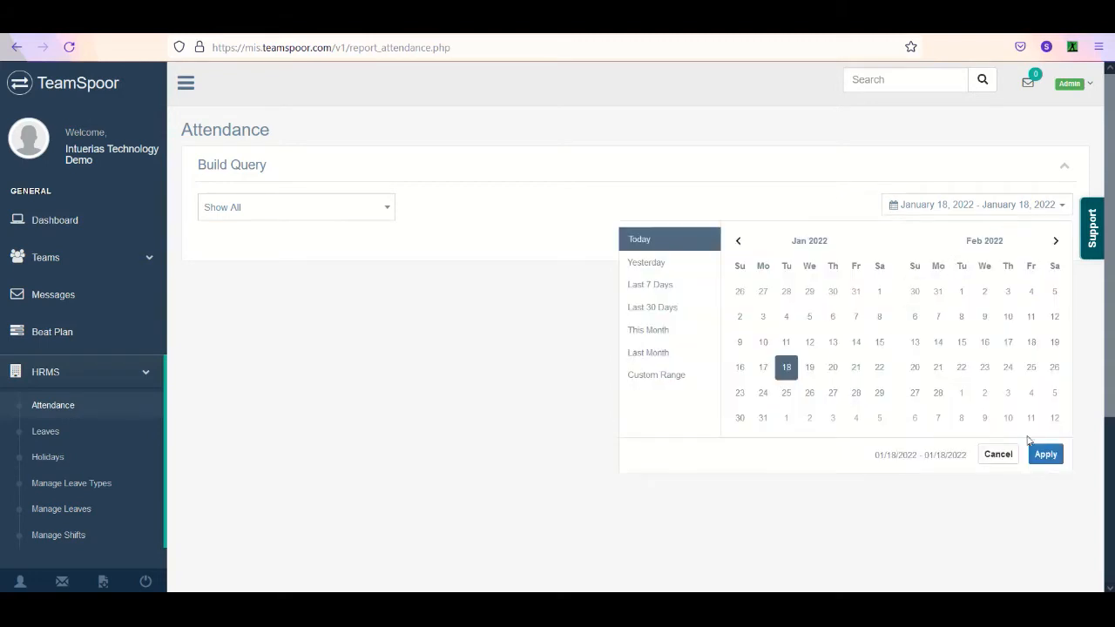
click(682, 293)
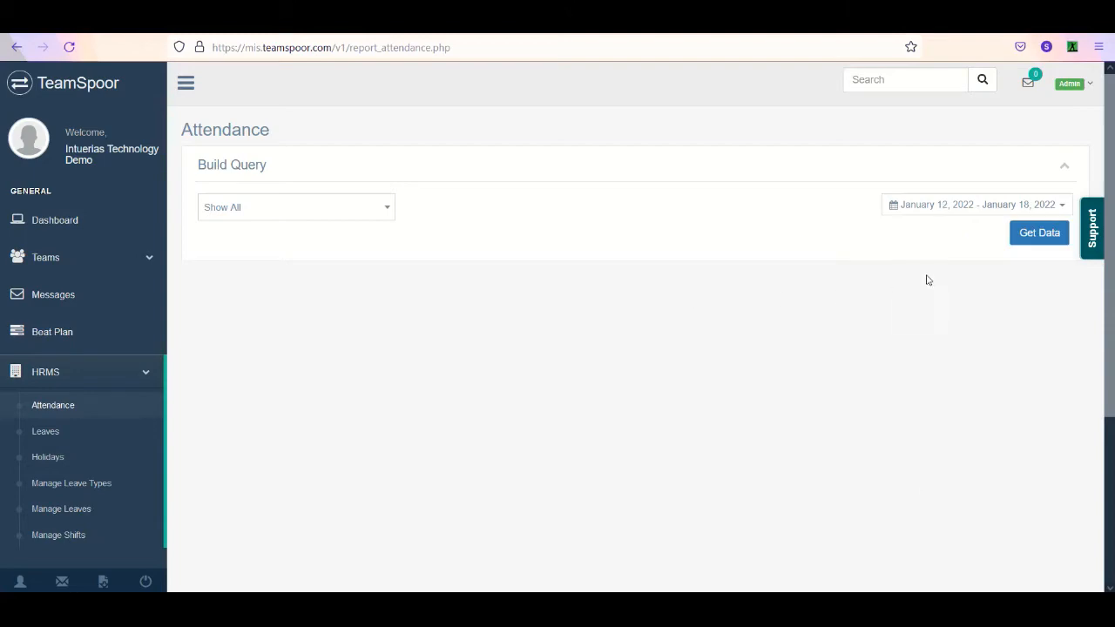
click(1047, 241)
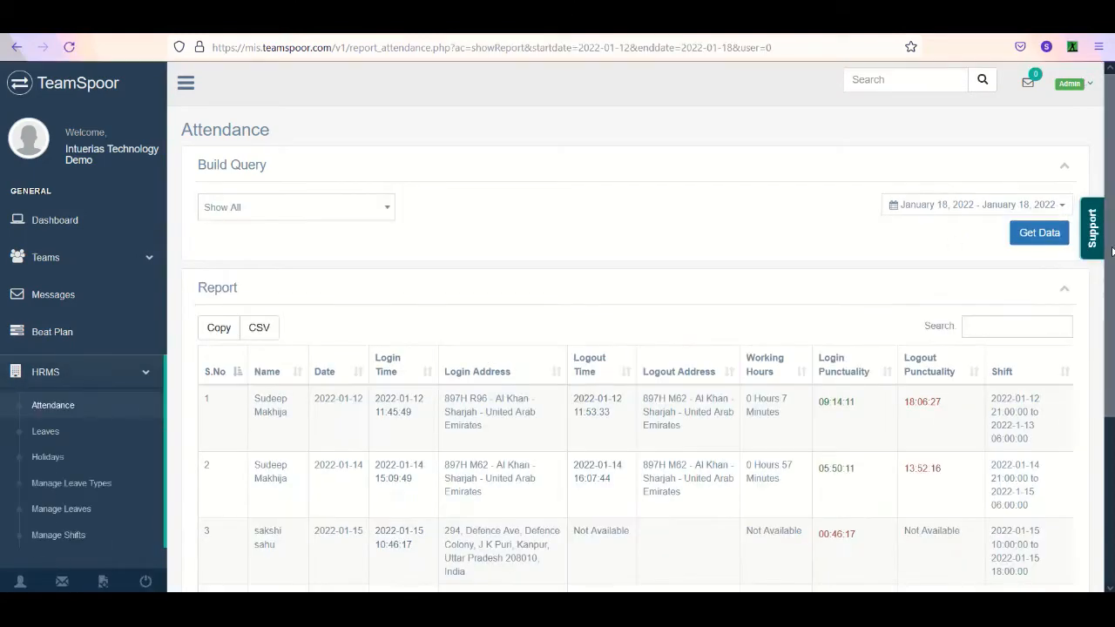
- Examine the names, dates, login times and login addresses in the attendance report rows
scroll(1104, 386, down, 3)
scroll(1046, 375, up, 1)
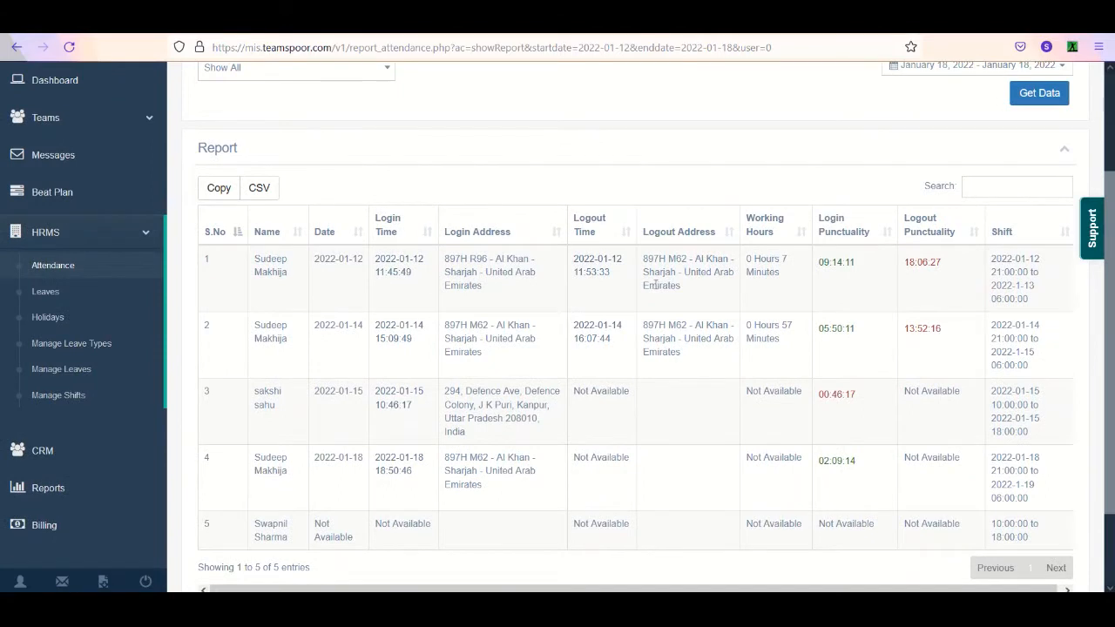
drag(250, 261, 289, 291)
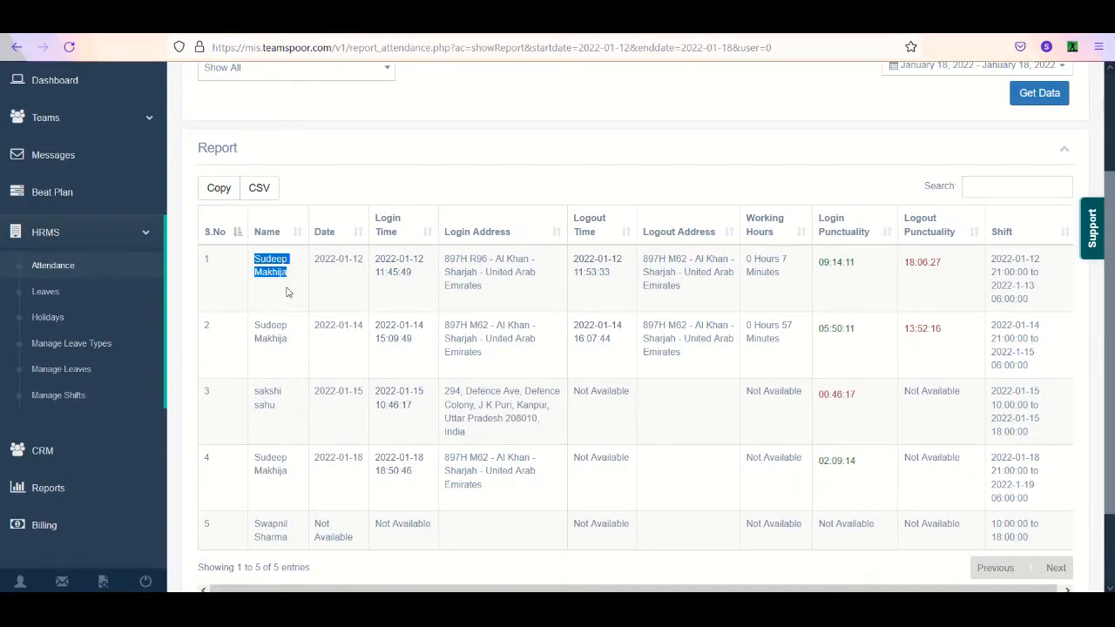
scroll(290, 291, up, 2)
double_click(258, 479)
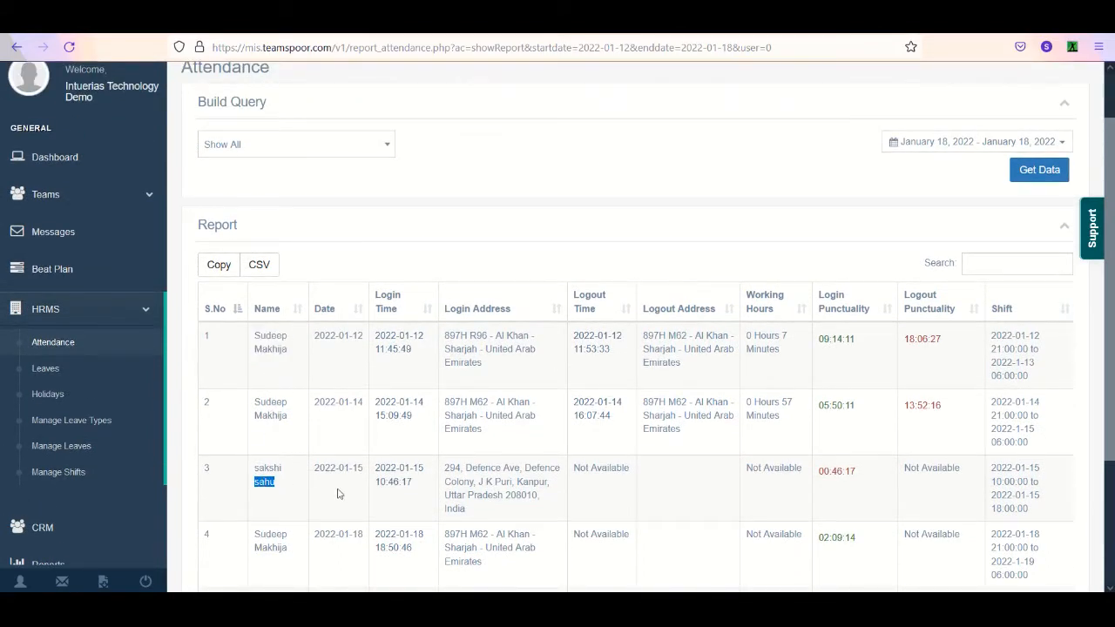
click(353, 492)
drag(353, 492, 315, 469)
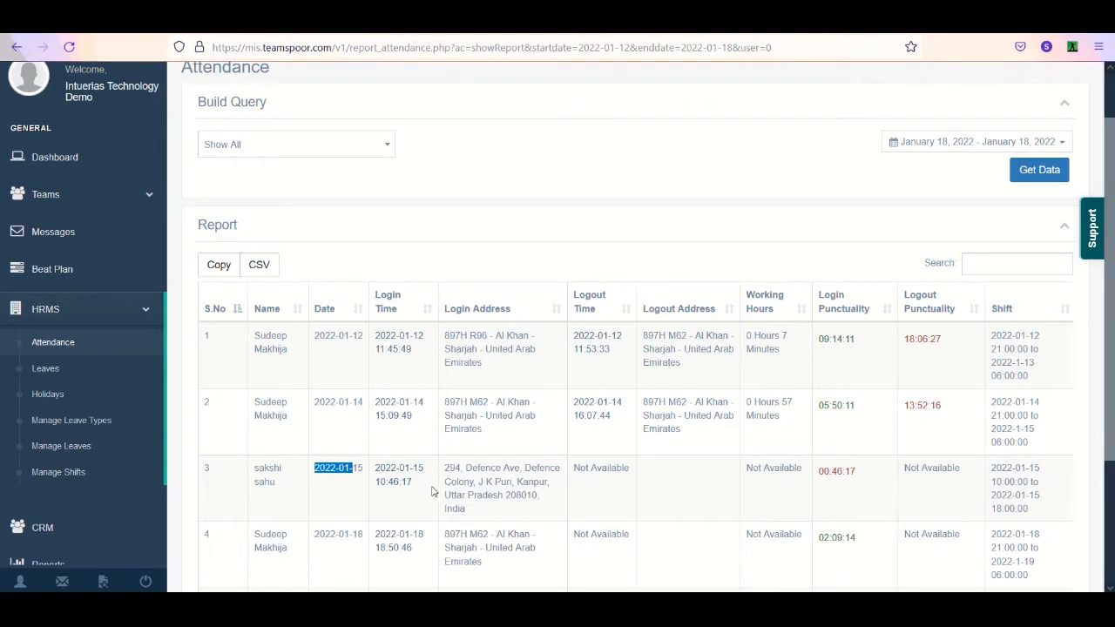
drag(433, 490, 512, 528)
click(451, 472)
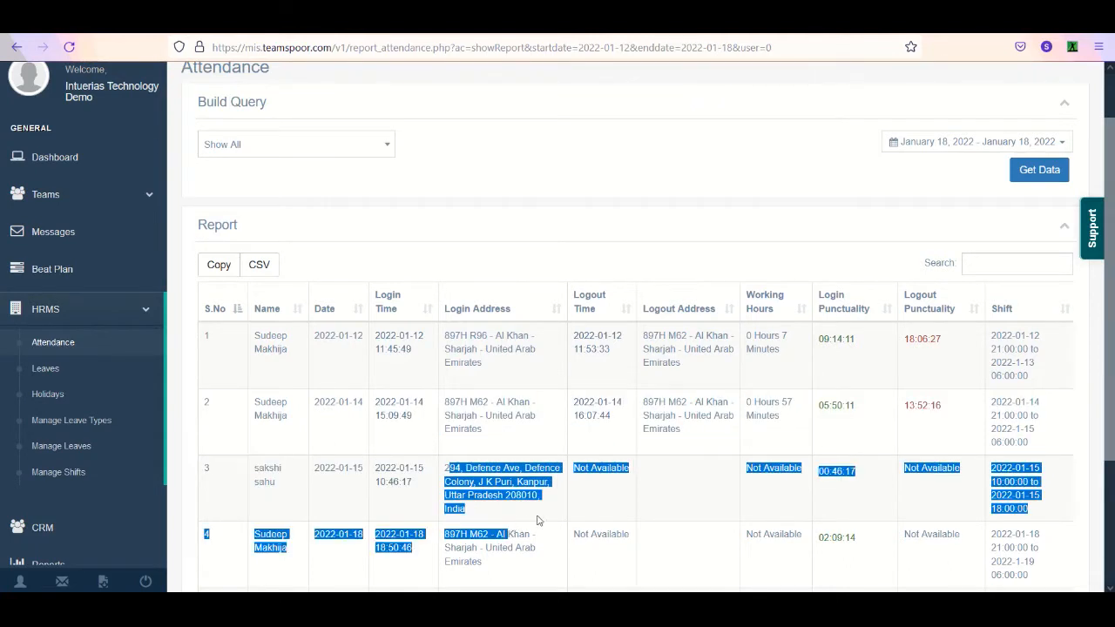
click(546, 520)
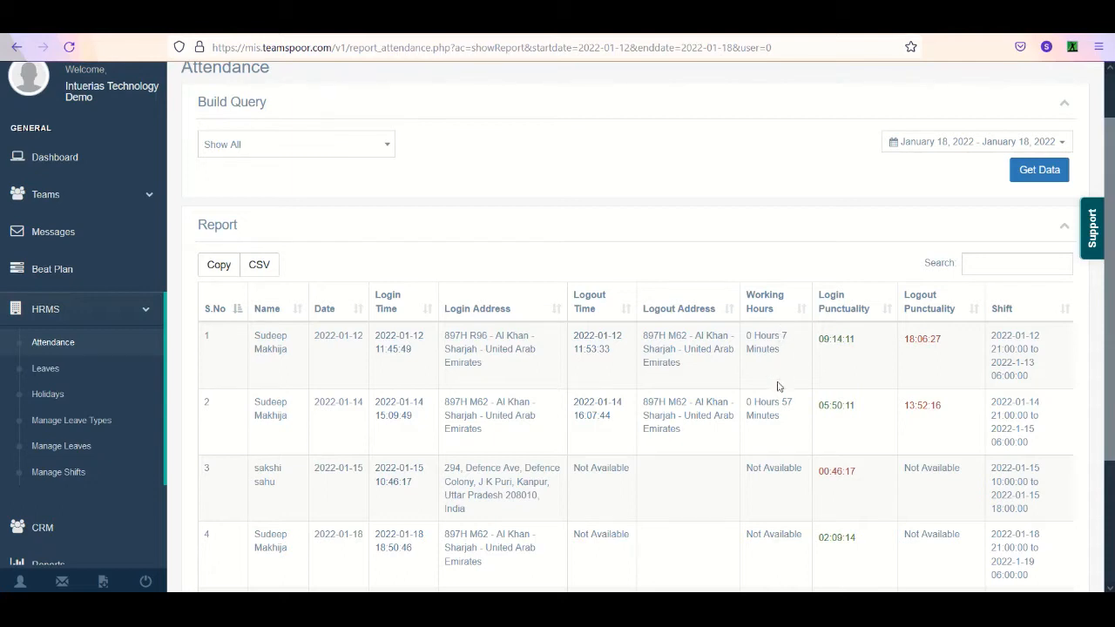
- Examine the working hours and the login and logout punctuality columns of the attendance report
drag(776, 416, 741, 406)
click(783, 421)
scroll(660, 403, down, 1)
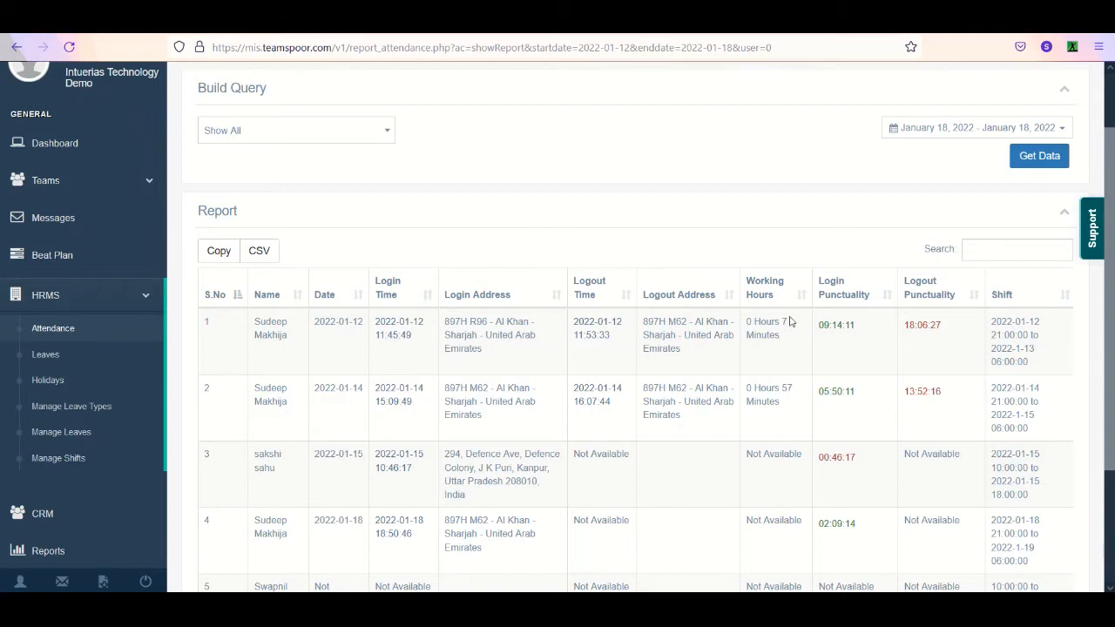
scroll(790, 321, up, 1)
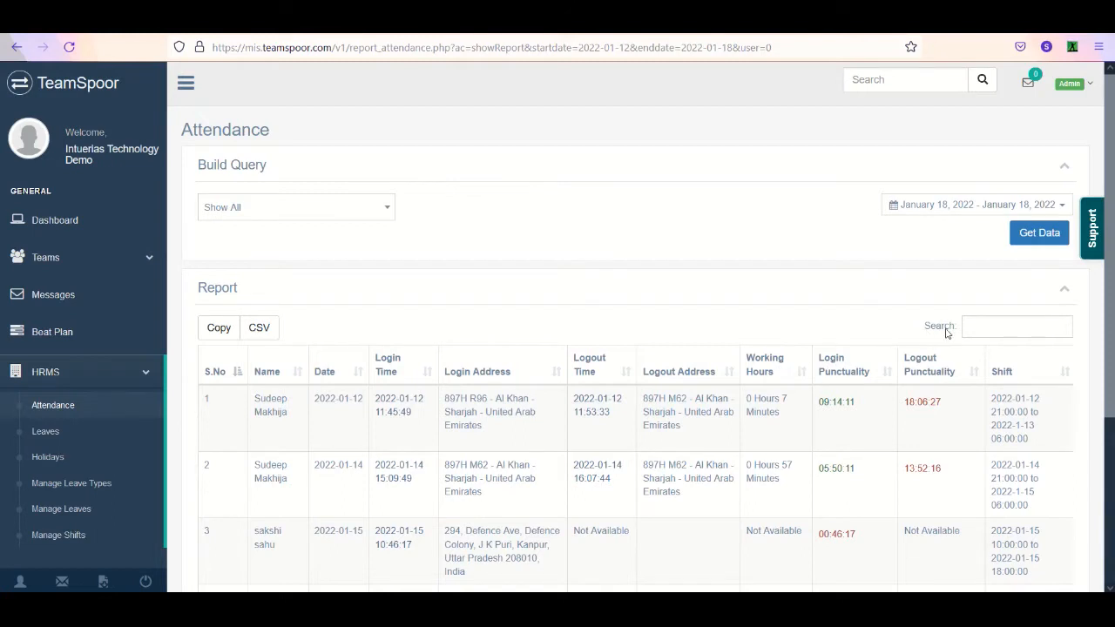
scroll(930, 332, down, 2)
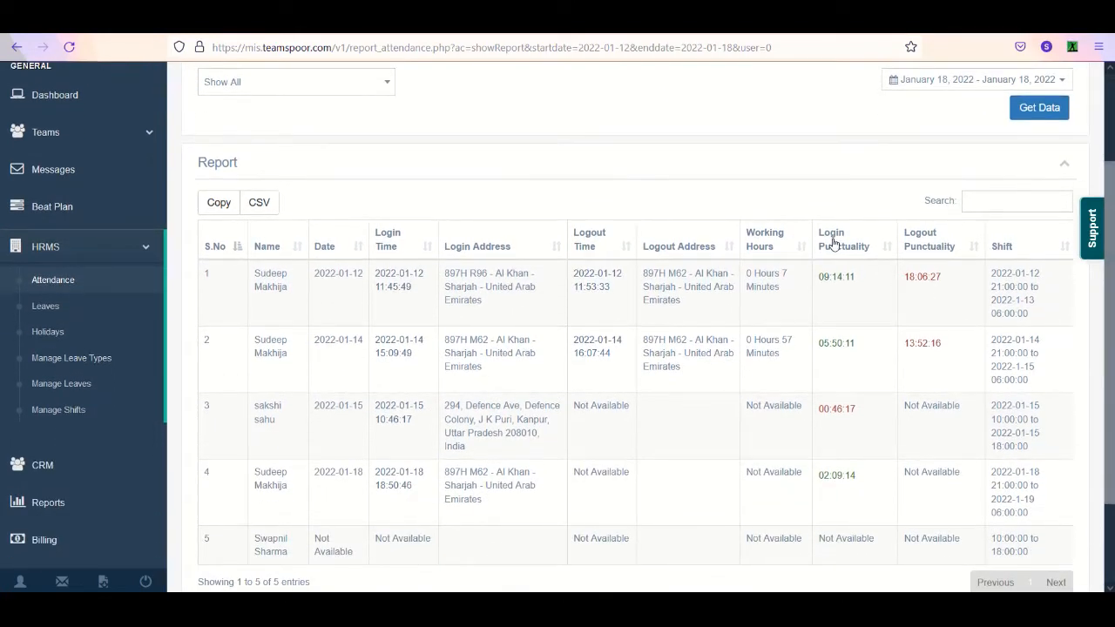
- Compare the first row's login punctuality with its logout punctuality and shift times in the attendance report
scroll(834, 244, up, 1)
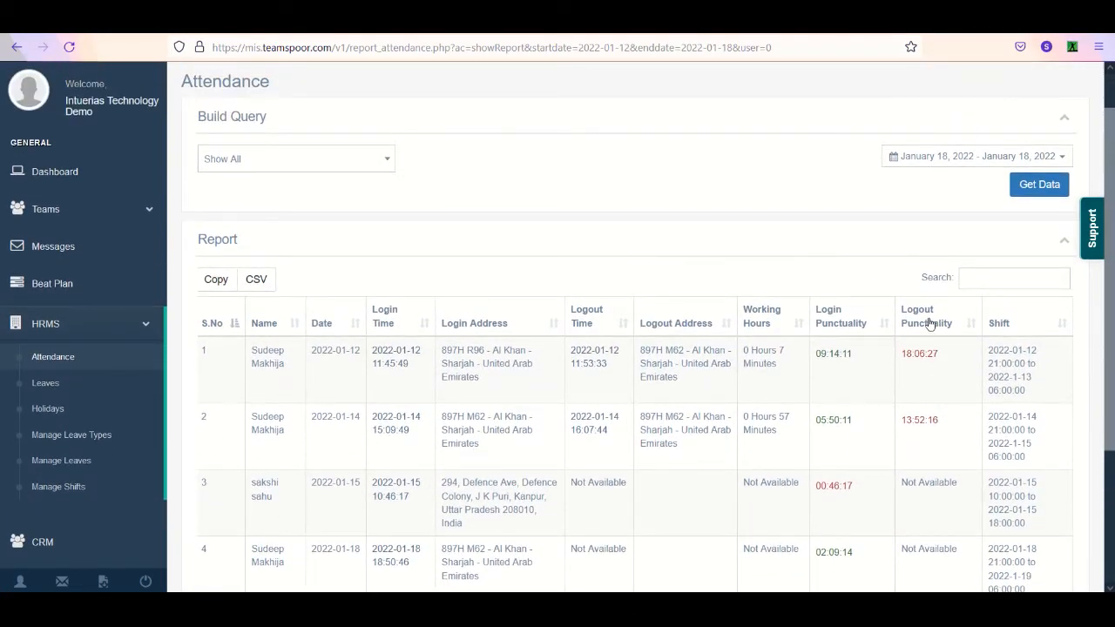
scroll(834, 384, up, 1)
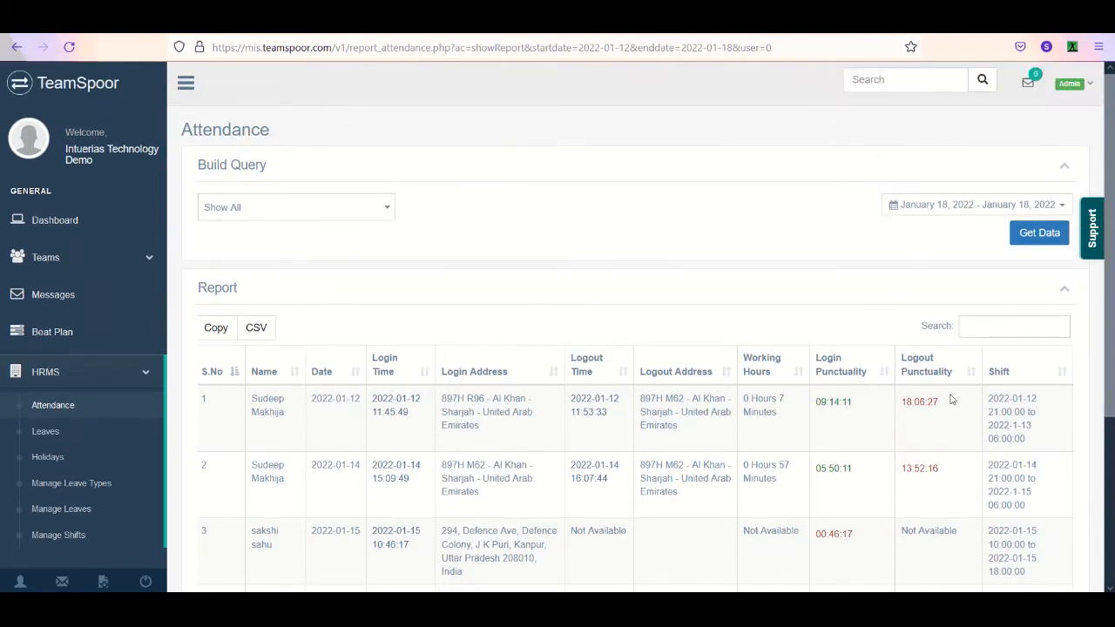
scroll(863, 416, up, 5)
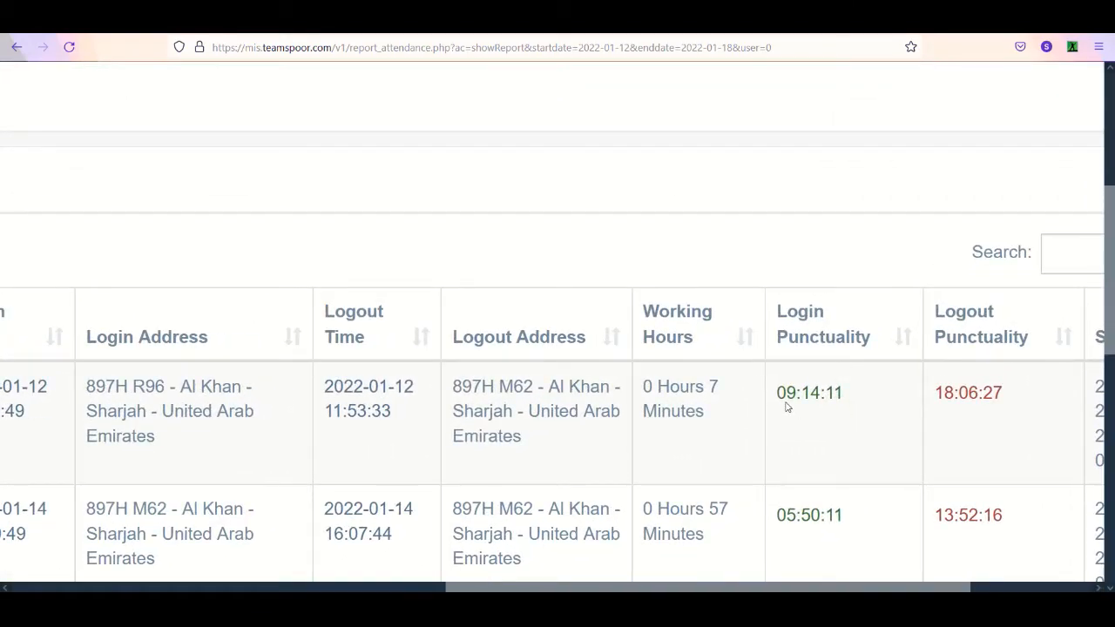
drag(809, 407, 669, 409)
drag(850, 418, 772, 413)
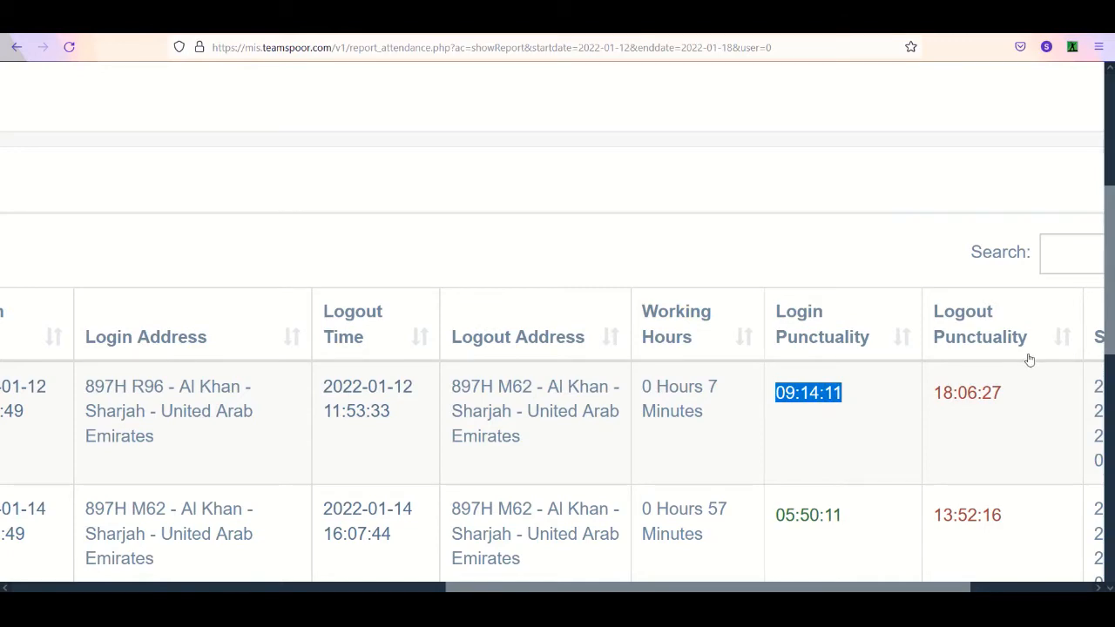
scroll(1029, 359, down, 5)
scroll(1029, 359, right, 3)
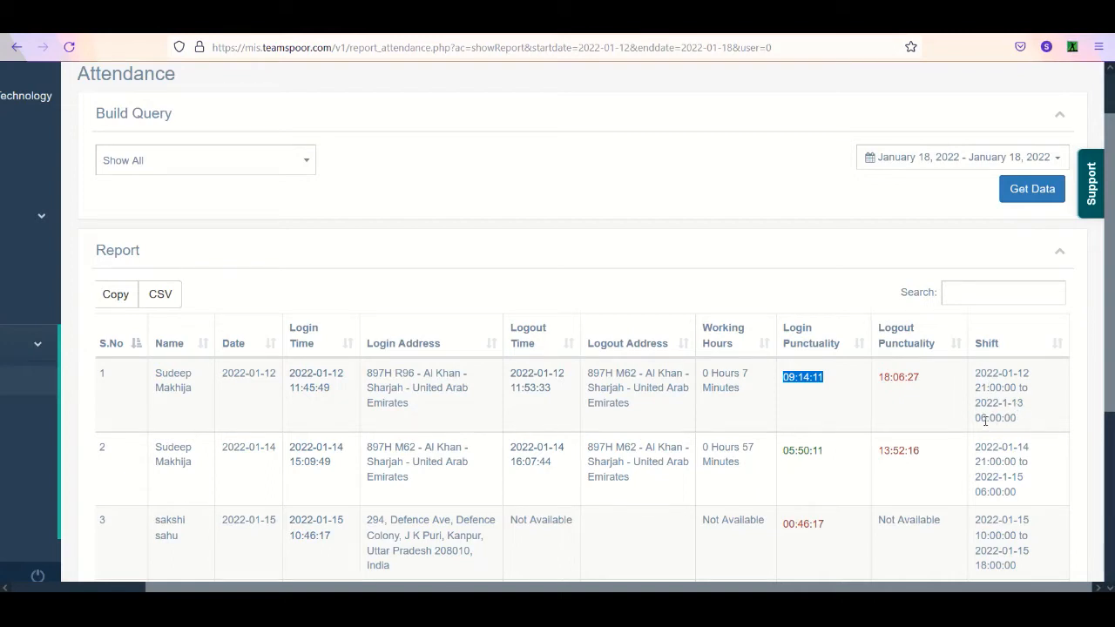
click(806, 407)
scroll(778, 356, down, 1)
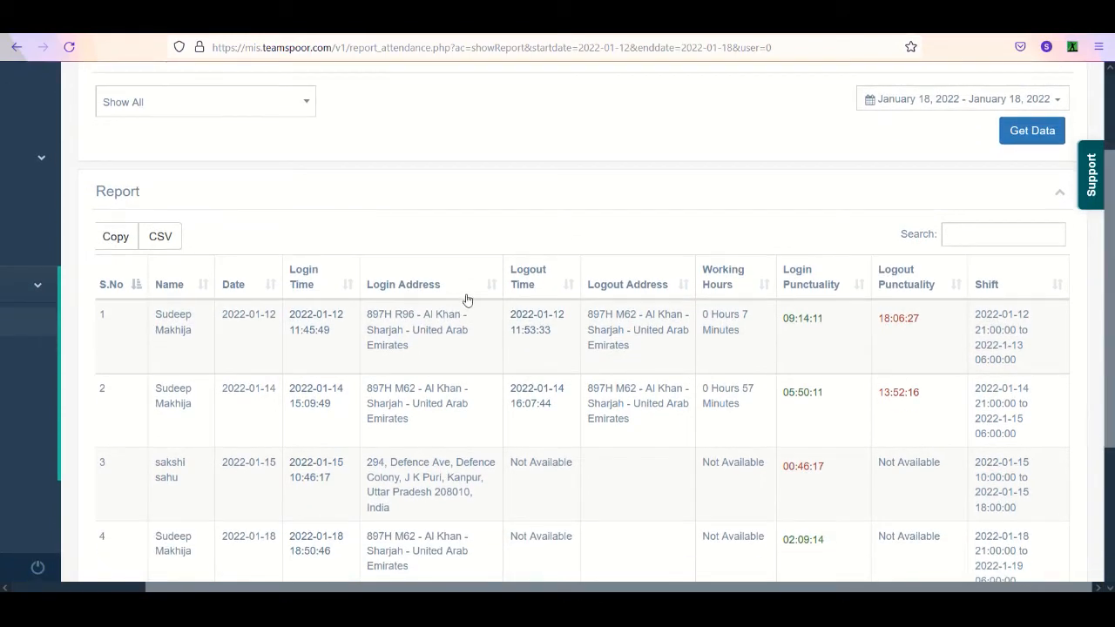
key(ctrl+minus)
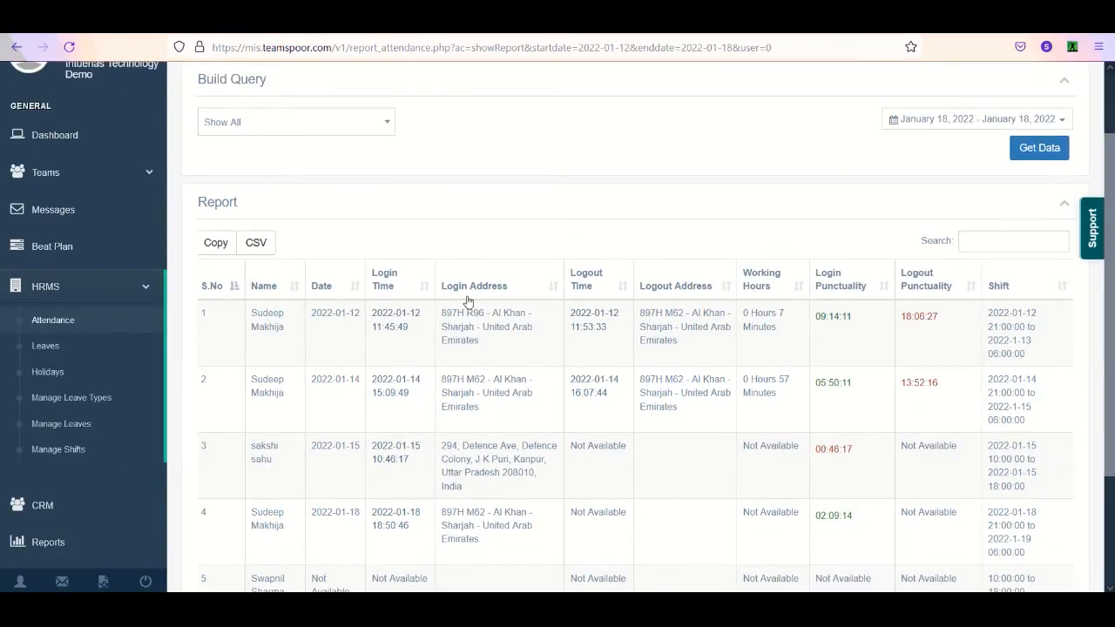
- Start a CSV export of the attendance report with the Save File option and cancel the download
click(257, 242)
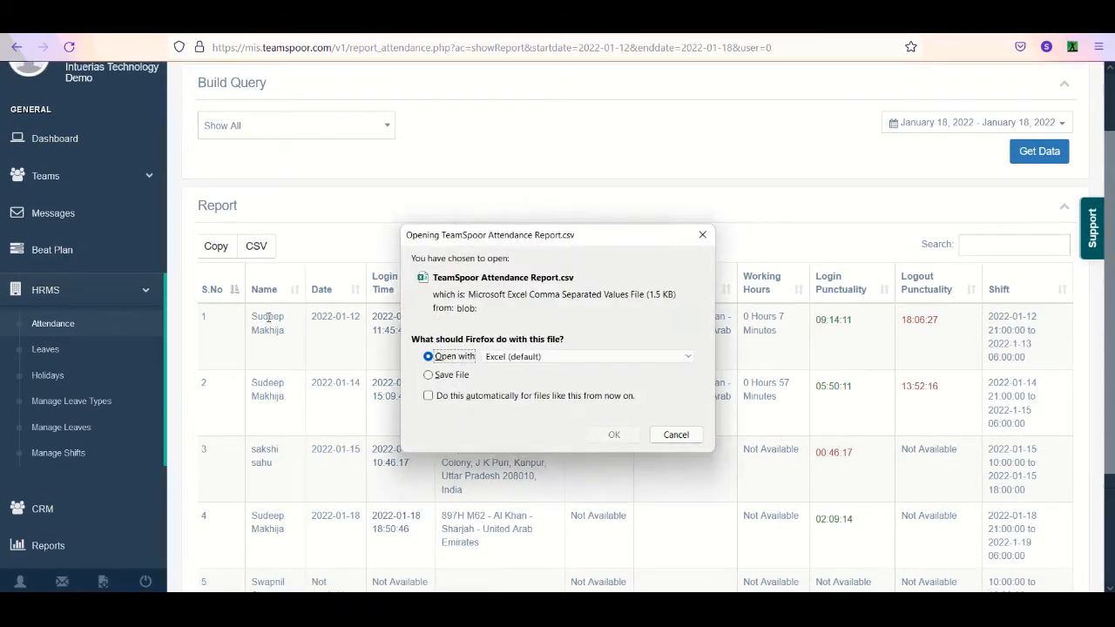
scroll(269, 318, up, 1)
click(448, 380)
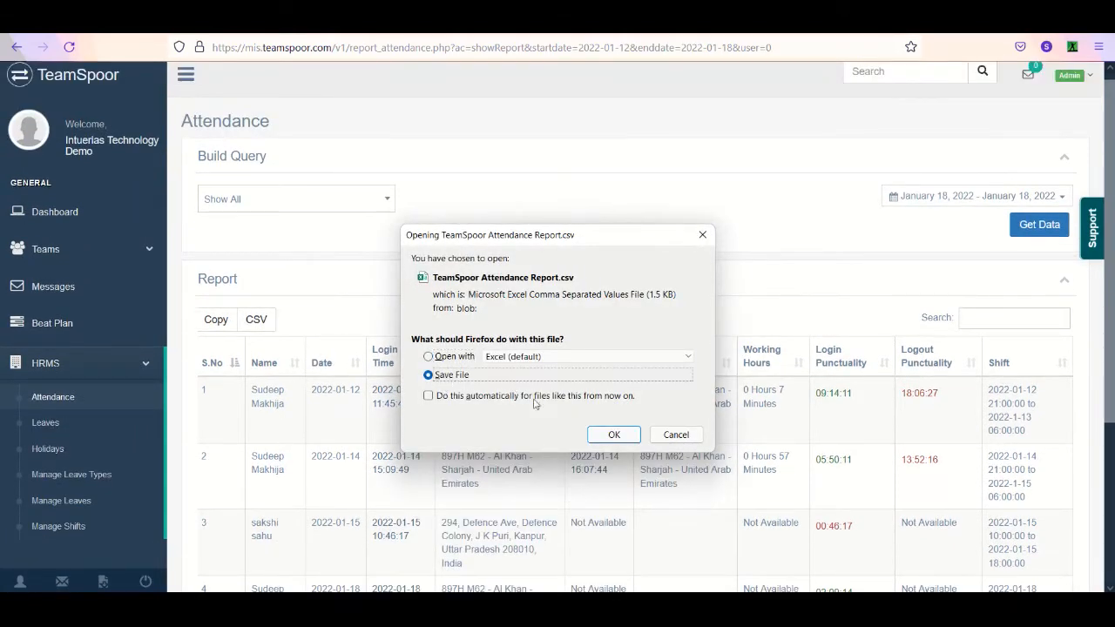
click(676, 435)
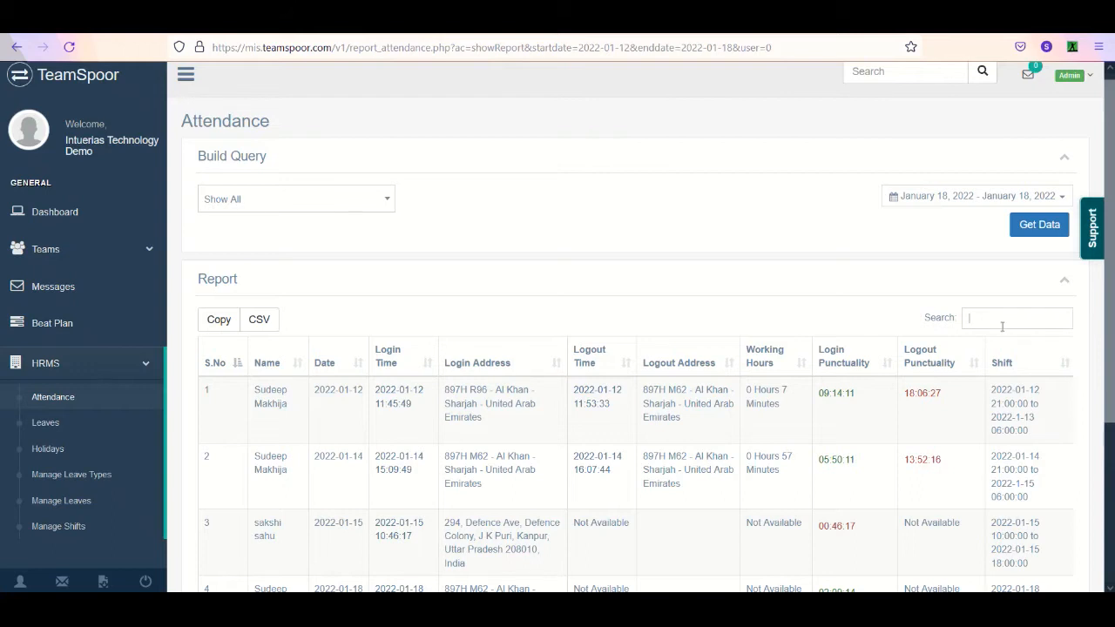
- Search the attendance report for the employee's first name and look through the matching rows
text(sudeep)
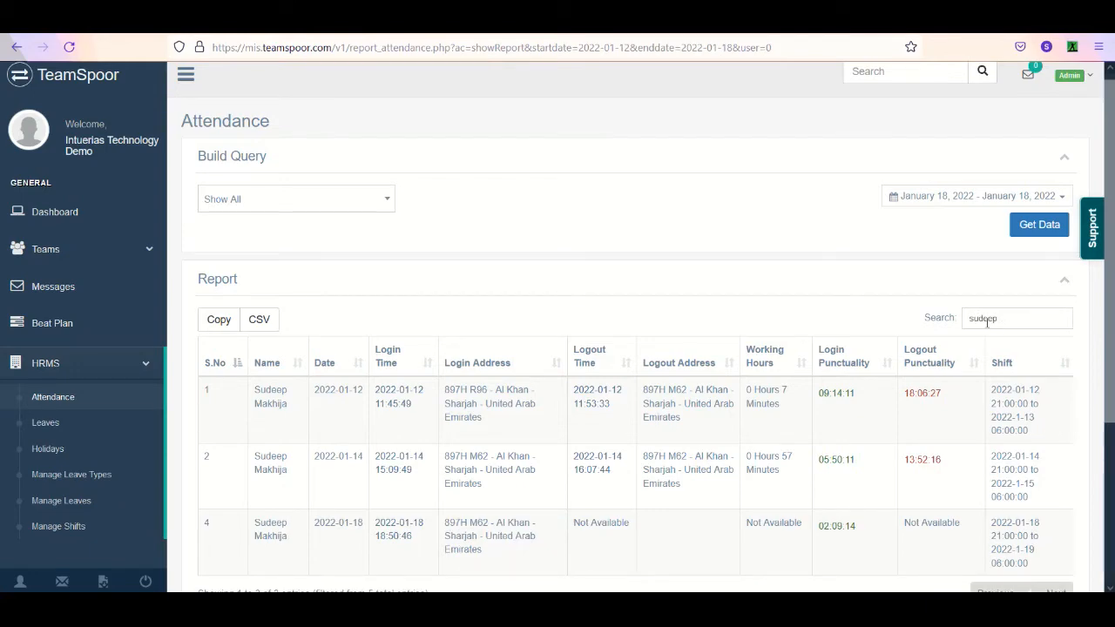
drag(1087, 286, 1109, 427)
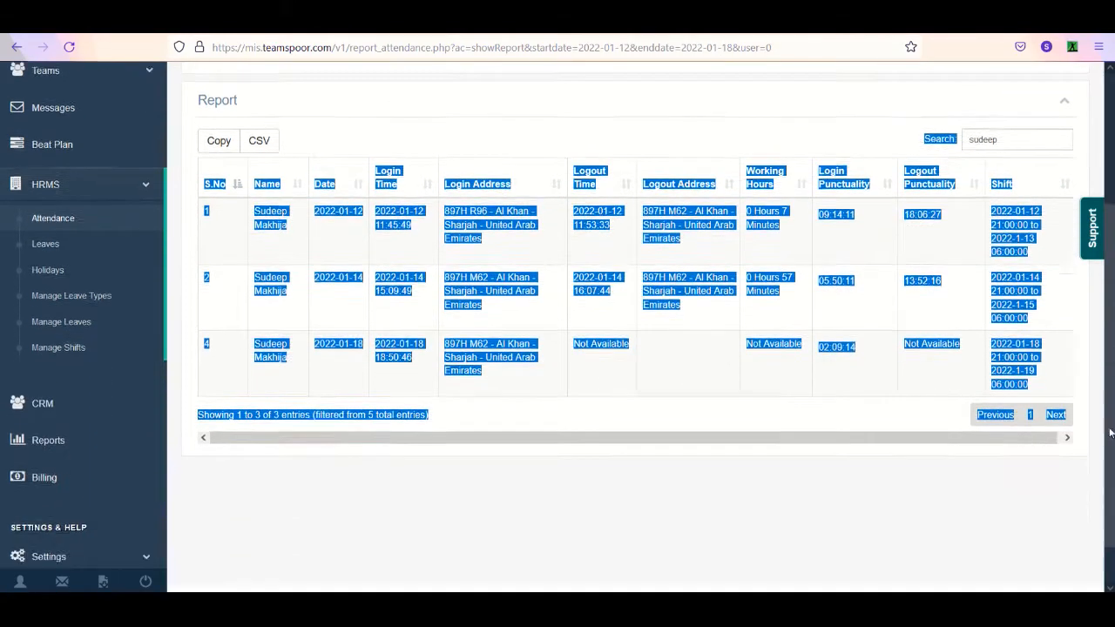
click(879, 416)
drag(1110, 289, 1108, 156)
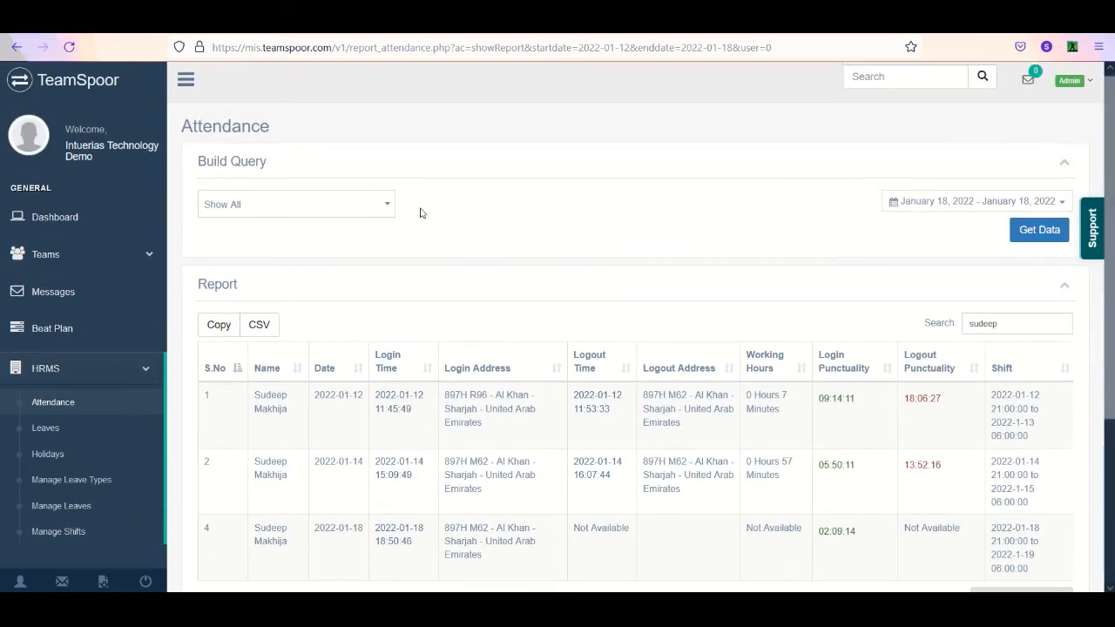
- Open the dashboard and examine the Visits Daily, Visits Total, Visit Types and Meeting Status charts
click(102, 217)
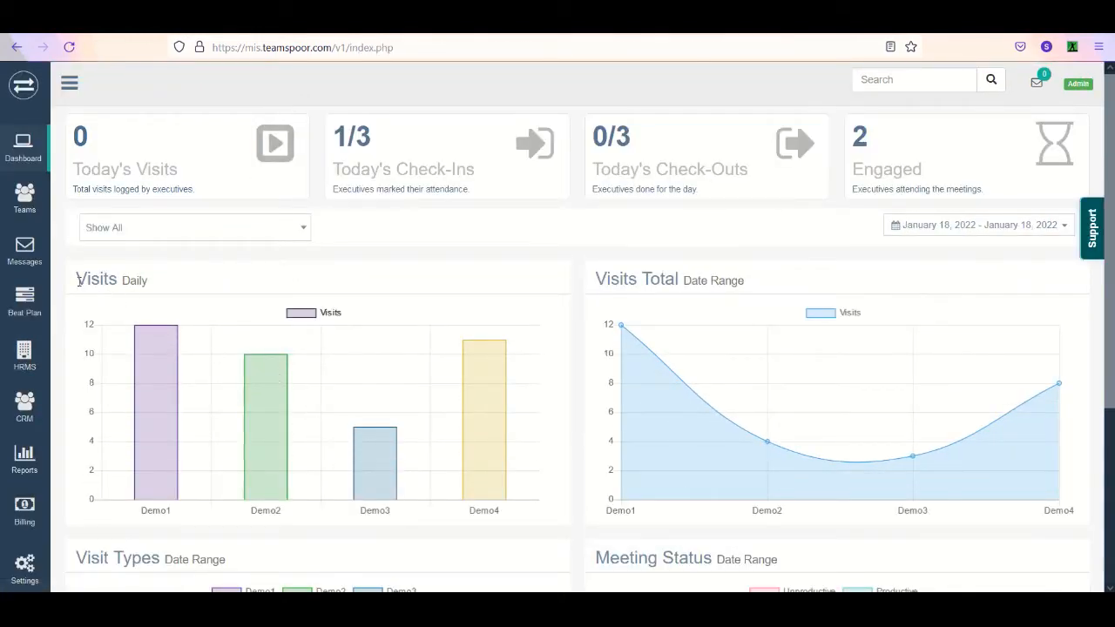
drag(80, 280, 128, 297)
drag(605, 280, 686, 279)
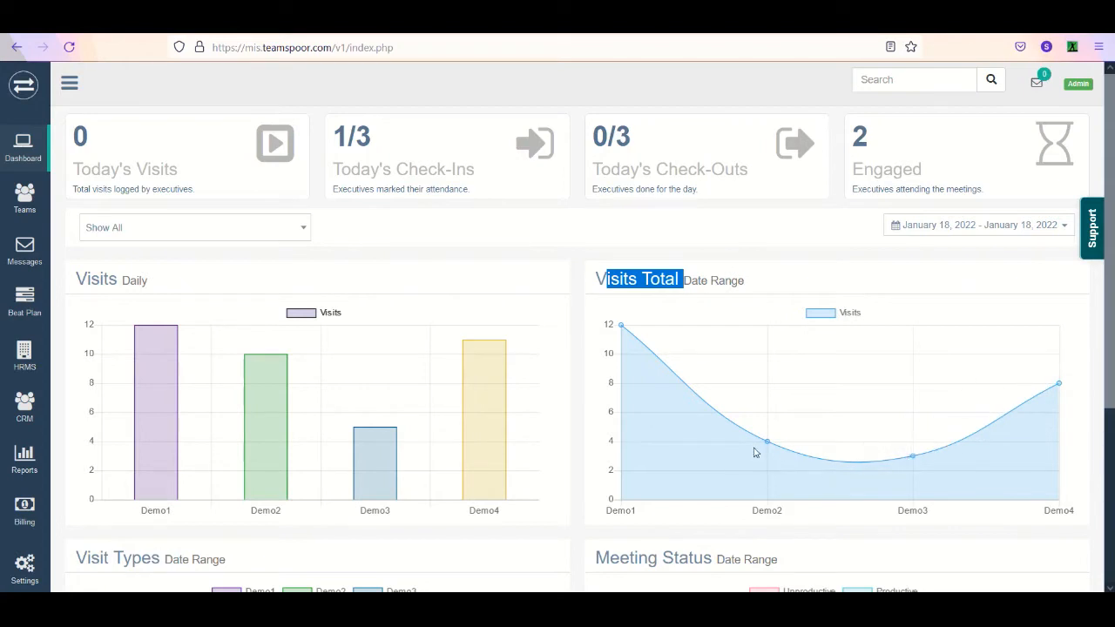
mouse_move(770, 445)
scroll(1111, 308, down, 2)
scroll(1103, 490, down, 4)
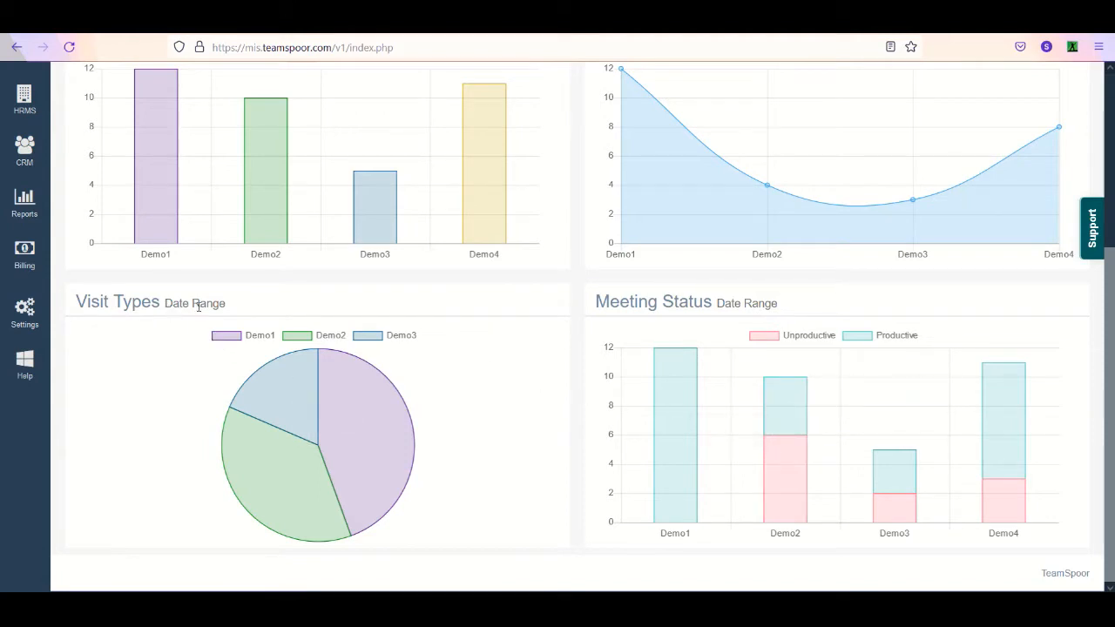
drag(1111, 344, 1111, 193)
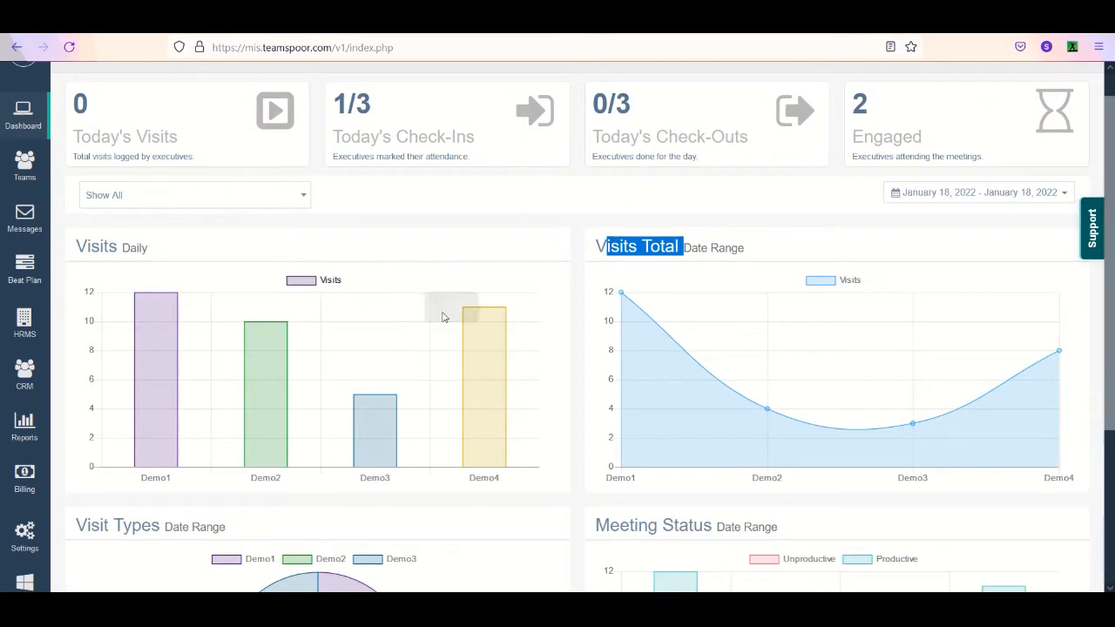
- Set the dashboard's date range to Last 7 Days and then widen it to Last 30 Days
click(990, 198)
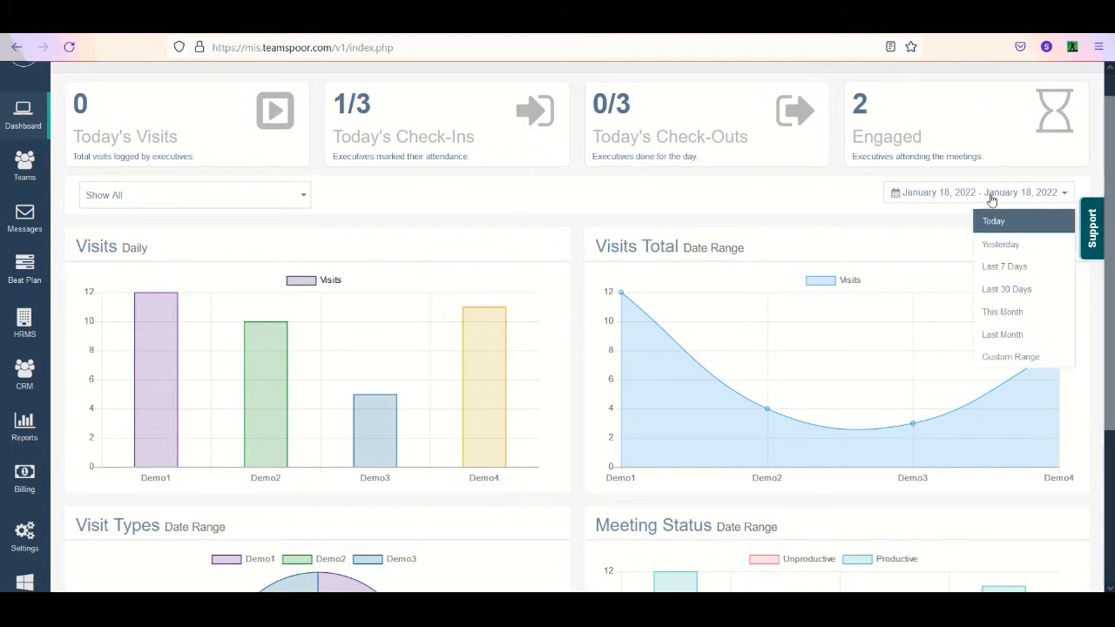
click(1024, 272)
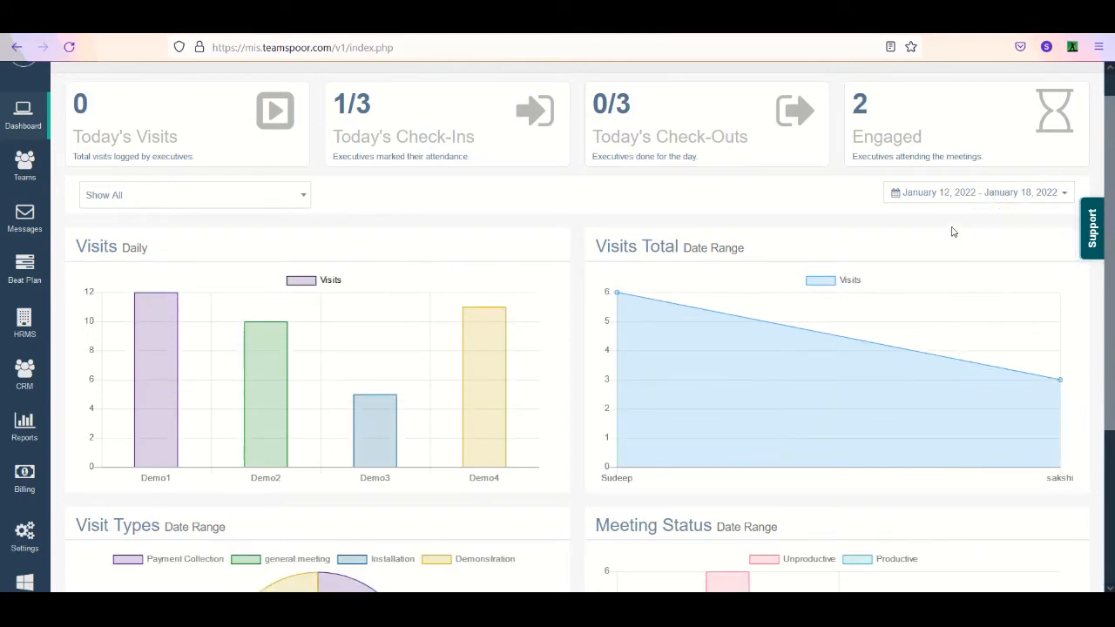
click(948, 194)
click(984, 291)
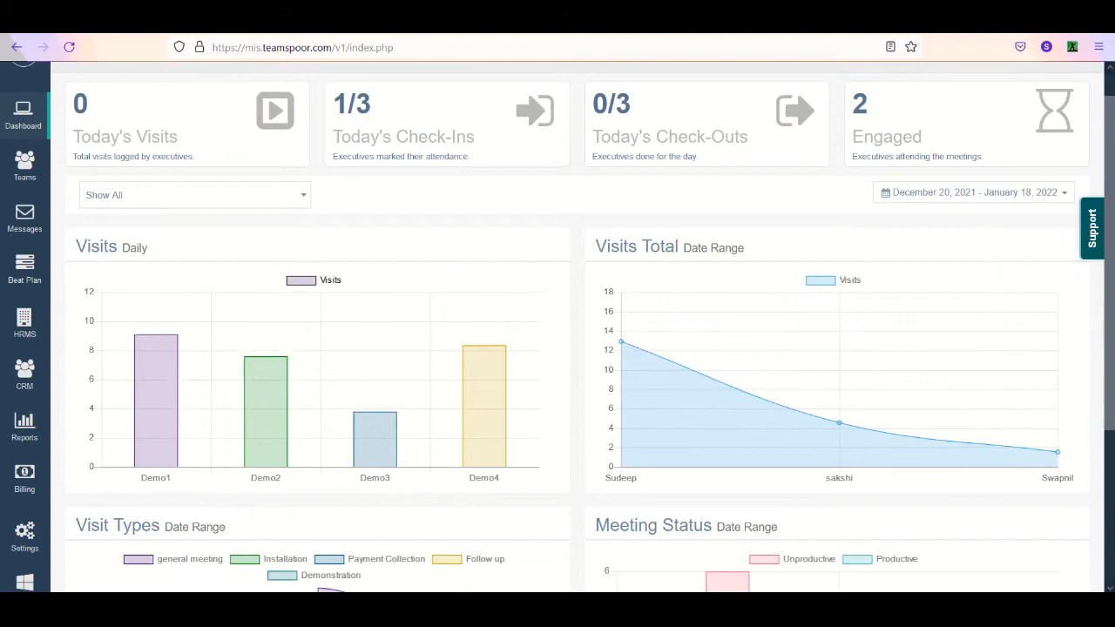
- Examine each executive's visit count in the Visits Total chart and look over the other dashboard charts
scroll(1112, 335, down, 2)
scroll(1112, 334, down, 1)
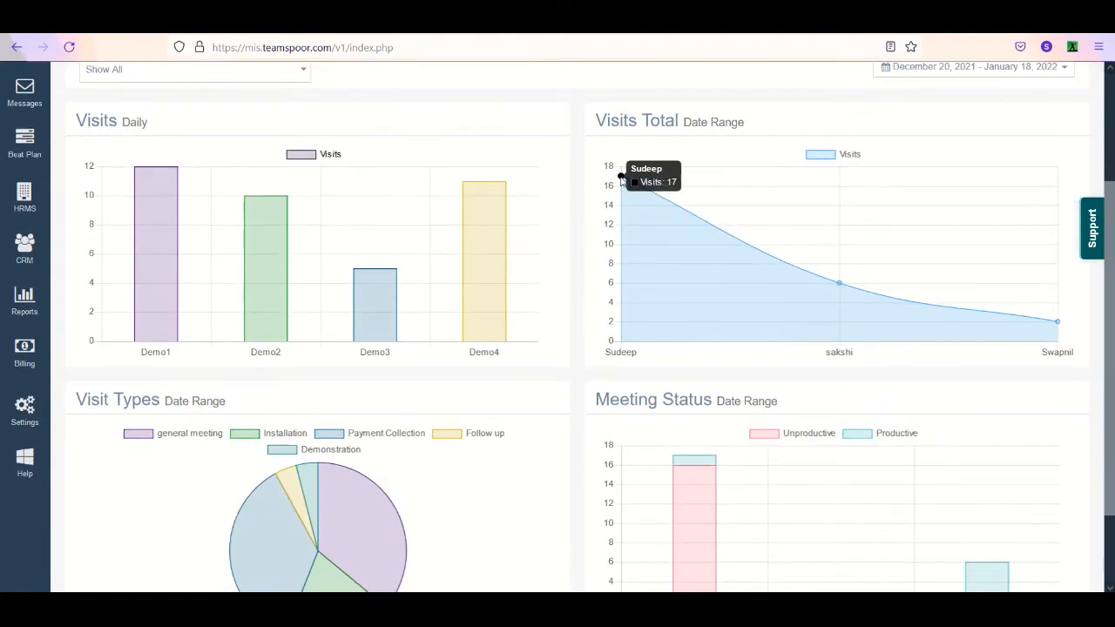
mouse_move(842, 289)
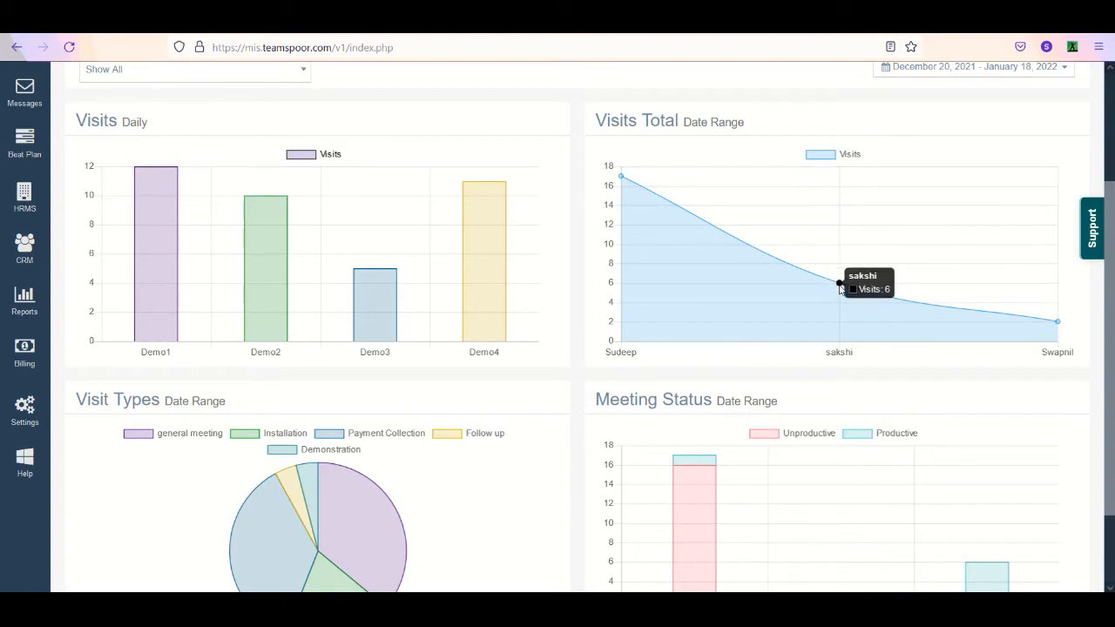
mouse_move(1057, 320)
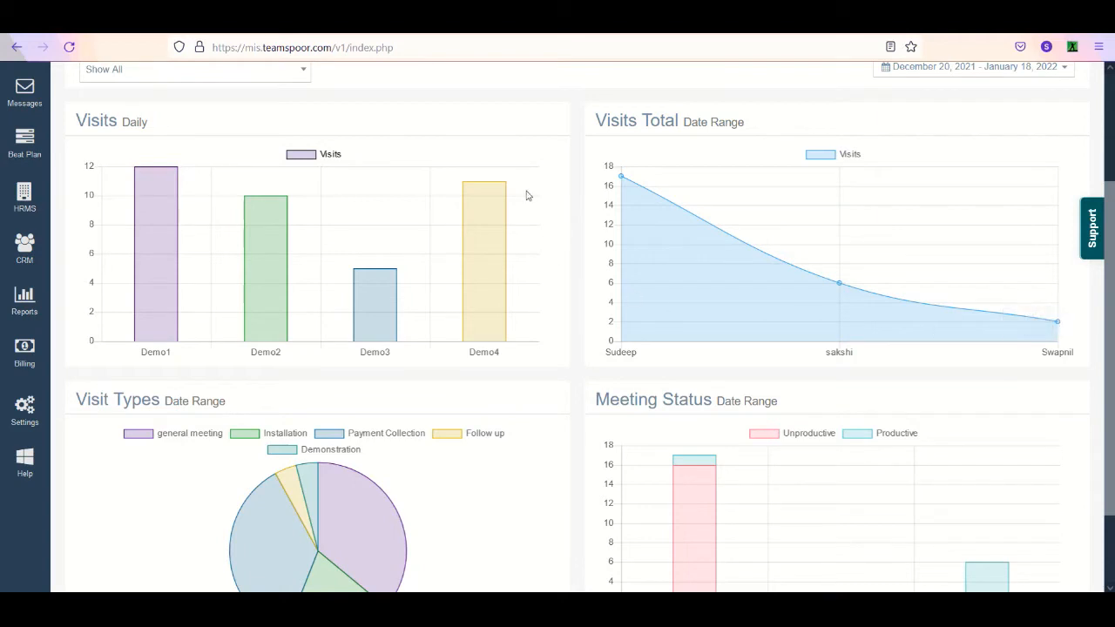
scroll(715, 329, up, 2)
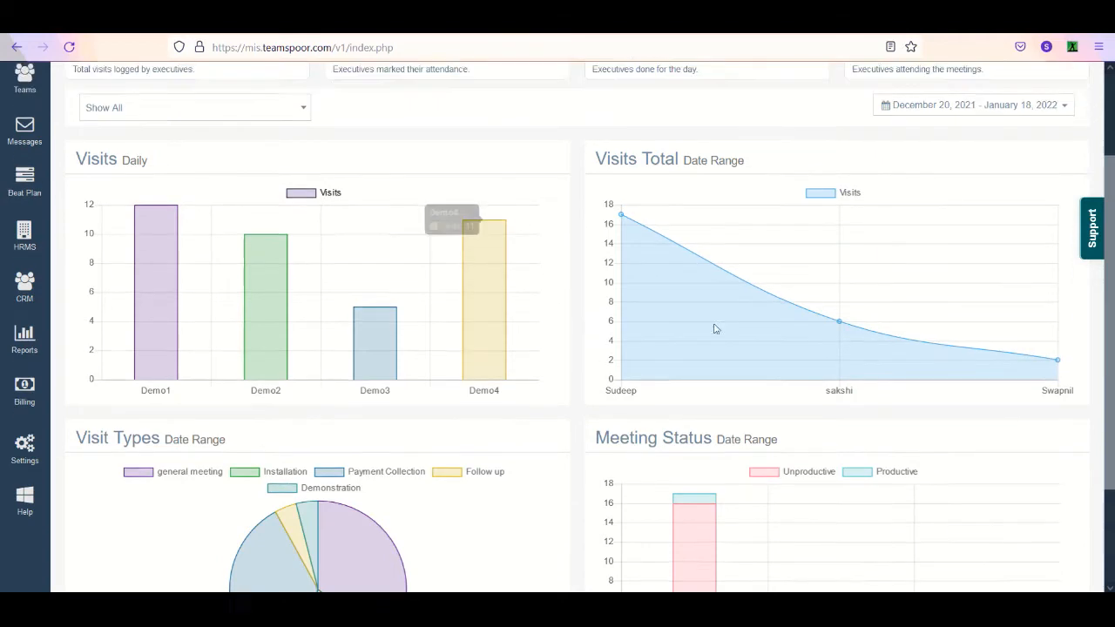
scroll(714, 328, up, 3)
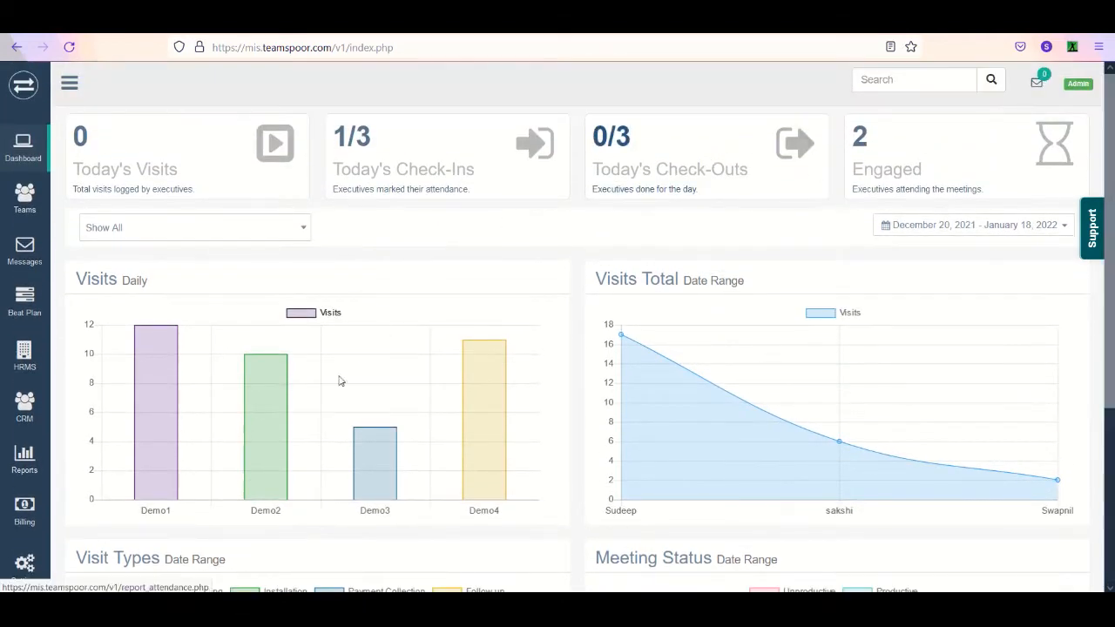
scroll(341, 381, down, 2)
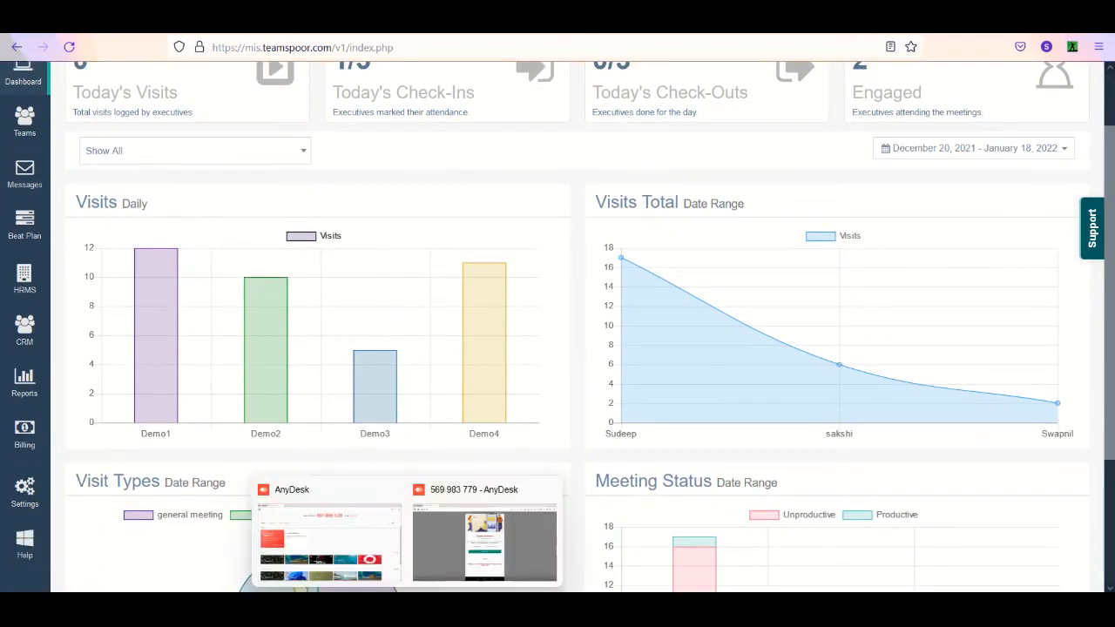
- Switch to the phone session in AnyDesk, close the Manage Attendance screen and start a new task
click(548, 492)
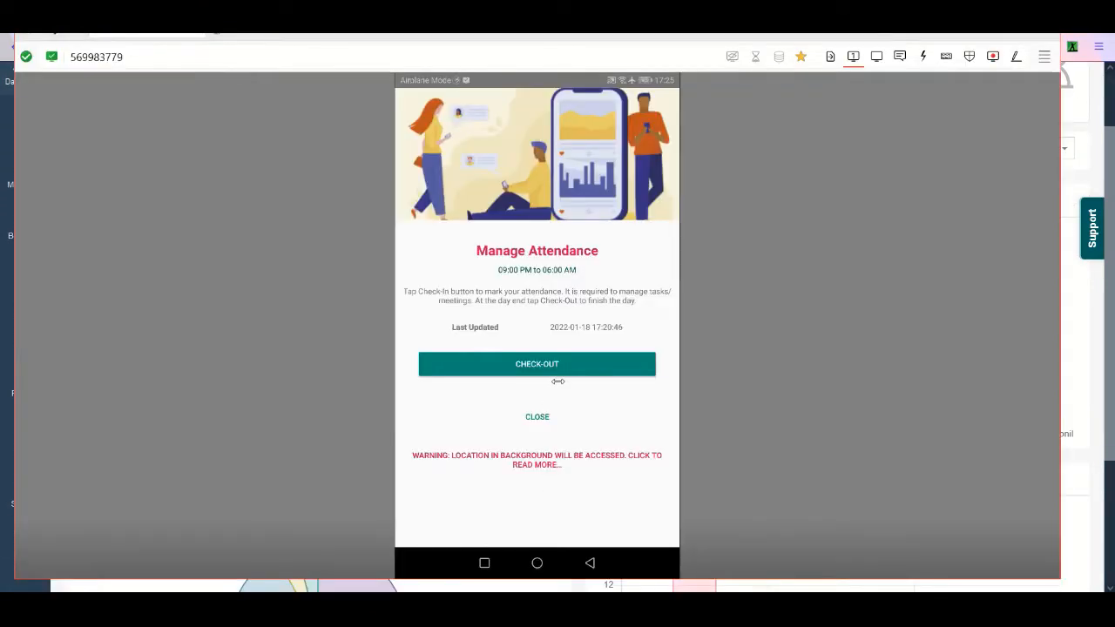
click(538, 418)
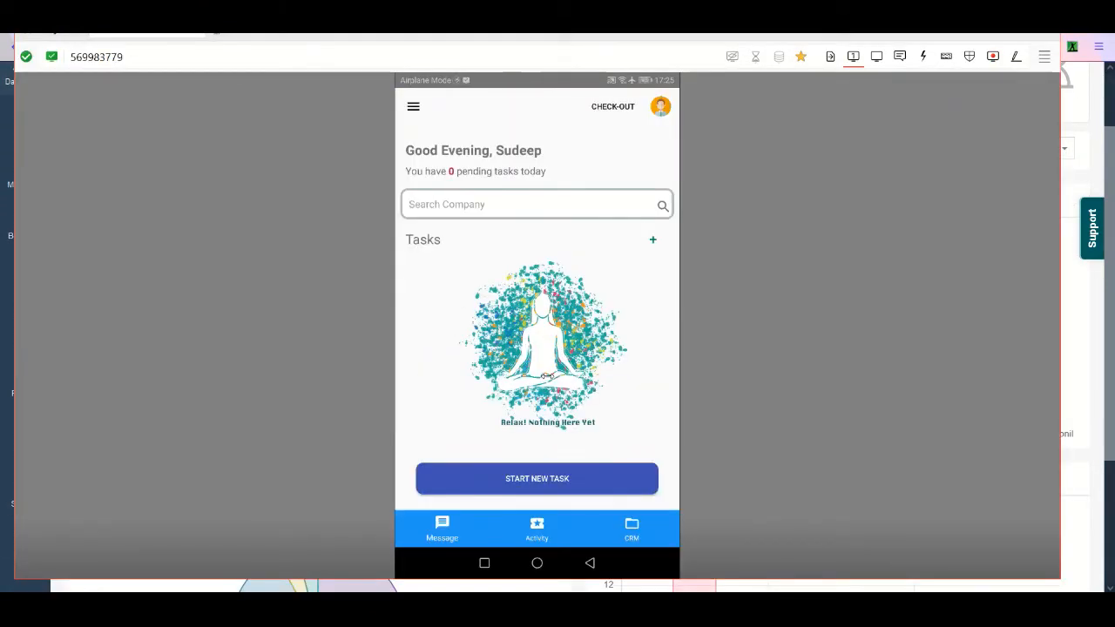
click(540, 490)
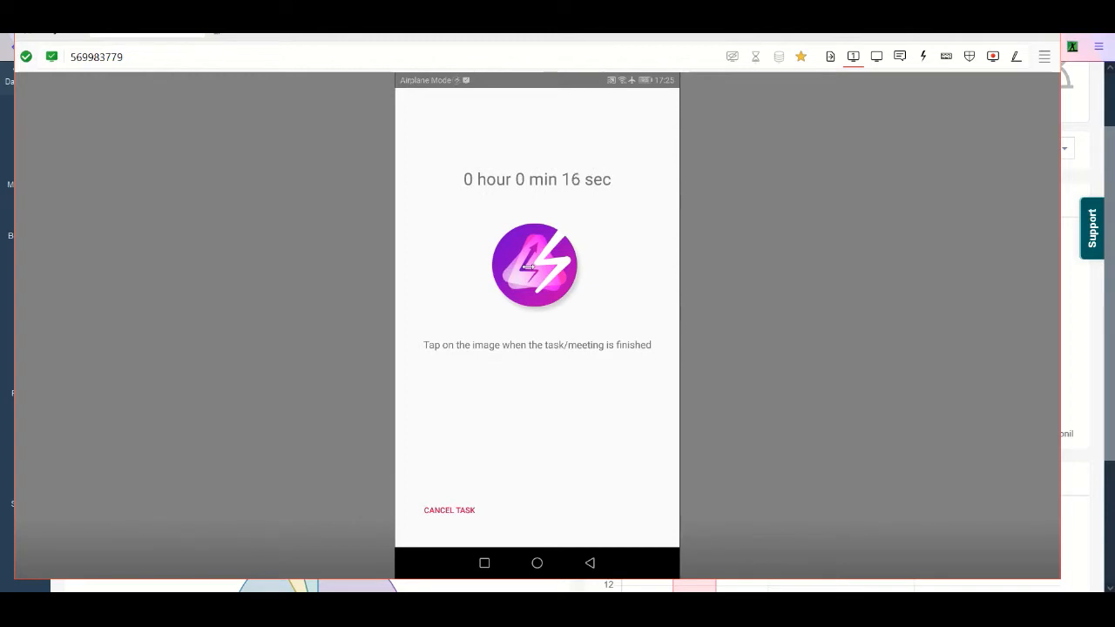
- Switch back to the TeamSpoor website and check the Field Executives list's In Meeting column and the dashboard's Engaged figure
click(1098, 171)
scroll(1022, 183, up, 3)
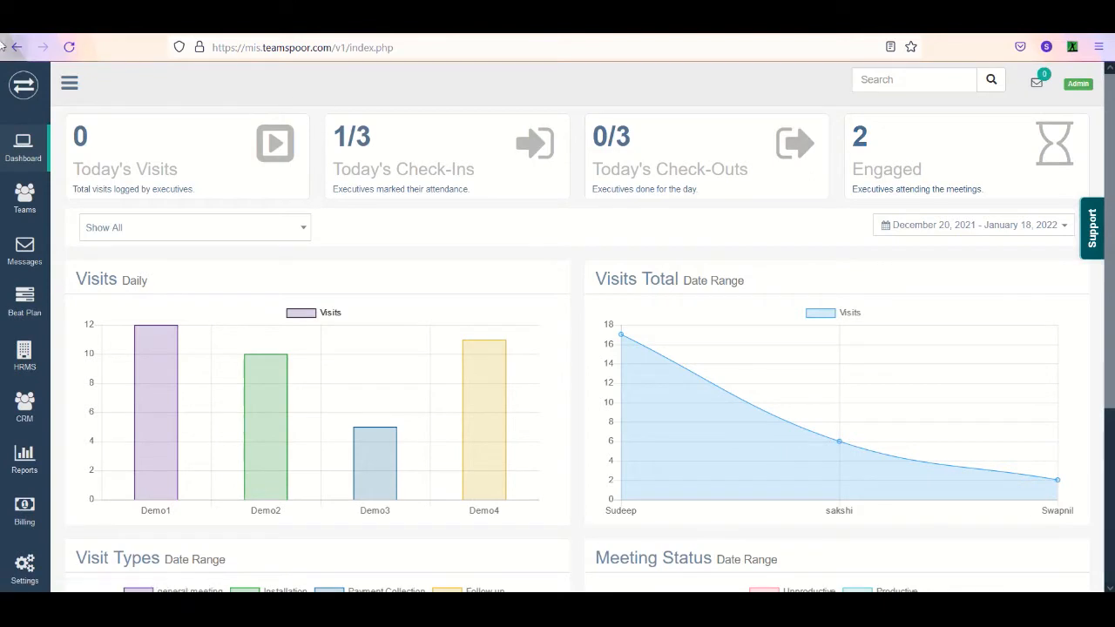
click(71, 48)
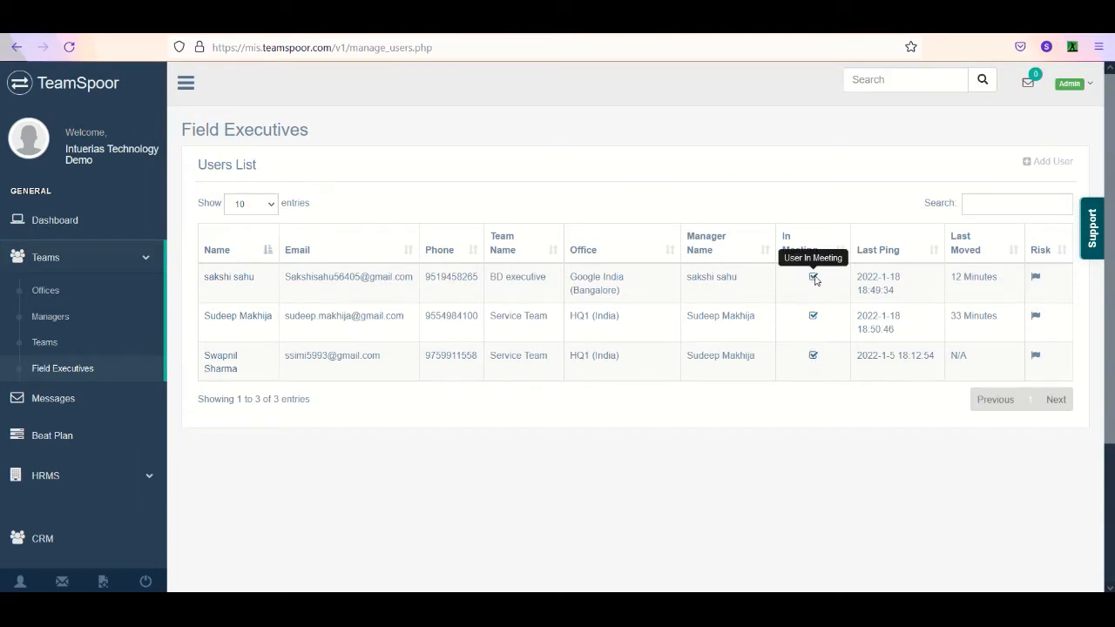
click(68, 220)
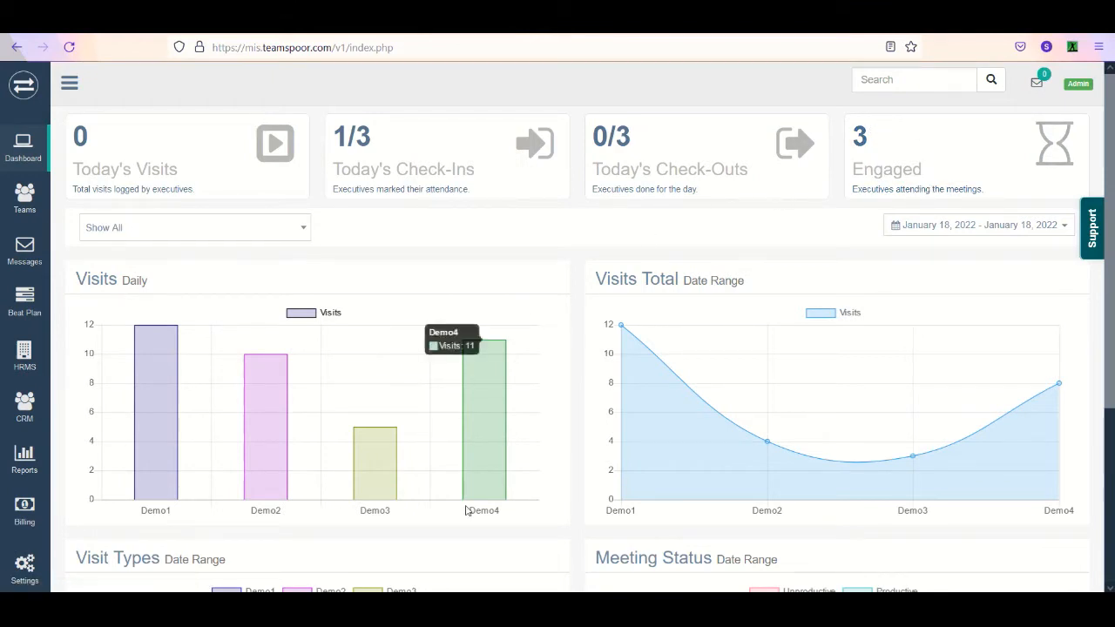
- Switch to the phone session in AnyDesk and mark the running task as finished
mouse_move(407, 608)
click(473, 567)
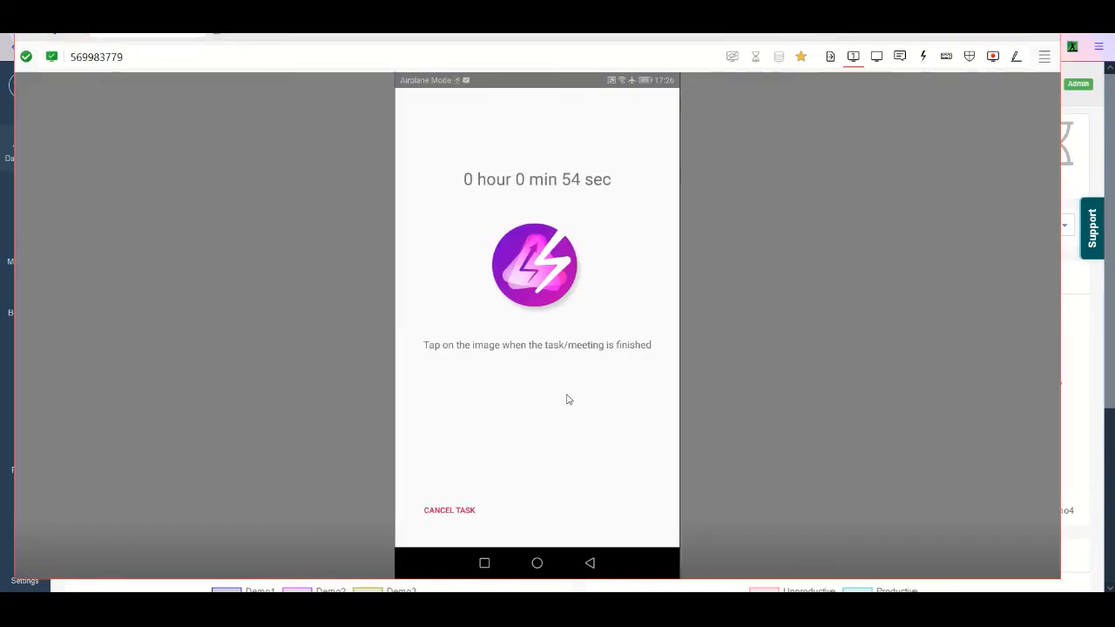
click(536, 268)
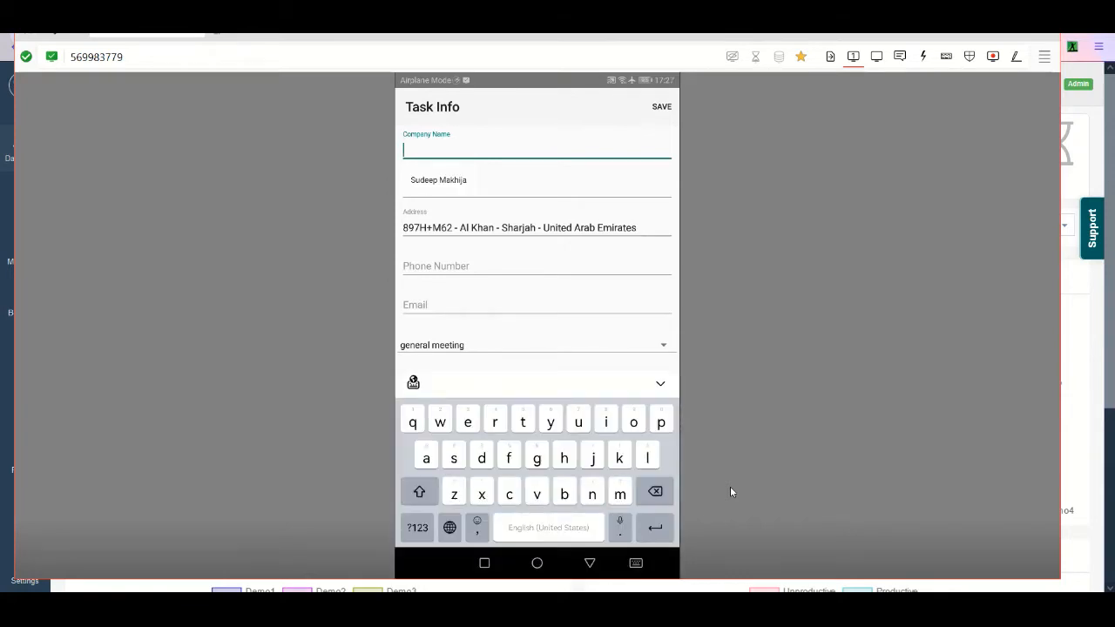
- Enter Hamilton Group as the task's company name and fill in the contact's name
text(Ha)
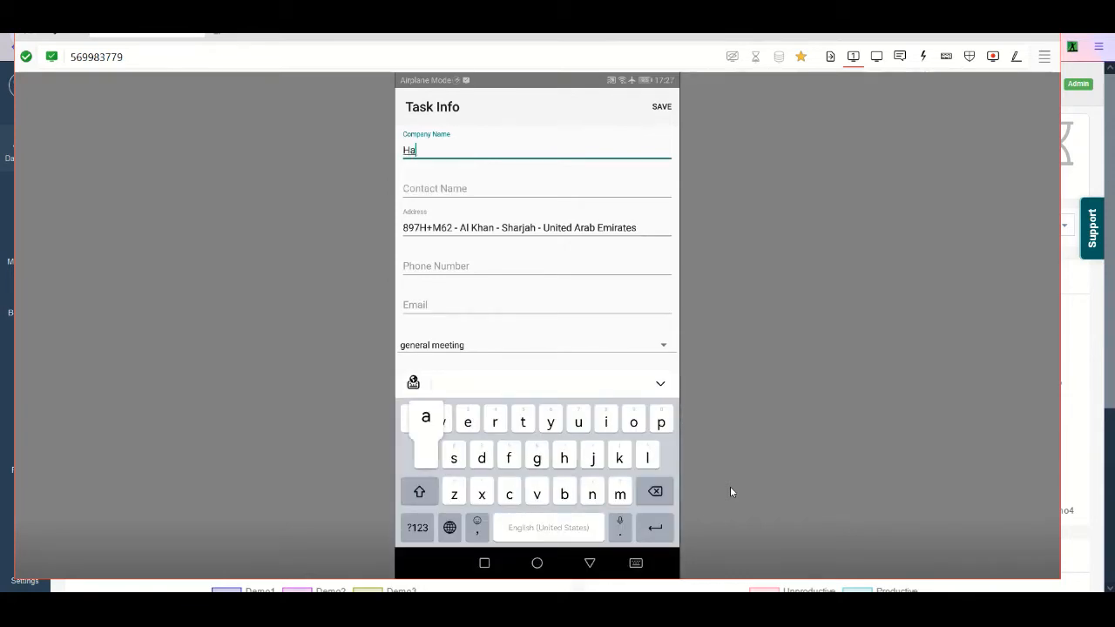
text(milto)
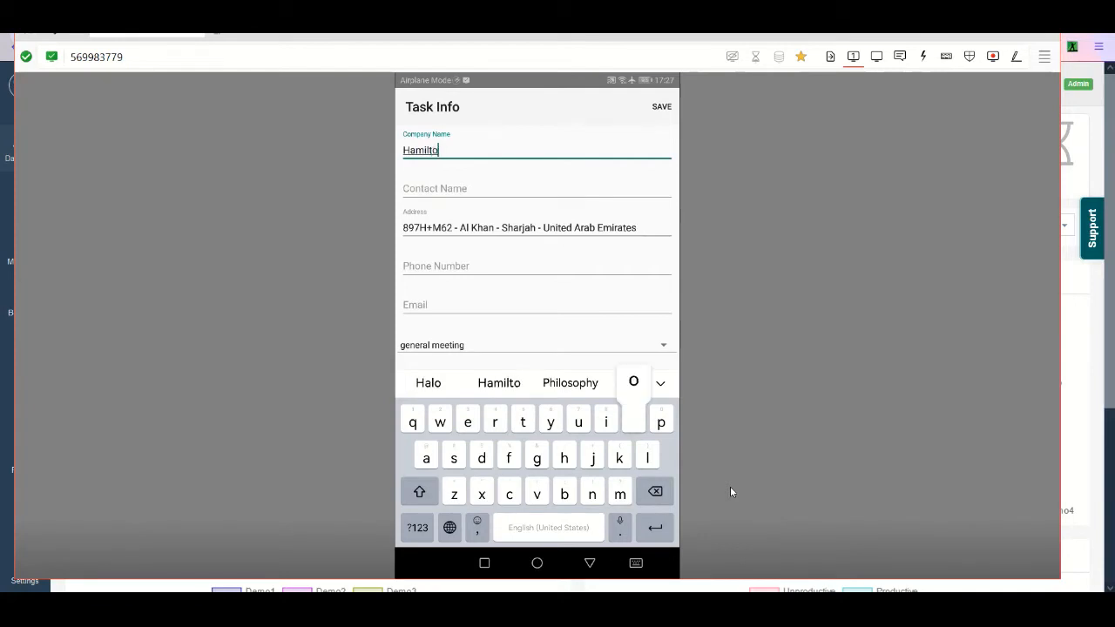
text(n Group)
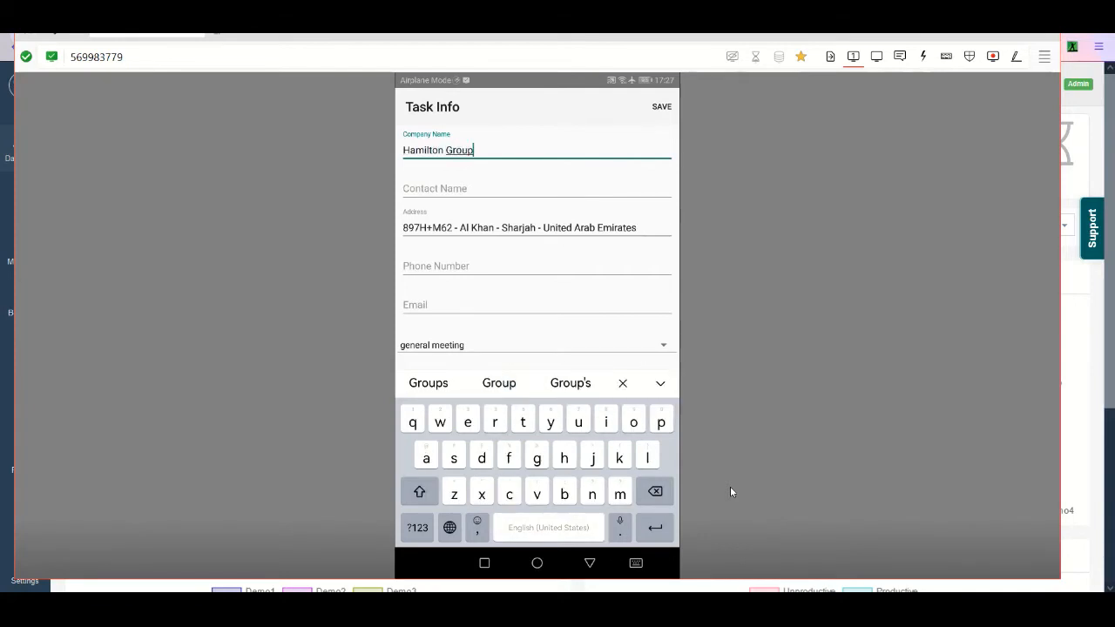
key(Return)
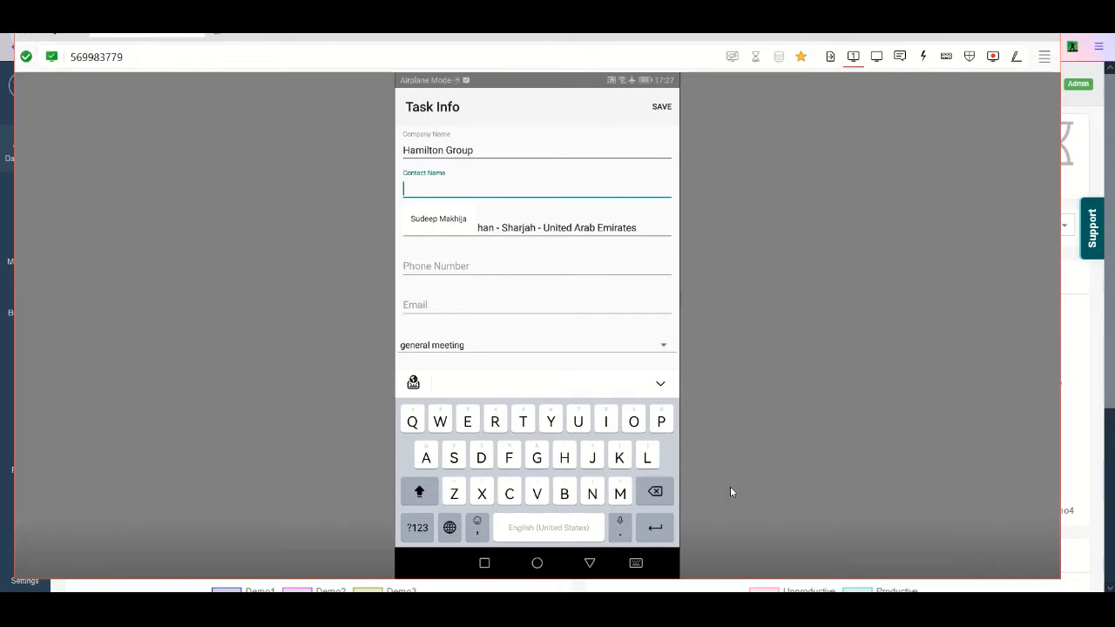
text(Billy)
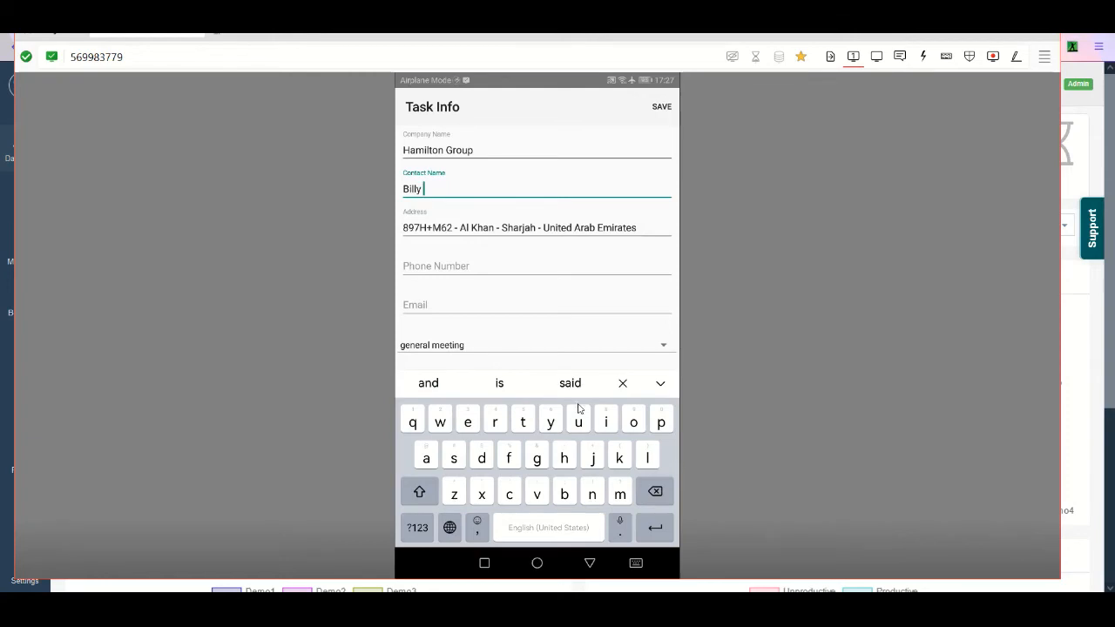
- Keep the prefilled address and fill in the contact's phone number and e-mail
click(509, 230)
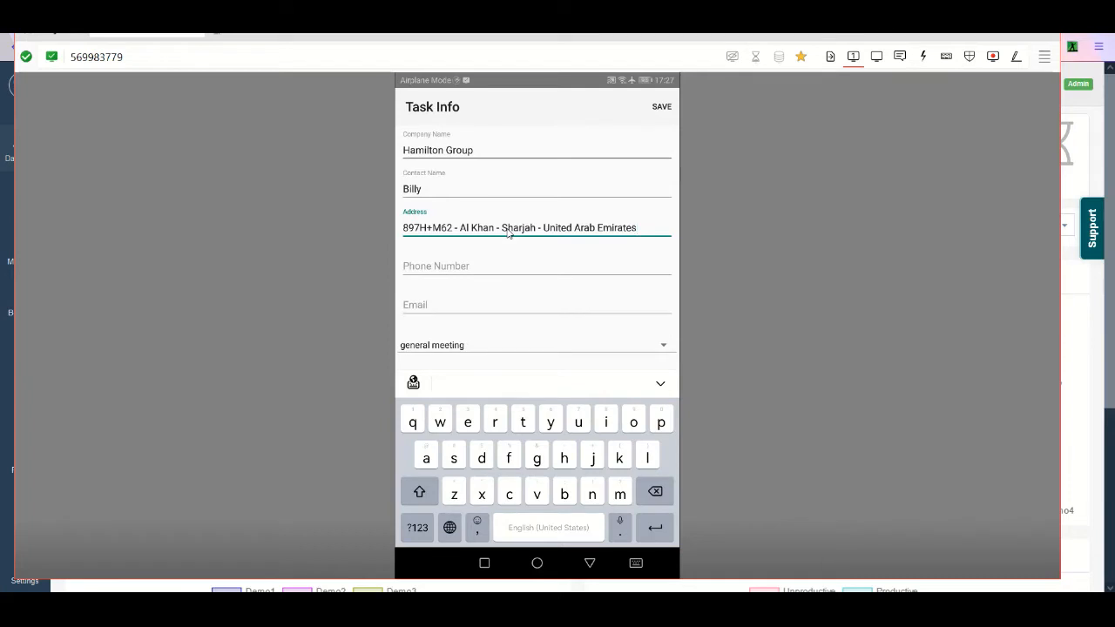
key(Tab)
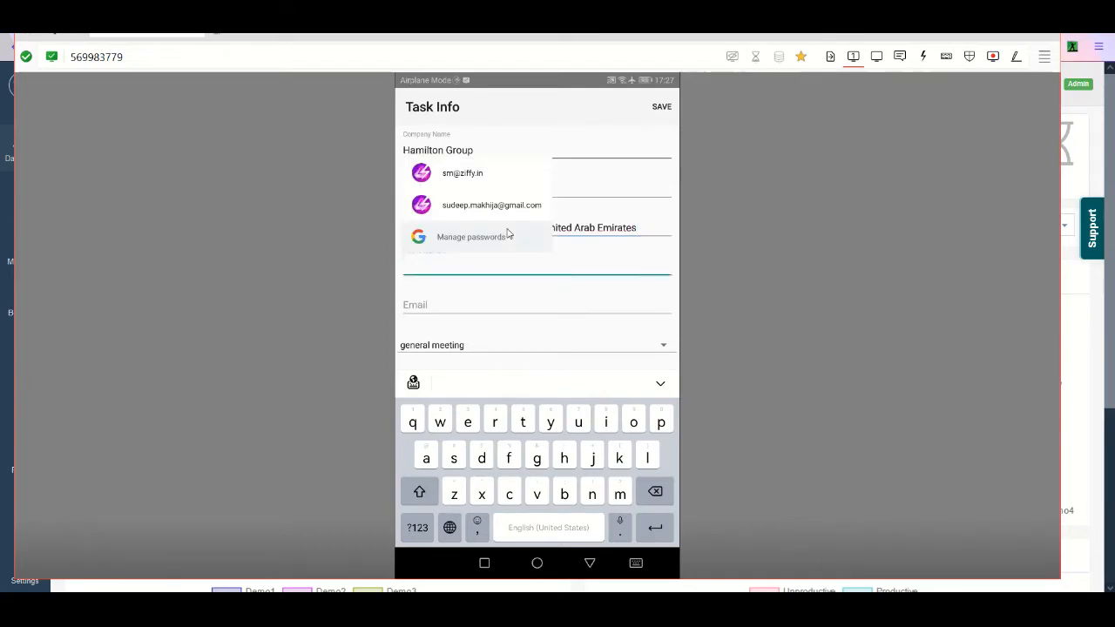
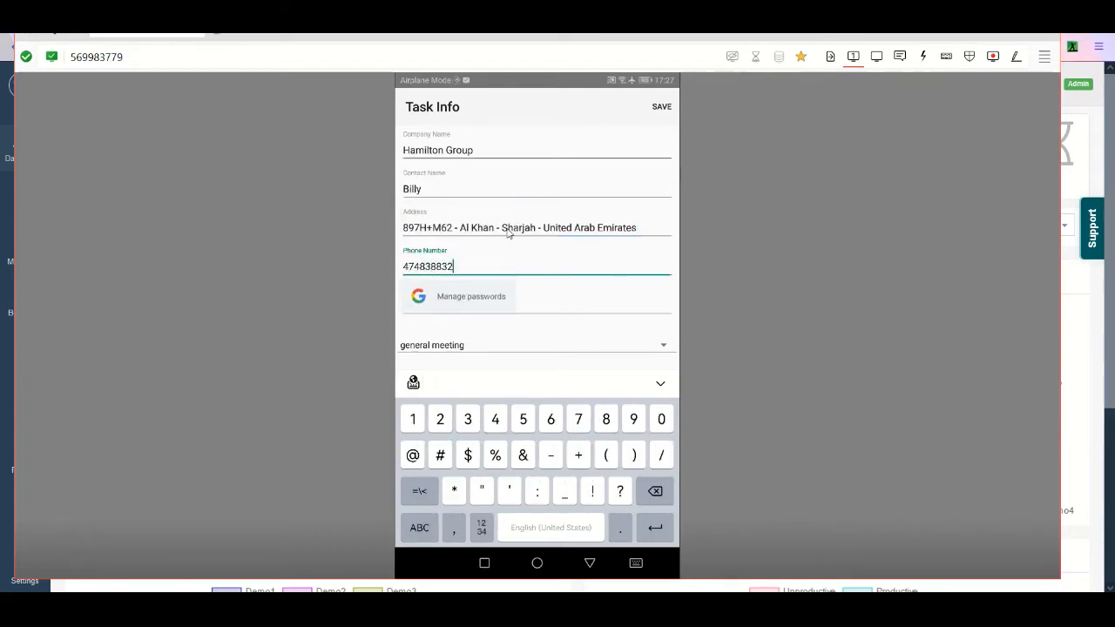
key(Tab)
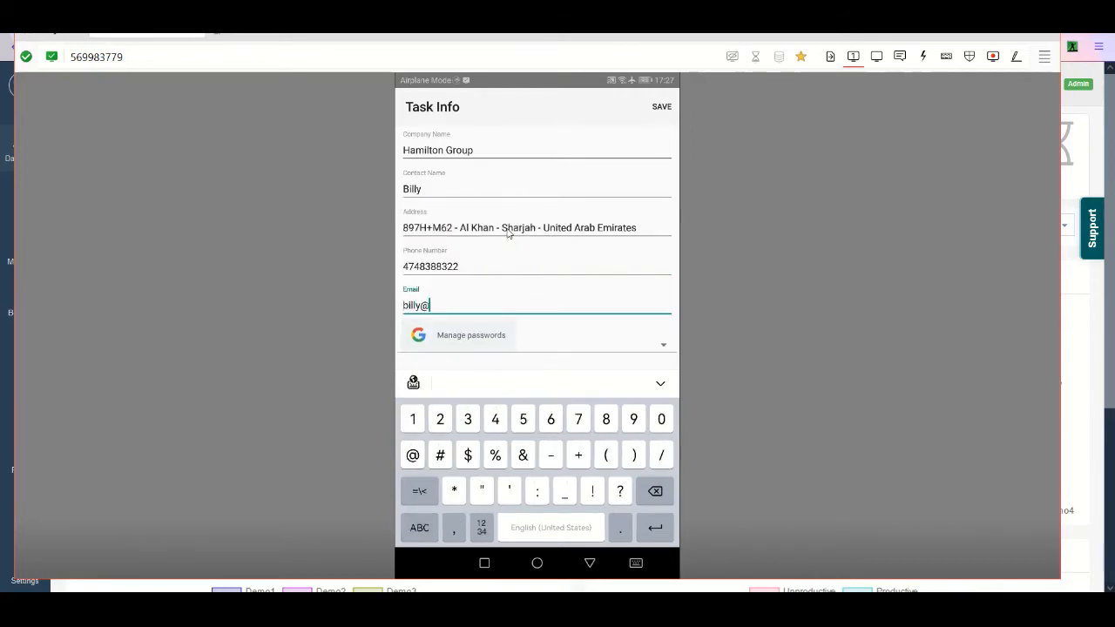
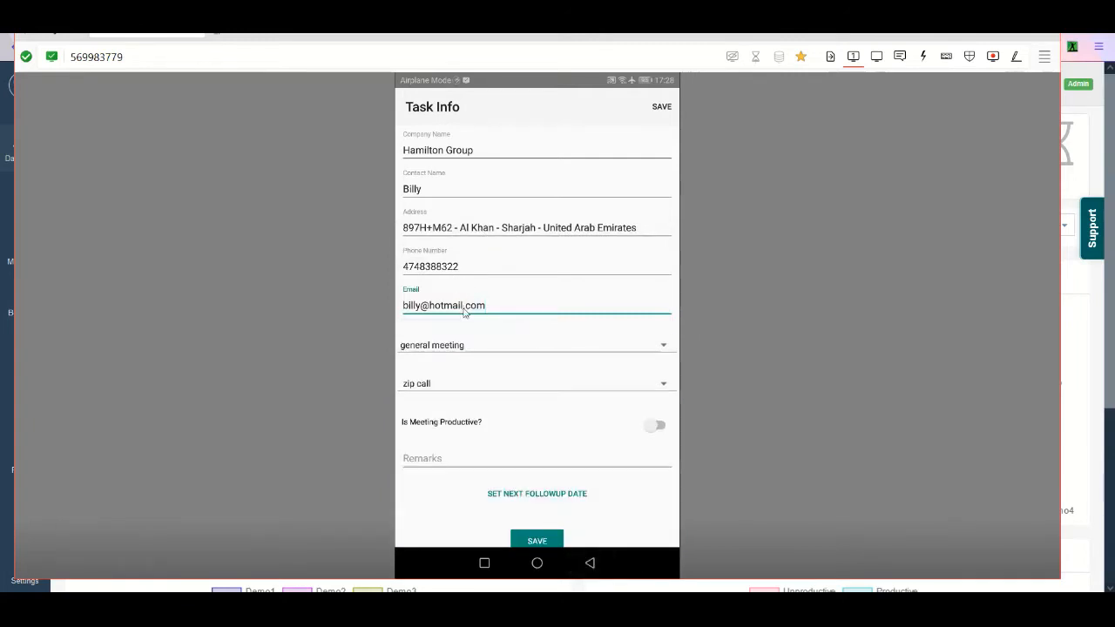
- Review the choices in the meeting type and product lists, keeping general meeting and zip call selected
click(461, 347)
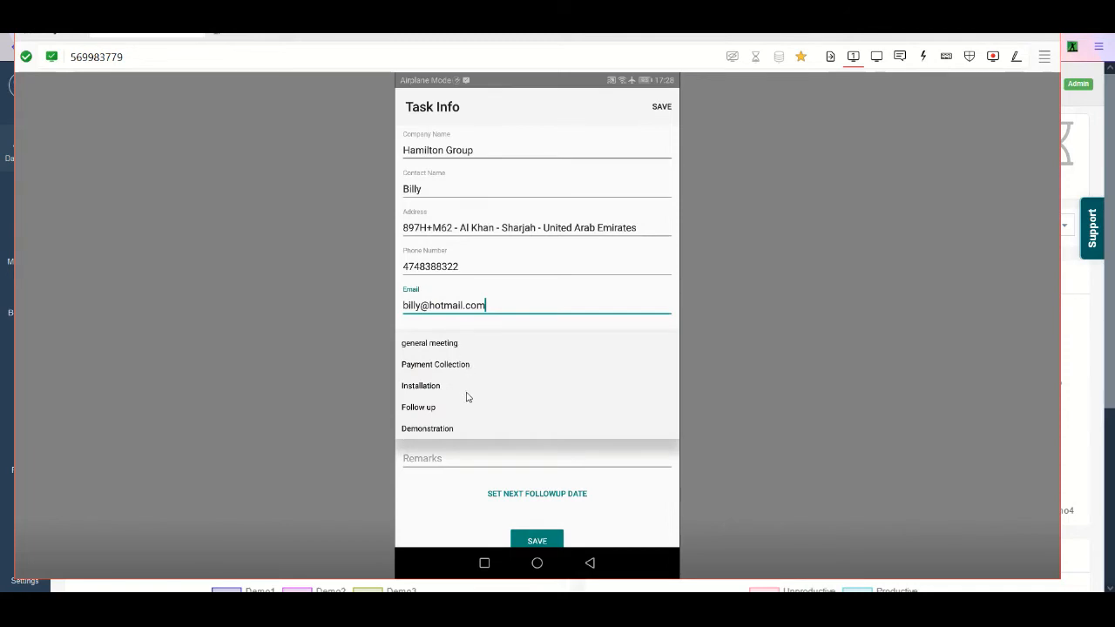
click(441, 450)
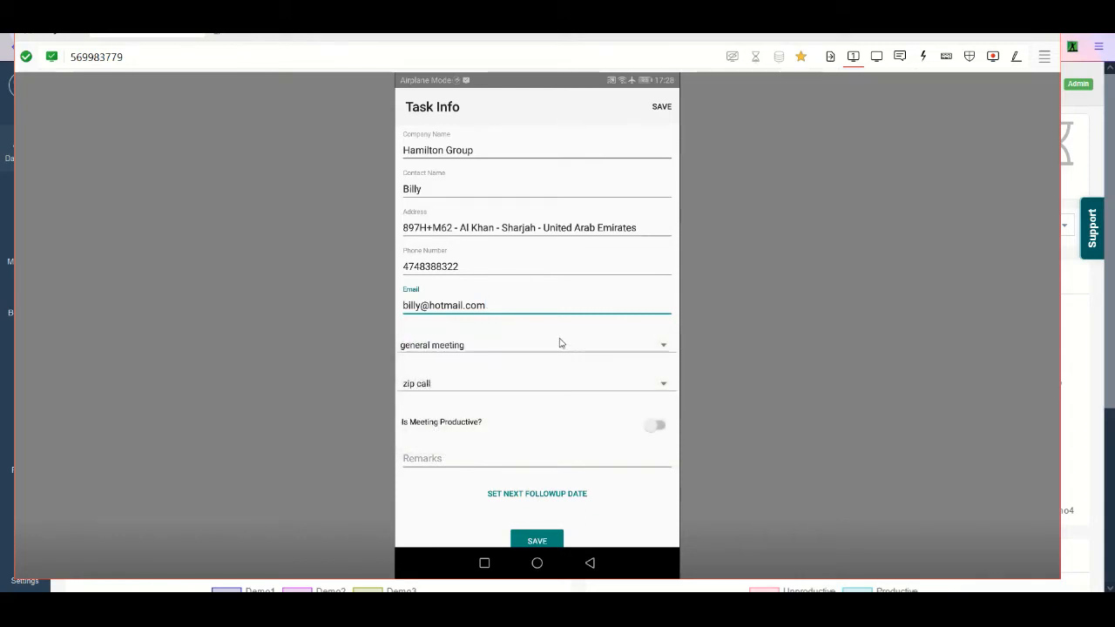
click(561, 343)
click(492, 454)
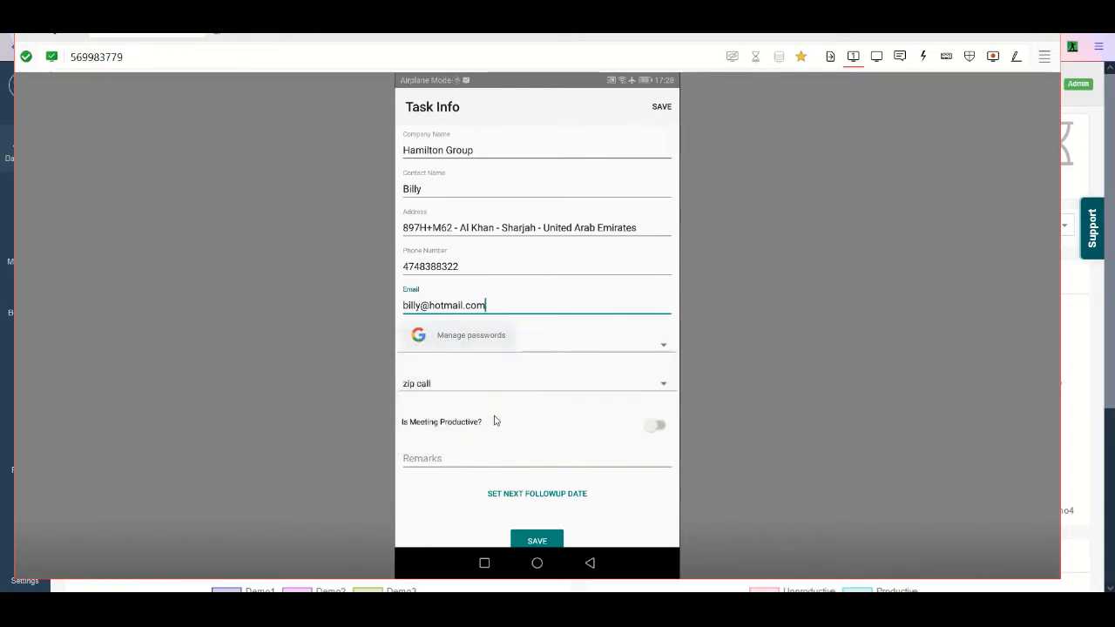
click(535, 384)
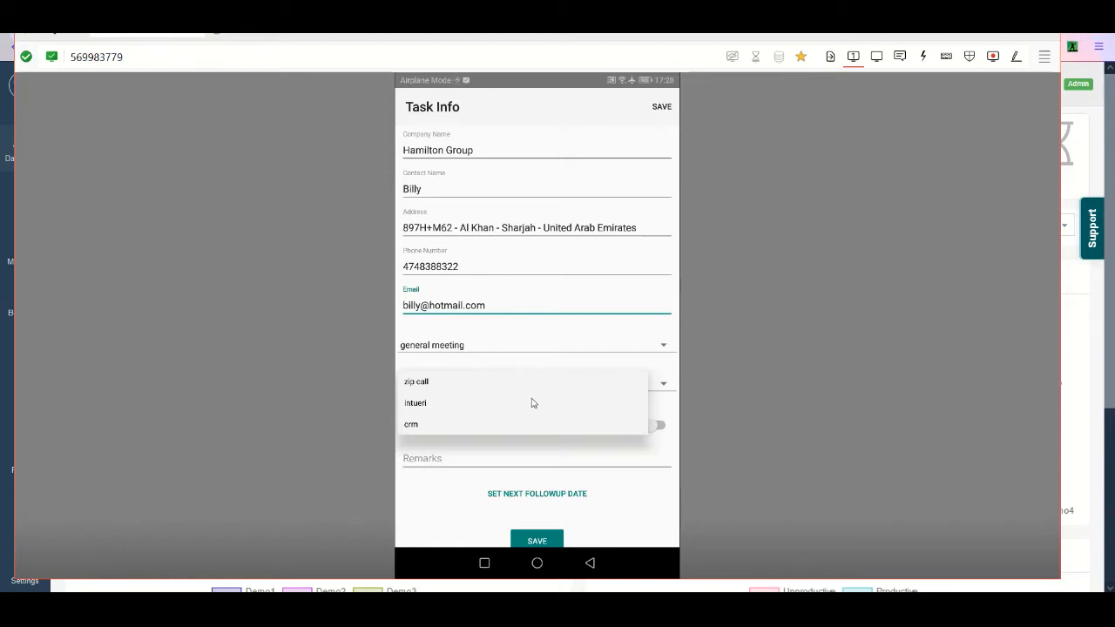
click(668, 392)
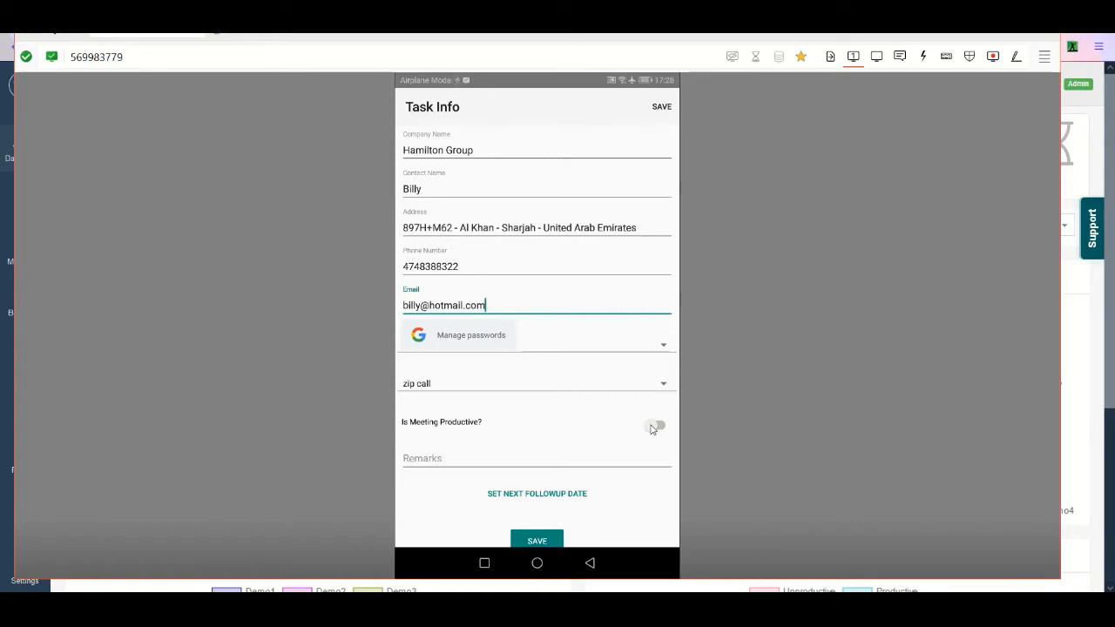
- Mark the meeting as productive and enter "yes remarks" in the task's remarks
click(655, 427)
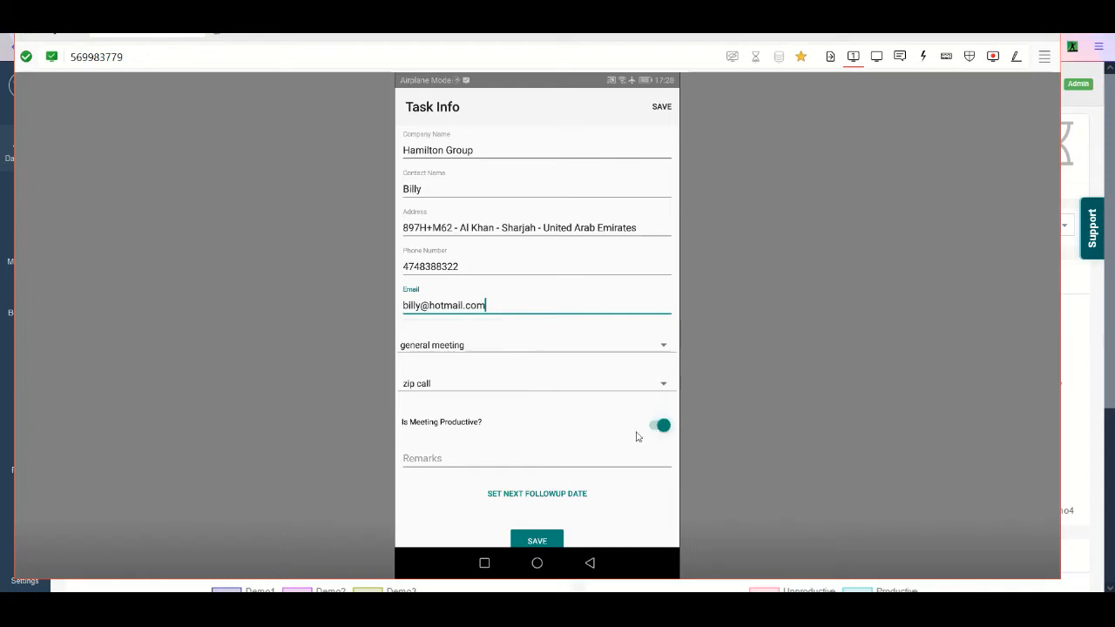
click(491, 465)
text(yes remarks)
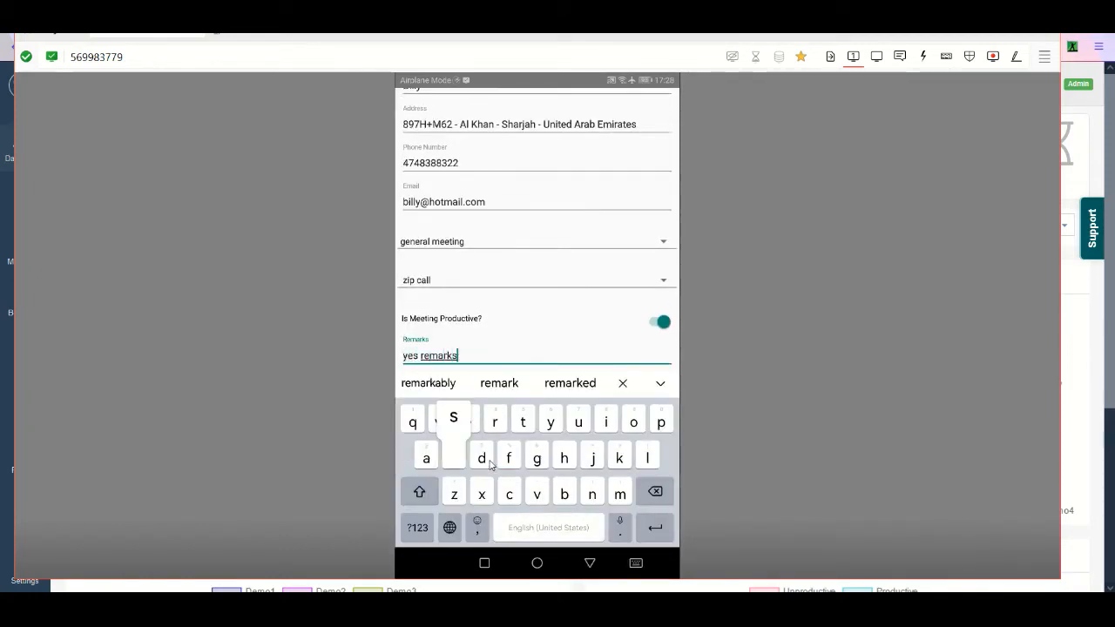
key(Escape)
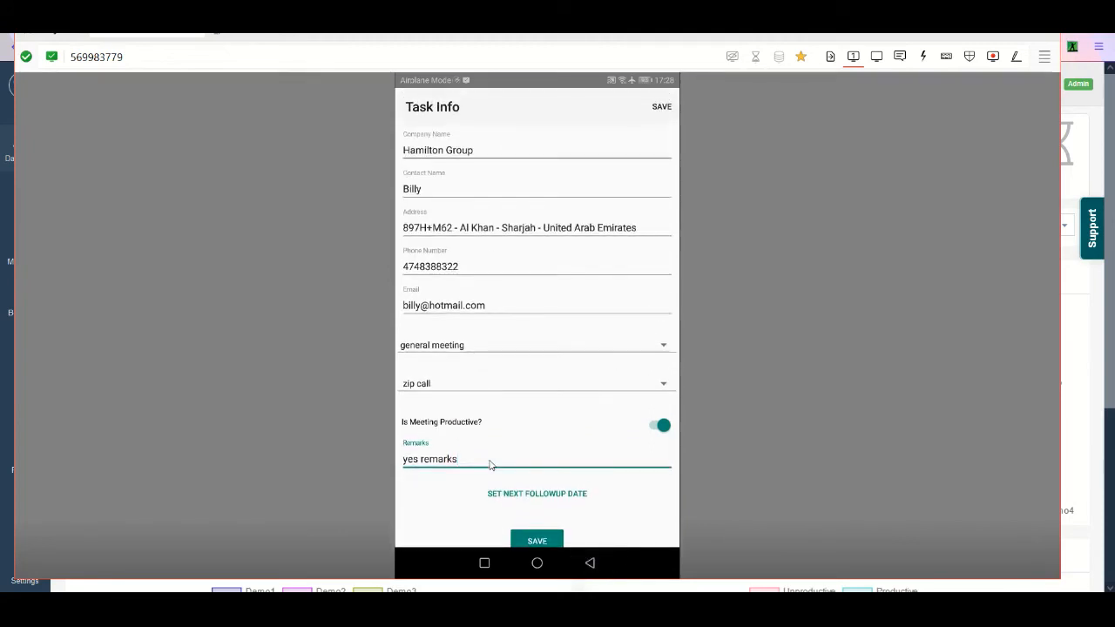
- Correct the task's remarks to read "test remarks"
click(490, 466)
key(BackSpace)
text(te)
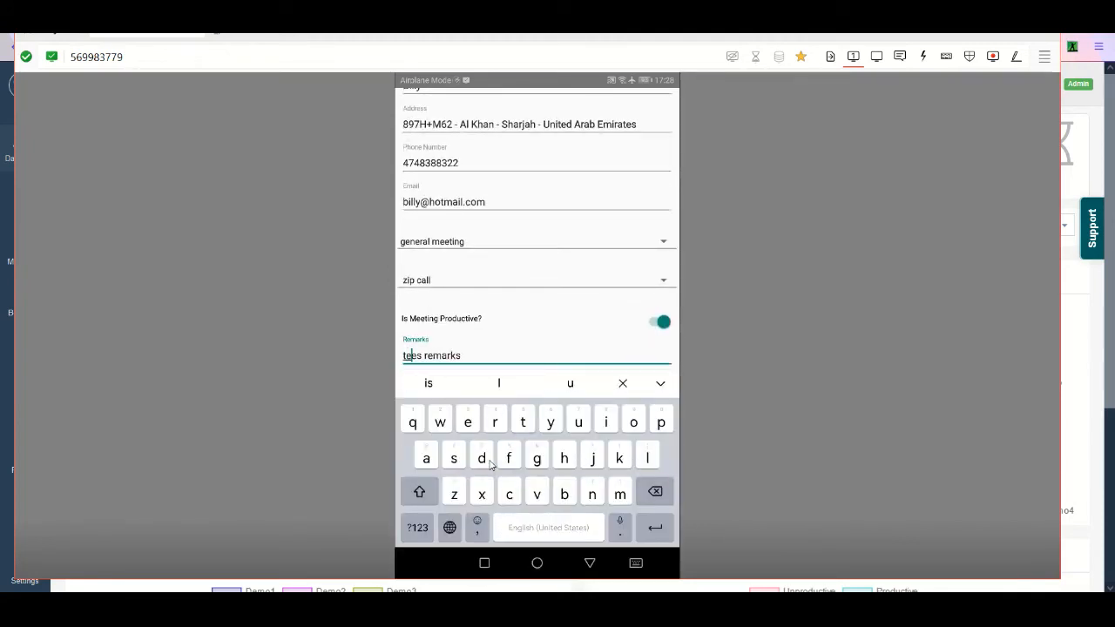
key(Delete)
key(Delete)
key(Delete)
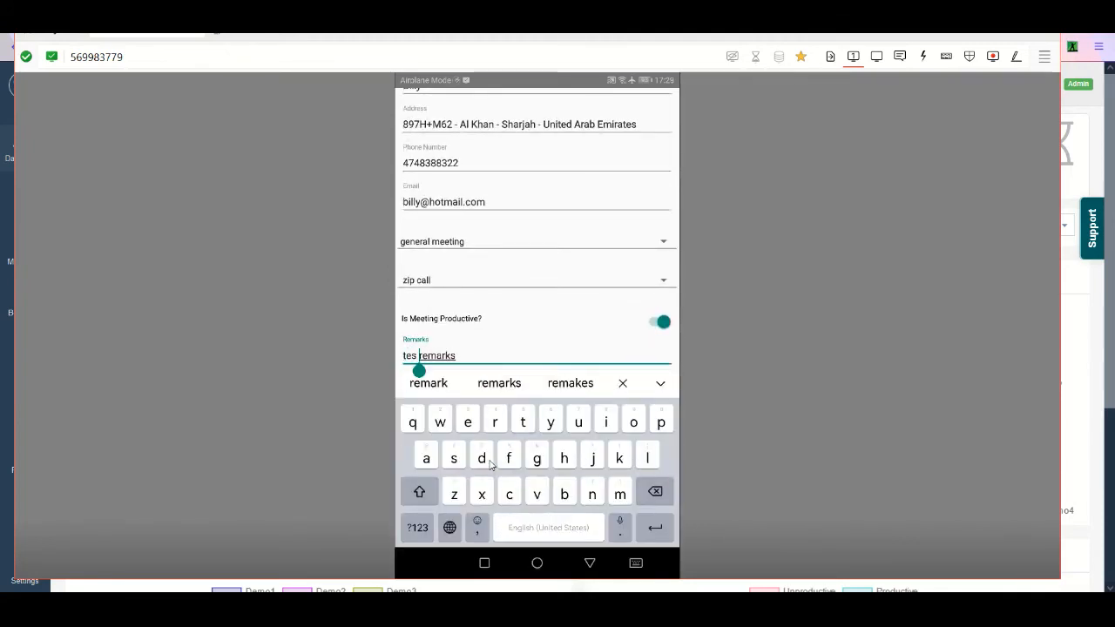
text(t)
key(BackSpace)
key(BackSpace)
text(st)
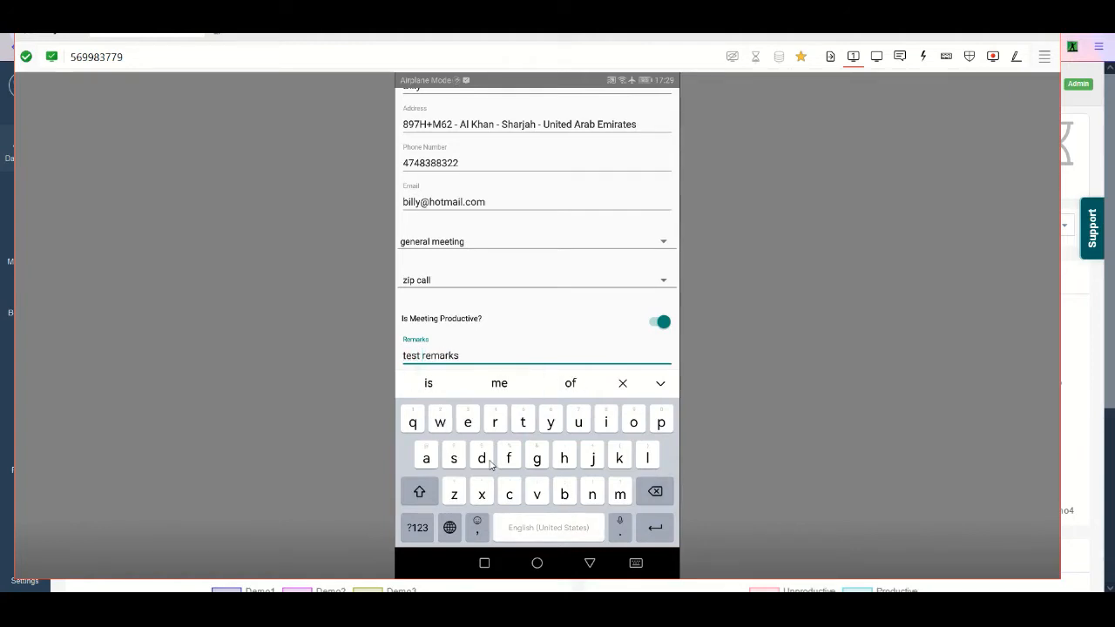
click(660, 384)
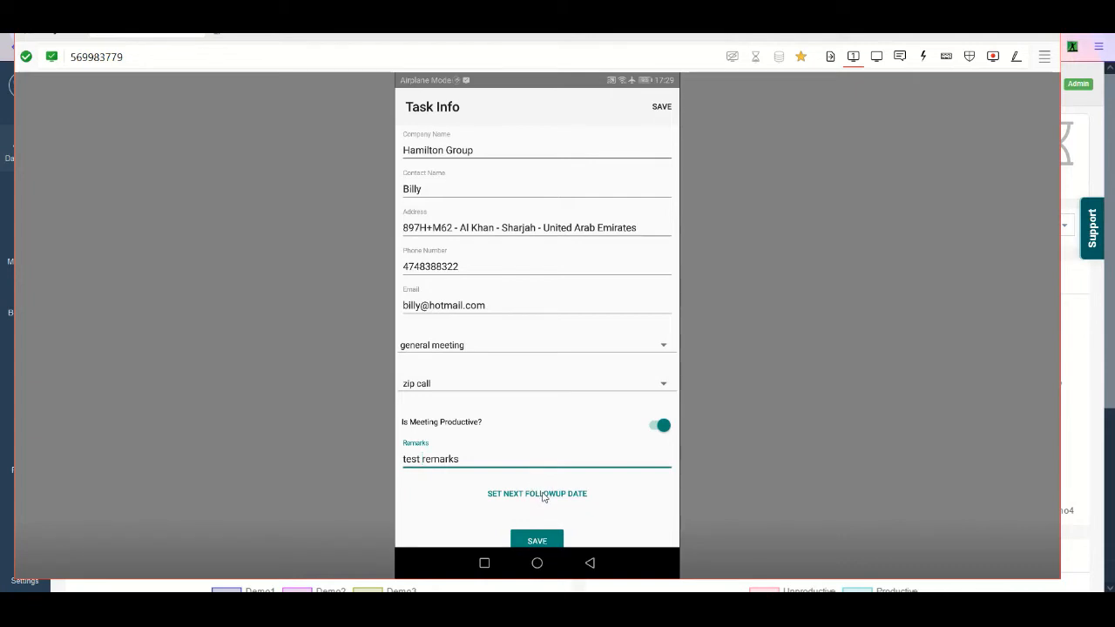
- Set the next follow-up to 18 January 2022 at 17:55 and save the task information
click(544, 495)
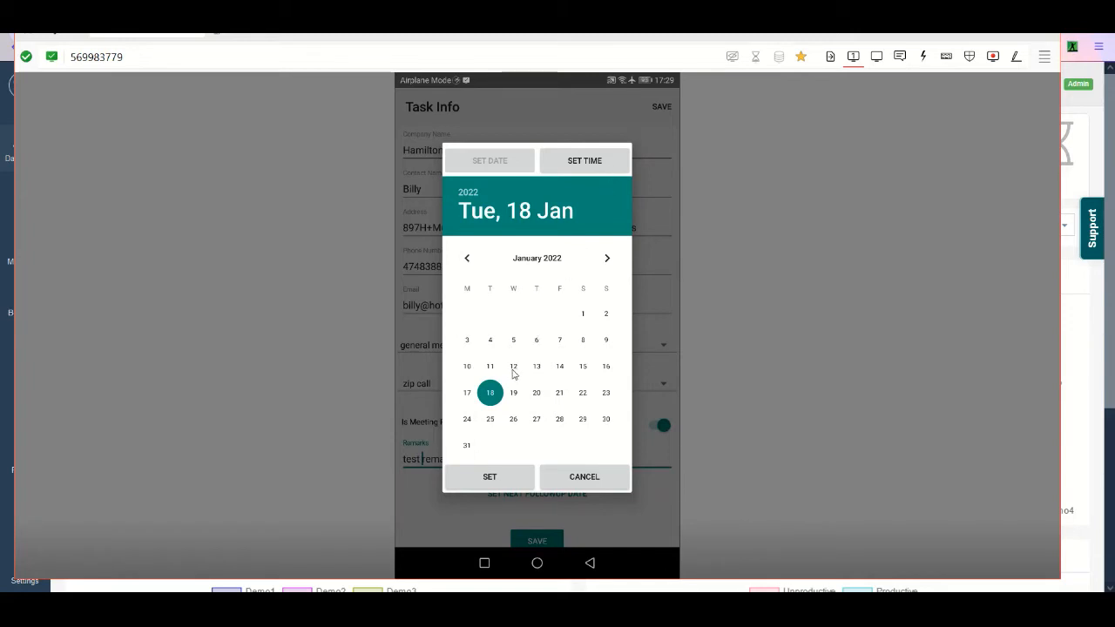
click(480, 482)
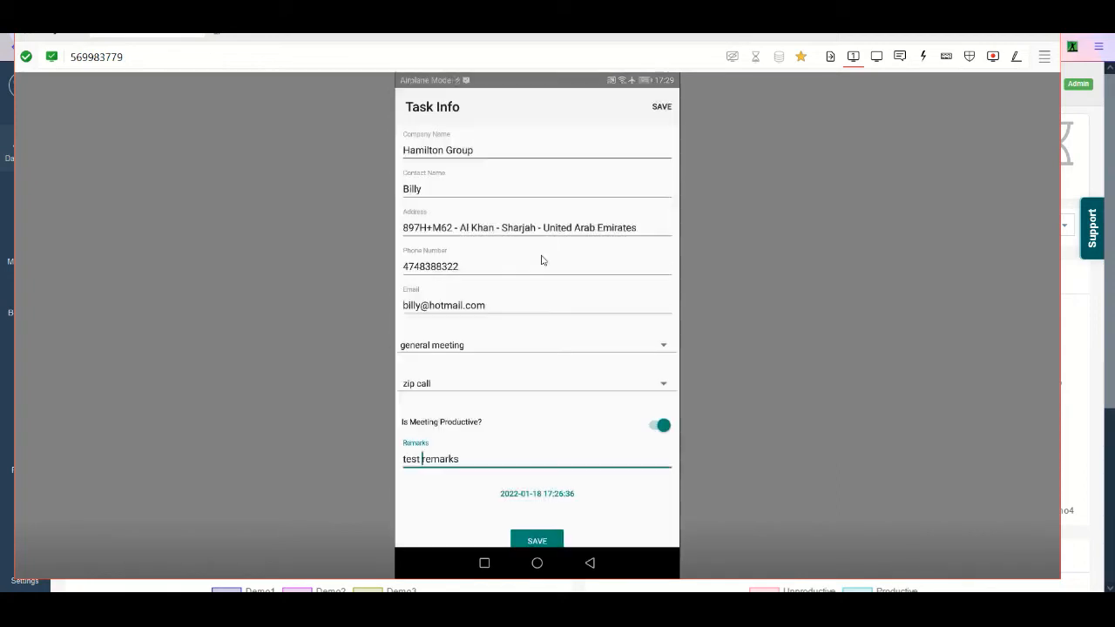
click(532, 495)
click(586, 166)
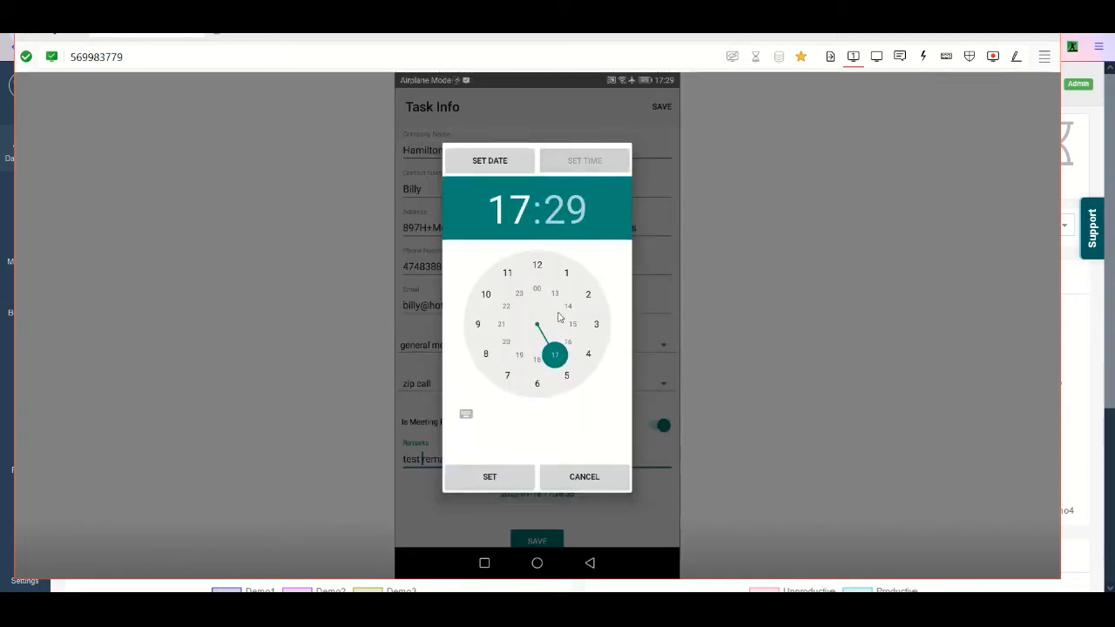
click(561, 364)
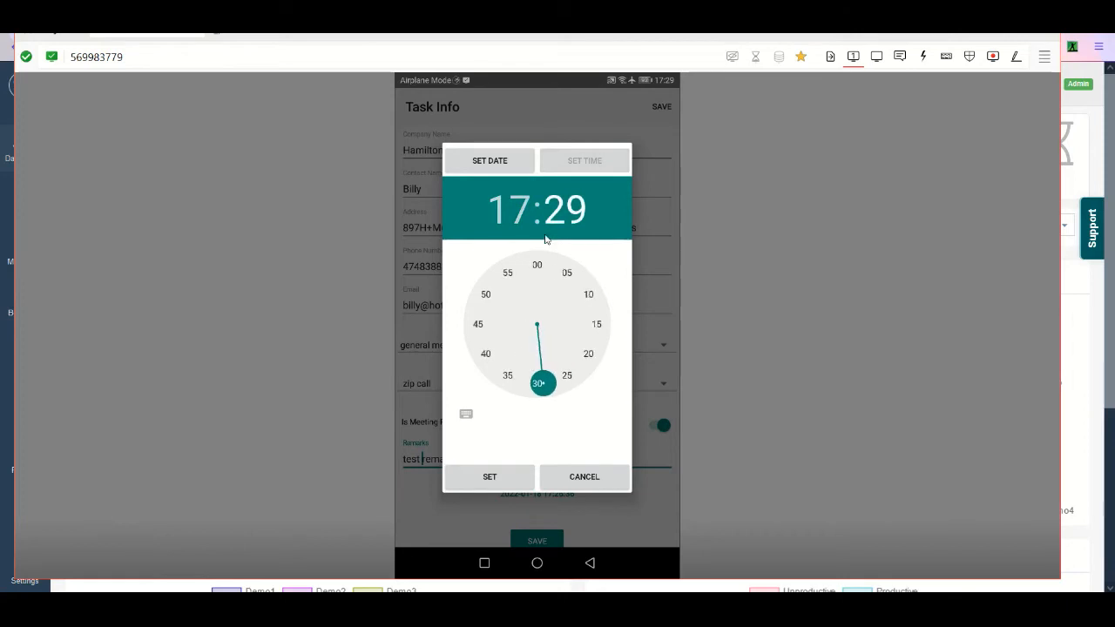
click(508, 276)
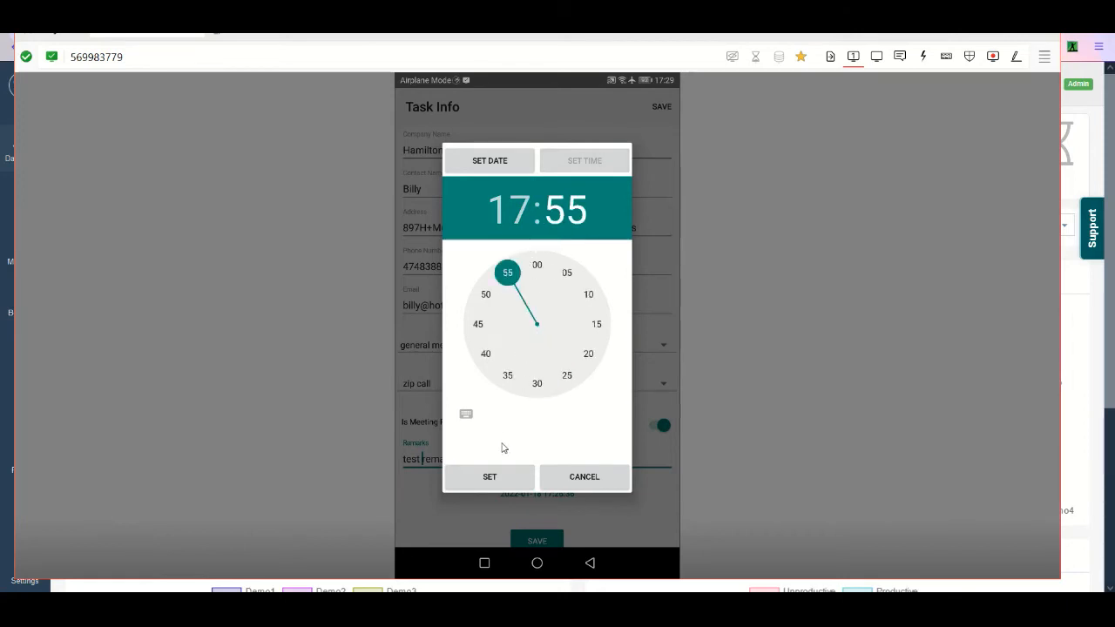
click(489, 477)
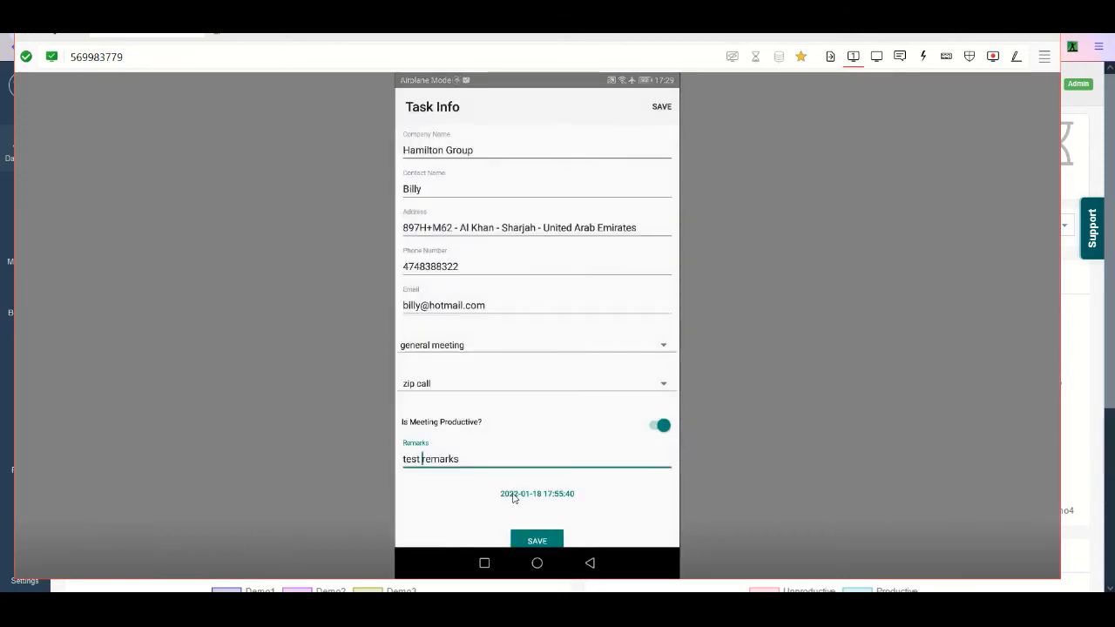
click(554, 540)
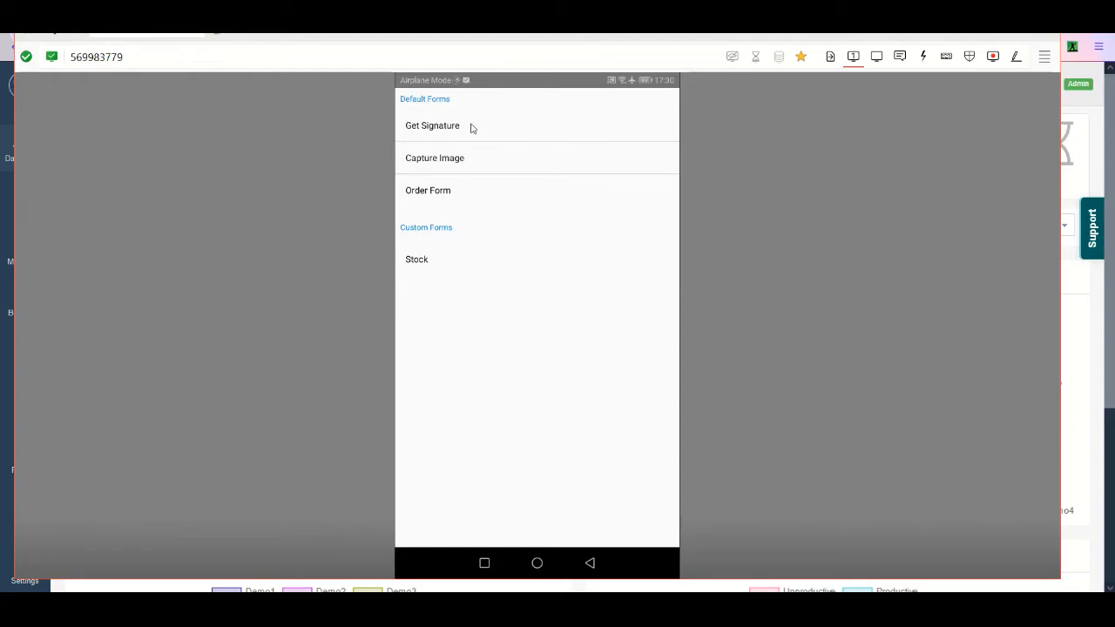
- Draw a freehand signature in the Get Signature form and save it
click(460, 134)
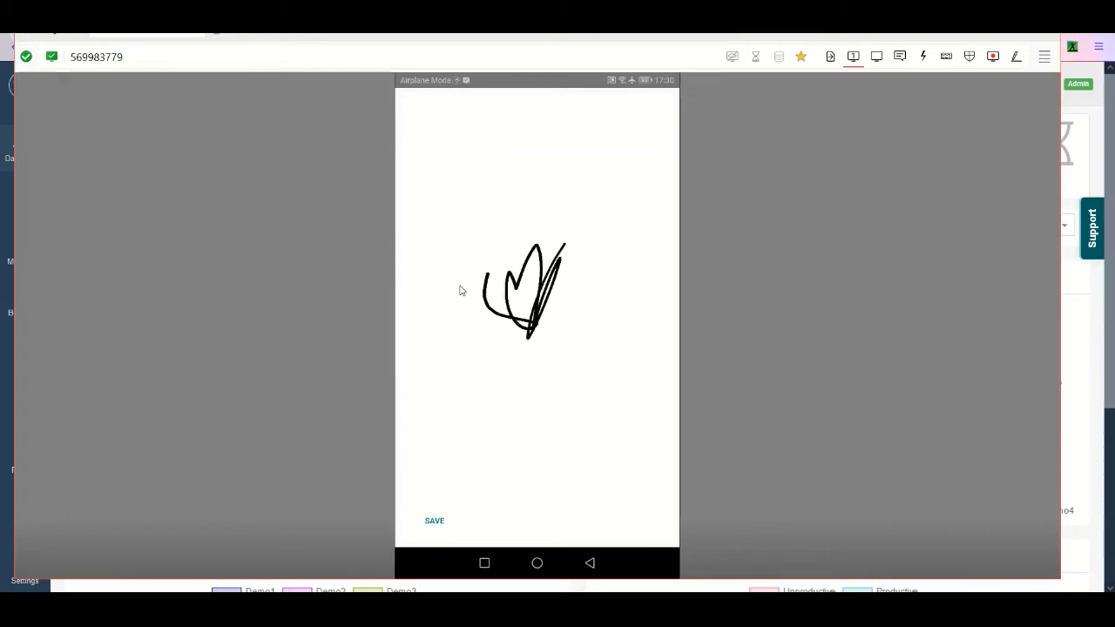
click(432, 526)
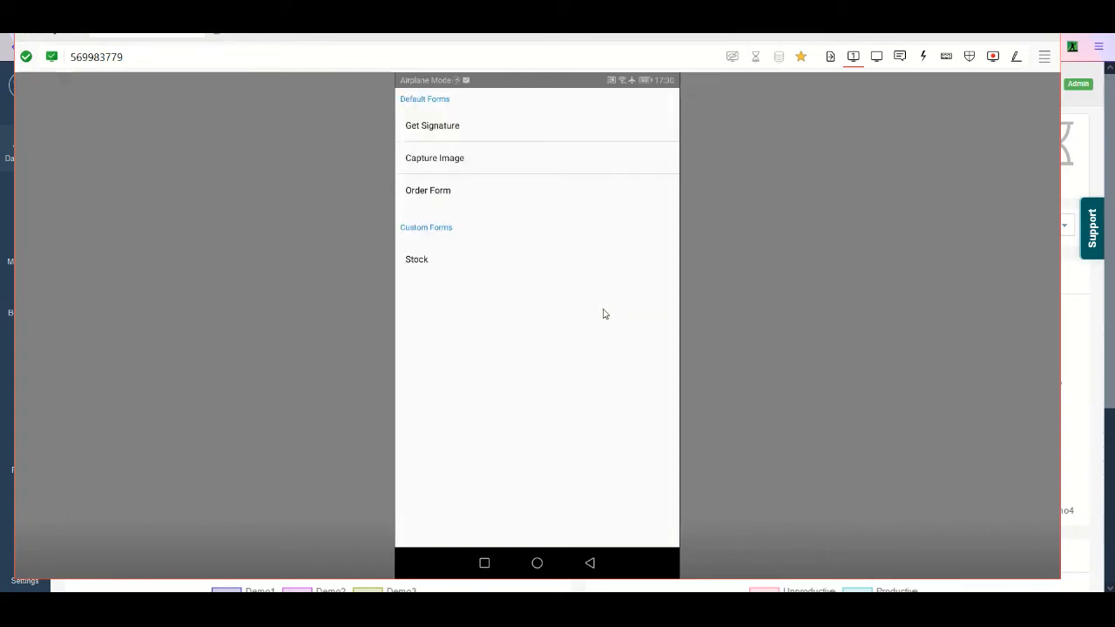
- Take a photo in the Capture Image form and save it
click(465, 158)
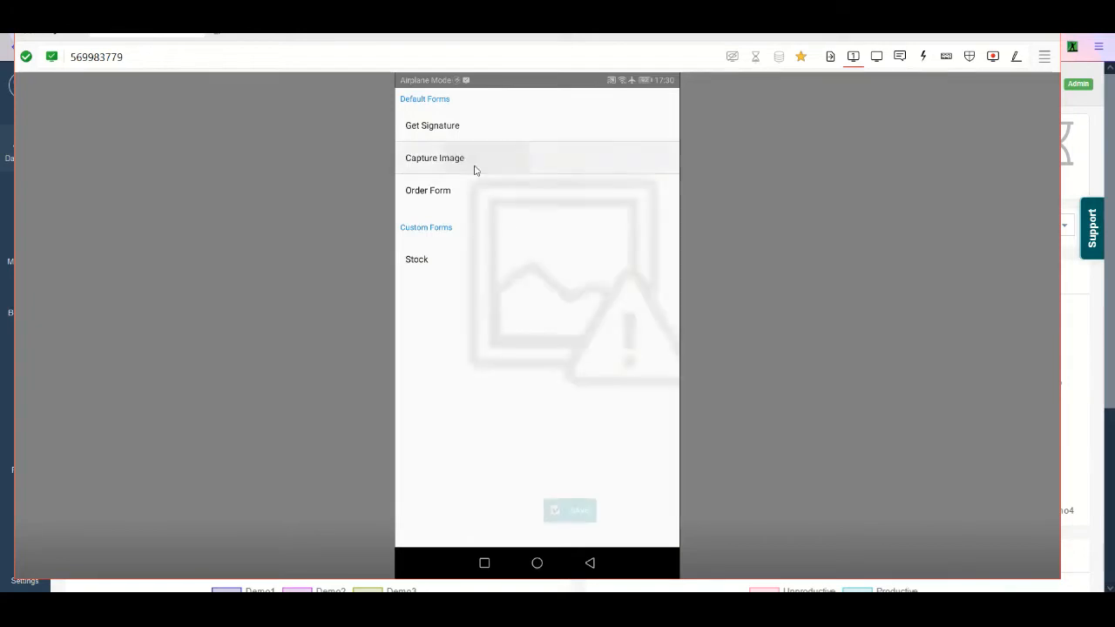
click(549, 350)
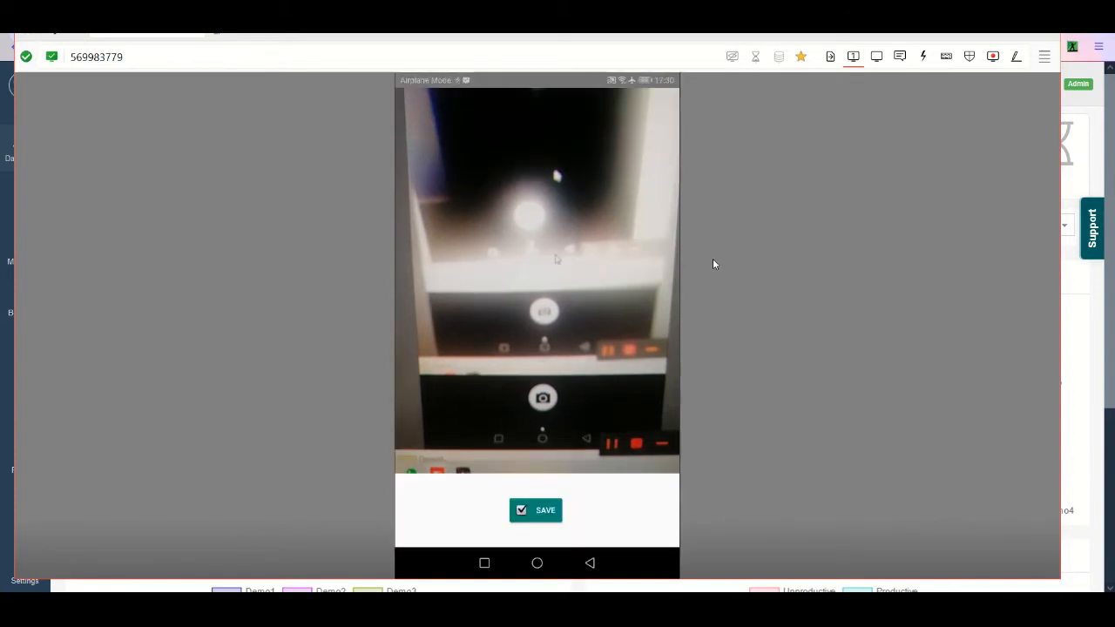
click(547, 507)
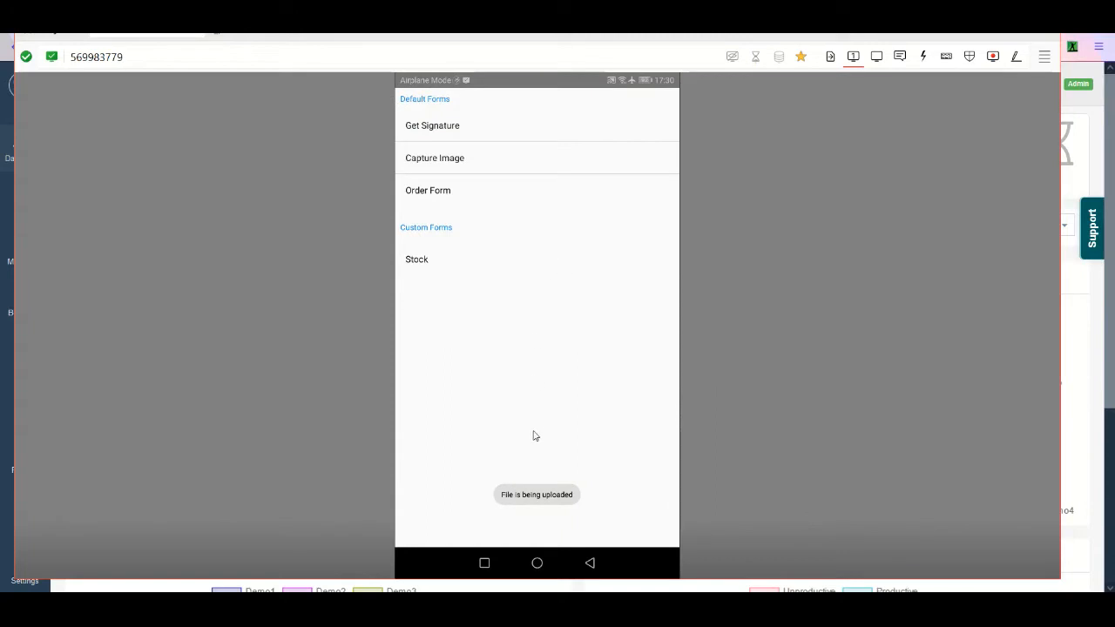
- Add the product intueri to the Order Form with a price of 245 and a quantity of 15
click(455, 194)
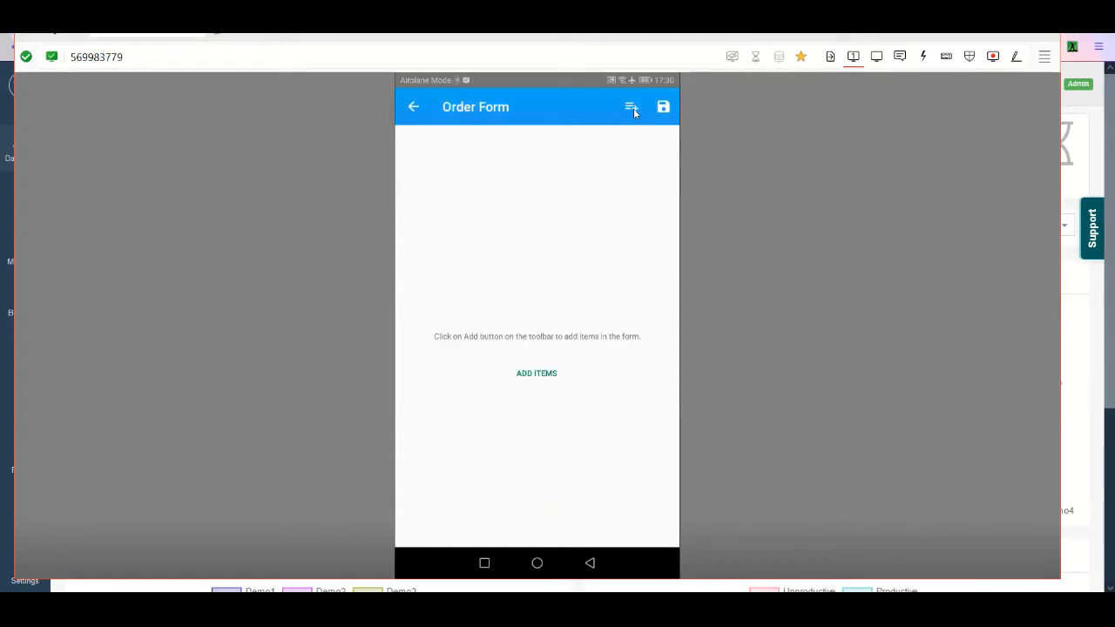
click(633, 107)
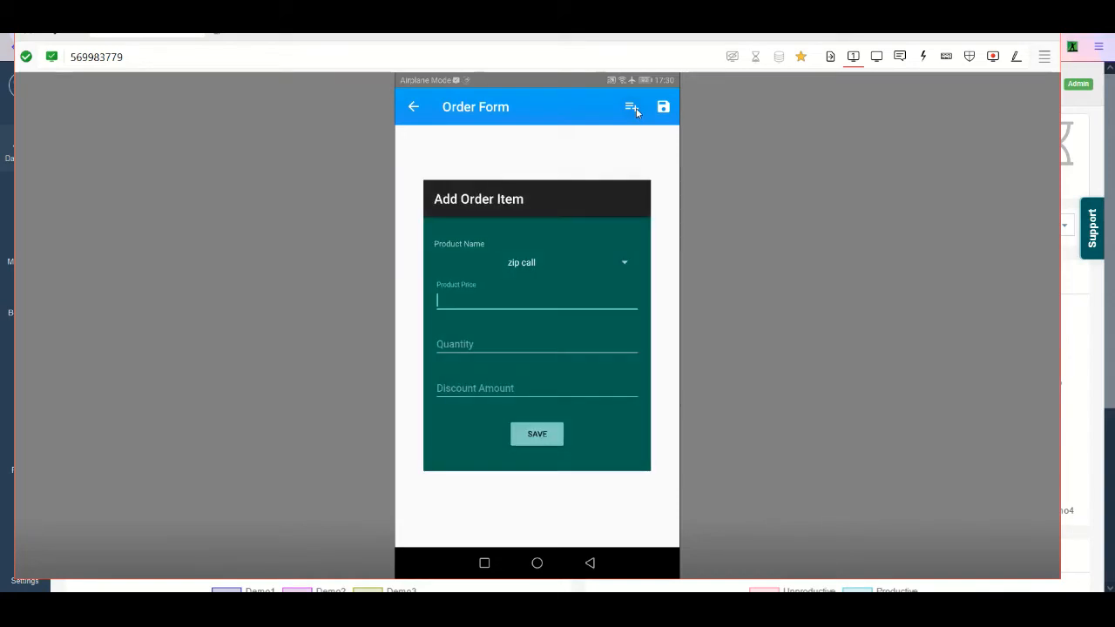
click(566, 266)
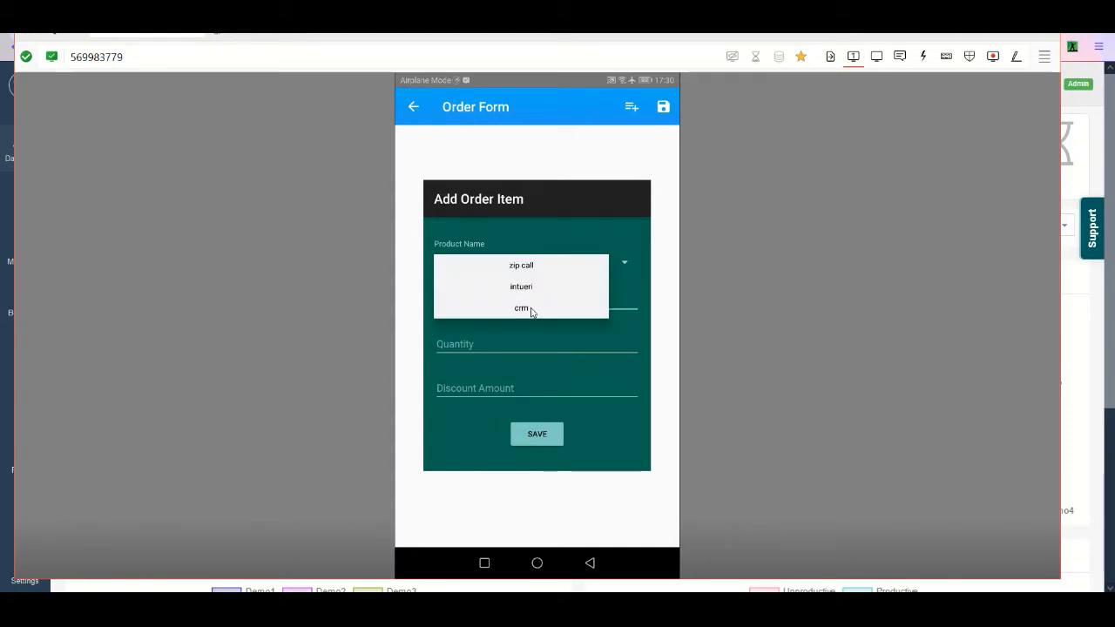
click(532, 303)
click(563, 266)
click(533, 284)
click(541, 297)
text(245)
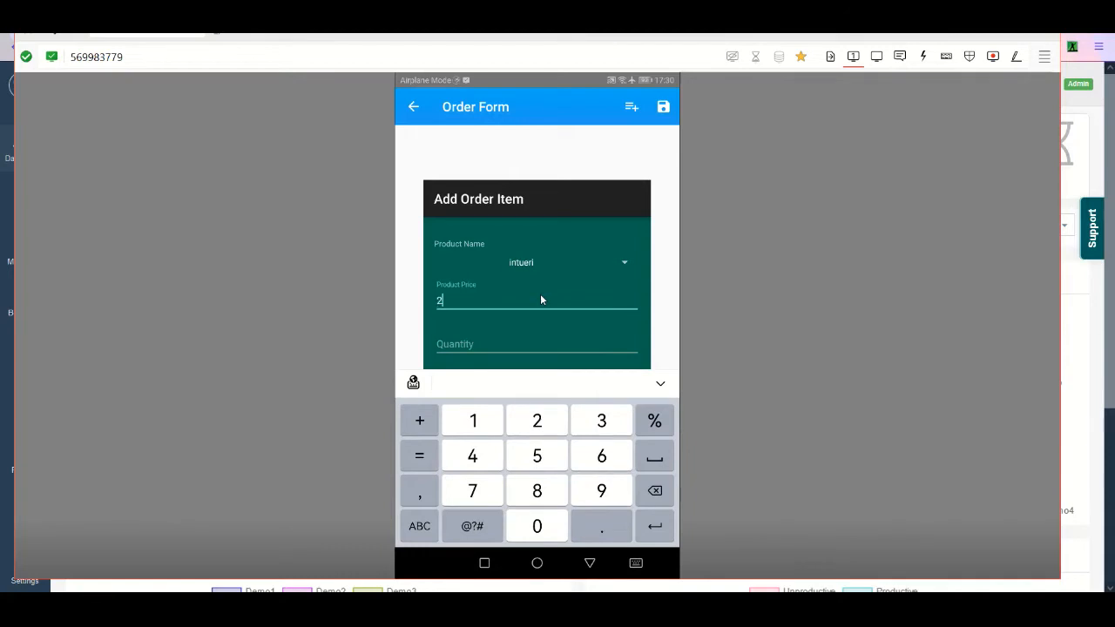
click(501, 348)
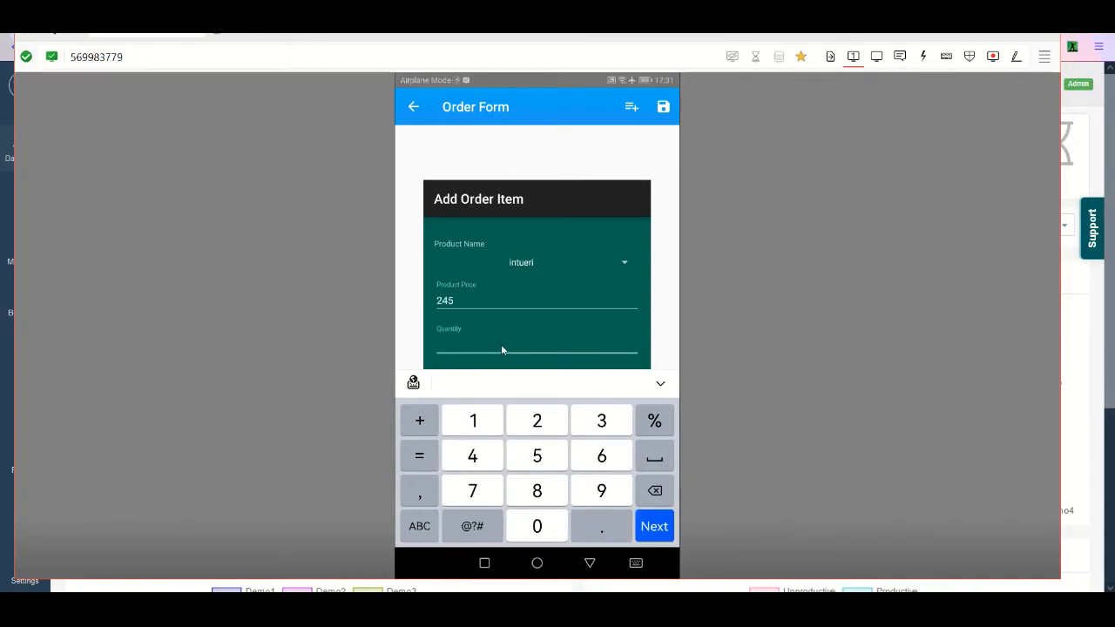
text(15)
key(Escape)
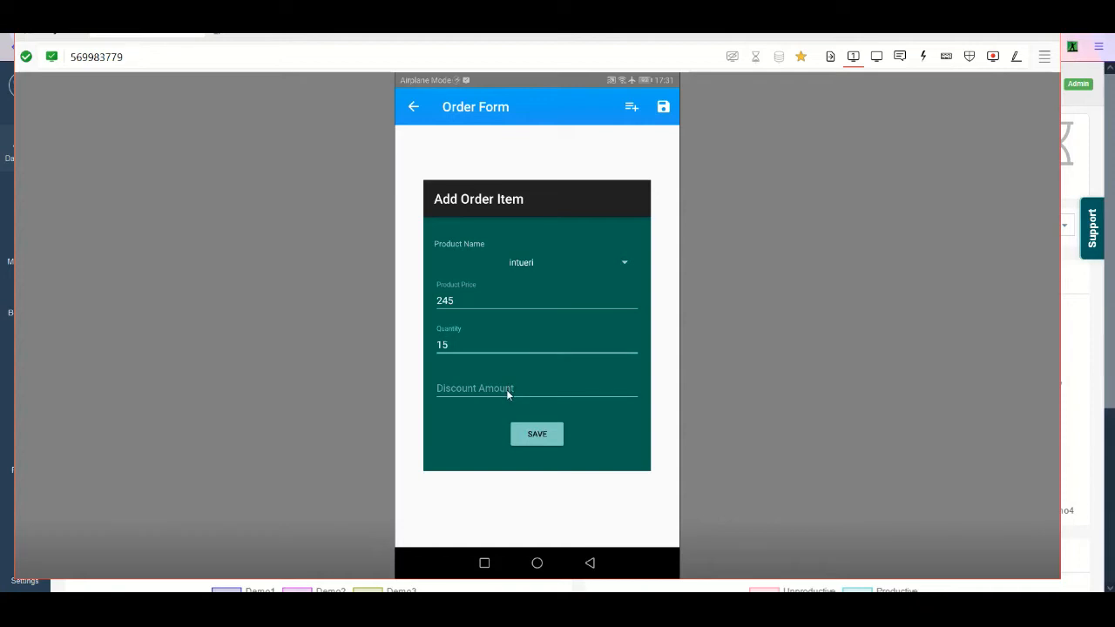
click(537, 439)
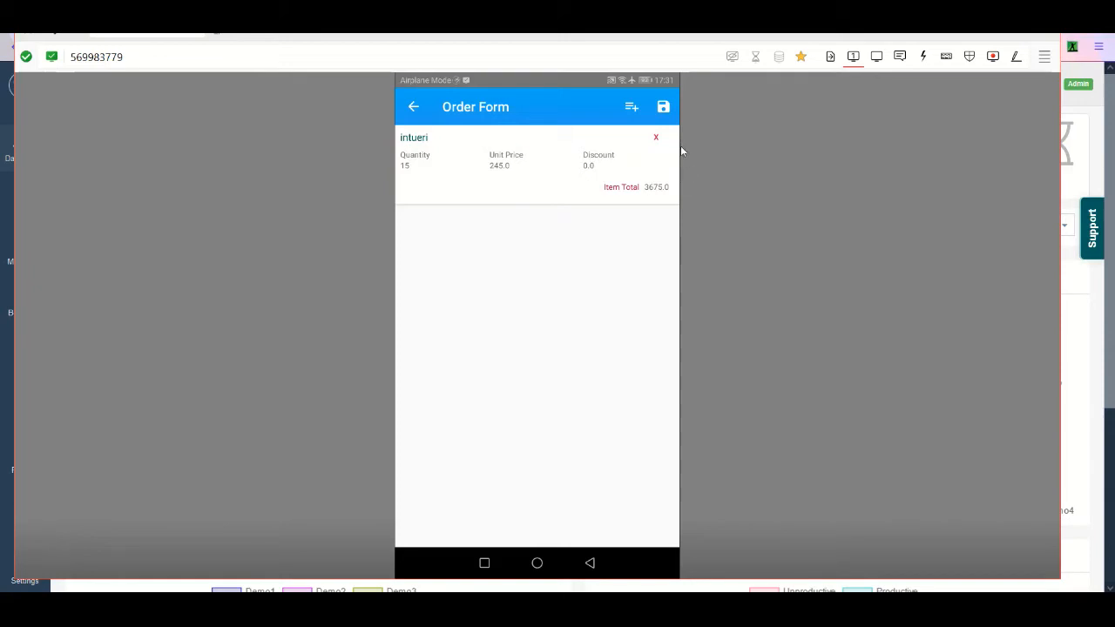
- Add the product crm with a price of 458 and a quantity of 1, and save the Order Form
click(632, 108)
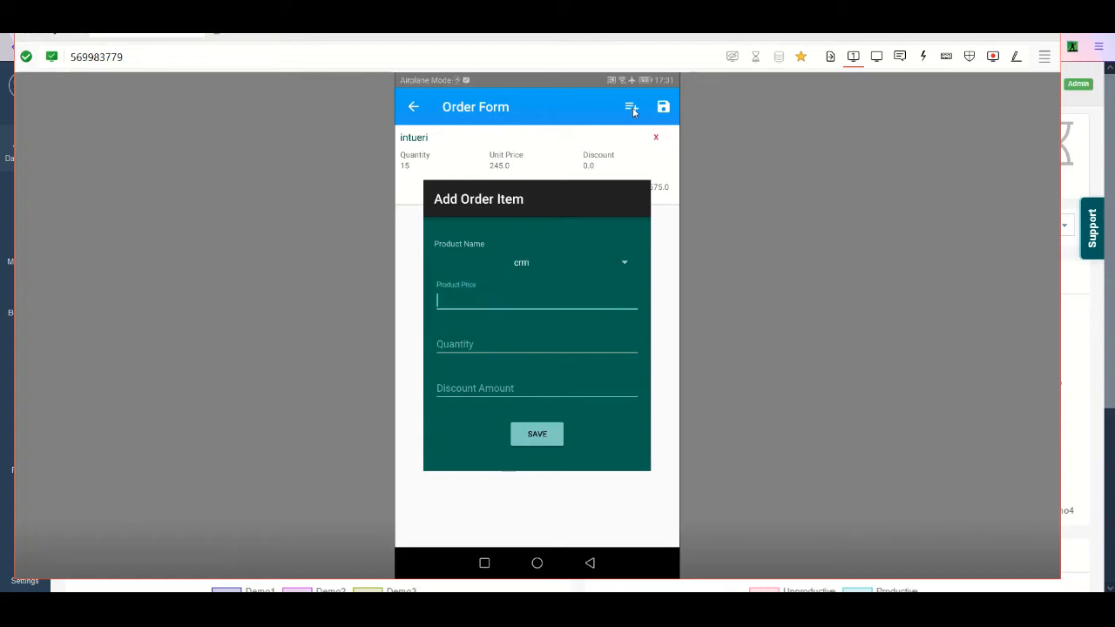
text(458)
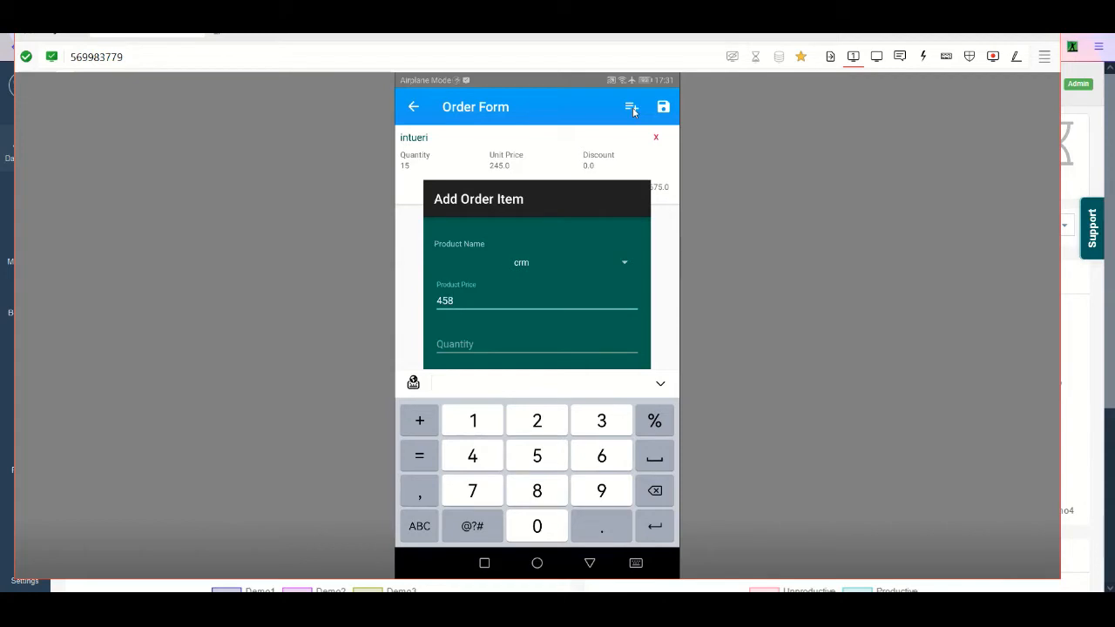
key(Return)
text(1)
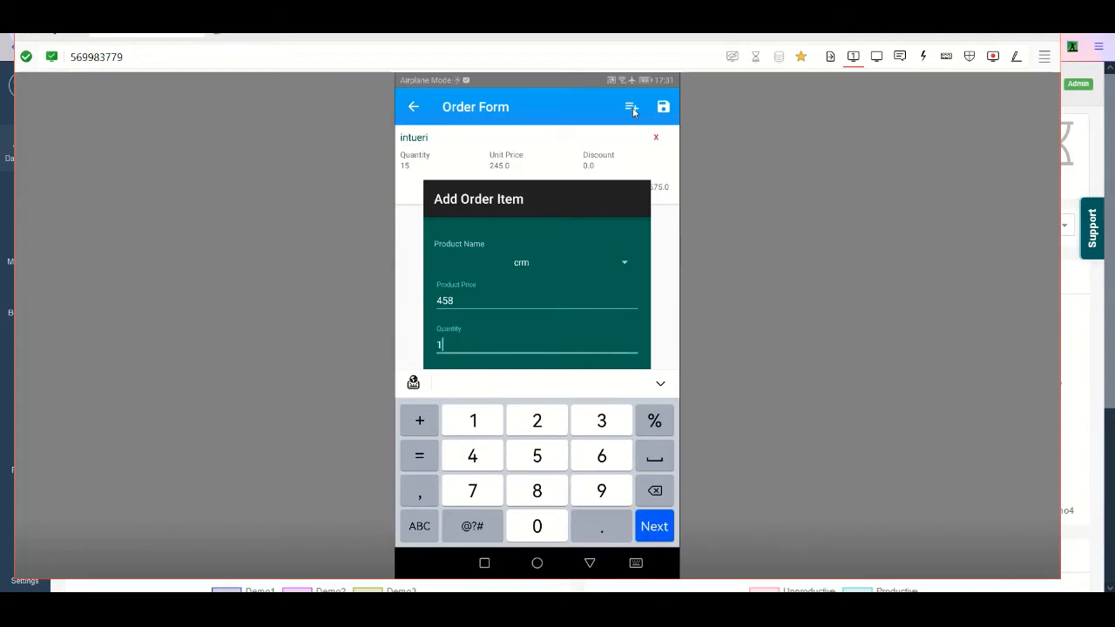
key(Return)
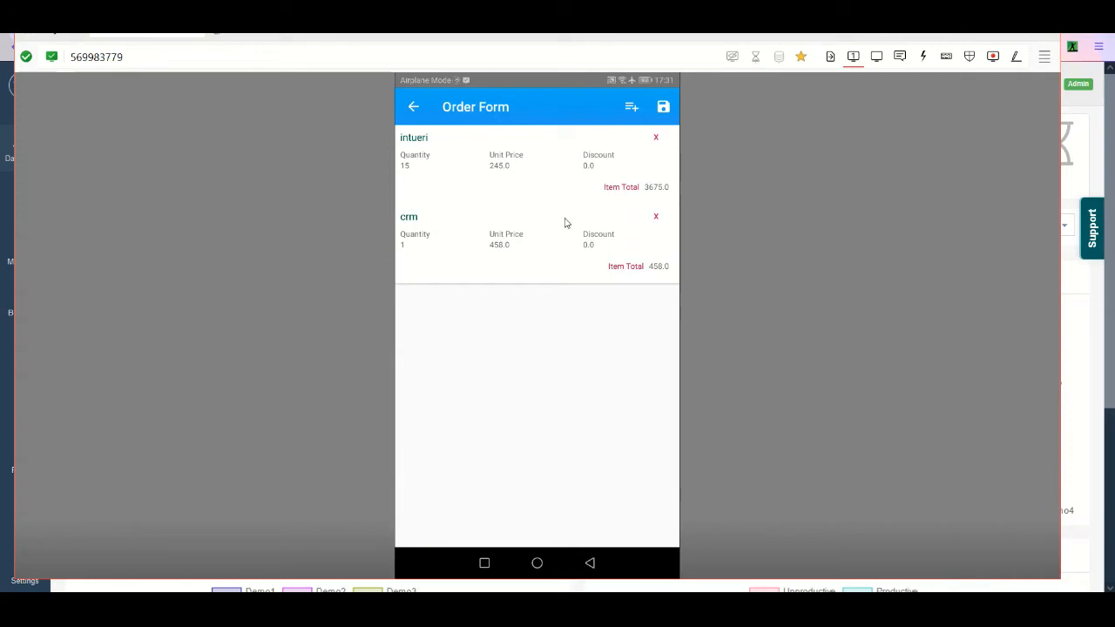
click(665, 109)
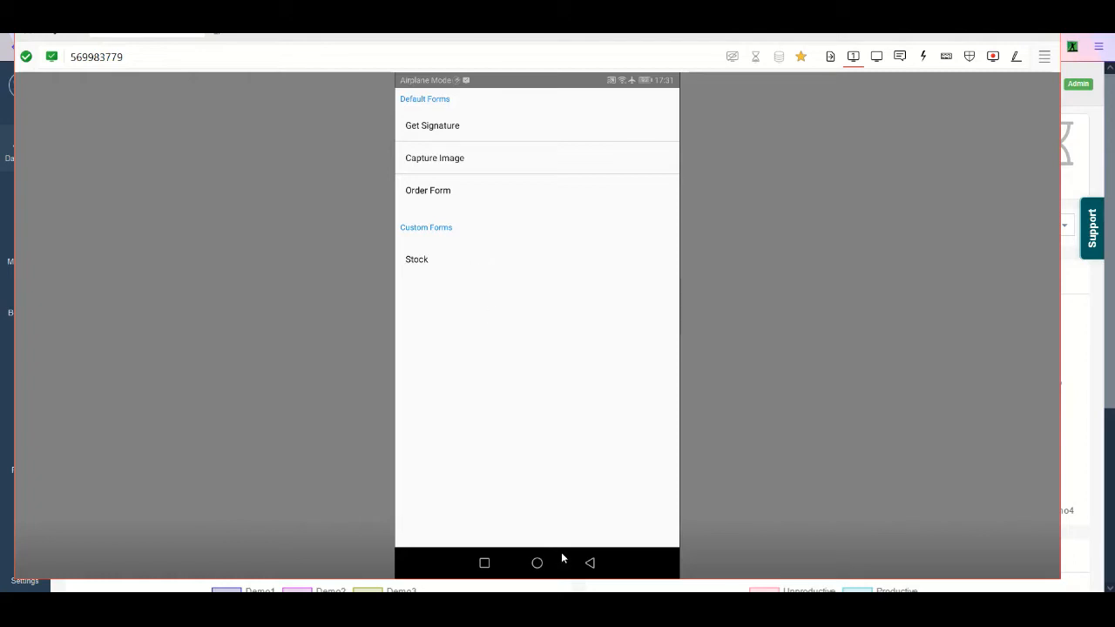
click(590, 563)
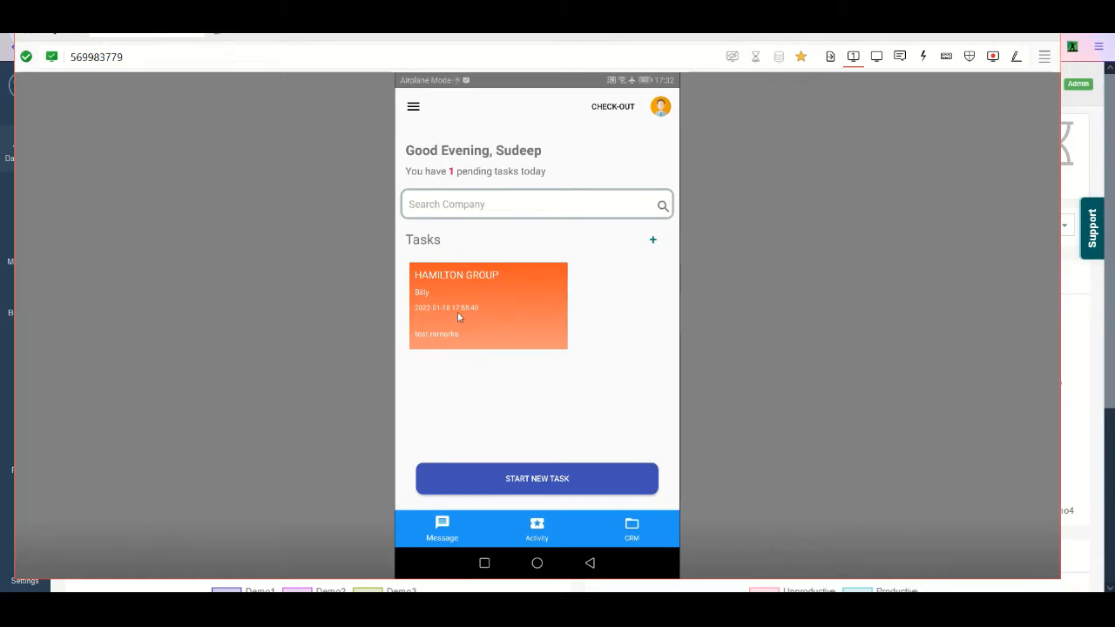
- Start and finish the pending Hamilton Group task, and return to the mobile home screen
click(482, 300)
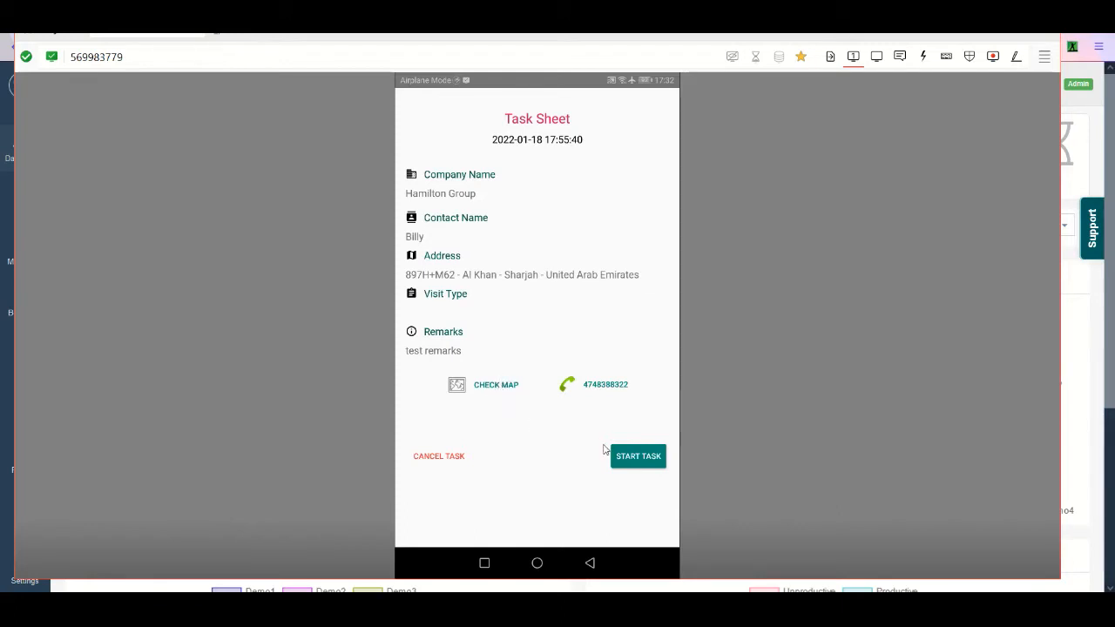
click(642, 460)
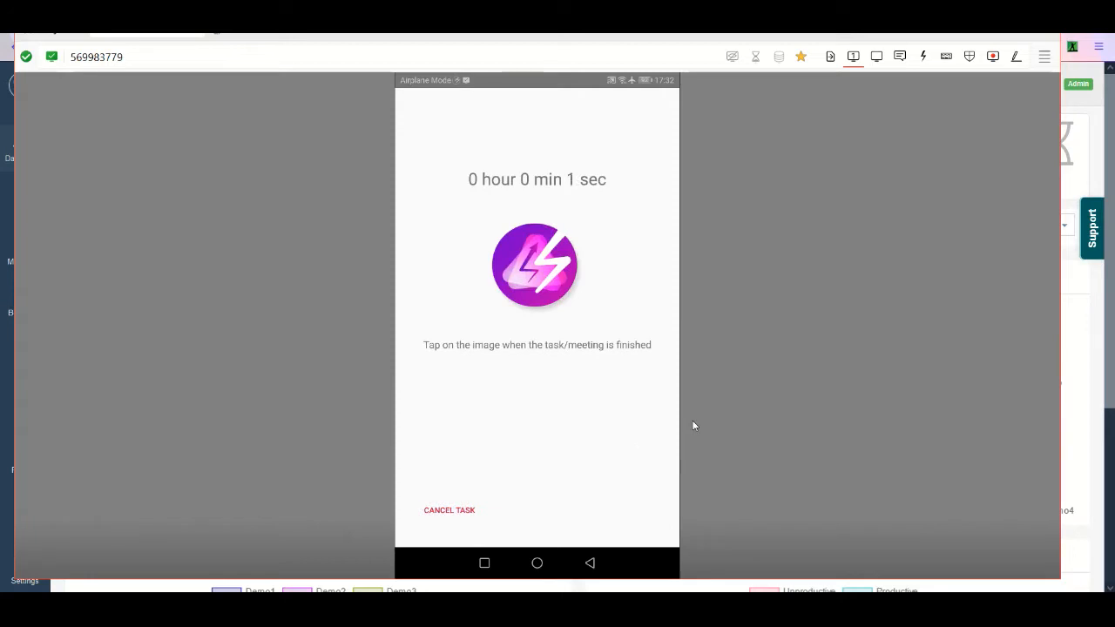
click(560, 272)
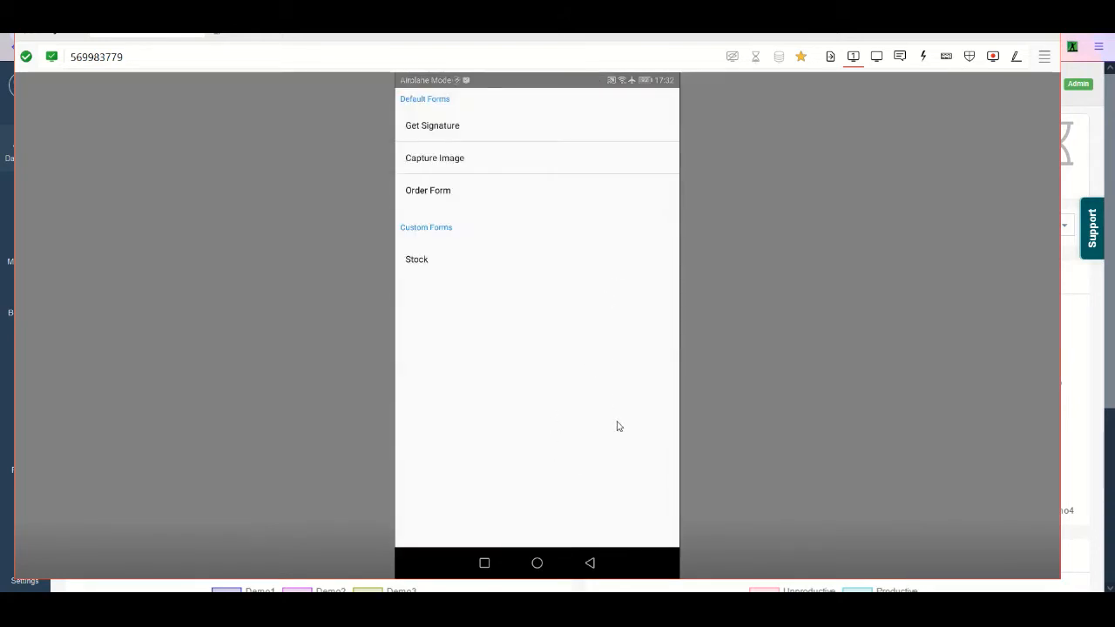
right_click(619, 426)
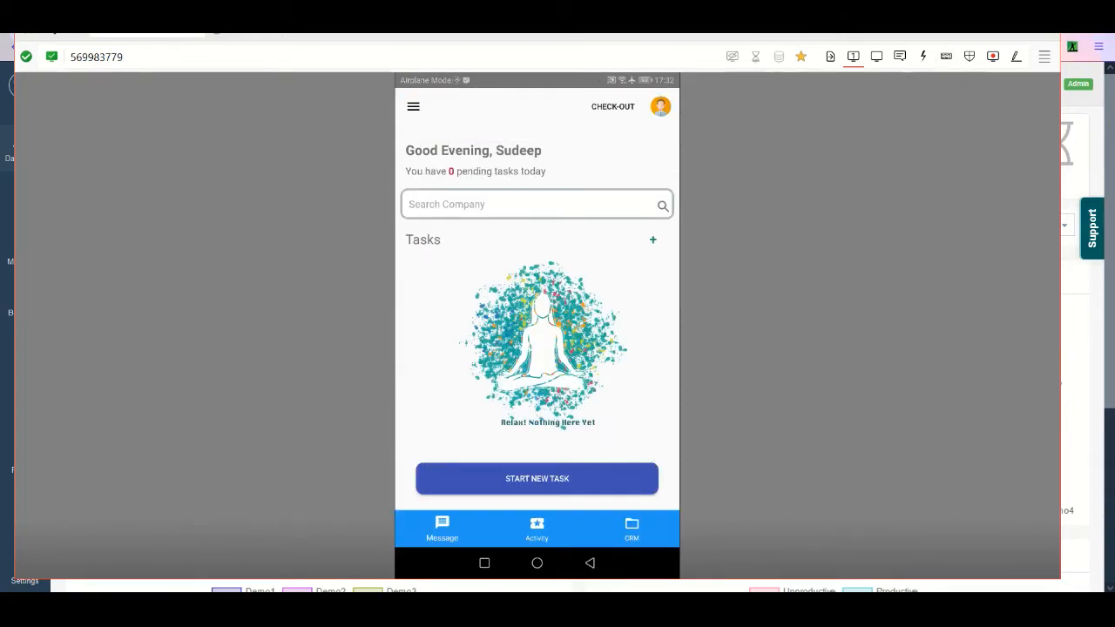
- Switch to the TeamSpoor web dashboard, refresh it and open the Today's Visits report
click(966, 25)
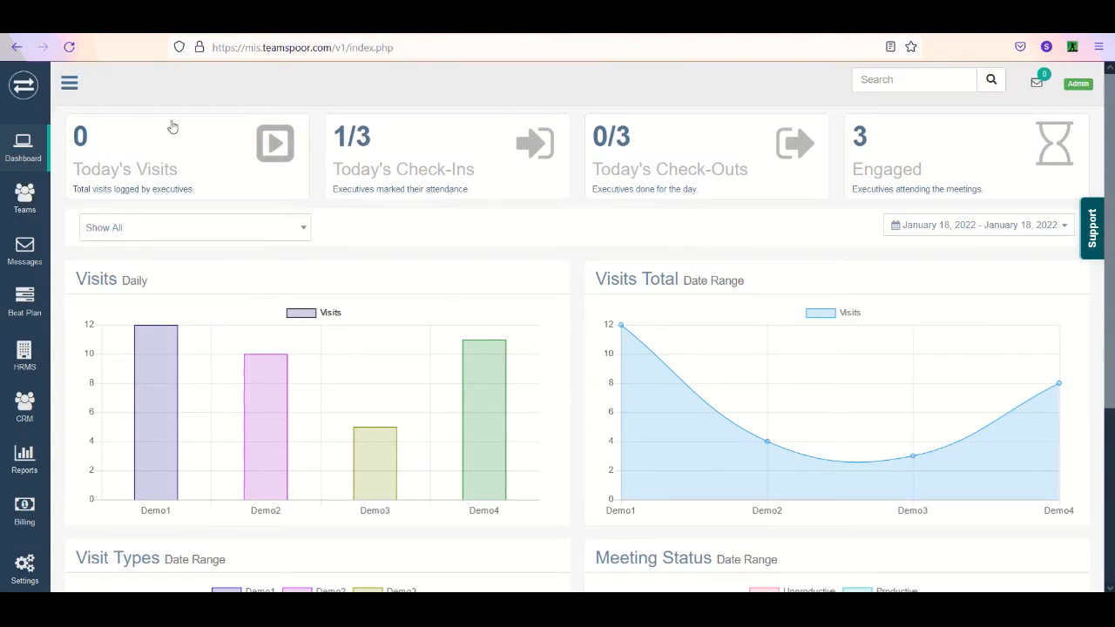
click(70, 47)
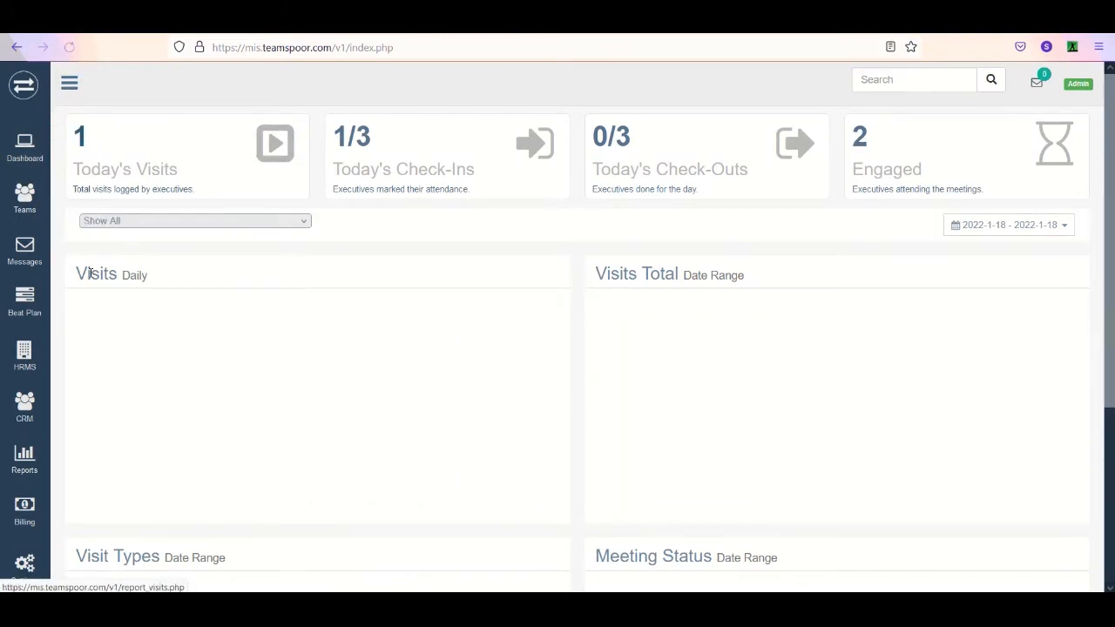
click(84, 150)
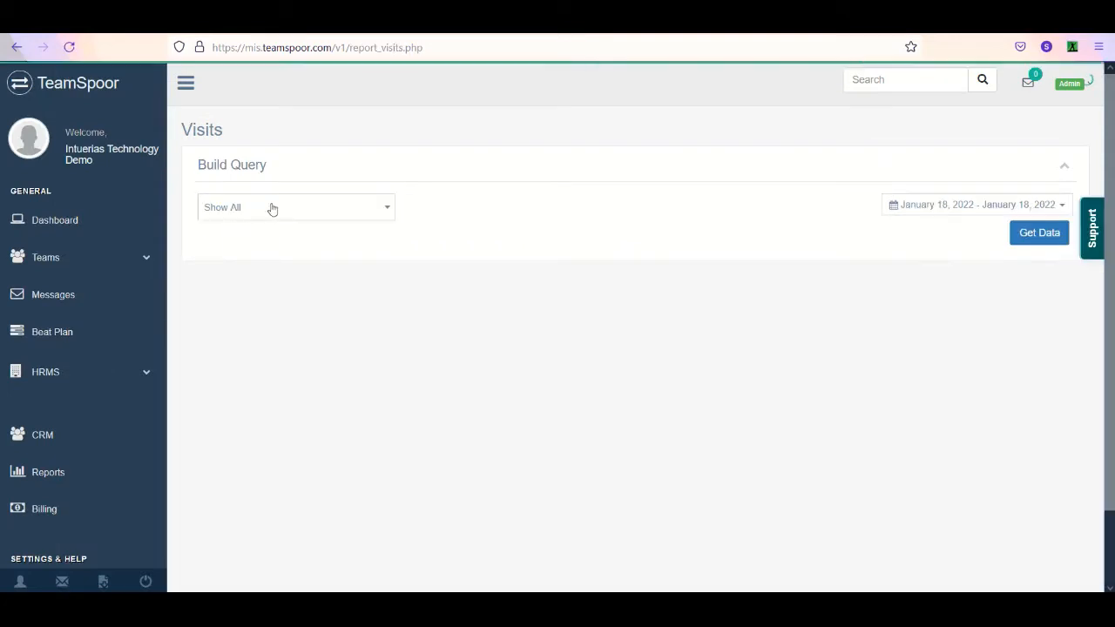
- Generate the Visits report for all executives with the date range set to Today
click(277, 209)
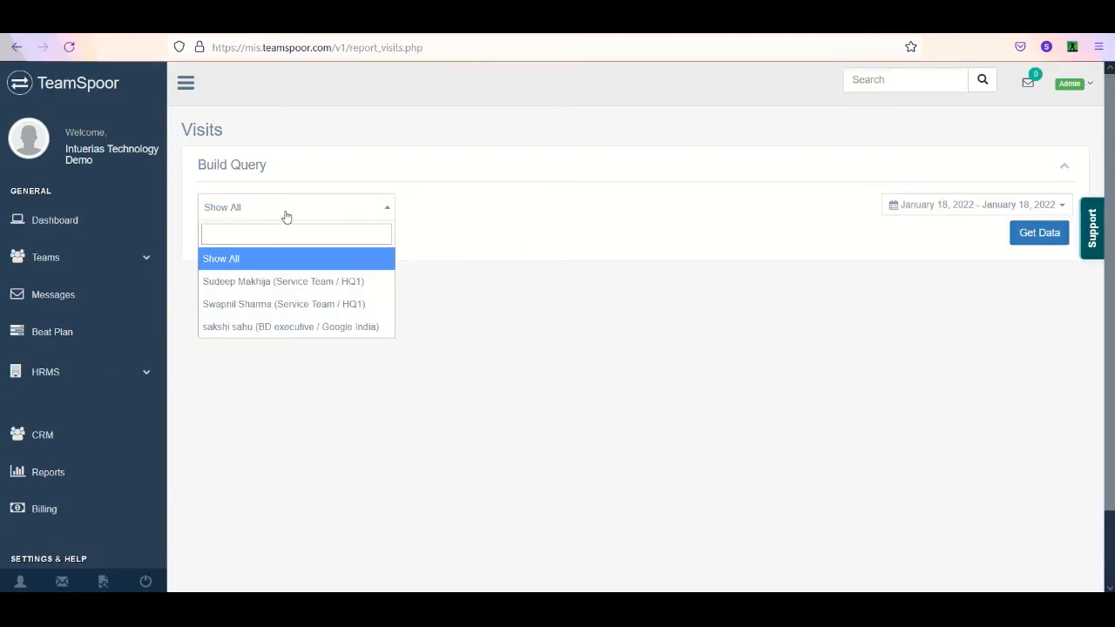
click(277, 259)
click(922, 209)
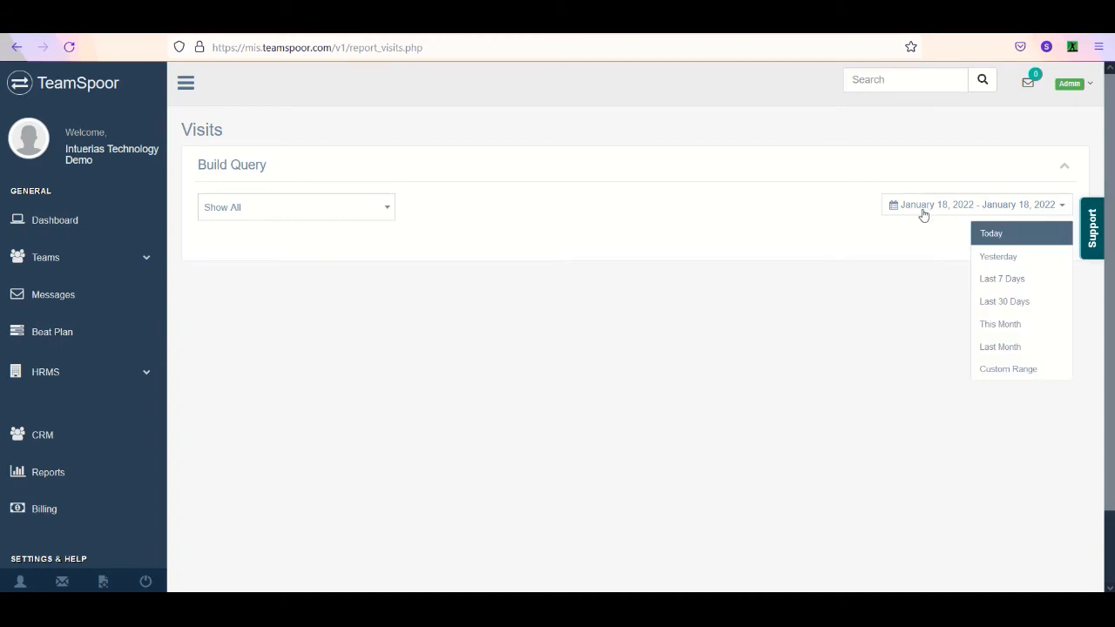
click(1016, 237)
click(1027, 242)
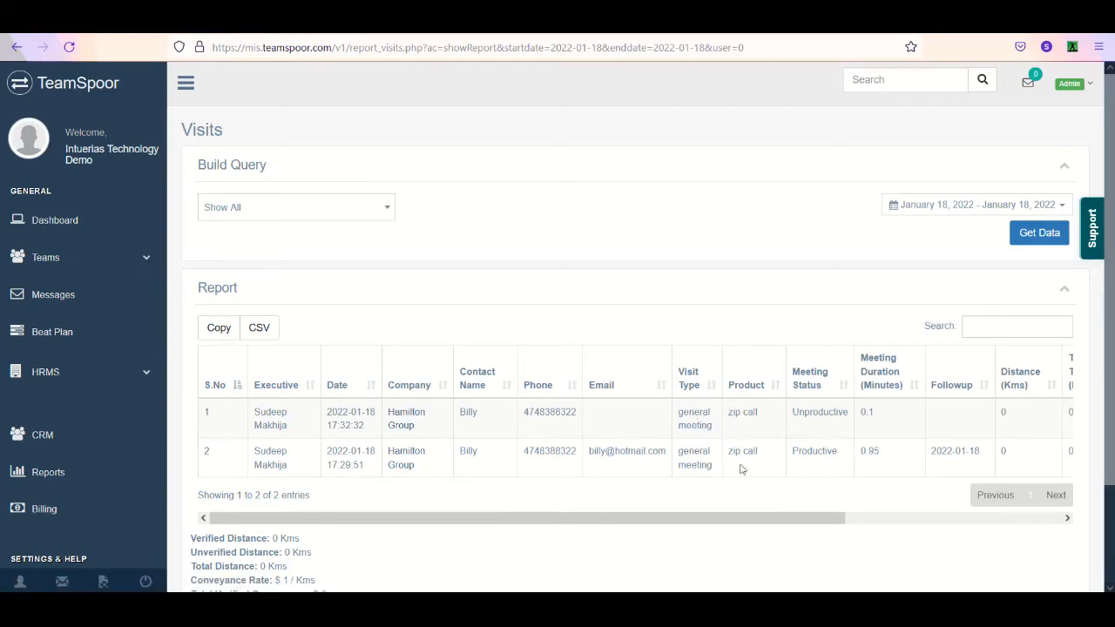
- Examine the client signature and the captured image attached to the productive Hamilton Group visit
drag(742, 520, 958, 521)
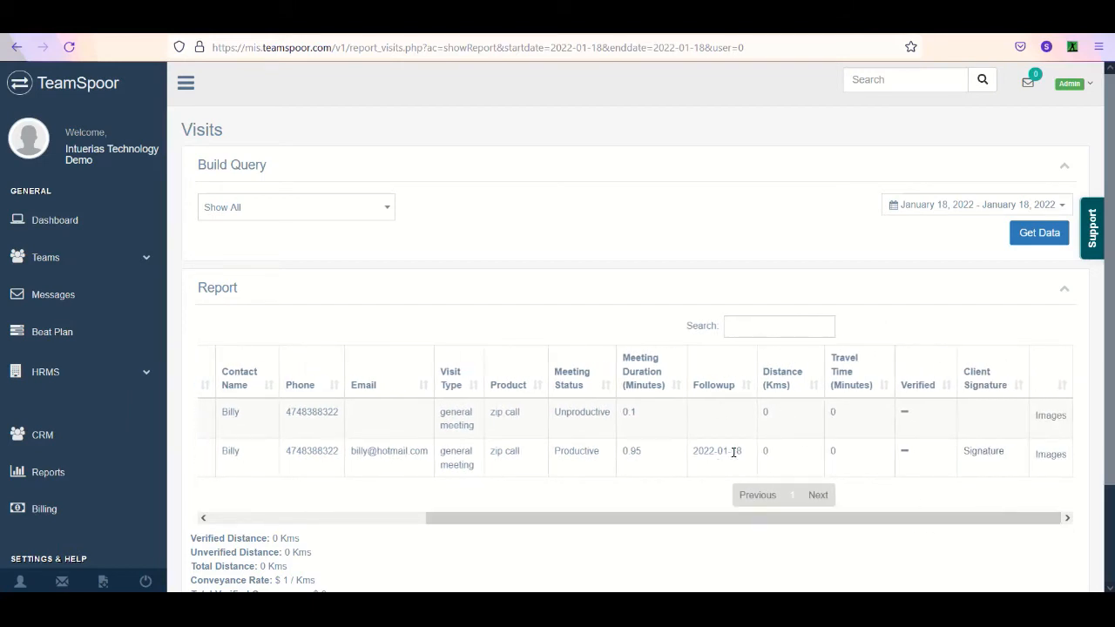
click(985, 457)
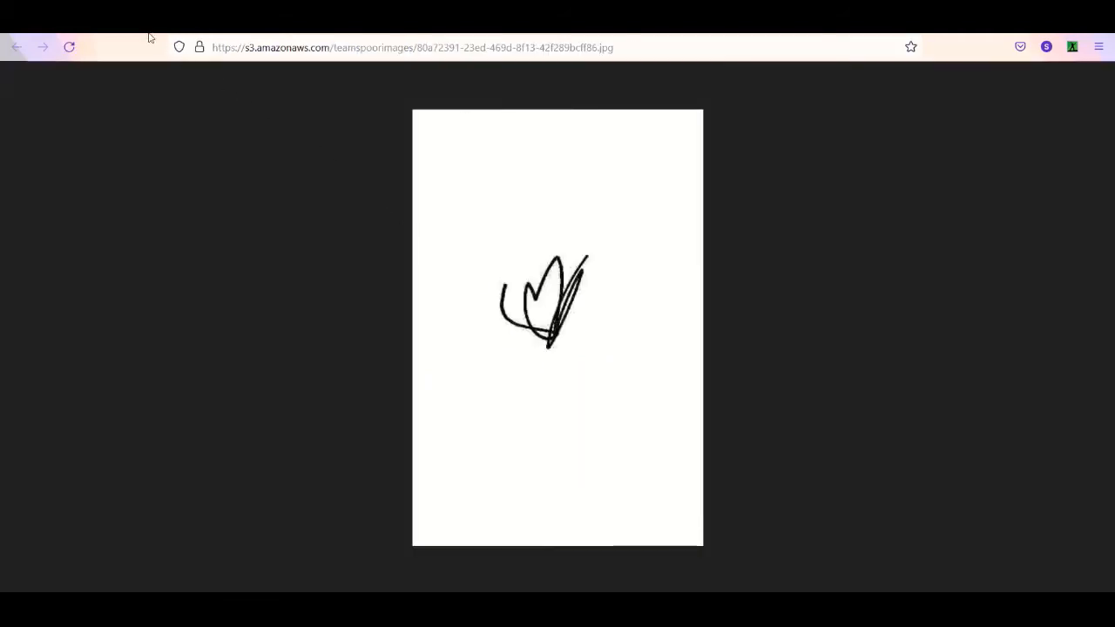
click(149, 29)
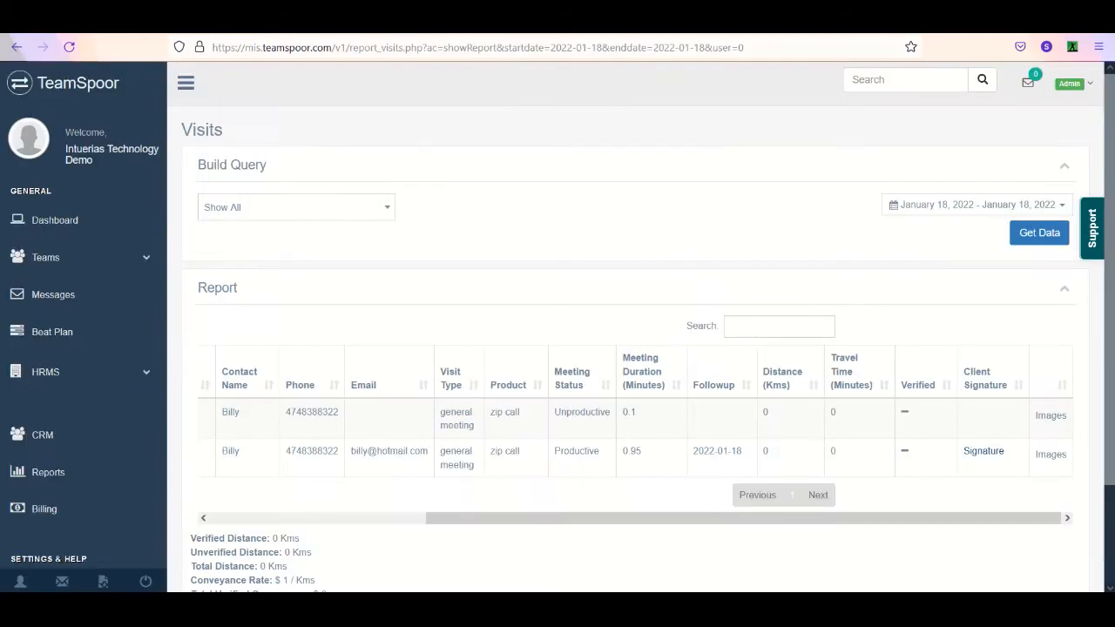
click(1058, 454)
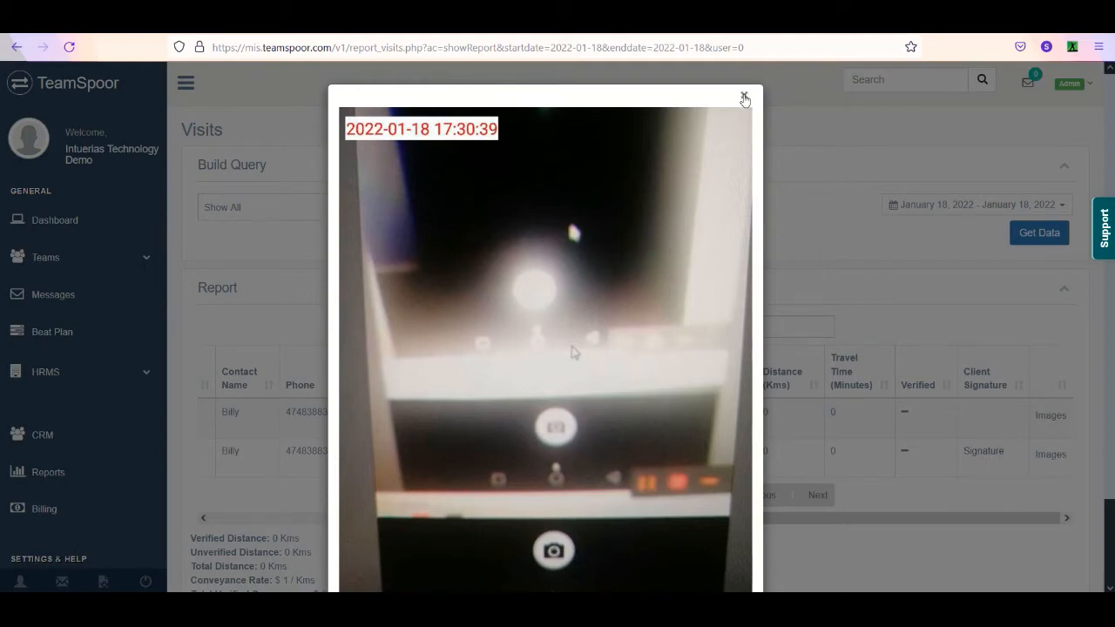
click(745, 99)
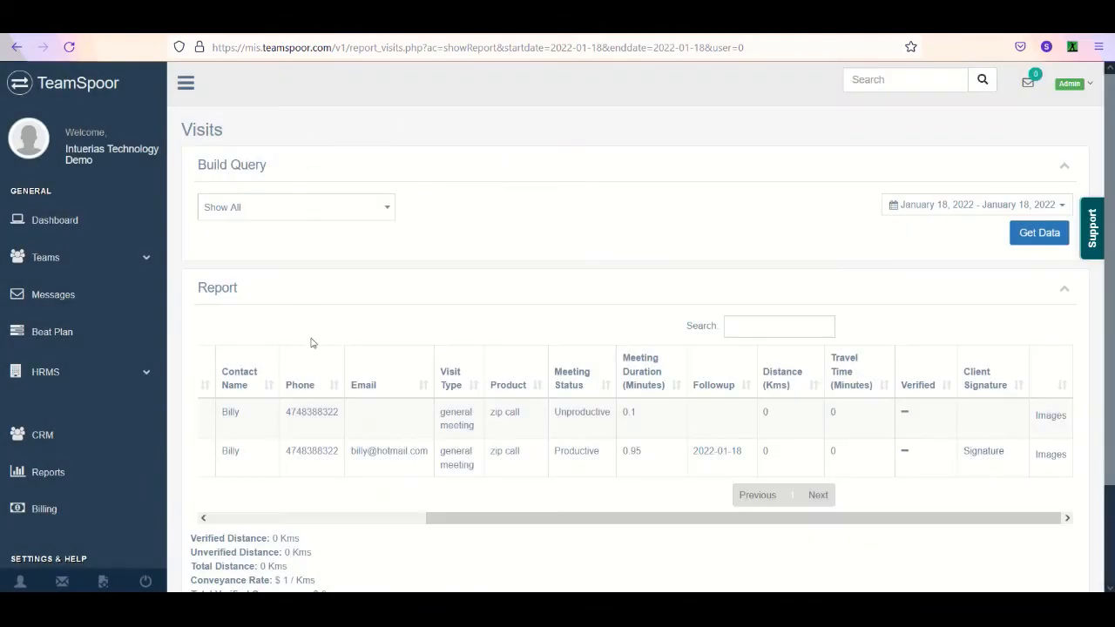
drag(553, 520, 336, 520)
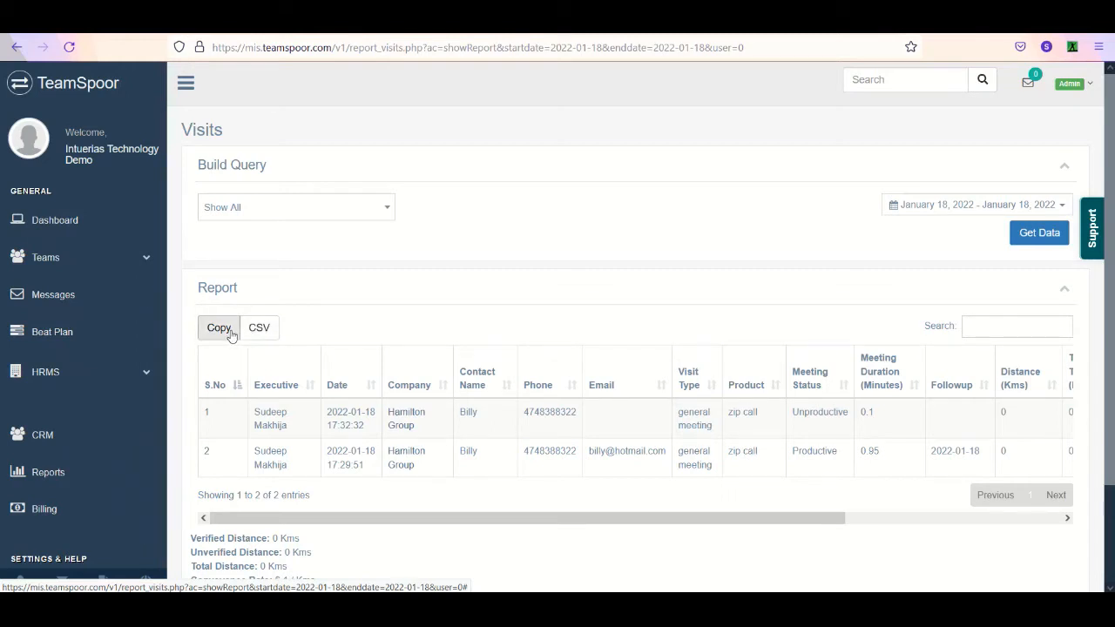
- Return to the dashboard and review the updated visit, visit type and meeting status charts
click(80, 219)
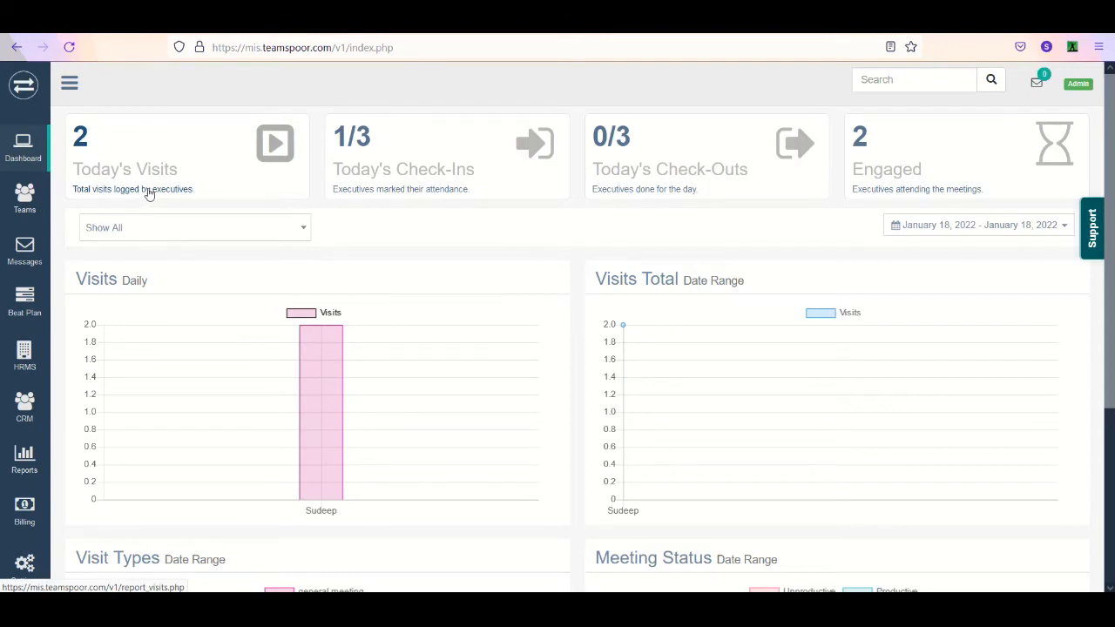
mouse_move(327, 417)
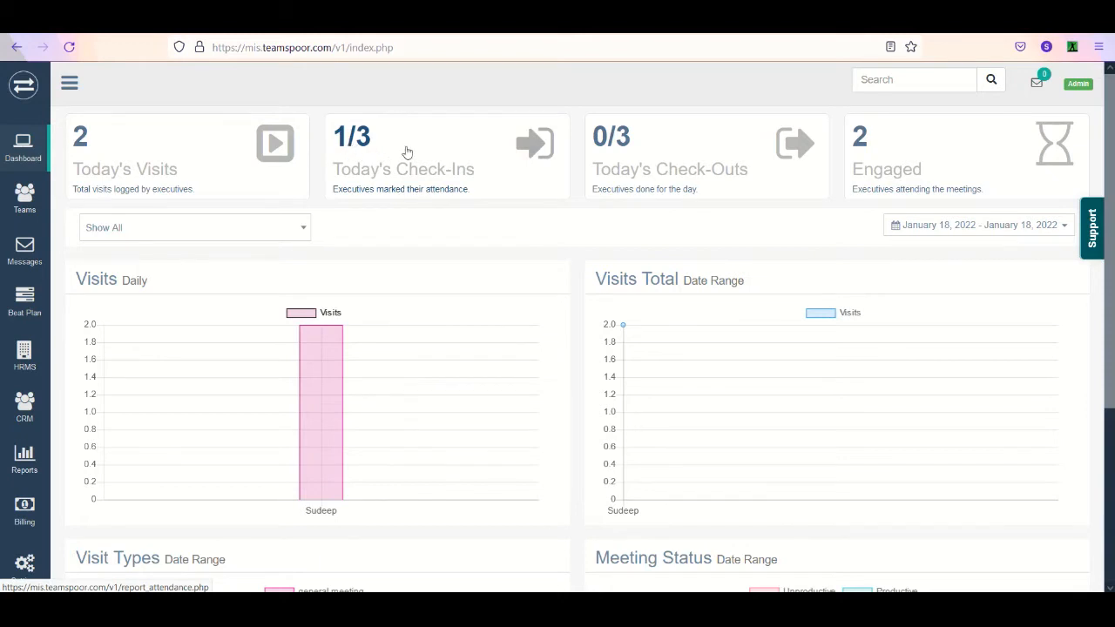
scroll(68, 172, down, 1)
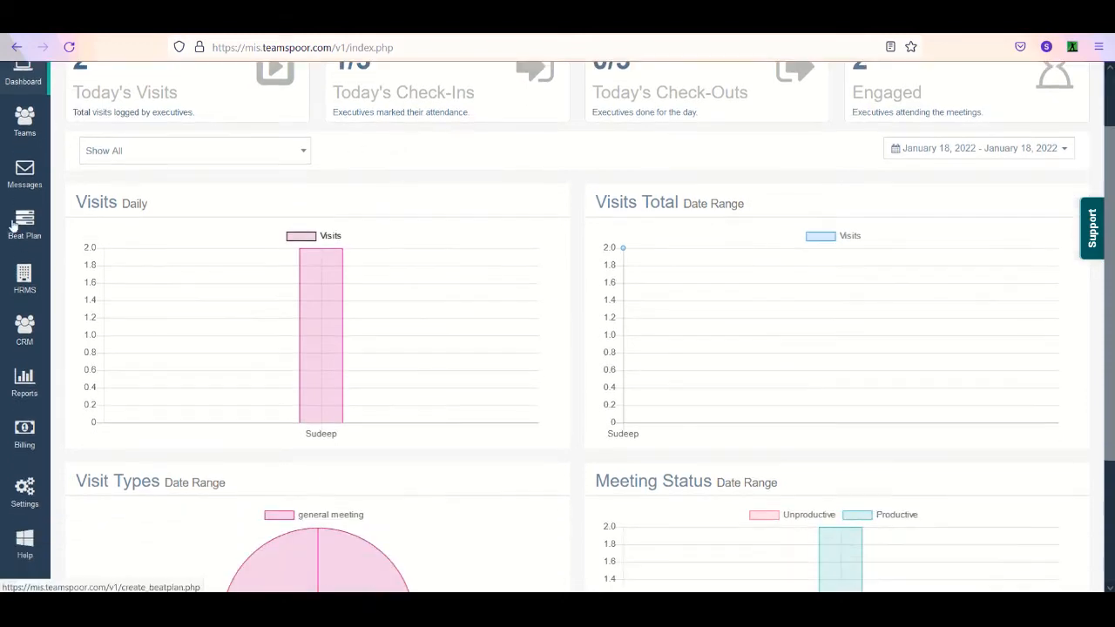
- Search for the company Bata Footwear from the dashboard and open its Visits Report
scroll(62, 195, up, 1)
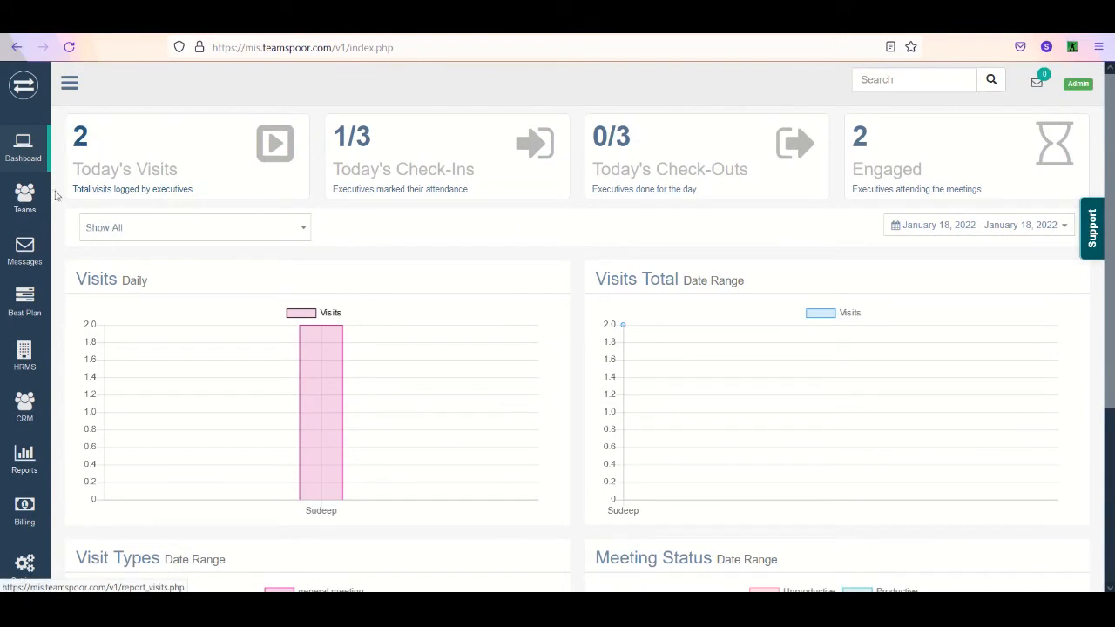
scroll(793, 148, down, 1)
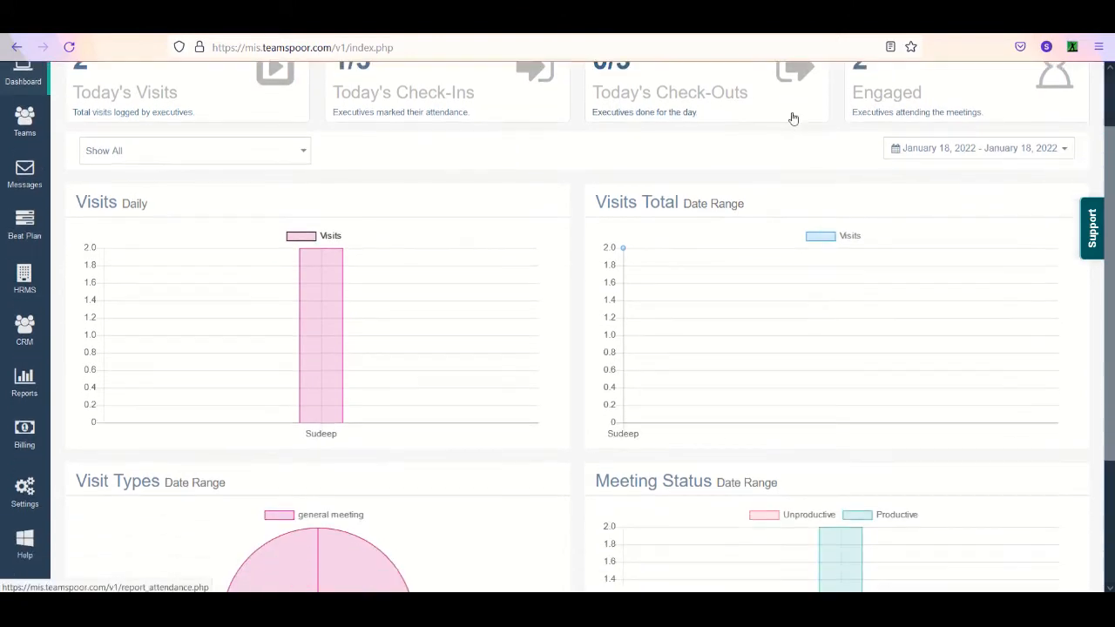
scroll(915, 179, up, 1)
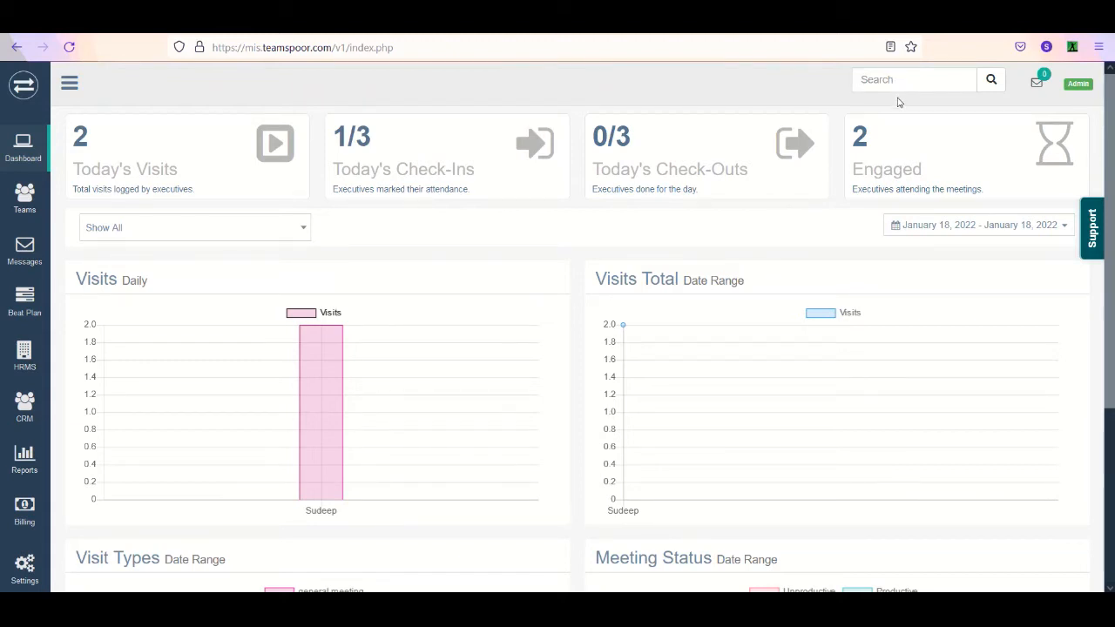
text(bata foot)
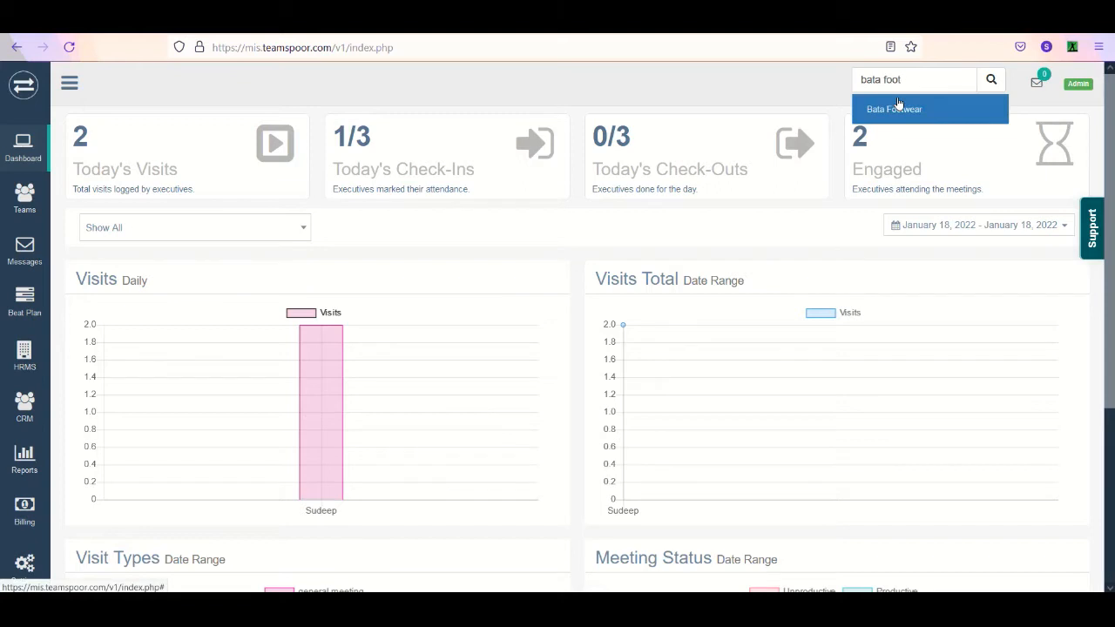
click(898, 106)
click(992, 81)
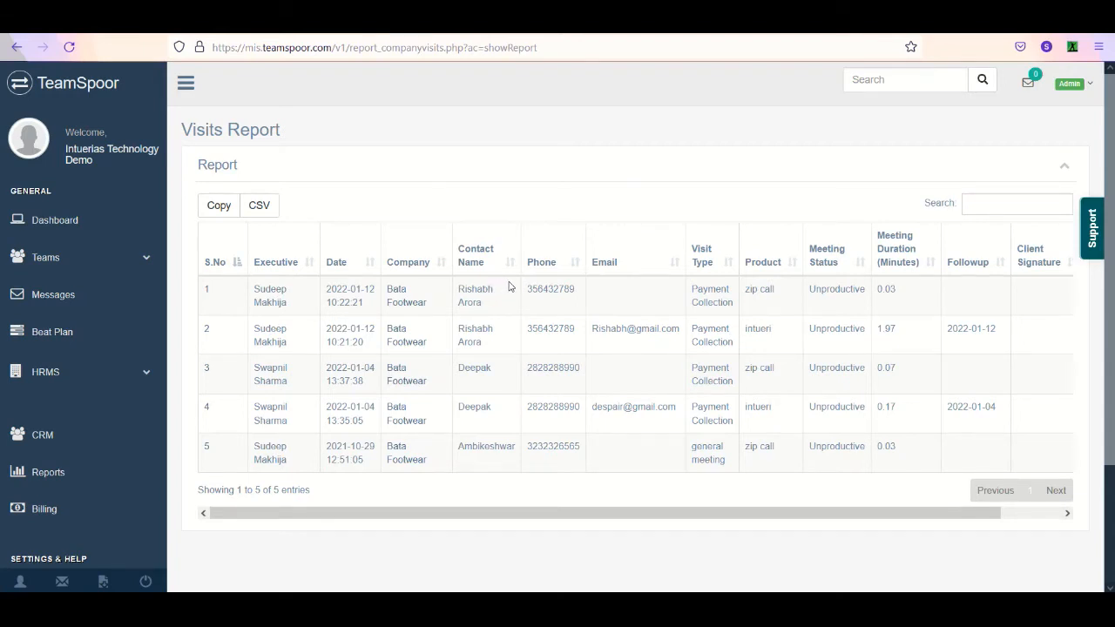
- Search for the company Hamilton Group and examine its Visits Report, including the meeting status, follow-up and client signature columns
click(922, 73)
text(hamilton)
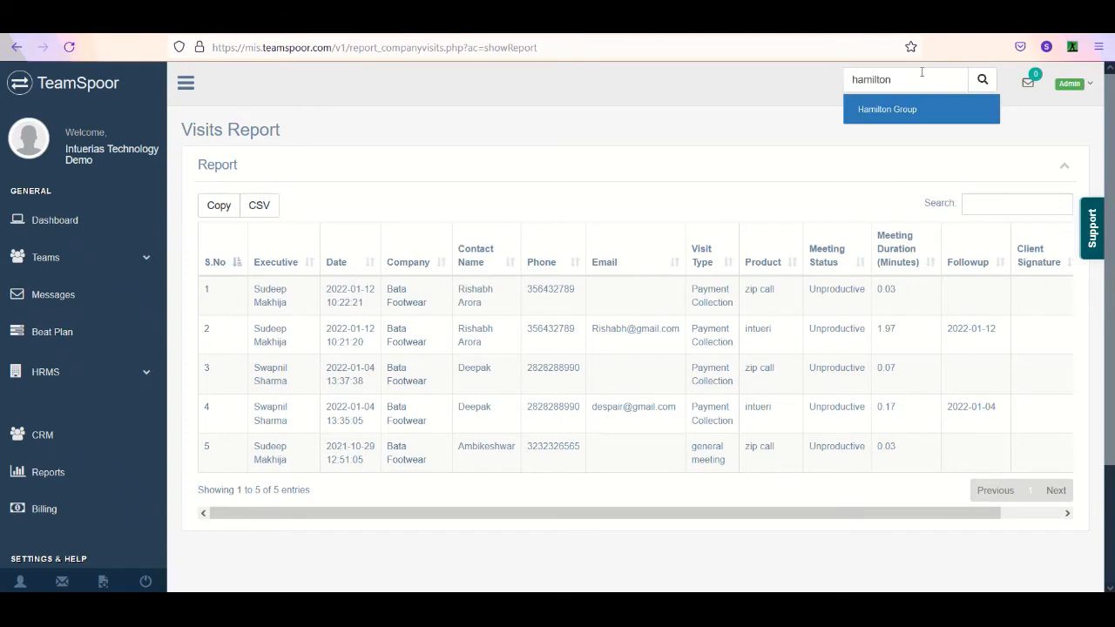
click(910, 111)
click(982, 79)
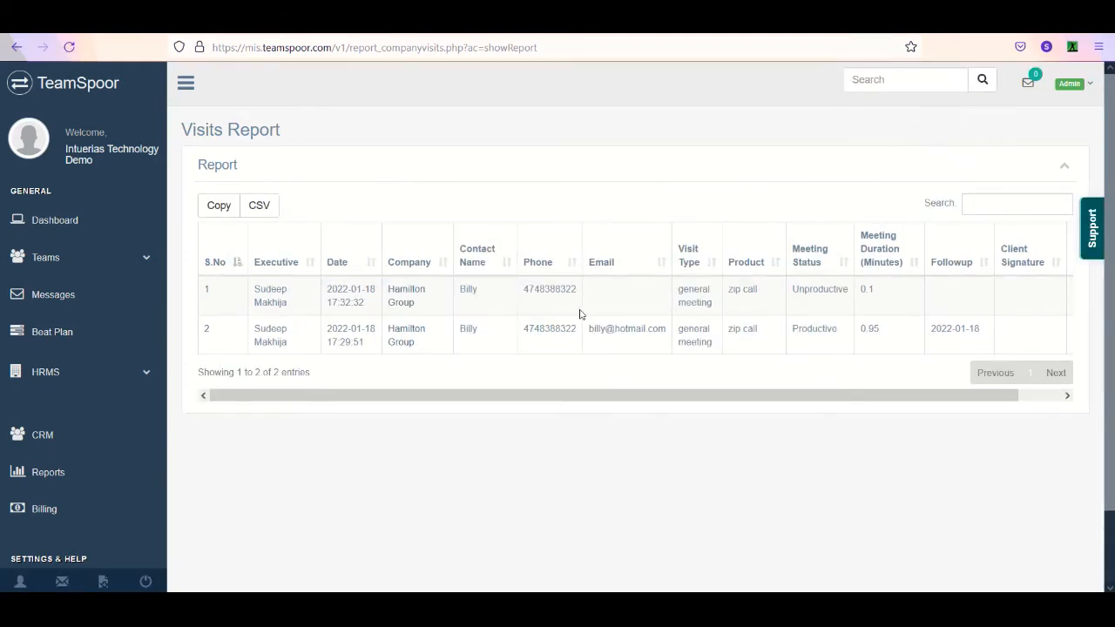
scroll(375, 264, down, 2)
scroll(371, 261, right, 2)
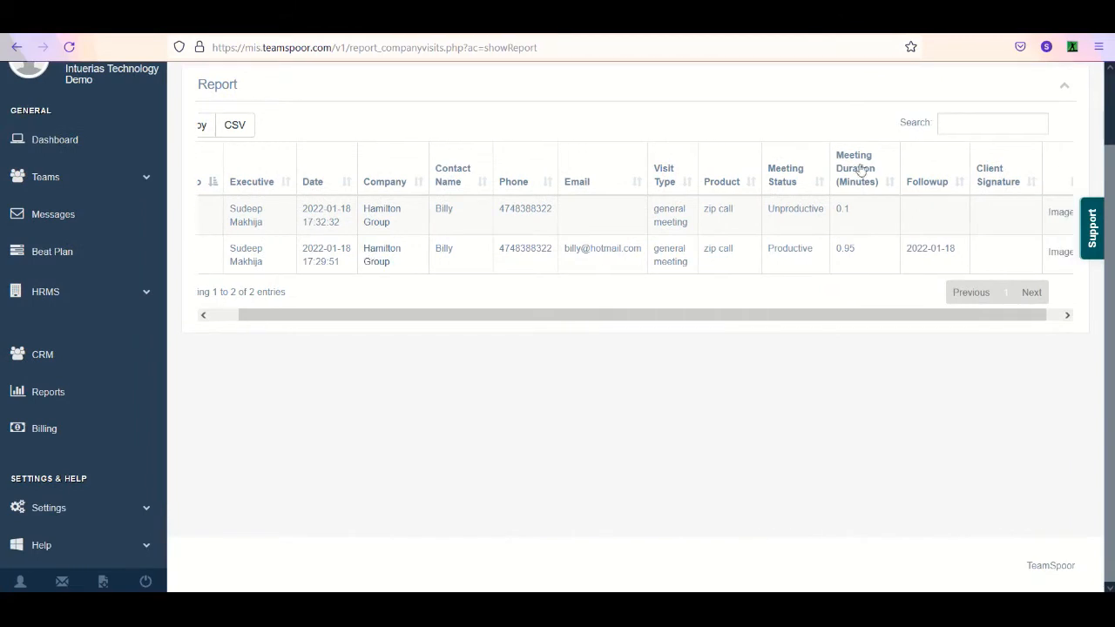
scroll(182, 153, up, 2)
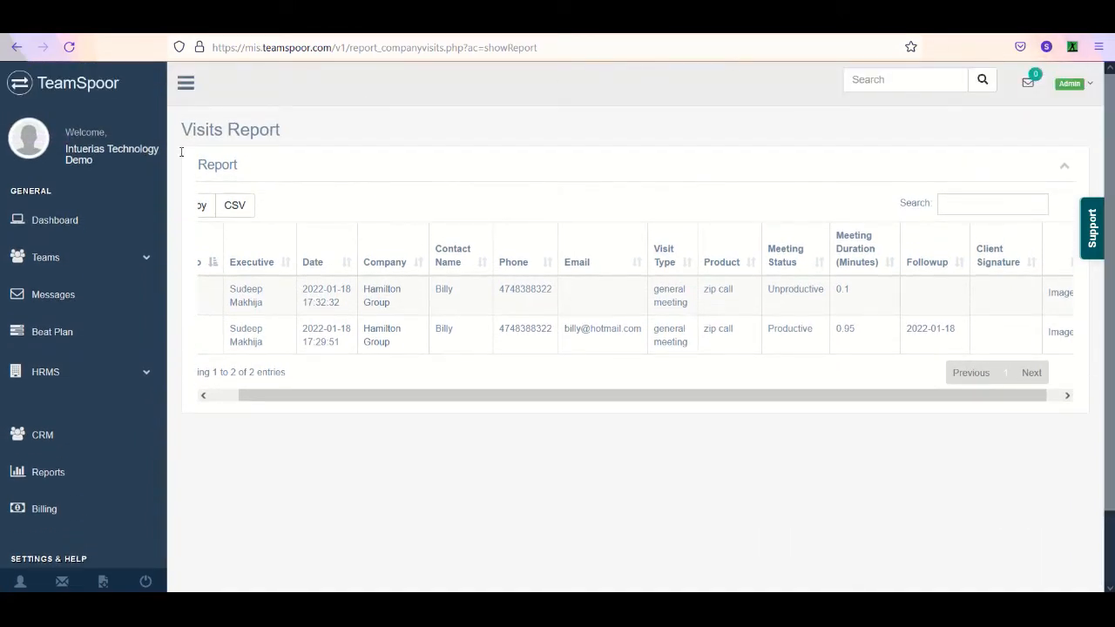
- Open the Offices list and explore the new office form's country and time zone options, trying Austria, and close it without saving
click(62, 260)
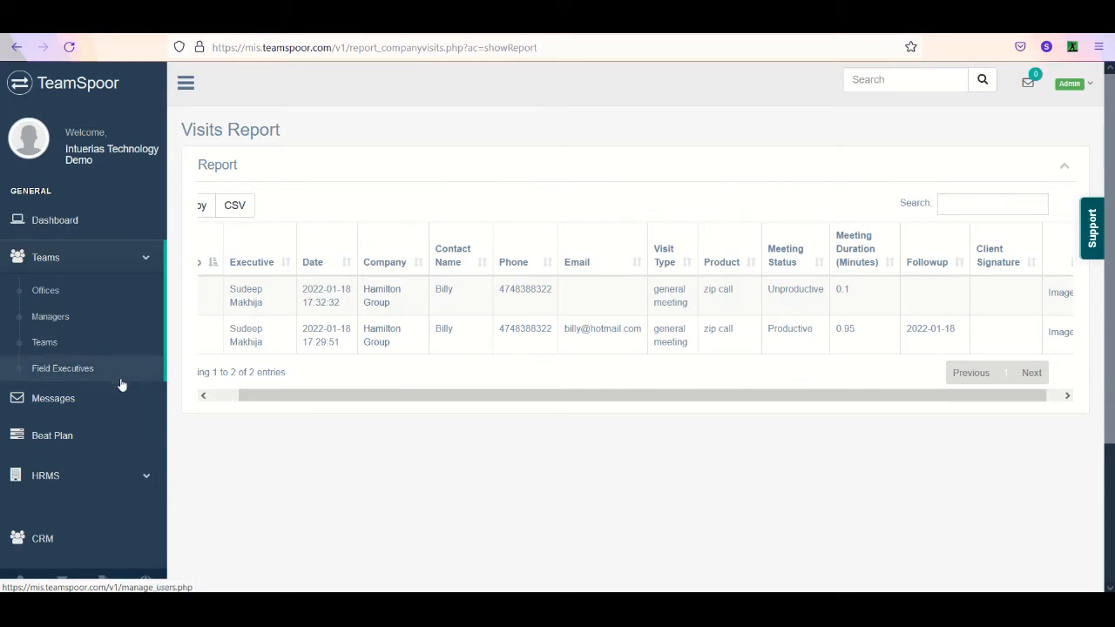
click(118, 294)
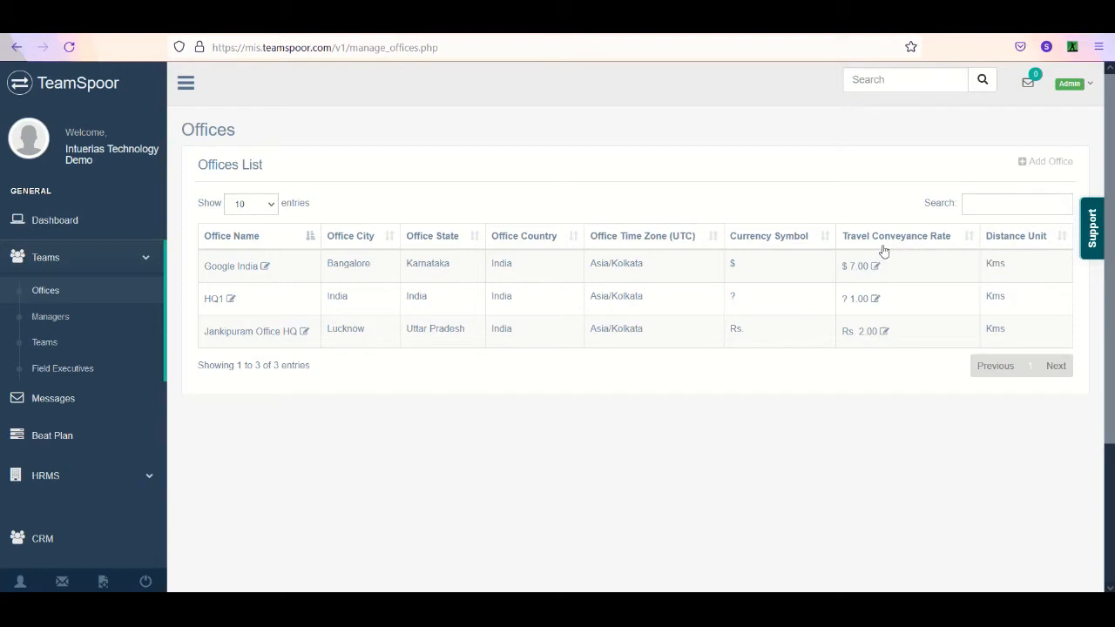
click(1056, 163)
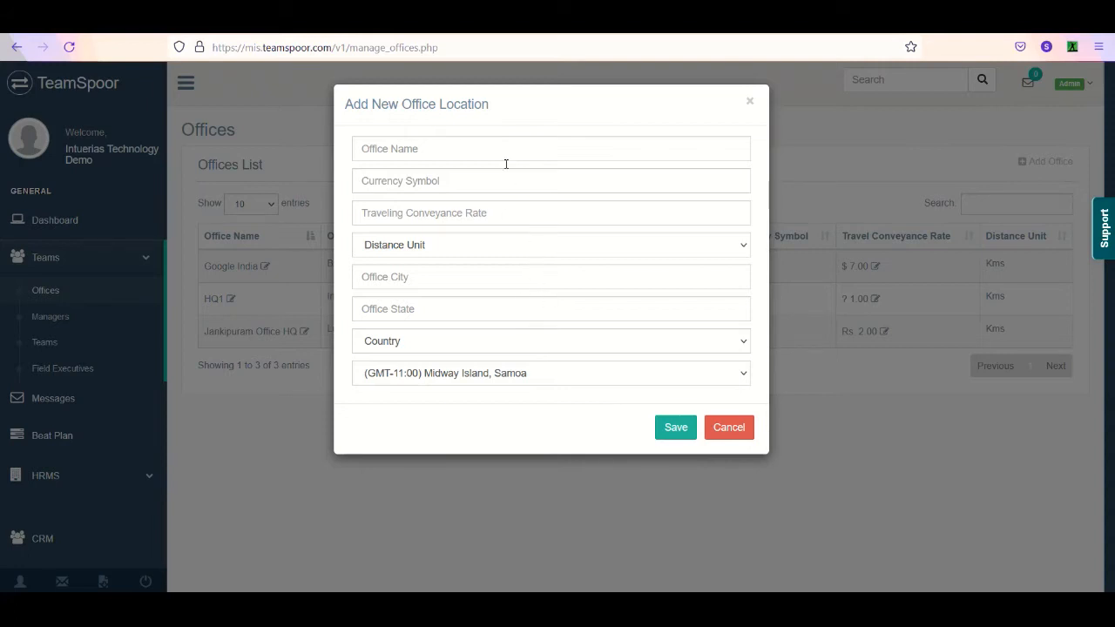
click(495, 345)
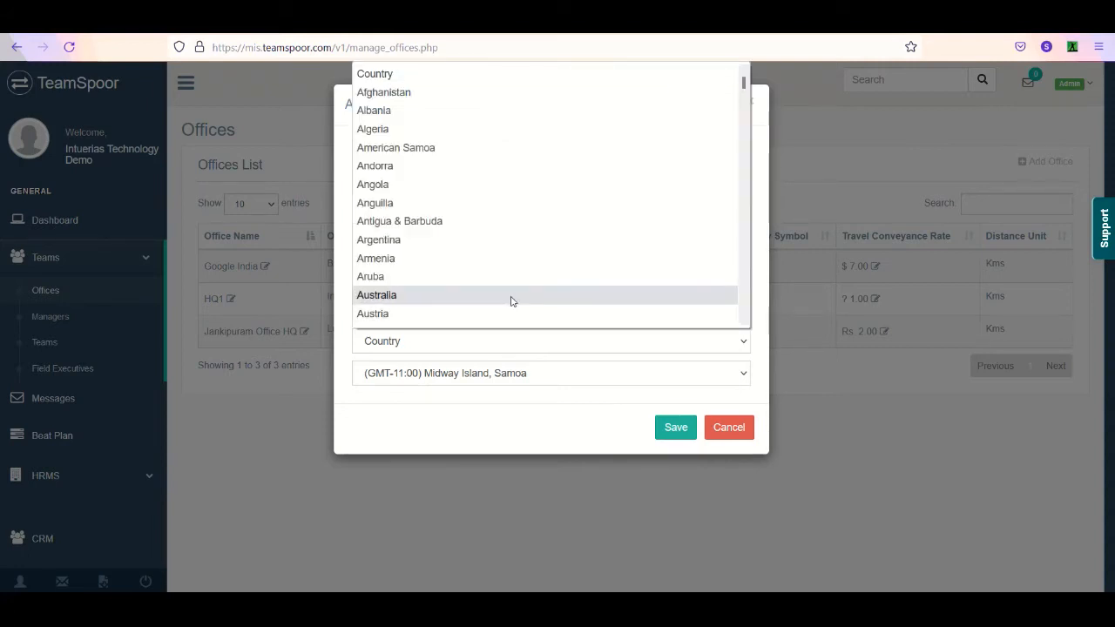
click(507, 316)
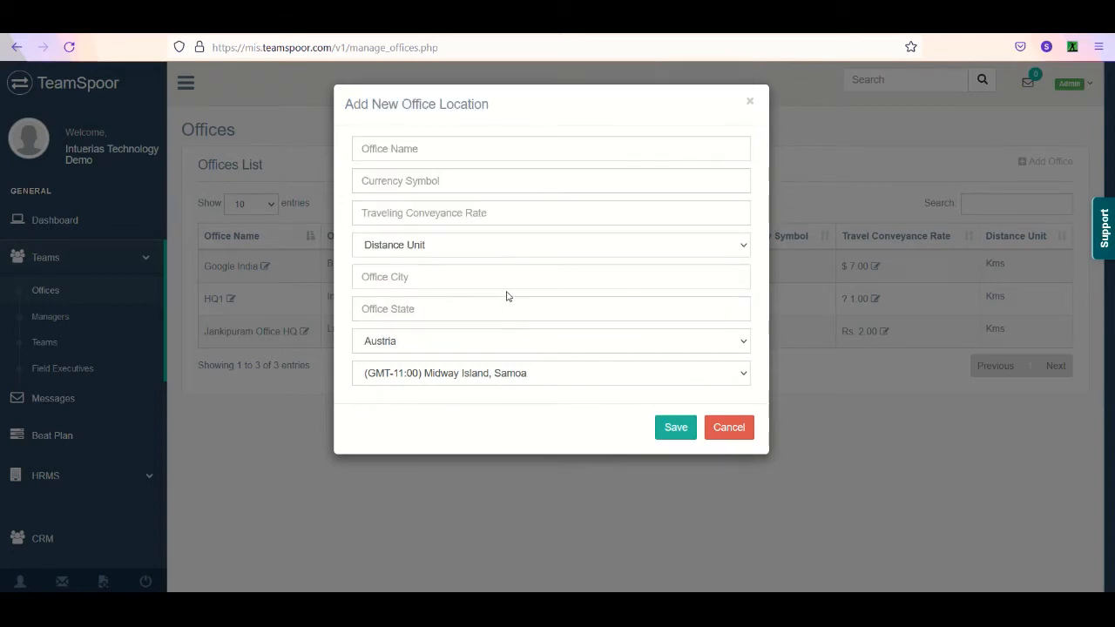
click(517, 277)
click(674, 374)
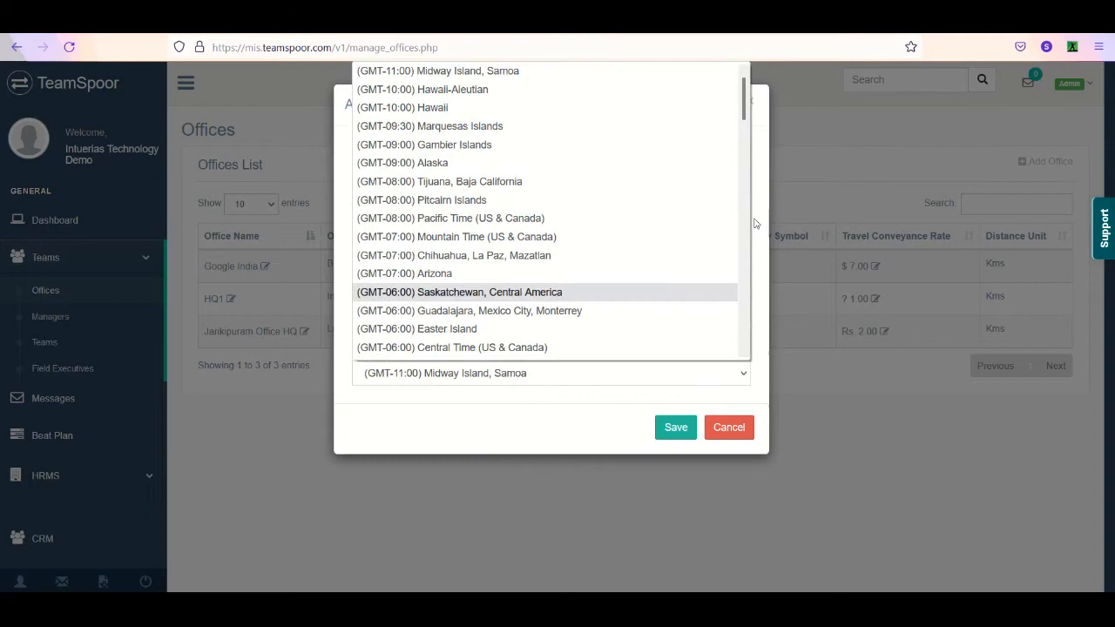
drag(746, 119, 750, 202)
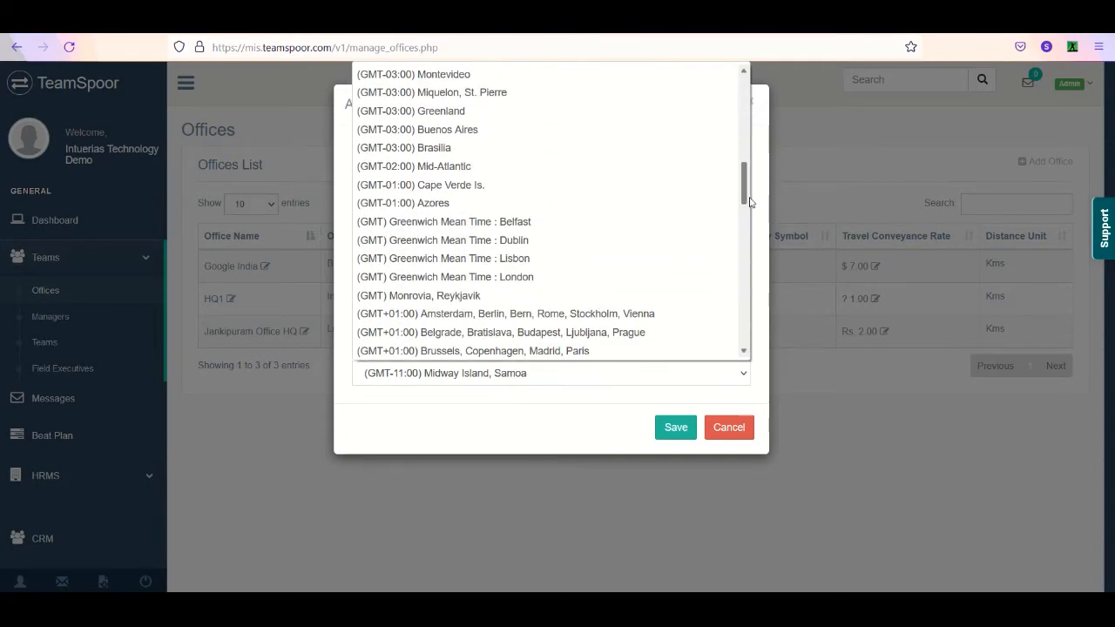
click(742, 436)
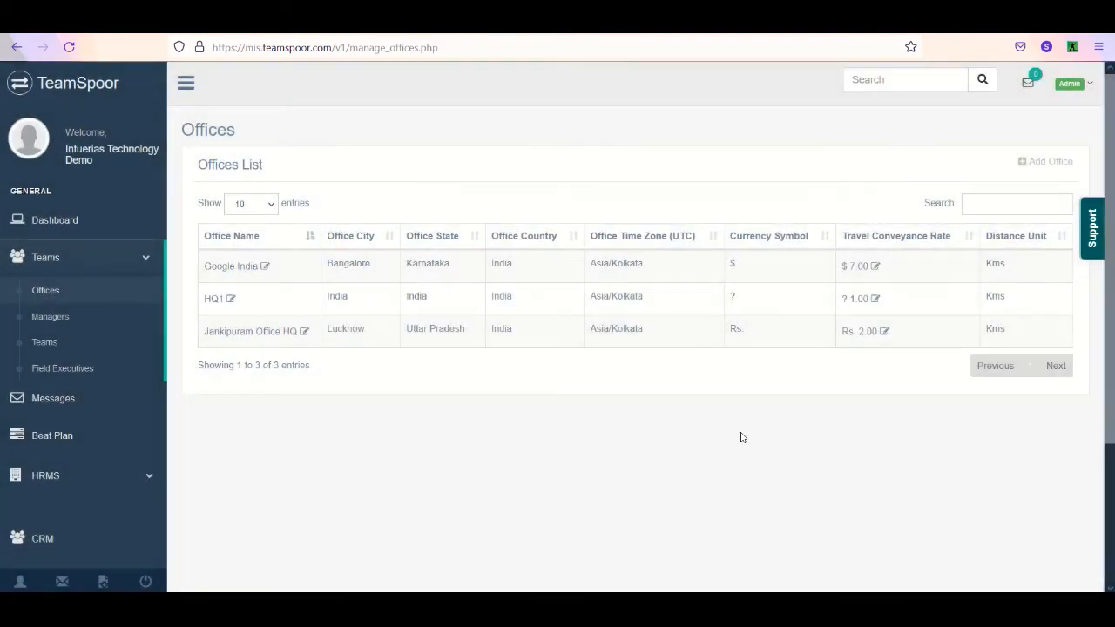
- Open the Managers list, inspect the fields of the new manager form and close it without saving
click(102, 320)
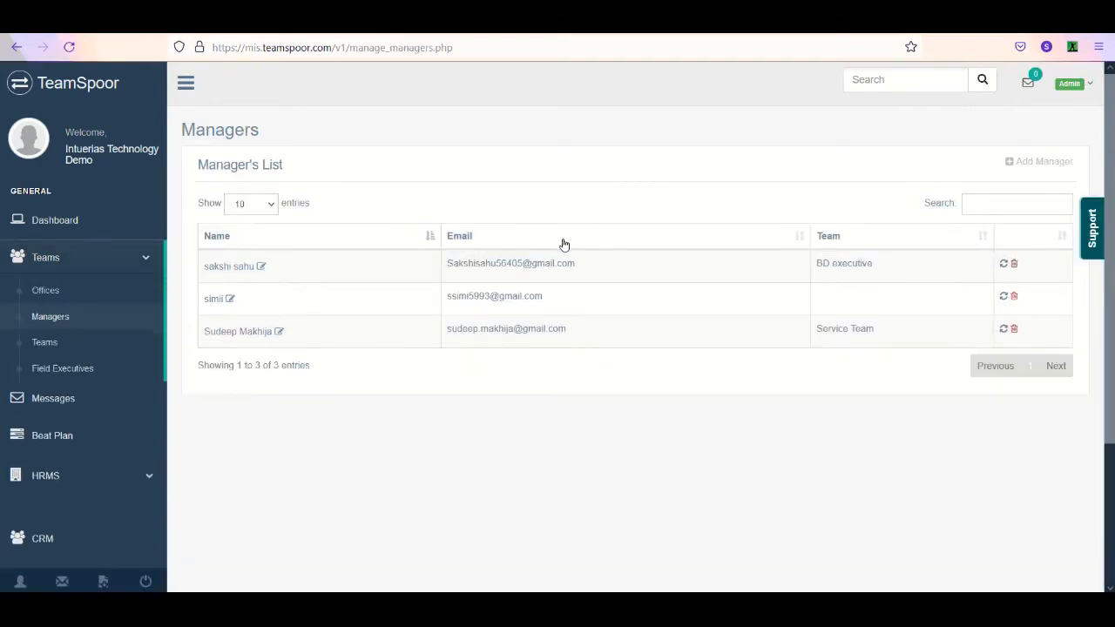
click(1042, 163)
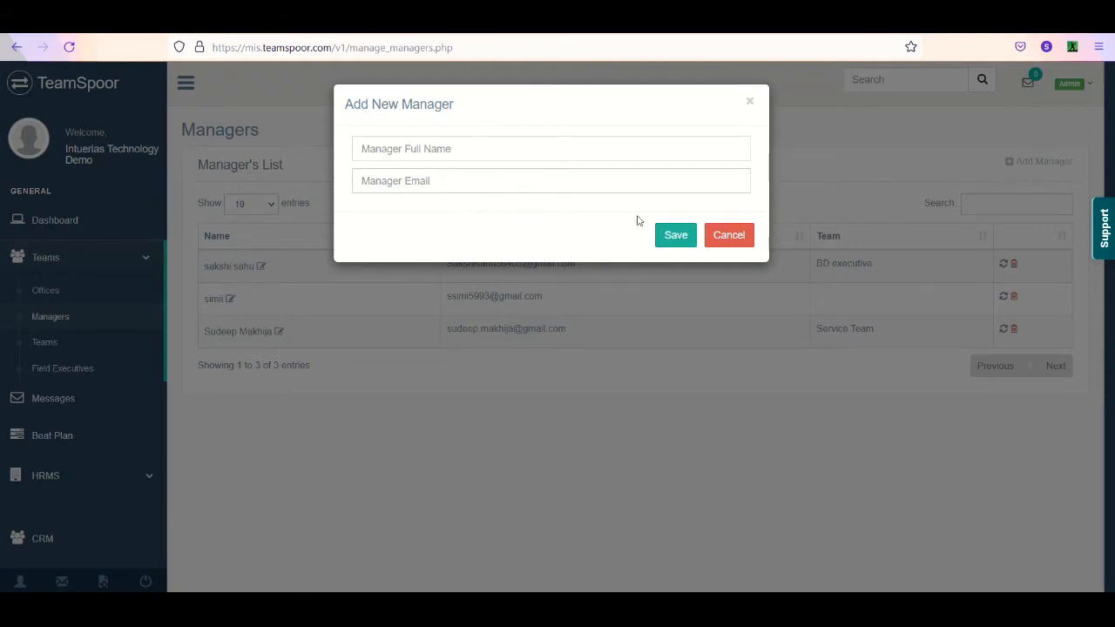
click(739, 235)
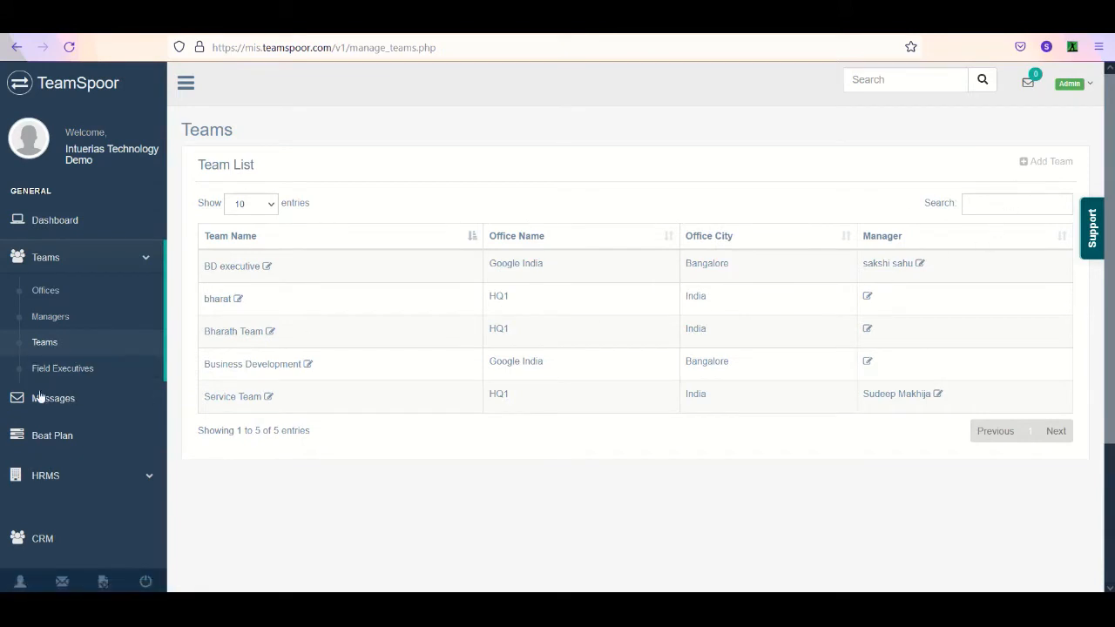
- Inspect the new team form's office and team manager choices on the Teams page and close it without saving
click(1032, 165)
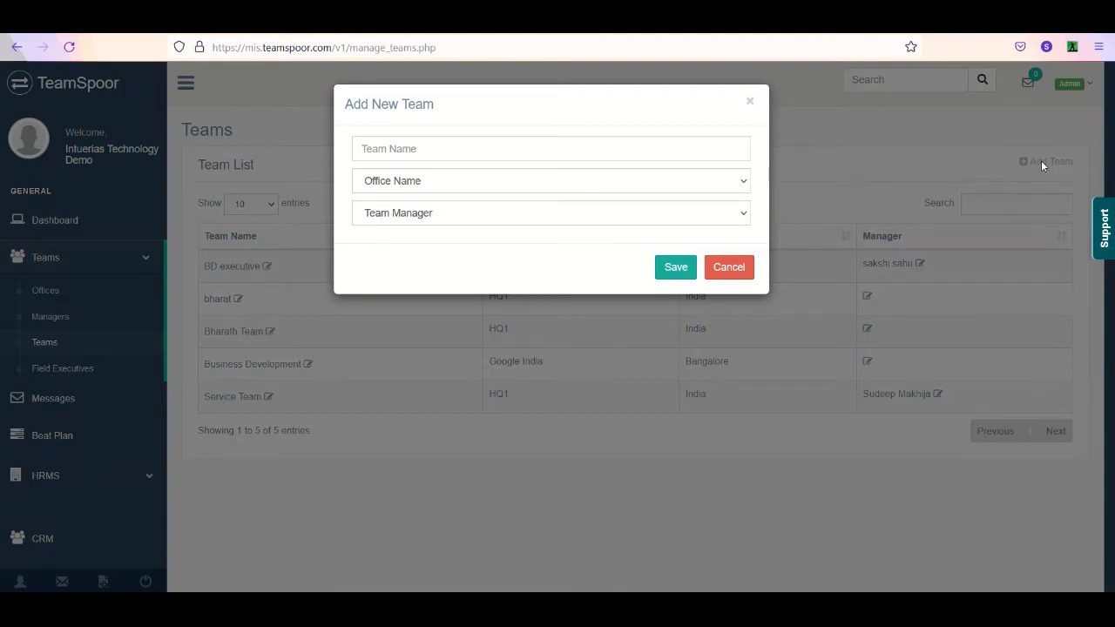
click(616, 151)
click(625, 181)
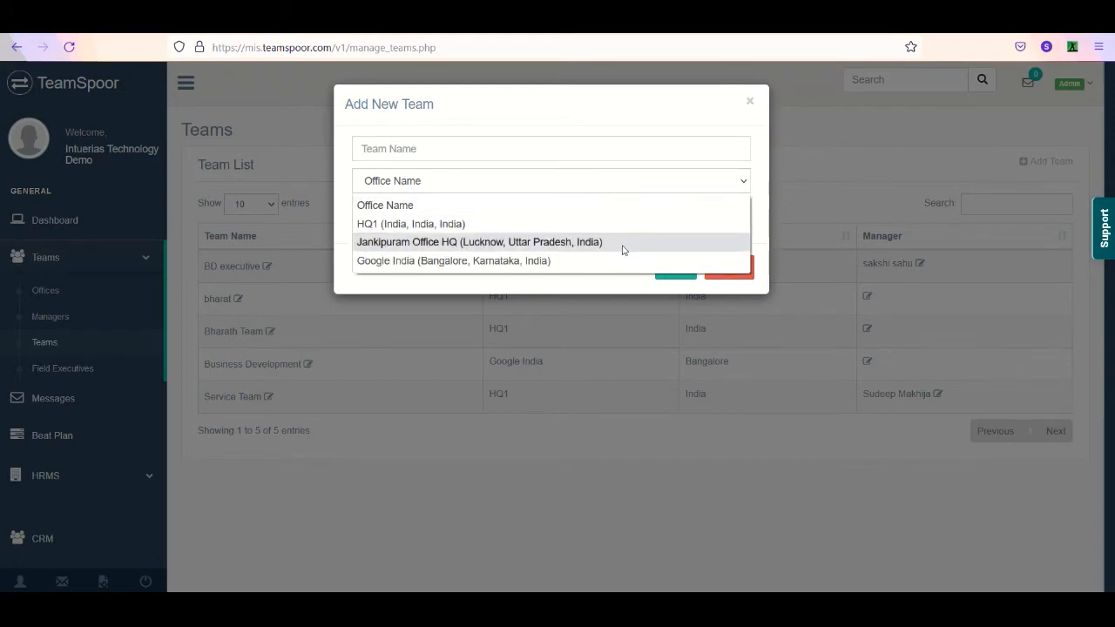
click(616, 283)
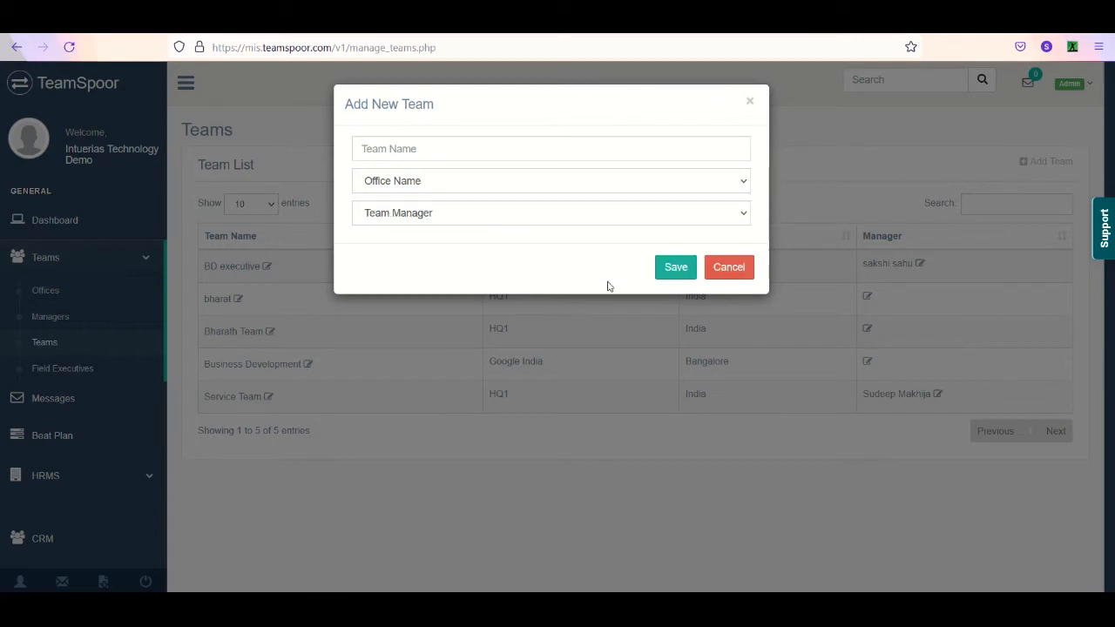
click(636, 224)
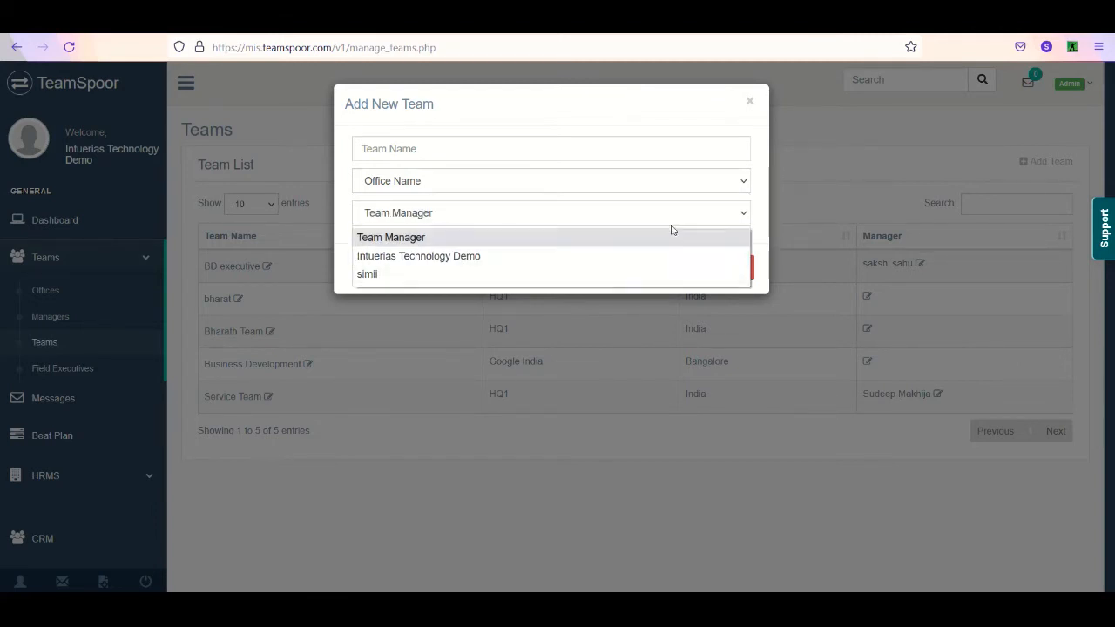
click(750, 179)
click(718, 271)
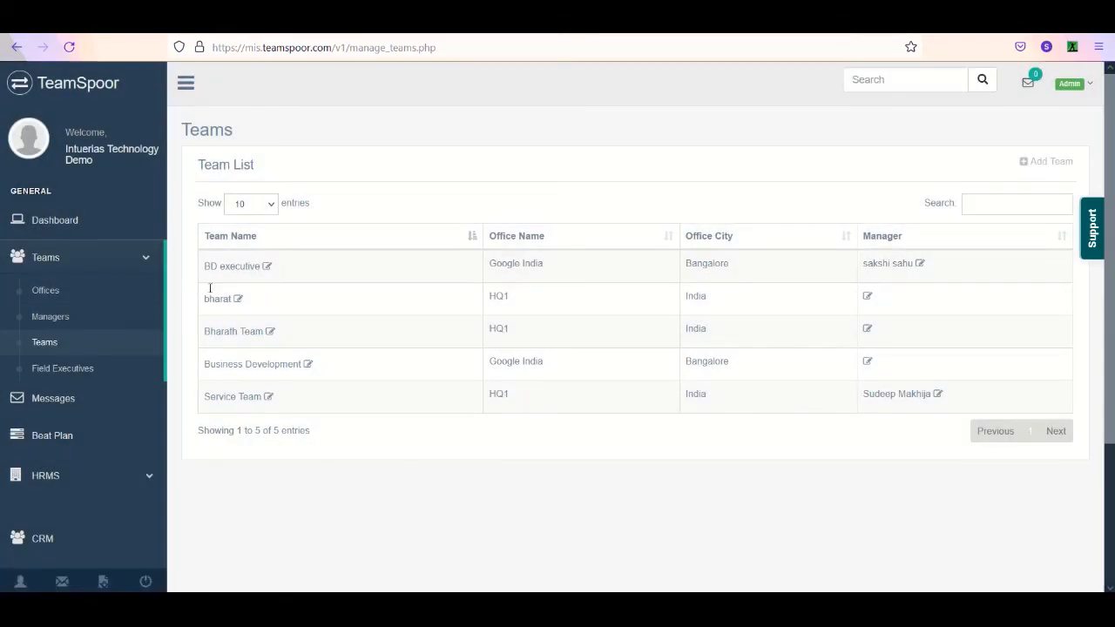
- Open the Field Executives list, inspect the new user form's fields and team choices, and close it without saving
click(117, 369)
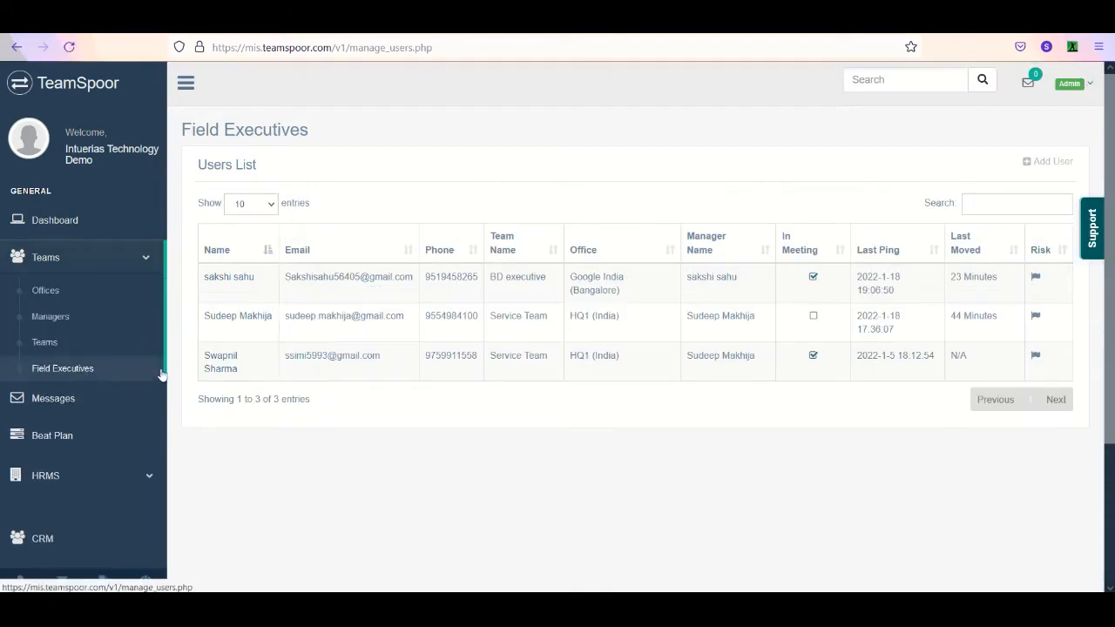
click(1051, 165)
click(547, 148)
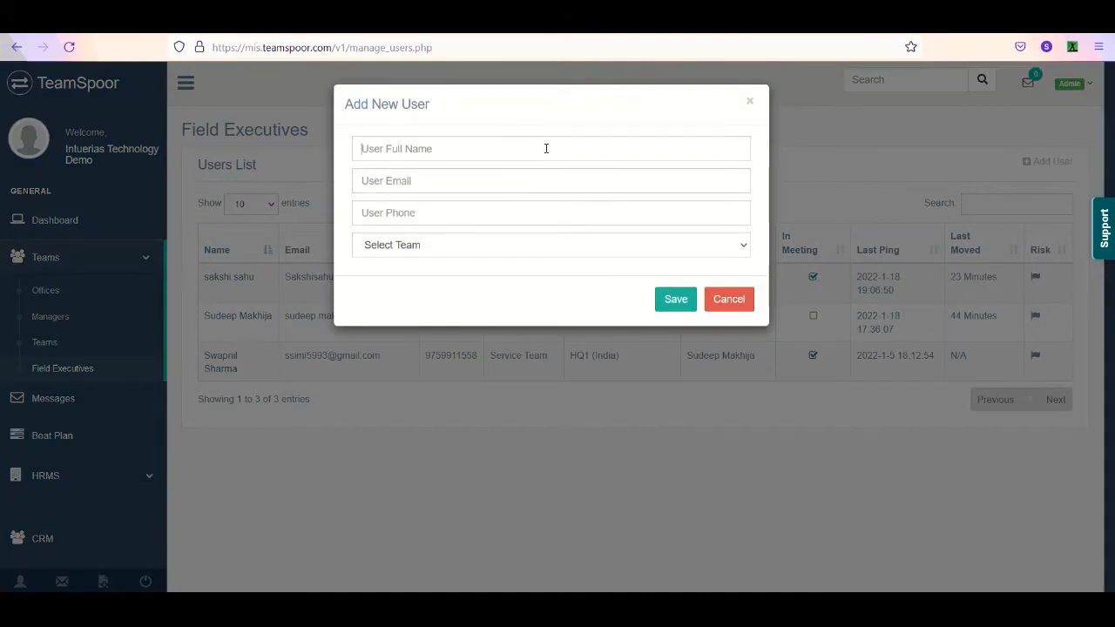
click(440, 180)
click(410, 248)
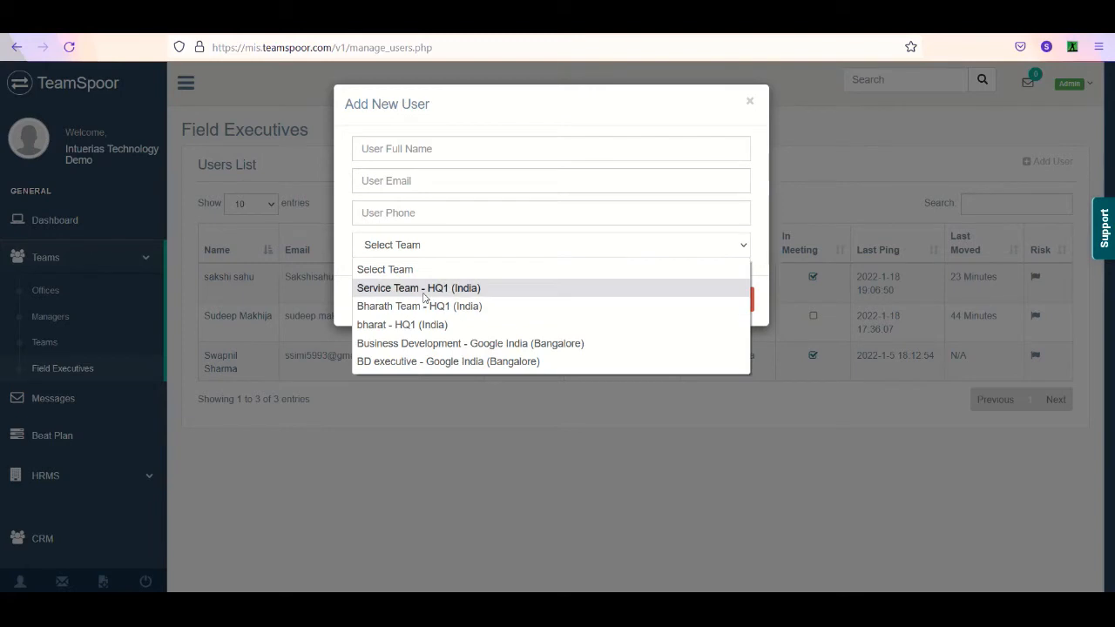
click(517, 249)
click(518, 250)
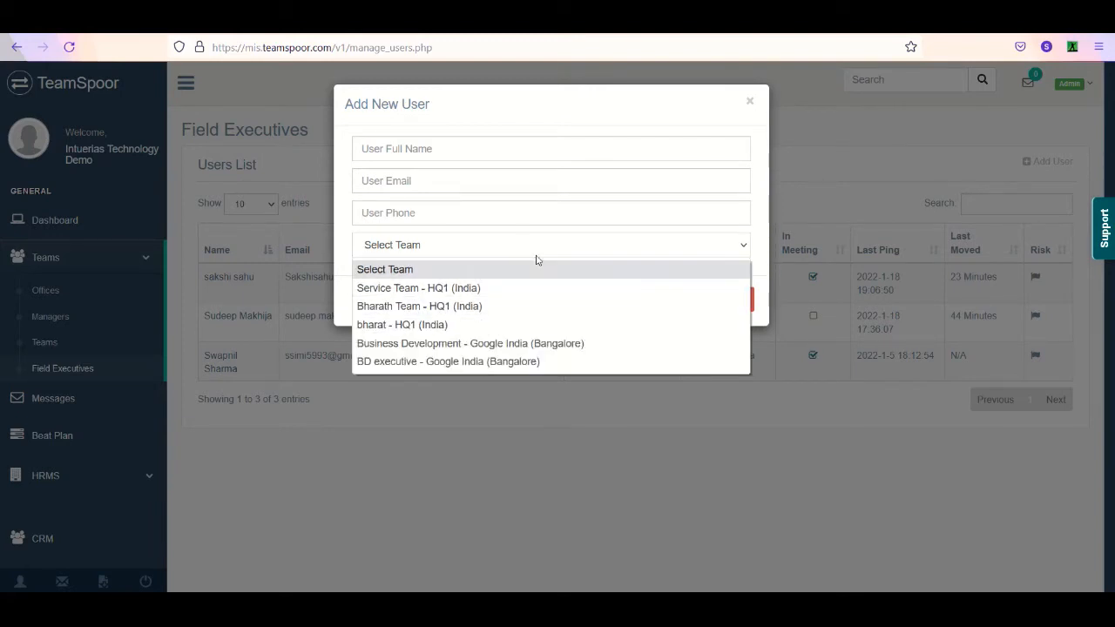
click(549, 248)
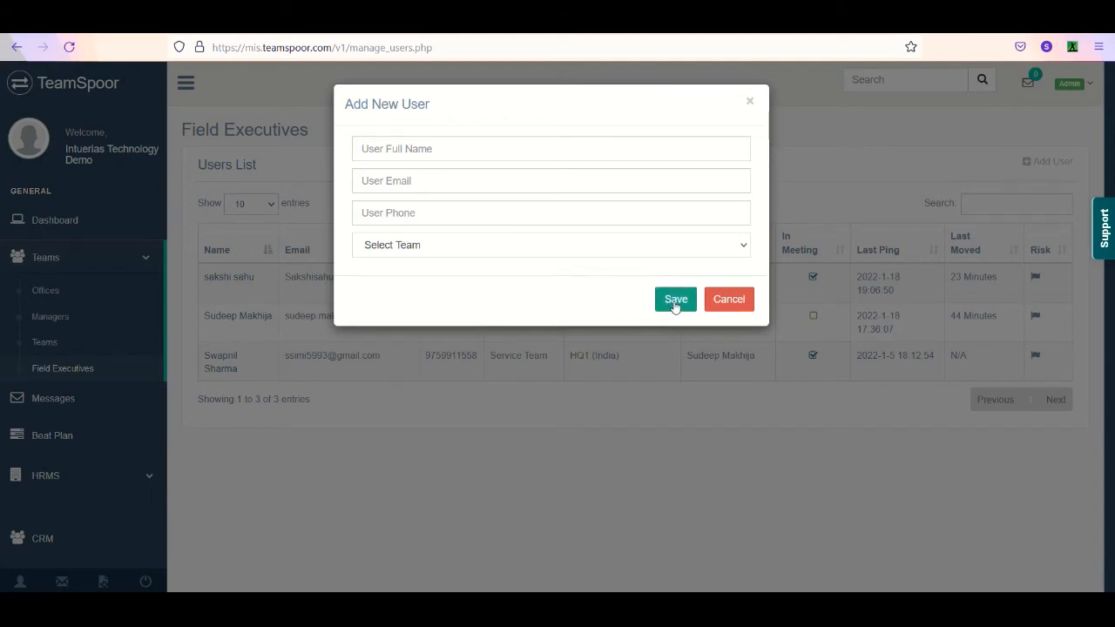
click(728, 300)
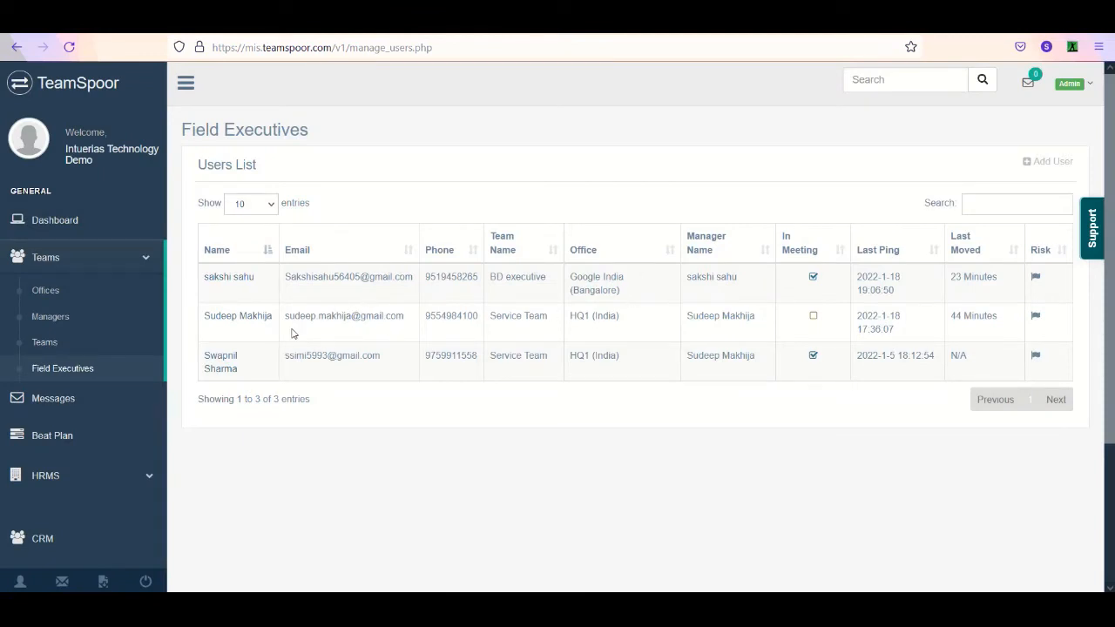
- Open the profile of the second listed field executive, review its details and display the password reset options
click(241, 319)
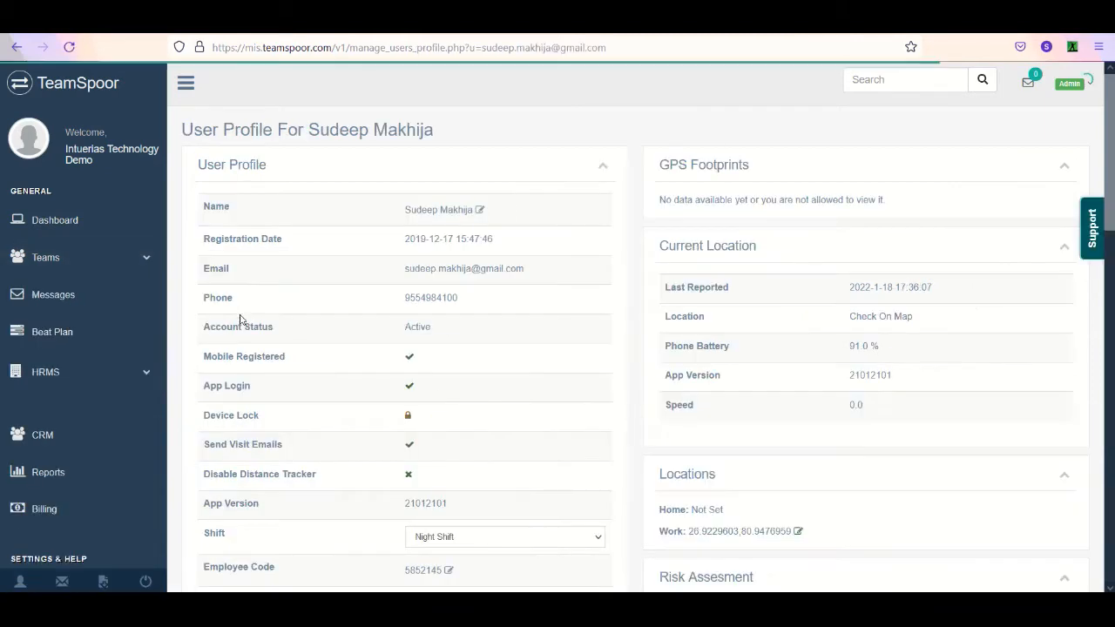
scroll(1015, 296, down, 6)
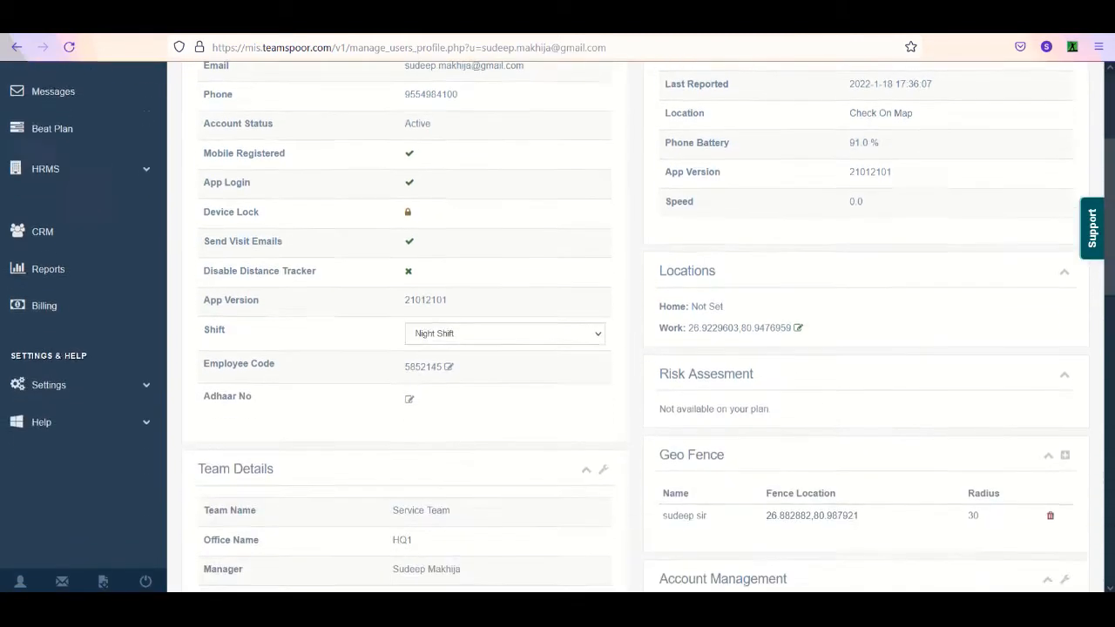
scroll(976, 322, up, 1)
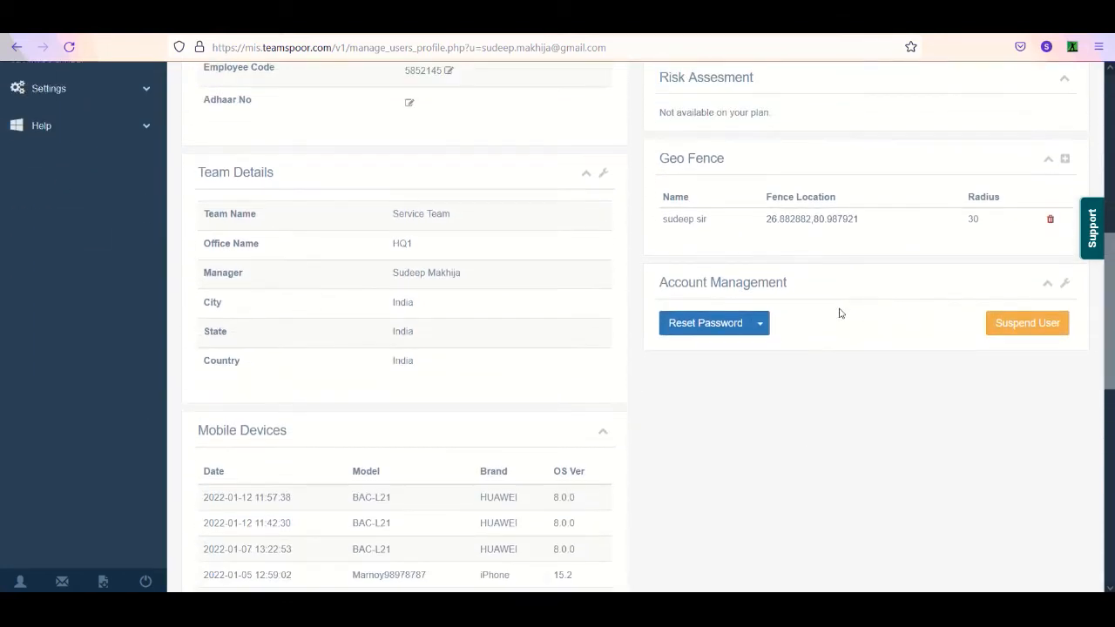
click(762, 329)
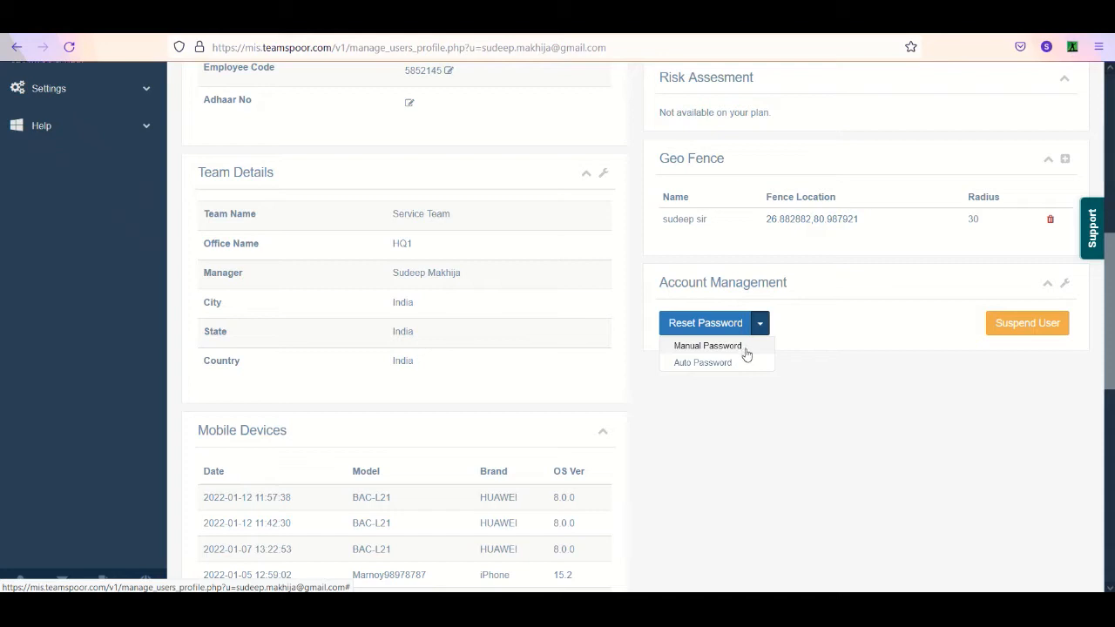
- Dismiss the password reset options and return to the Field Executives list
click(849, 335)
drag(1109, 306, 1109, 173)
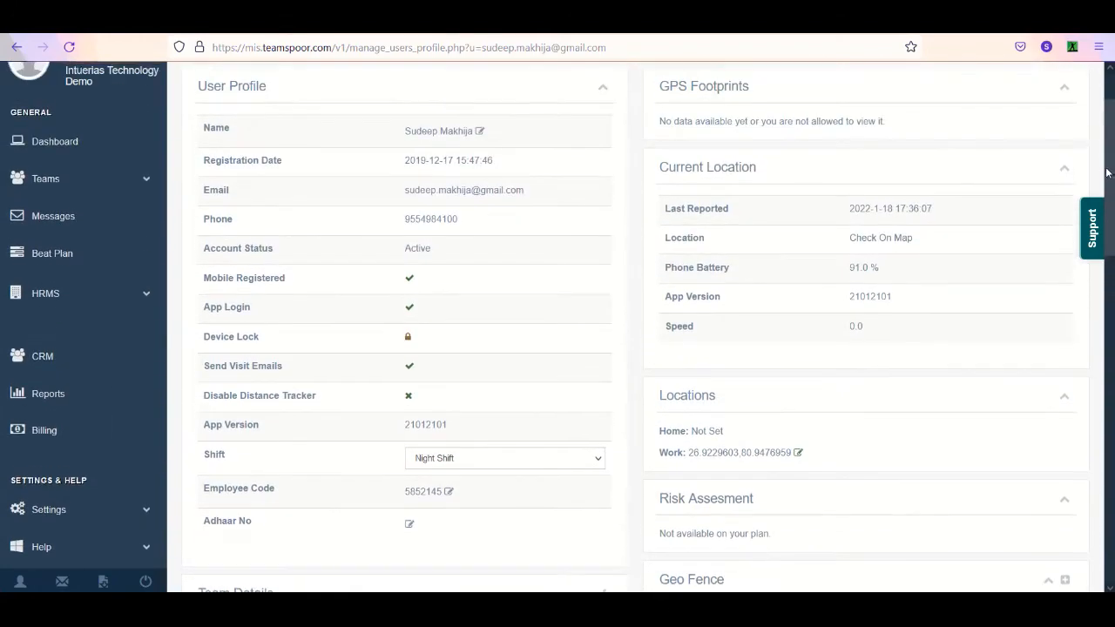
scroll(475, 344, up, 2)
click(138, 262)
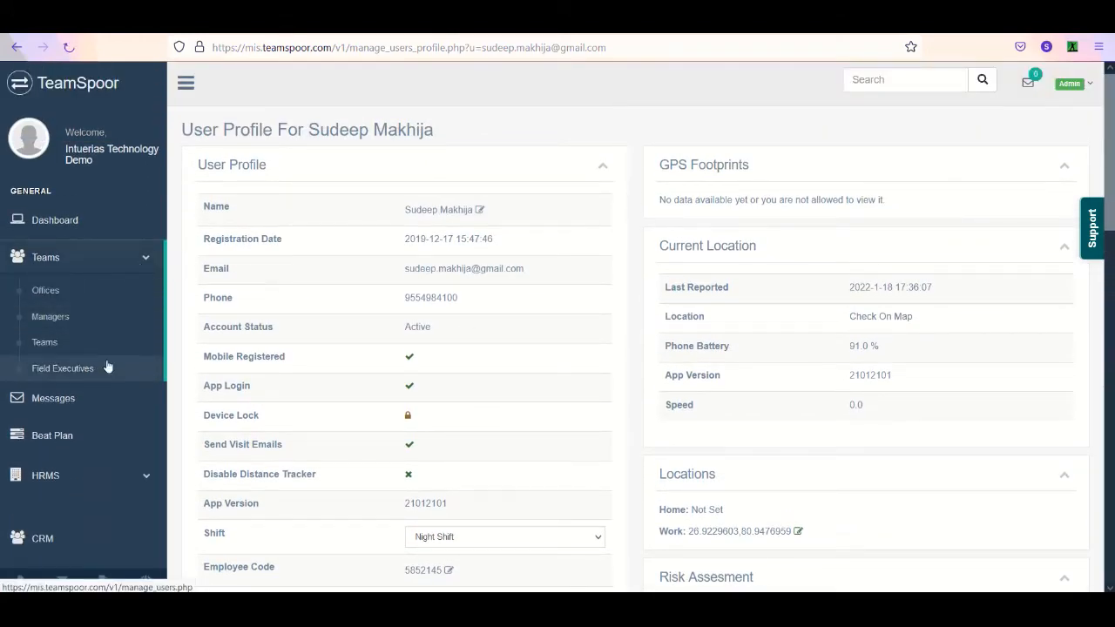
click(63, 368)
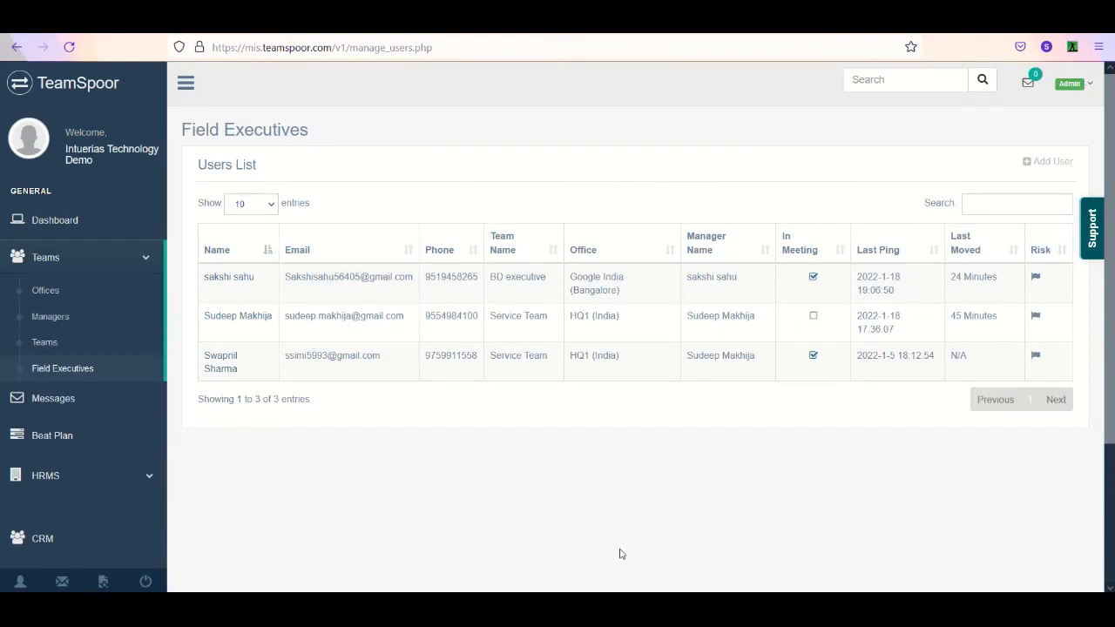
- Reopen the field executive's profile from the Service Team row without an active meeting and examine the Device Lock setting and Shift choices
scroll(624, 562, down, 1)
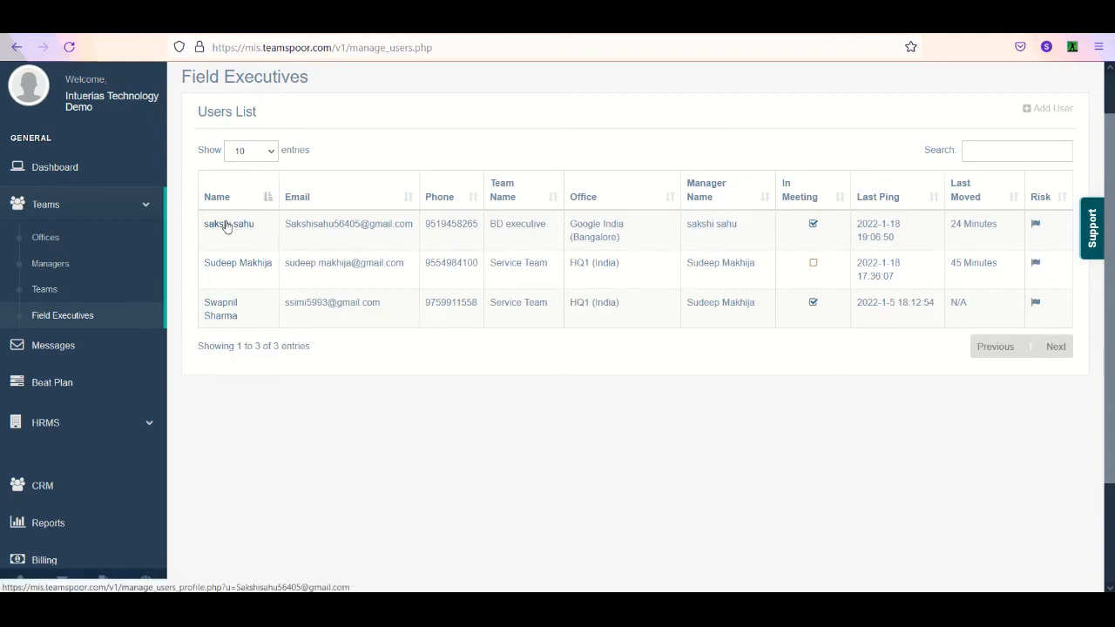
click(242, 263)
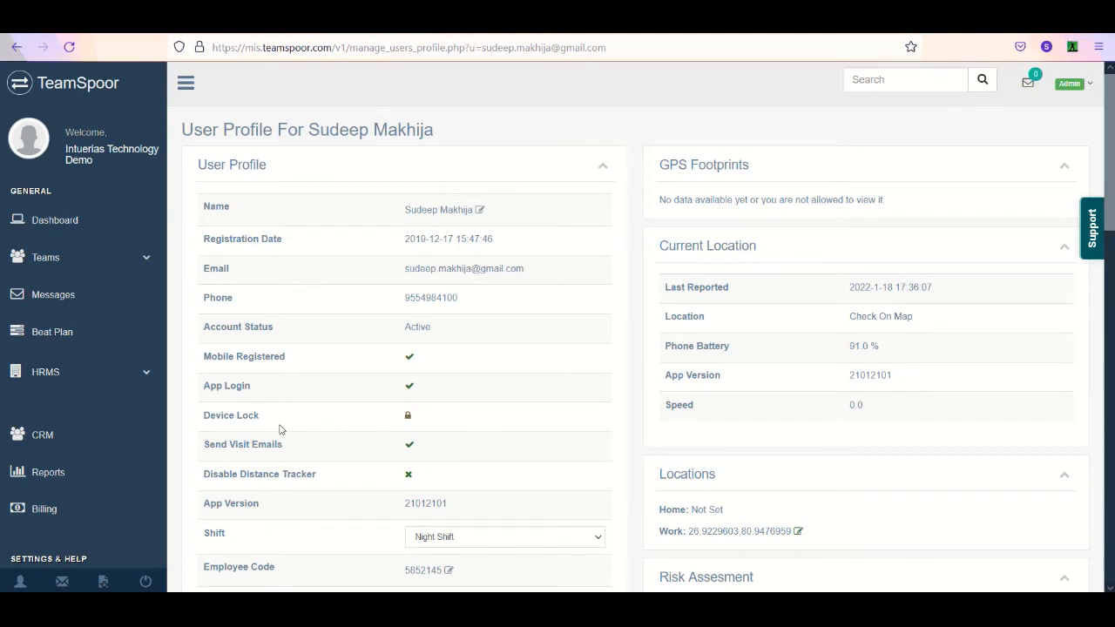
drag(260, 425, 205, 433)
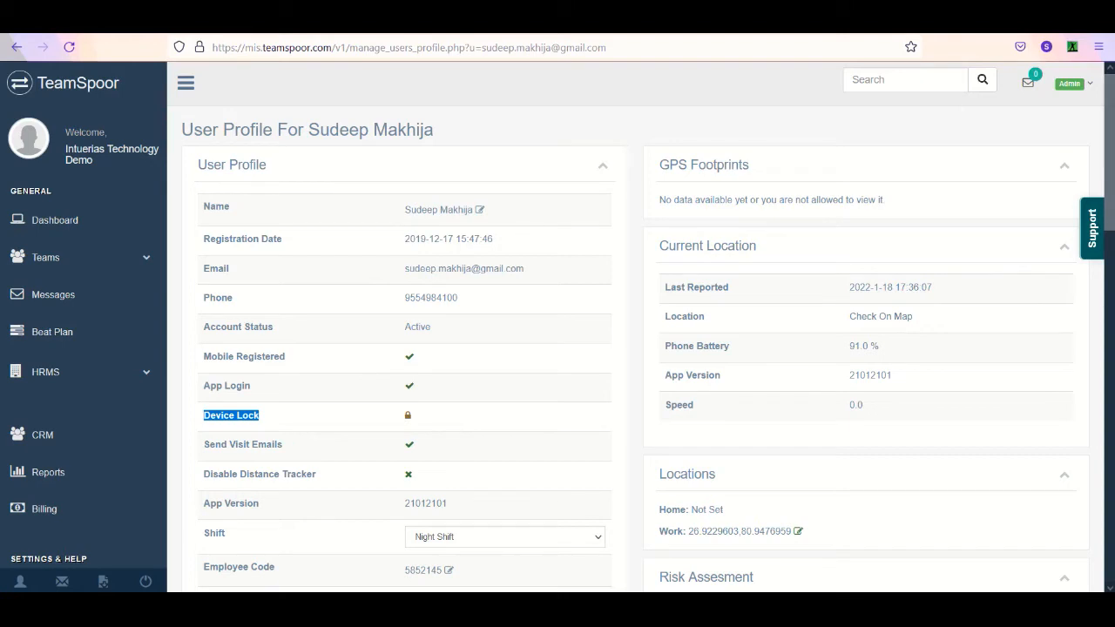
scroll(872, 296, down, 2)
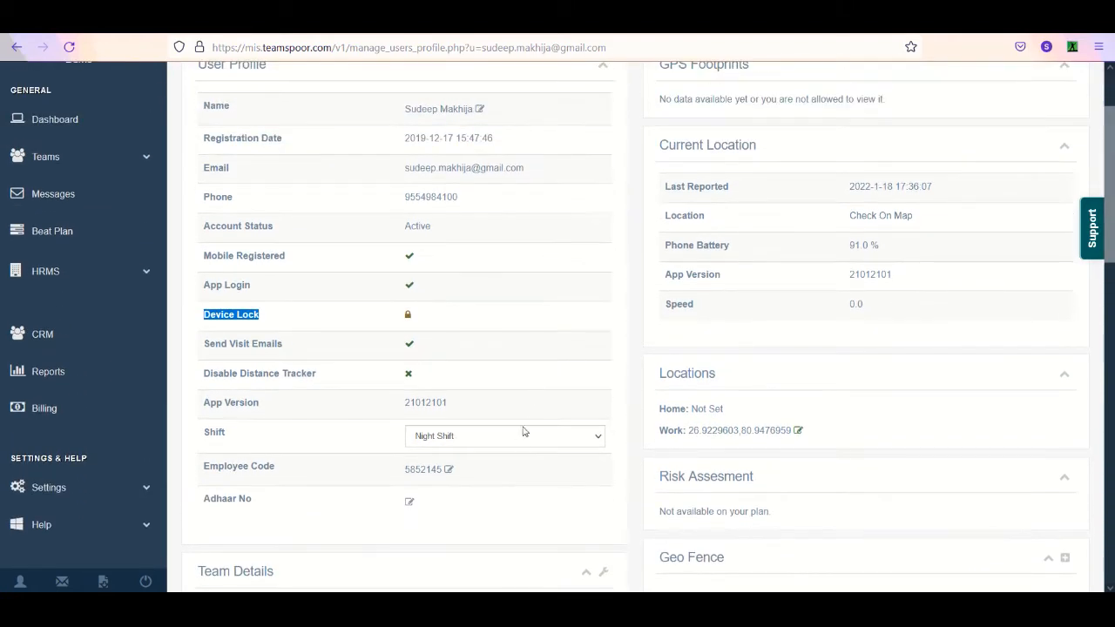
click(518, 443)
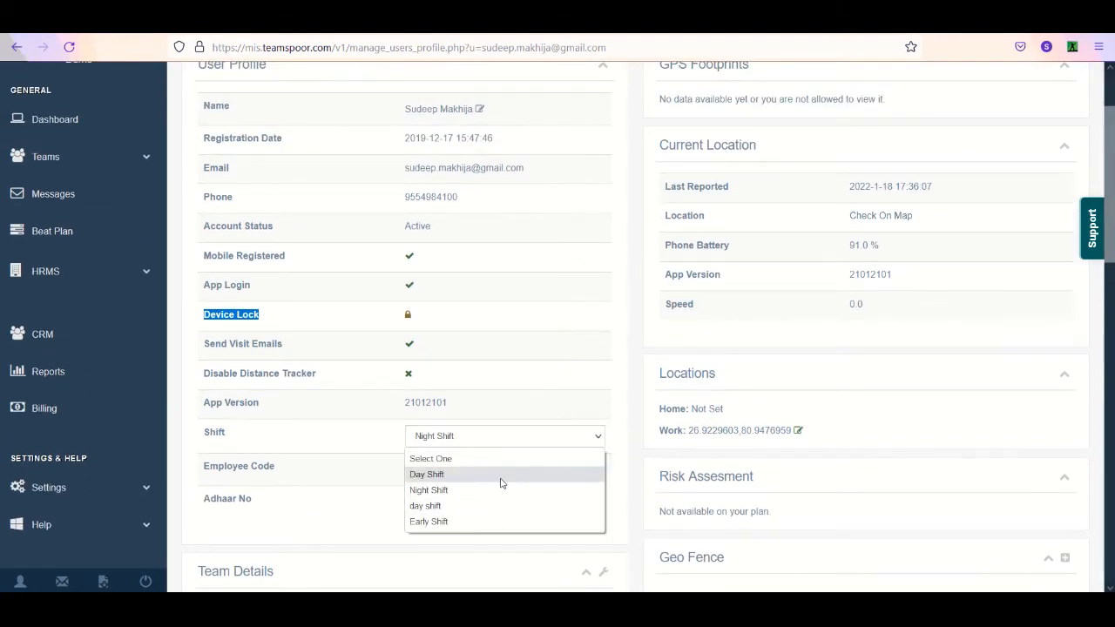
- Open the Manage Shifts page, inspect the new shift form's name and time fields, and cancel it without saving
click(122, 277)
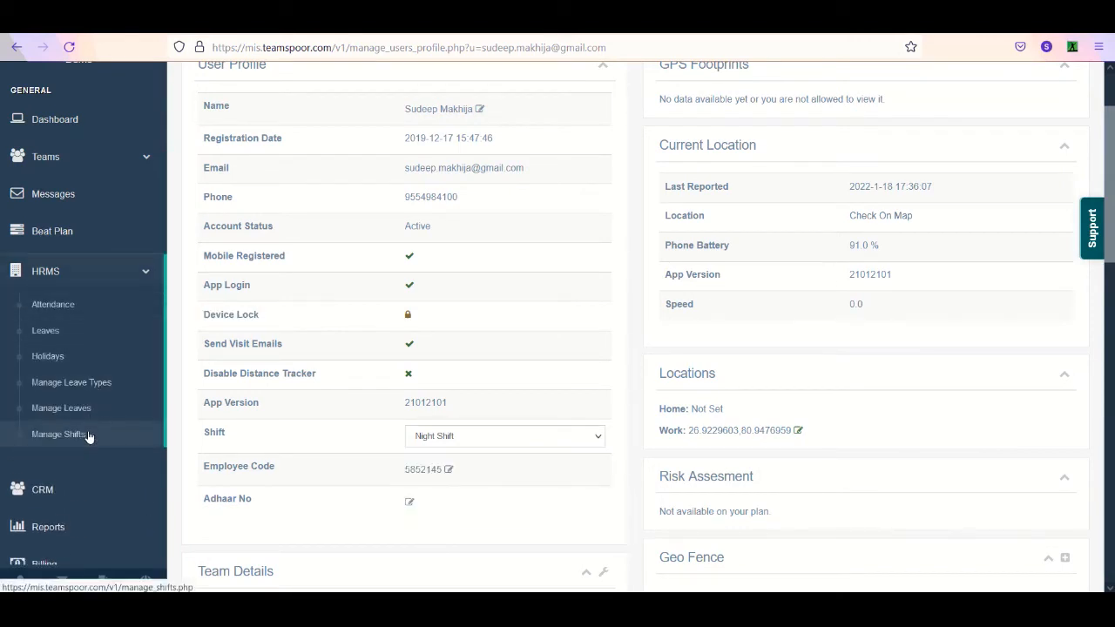
click(132, 432)
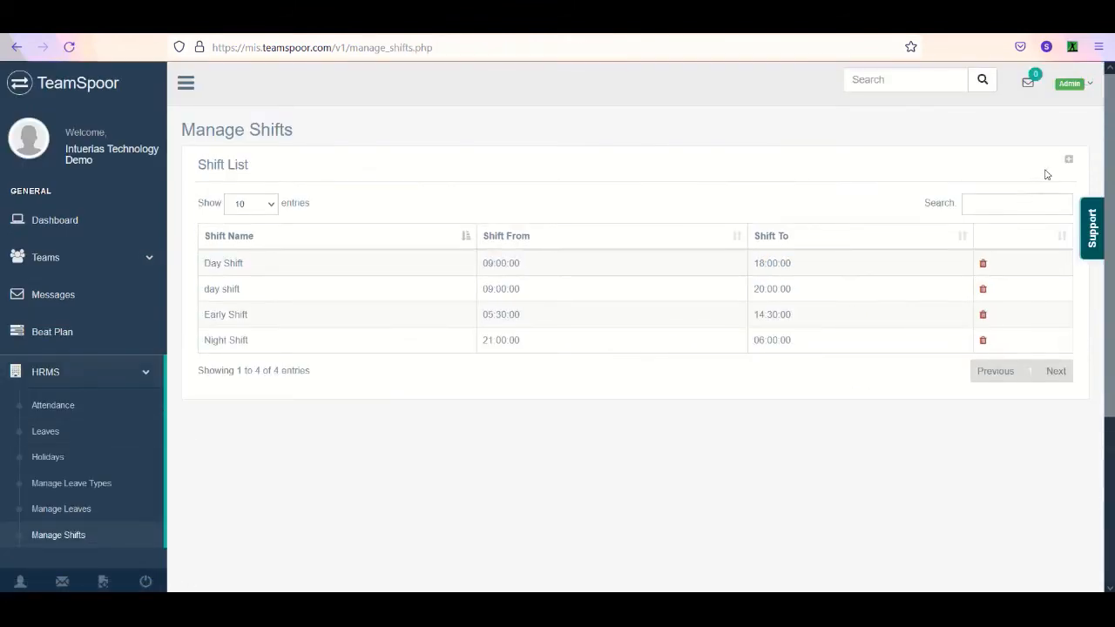
click(1068, 161)
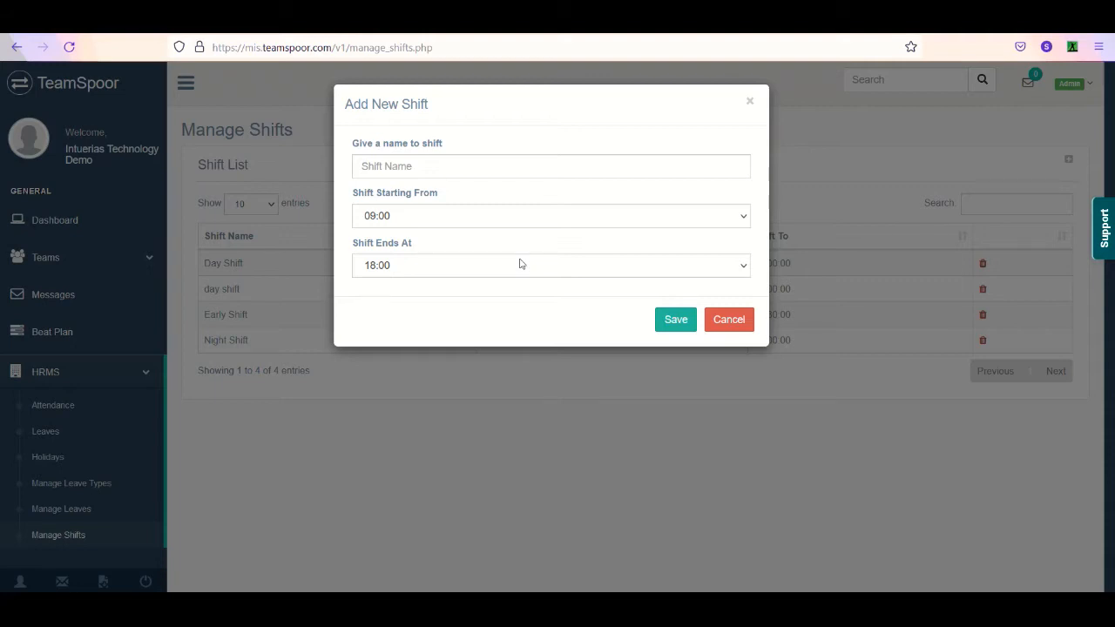
click(730, 320)
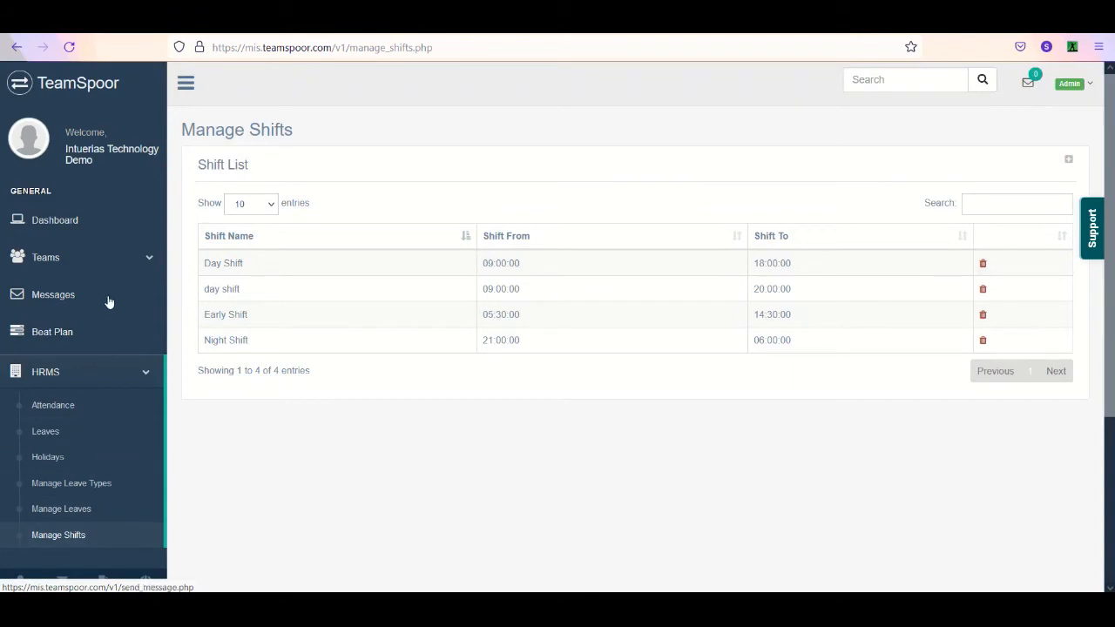
- Return to the same field executive's profile and review the Employee Code and Adhaar No fields
click(125, 261)
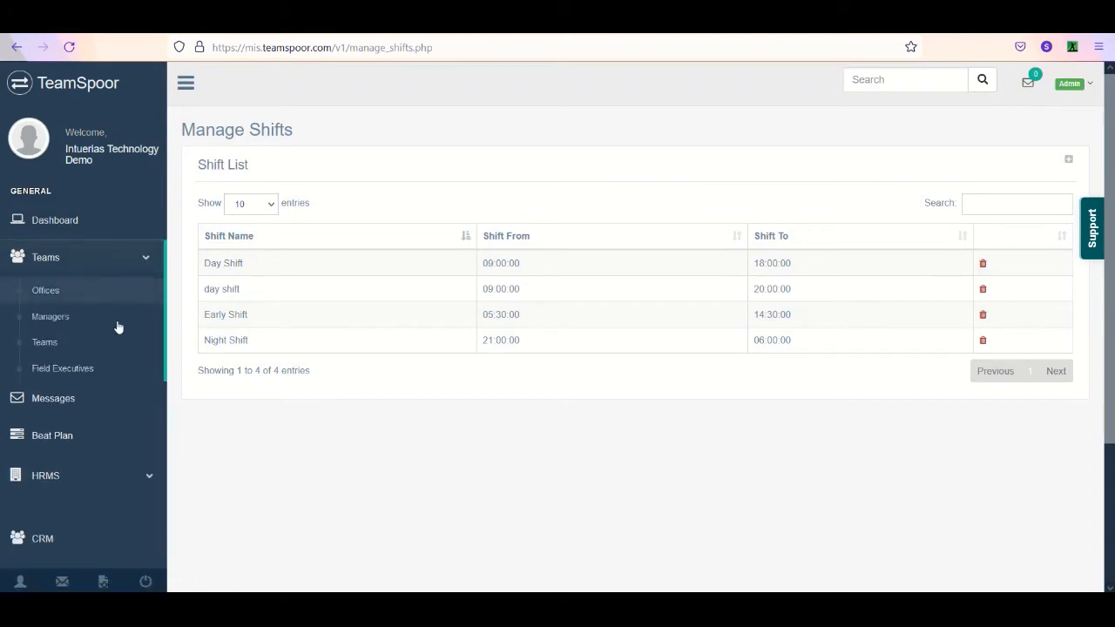
click(101, 369)
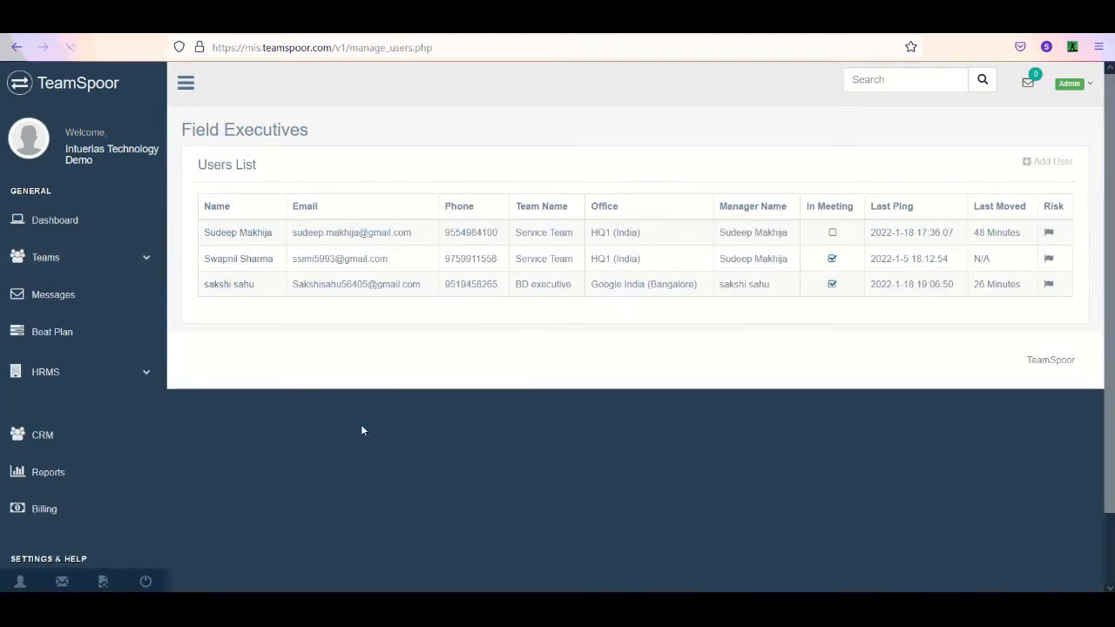
scroll(231, 314, down, 1)
click(262, 241)
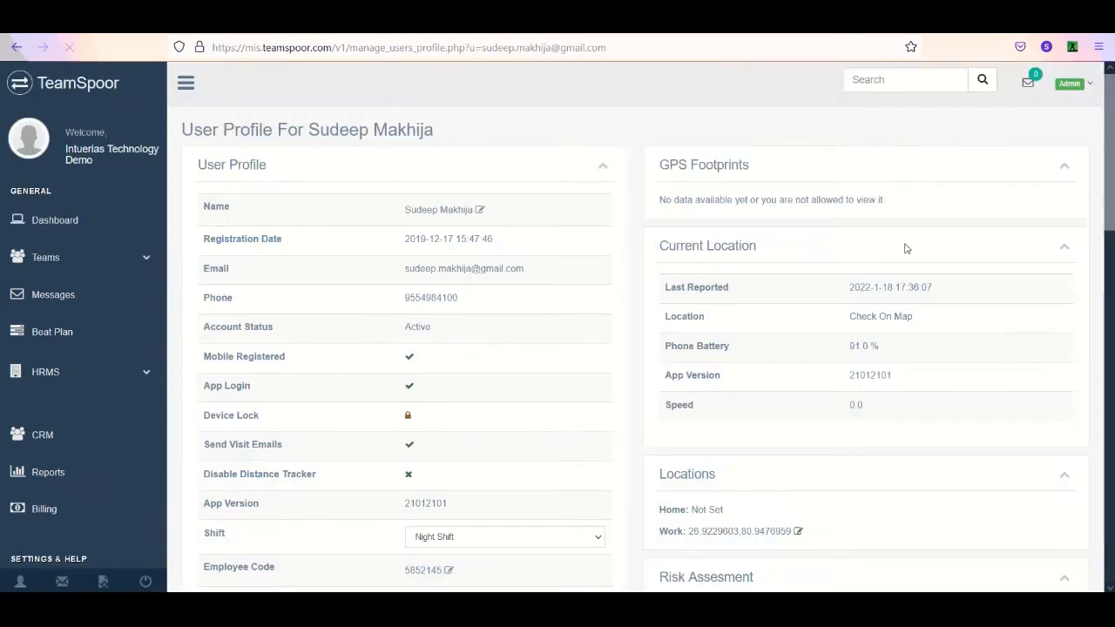
scroll(782, 240, down, 3)
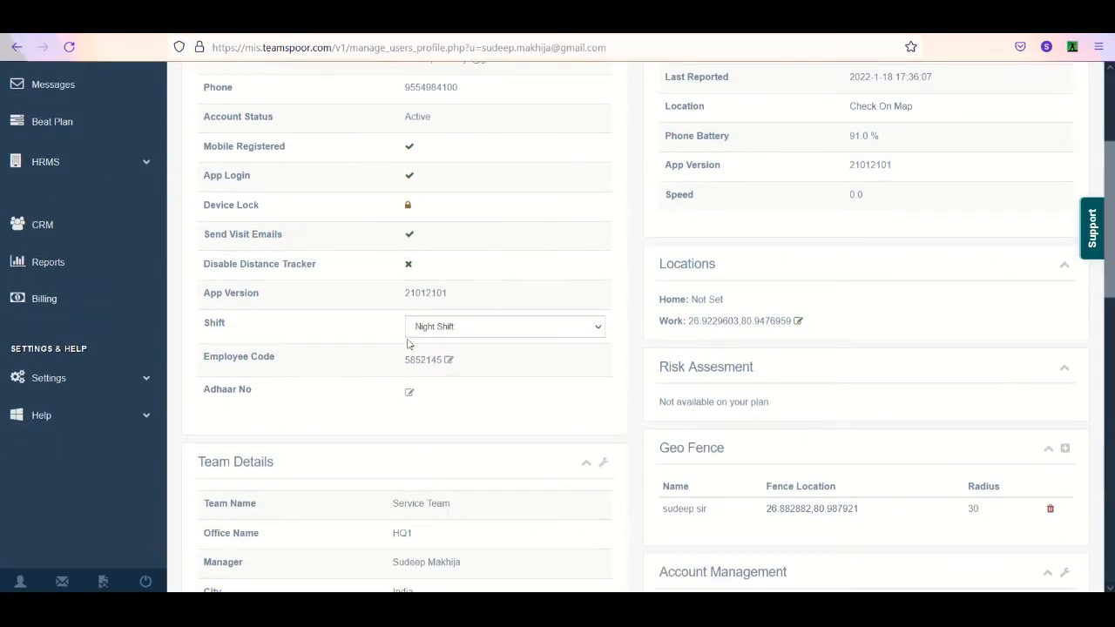
drag(199, 363, 277, 361)
click(200, 395)
drag(201, 395, 250, 392)
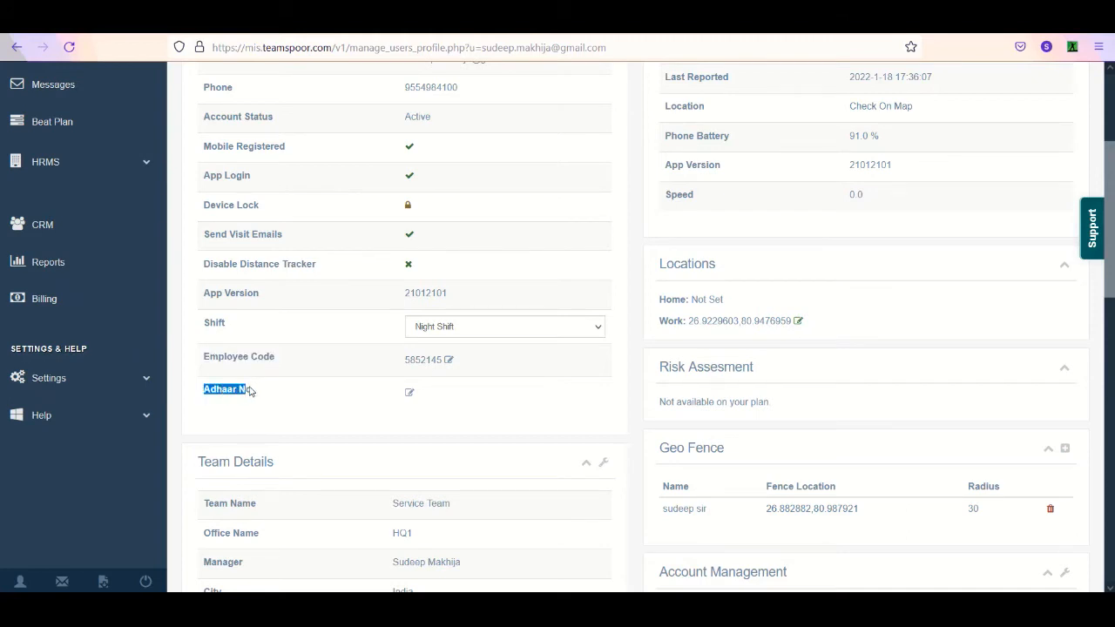
- Open Global Settings and review the Custom Profile Fields section
click(115, 386)
click(115, 386)
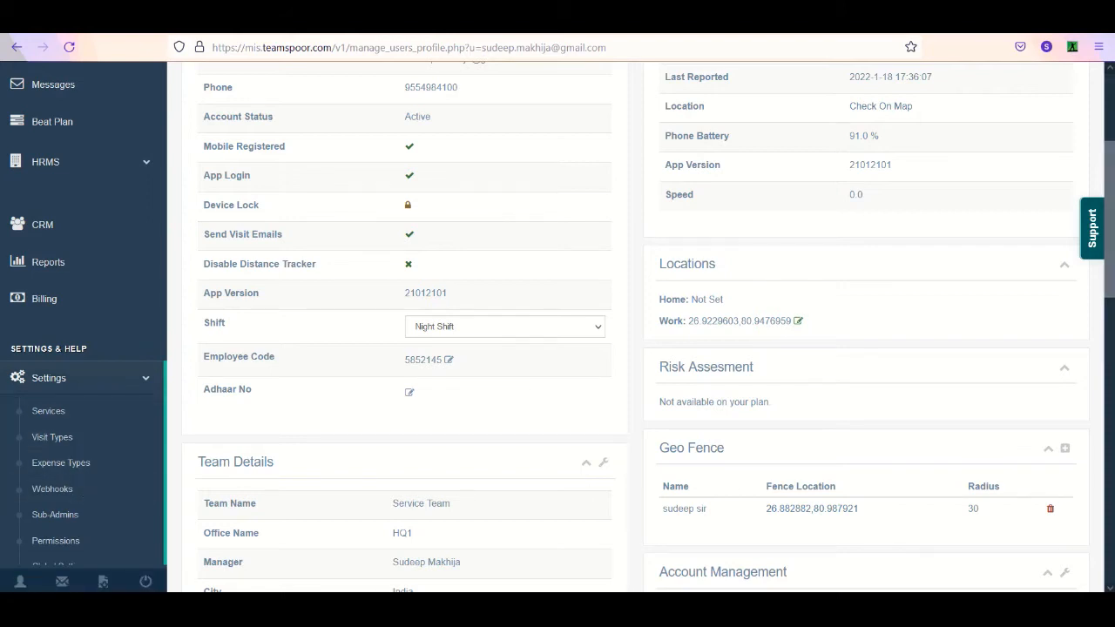
scroll(76, 358, down, 3)
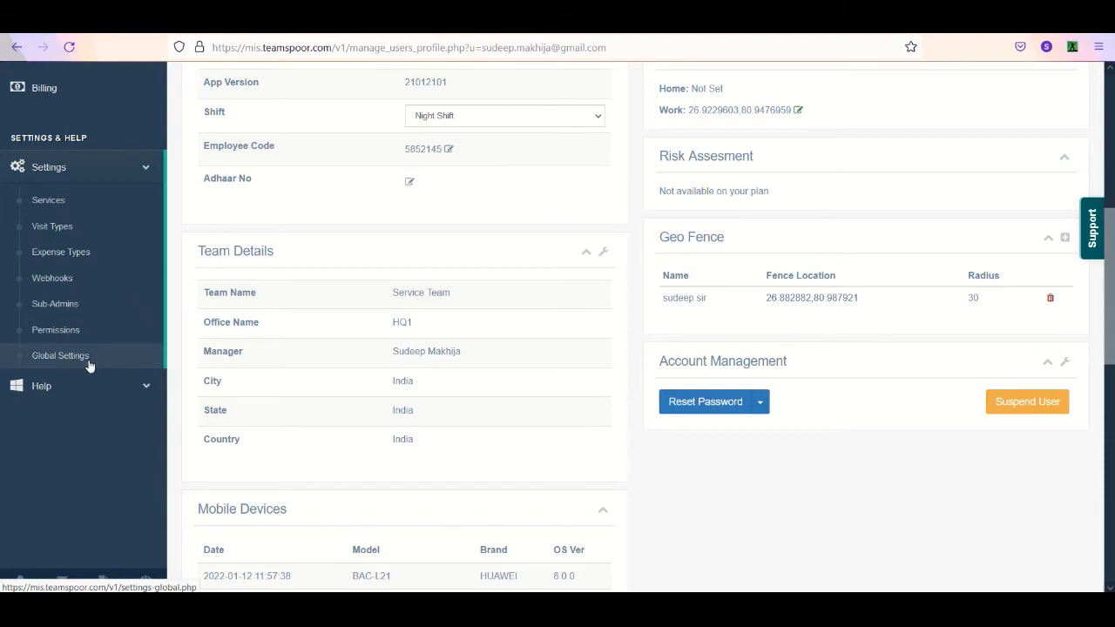
click(87, 365)
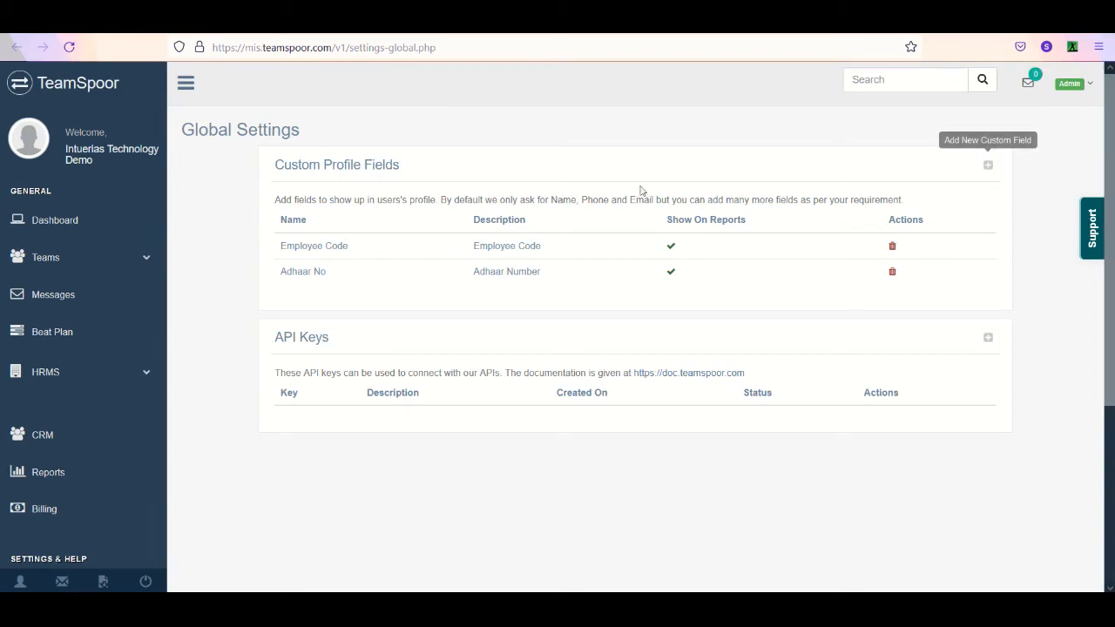
drag(272, 167, 372, 166)
click(406, 170)
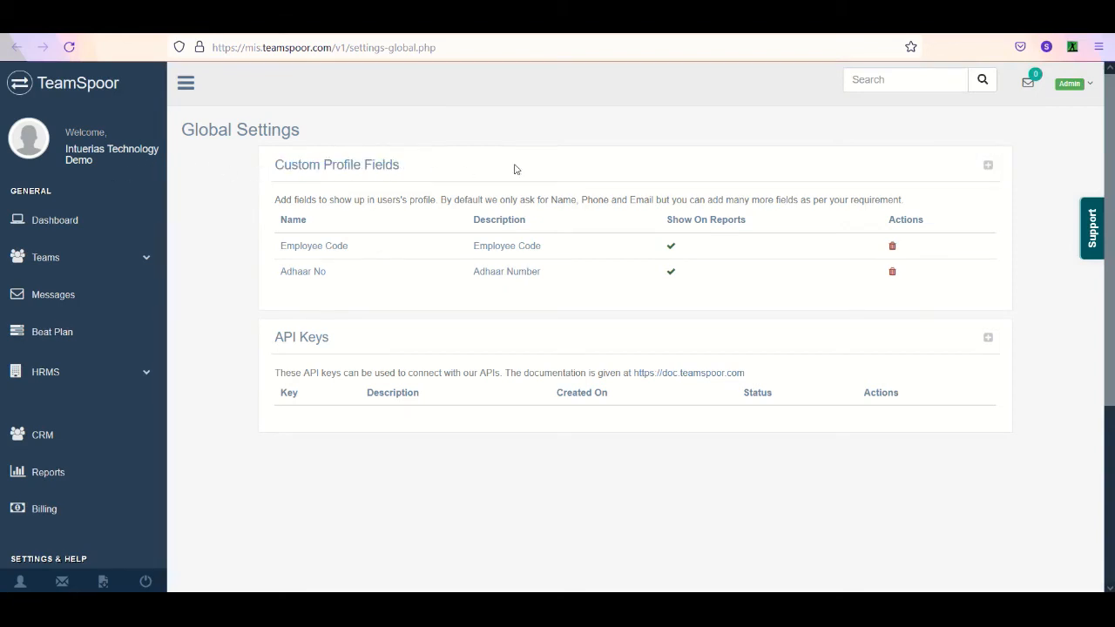
- Inspect the new custom field form and its Show In Reports choices, and close it without adding a field
click(988, 165)
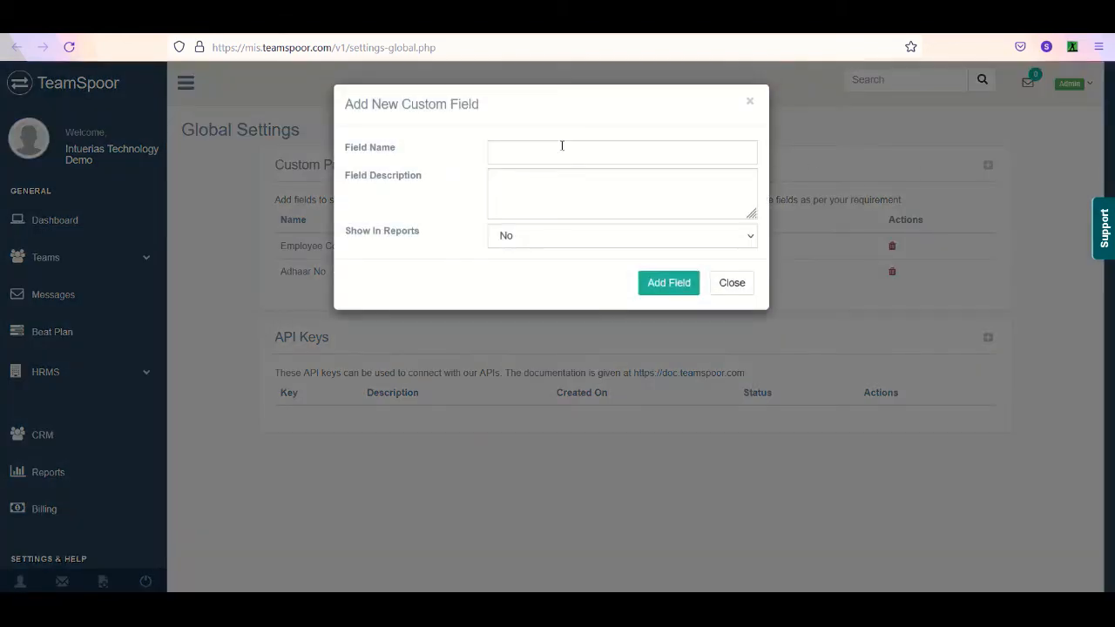
click(527, 243)
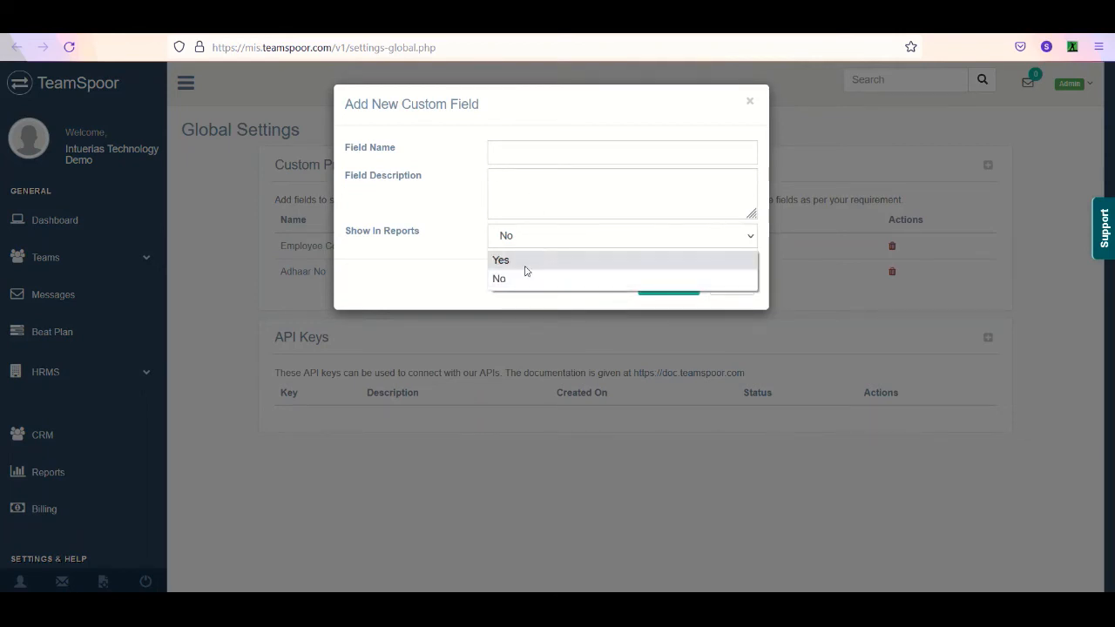
click(451, 280)
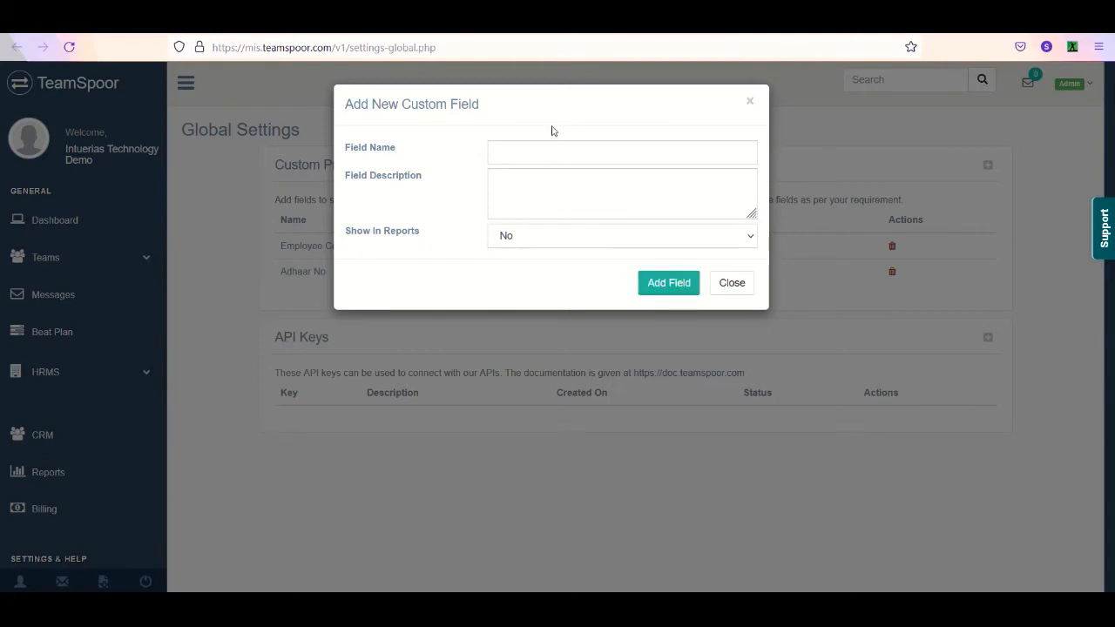
click(726, 282)
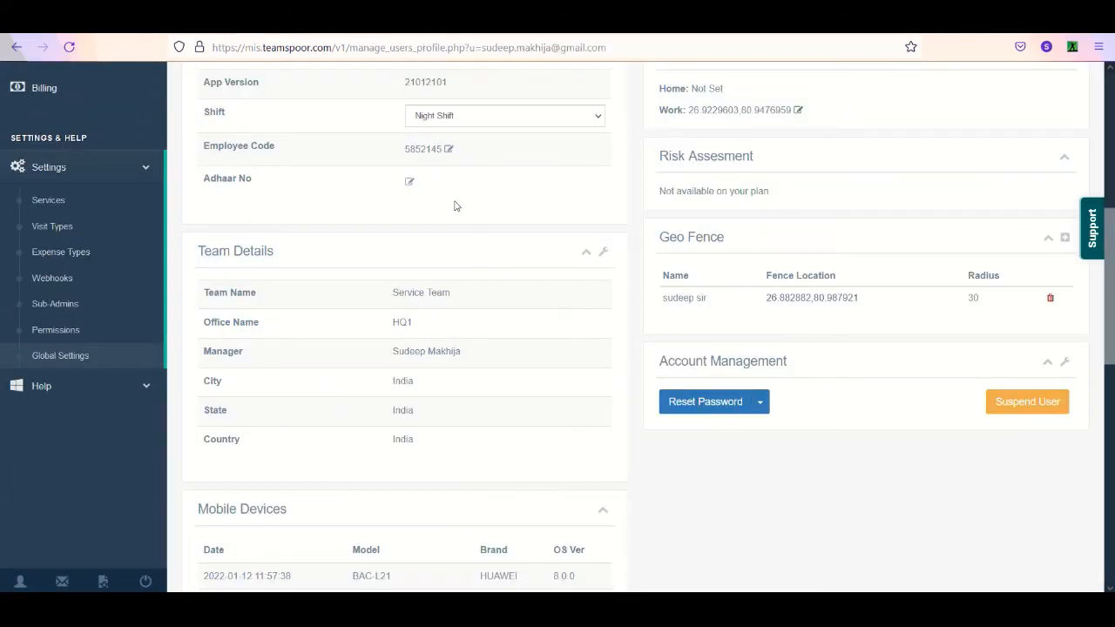
- Inspect the profile's Change Team choices, select Business Development - Google India (Bangalore), and cancel without saving
scroll(775, 254, up, 2)
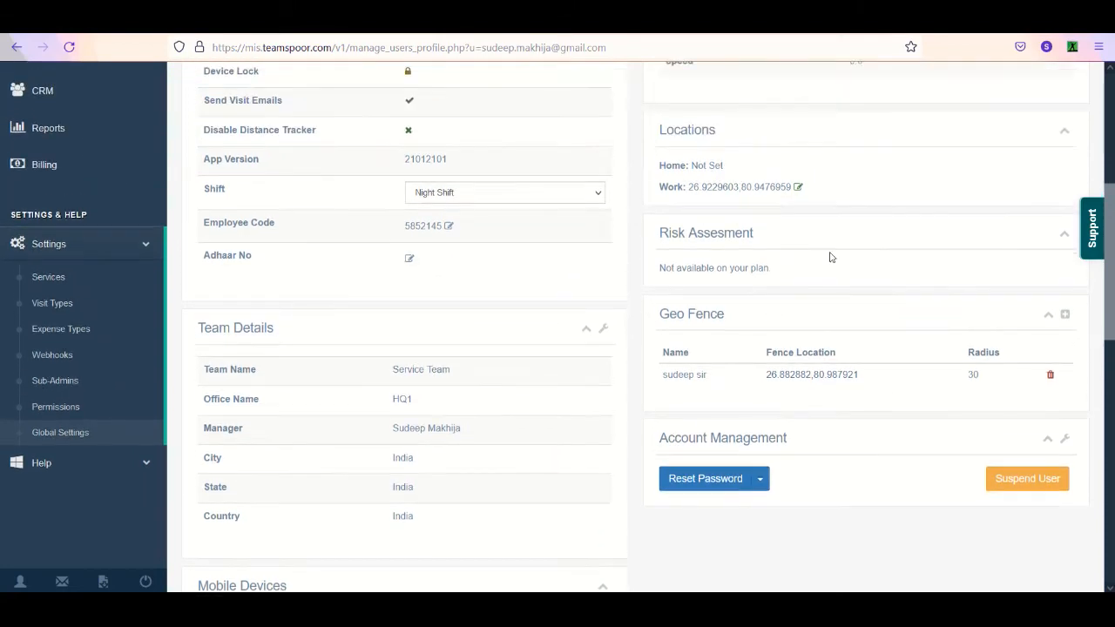
scroll(1106, 312, up, 1)
scroll(1106, 312, down, 2)
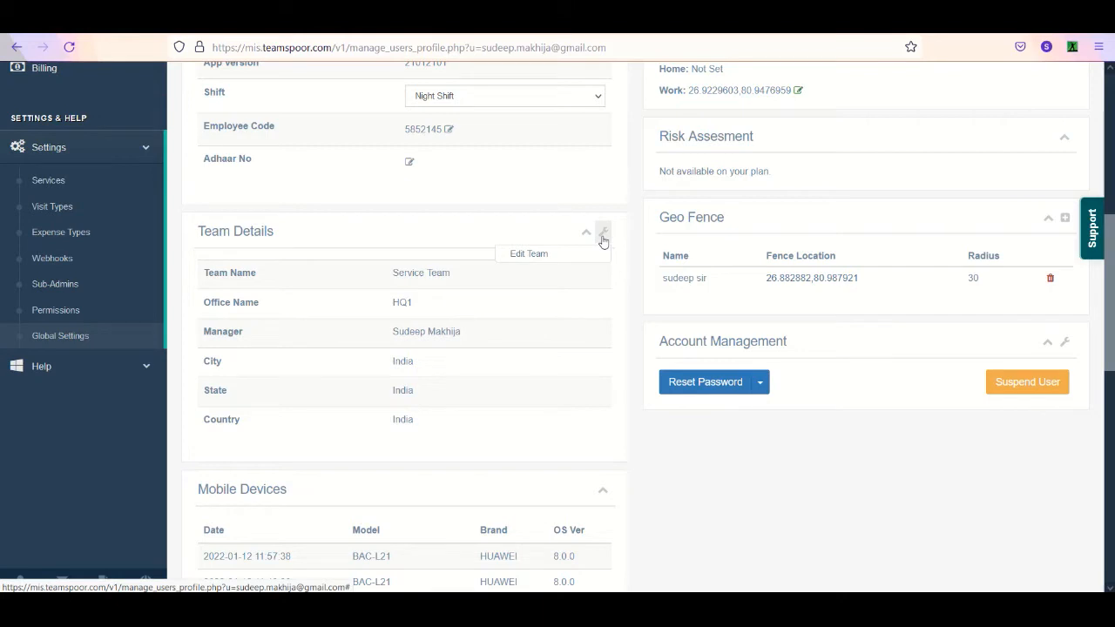
click(586, 258)
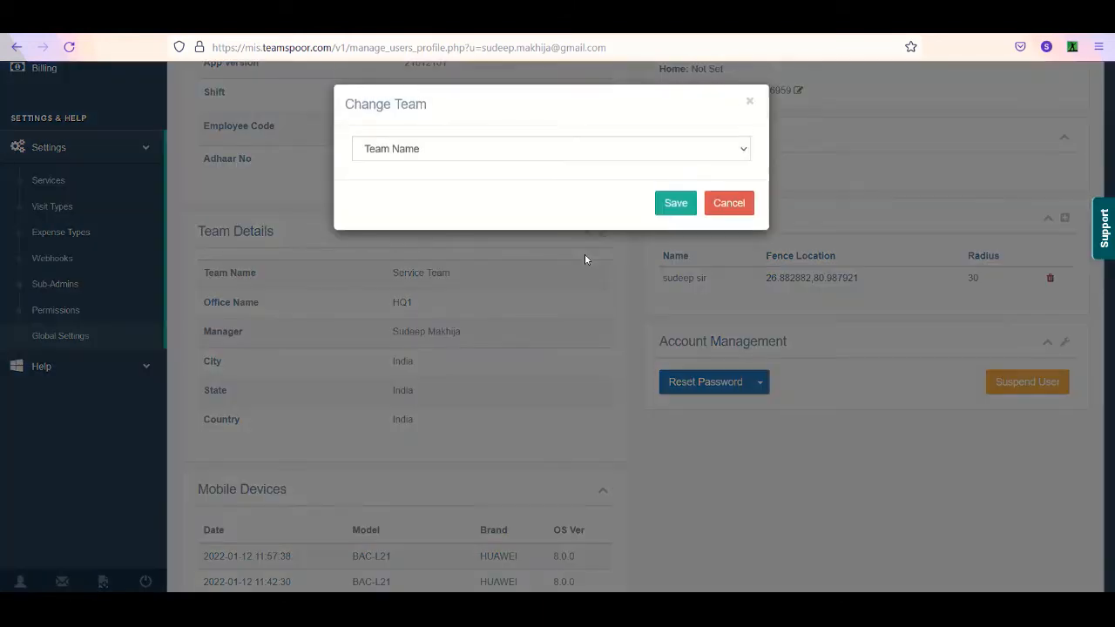
click(440, 160)
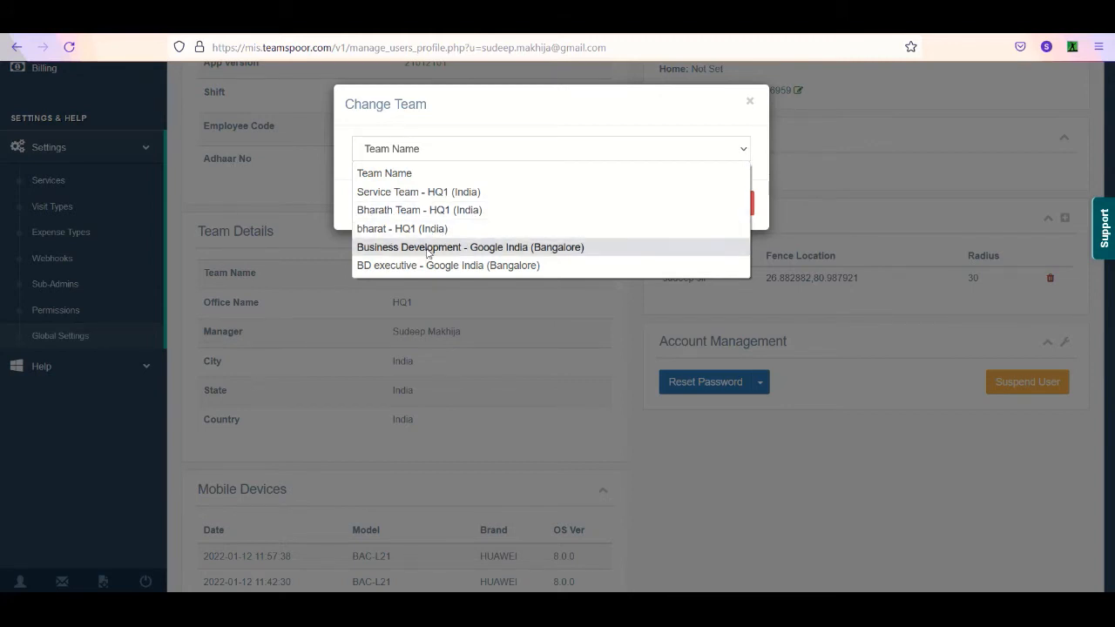
click(540, 252)
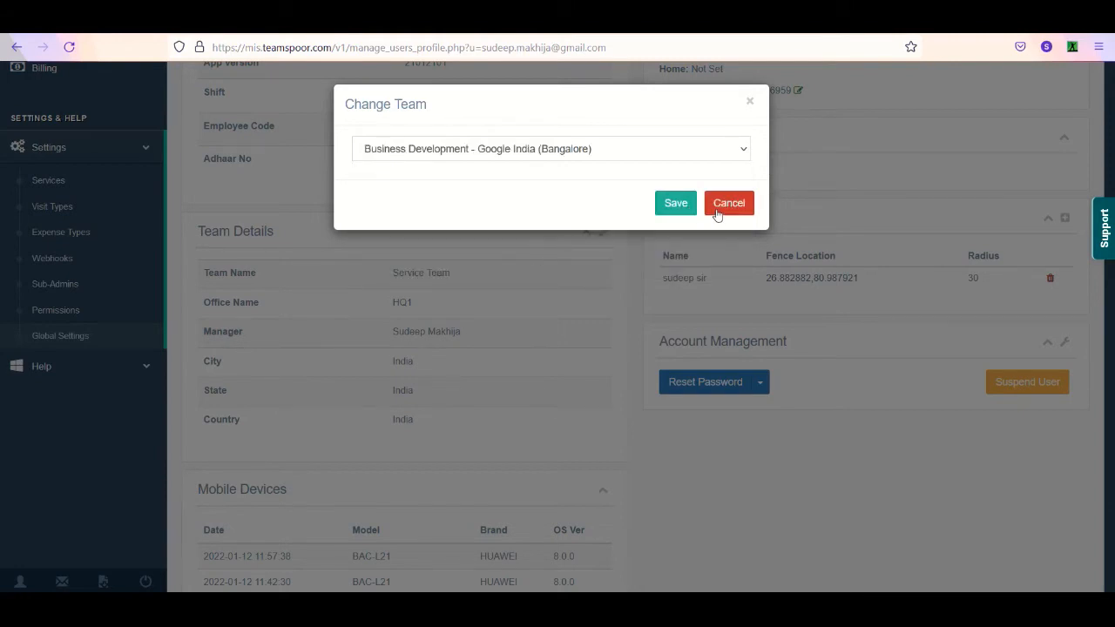
click(718, 207)
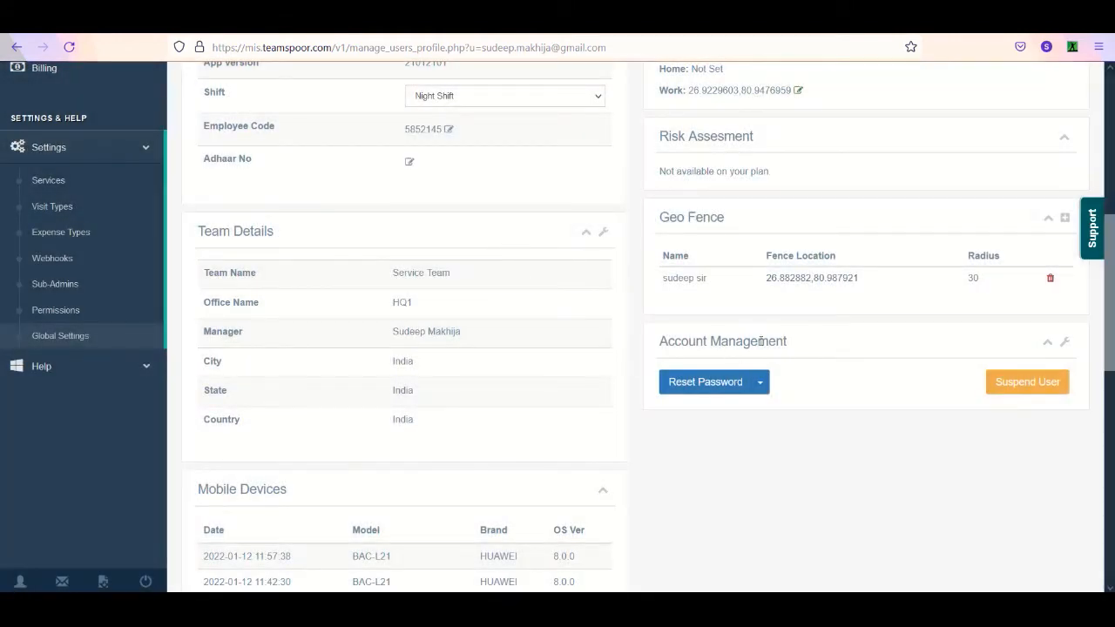
- Examine the profile's Mobile Devices section, including the dates, models, brands and OS versions
scroll(1014, 320, down, 2)
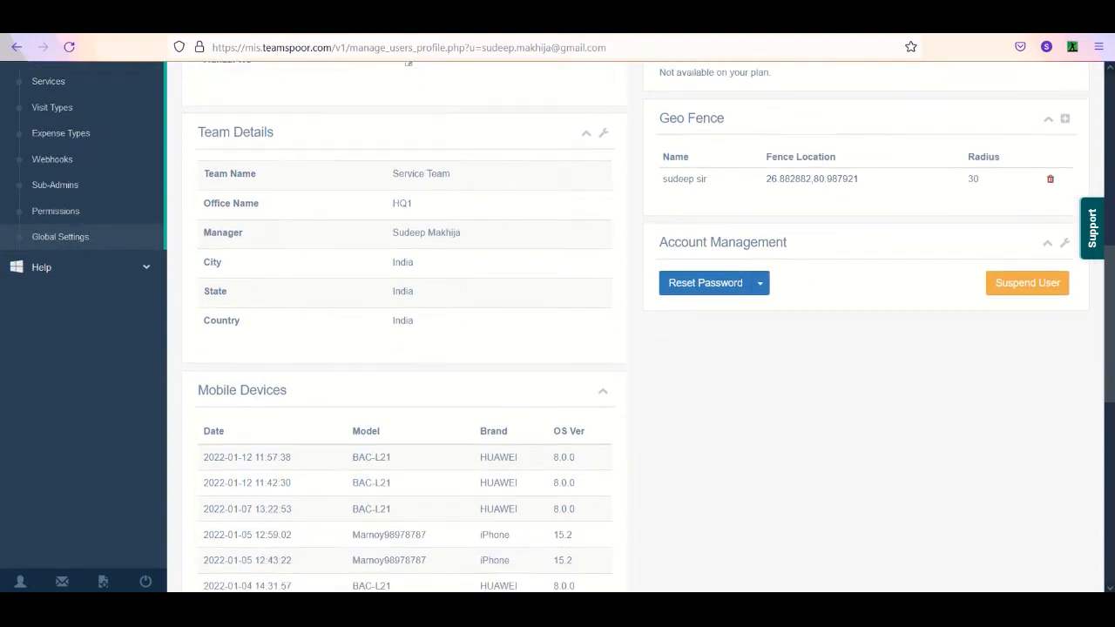
drag(201, 391, 293, 399)
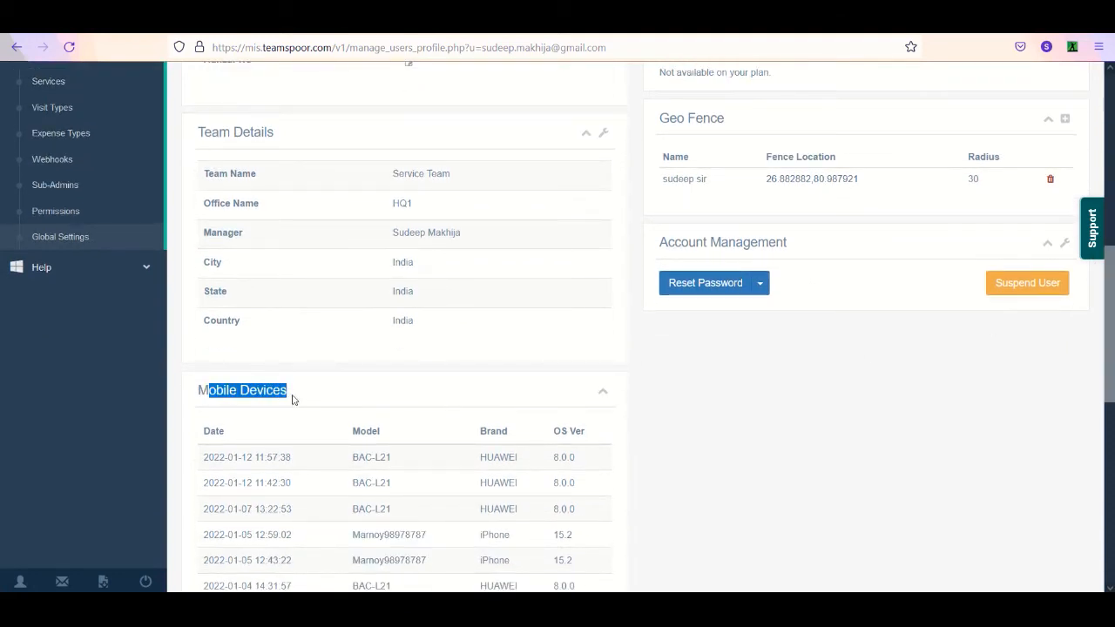
click(301, 453)
drag(203, 460, 493, 560)
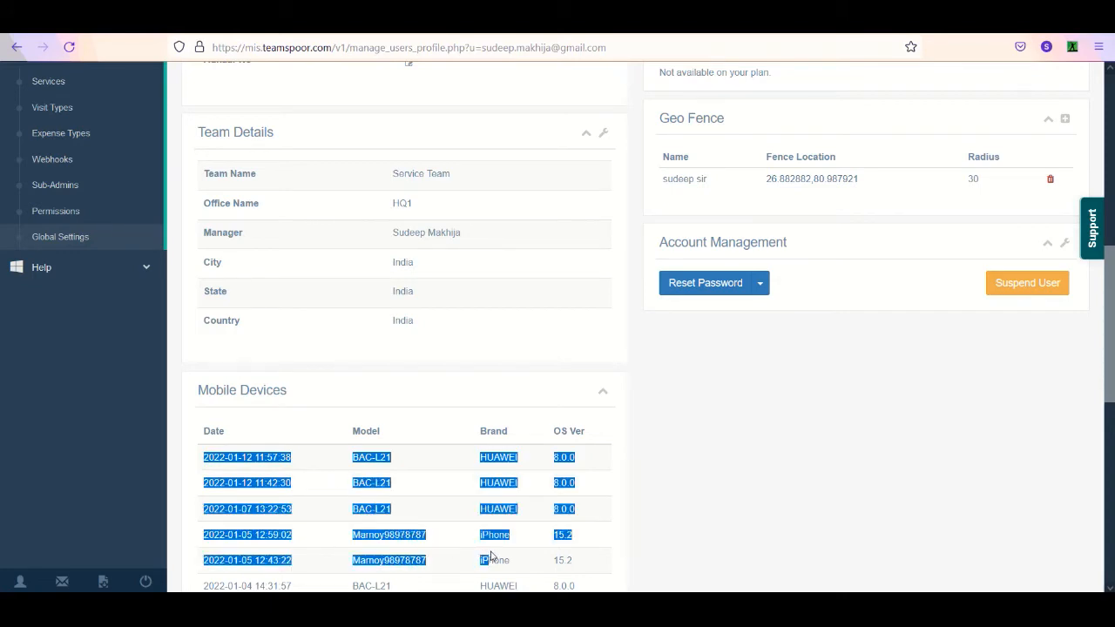
drag(637, 499, 605, 494)
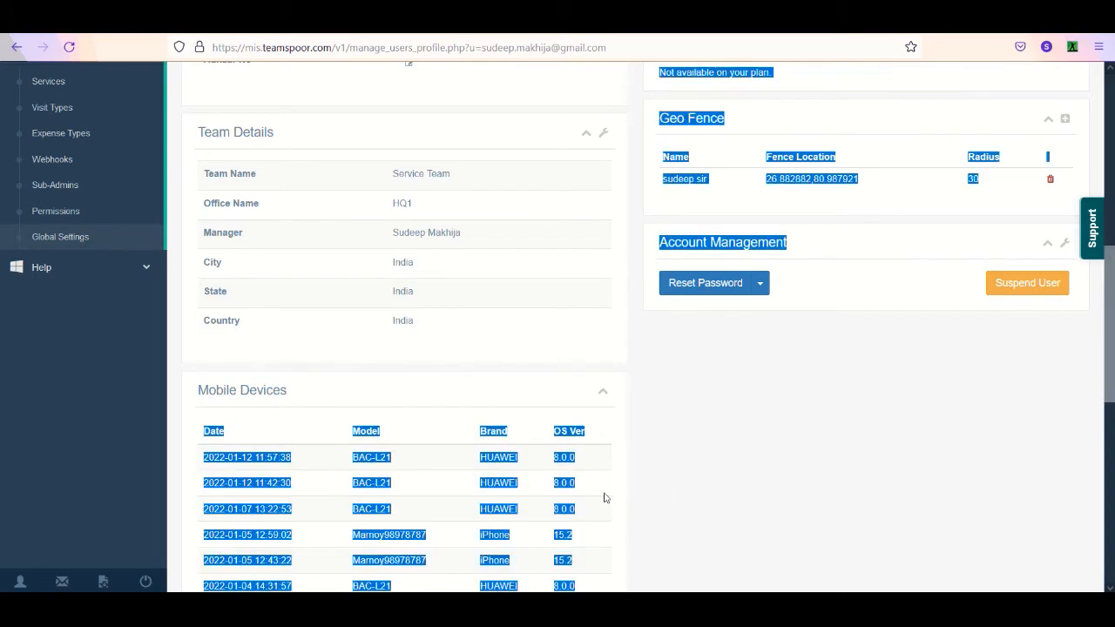
- Clear the text selection on the profile and examine its GPS Footprints section
click(332, 389)
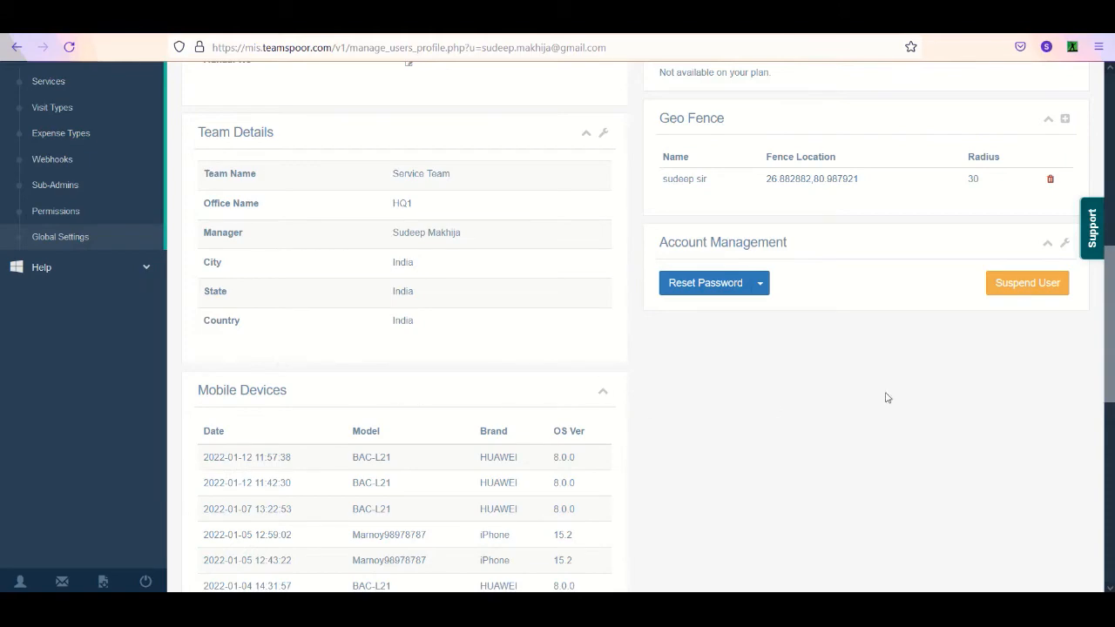
scroll(1085, 339, up, 2)
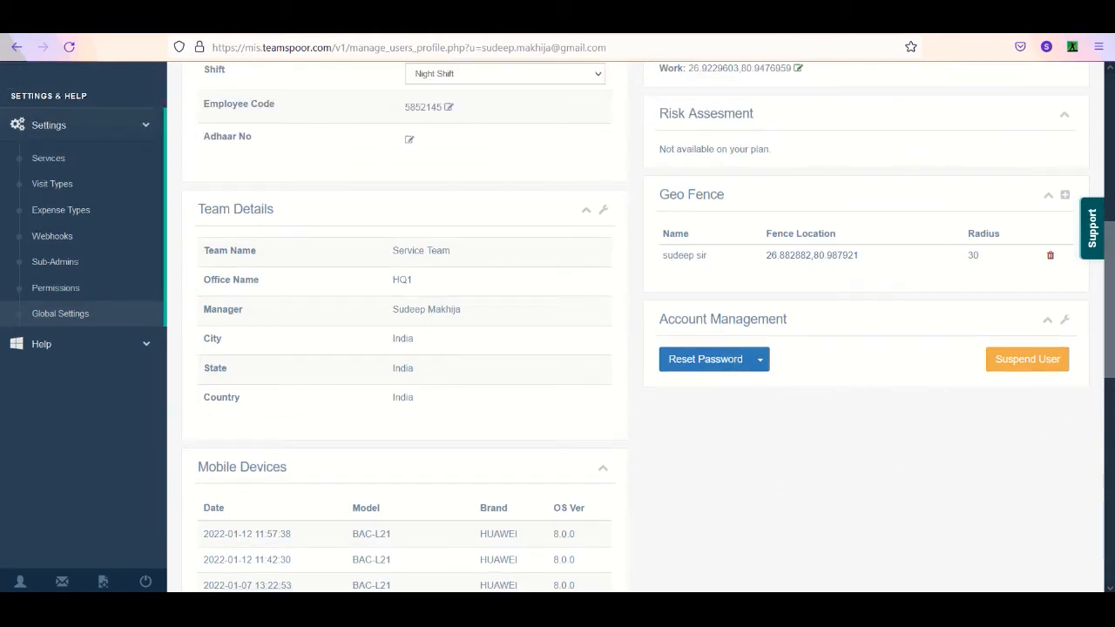
scroll(1100, 353, up, 4)
scroll(1042, 210, up, 8)
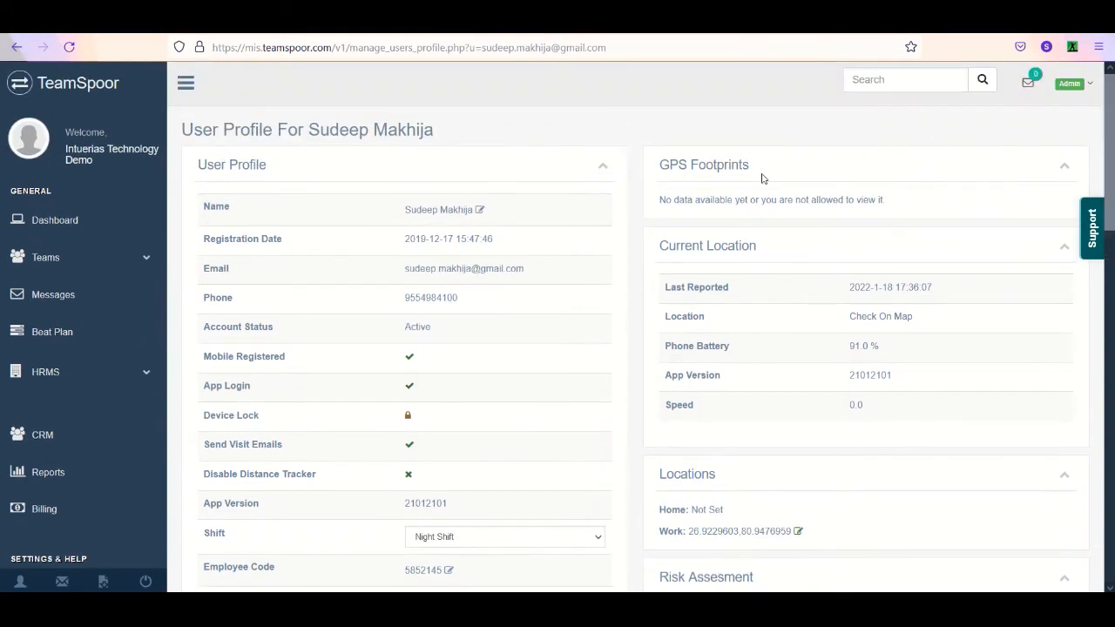
drag(669, 166, 750, 165)
click(770, 168)
- Check the profile's current location on Google Maps, and return to review the profile's location details
click(872, 318)
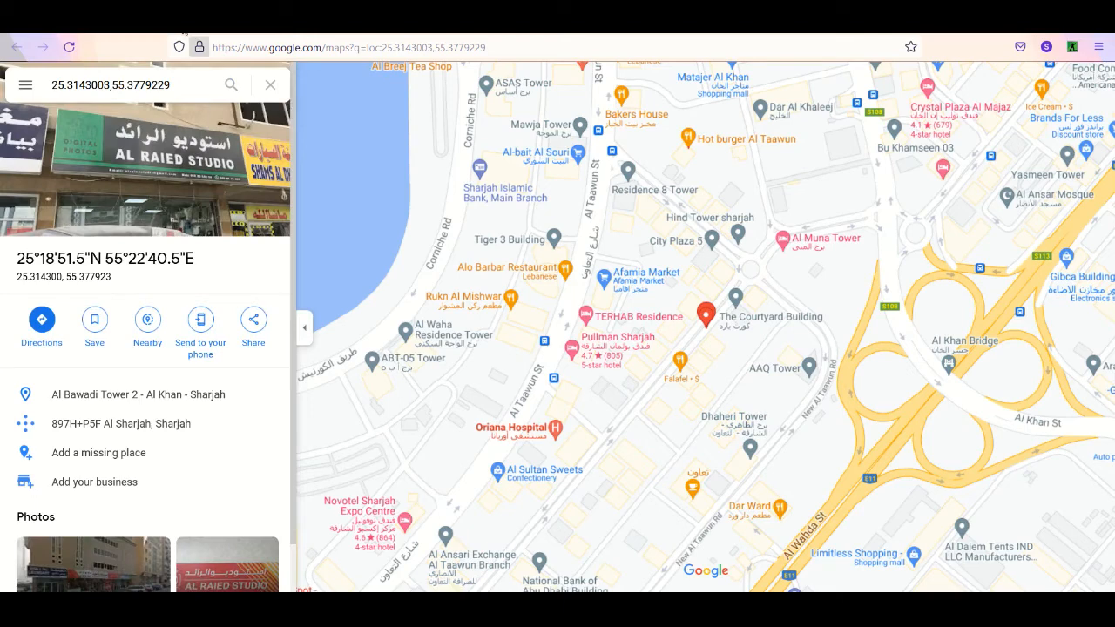
click(166, 19)
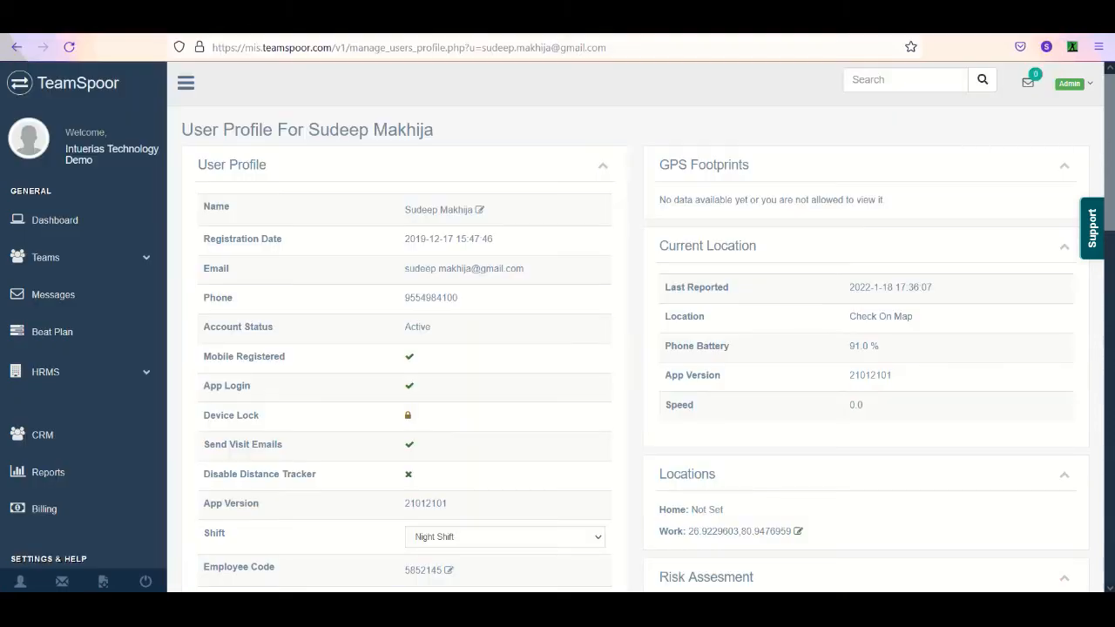
scroll(903, 224, down, 6)
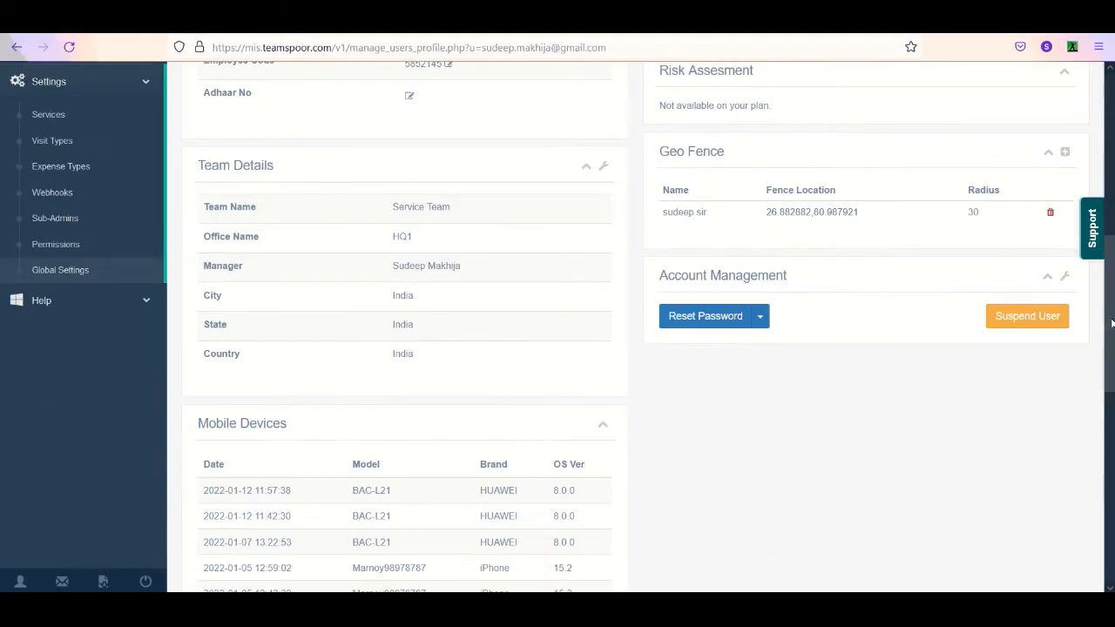
scroll(903, 224, up, 4)
scroll(904, 224, up, 2)
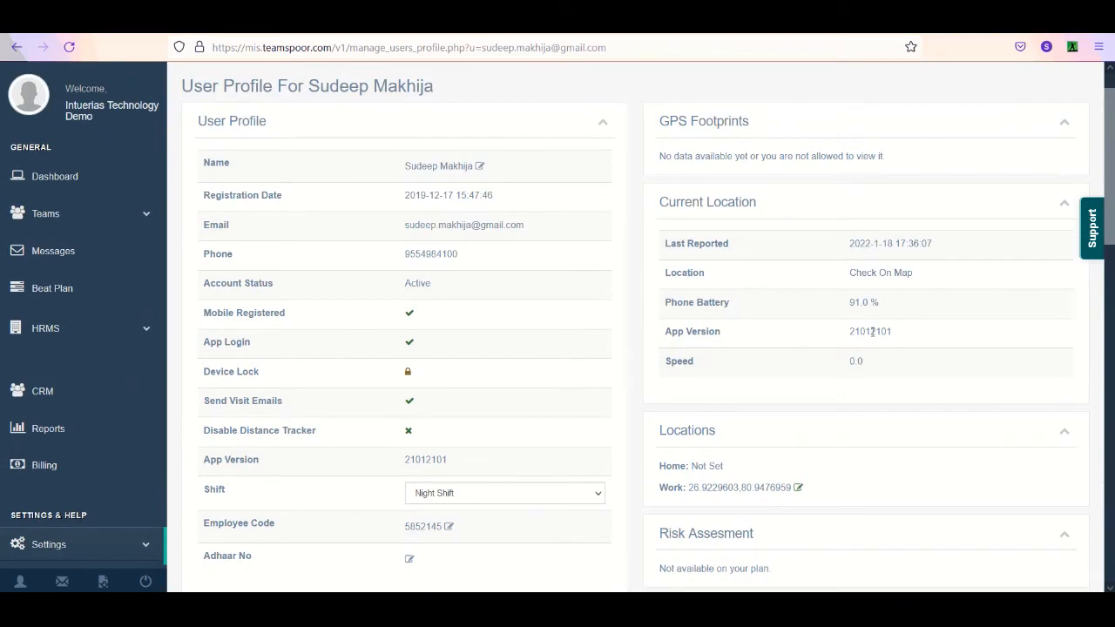
- Inspect the Add Geo Fence form's name, latitude, longitude and radius fields, and cancel without saving
scroll(1090, 293, down, 3)
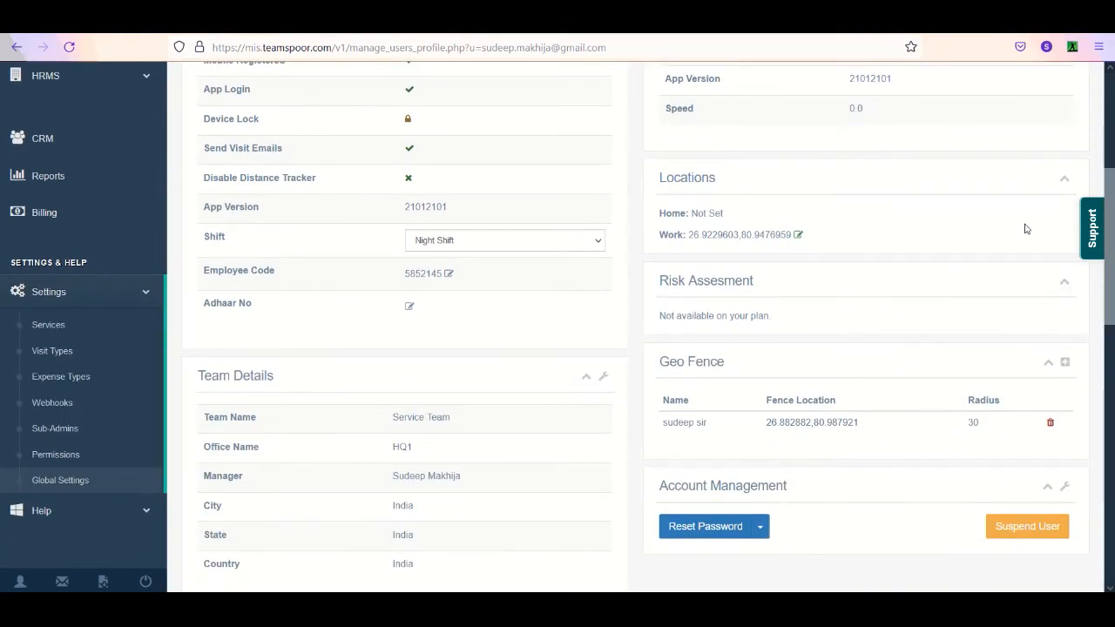
click(1066, 361)
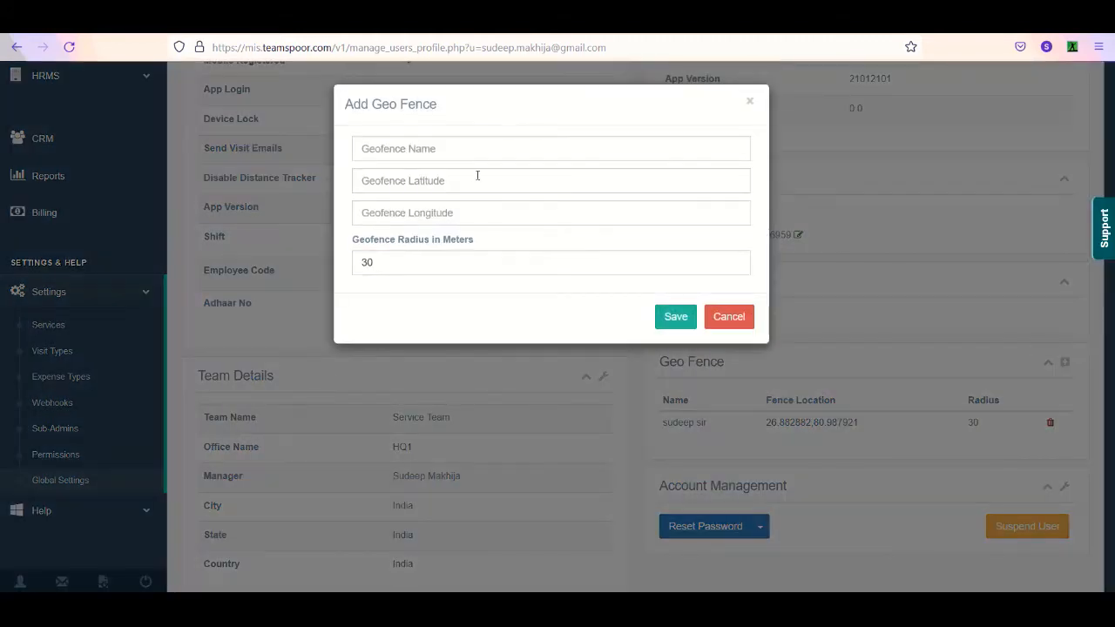
click(438, 181)
click(716, 317)
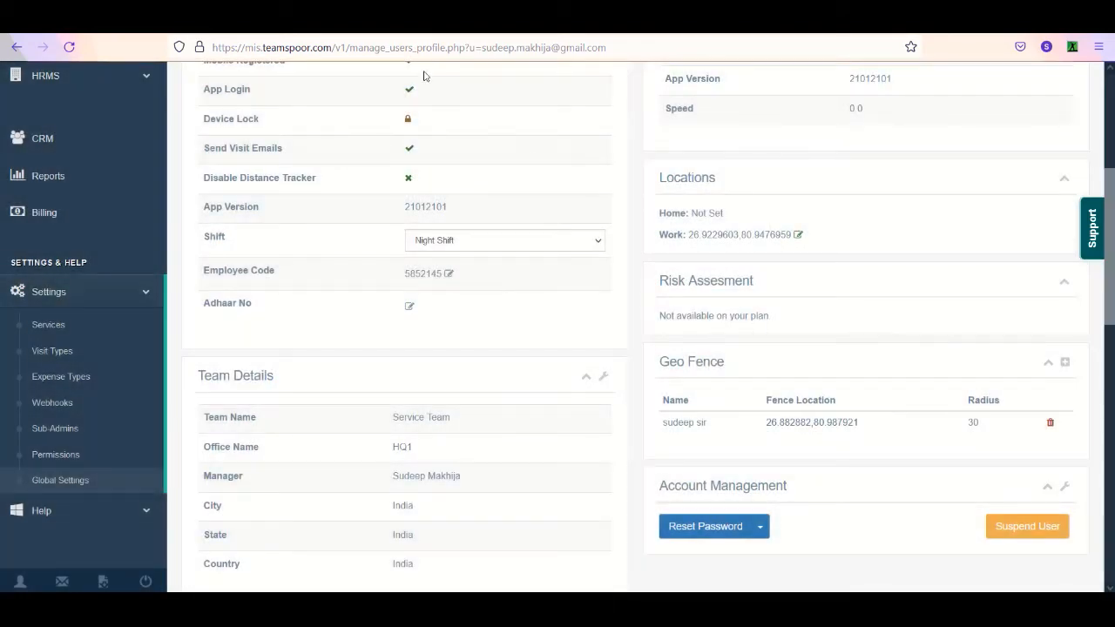
- Switch to Google Maps, look up the coordinates of a spot just north of Industrial Area 7, and select the searched location's coordinates
click(279, 19)
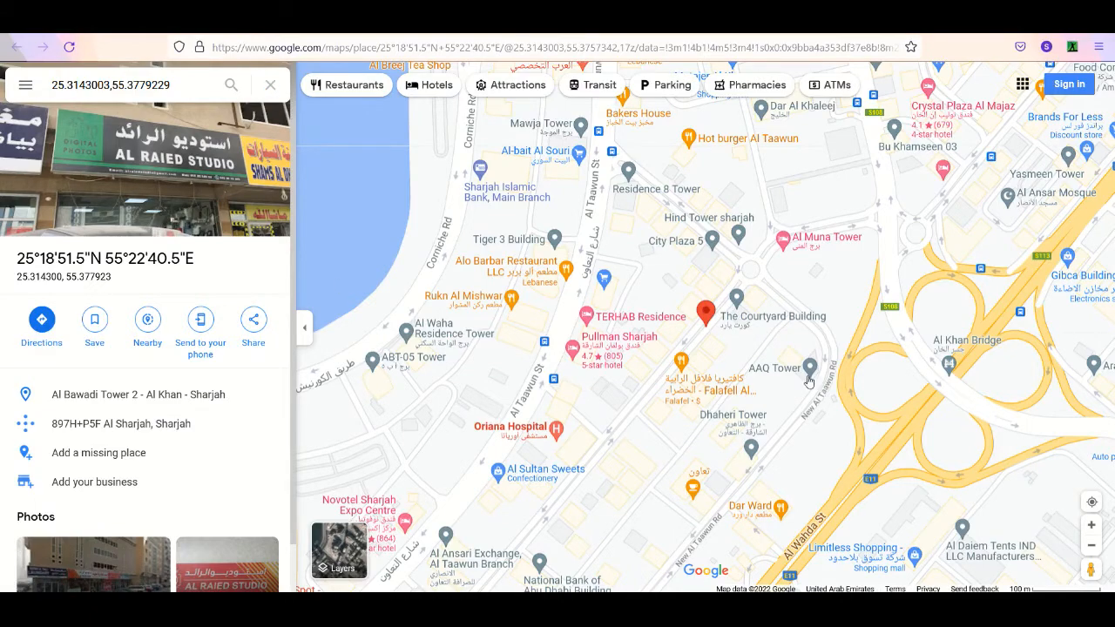
scroll(810, 394, down, 2)
scroll(810, 394, down, 2)
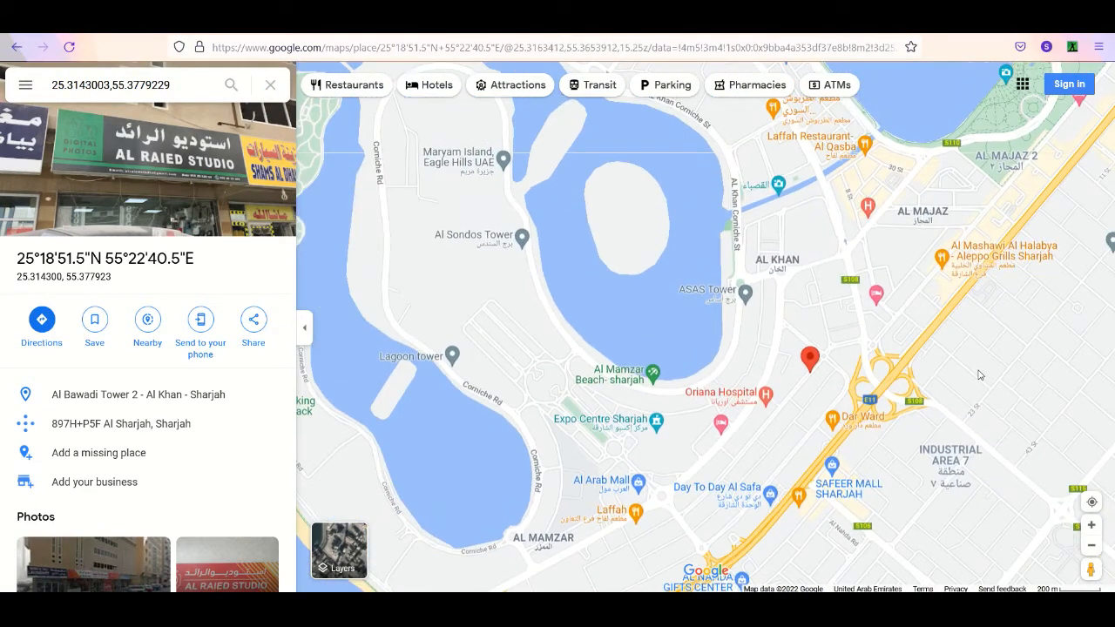
click(981, 372)
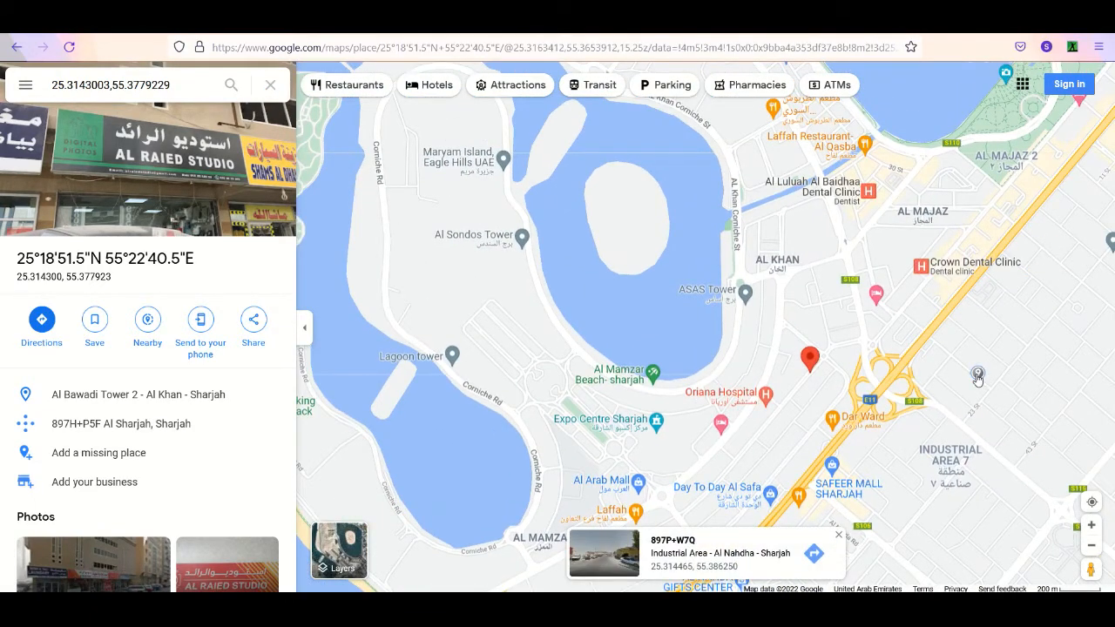
right_click(977, 377)
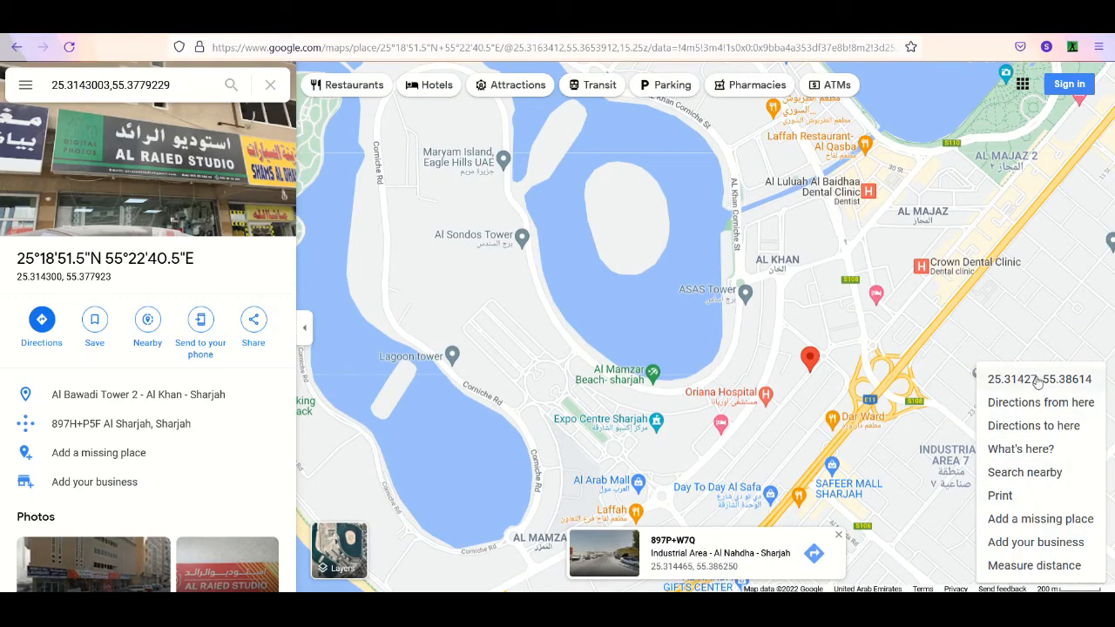
click(1016, 448)
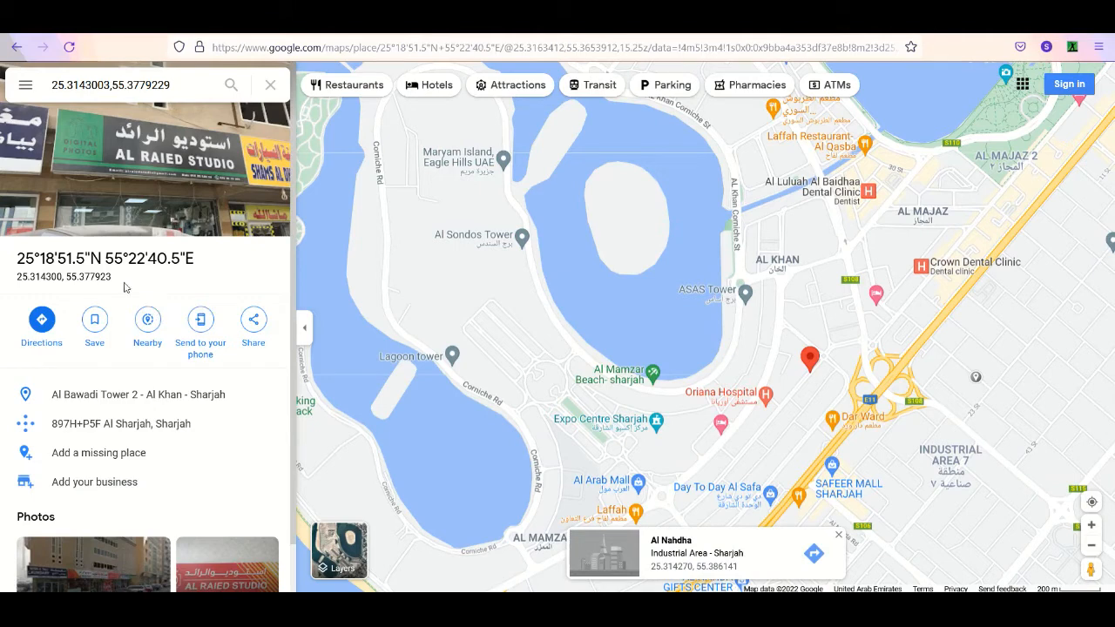
drag(111, 278, 16, 278)
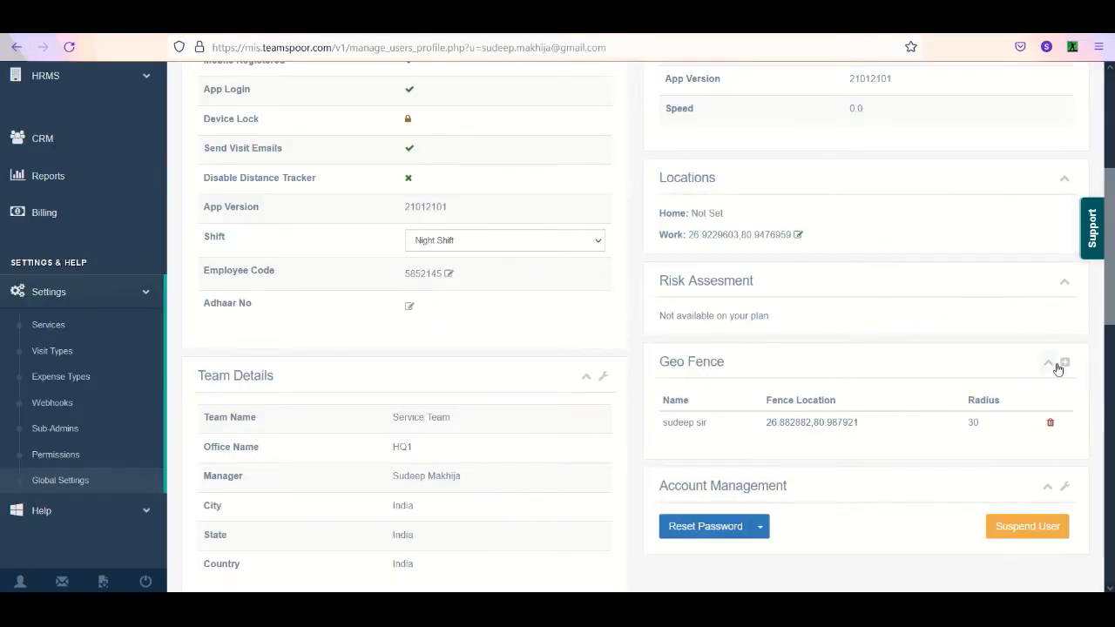
- Reopen the profile's Add Geo Fence form and ready its latitude field for entry
click(1063, 363)
click(388, 180)
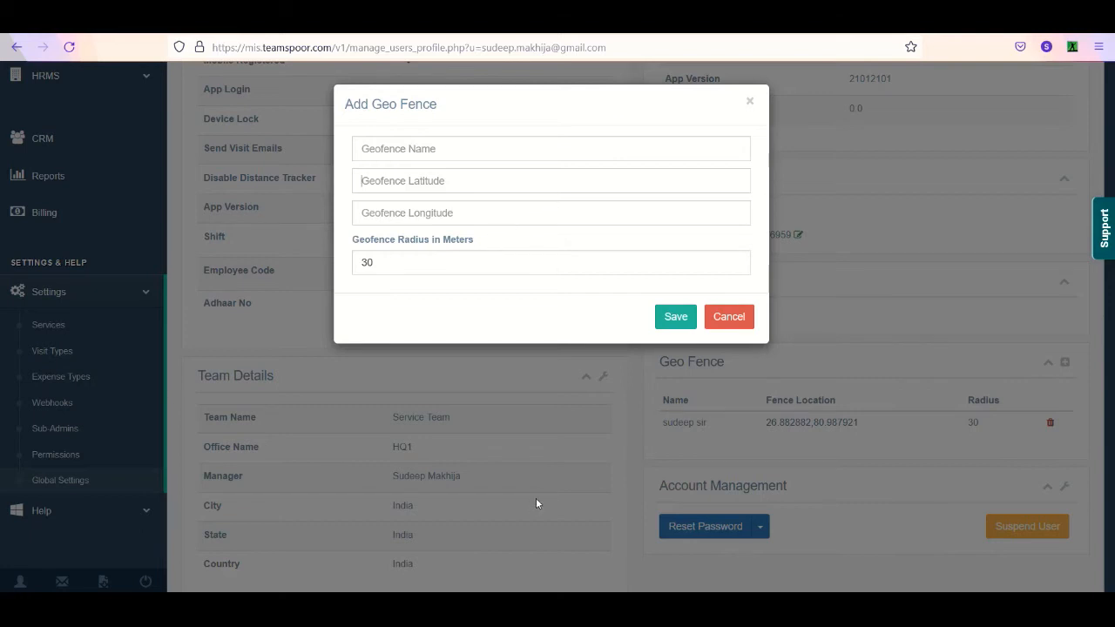
- Cancel the Add Geo Fence form and review the profile's account management options, including account deletion and user suspension
click(737, 320)
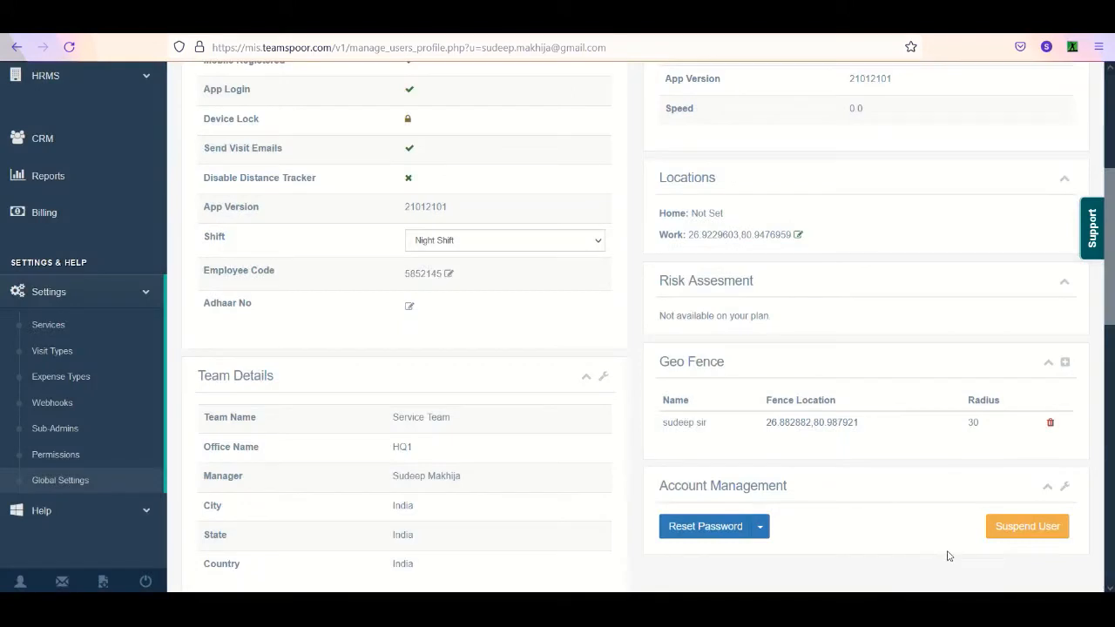
scroll(959, 553, down, 2)
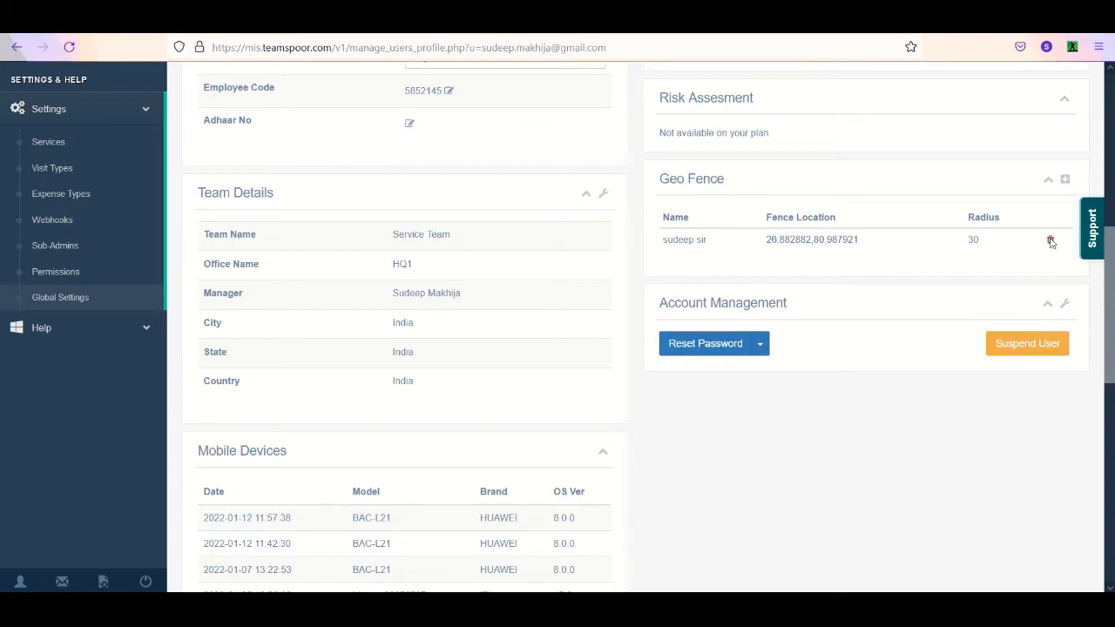
click(1064, 304)
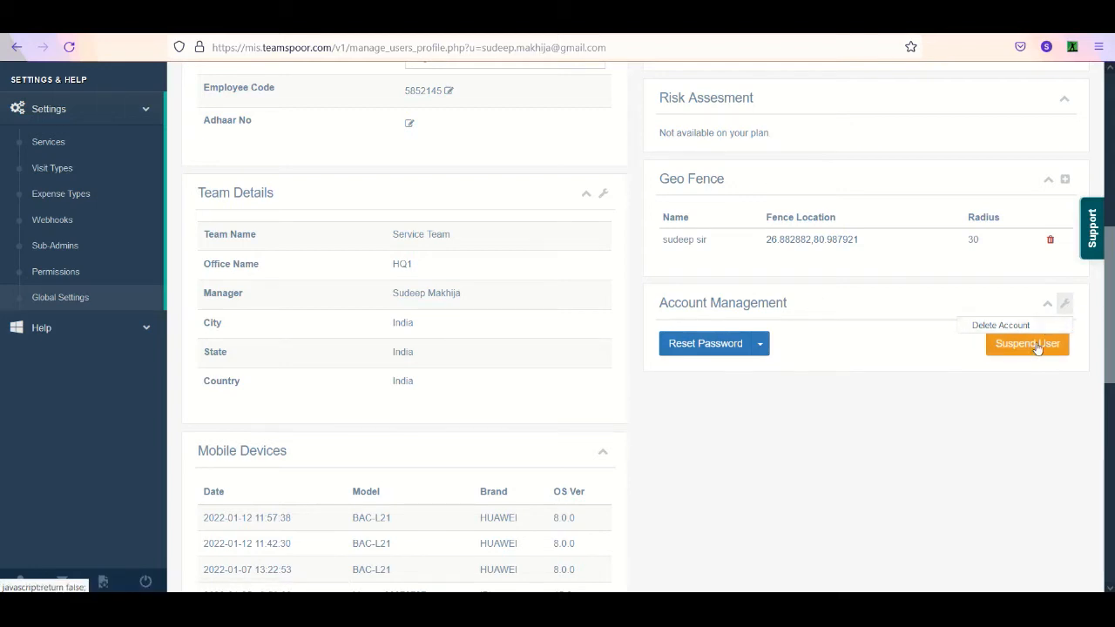
click(1019, 393)
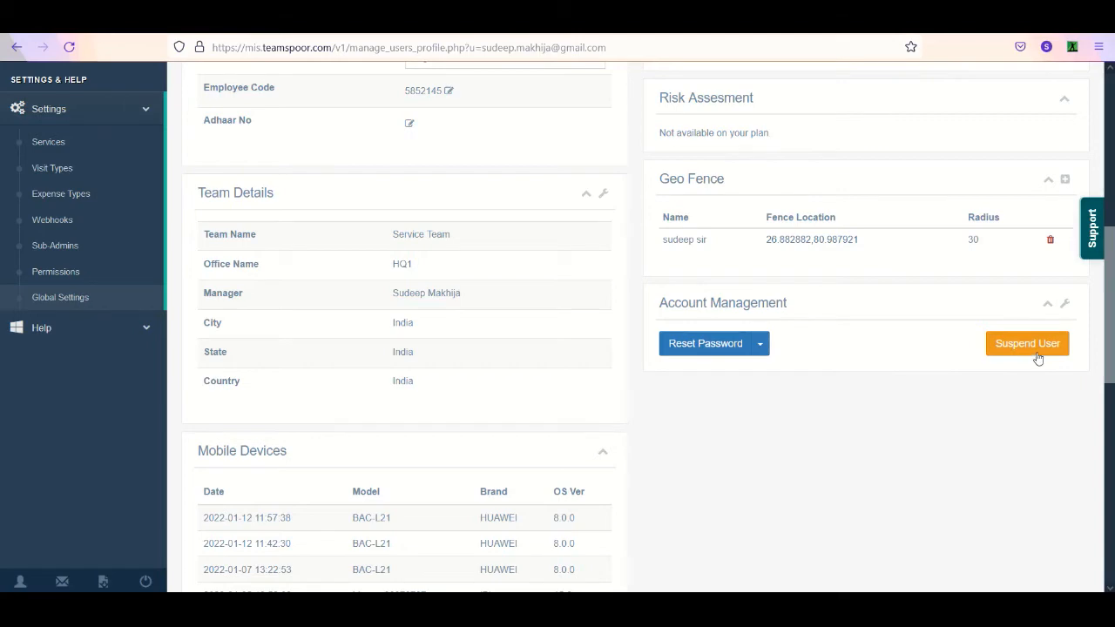
drag(1107, 311, 1107, 189)
scroll(76, 320, down, 2)
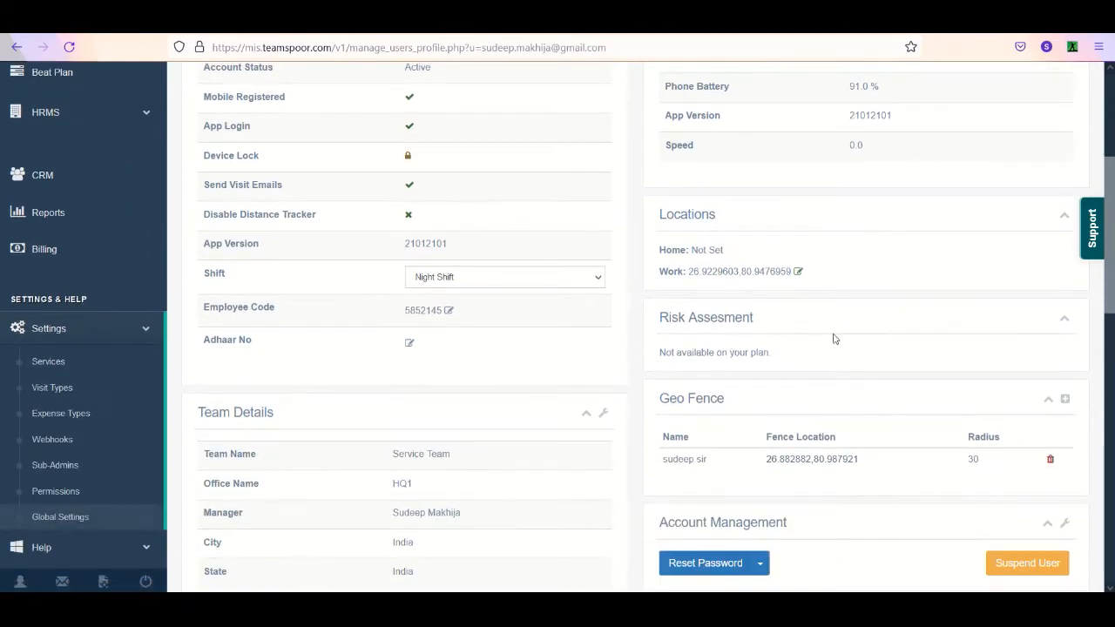
drag(1108, 229, 1107, 149)
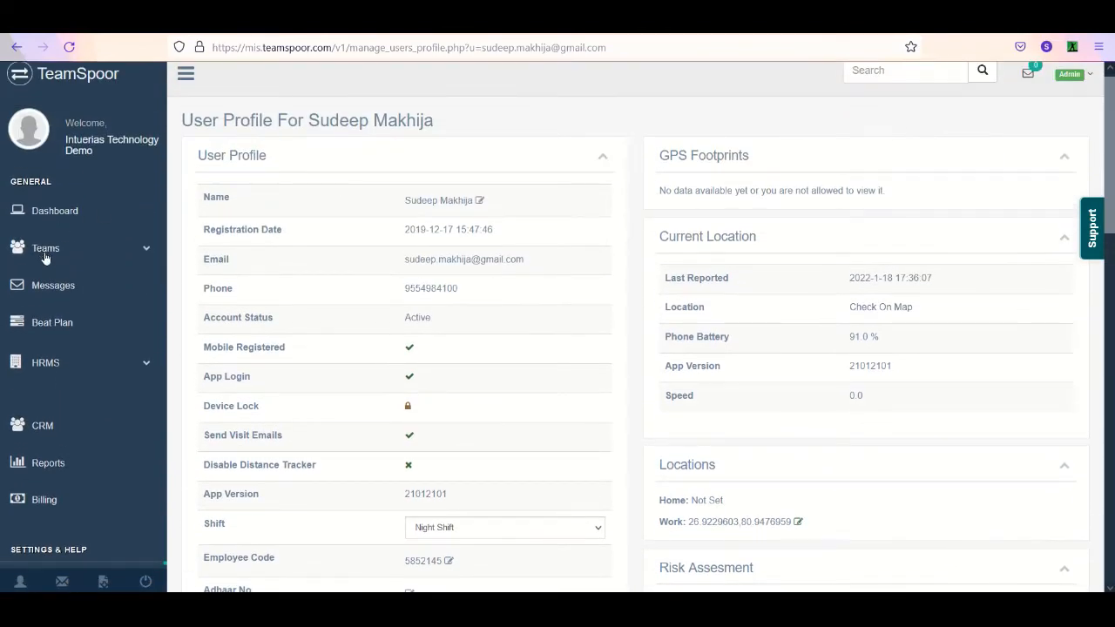
- Start a new message in the messaging section and choose All as its recipient
click(68, 298)
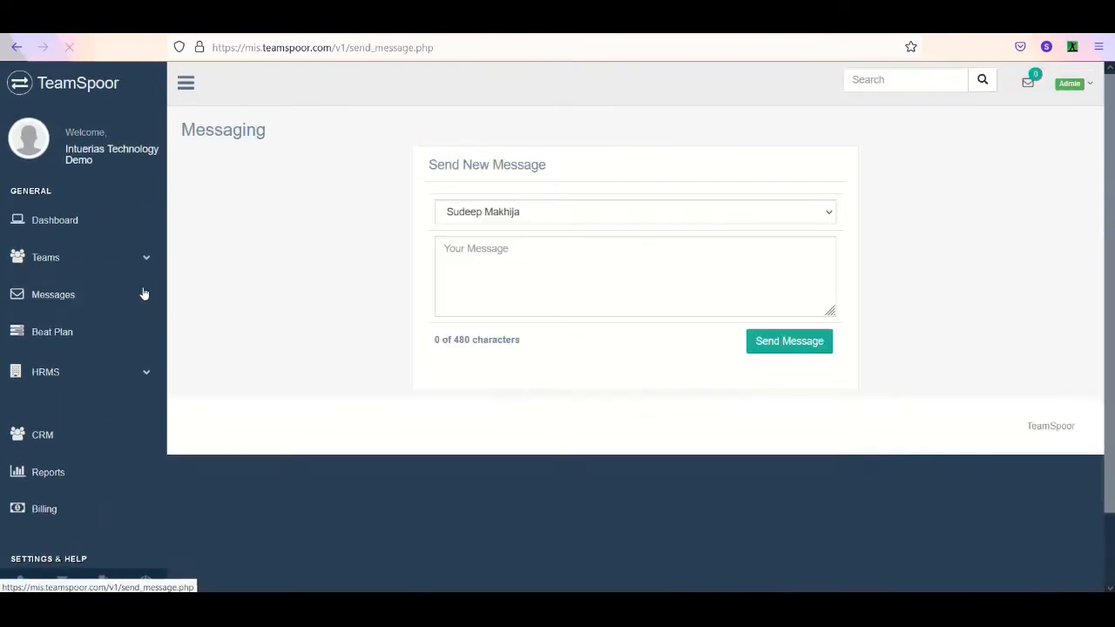
click(511, 211)
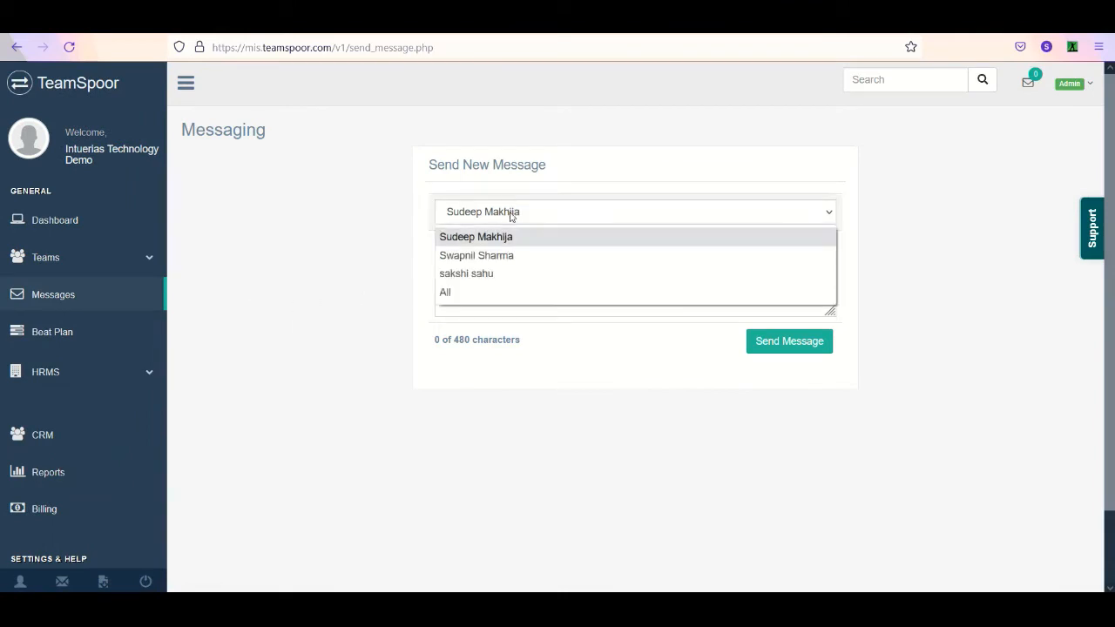
click(489, 294)
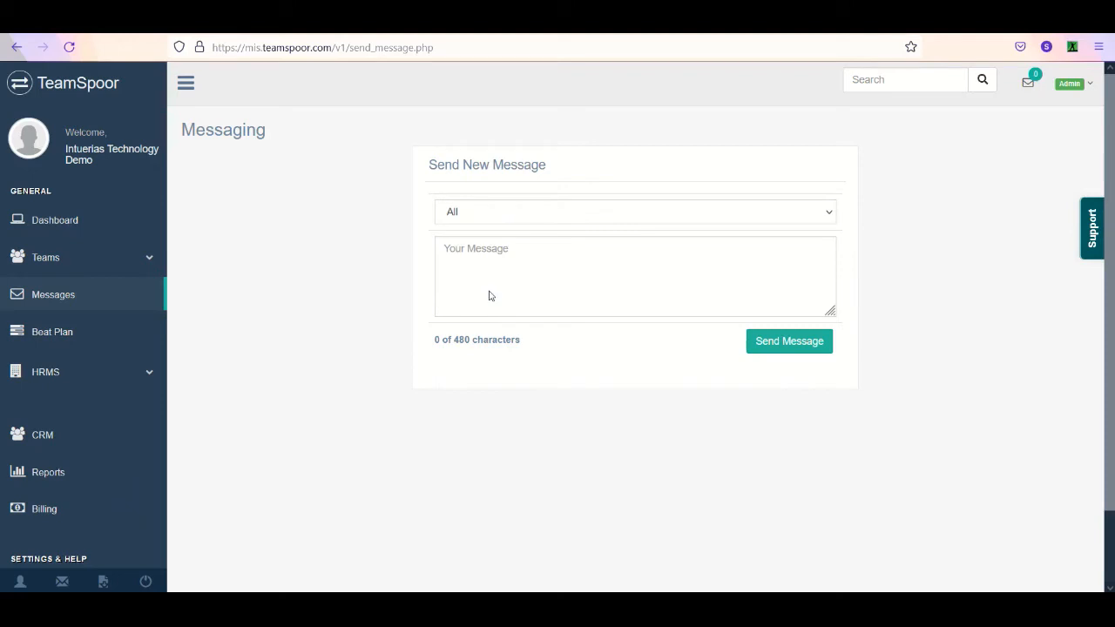
click(489, 289)
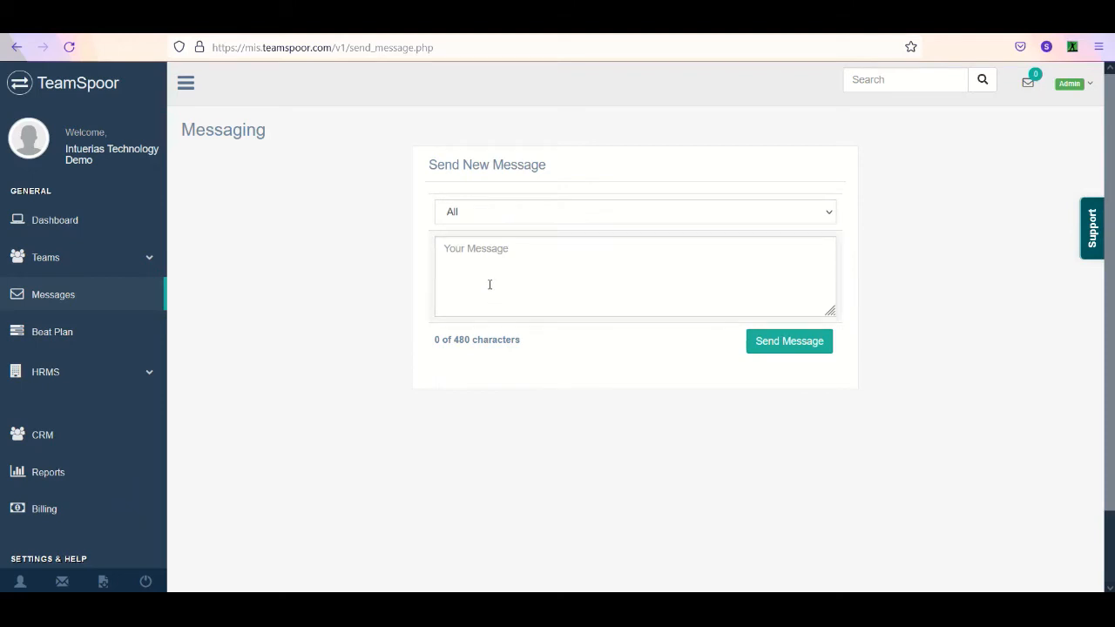
- Change the recipient to the first listed field executive and send the text "test message"
click(505, 216)
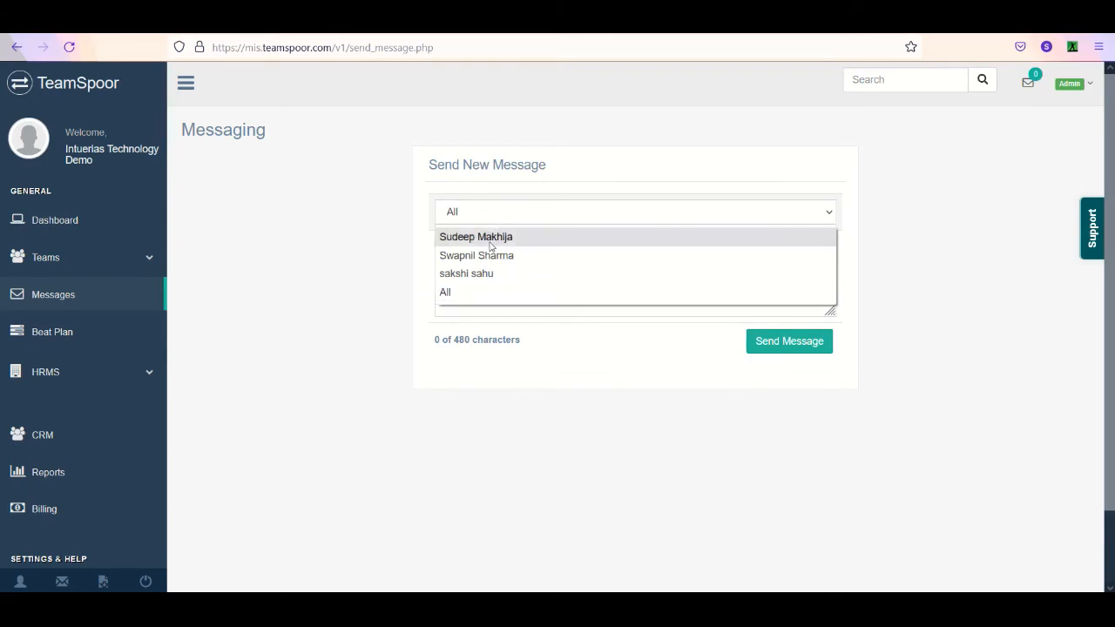
click(494, 238)
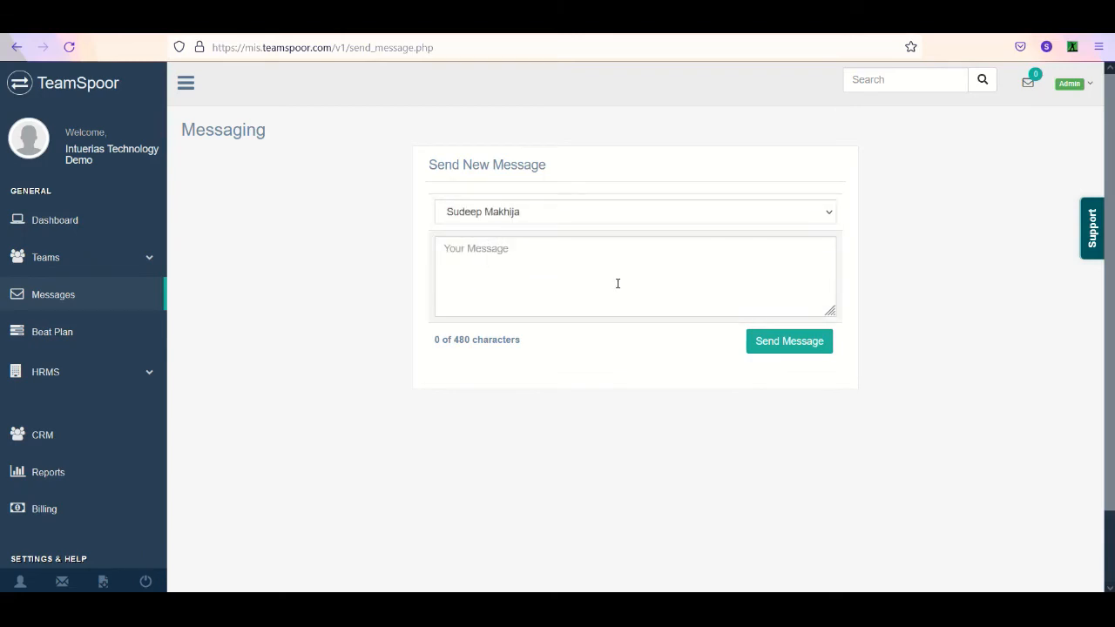
text(test message)
click(794, 351)
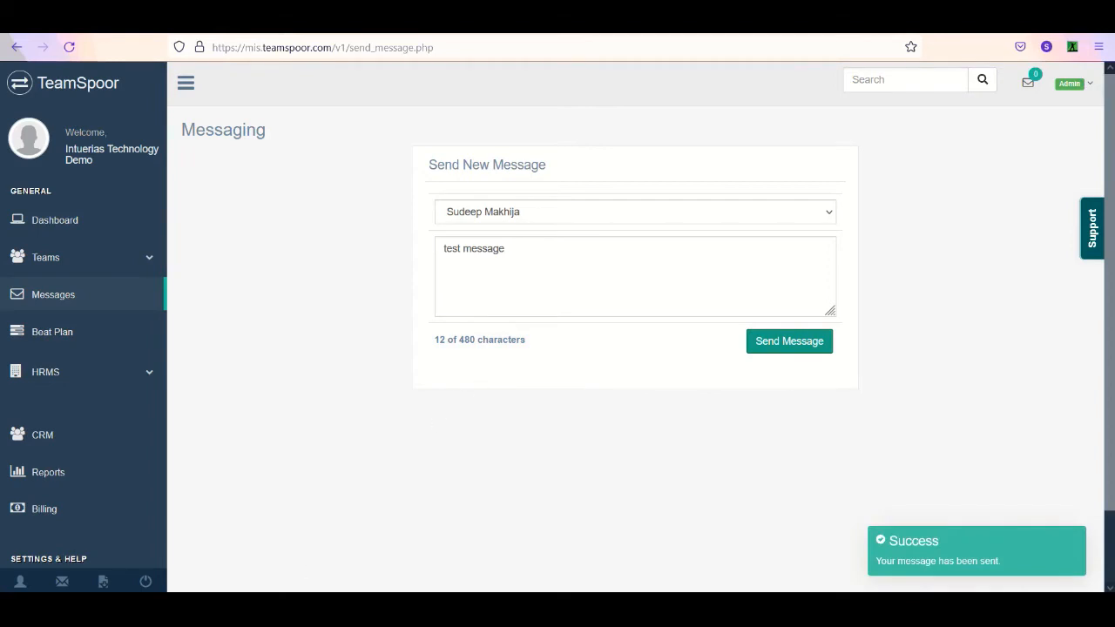
- Switch to the remotely viewed mobile app, check its received messages for the newest one, and return to the web portal
click(452, 552)
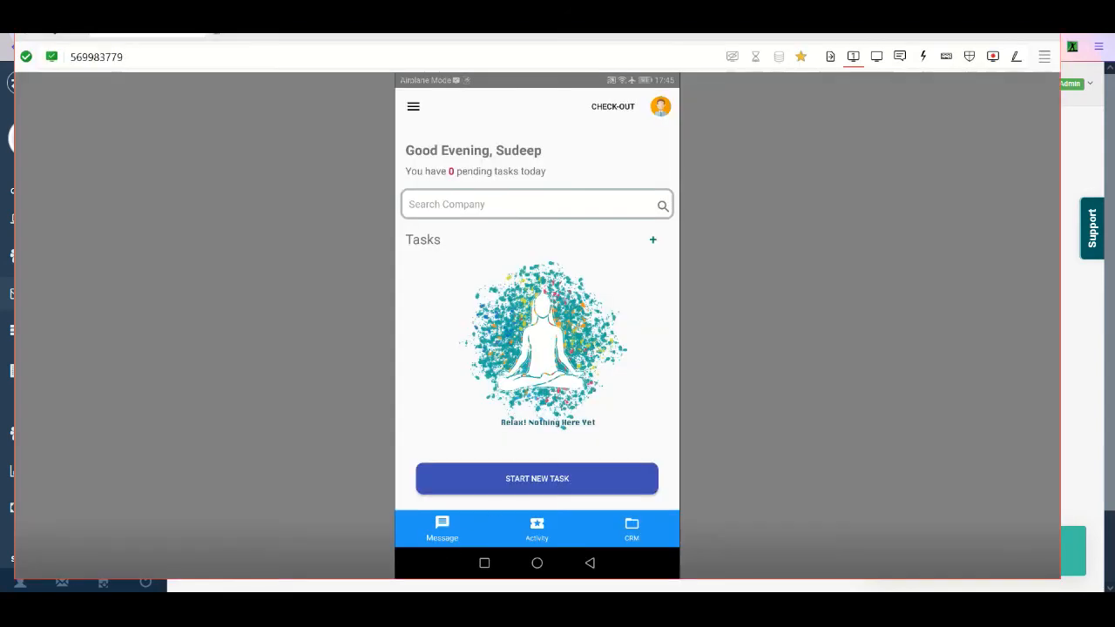
click(443, 530)
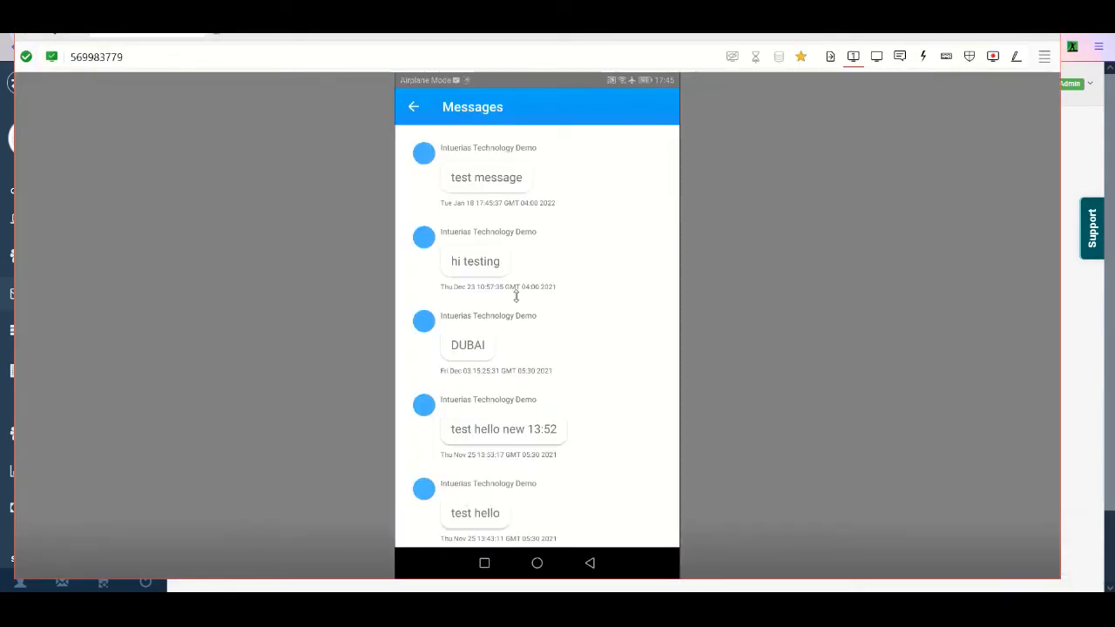
drag(444, 211, 523, 203)
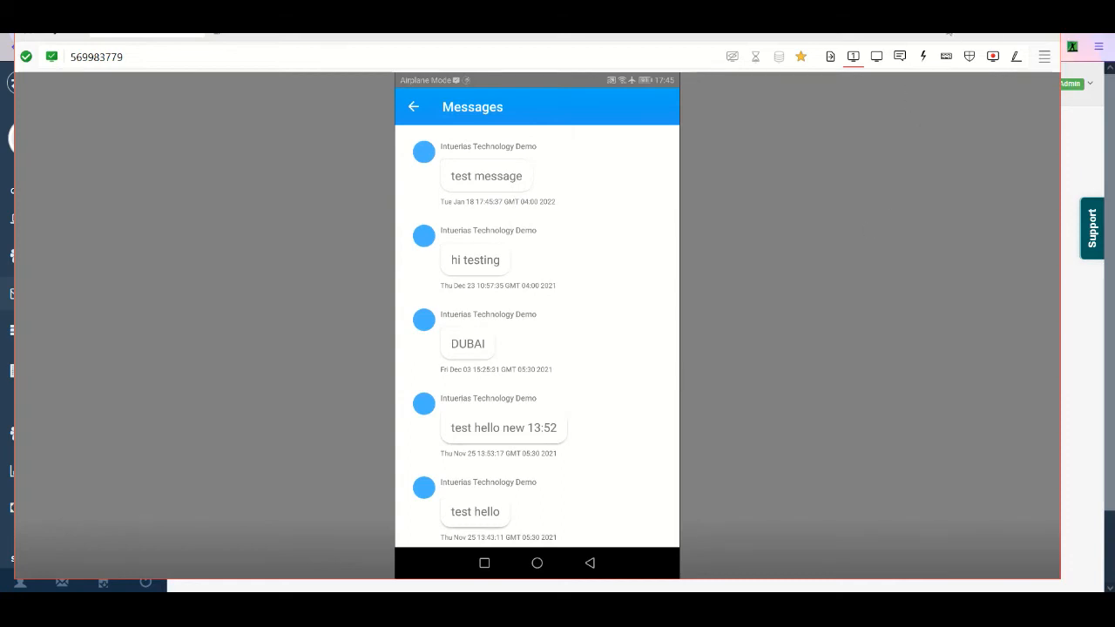
click(982, 36)
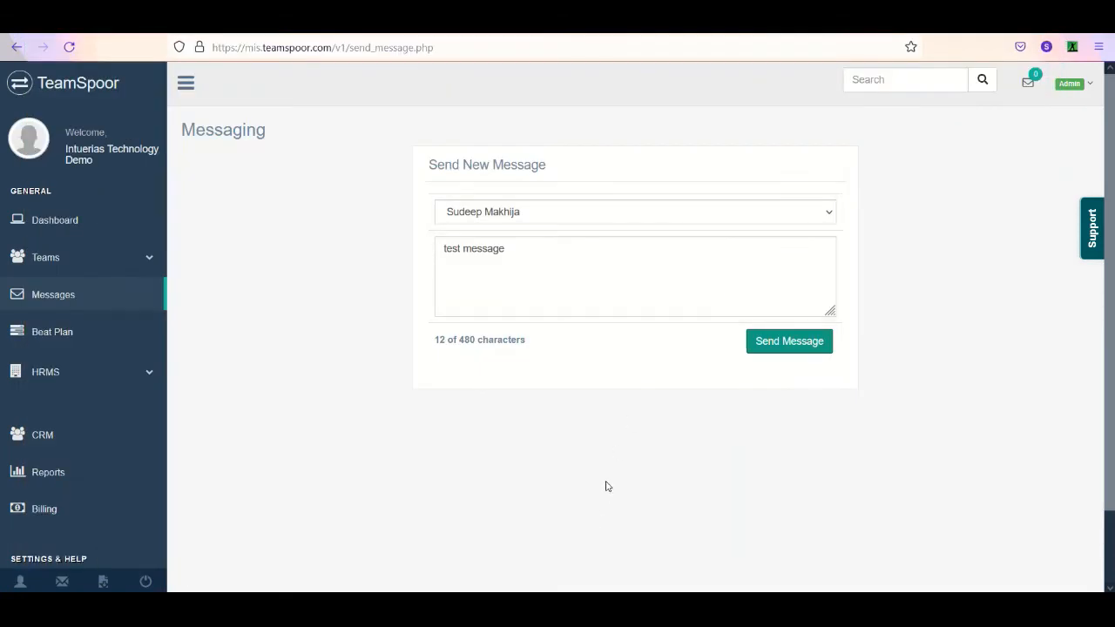
- Open the Beat Plan page and assign the new route halt to the first listed field executive
scroll(288, 438, down, 2)
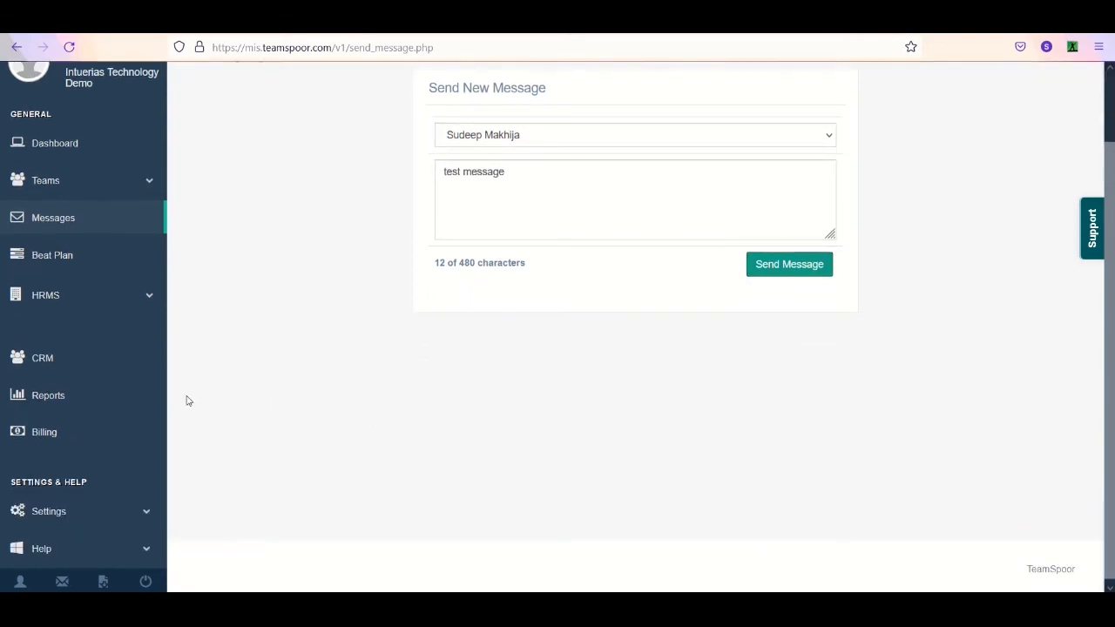
click(101, 264)
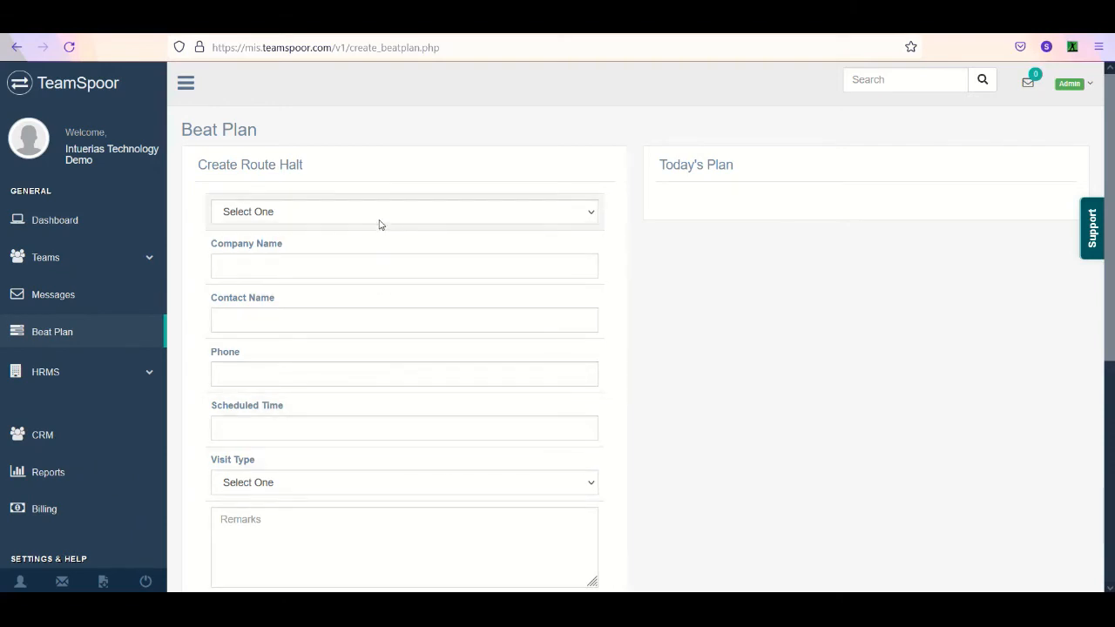
scroll(636, 541, down, 1)
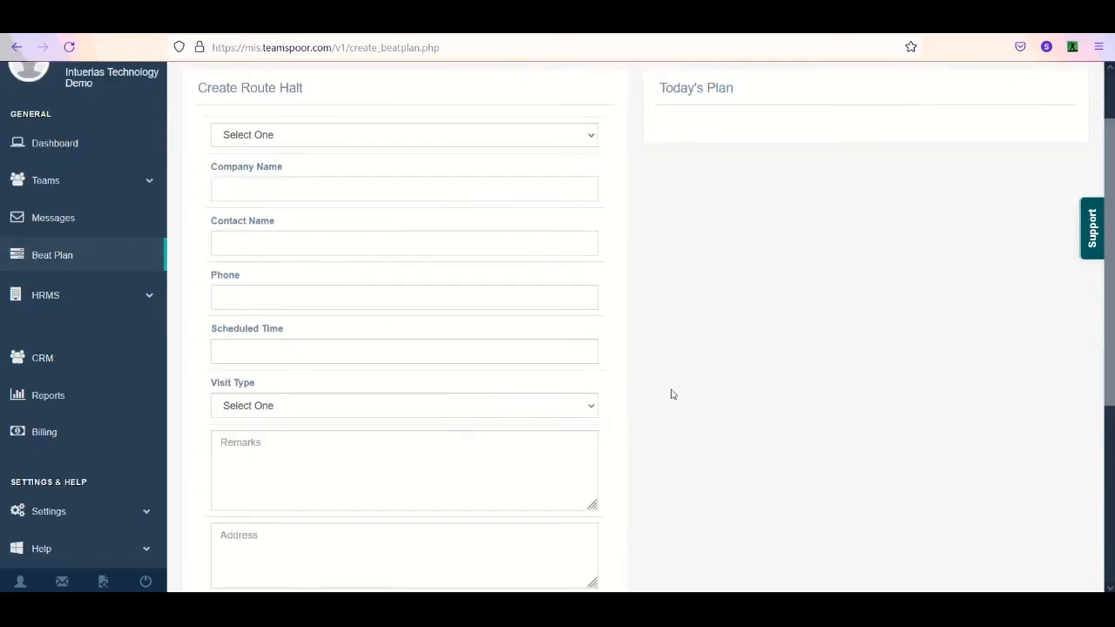
click(452, 141)
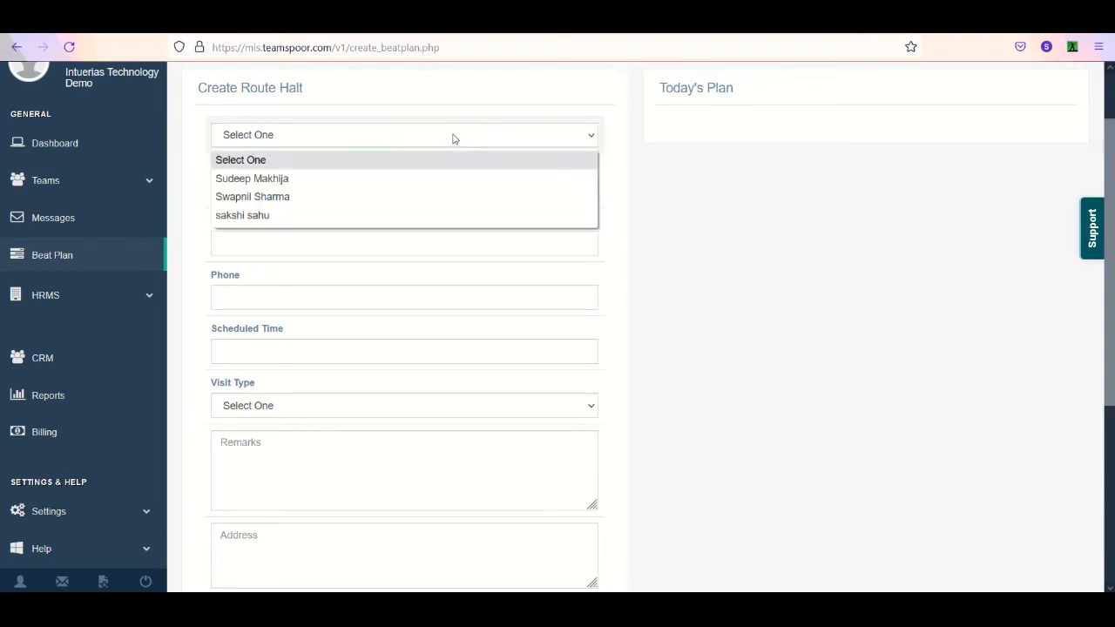
click(428, 179)
- Try hamilton as the halt's company name, replace it with bata, and choose the suggested company Bata Footwear
click(413, 184)
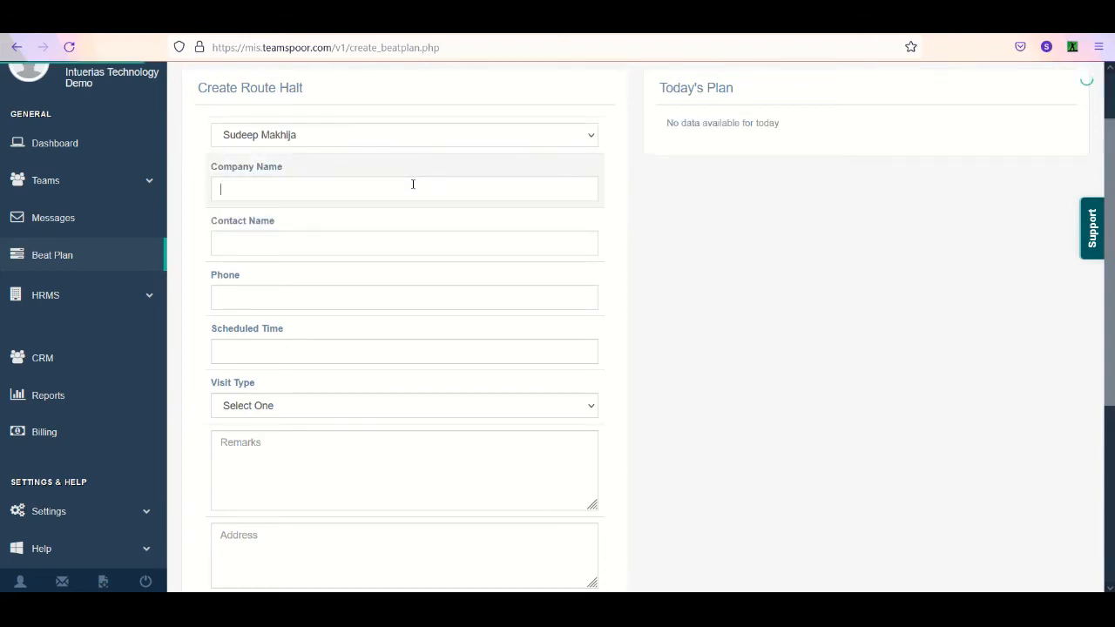
text(hamilton)
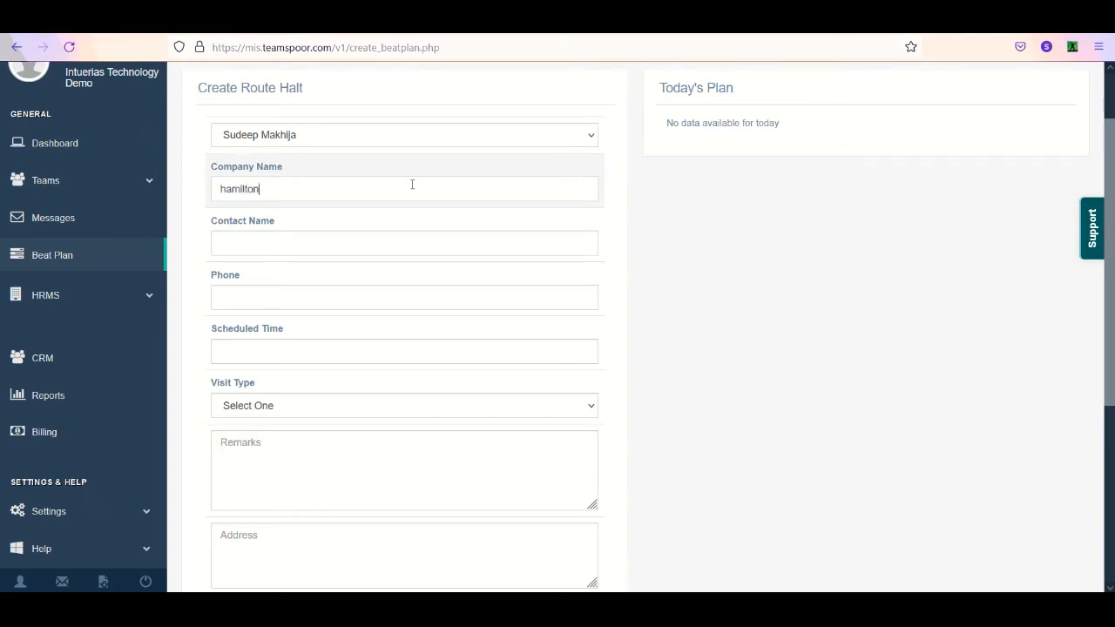
key(BackSpace)
key(BackSpace)
key(BackSpace)
key(BackSpace)
key(BackSpace)
key(BackSpace)
key(BackSpace)
key(BackSpace)
text(bata)
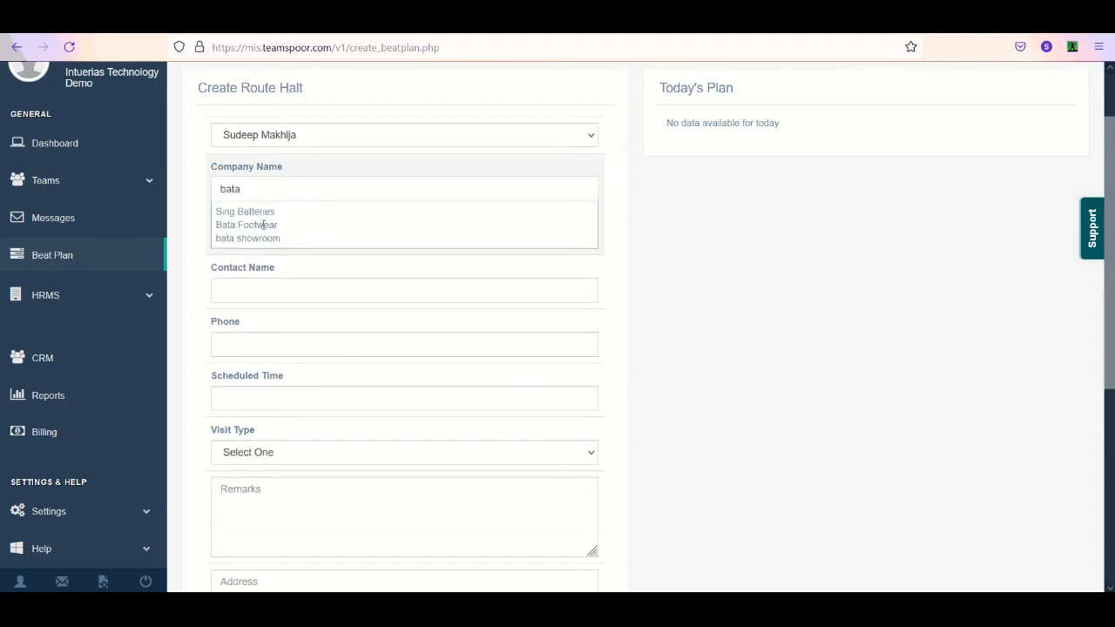
click(264, 225)
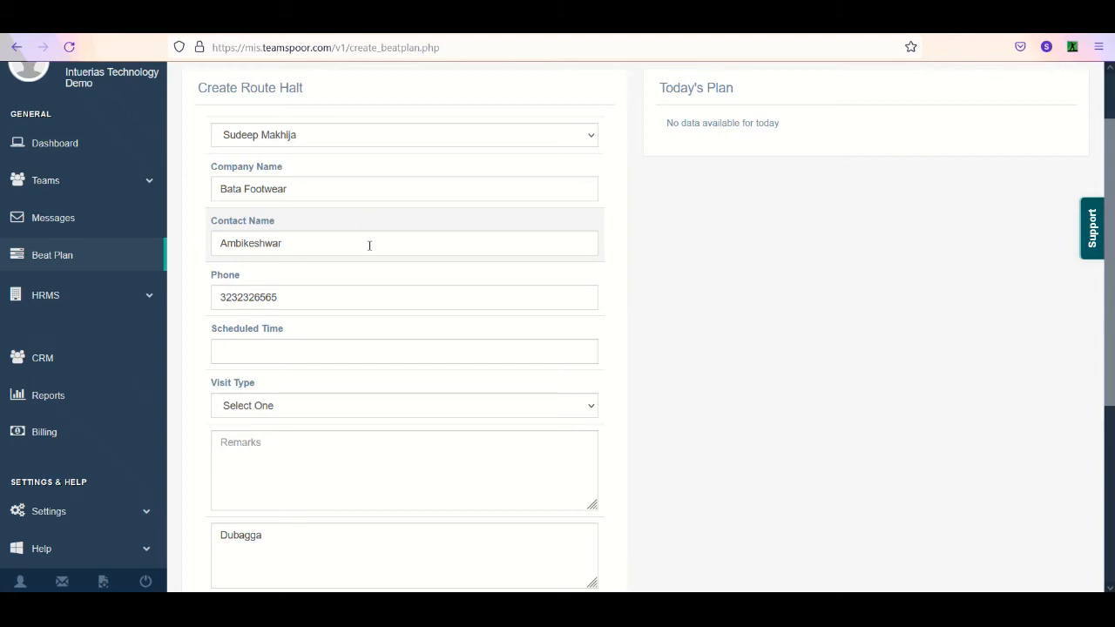
click(331, 352)
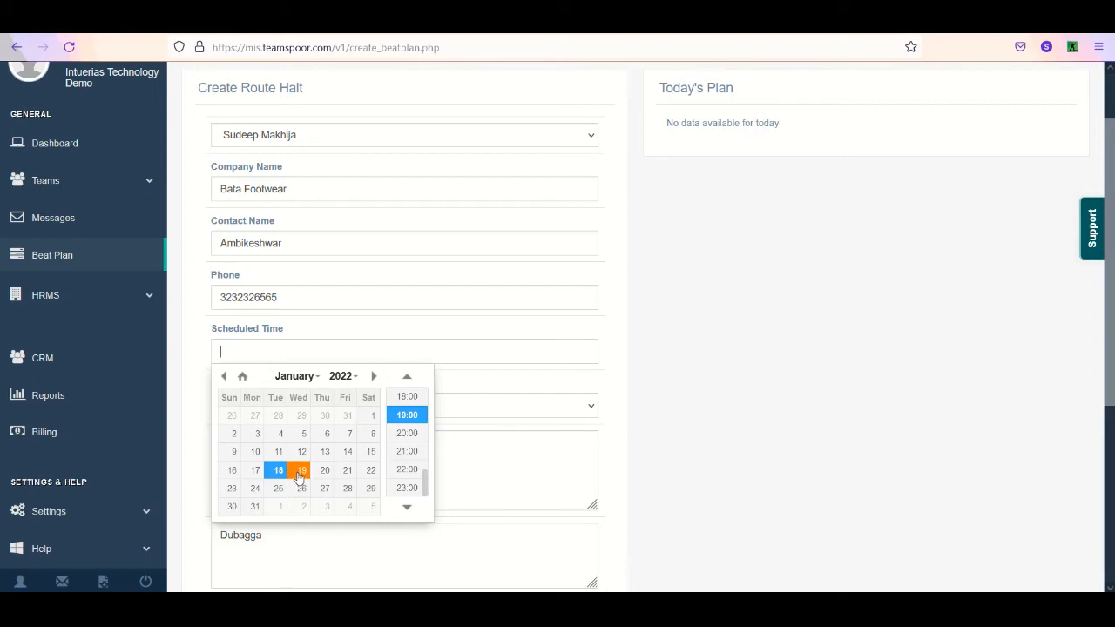
click(280, 475)
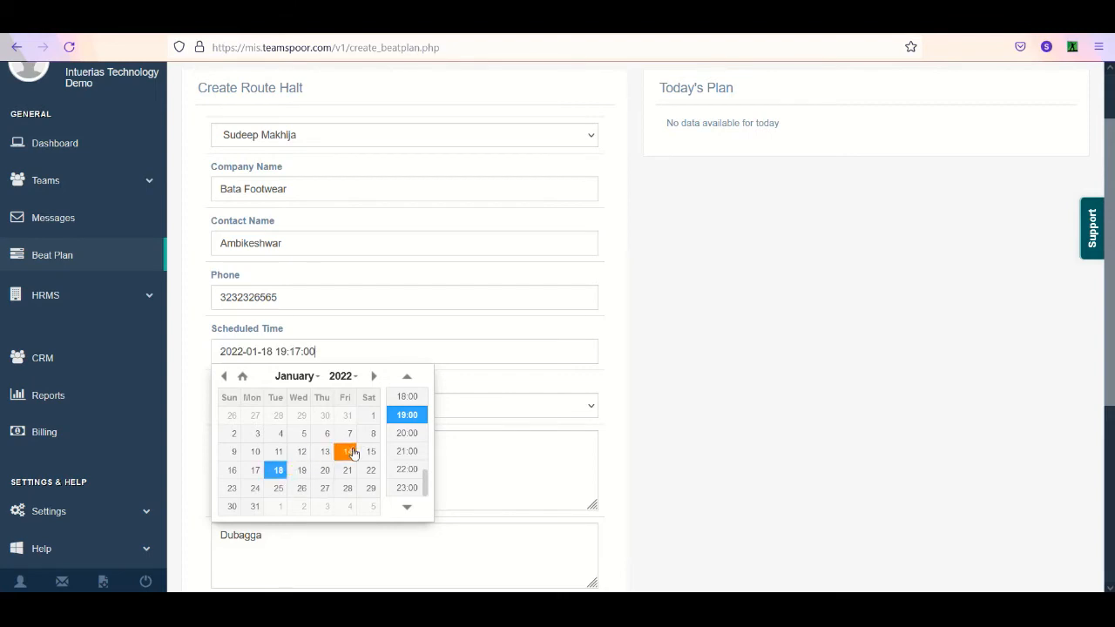
scroll(411, 433, up, 1)
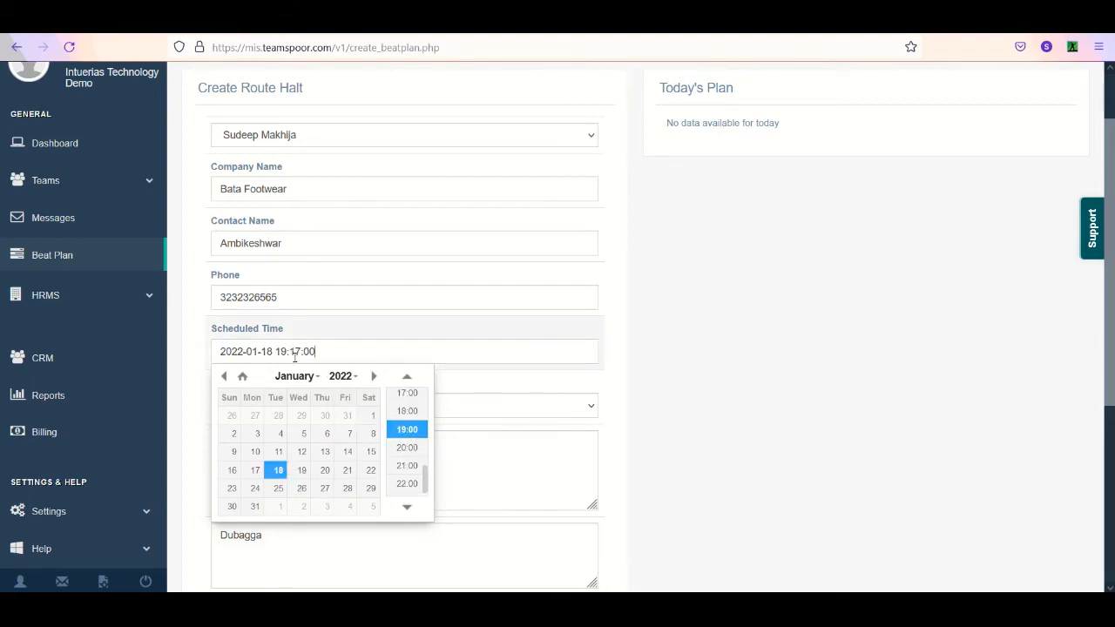
click(411, 353)
- Set the halt's visit type to Payment Collection and enter "test" as the remark
click(384, 408)
click(384, 411)
click(336, 418)
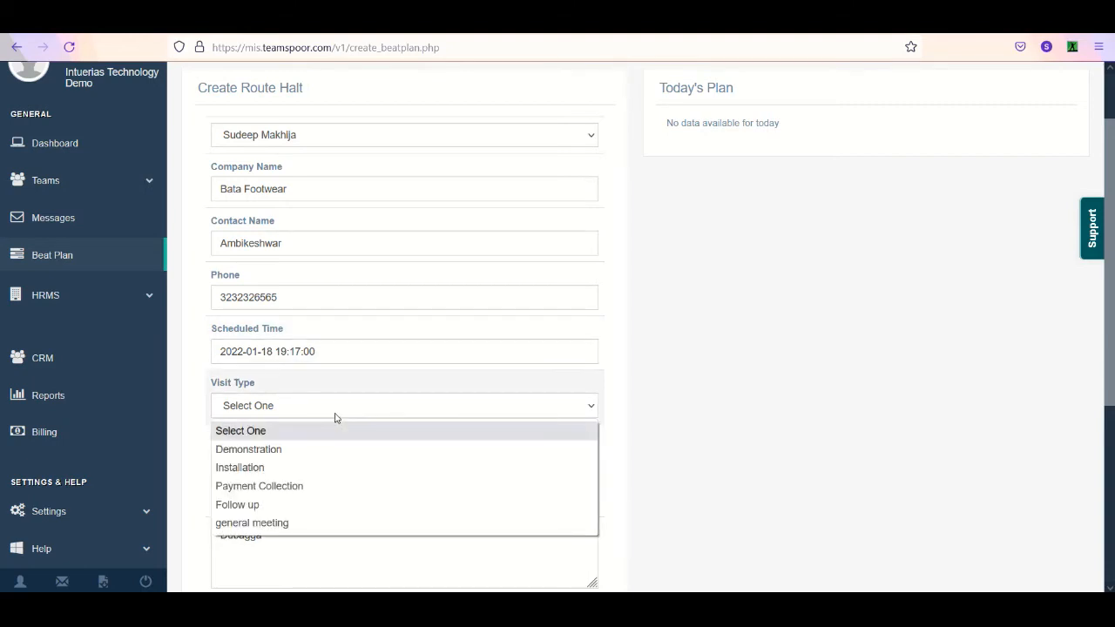
click(305, 488)
scroll(308, 477, up, 2)
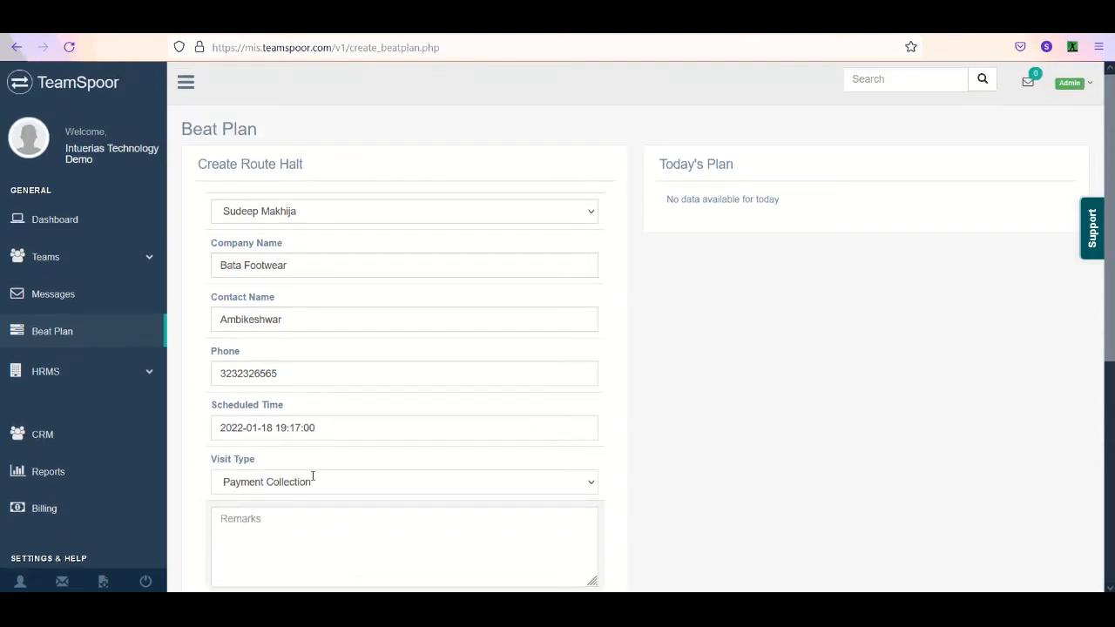
text(test)
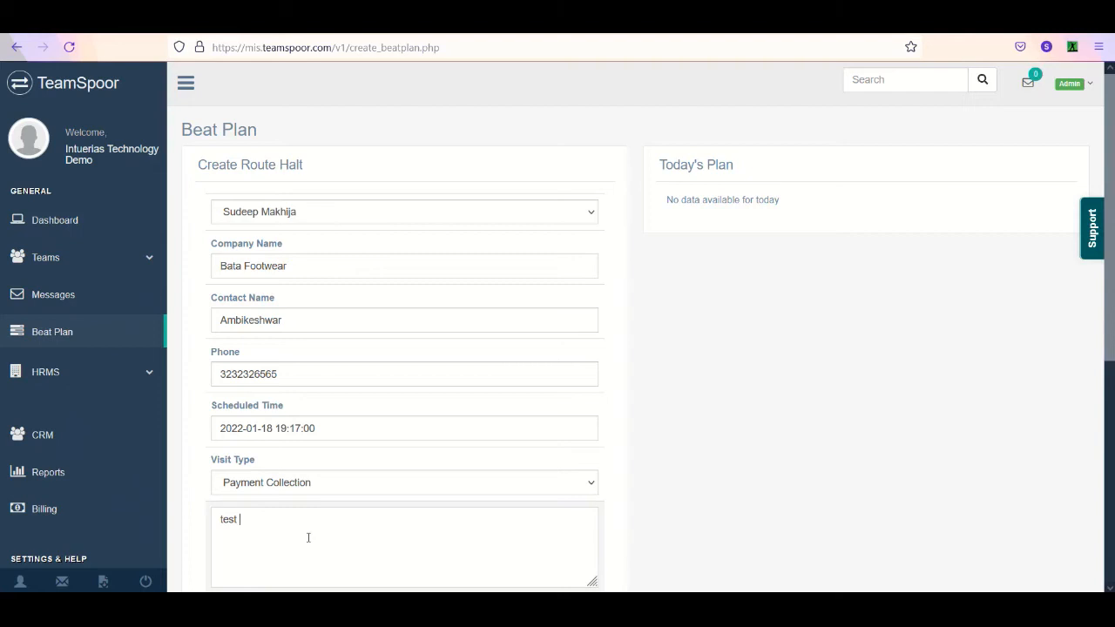
- Review the halt's prefilled address, the optional latitude and longitude fields, and the options for saving the halt and sending the plan
scroll(426, 440, down, 5)
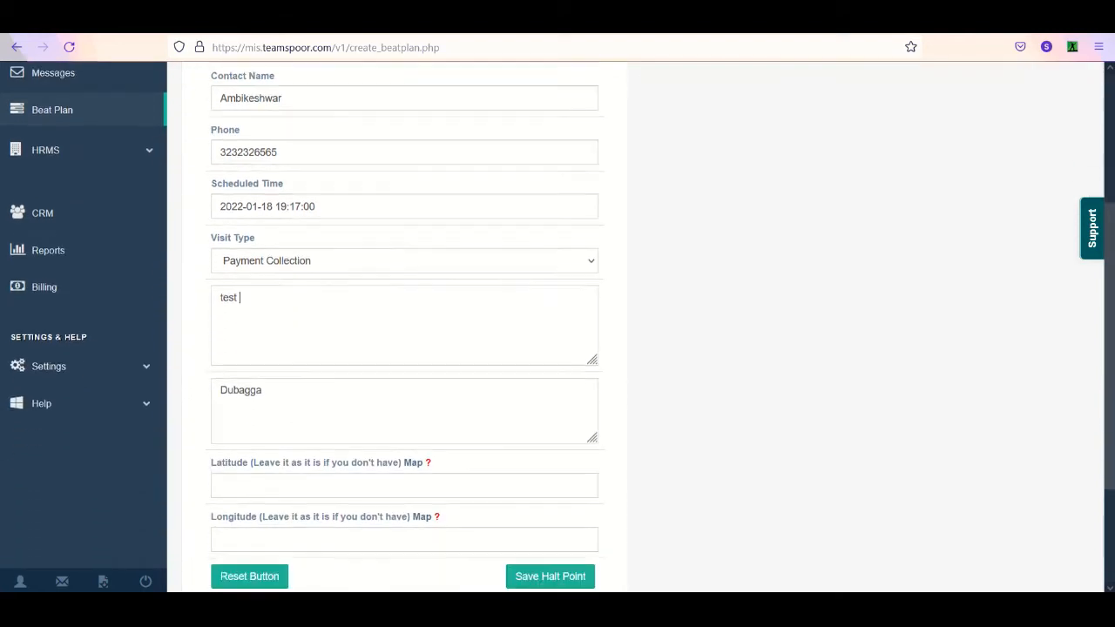
triple_click(447, 389)
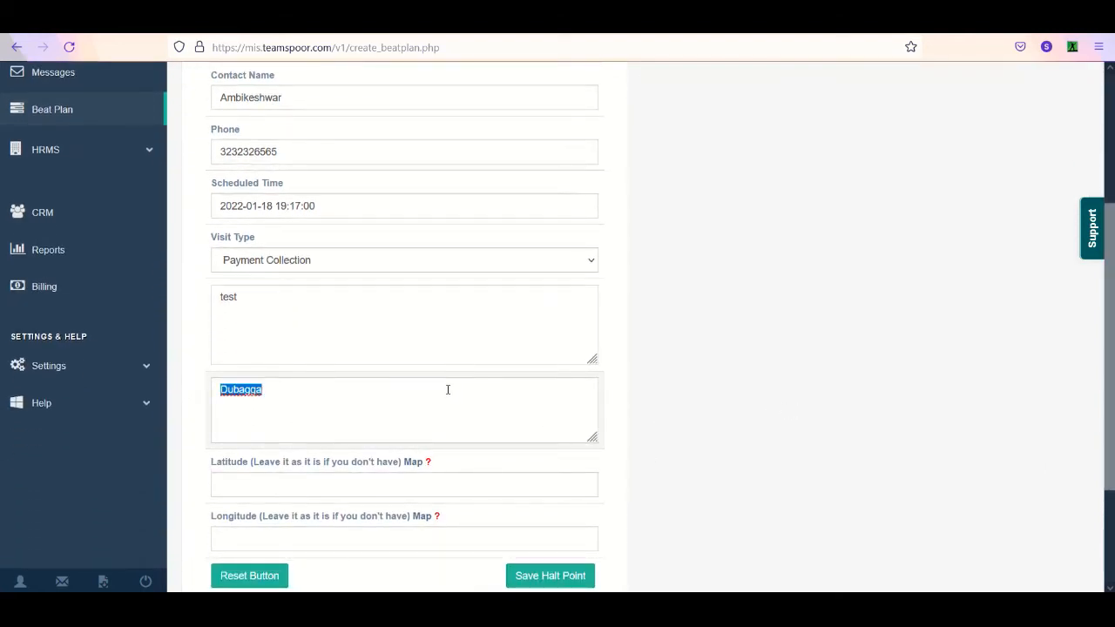
scroll(487, 390, down, 2)
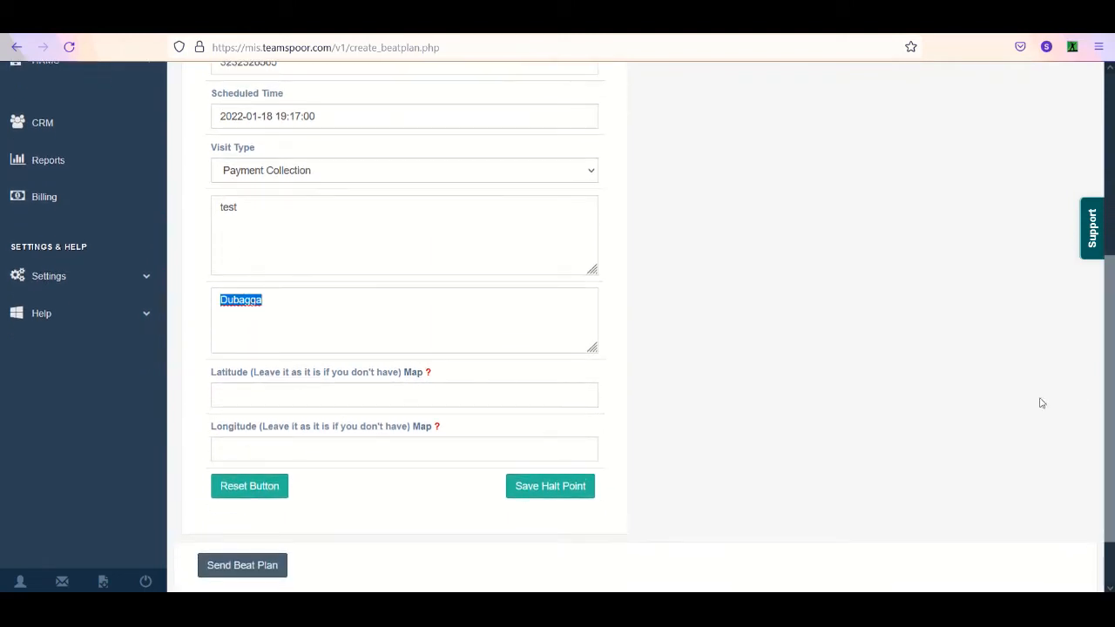
scroll(299, 373, up, 3)
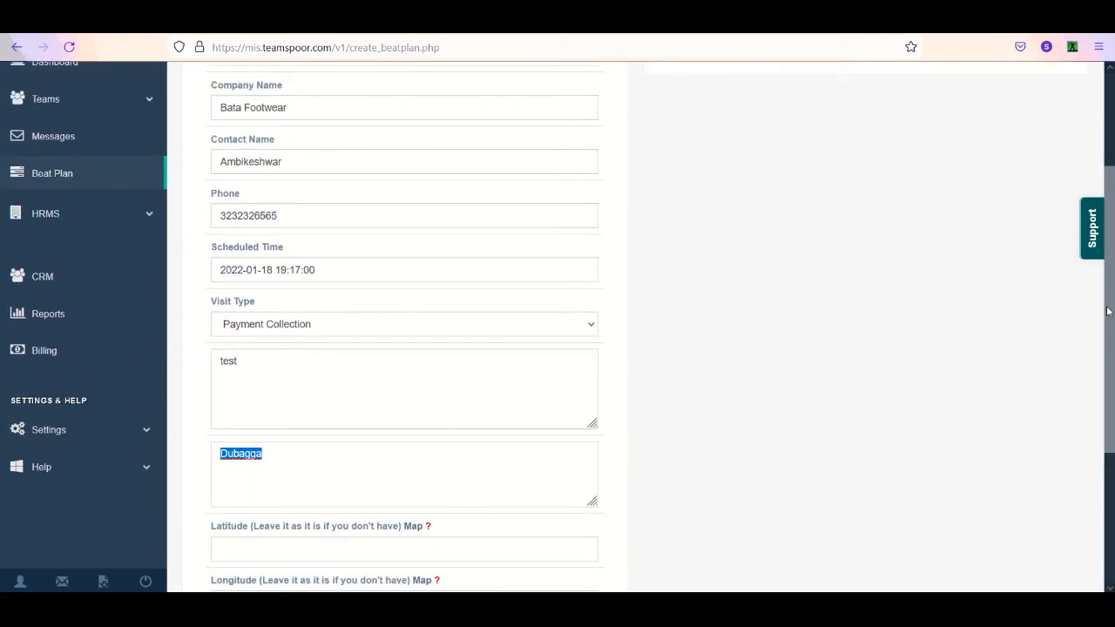
- Save the Bata Footwear halt point and check it in today's plan
drag(1110, 338, 1110, 456)
click(569, 428)
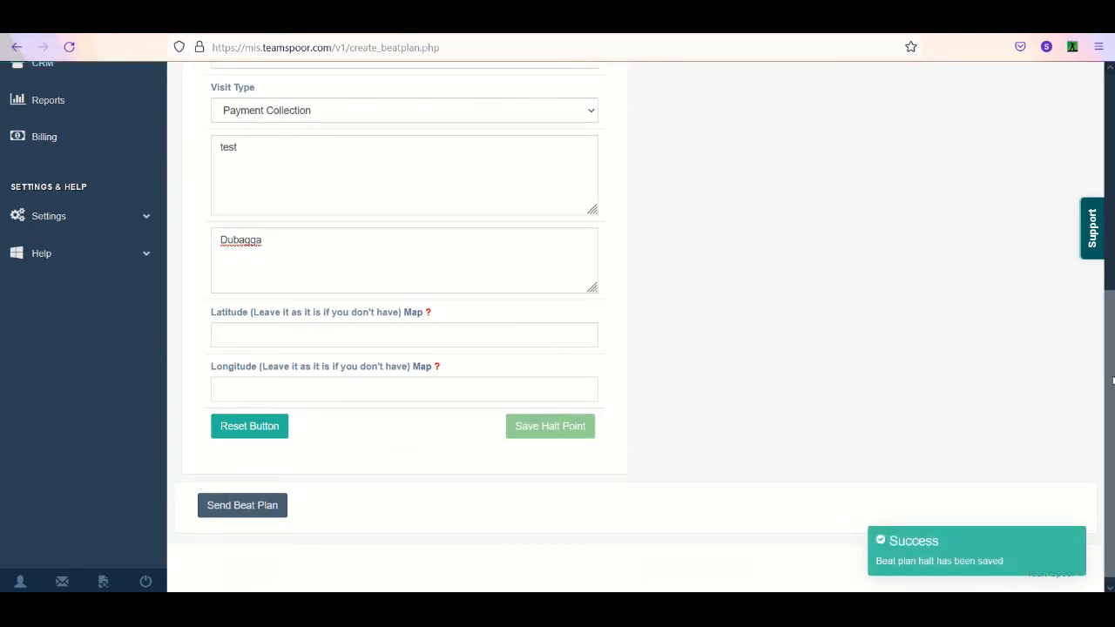
drag(1111, 358, 1105, 228)
scroll(381, 241, up, 2)
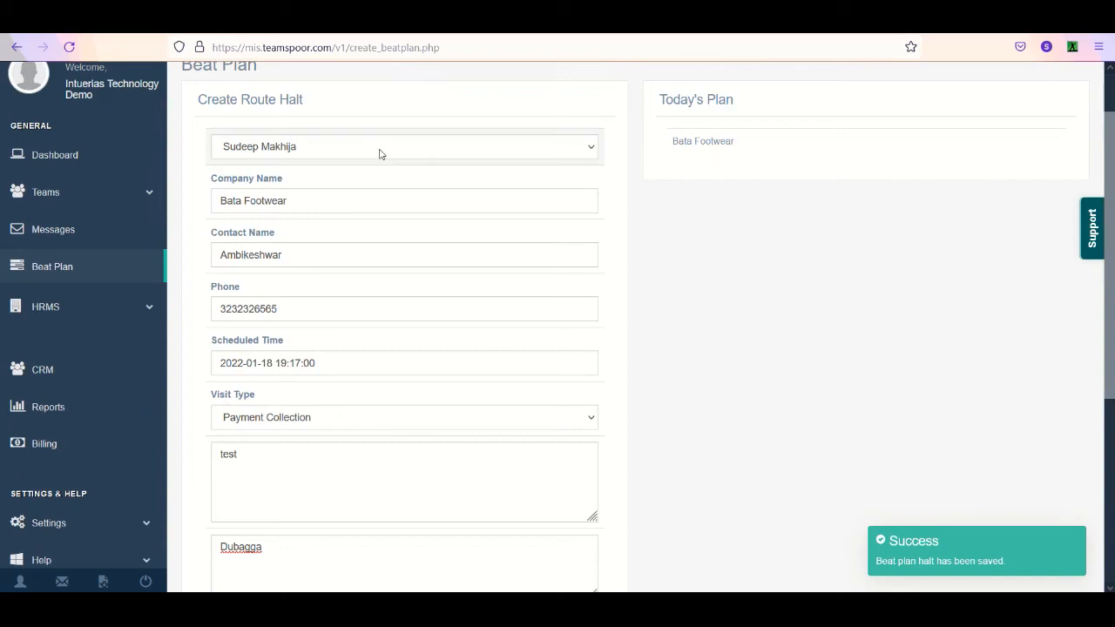
- Check the available executives, keep the current one selected, and send the beat plan
key(XF86MonBrightnessUp)
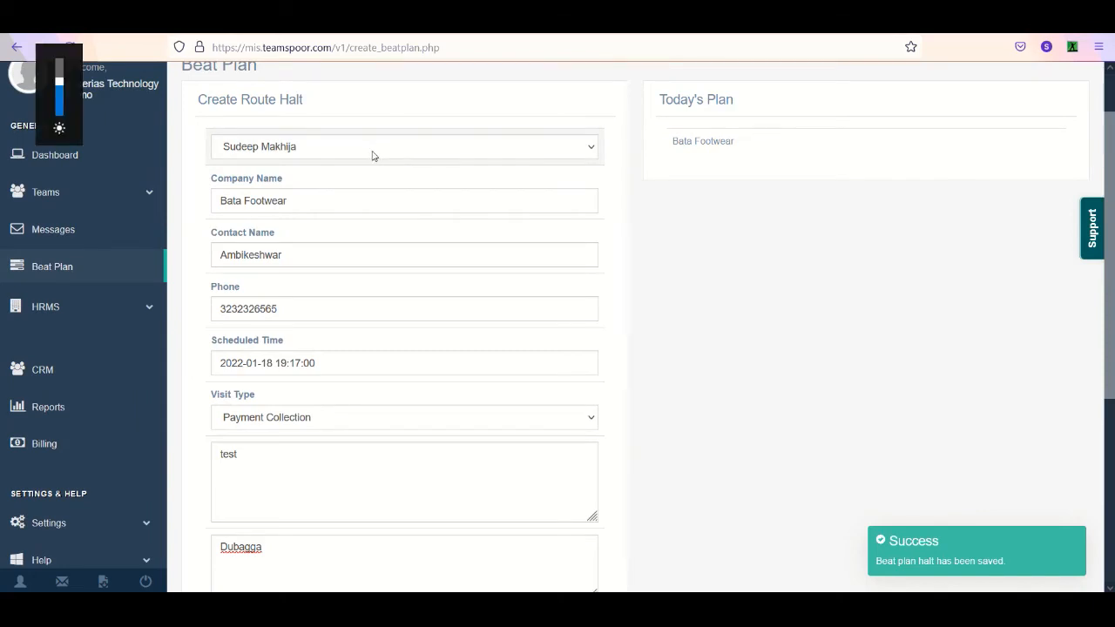
click(370, 155)
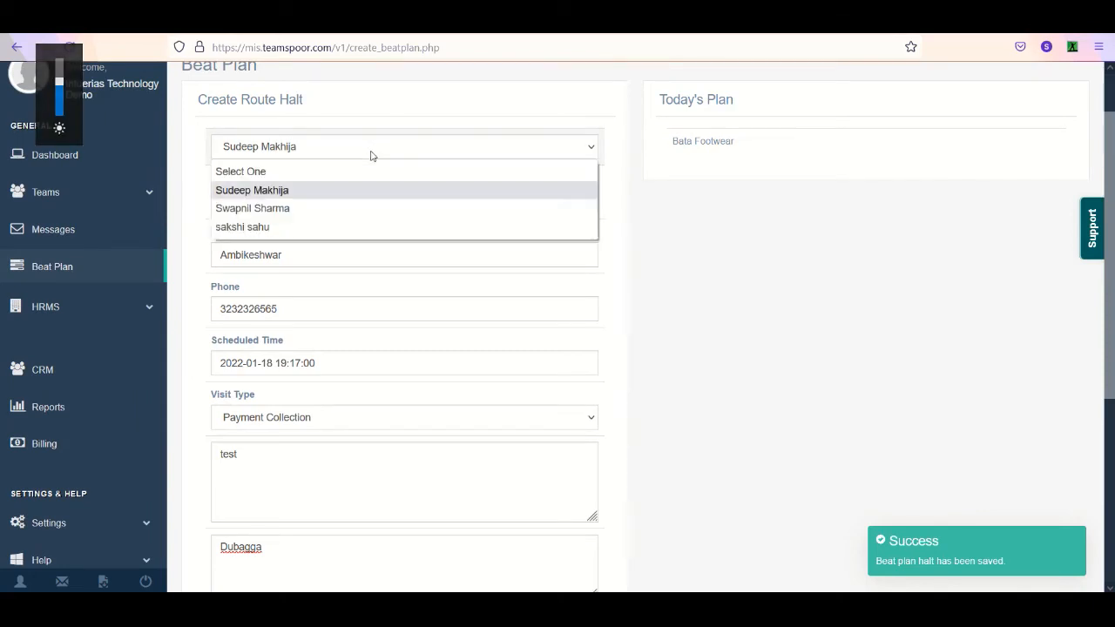
click(654, 231)
scroll(749, 435, down, 5)
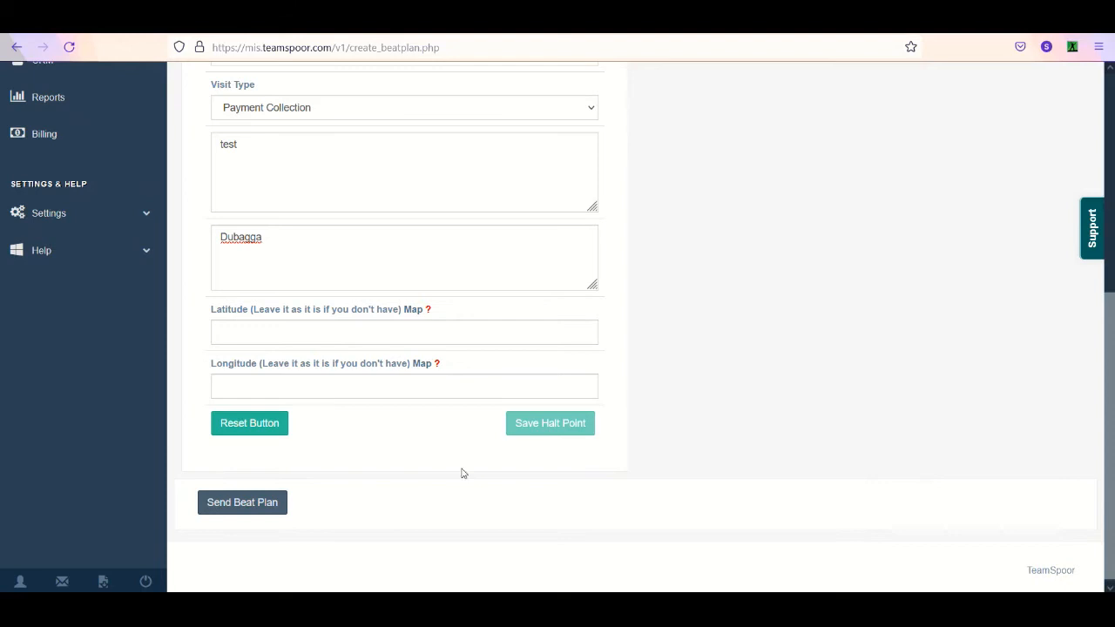
click(249, 505)
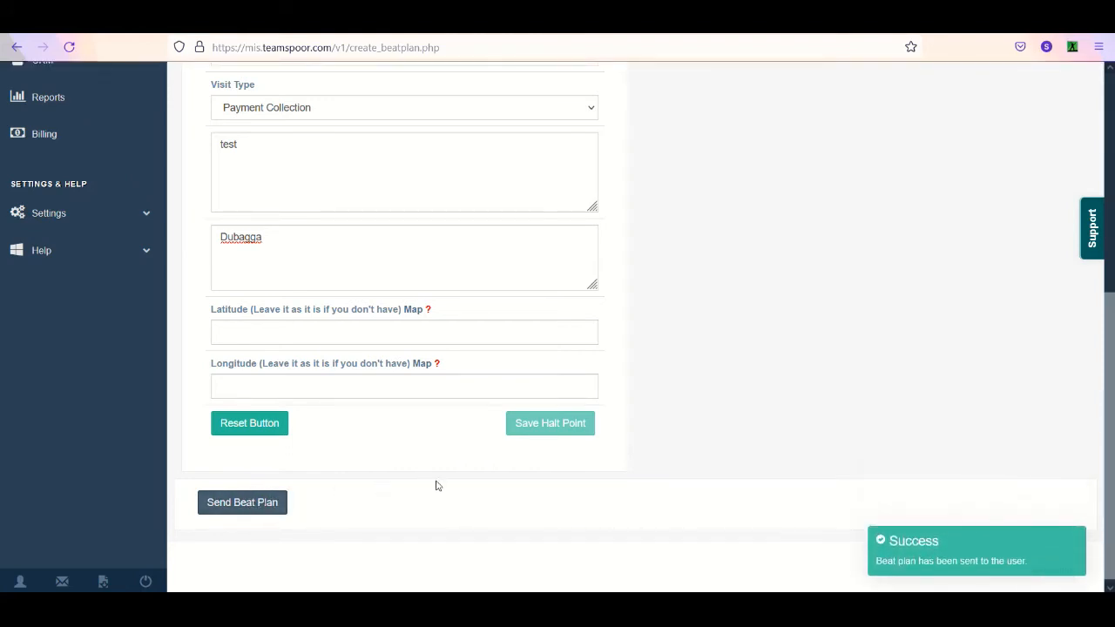
- Switch to the AnyDesk phone session and refresh the executive's tasks in the mobile app
mouse_move(994, 539)
mouse_move(423, 588)
click(450, 566)
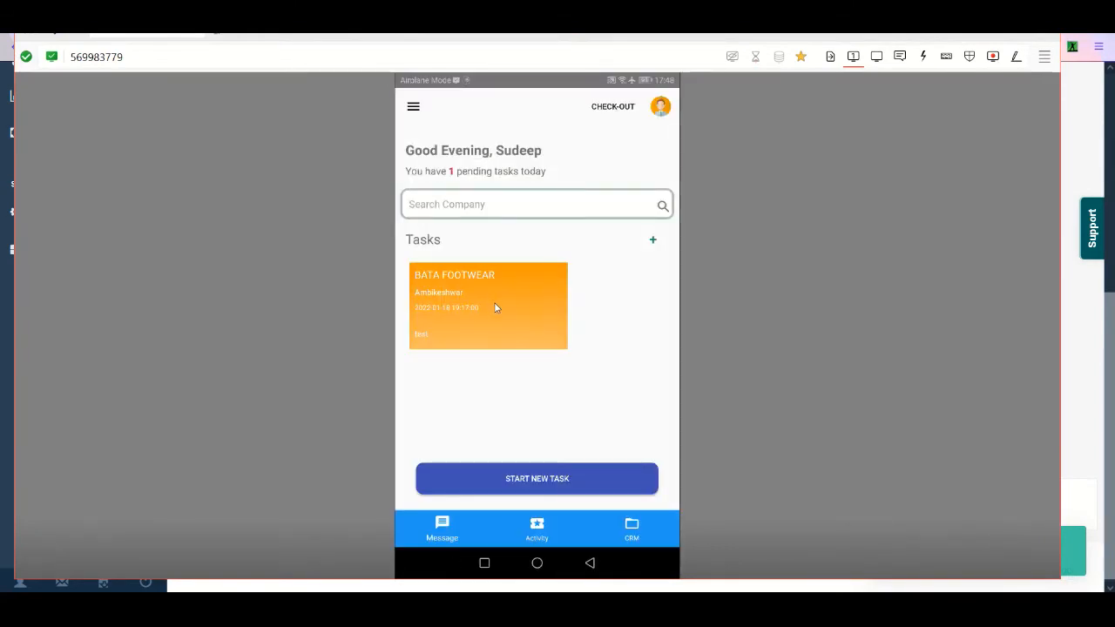
click(452, 321)
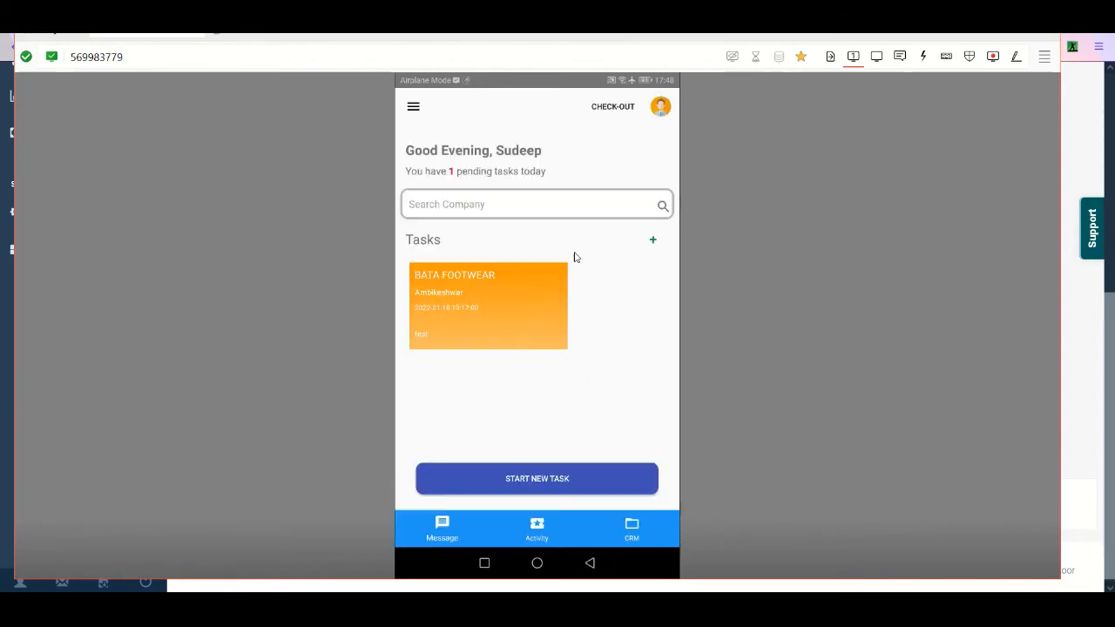
click(414, 108)
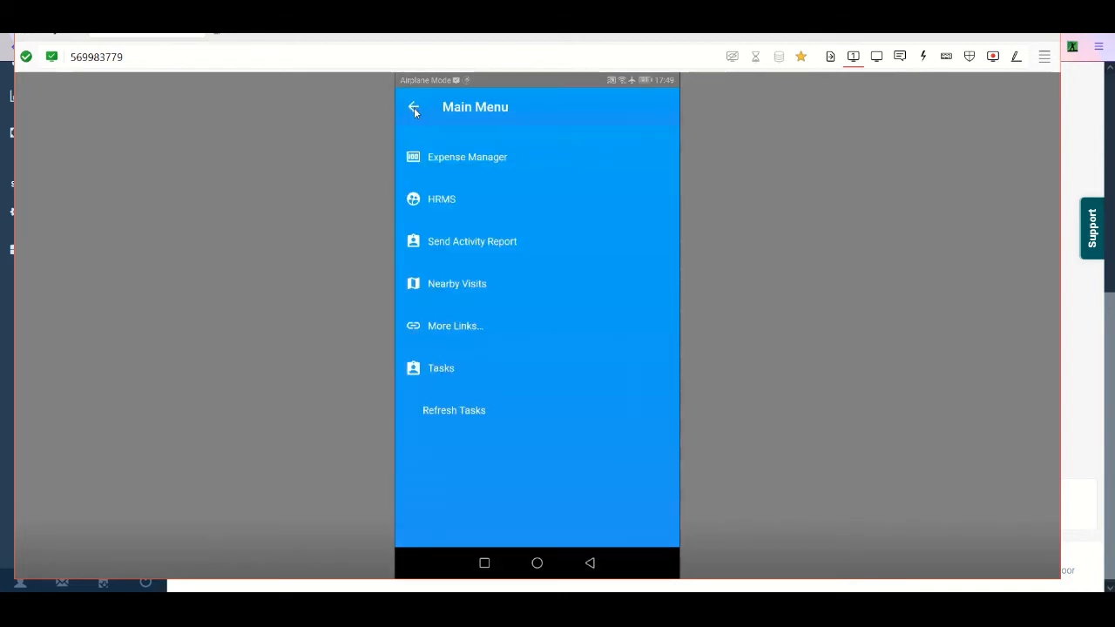
click(465, 409)
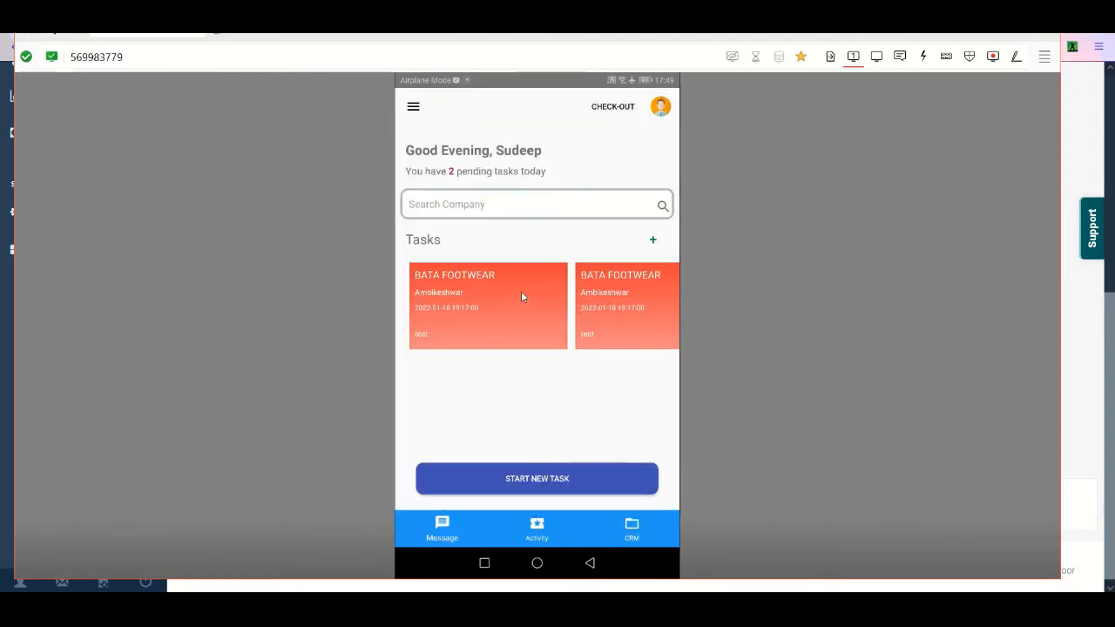
- Return to the TeamSpoor web portal in the browser and open the HRMS attendance report
click(1080, 148)
drag(1110, 304, 1076, 149)
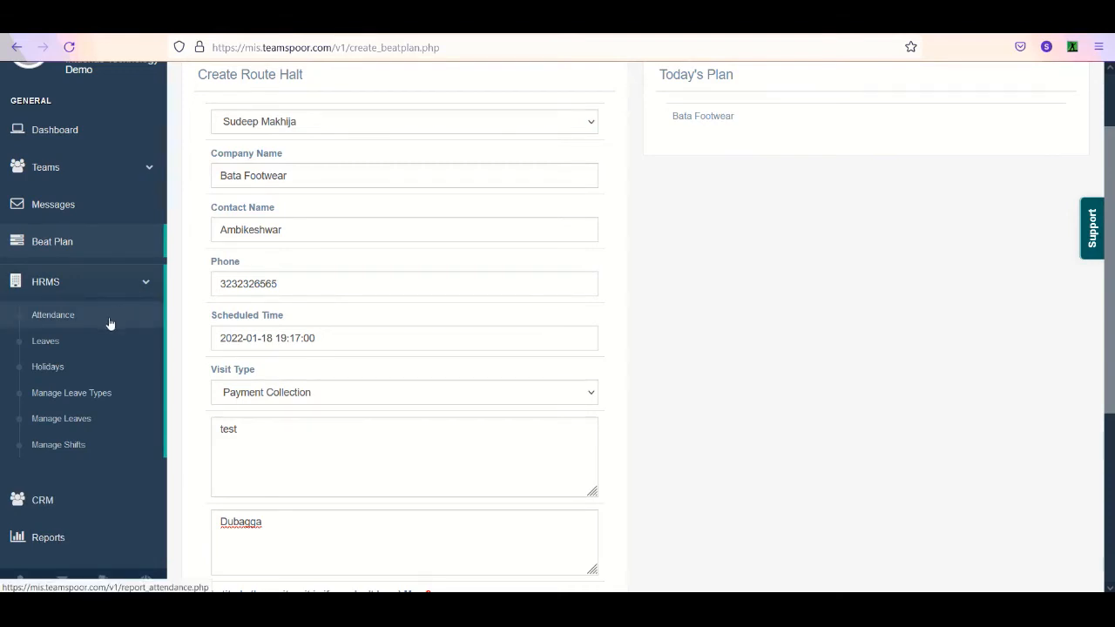
click(110, 323)
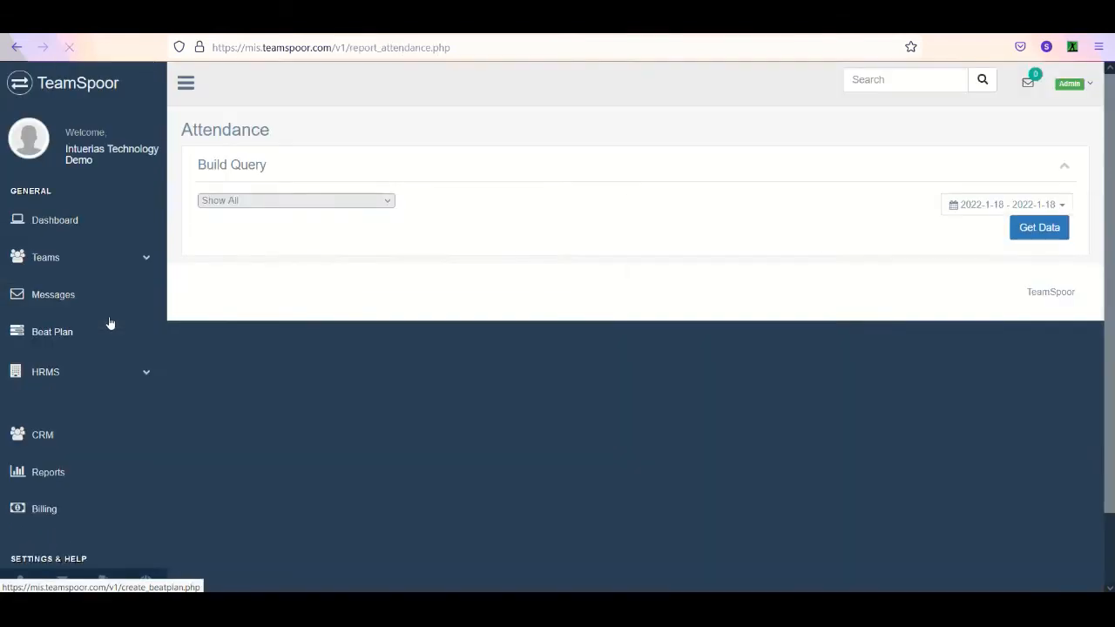
- Get the attendance data of all executives for January 18, 2022, and examine the login, logout and punctuality details
click(311, 213)
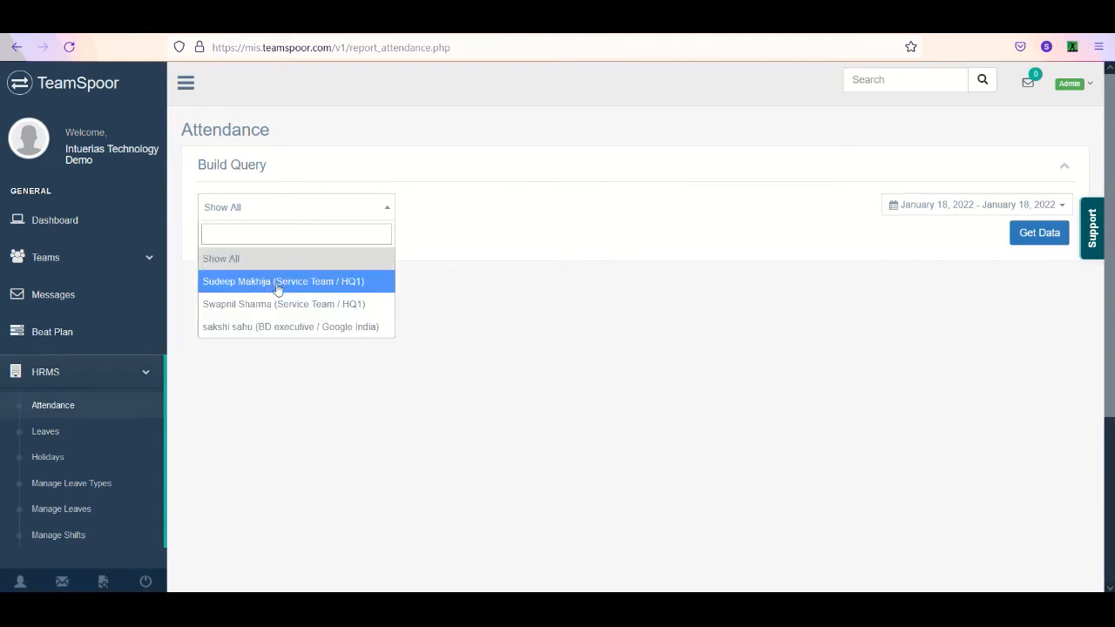
click(295, 259)
drag(962, 207, 964, 222)
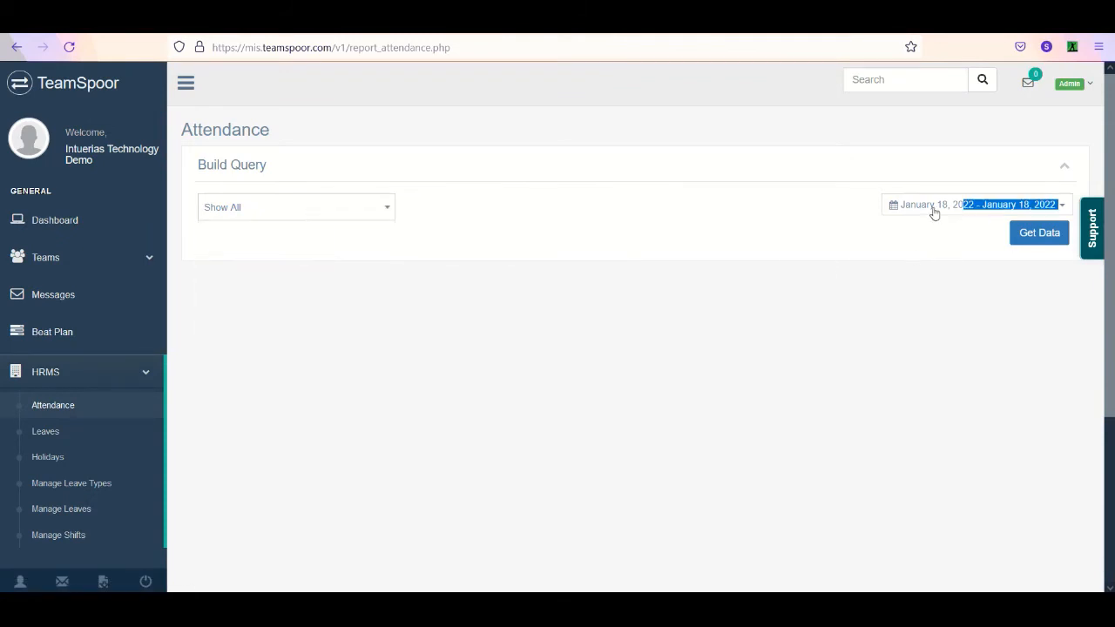
click(935, 213)
click(999, 233)
click(1026, 234)
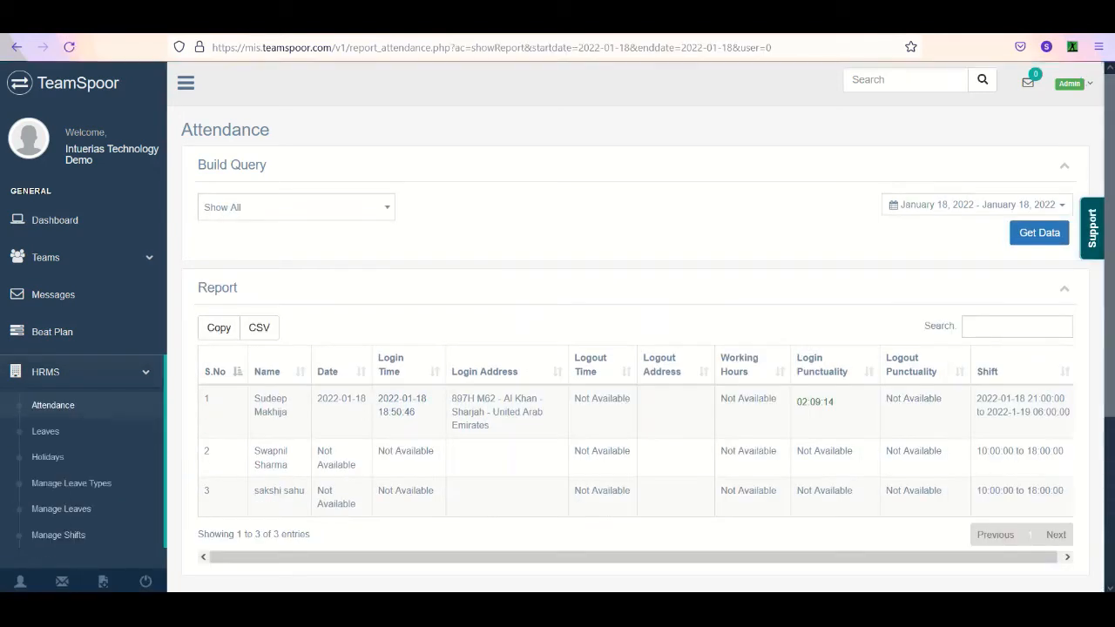
scroll(440, 255, down, 3)
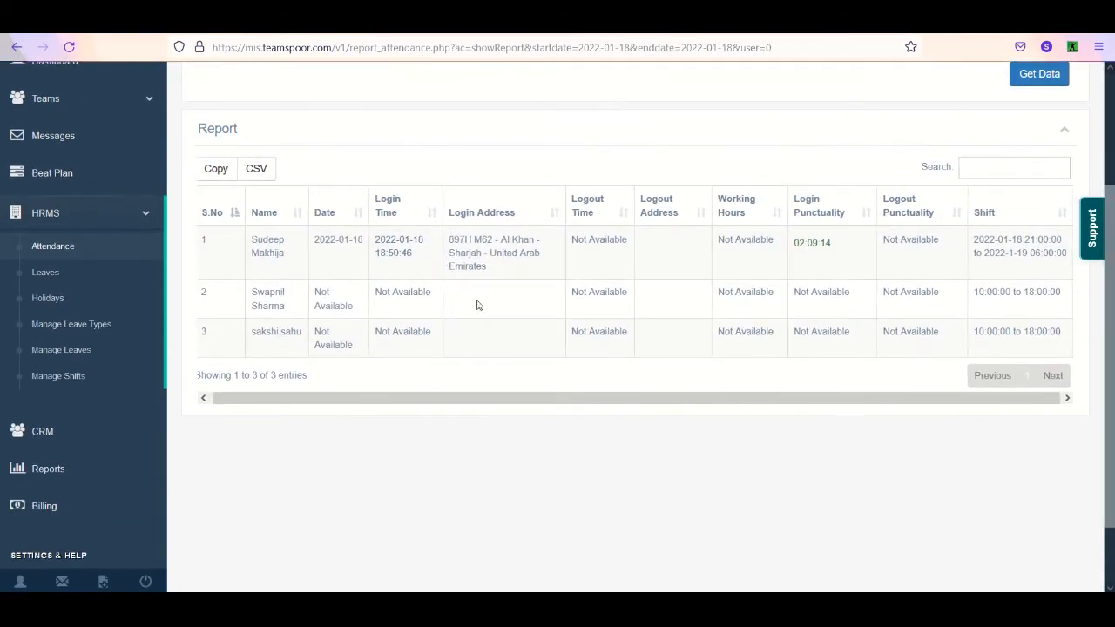
drag(413, 256, 707, 259)
click(839, 270)
- Open the HRMS leaves report and get today's data for the first Service Team executive
click(71, 286)
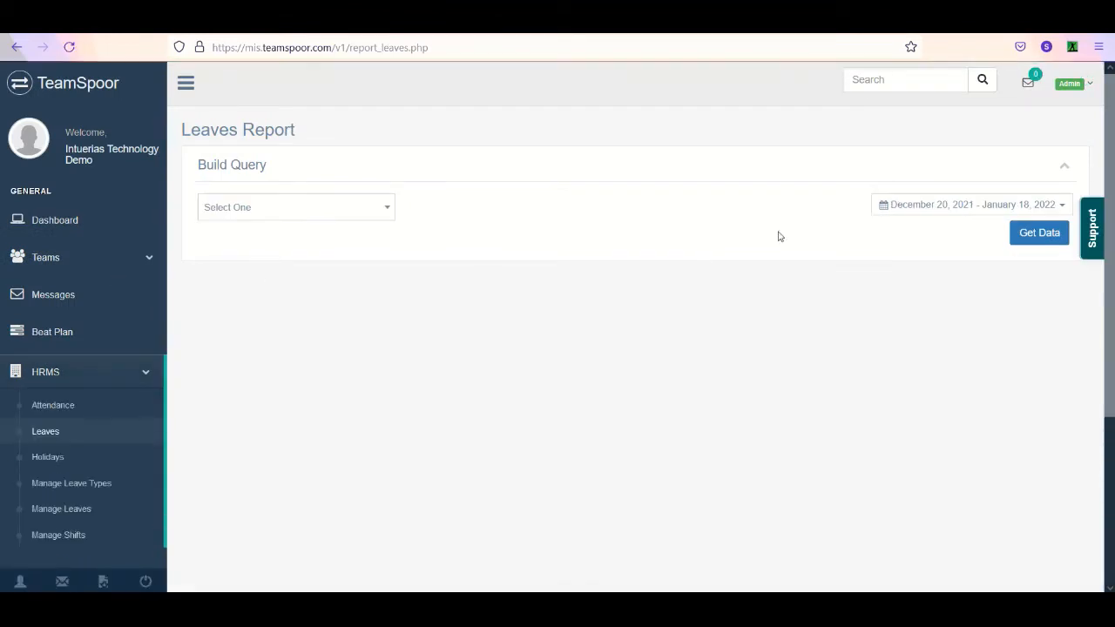
click(1002, 208)
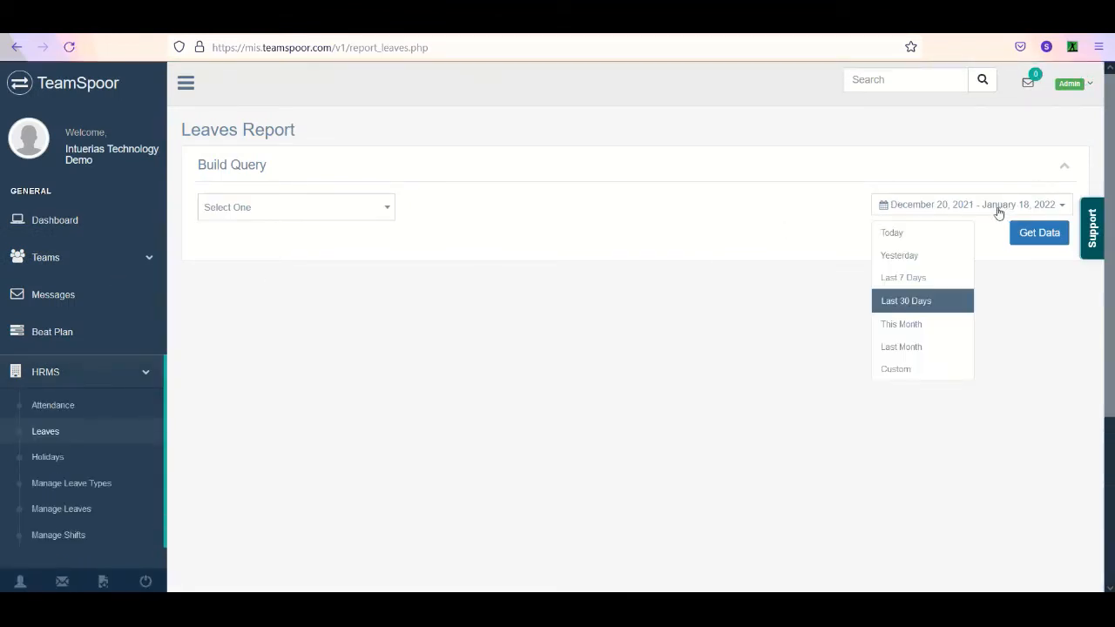
click(912, 237)
click(339, 217)
click(329, 282)
click(1030, 245)
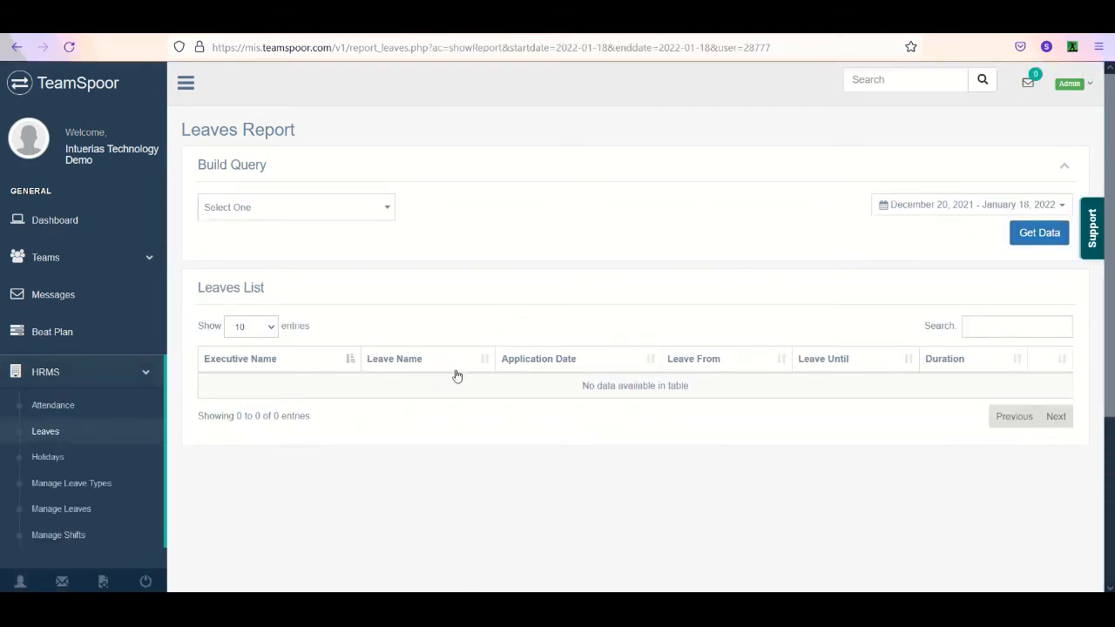
- Get the same executive's leaves report for the last 30 days
click(956, 207)
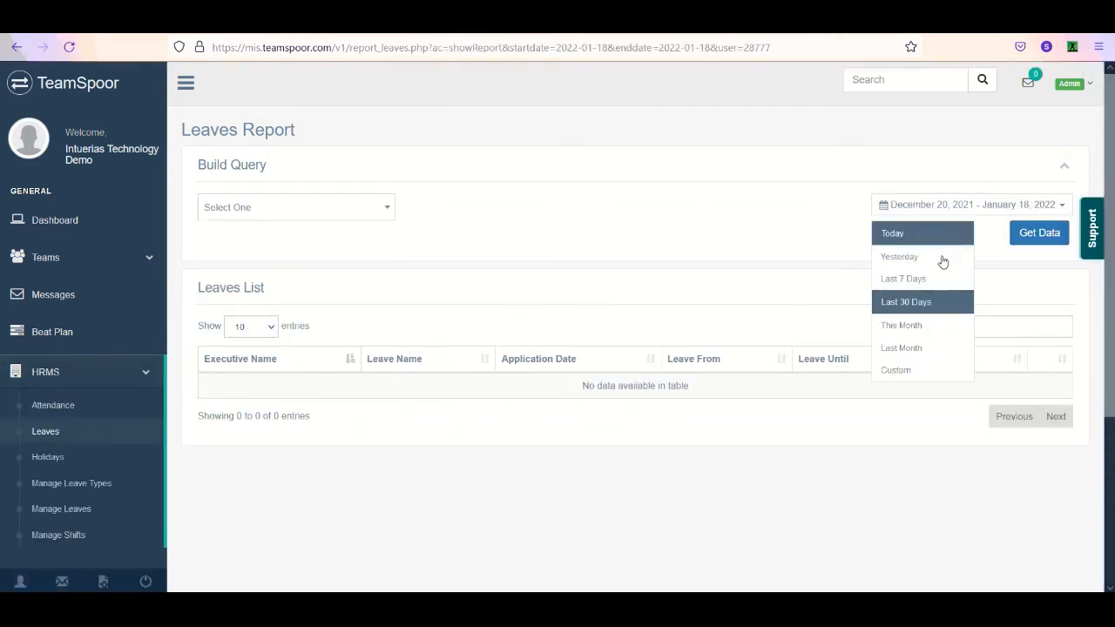
click(919, 305)
click(366, 217)
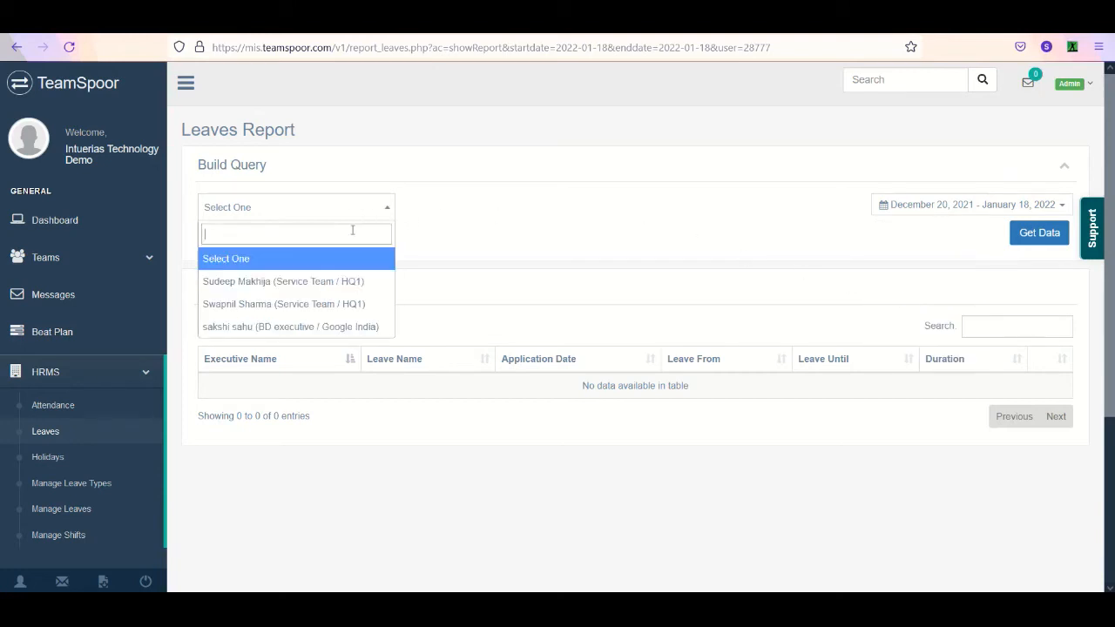
click(336, 282)
click(1040, 233)
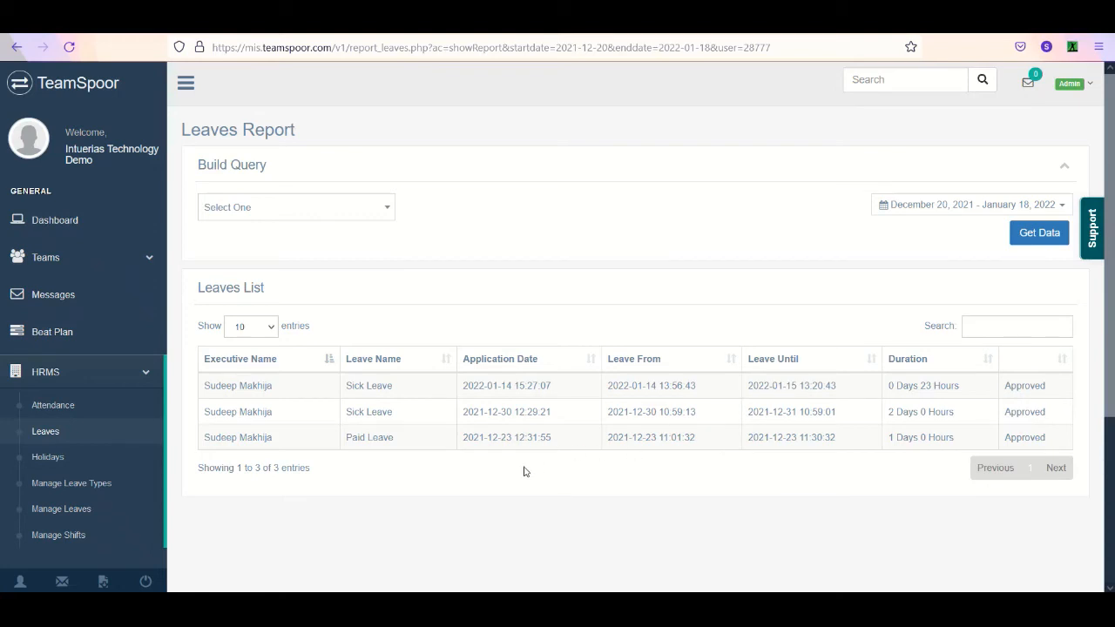
- Switch to the AnyDesk phone session and open the leave application form in the mobile app's HRMS section
mouse_move(410, 610)
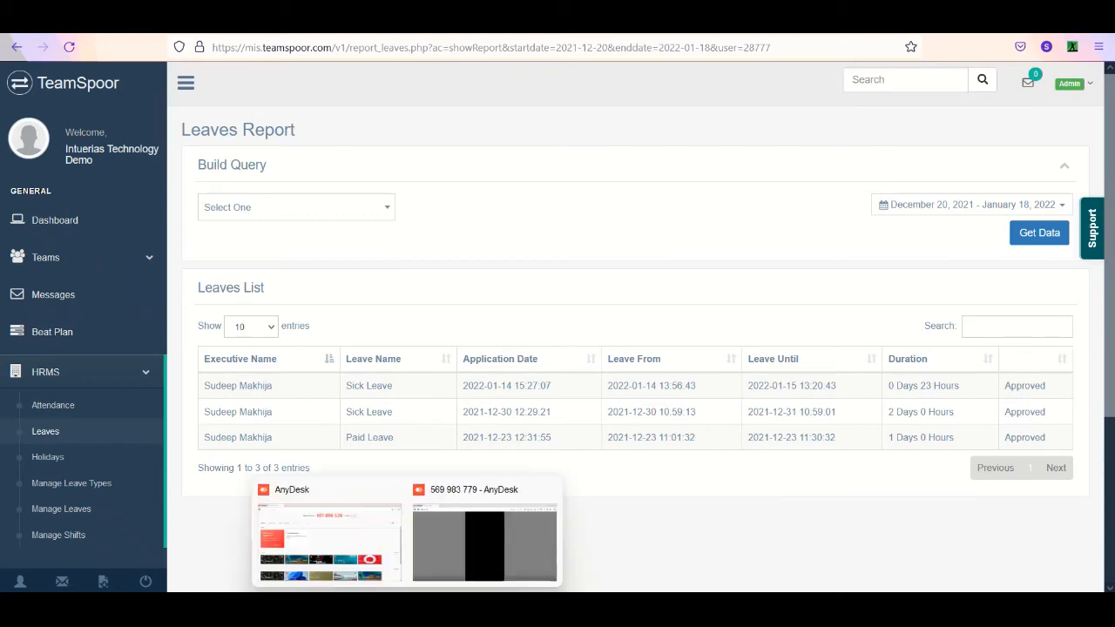
click(466, 547)
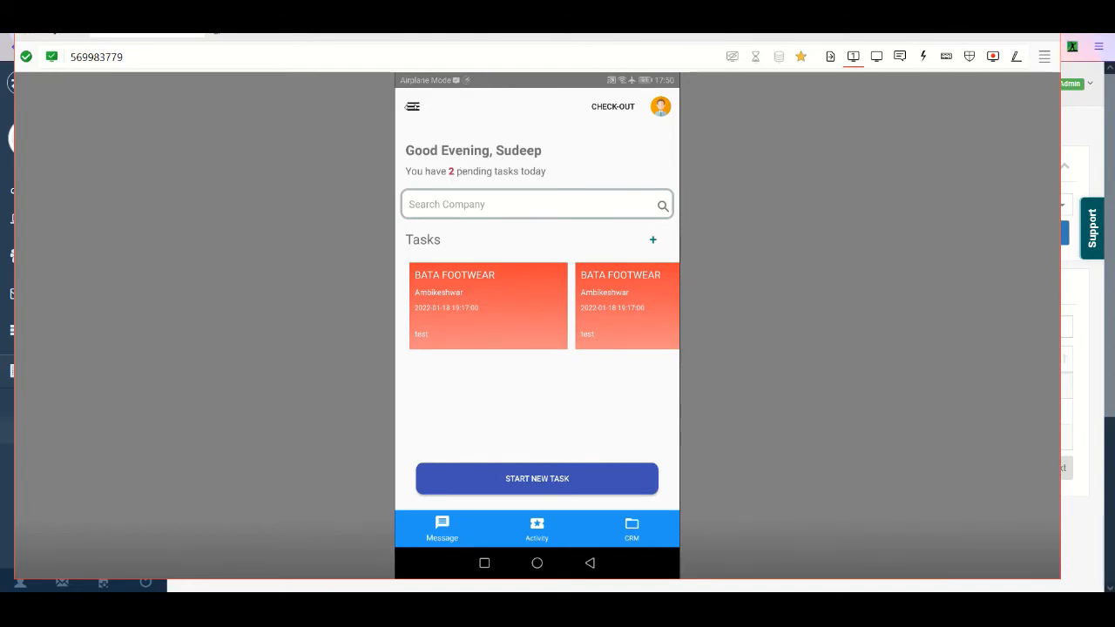
click(411, 106)
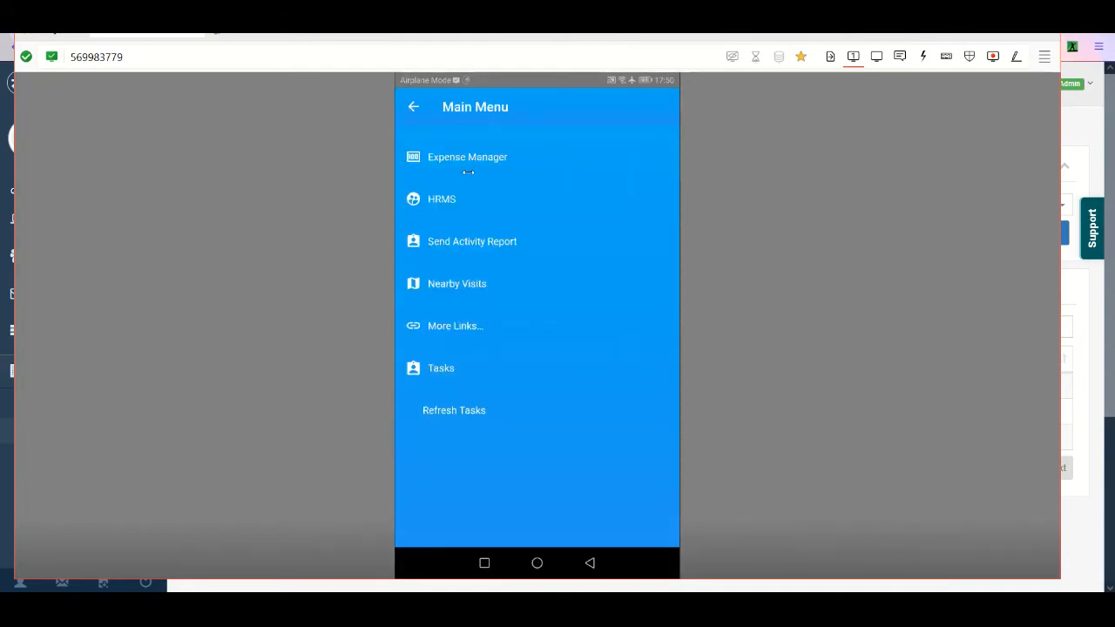
click(451, 200)
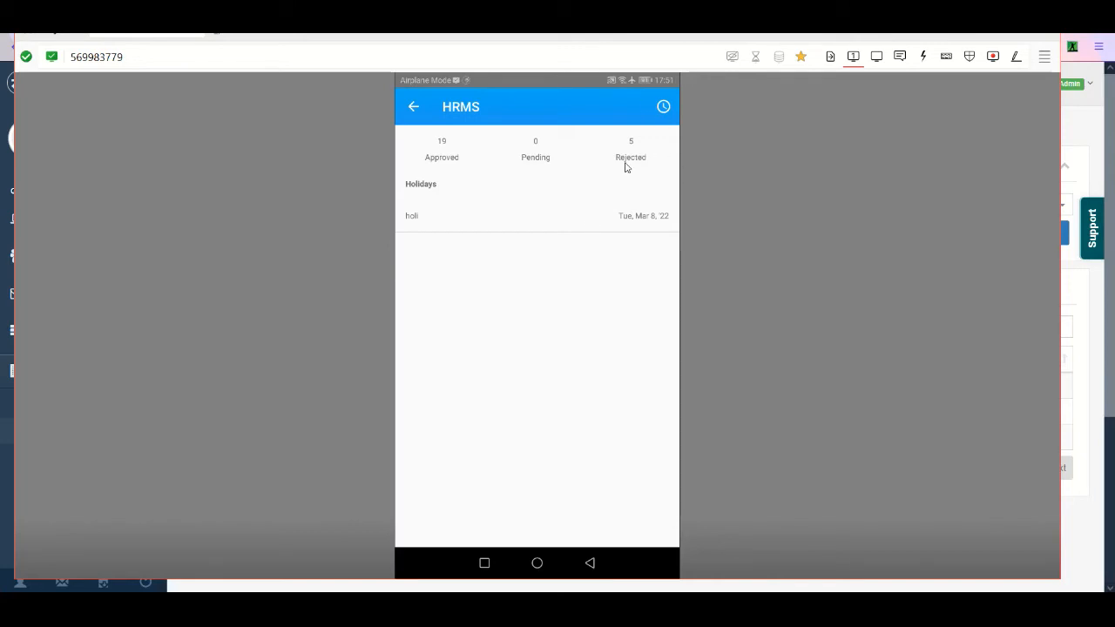
click(663, 108)
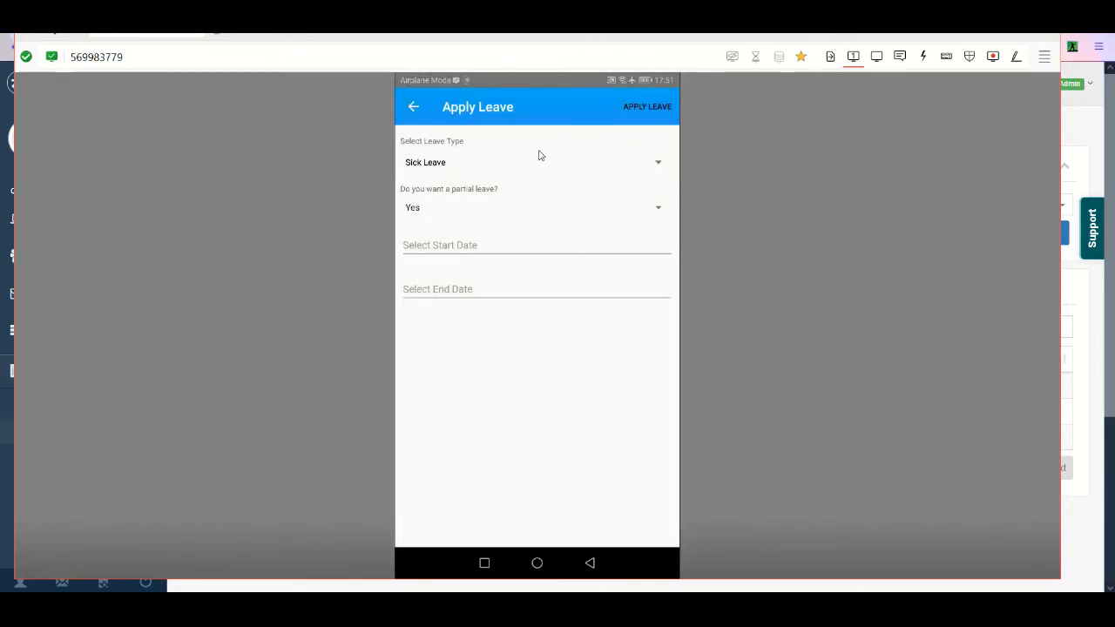
click(495, 166)
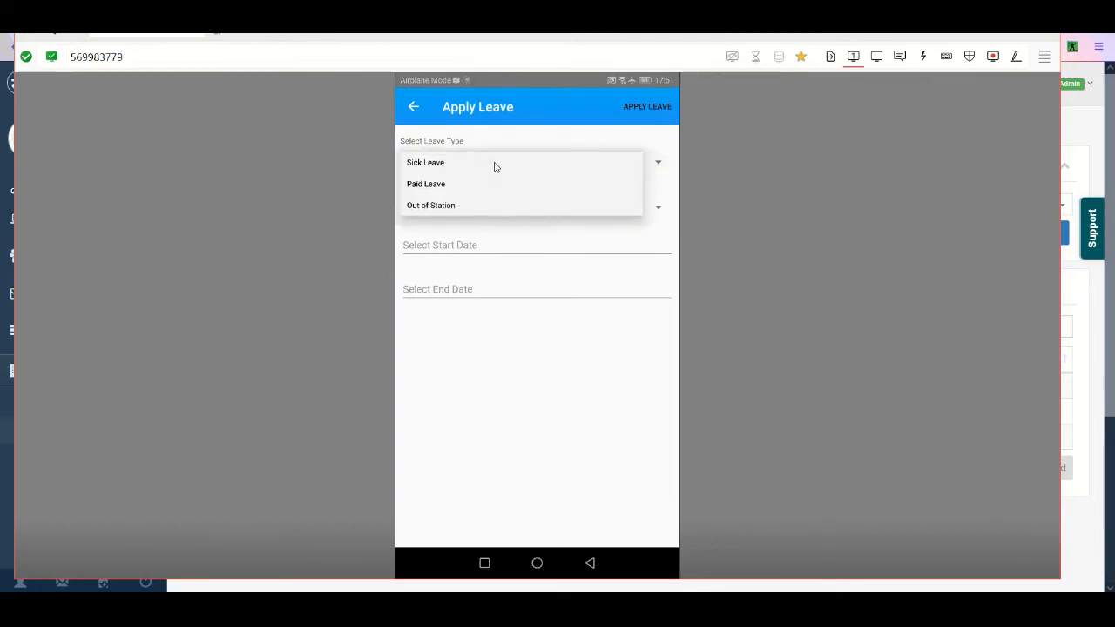
click(478, 209)
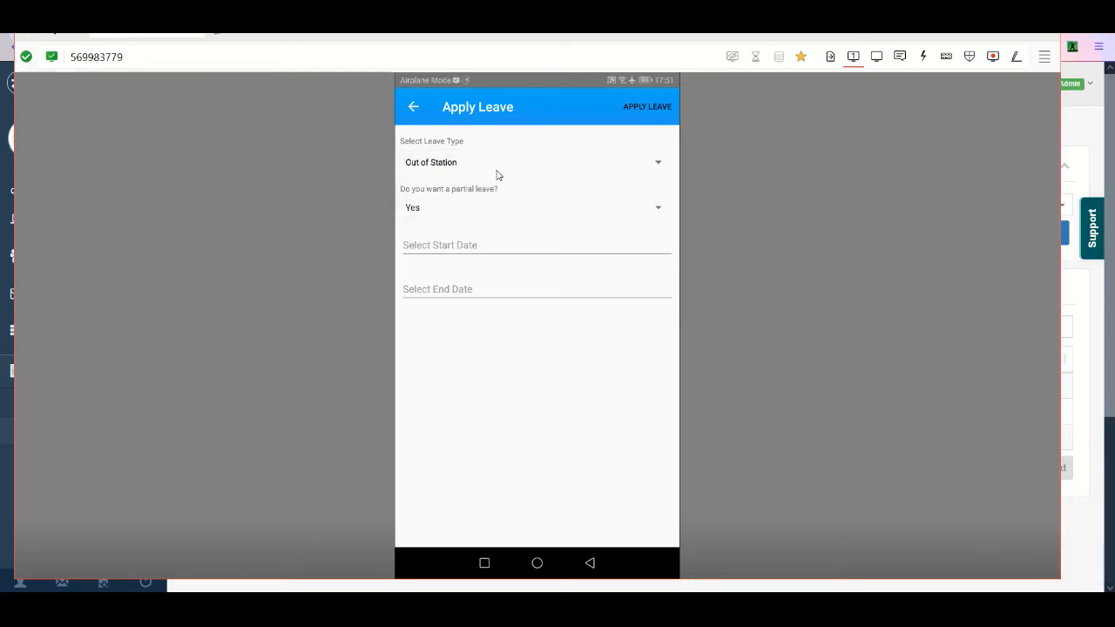
click(477, 206)
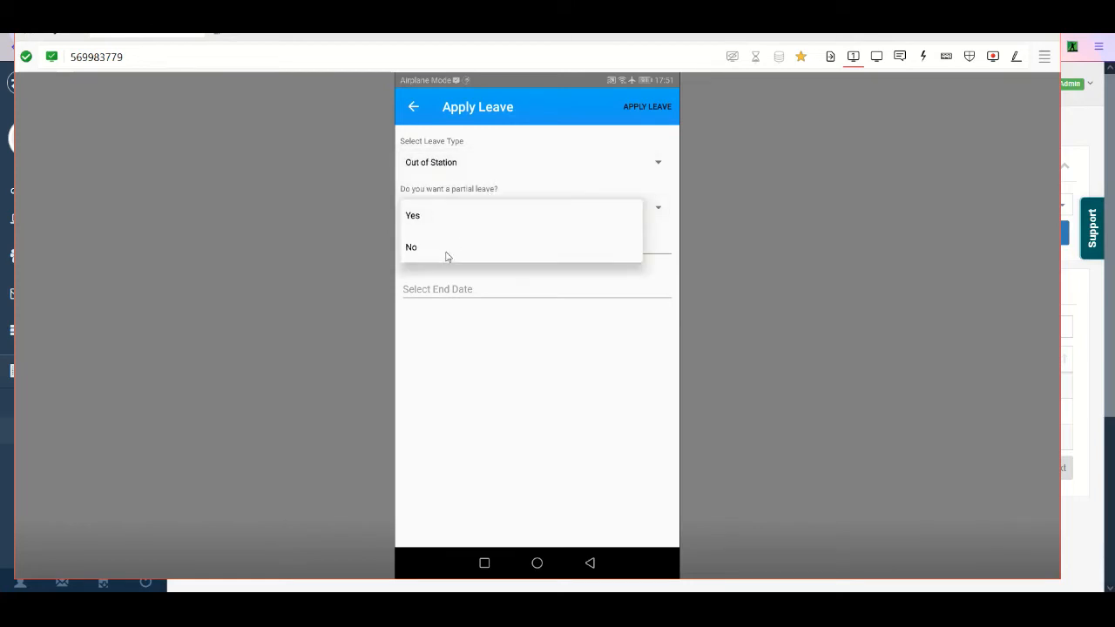
click(448, 250)
click(501, 245)
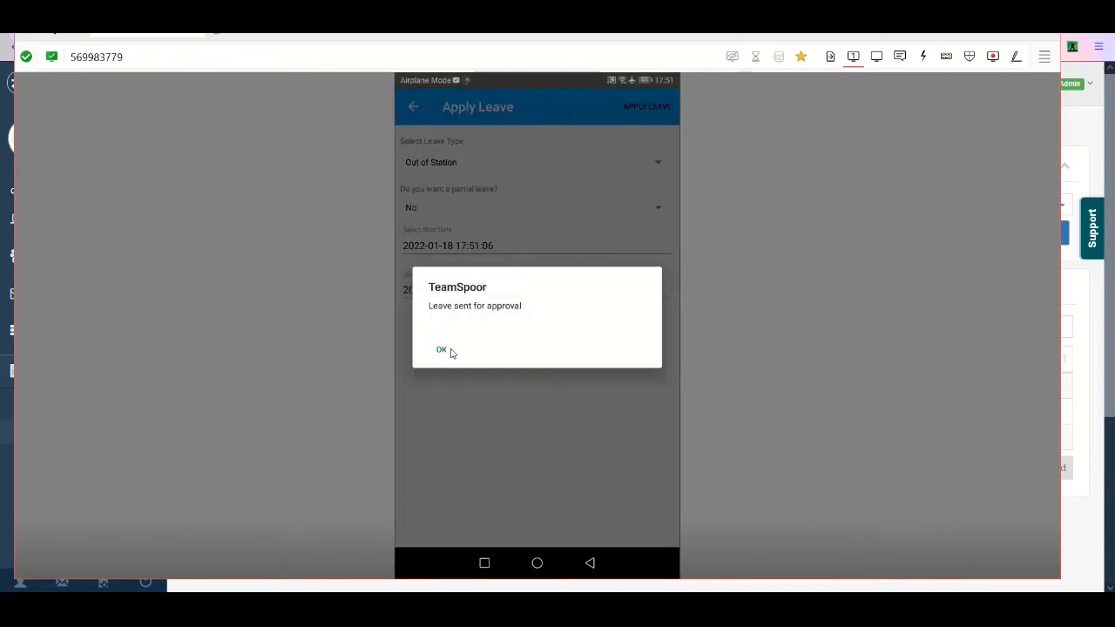
click(441, 352)
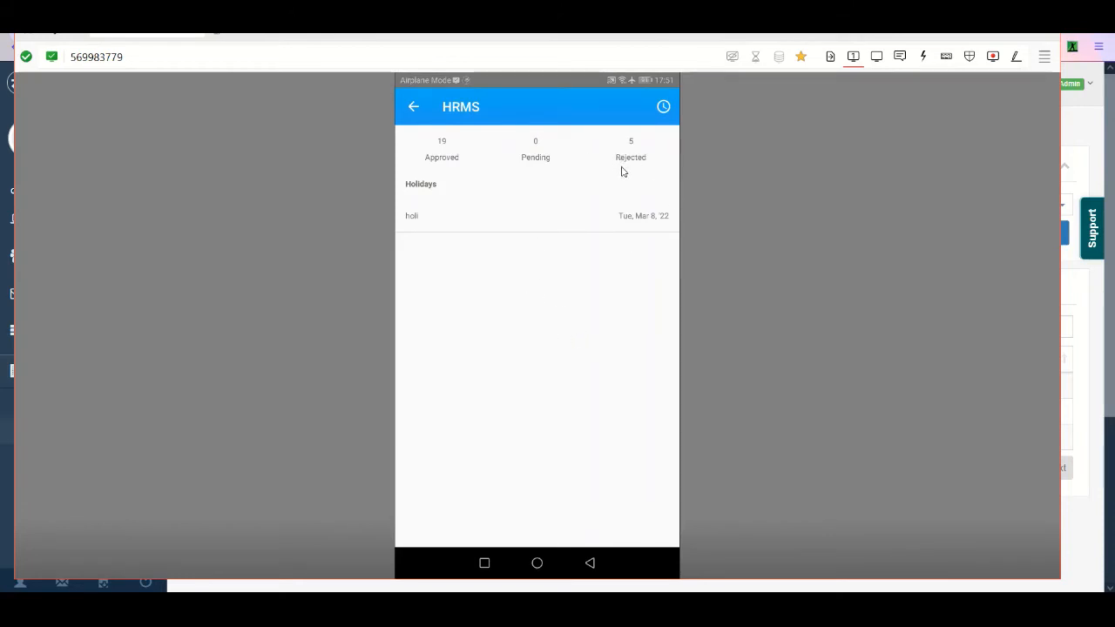
- Return to the TeamSpoor web portal in the browser and open the HRMS leave requests under Manage Leaves
click(1075, 123)
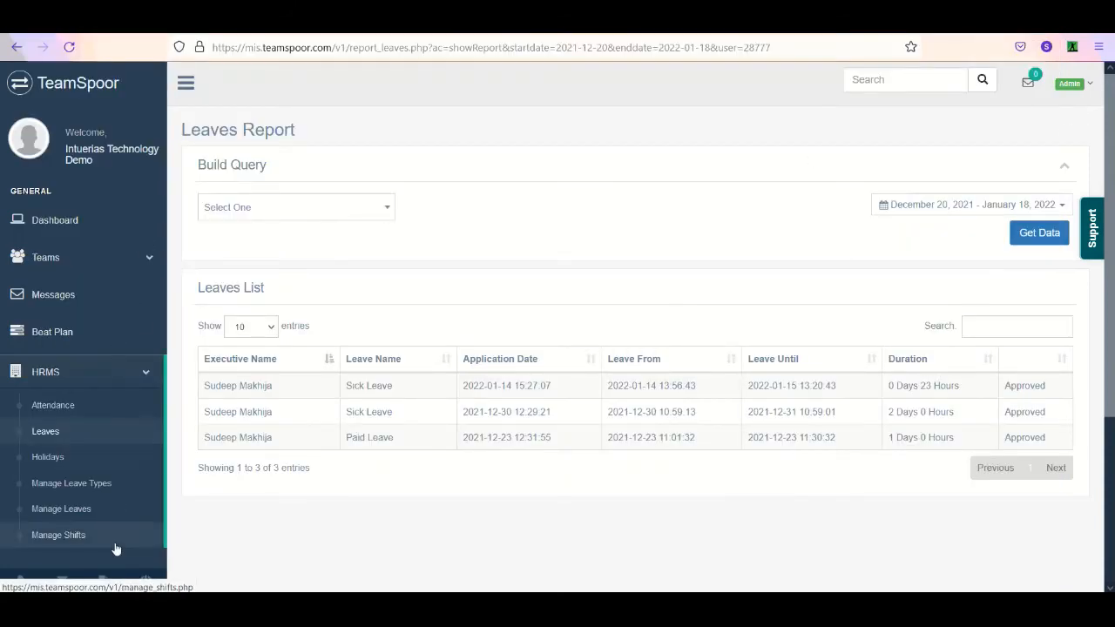
click(112, 383)
click(112, 385)
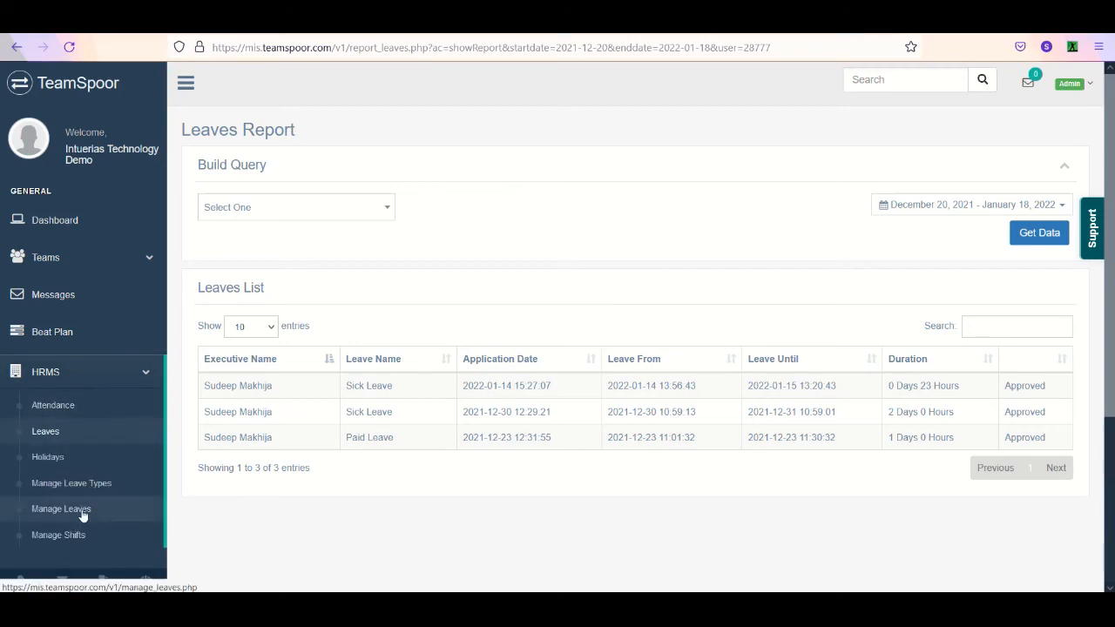
click(82, 516)
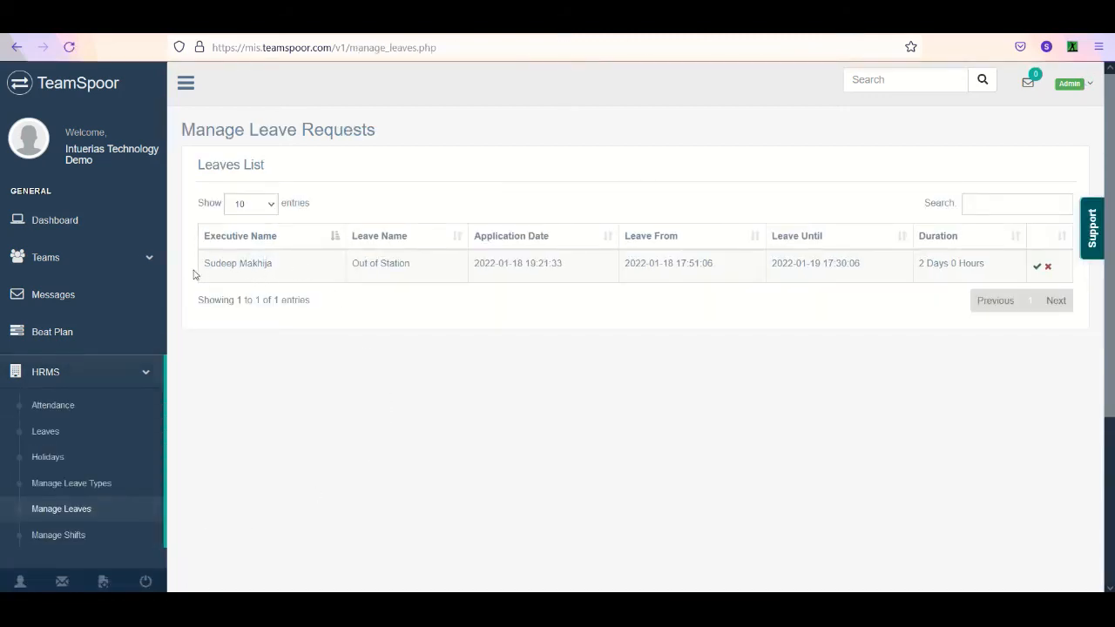
- Approve the executive's pending Out of Station leave request and dismiss the confirmation
drag(208, 265, 270, 263)
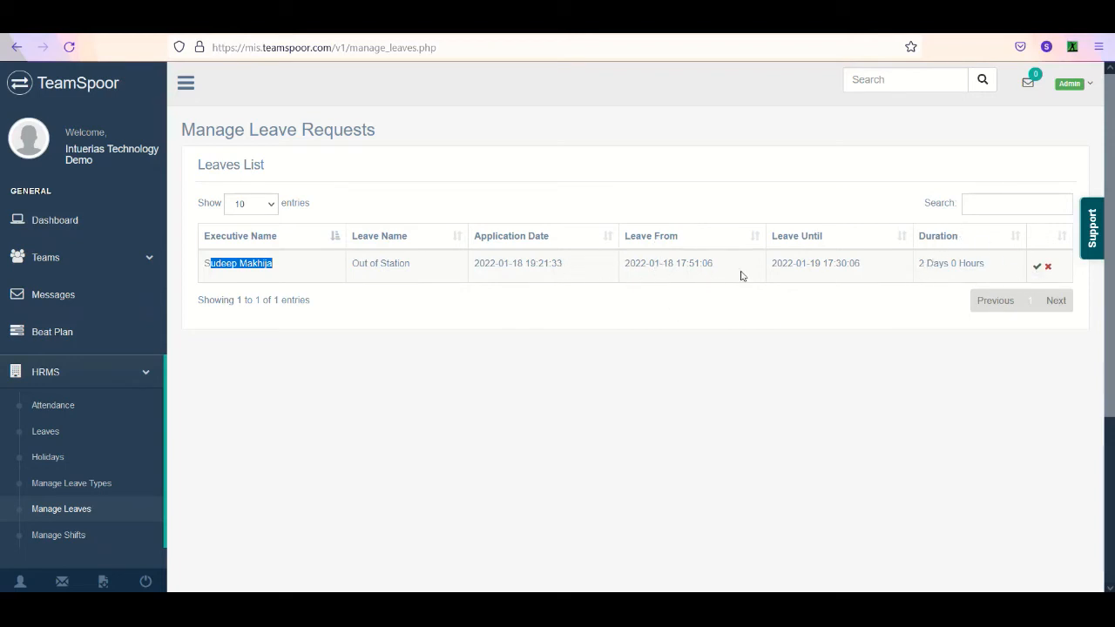
click(1037, 267)
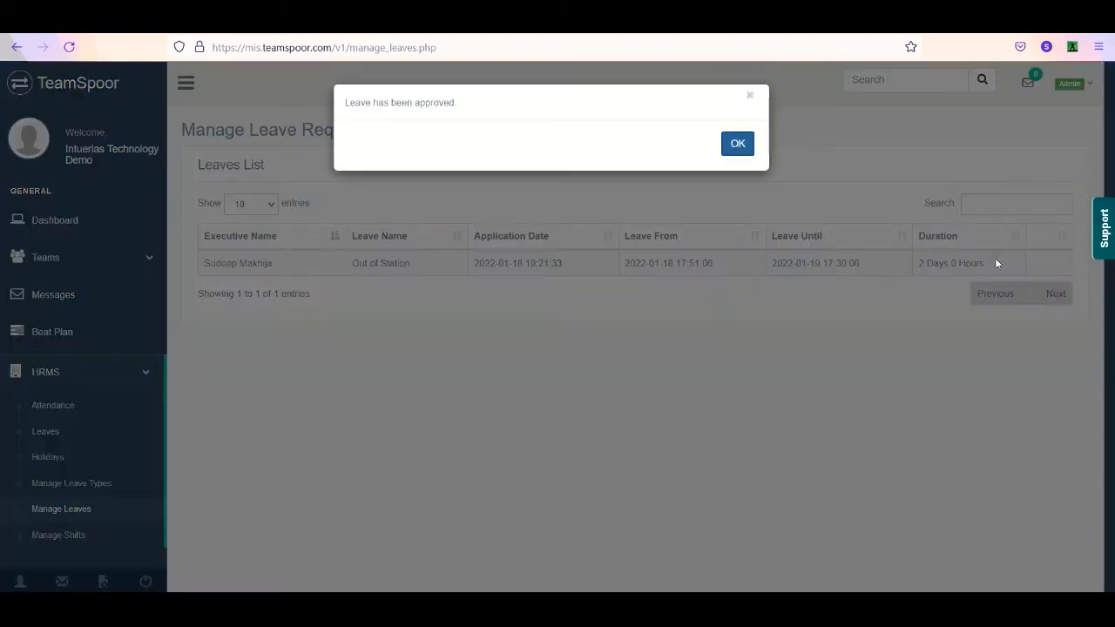
click(740, 146)
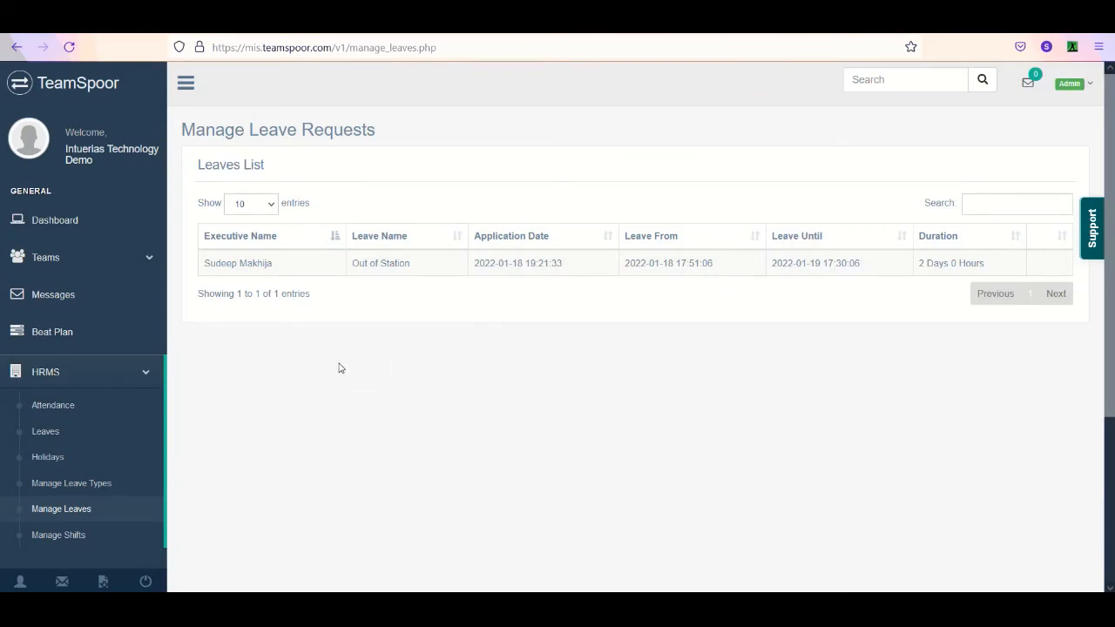
- Start a new leave type in the HRMS leave types with Admin / Manager as approver, keeping it a paid leave
click(112, 492)
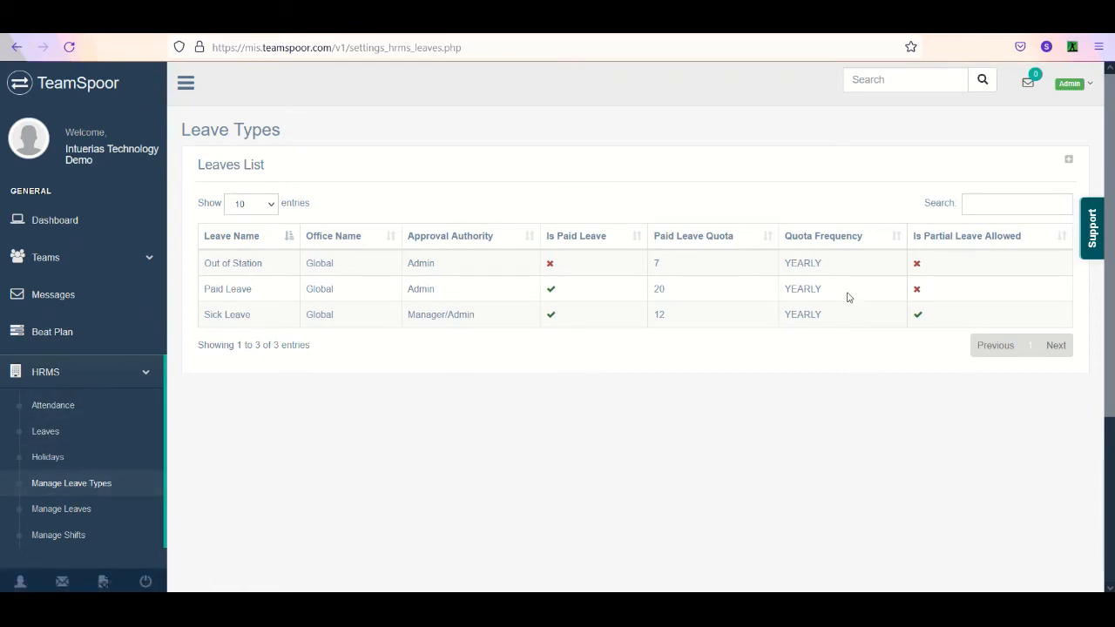
click(1071, 162)
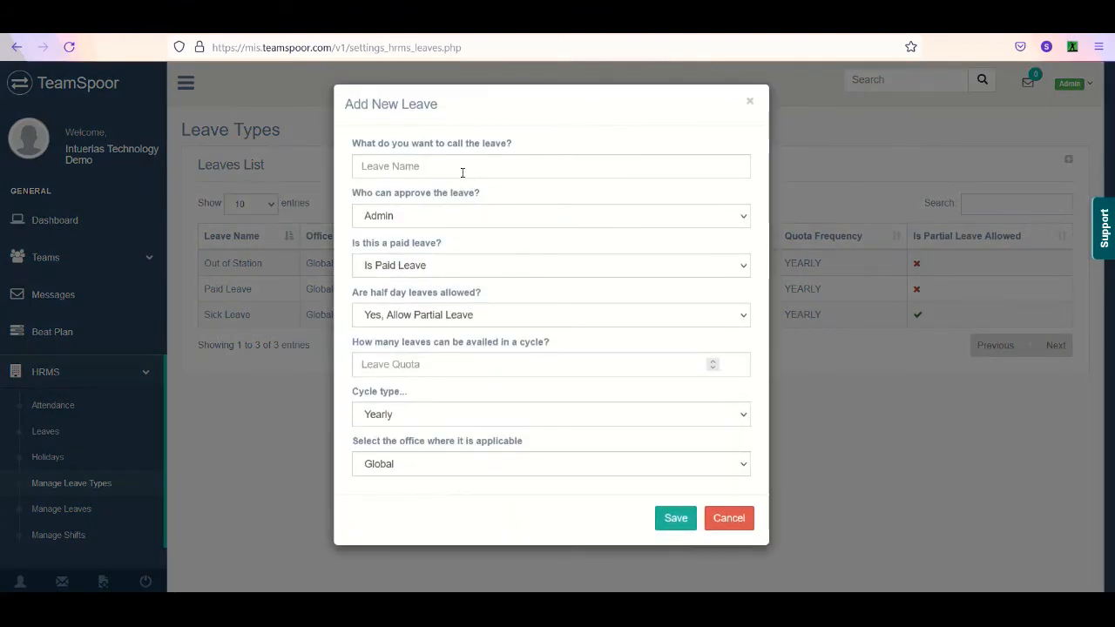
click(439, 222)
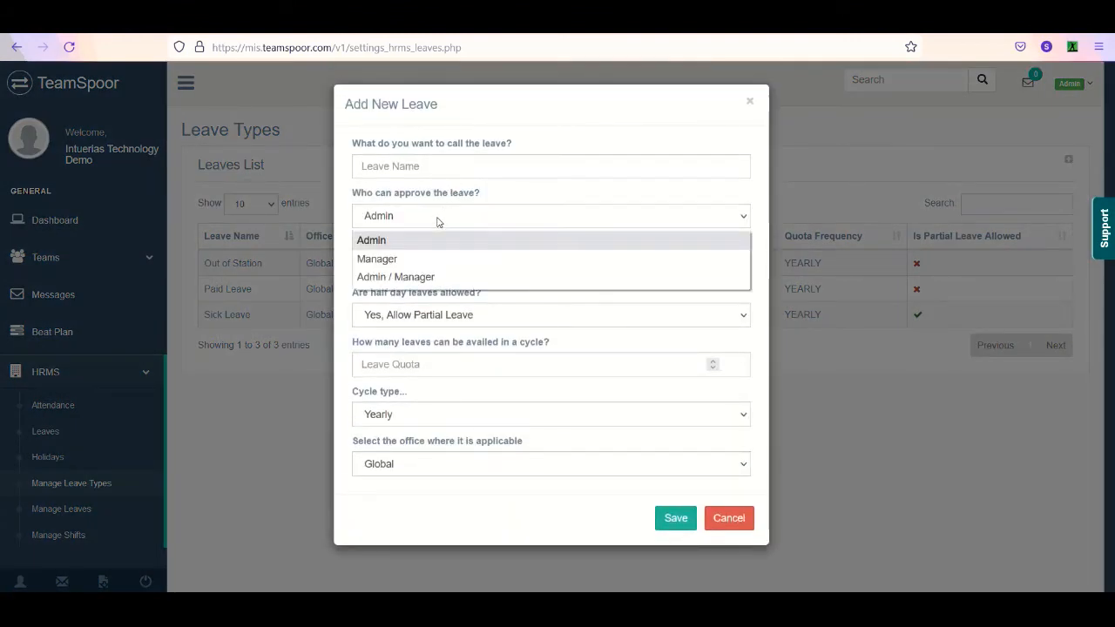
click(427, 277)
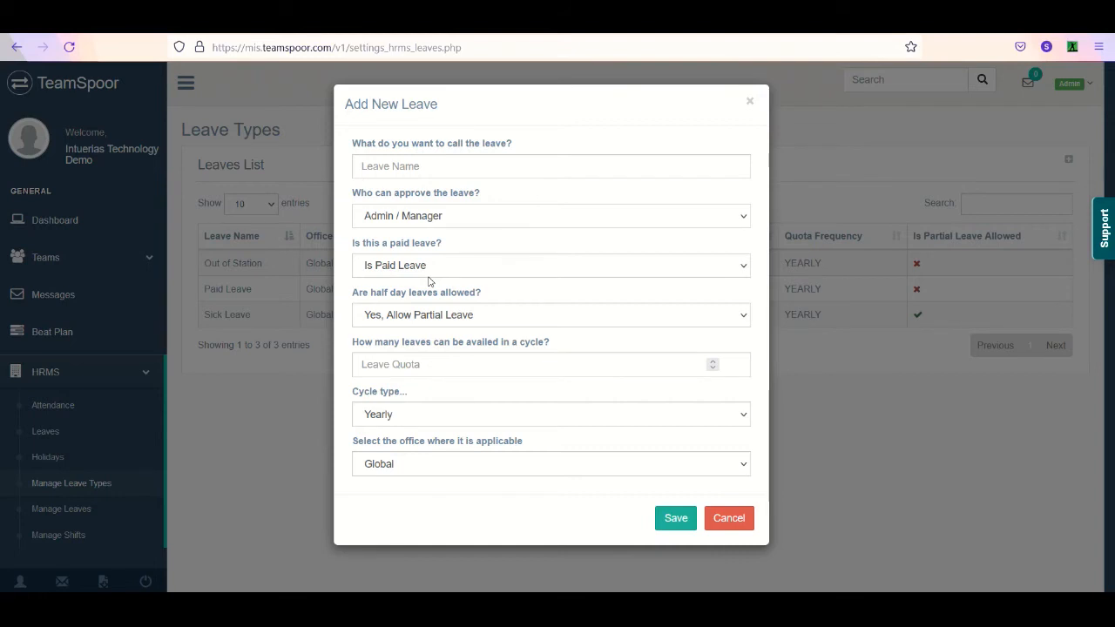
click(427, 277)
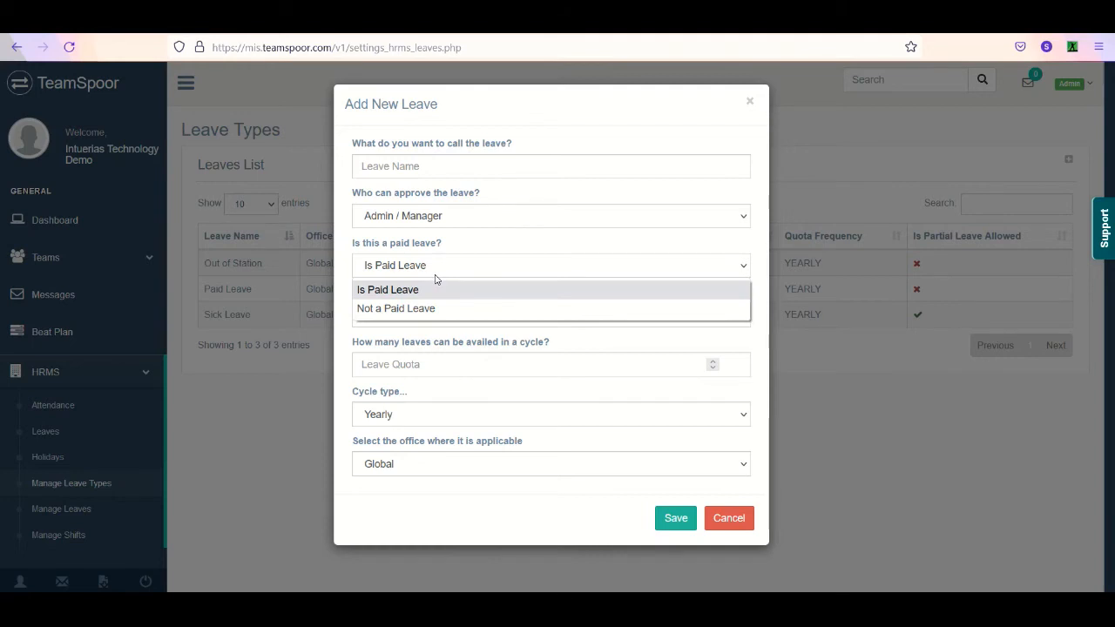
click(483, 267)
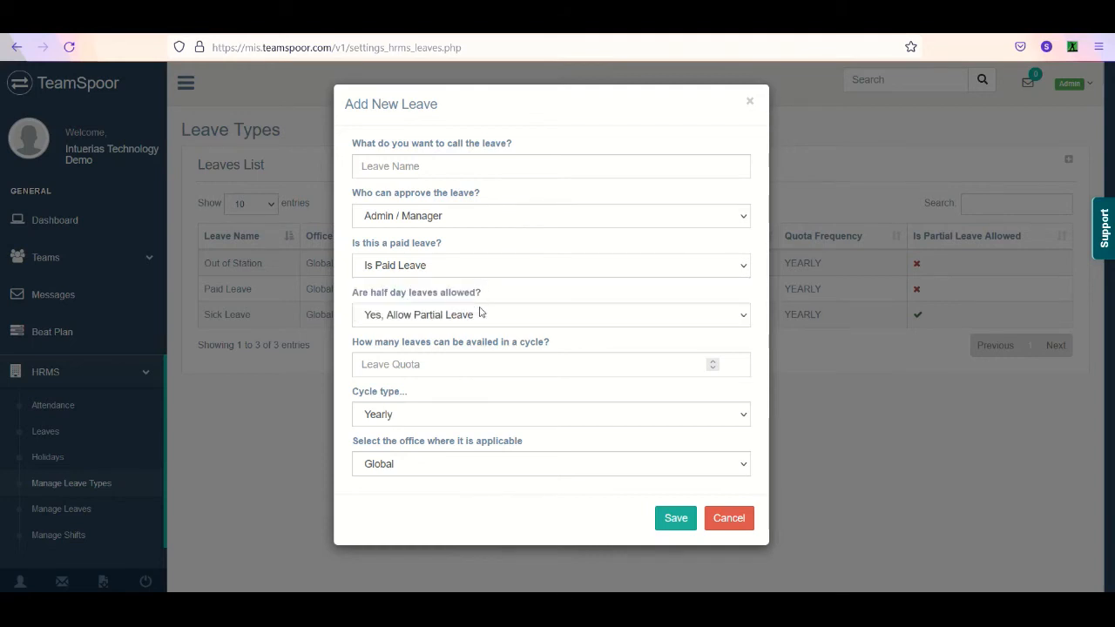
- Set the new leave type's cycle to Monthly, check the applicable office options, and discard the form
drag(554, 345, 352, 346)
click(409, 365)
click(410, 416)
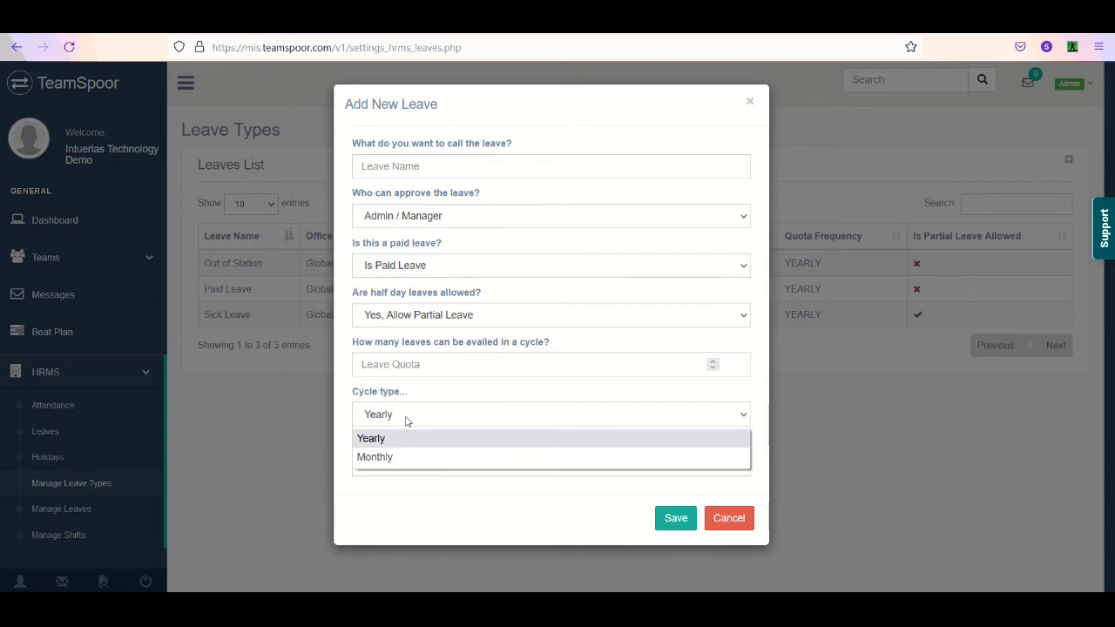
click(404, 458)
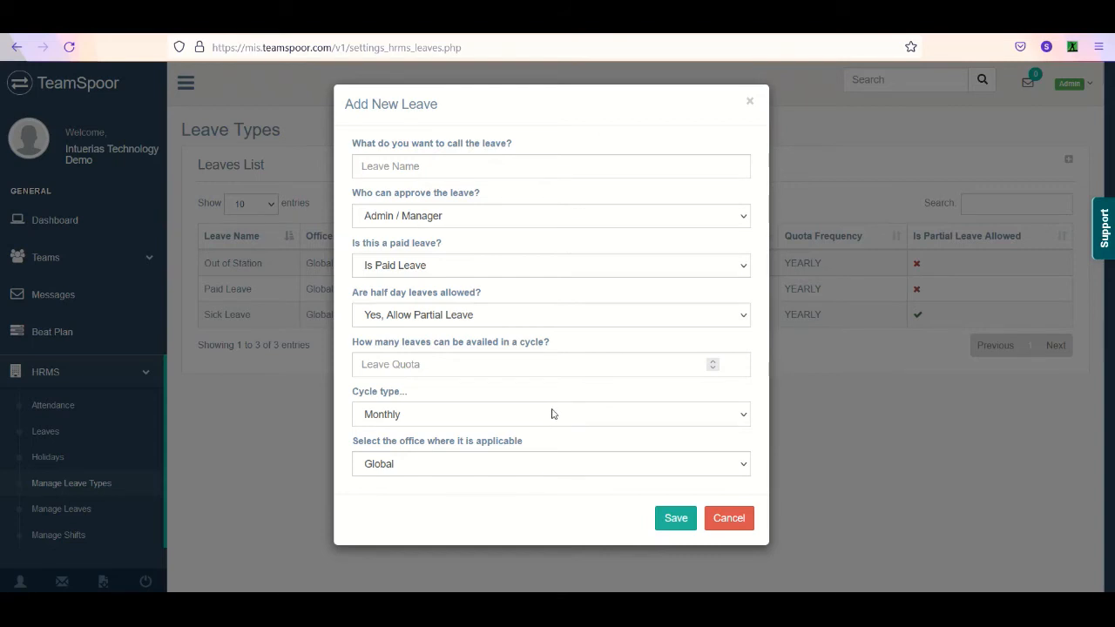
click(444, 469)
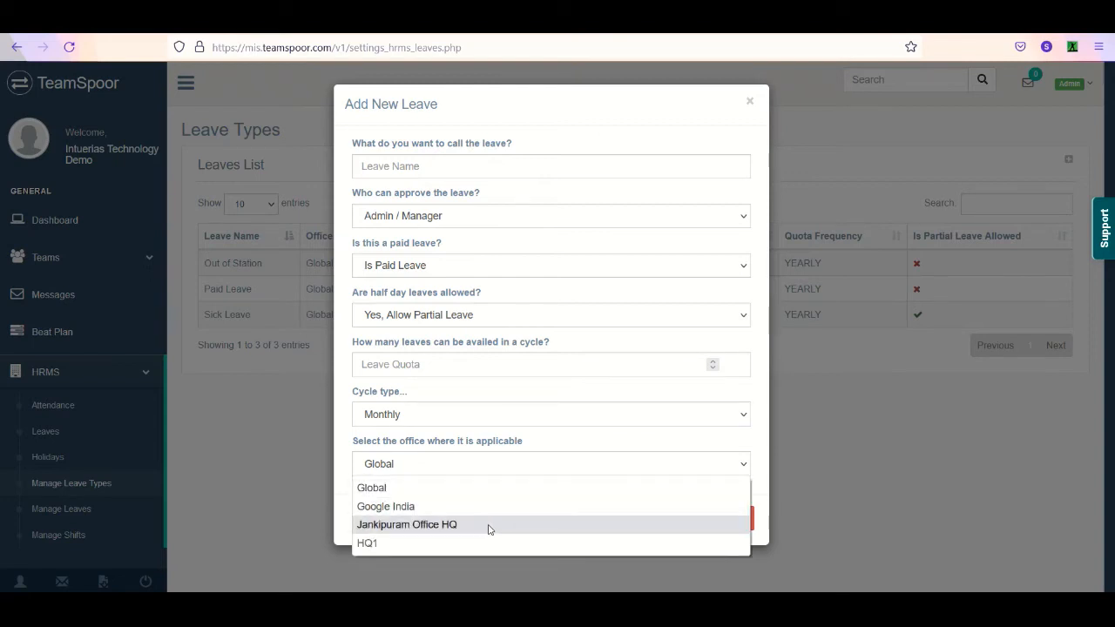
click(717, 443)
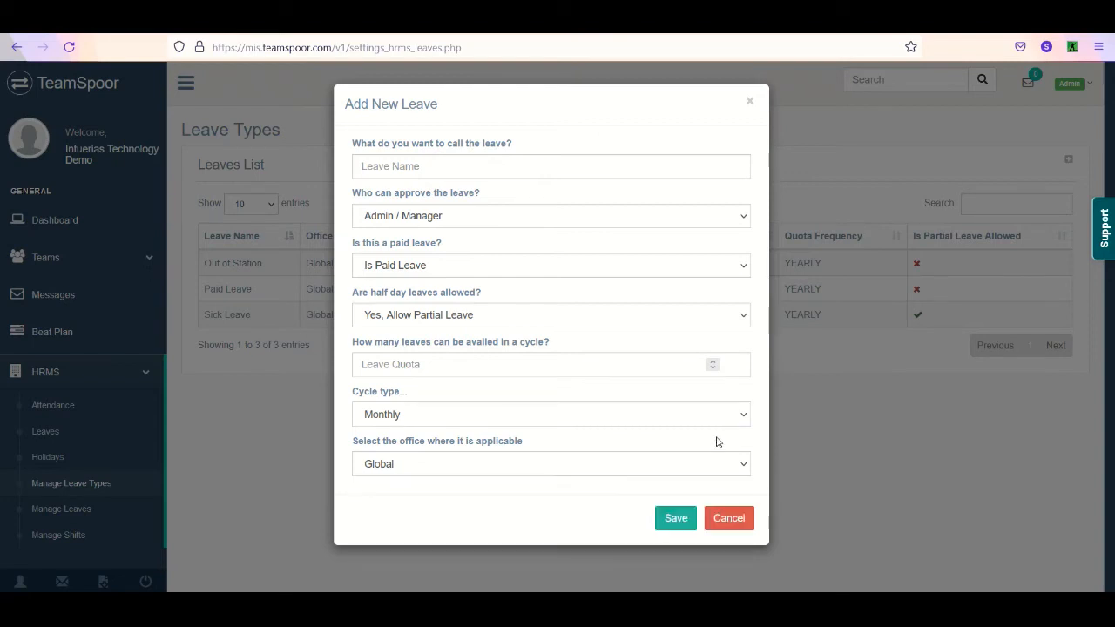
click(732, 518)
- Examine the start and end time options for a new shift in the HRMS shift management, and close the form without saving
scroll(305, 440, down, 2)
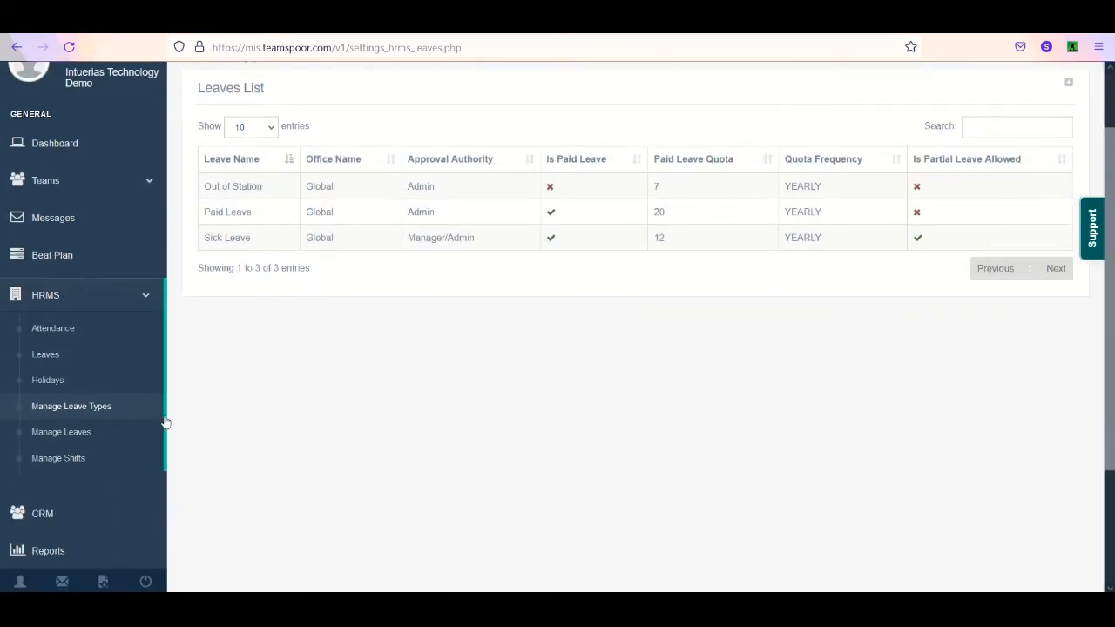
click(89, 459)
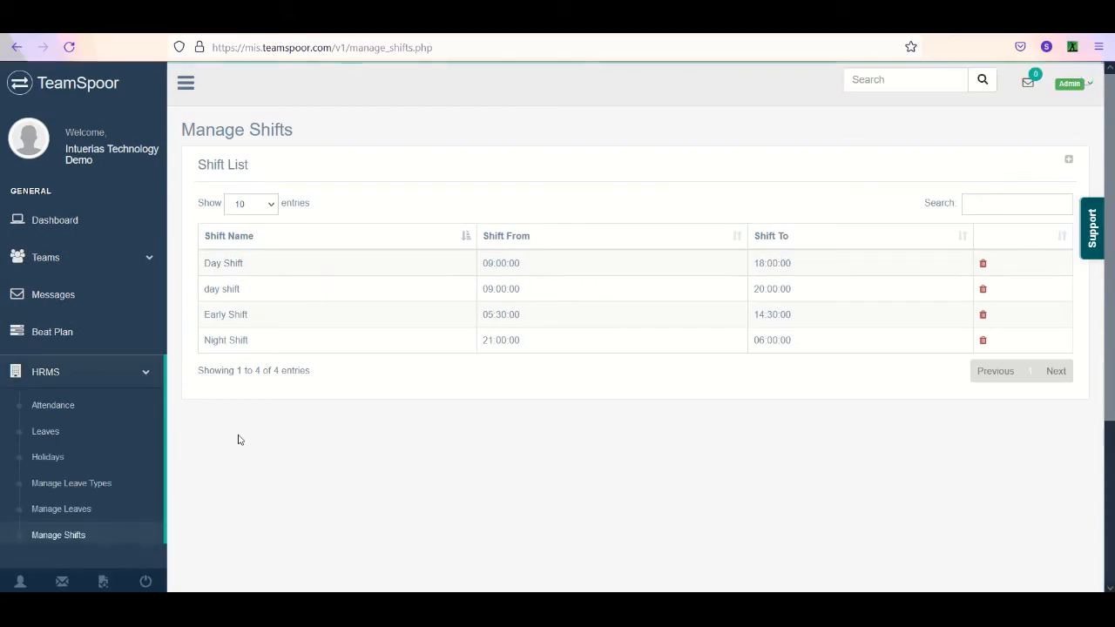
click(1070, 162)
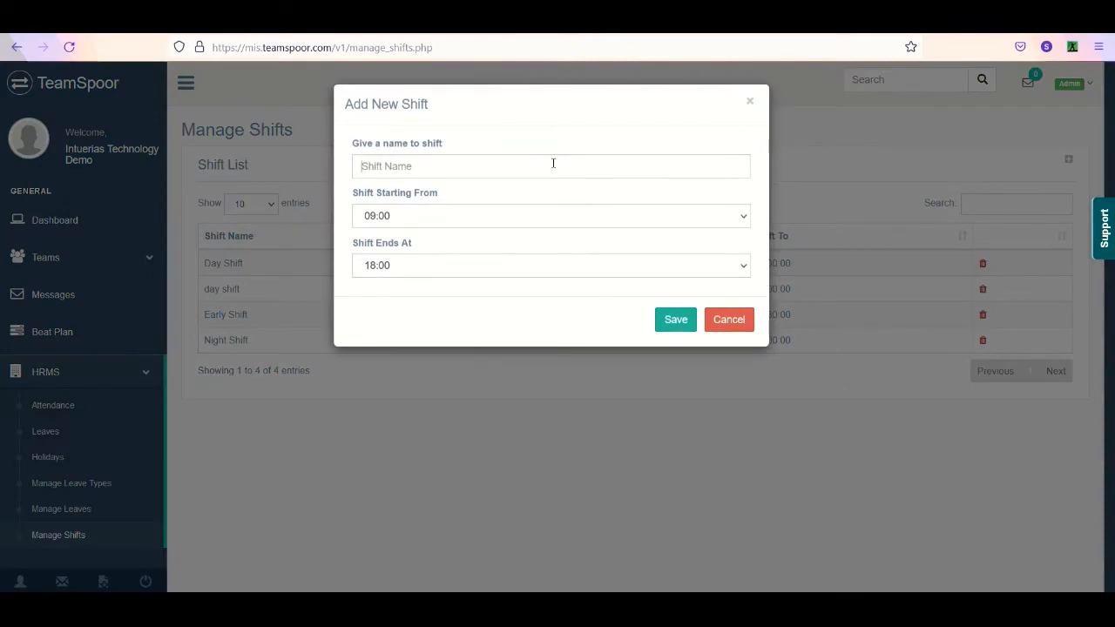
click(536, 213)
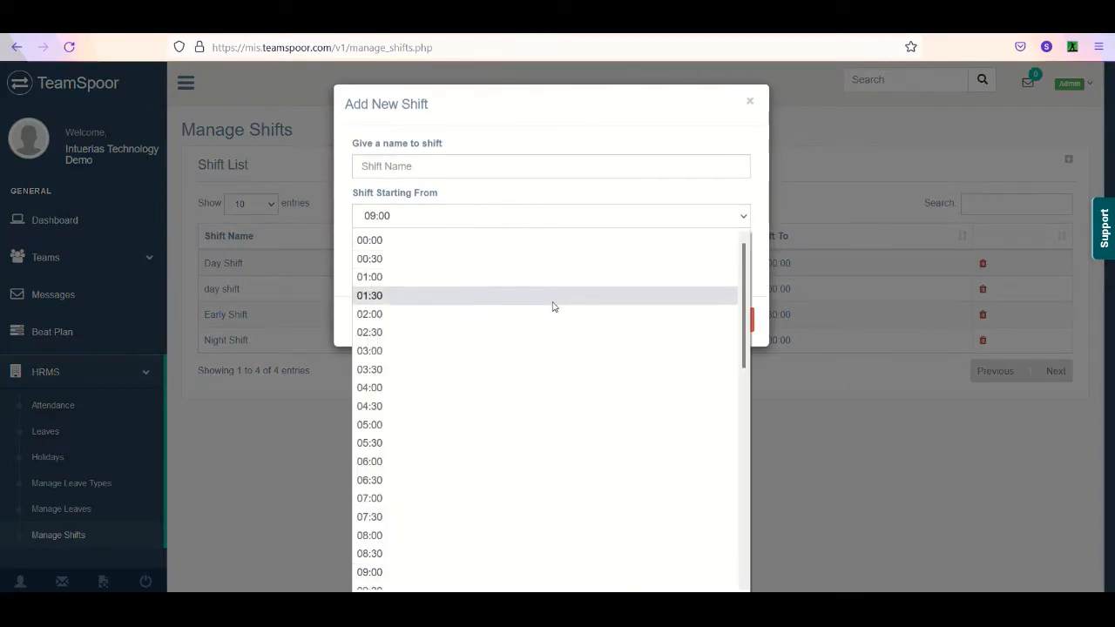
click(704, 188)
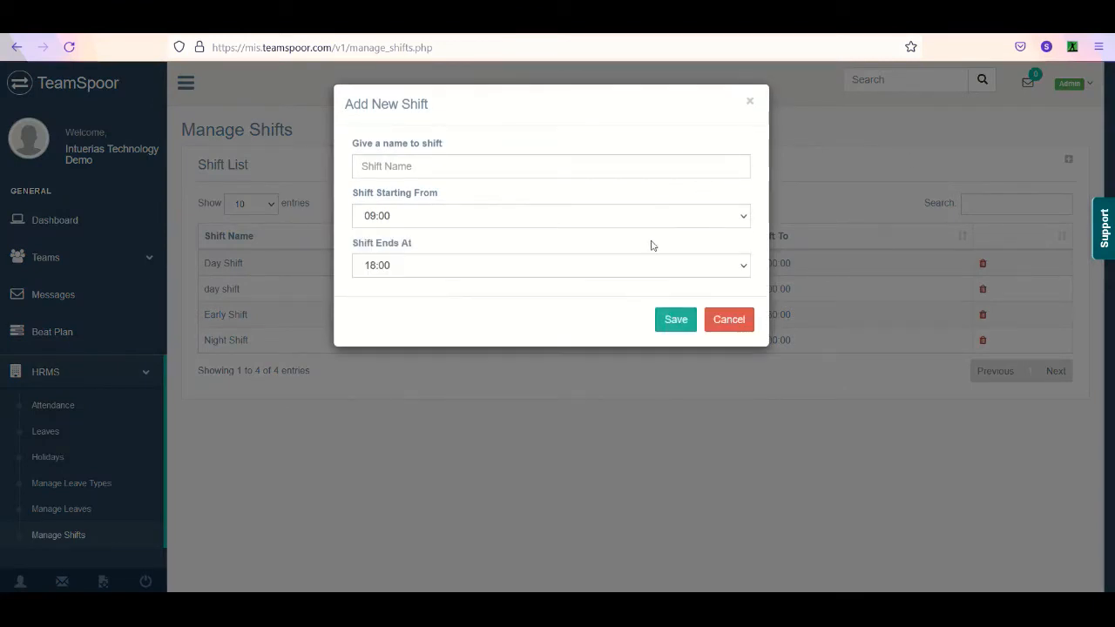
click(601, 273)
click(754, 275)
click(730, 318)
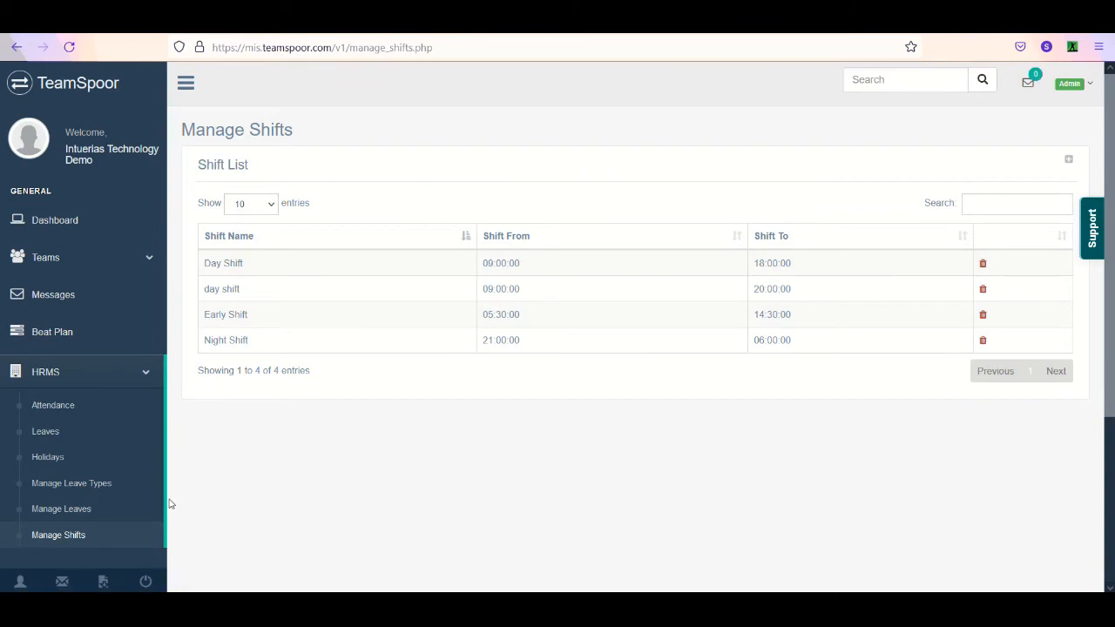
- Open the HRMS company holidays and choose HQ1 as the office for a new holiday
click(112, 466)
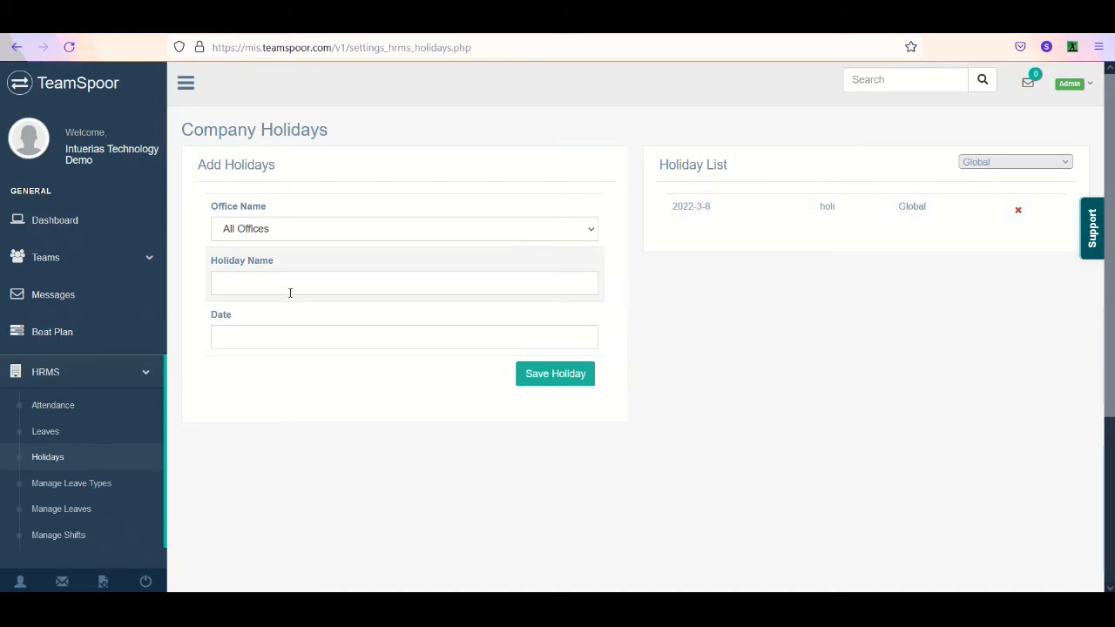
click(317, 232)
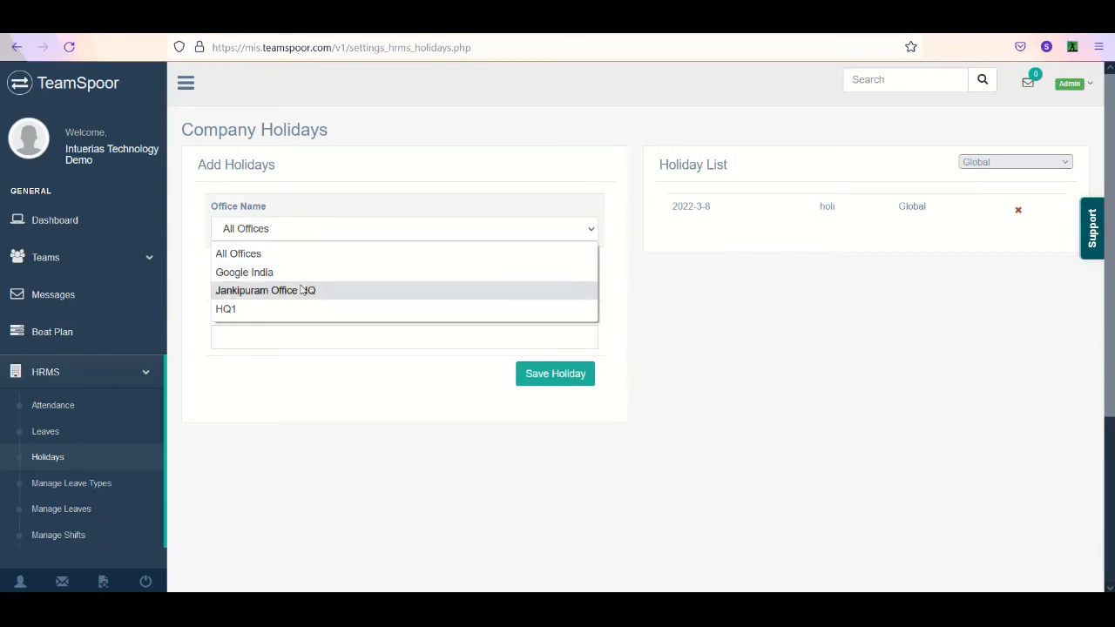
click(557, 310)
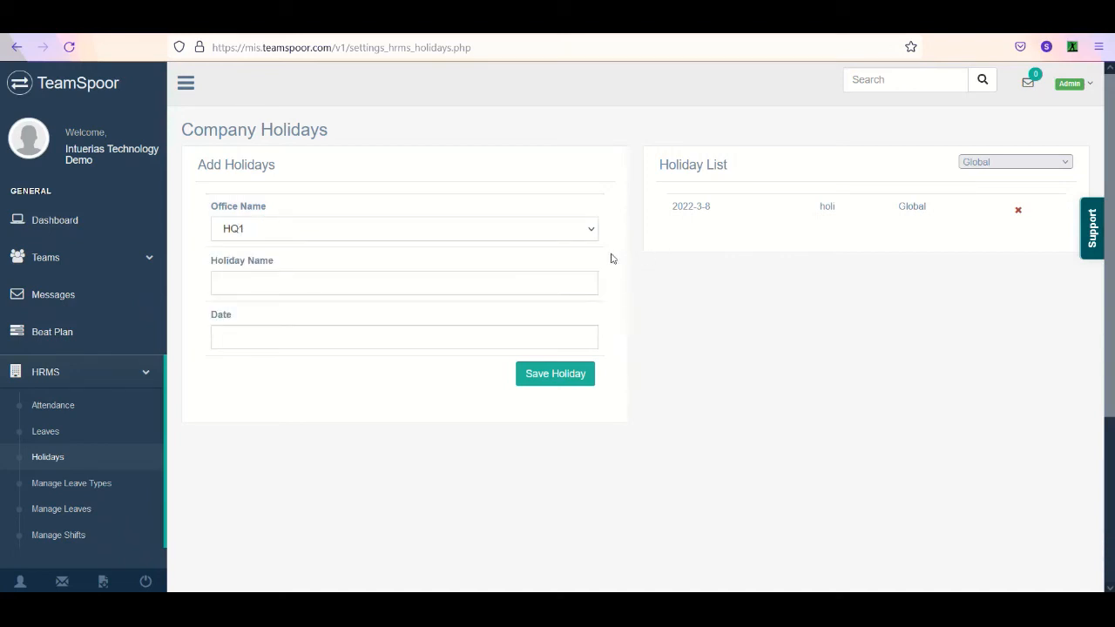
- Filter the holiday list by Google India, Jankipuram Office HQ and HQ1 in turn, ending on Google India
click(1052, 165)
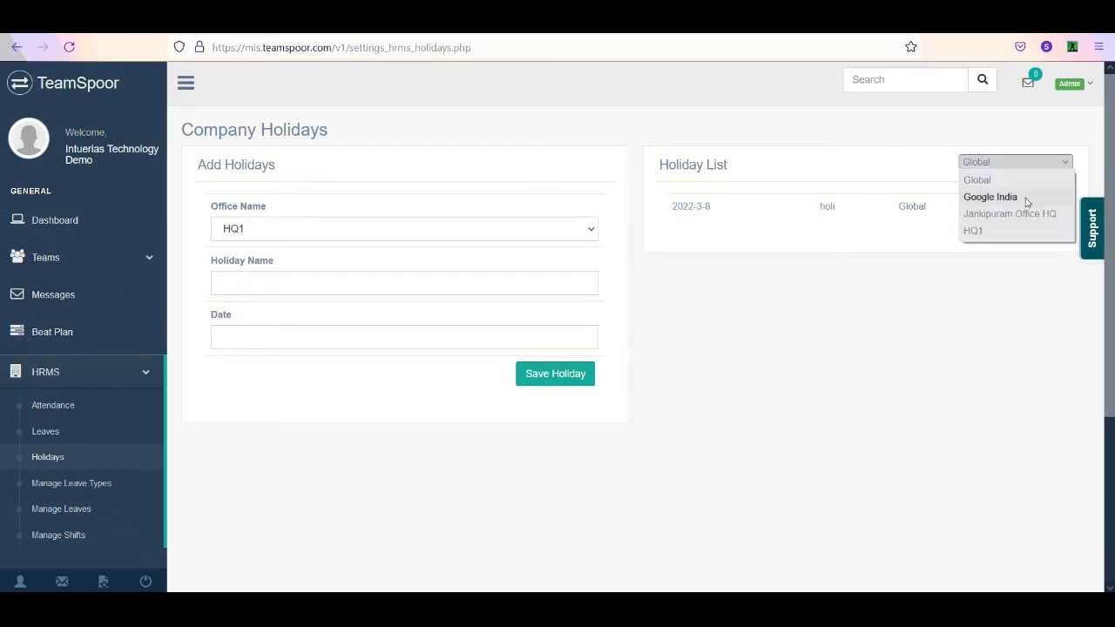
click(1027, 199)
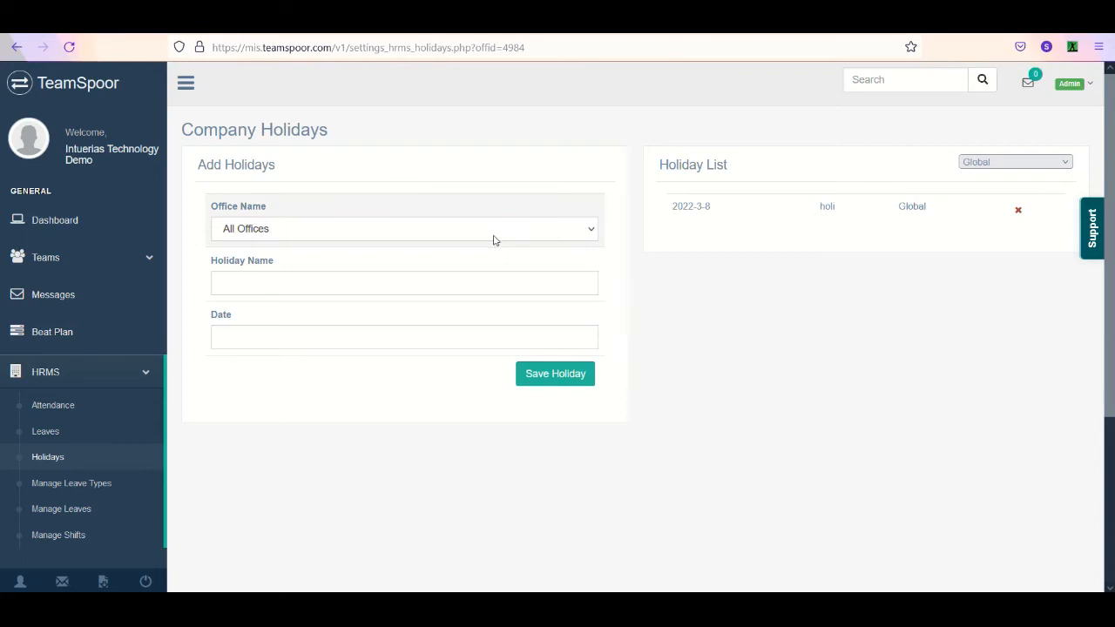
click(494, 241)
click(977, 168)
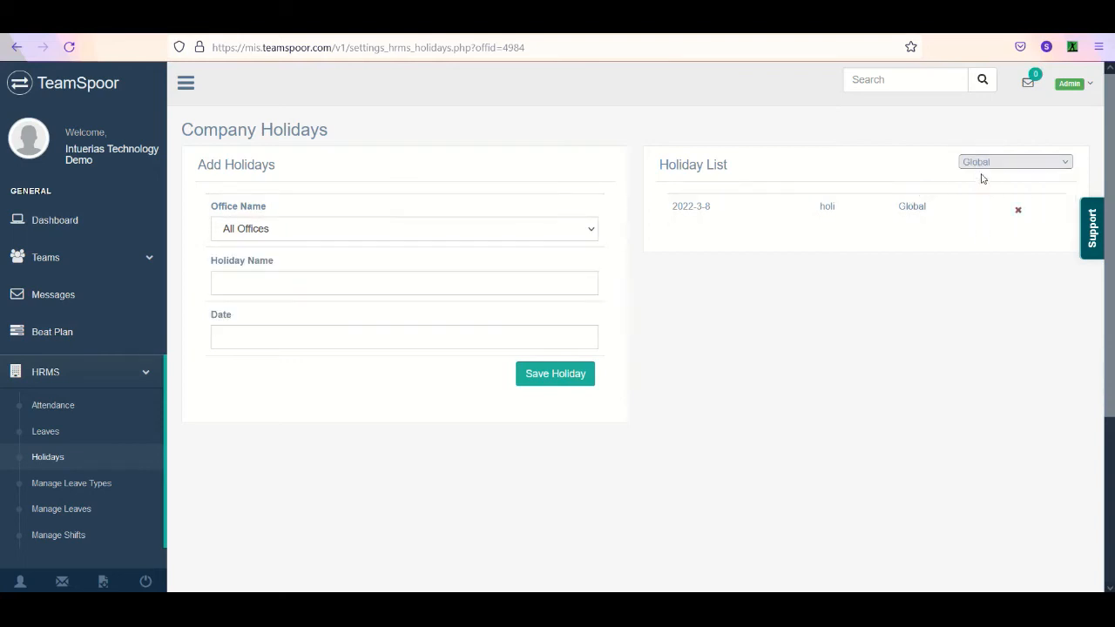
click(981, 215)
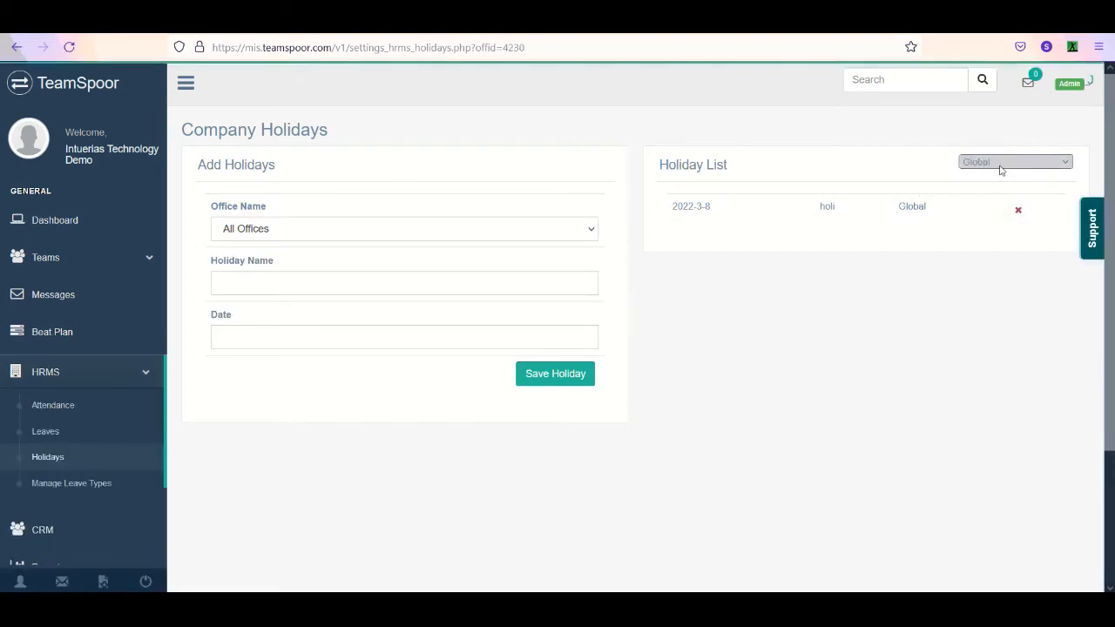
click(1001, 169)
click(974, 230)
click(982, 170)
click(983, 197)
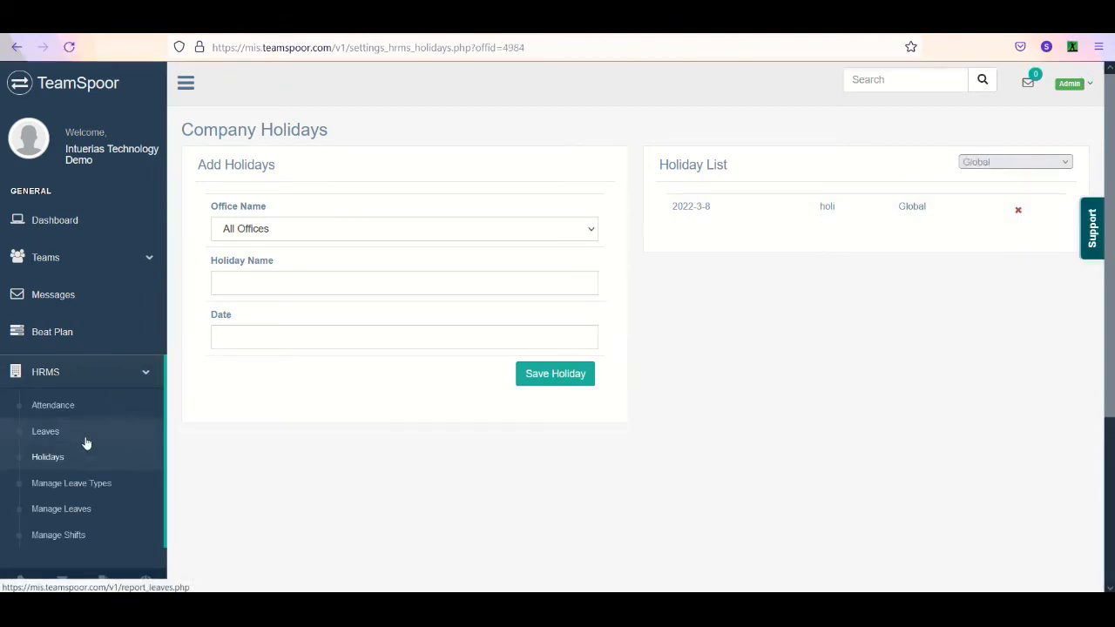
- Leave the HRMS holidays and open the Services page in the portal settings
click(128, 384)
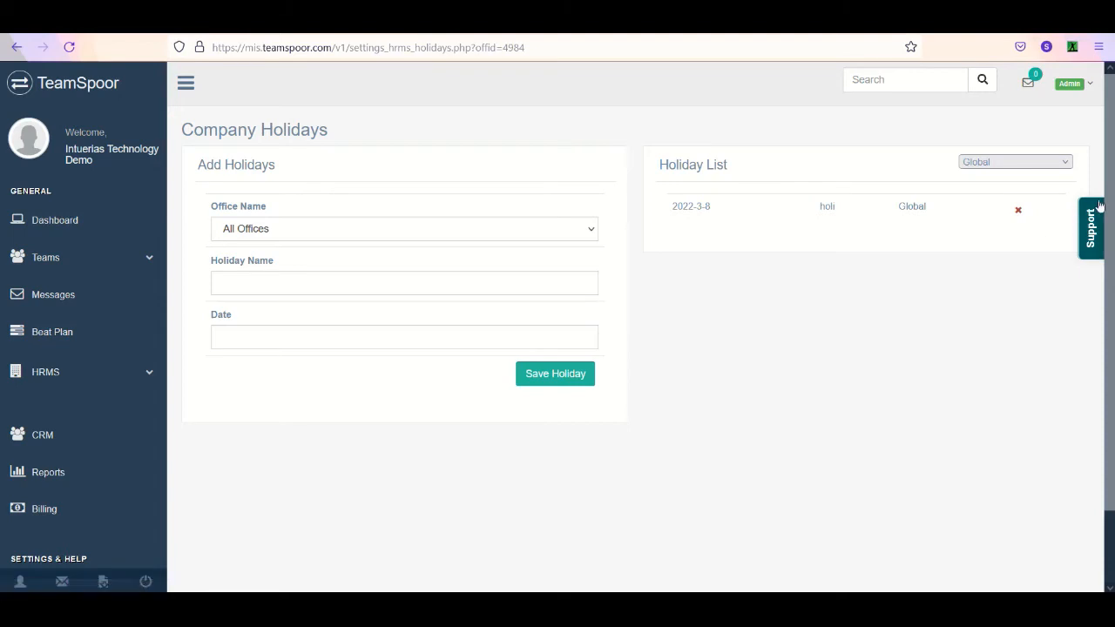
scroll(1102, 288, down, 2)
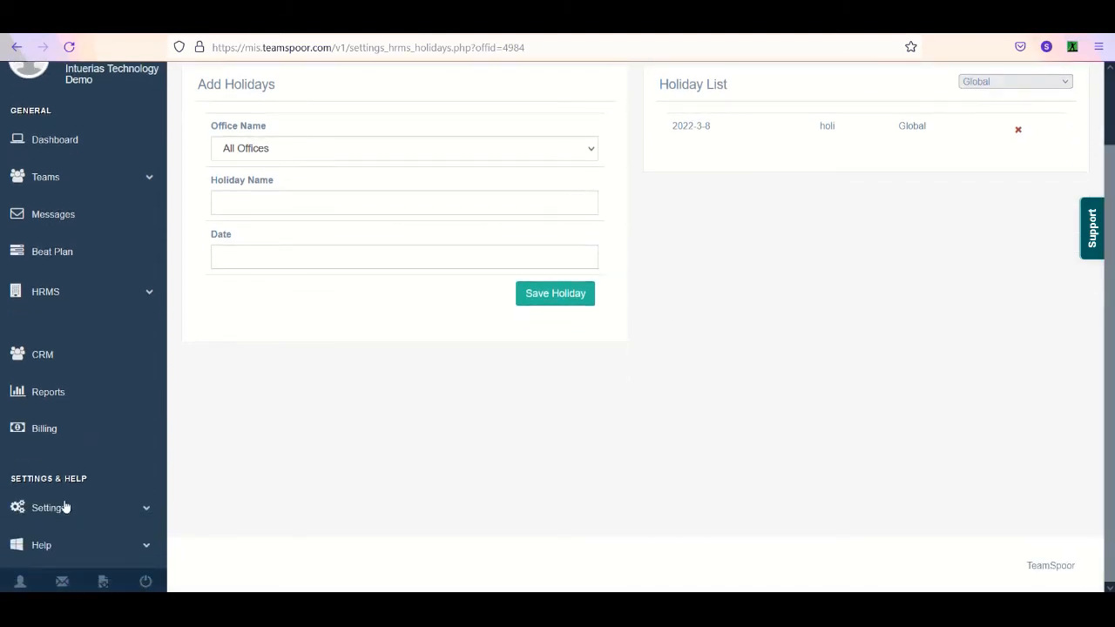
click(68, 512)
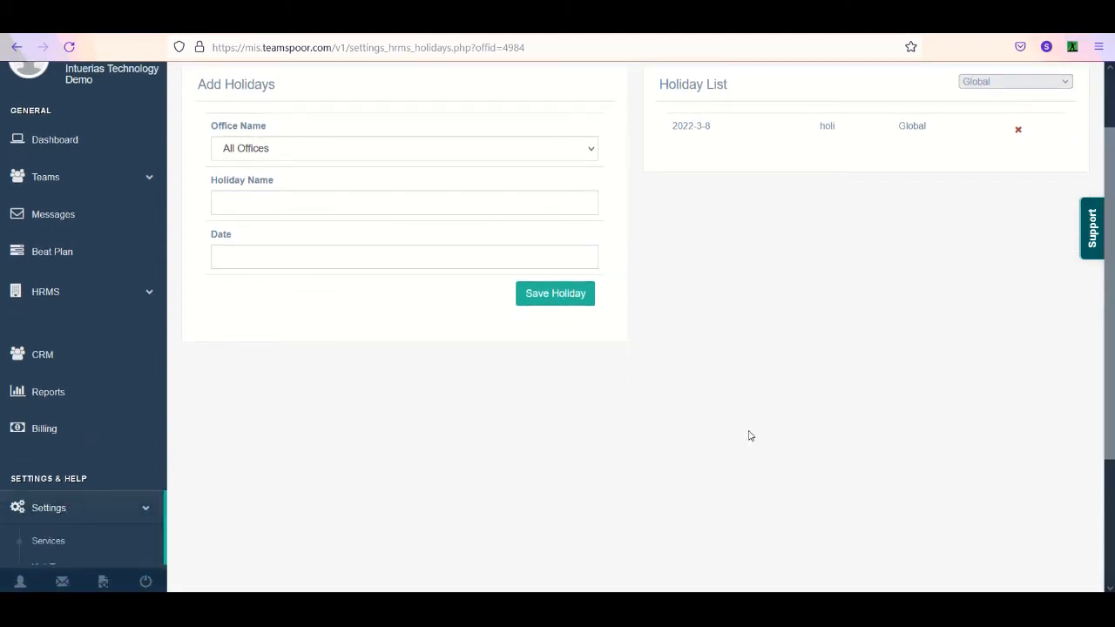
scroll(1107, 418, down, 3)
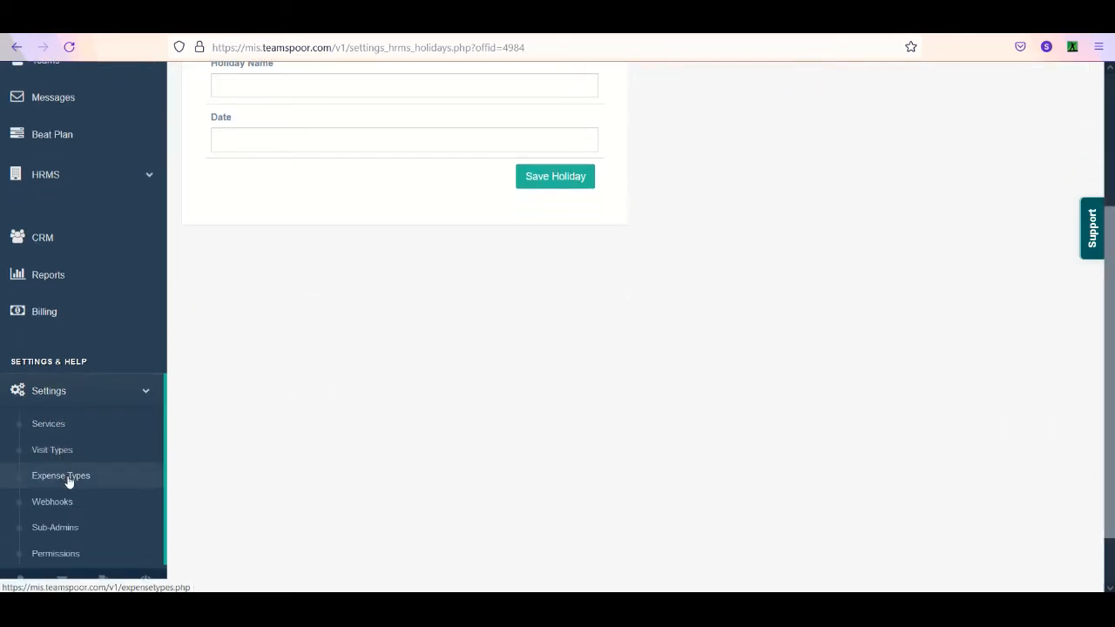
click(110, 431)
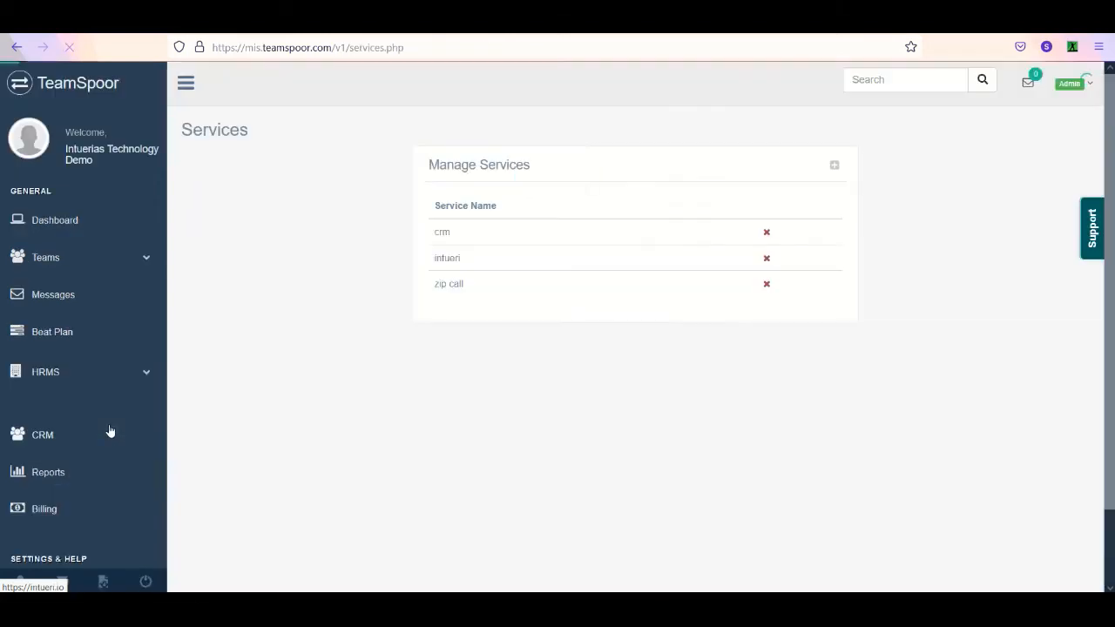
- Examine the form for adding a new service and cancel it without entering a name
scroll(644, 227, down, 2)
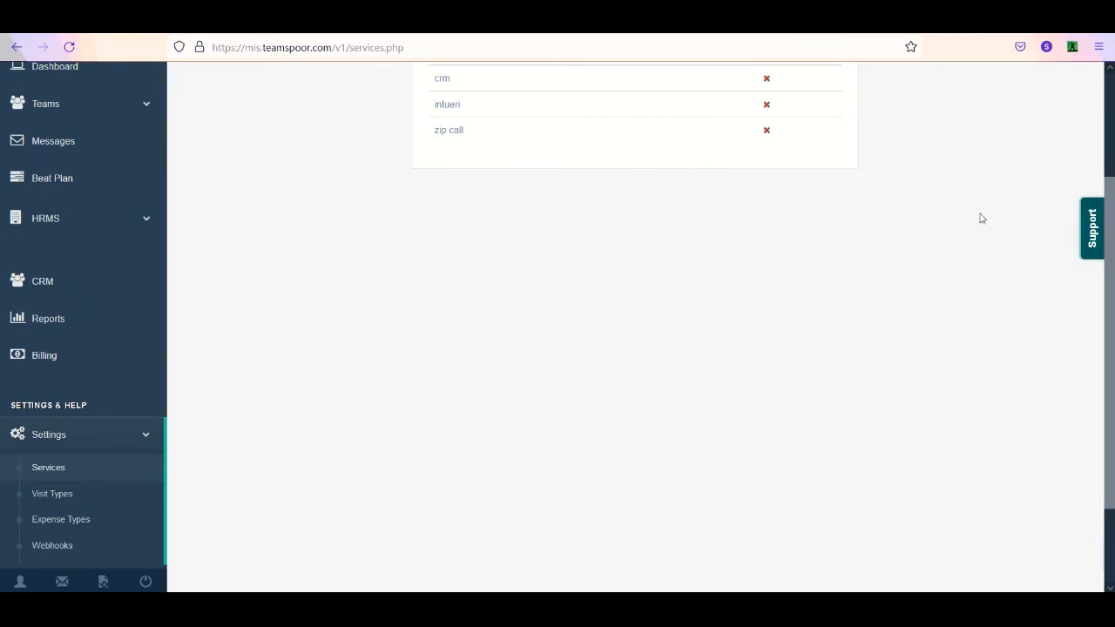
scroll(1002, 209, up, 2)
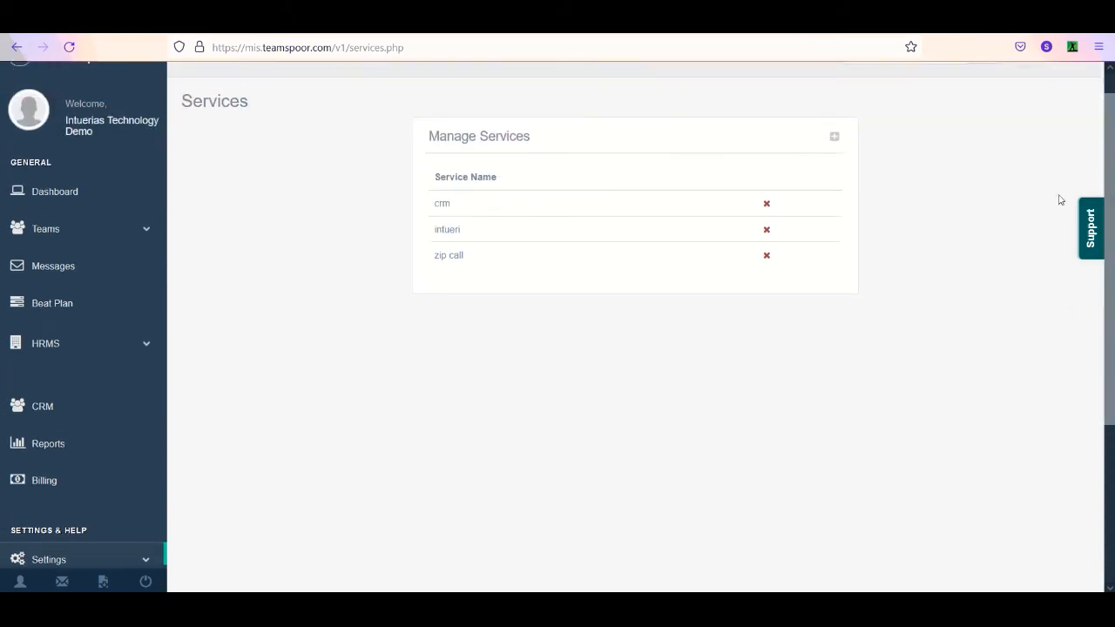
click(835, 138)
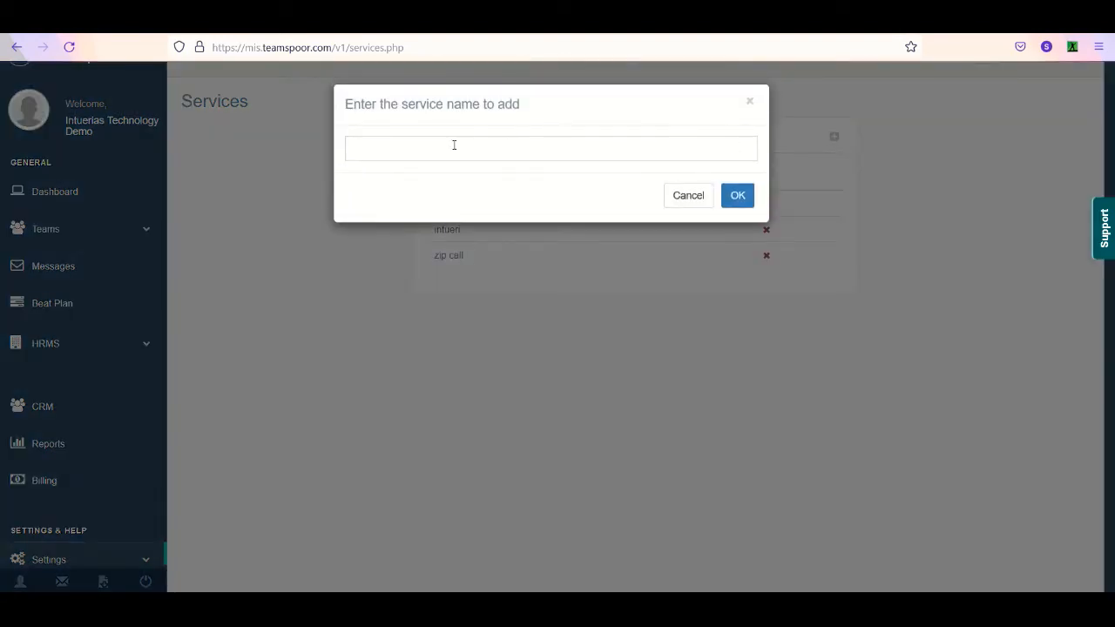
click(688, 197)
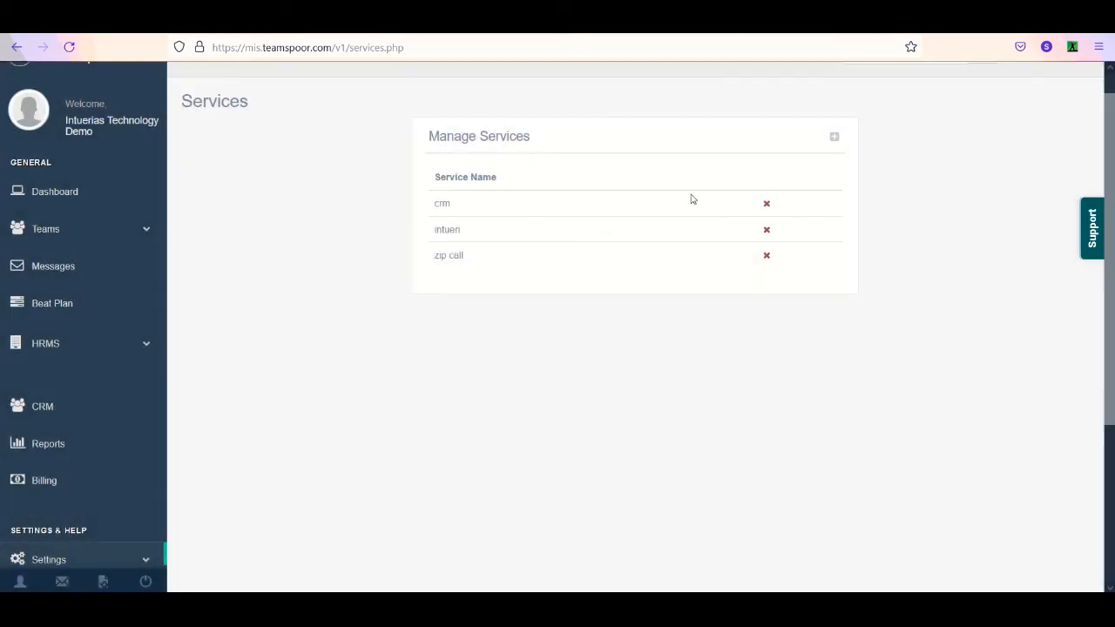
scroll(909, 410, down, 3)
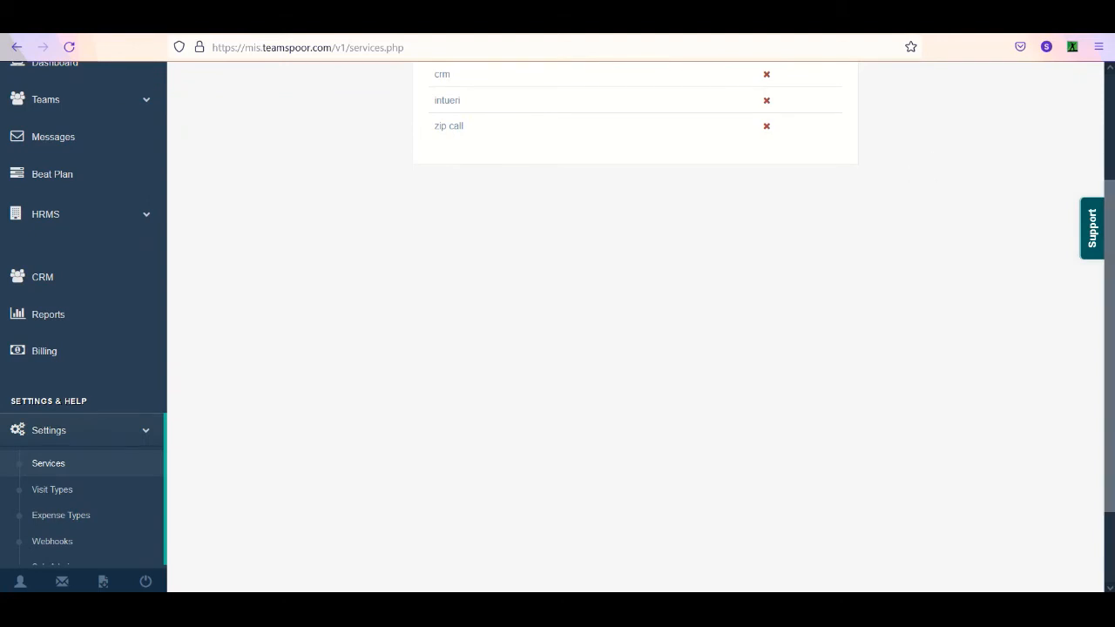
scroll(912, 175, up, 2)
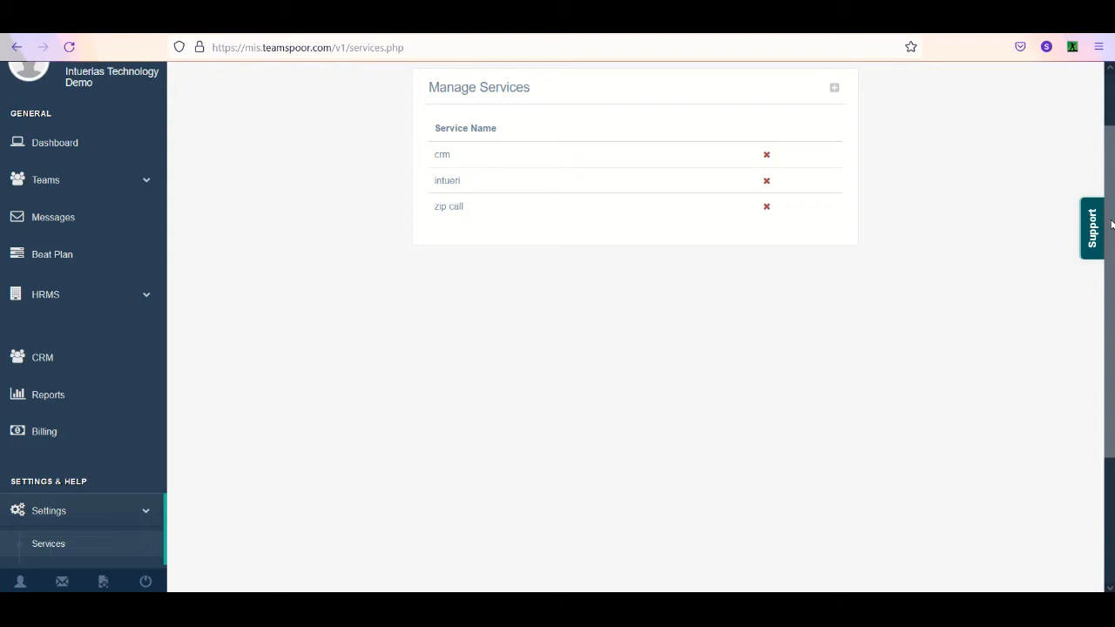
- Switch to the phone session in AnyDesk and review the TeamSpoor app's Diagnostics from the profile menu
mouse_move(406, 610)
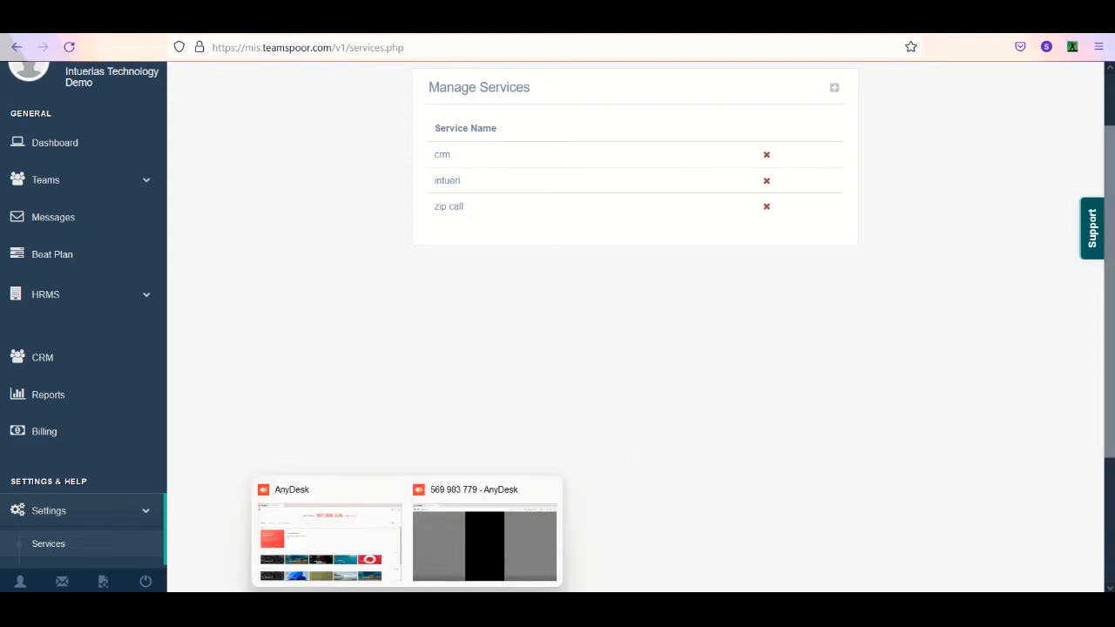
click(432, 573)
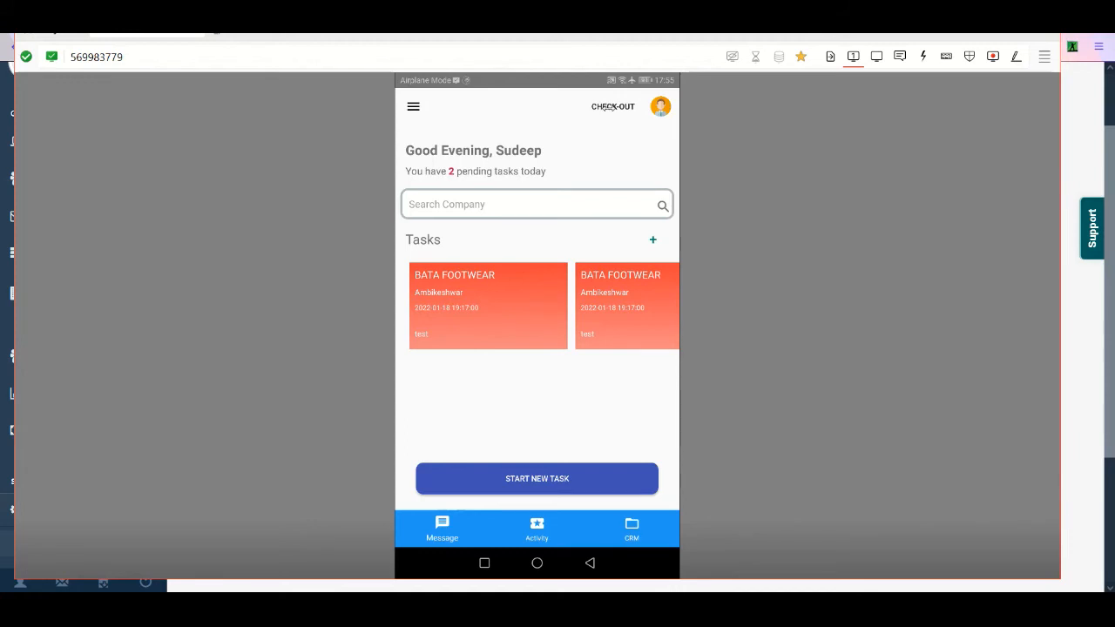
click(663, 108)
click(659, 109)
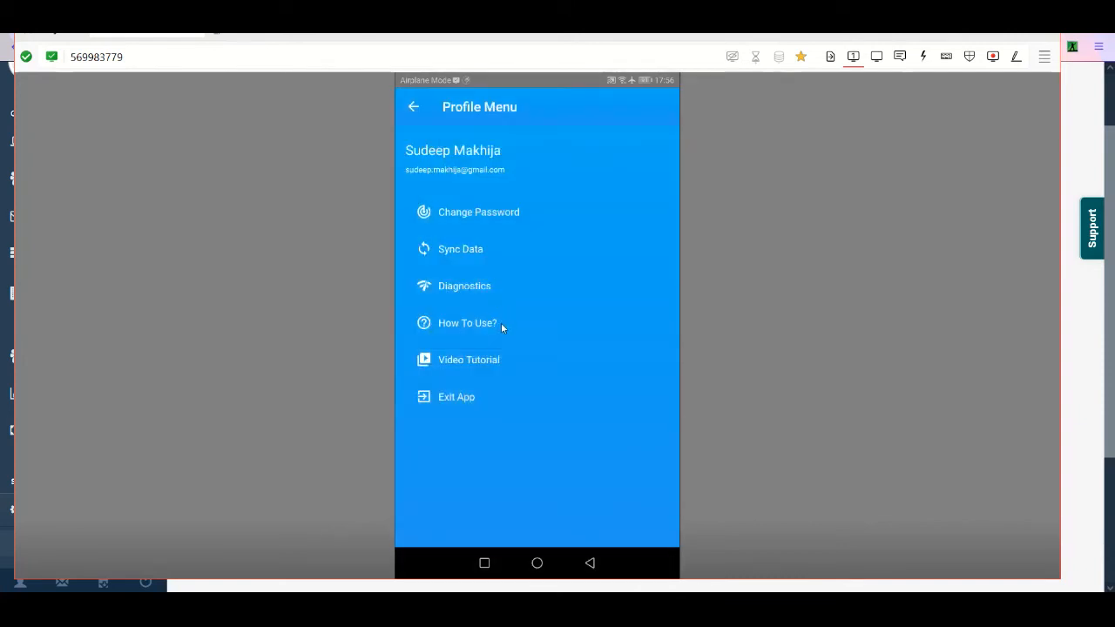
click(459, 286)
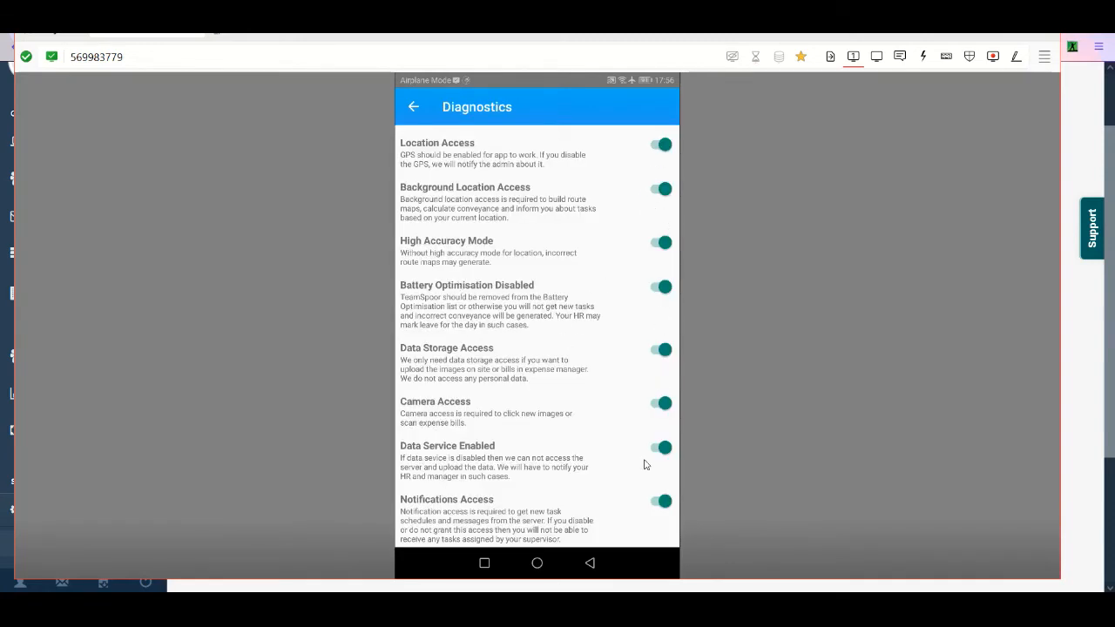
scroll(642, 450, down, 5)
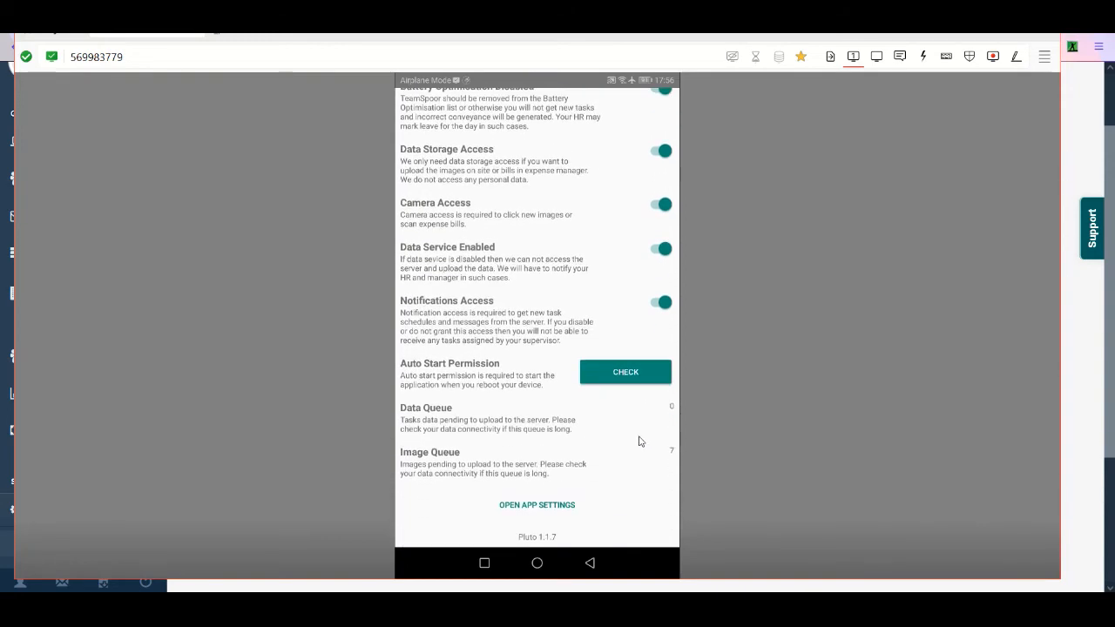
- Open the phone's app settings for TeamSpoor CRM, check its permissions and battery power info, and return to Diagnostics
click(567, 490)
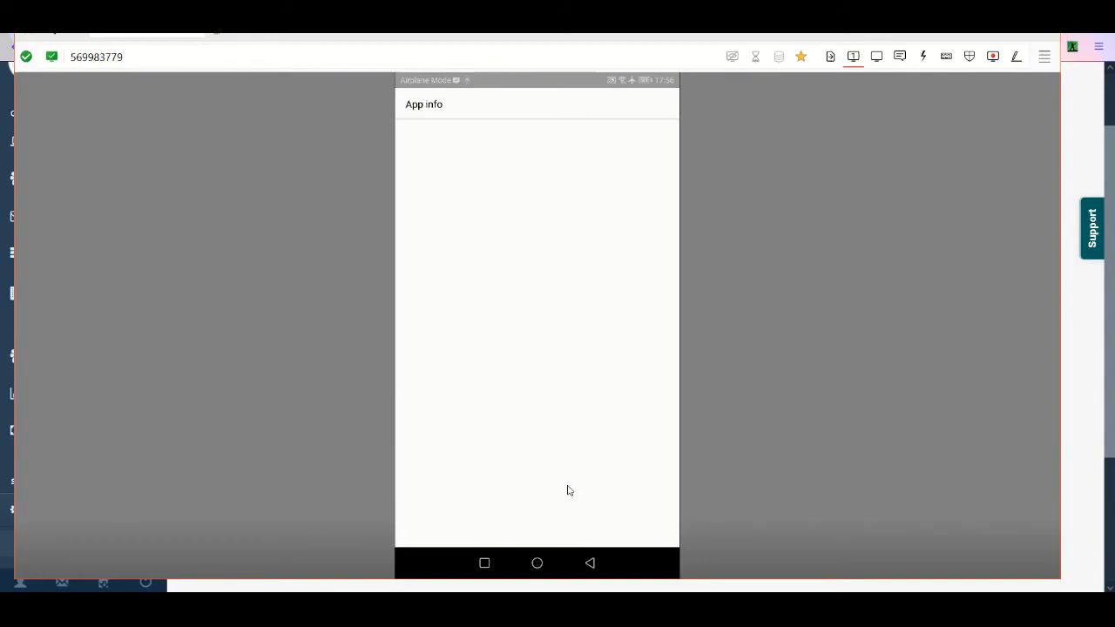
click(575, 300)
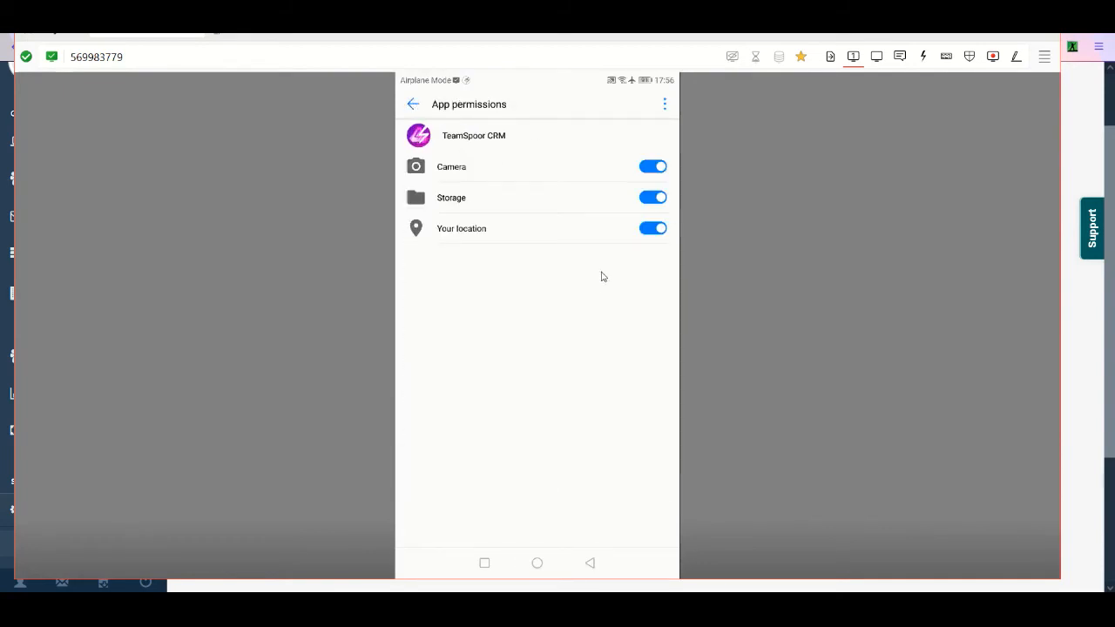
right_click(663, 232)
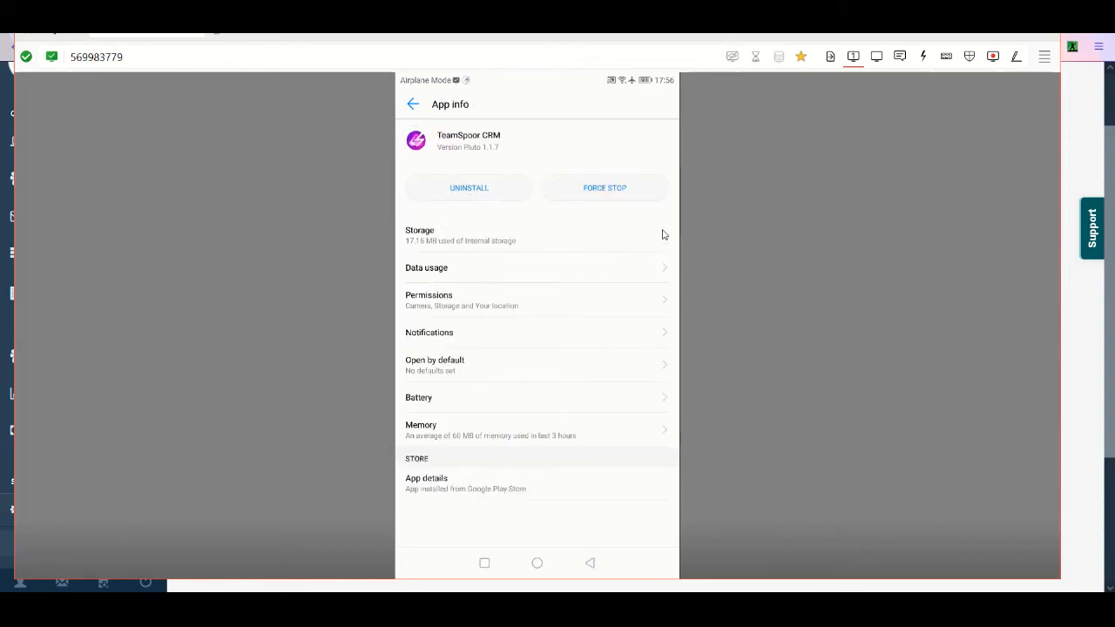
right_click(663, 233)
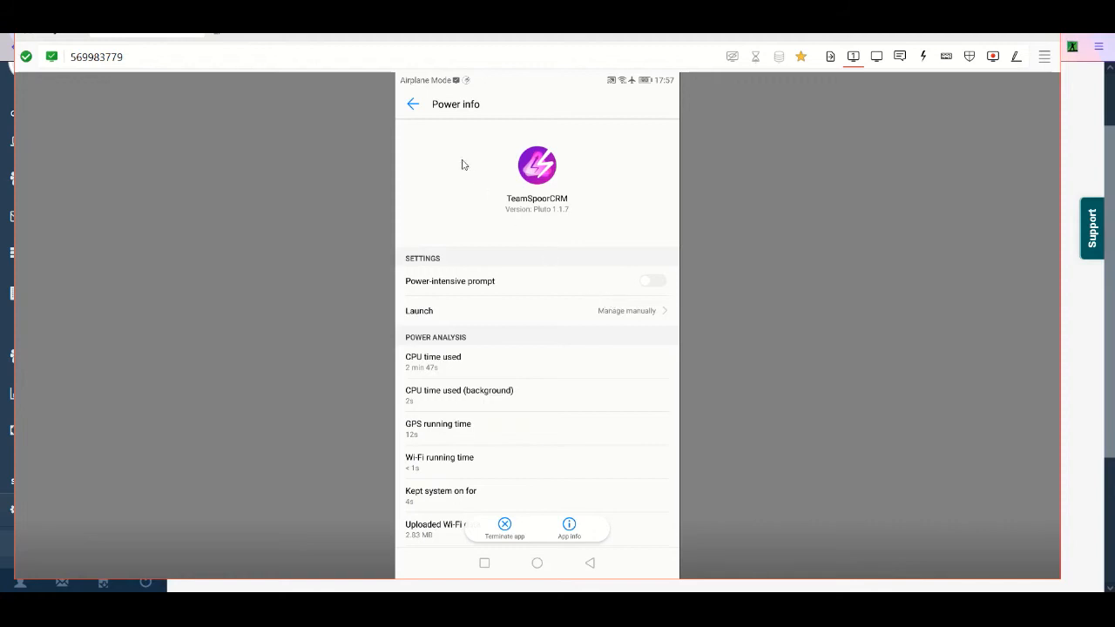
click(418, 106)
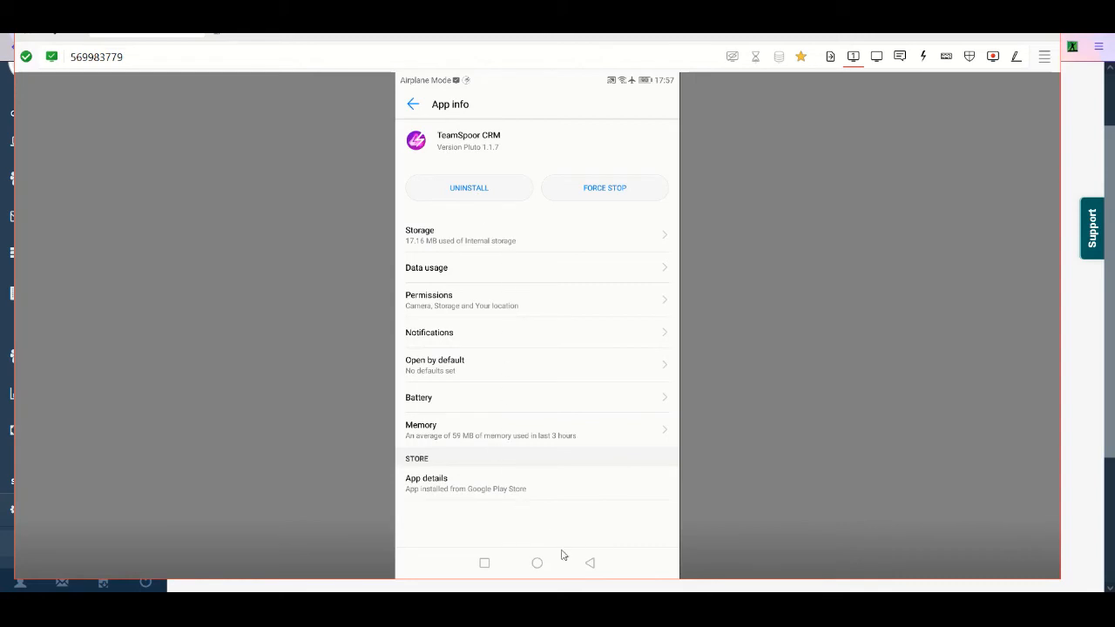
click(592, 564)
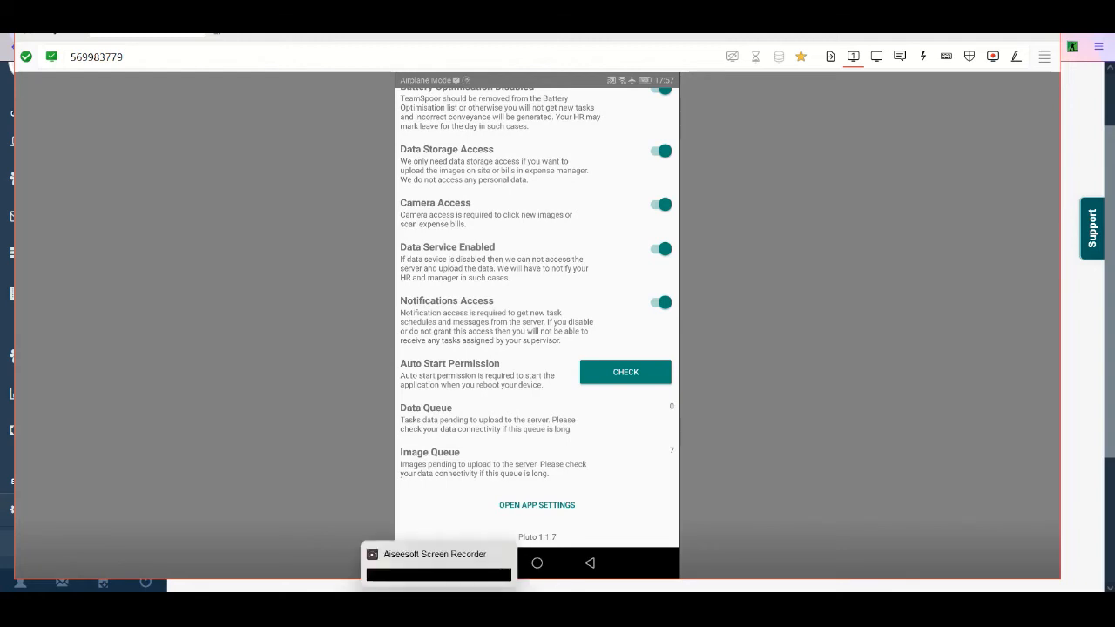
- Return to the TeamSpoor portal in the browser, open Visit Types, and check the new visit type form without saving
click(1080, 131)
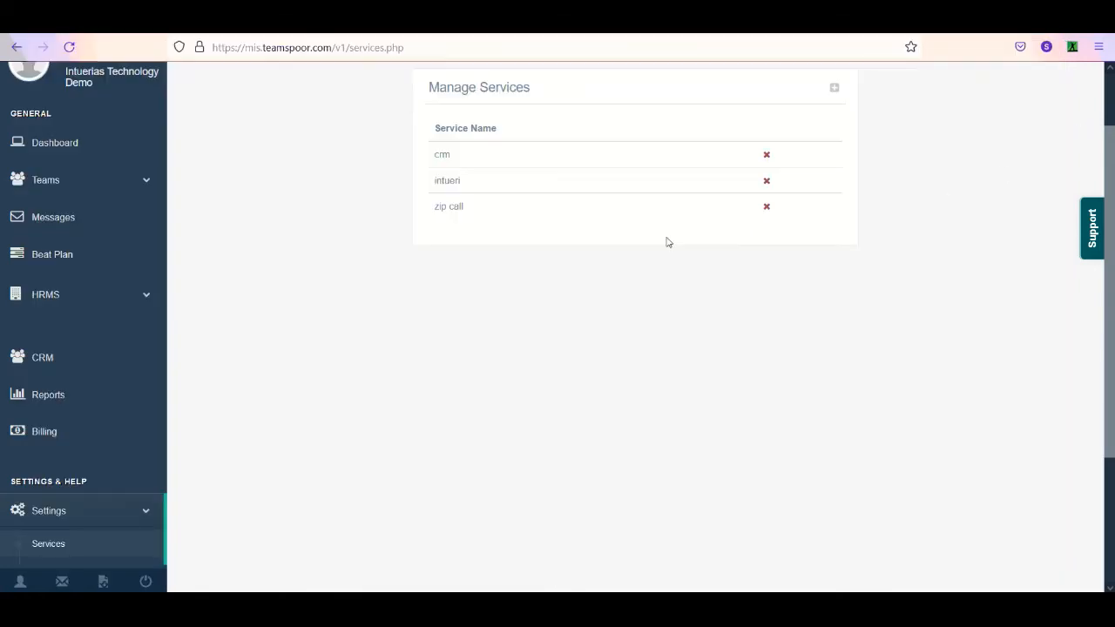
scroll(558, 327, down, 1)
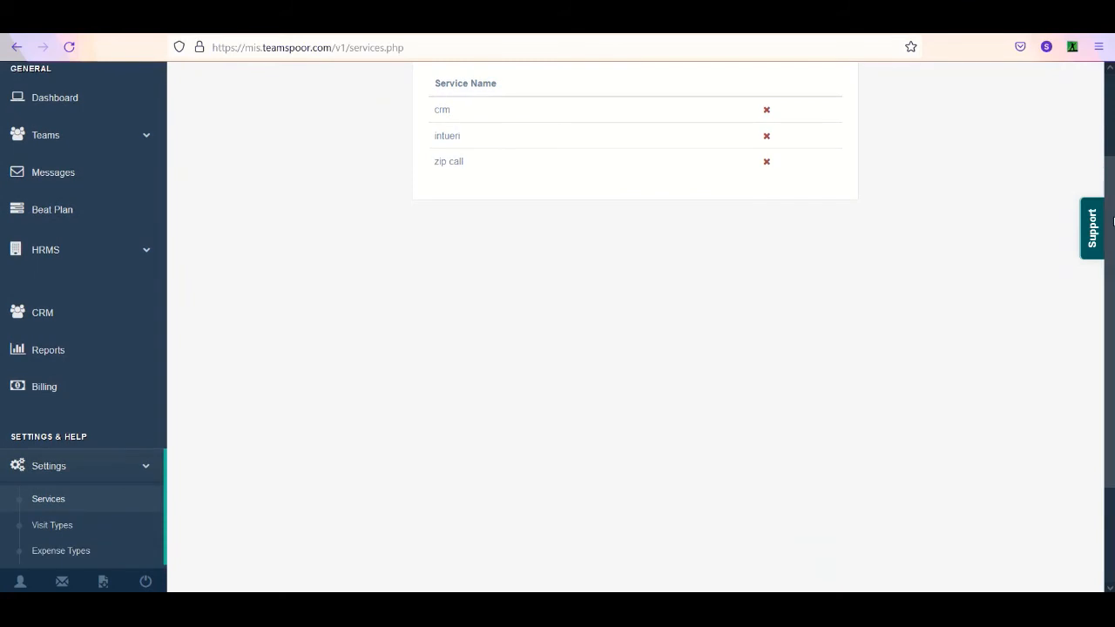
click(86, 535)
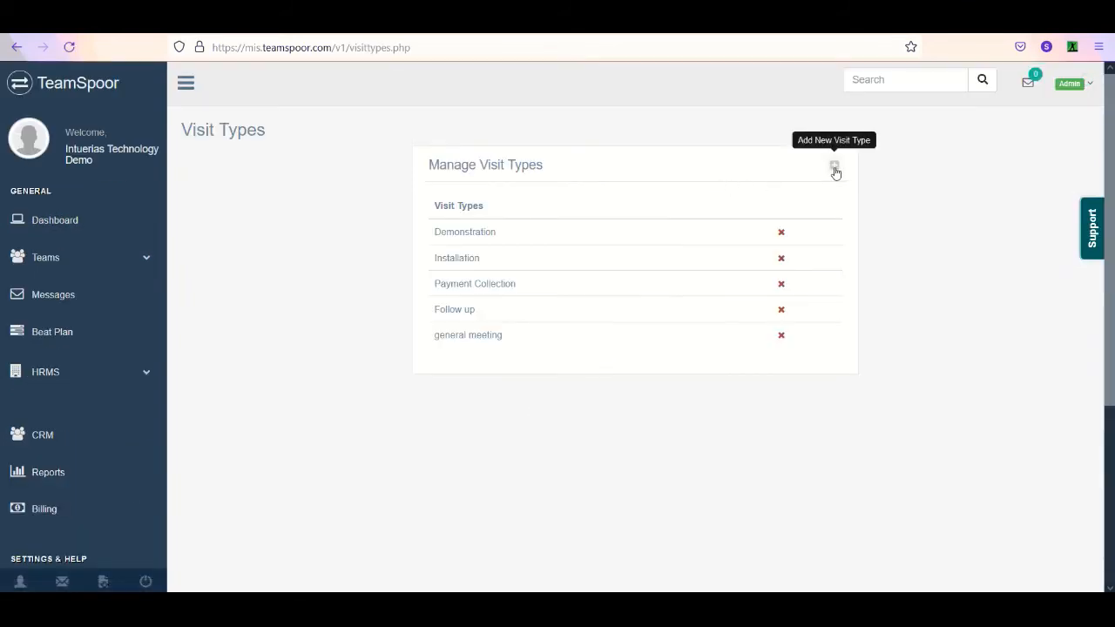
click(833, 166)
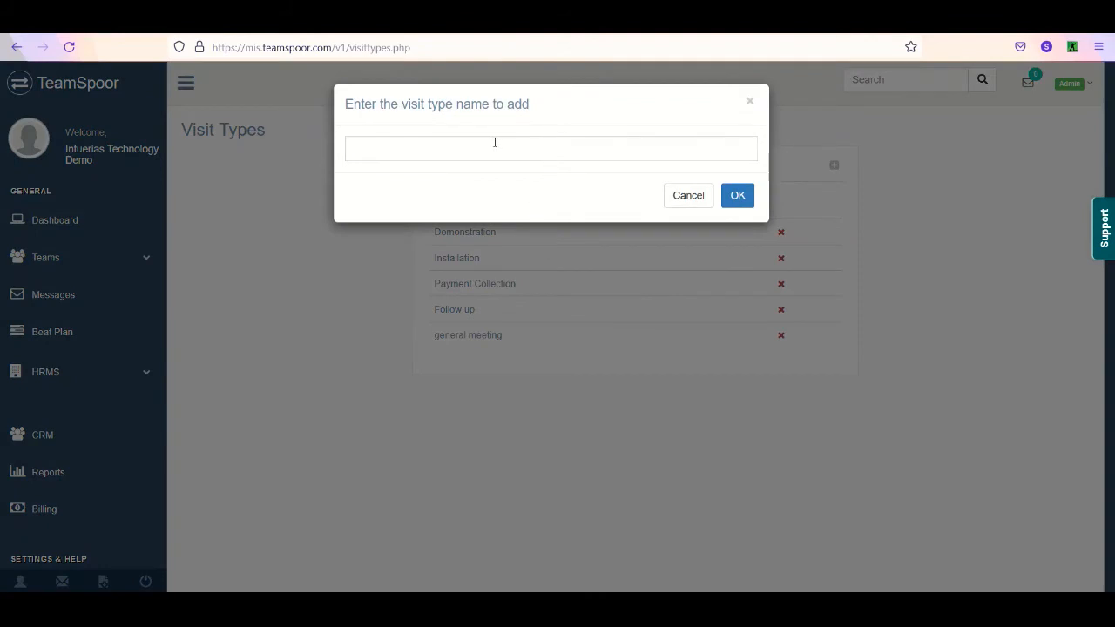
click(680, 203)
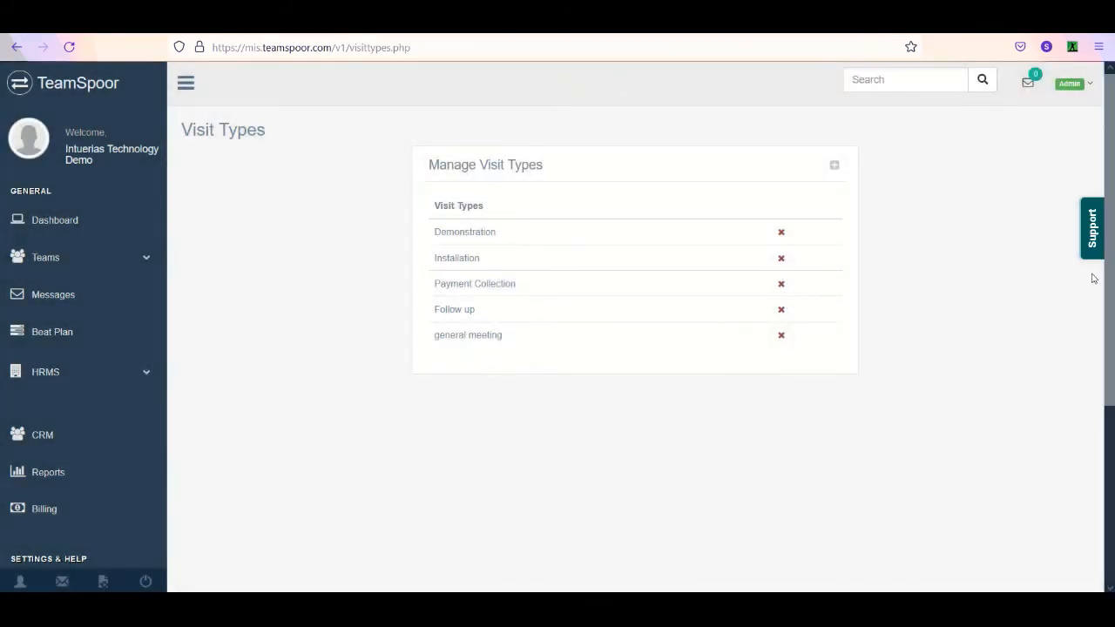
- Open the Expense Types page in the portal settings
drag(1108, 348, 1106, 414)
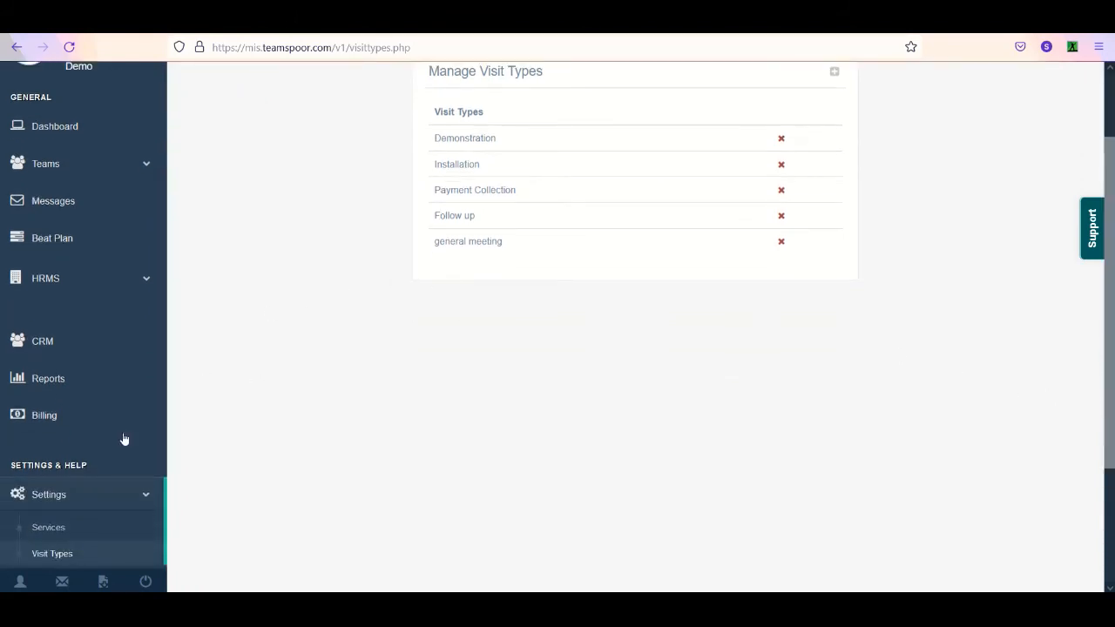
scroll(122, 440, down, 4)
click(83, 420)
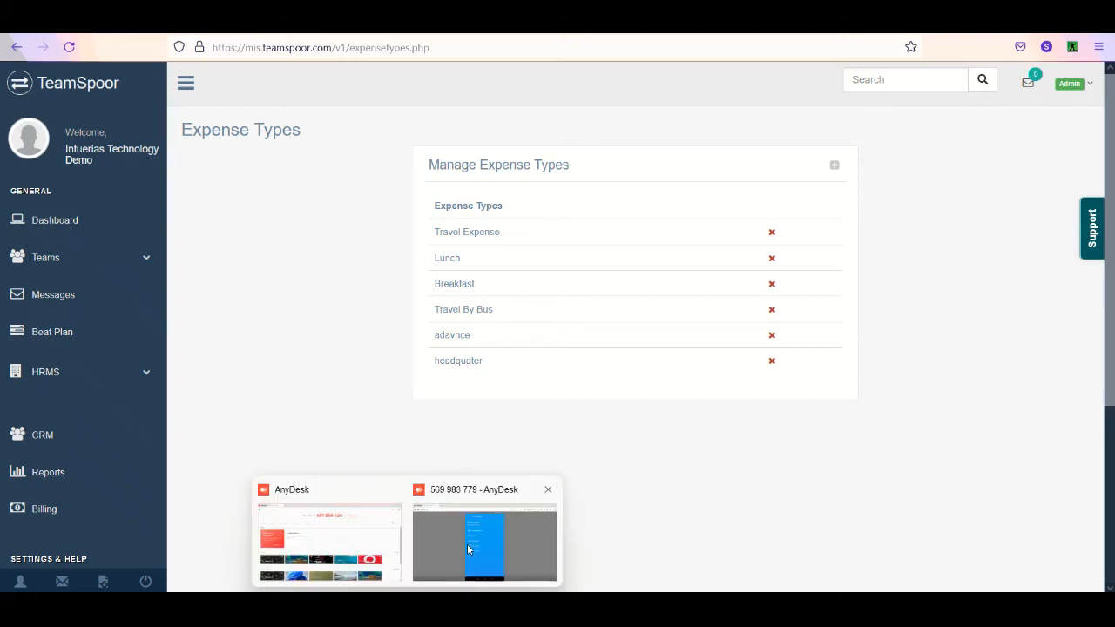
- Switch back to the phone session in AnyDesk and start adding an expense in the Expense Manager
click(470, 549)
click(590, 563)
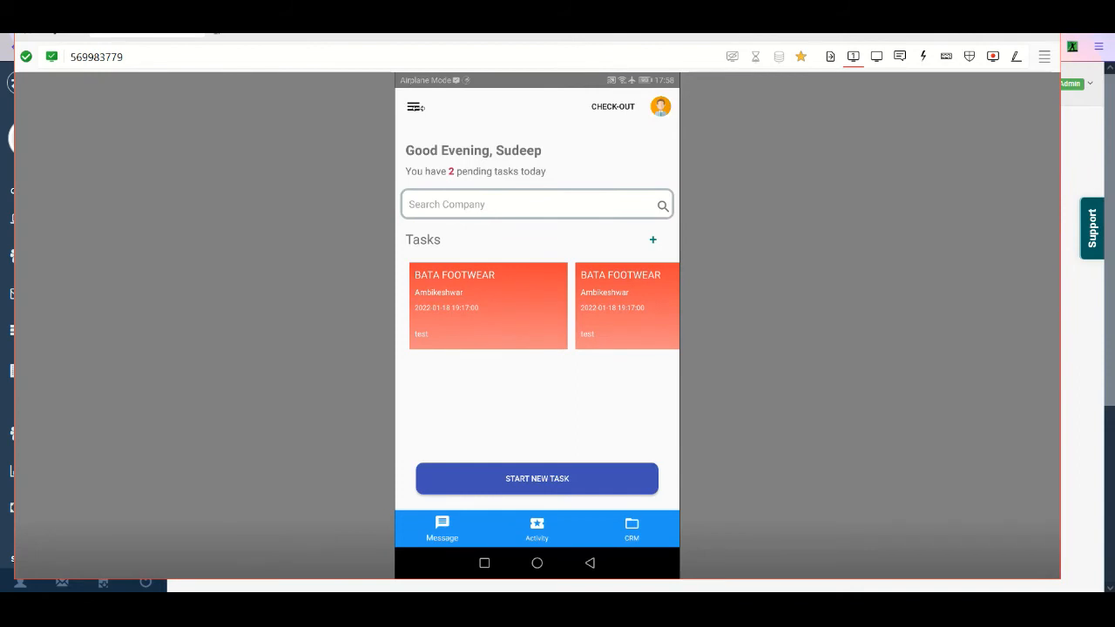
click(411, 105)
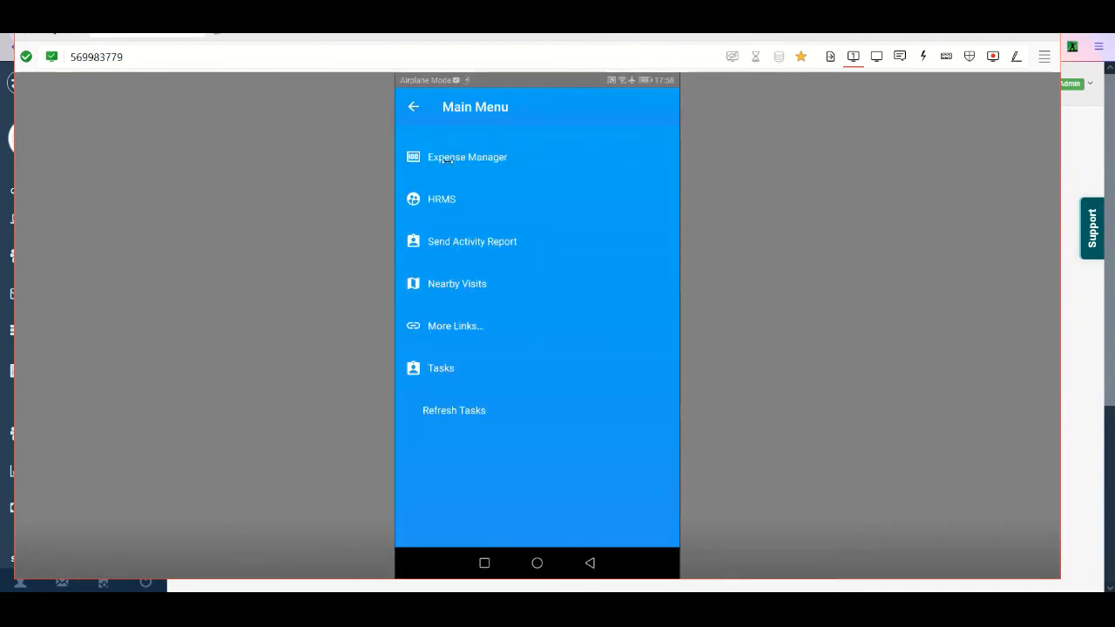
click(446, 160)
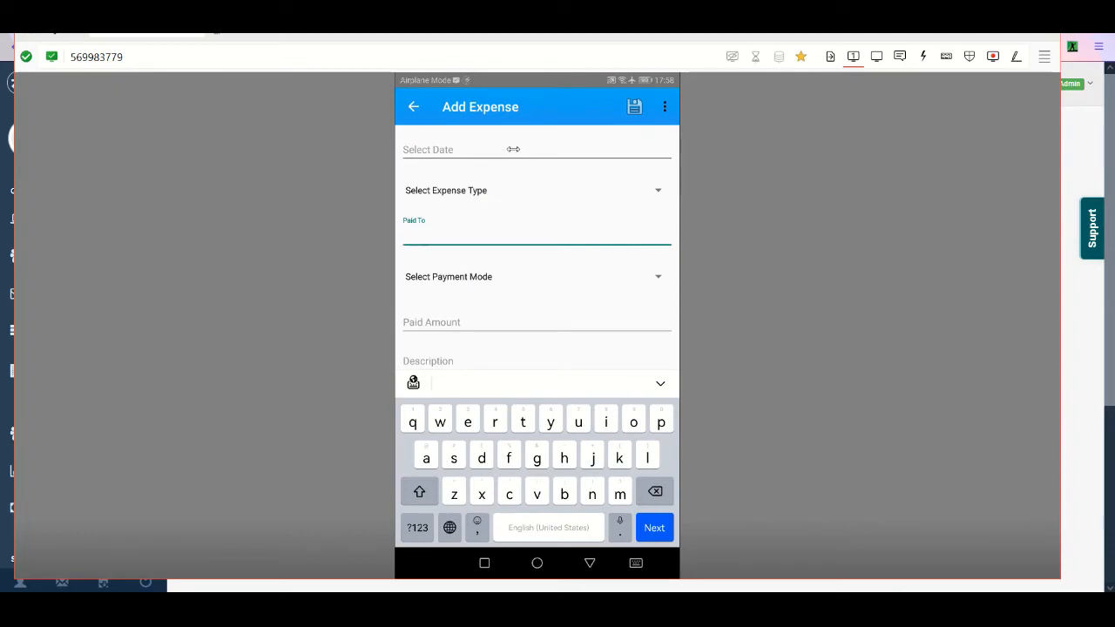
- Set the expense date to 18 January 2022 and check the time picker without changing the time
click(513, 149)
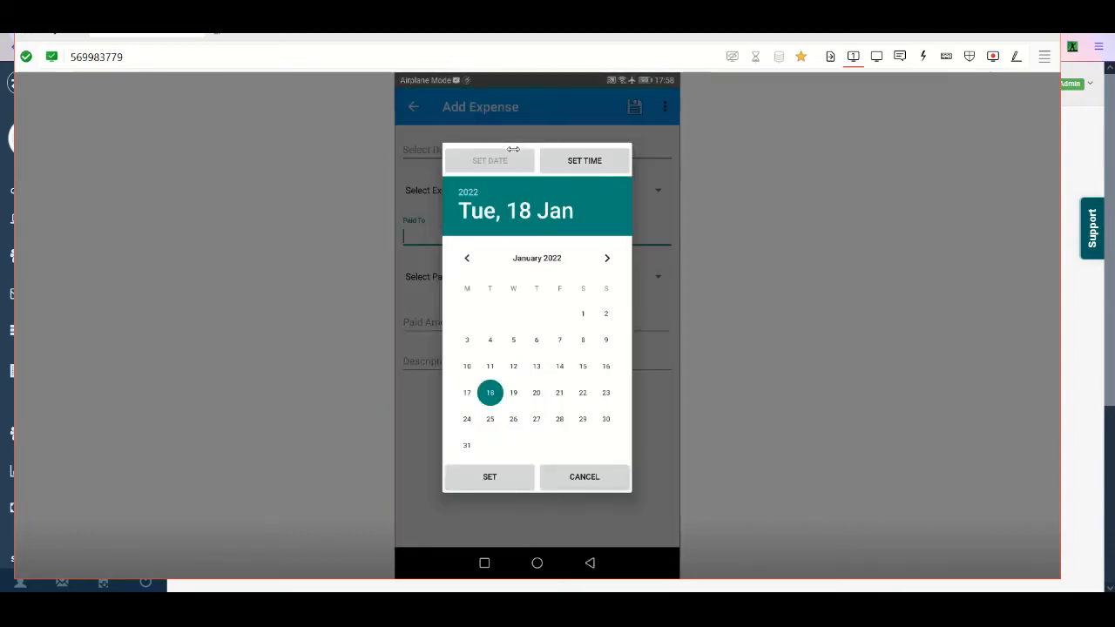
key(Return)
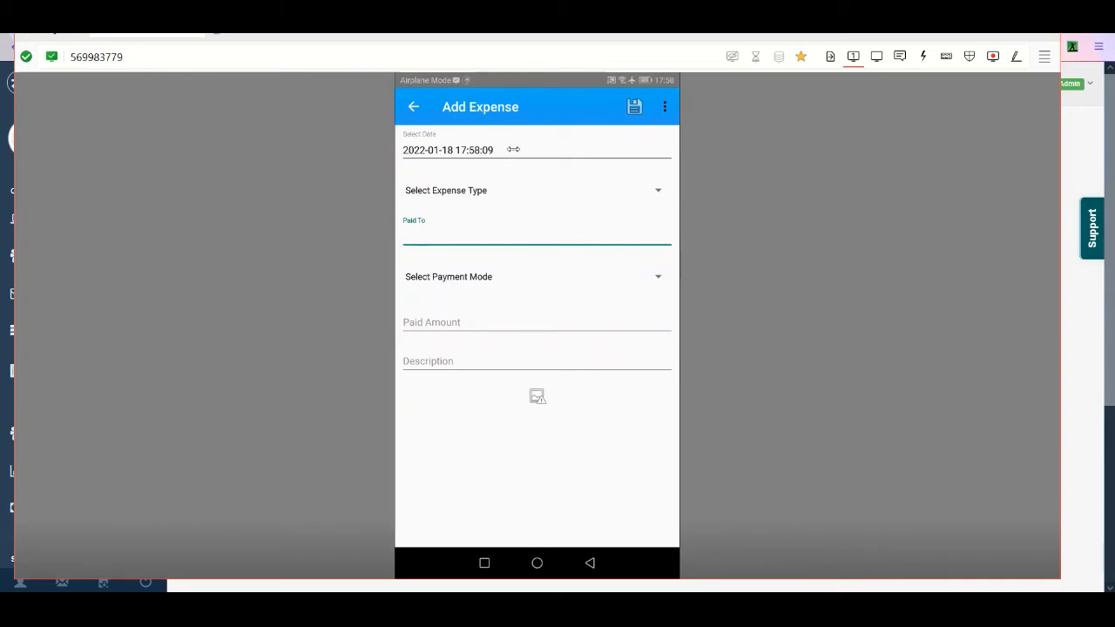
click(513, 149)
click(585, 161)
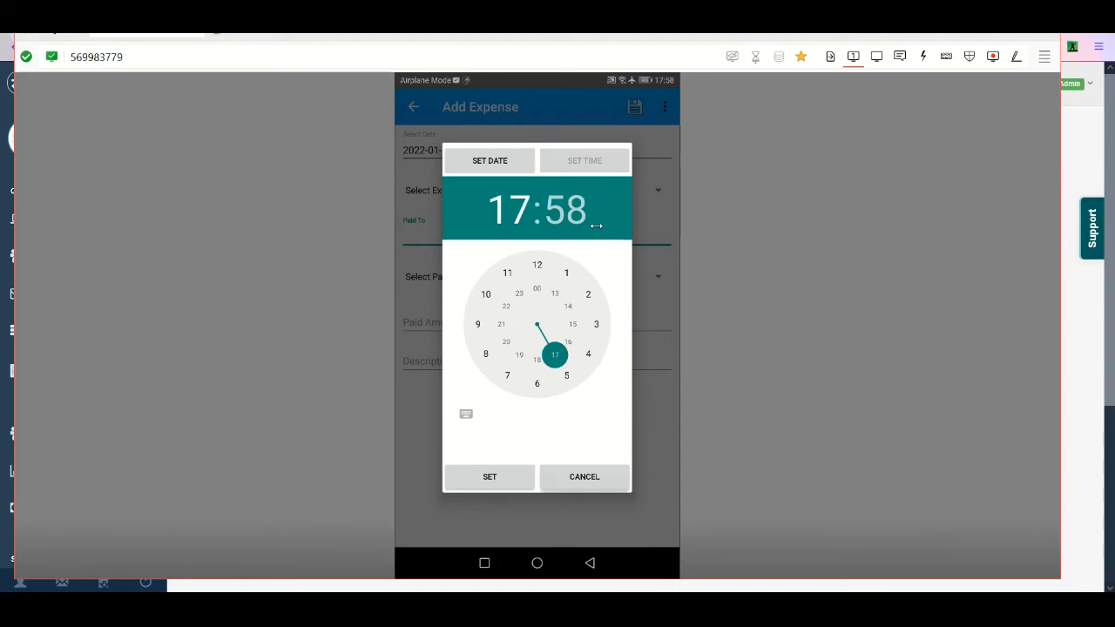
key(Escape)
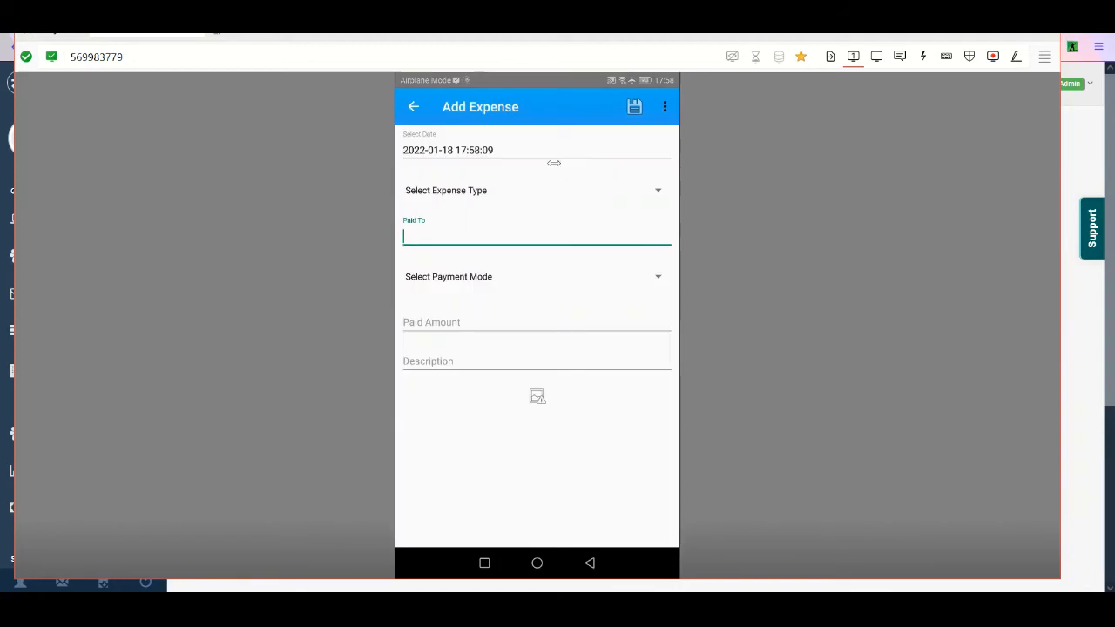
- Choose Travel By Bus as the expense type and enter "cashier" as the payee
click(513, 189)
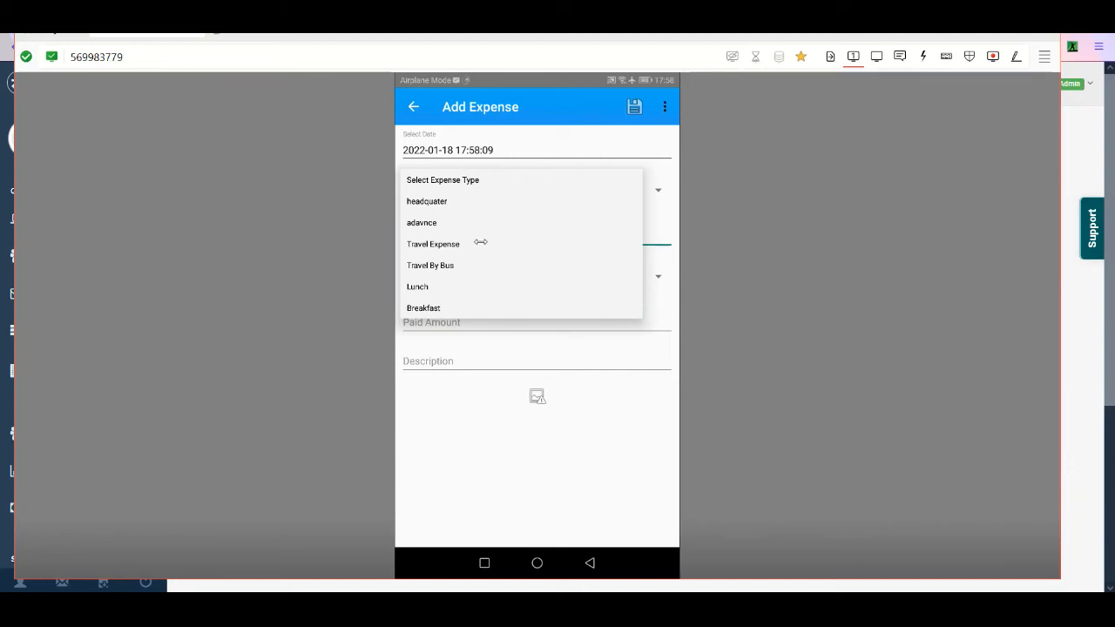
click(453, 265)
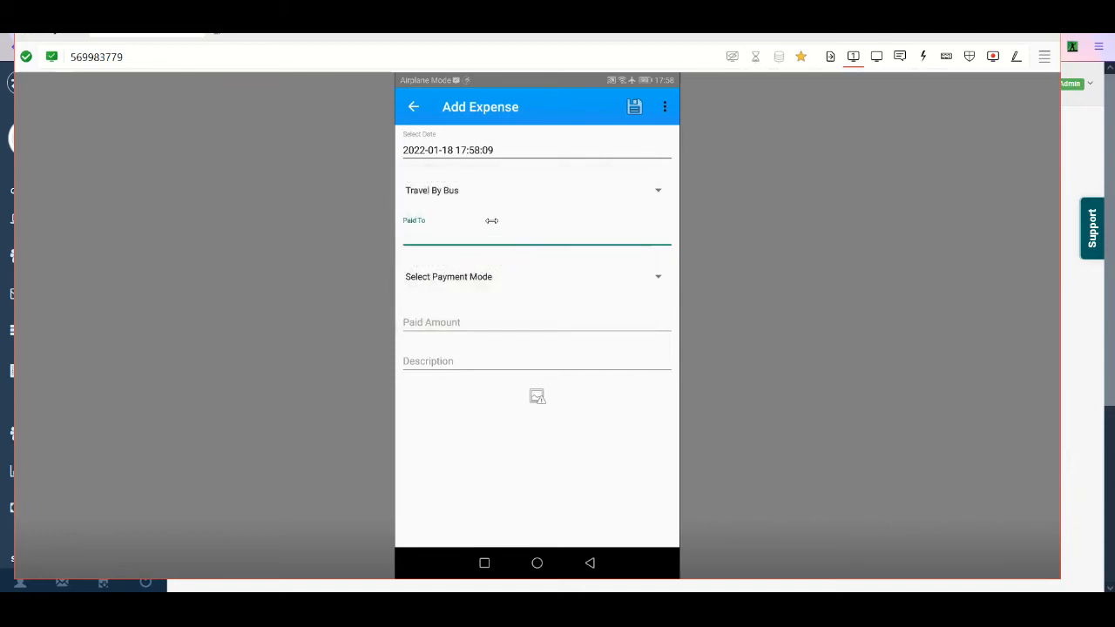
text(cashier)
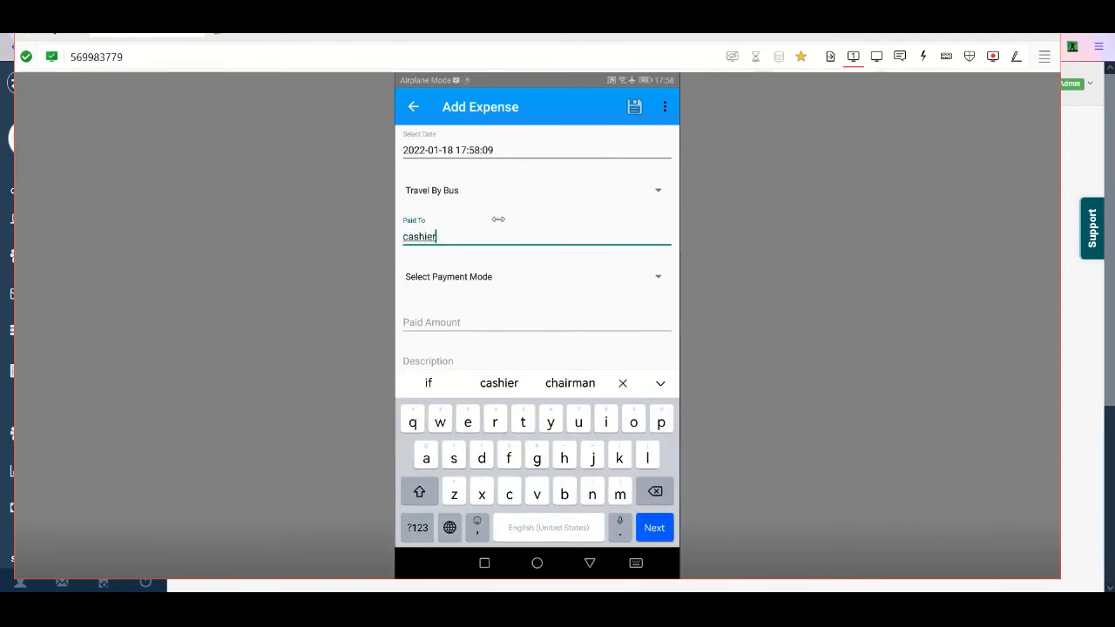
- Set the payment mode to Cash and the paid amount to 245
click(523, 277)
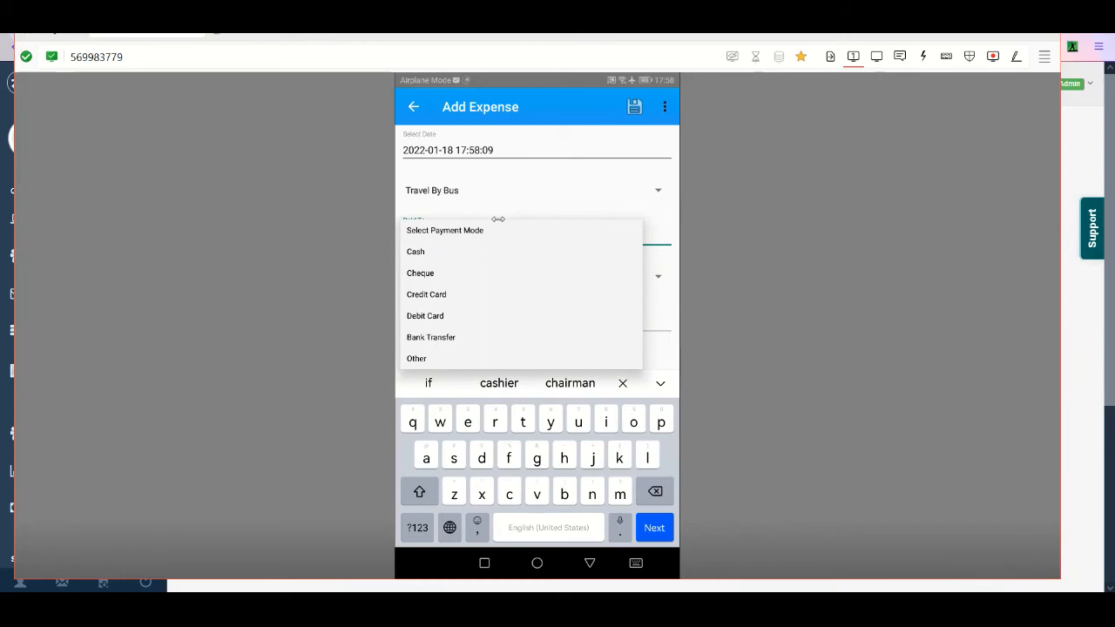
click(416, 252)
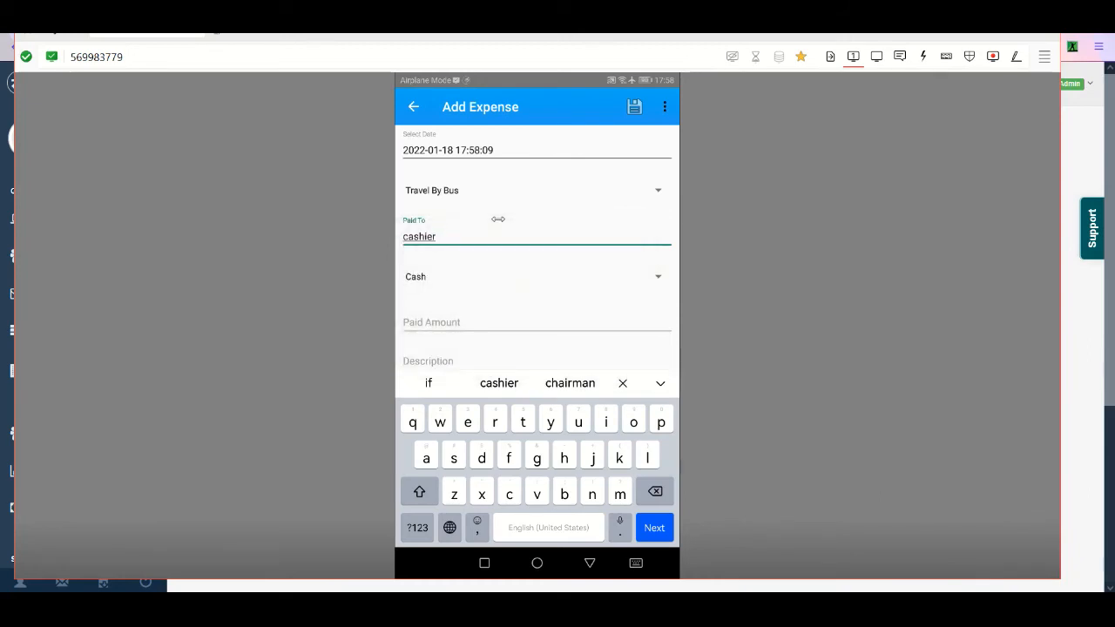
click(537, 323)
text(245)
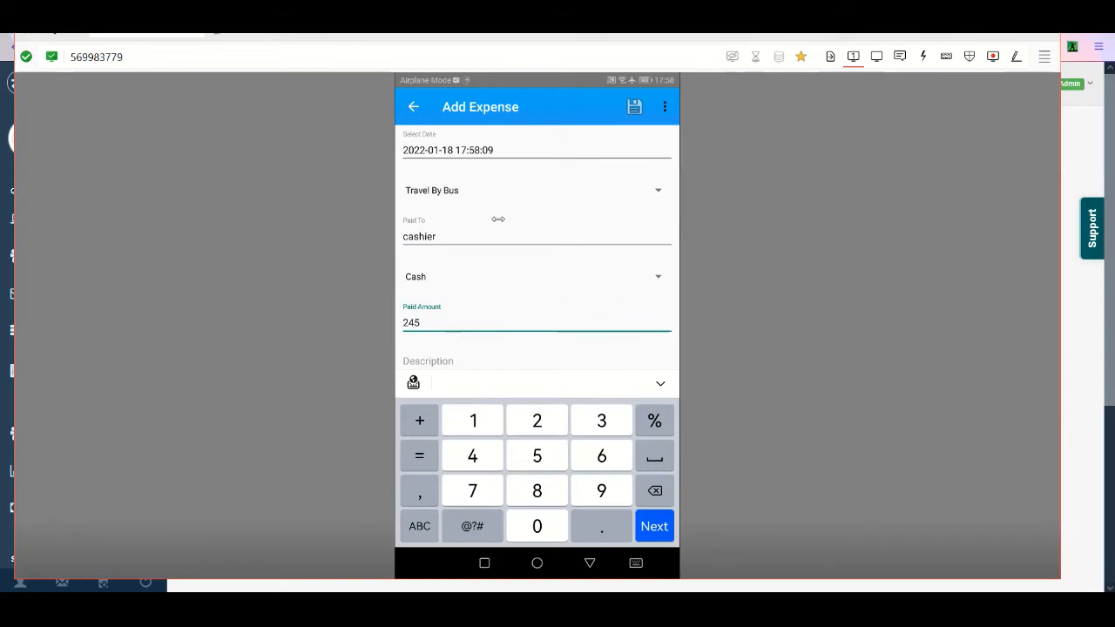
- Describe the expense as "from a point to b point"
click(589, 563)
click(537, 360)
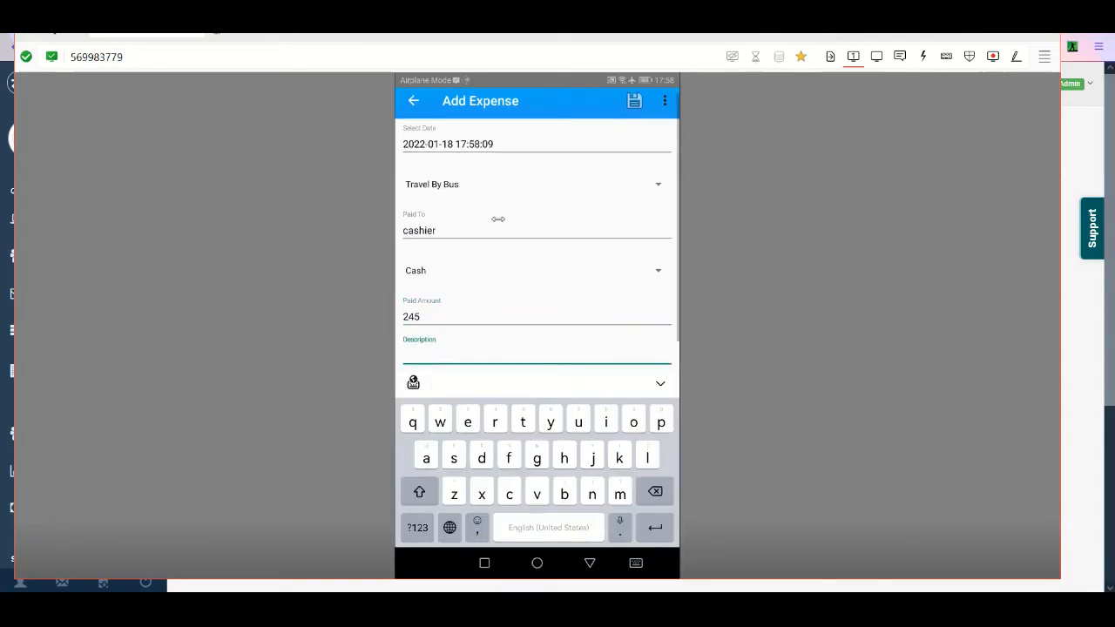
text(from a pointbt)
key(BackSpace)
key(BackSpace)
text(to b point)
key(Escape)
- Attach the photo IMG_20210904_105621.jpg from the Camera folder to the expense and review its preview
click(538, 396)
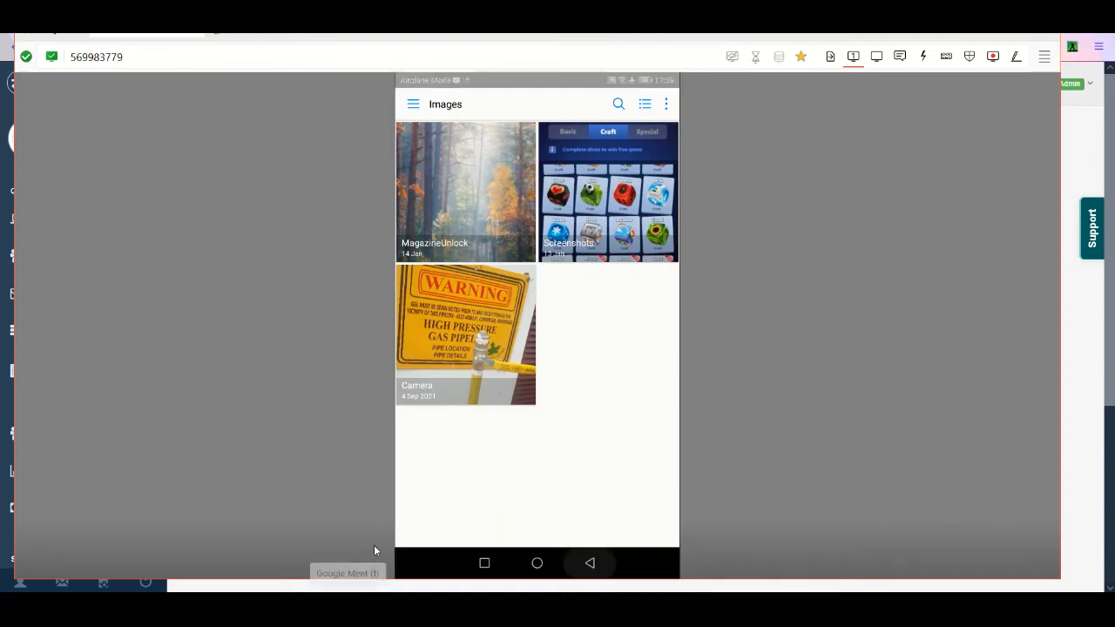
key(Escape)
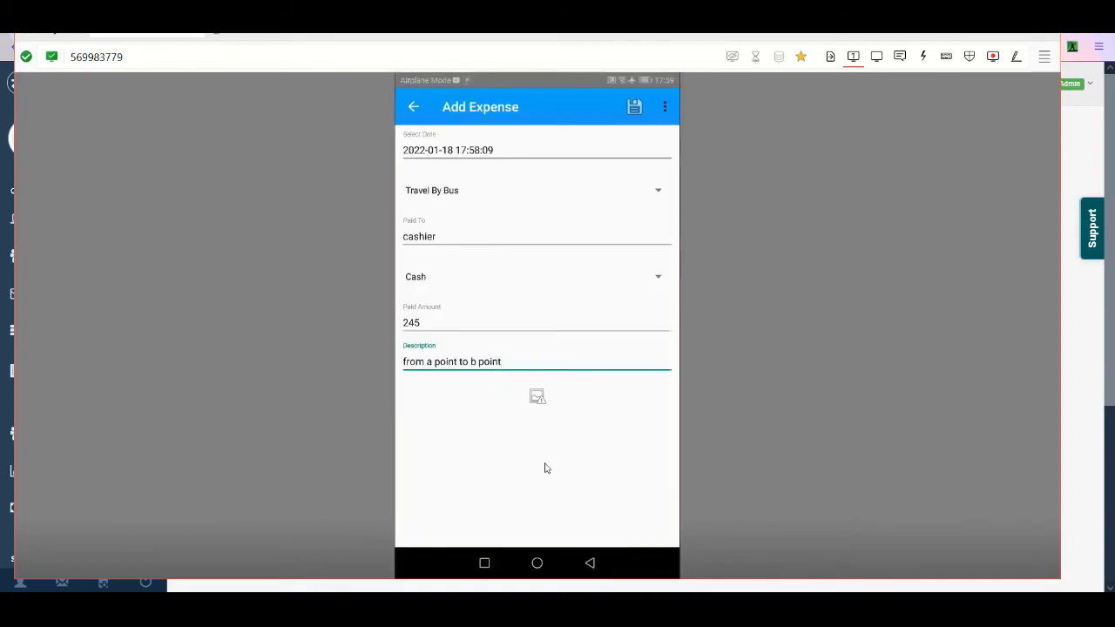
click(537, 397)
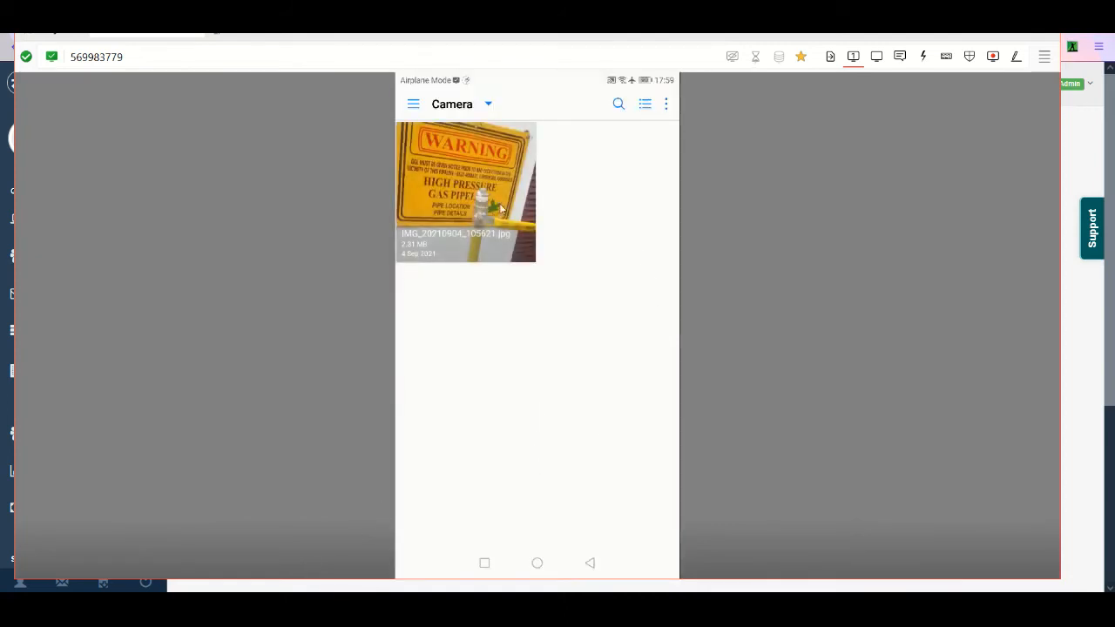
click(473, 205)
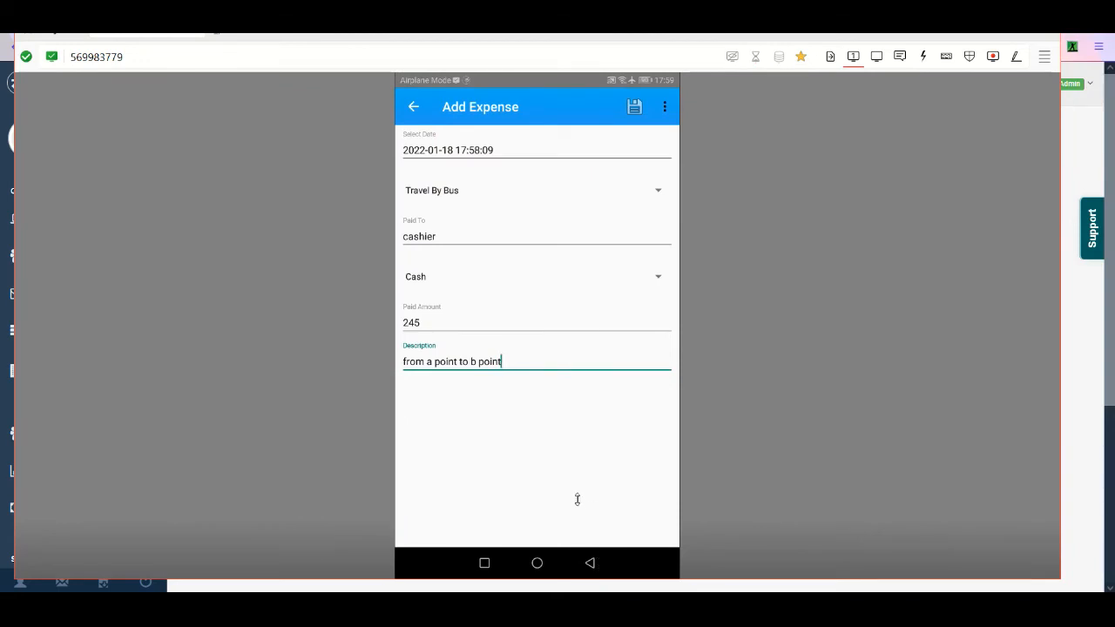
scroll(572, 488, down, 3)
scroll(573, 488, down, 5)
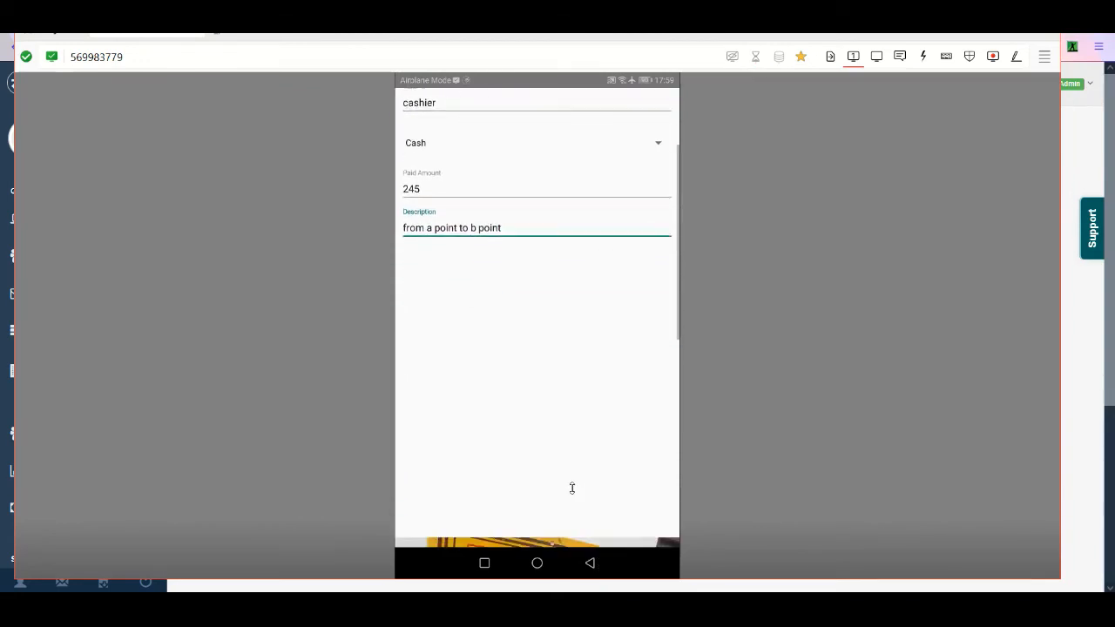
scroll(573, 488, down, 2)
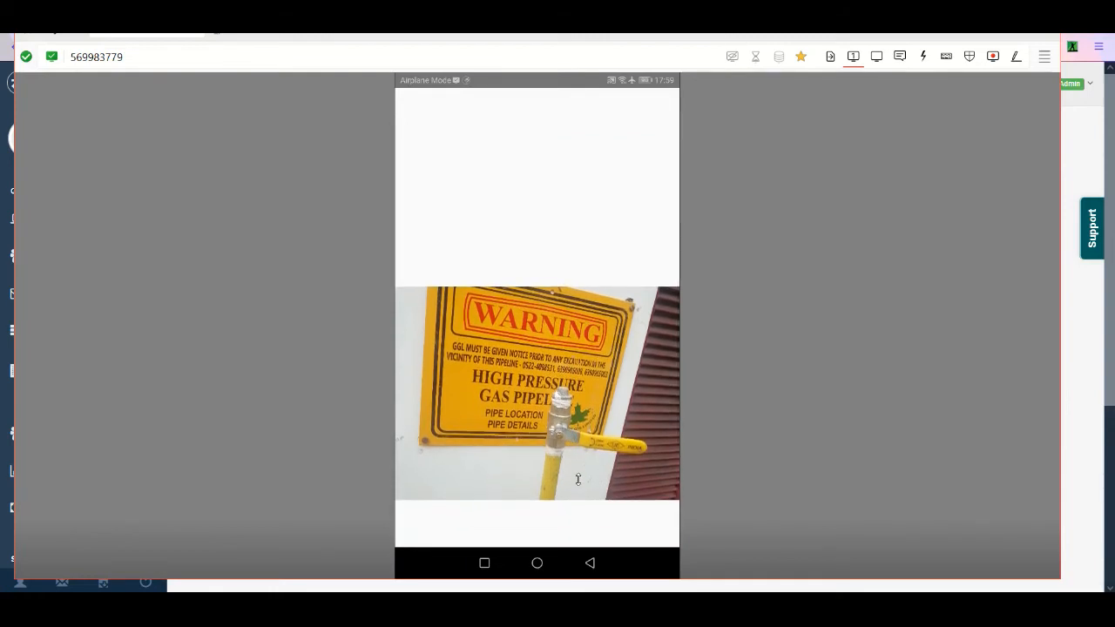
scroll(585, 476, up, 8)
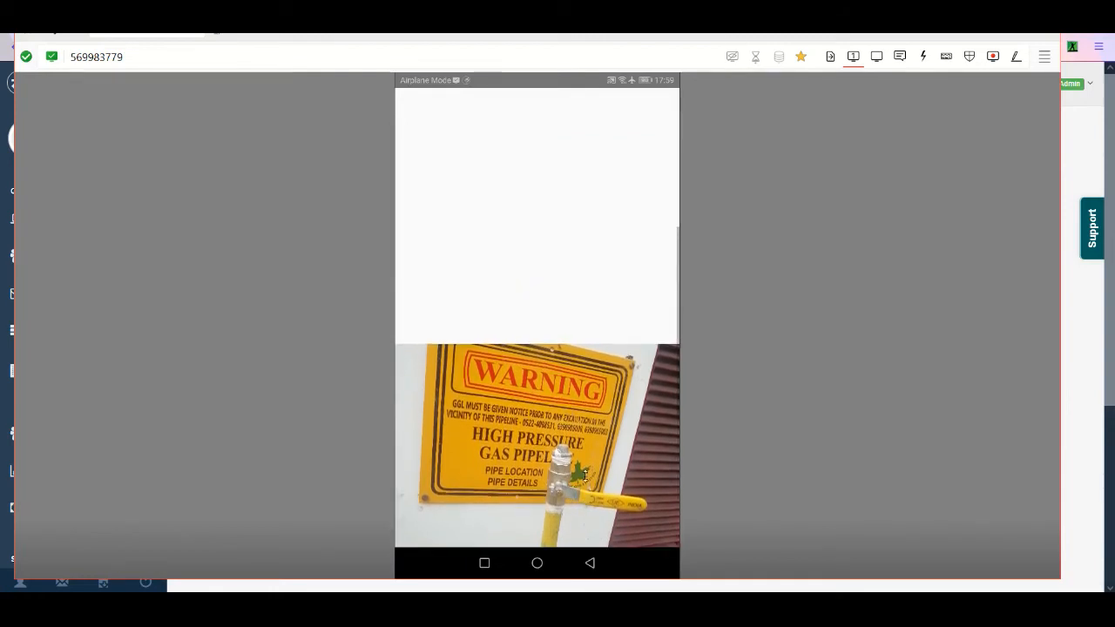
scroll(585, 475, down, 2)
scroll(584, 476, up, 5)
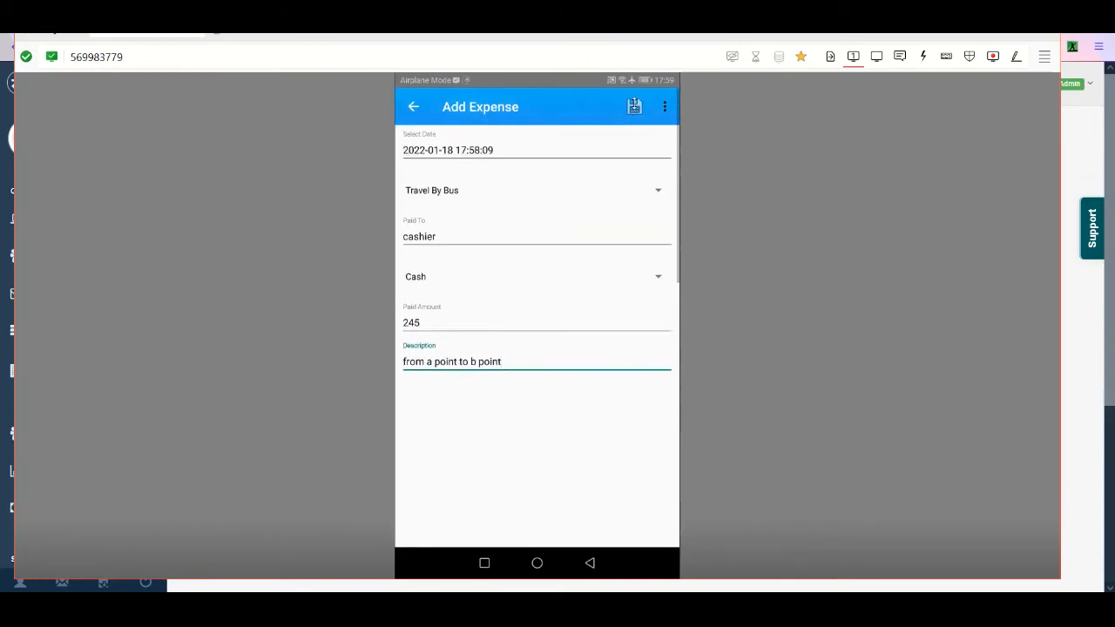
- Check the additional options of the expense form, then save the expense
click(669, 106)
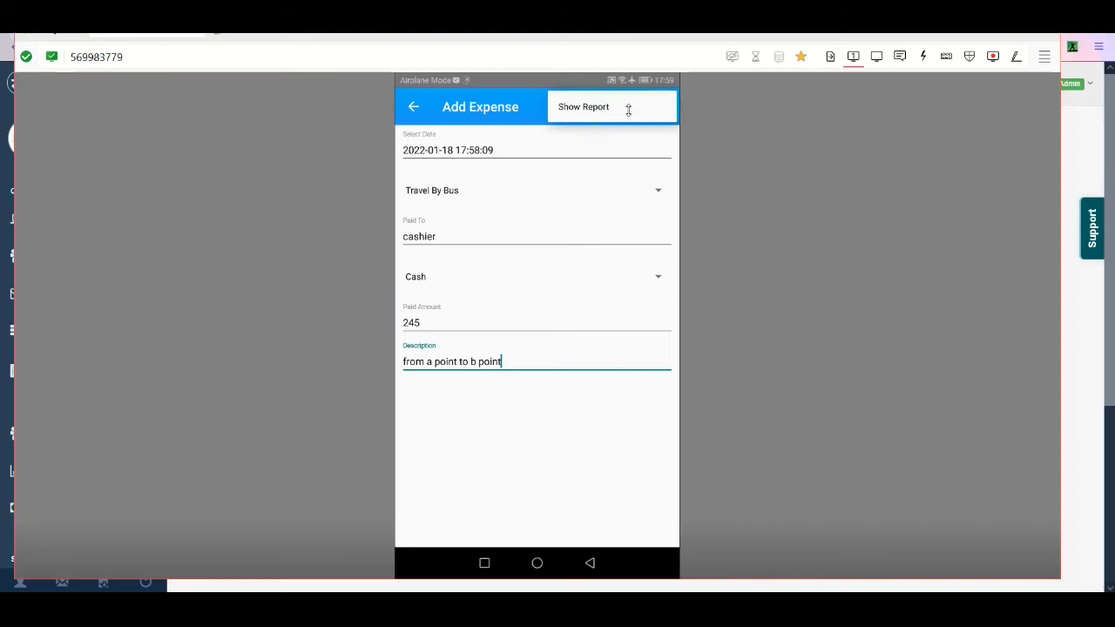
click(532, 113)
click(634, 105)
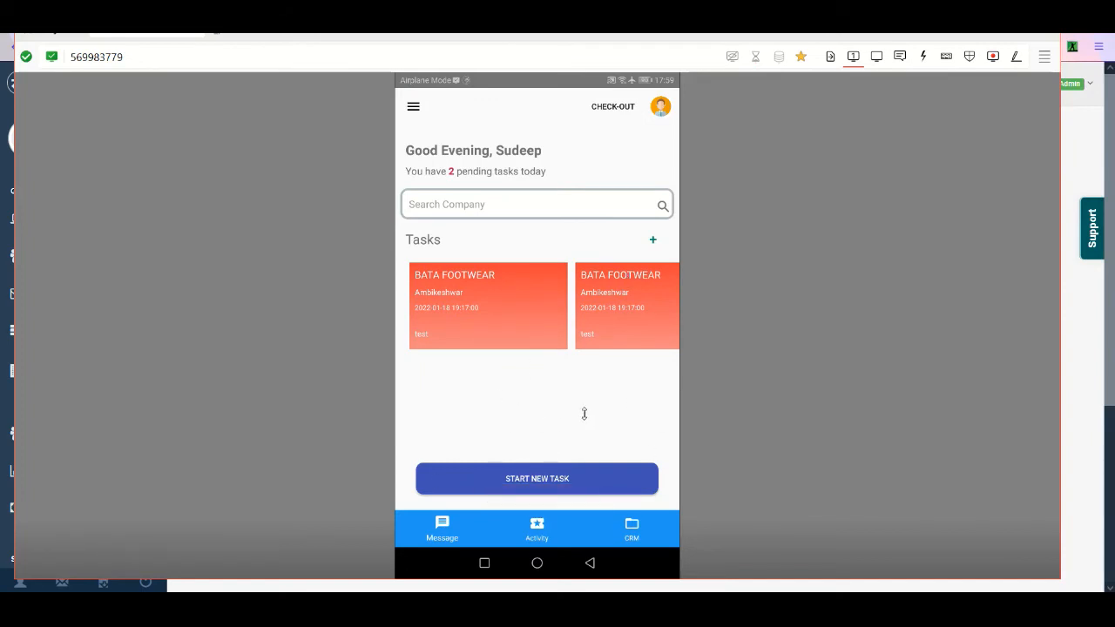
- Return to the TeamSpoor portal in the browser, open the Location Map report, and examine the team members' positions
click(1096, 131)
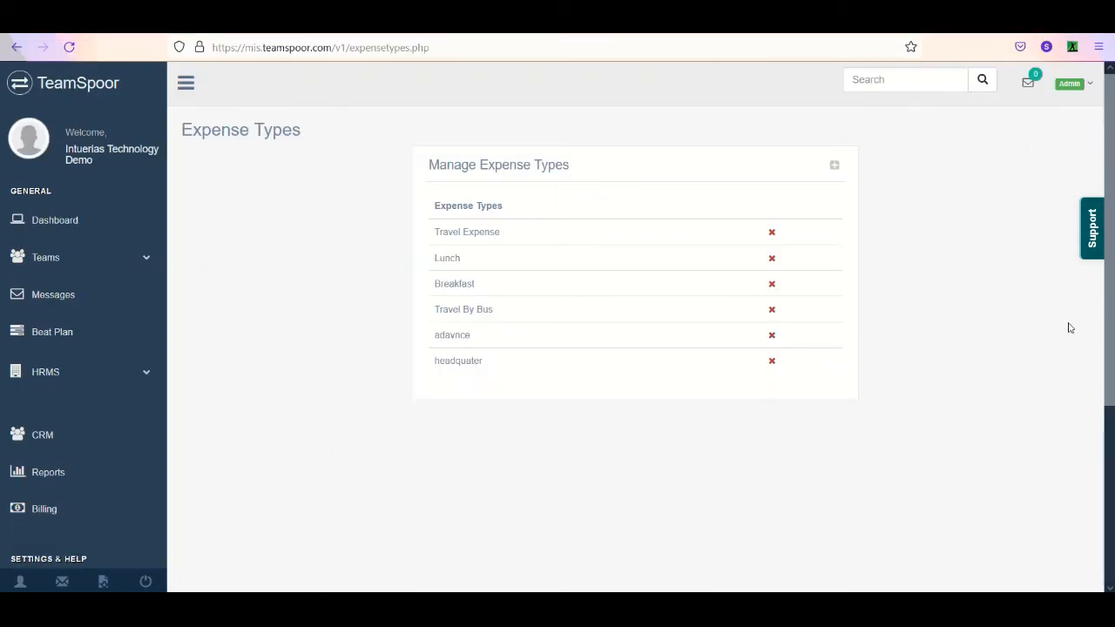
scroll(1107, 331, down, 3)
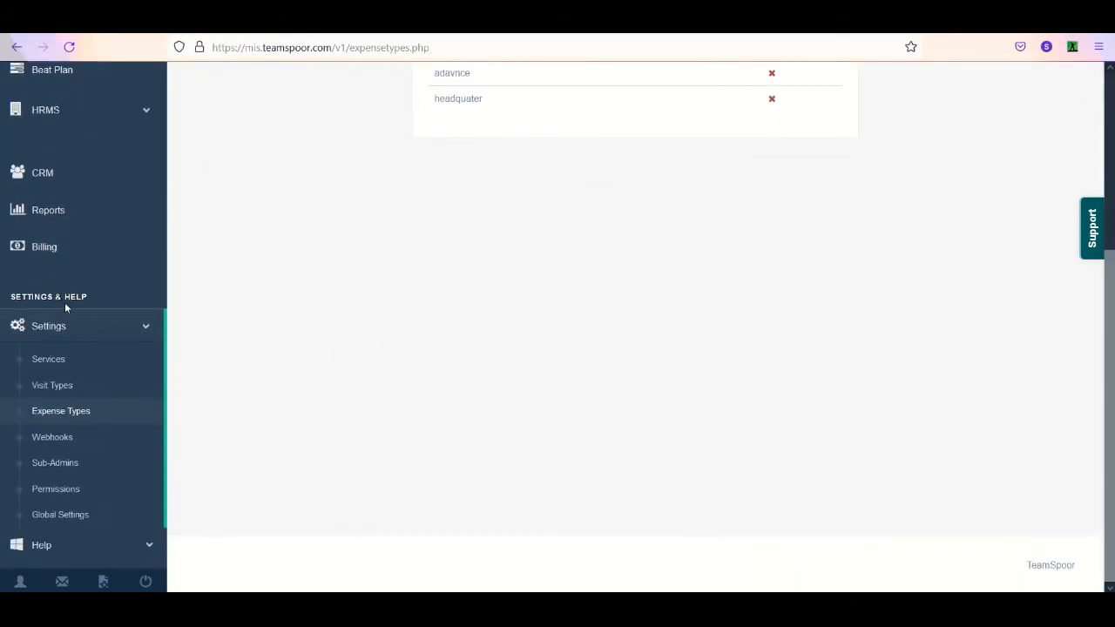
click(95, 334)
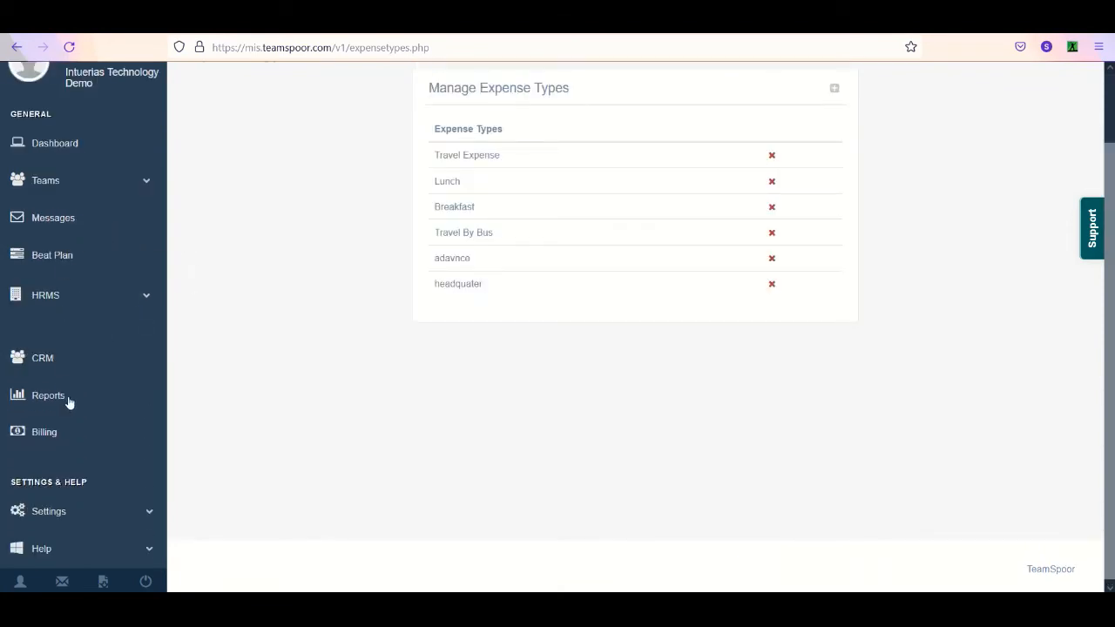
click(69, 399)
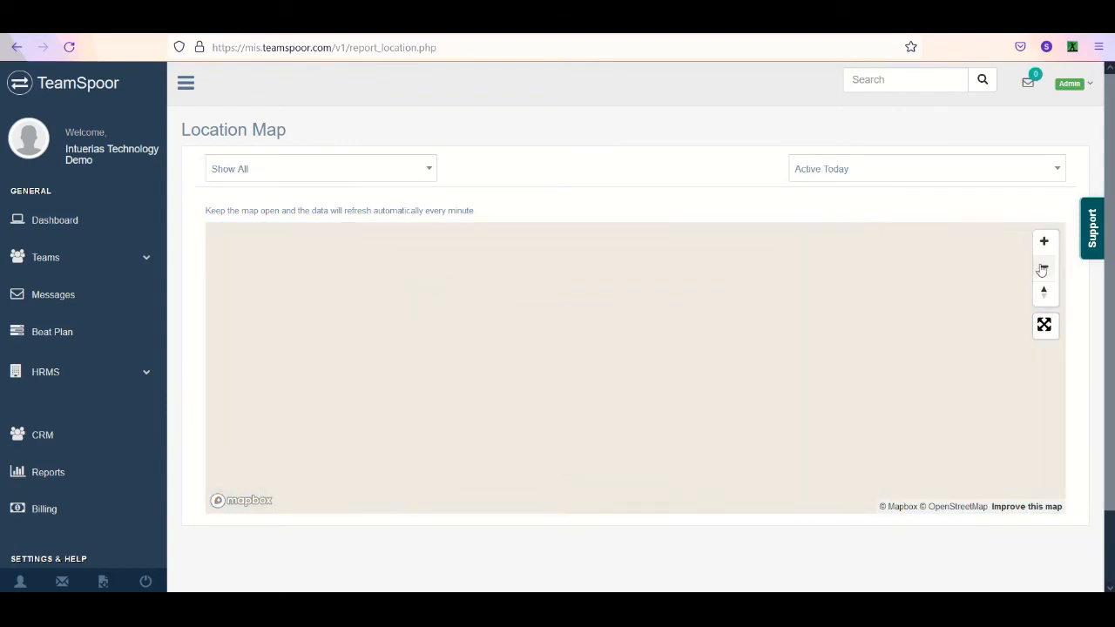
scroll(823, 367, up, 3)
drag(497, 387, 650, 323)
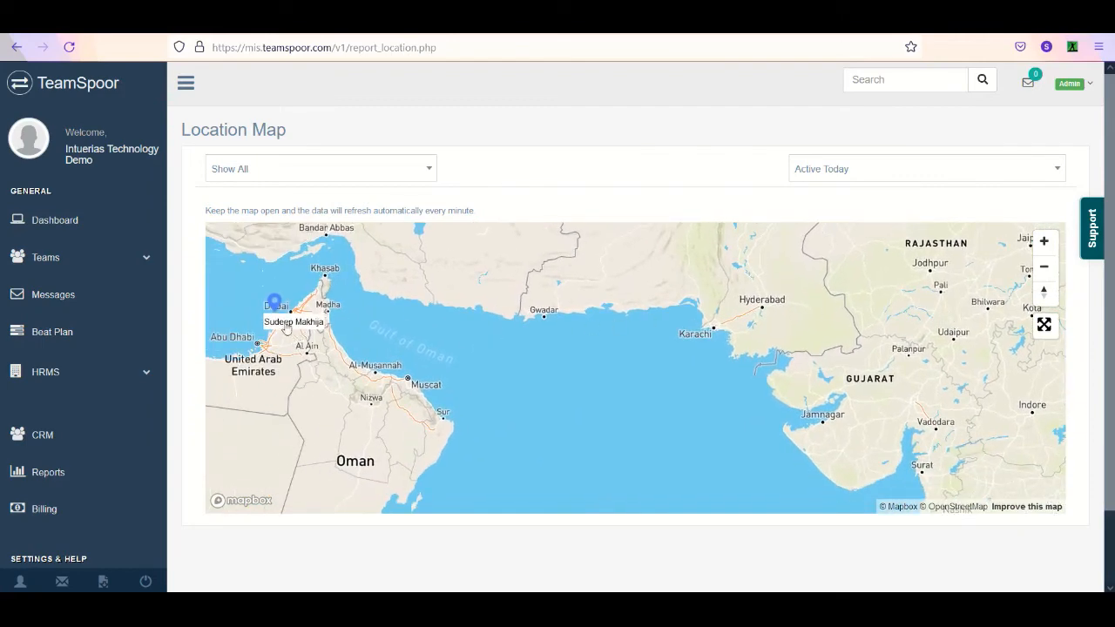
drag(837, 358, 764, 403)
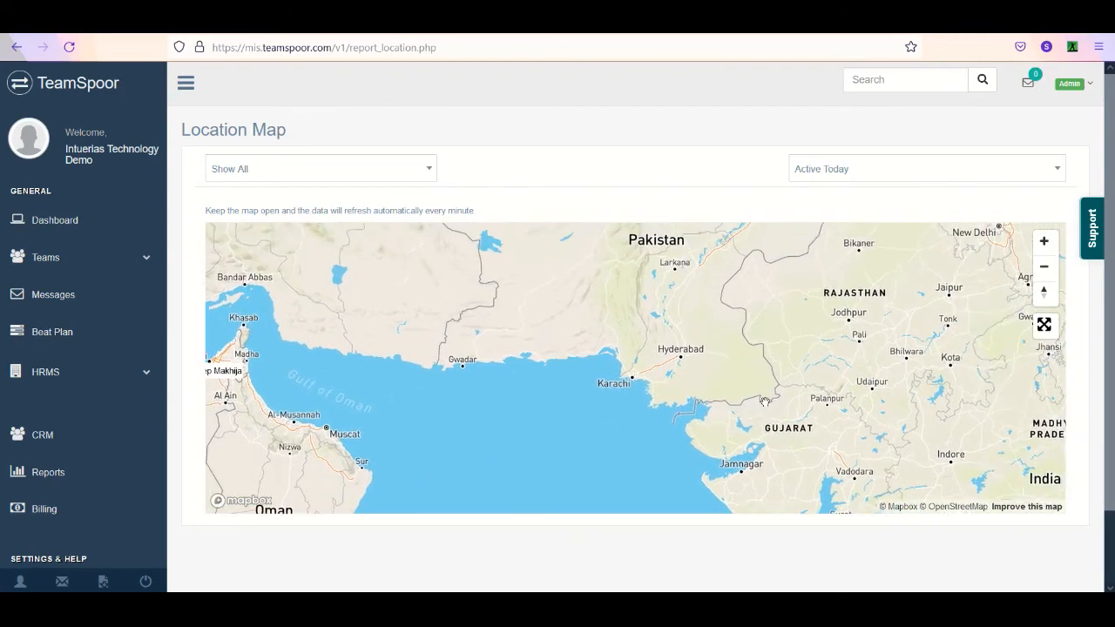
- Open the Route Map report and get the data of the BD executive at Google India for 2022-01-18
click(97, 474)
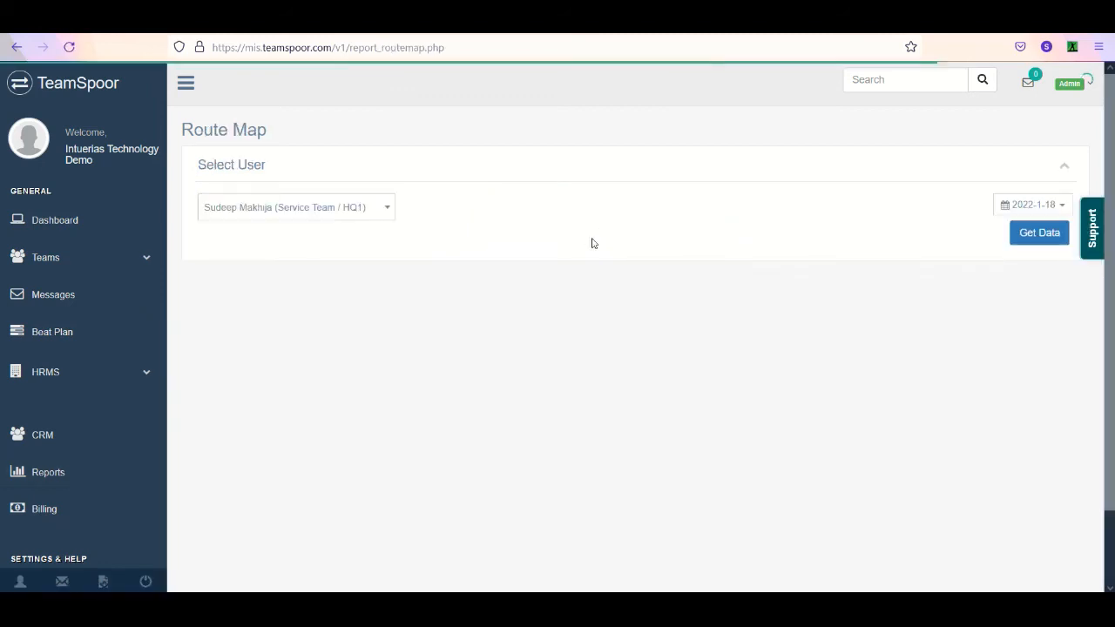
click(346, 215)
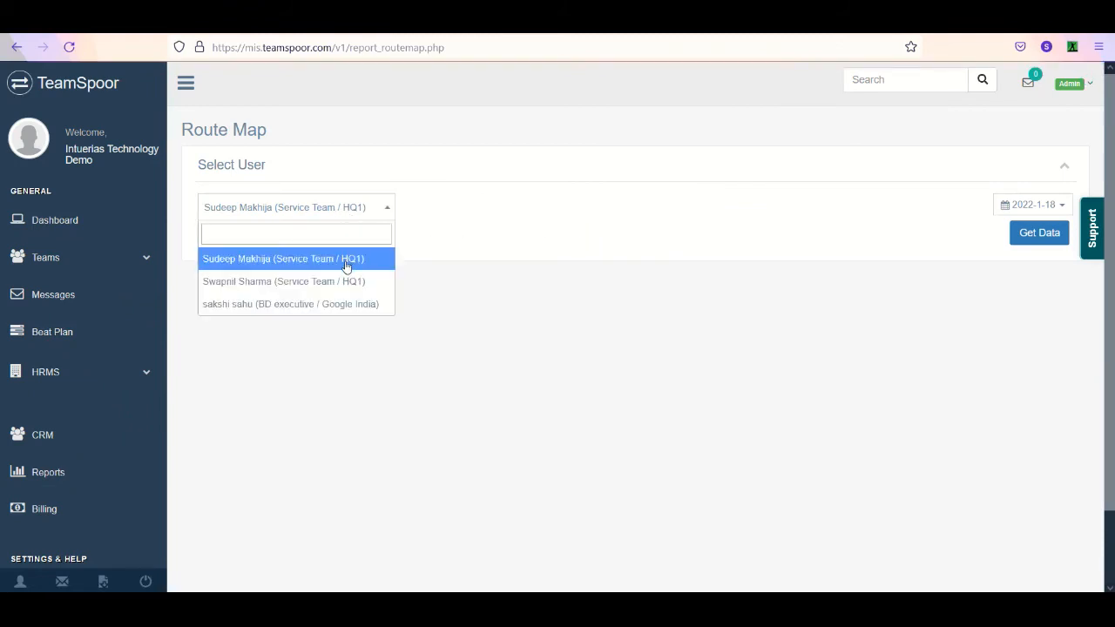
click(331, 304)
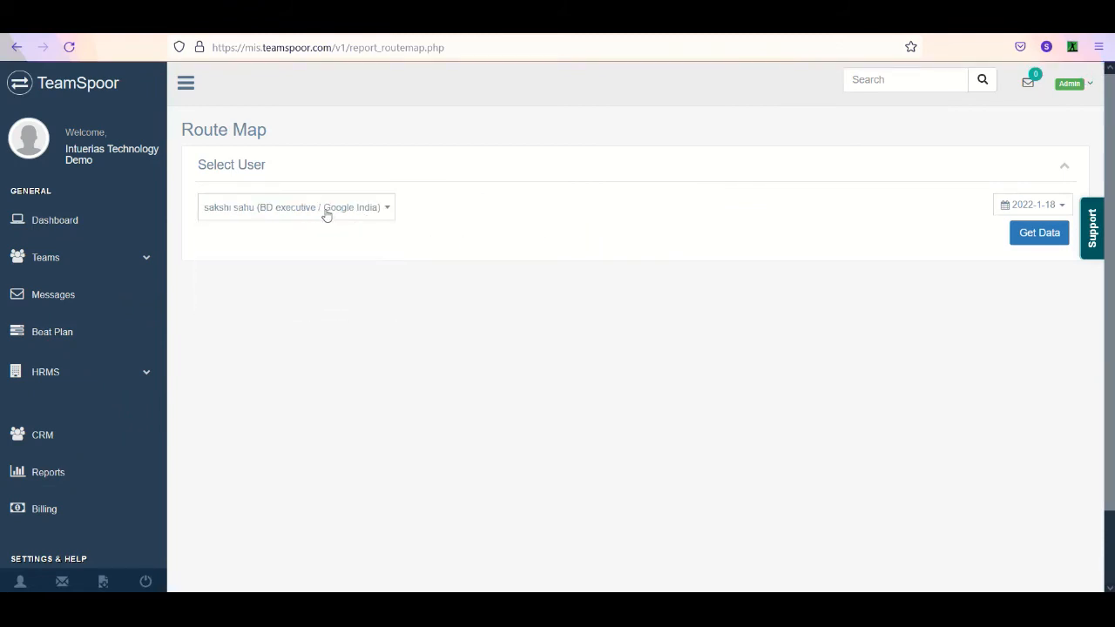
click(1035, 200)
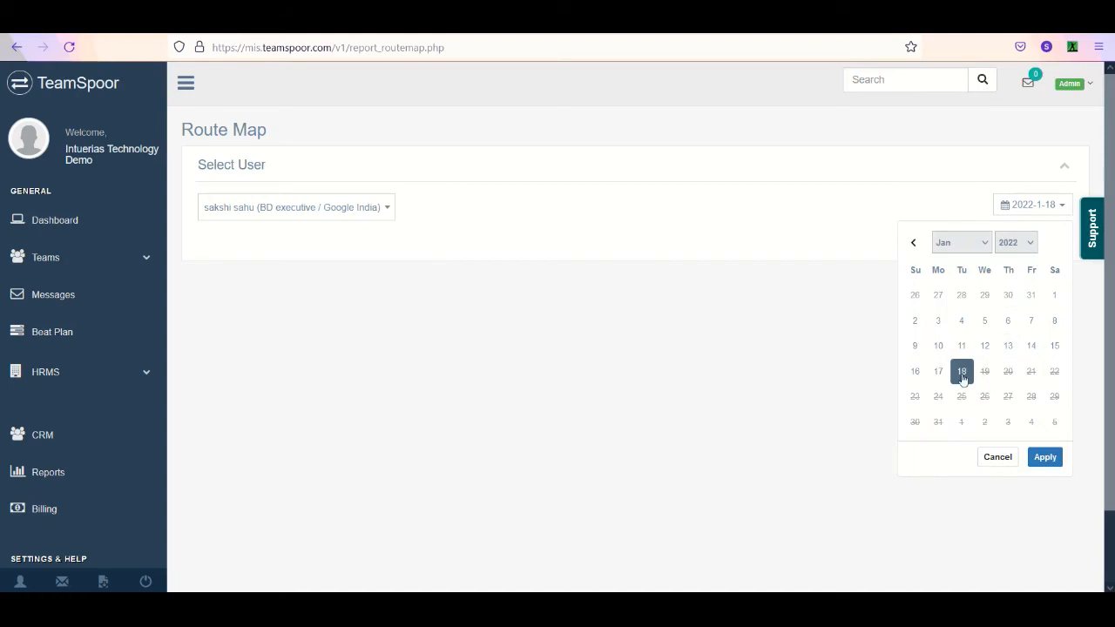
click(1050, 460)
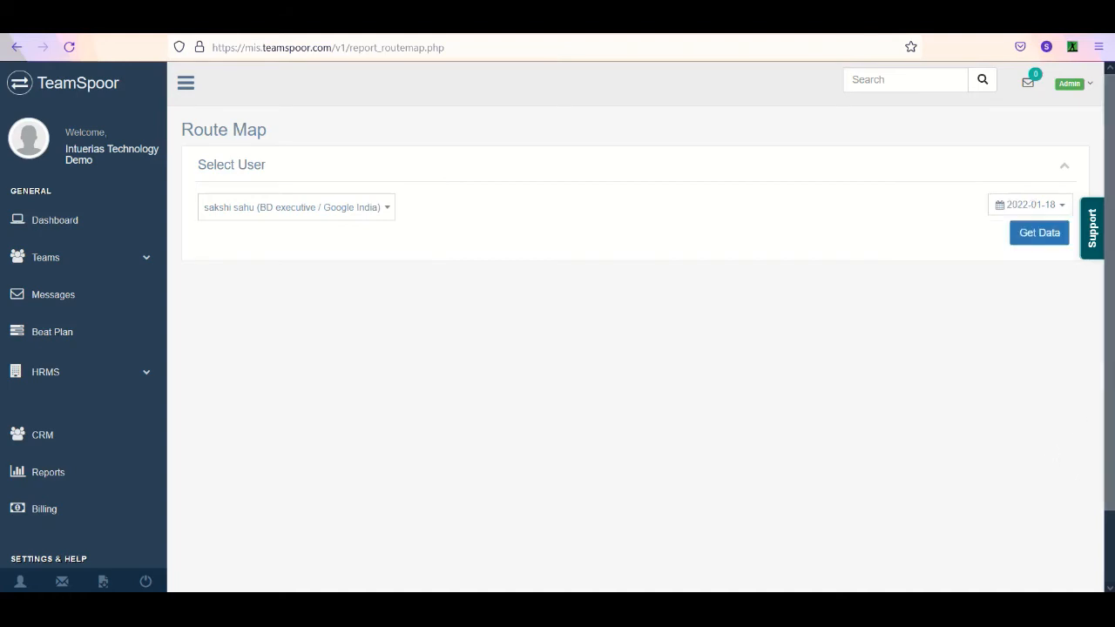
click(1040, 233)
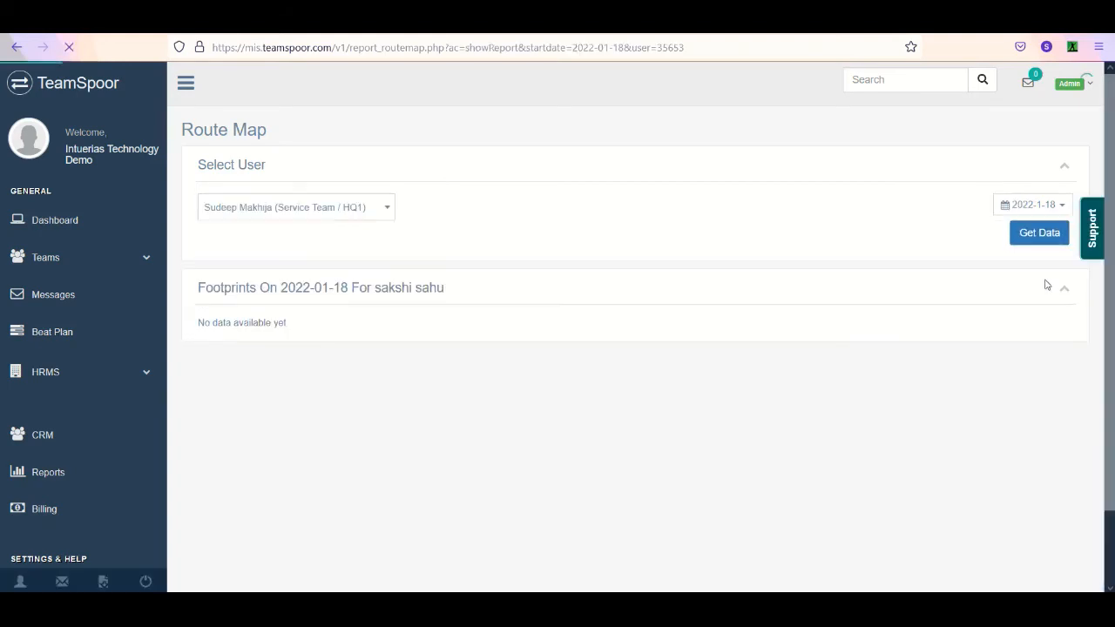
- Get the Route Map data of the first listed Service Team / HQ1 user for 2022-01-18
click(332, 203)
click(341, 258)
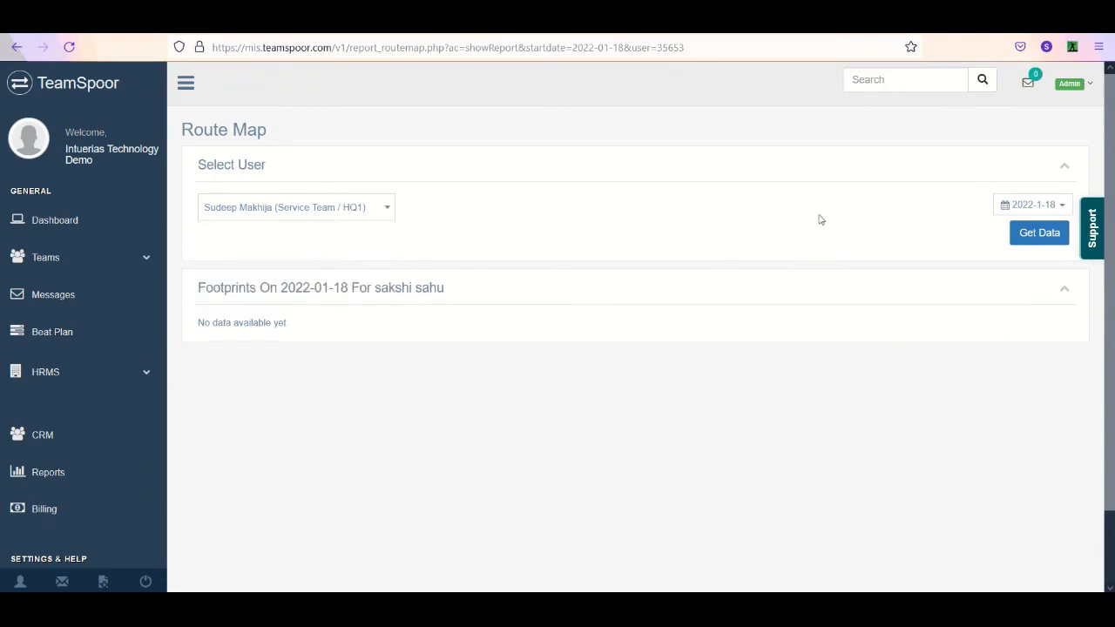
click(1033, 209)
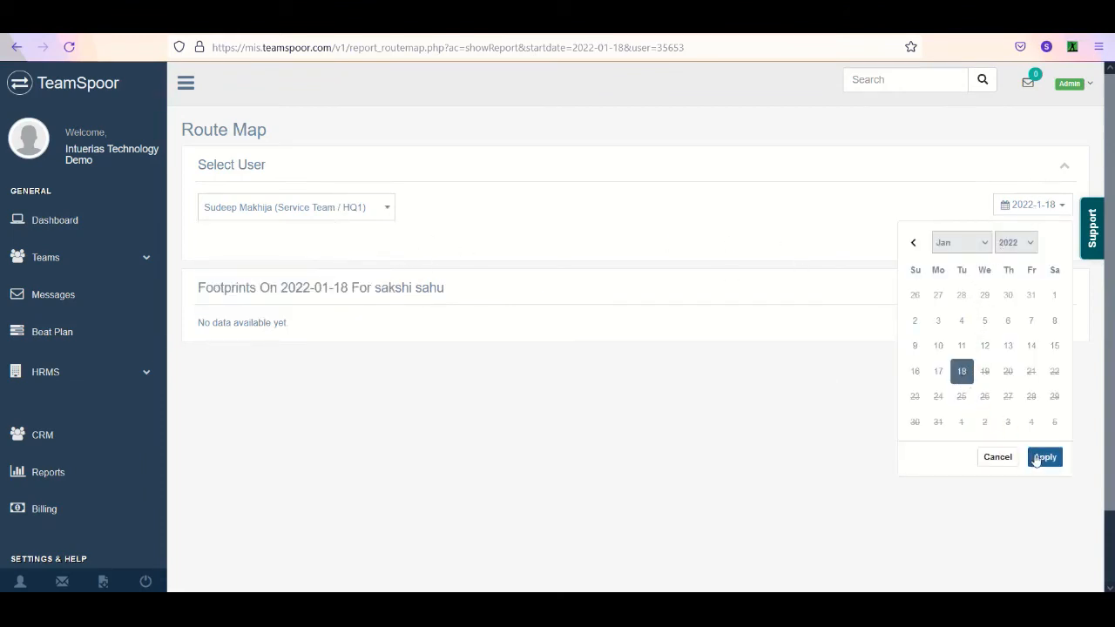
click(1042, 459)
click(1034, 238)
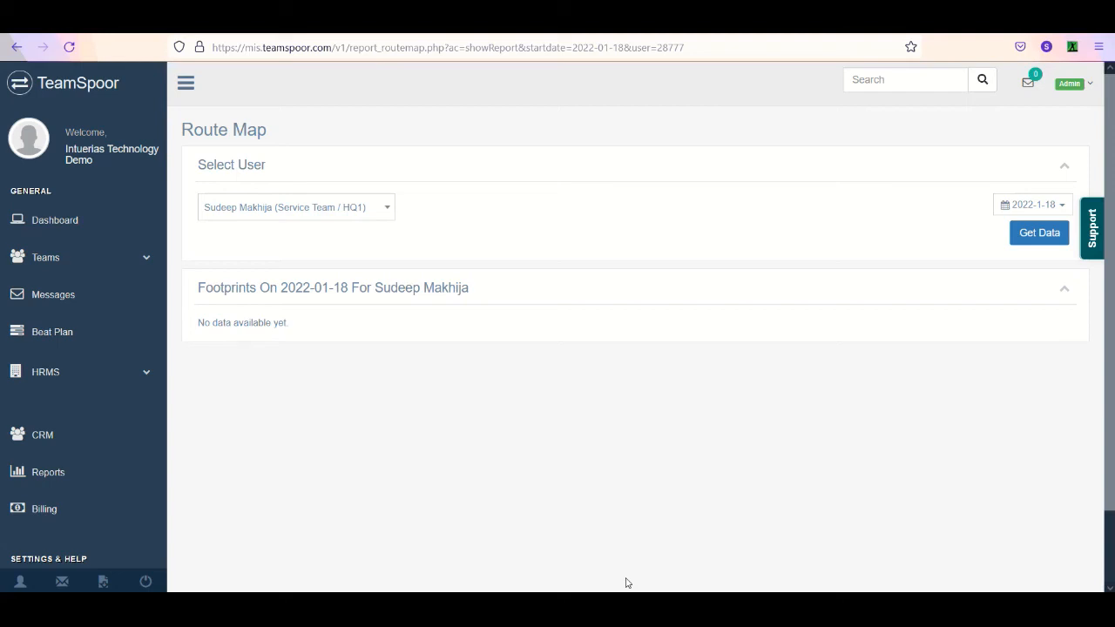
- Examine the first listed Service Team / HQ1 user's route on the Route Map for 2021-12-23
scroll(615, 367, up, 3)
scroll(617, 370, up, 2)
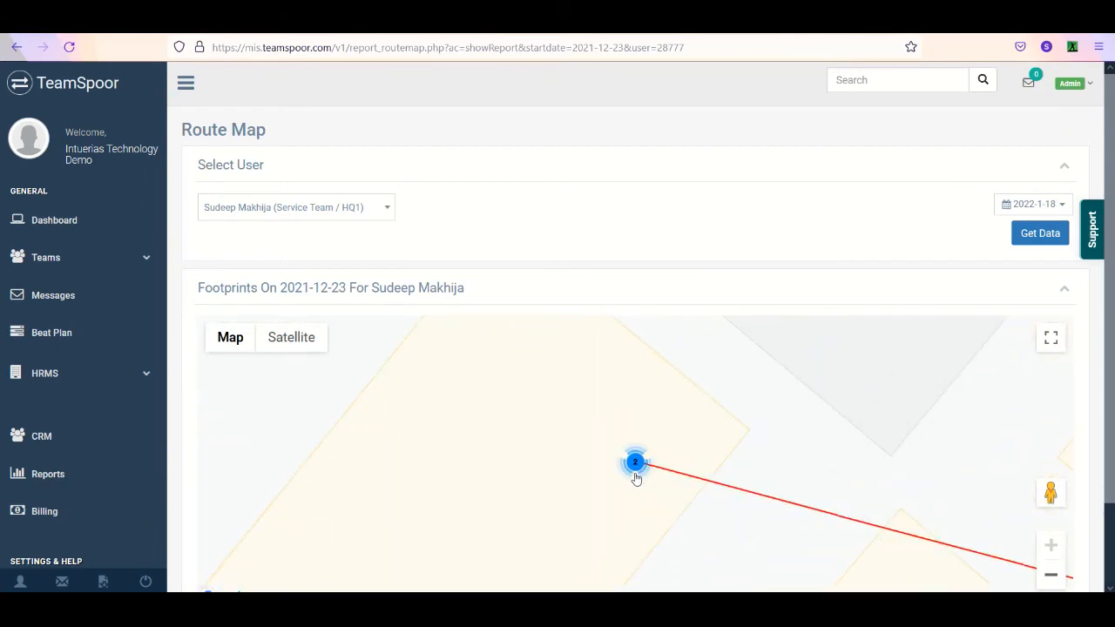
scroll(676, 454, up, 1)
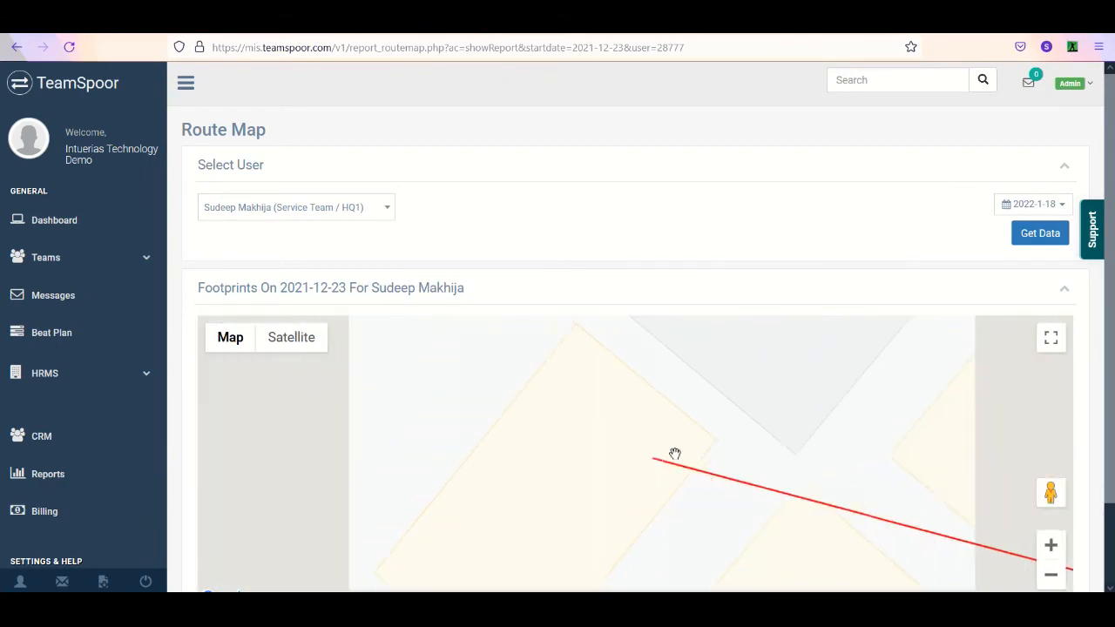
scroll(674, 455, up, 1)
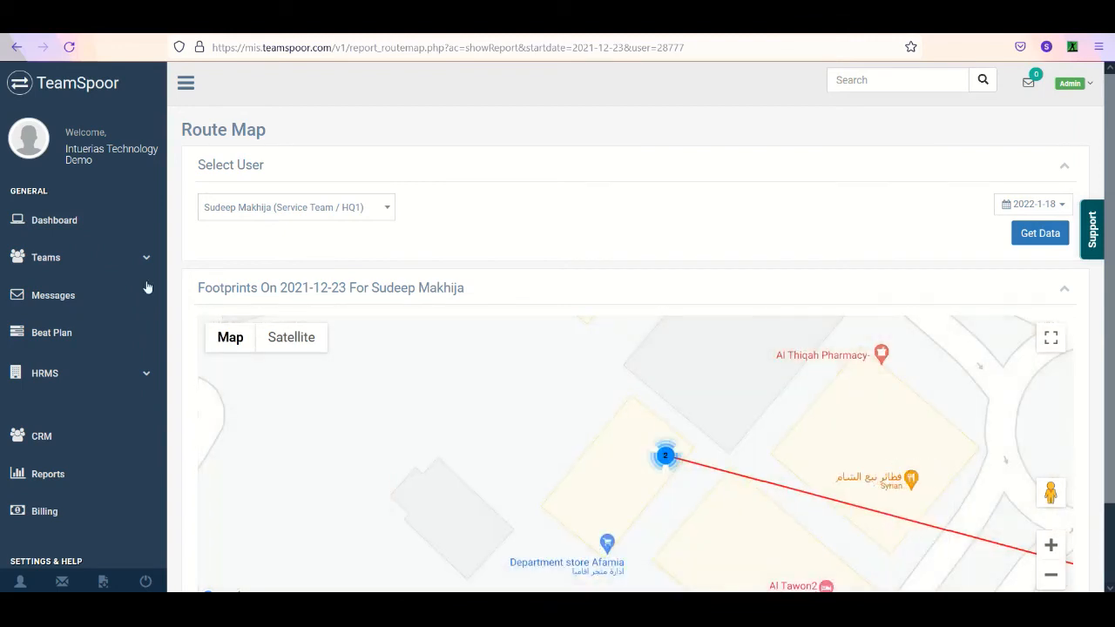
- Open the InstaTrack report and get the tracking data of the first listed Service Team / HQ1 user
click(114, 475)
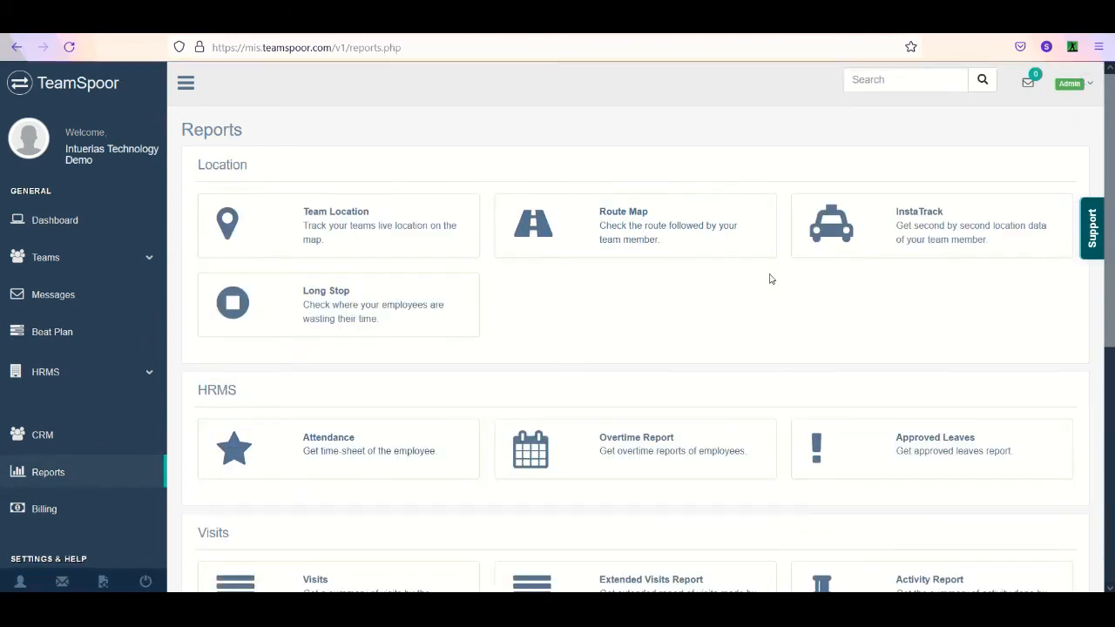
click(895, 228)
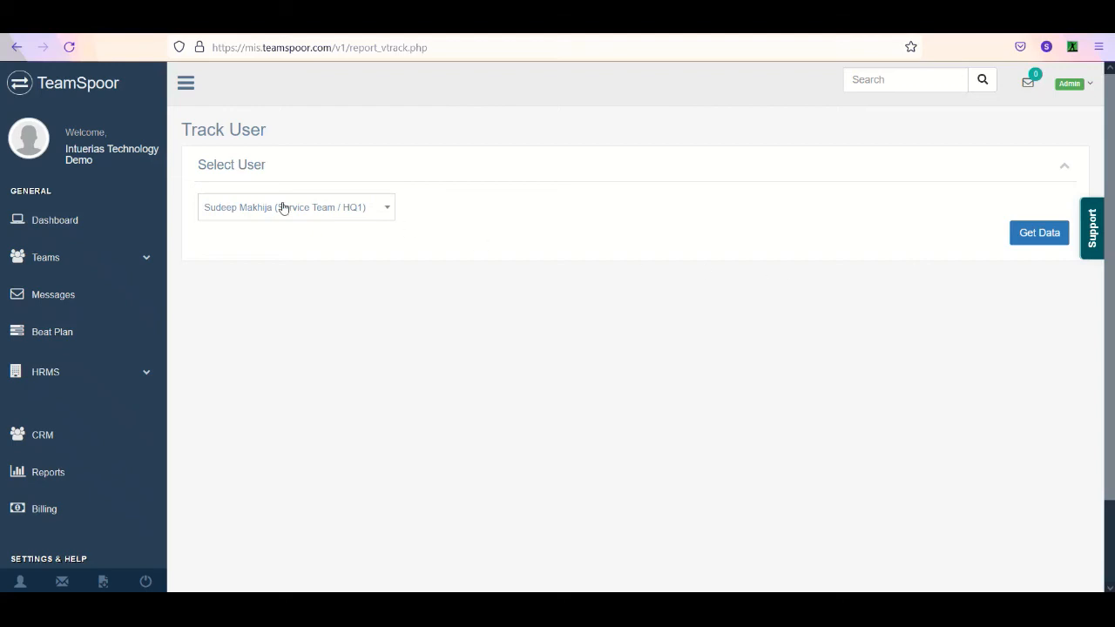
click(1046, 233)
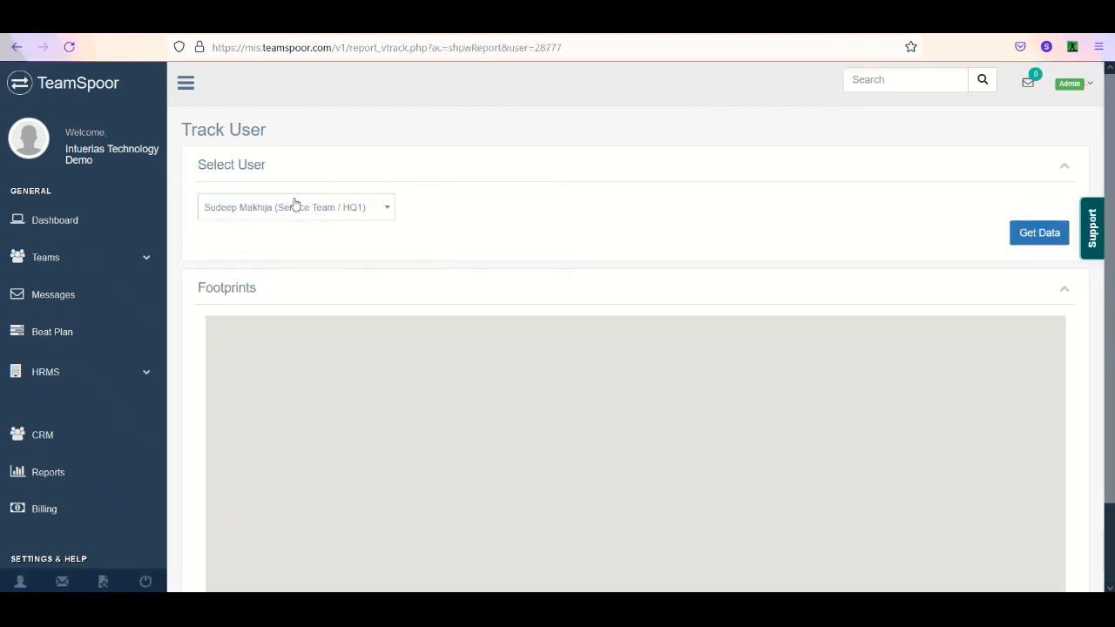
click(302, 211)
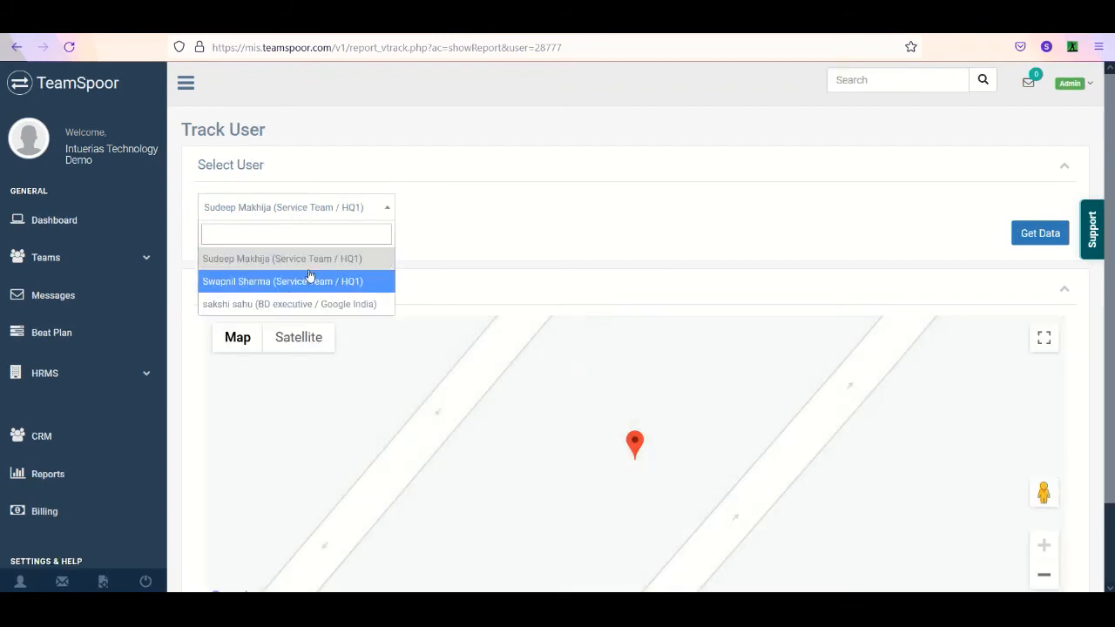
click(352, 258)
- Show the tracked user's marker details on the map, check the phone's battery indicator in AnyDesk, and return to the portal
scroll(886, 326, down, 2)
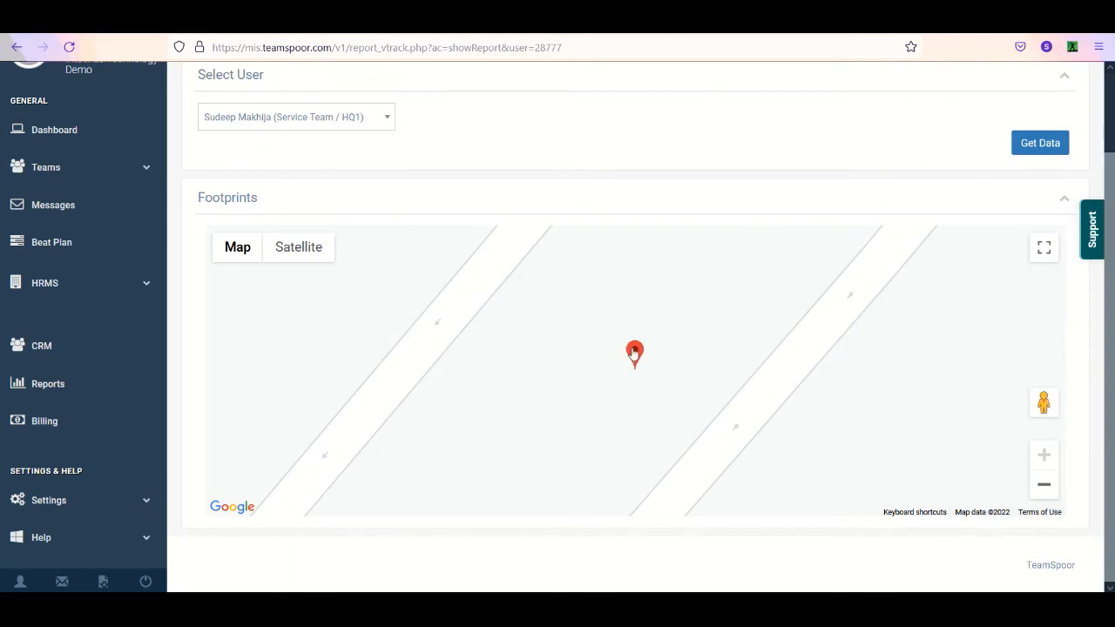
click(636, 353)
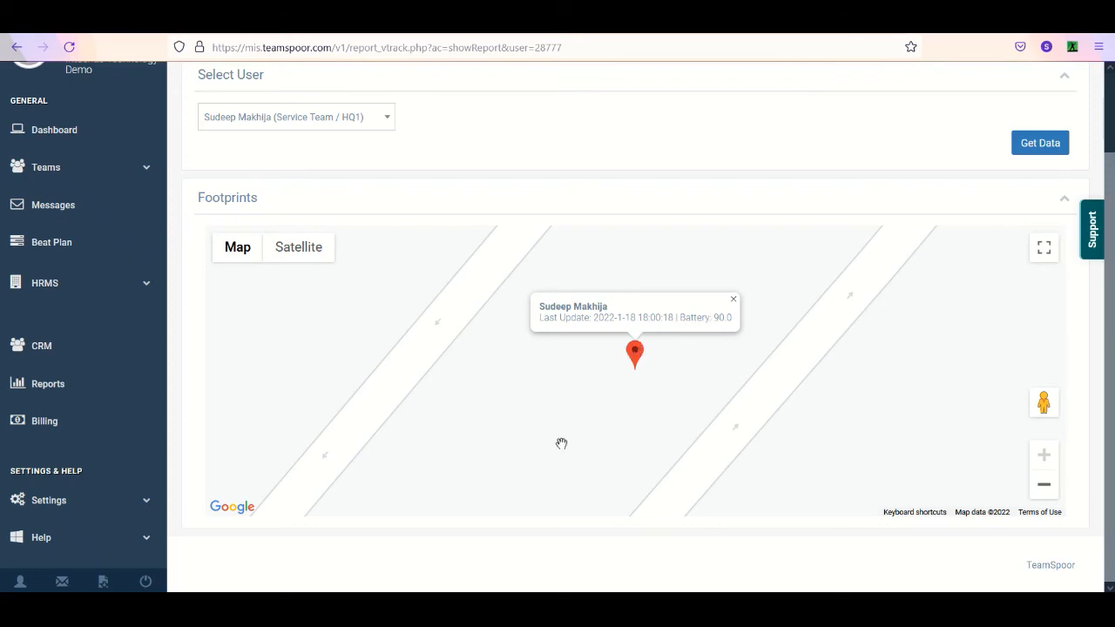
click(449, 543)
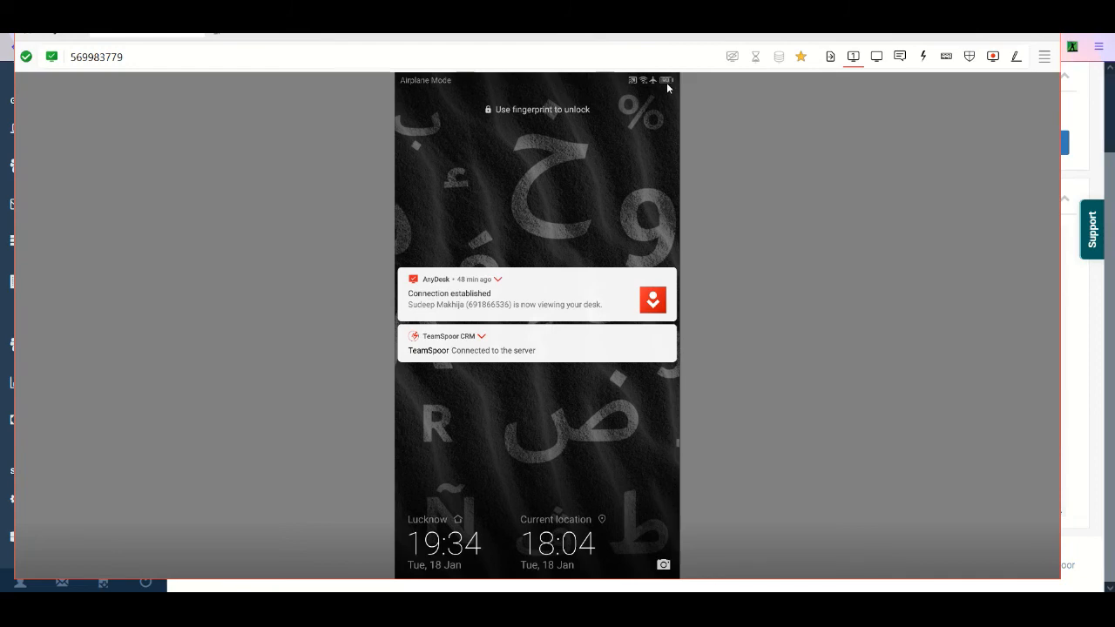
click(1087, 432)
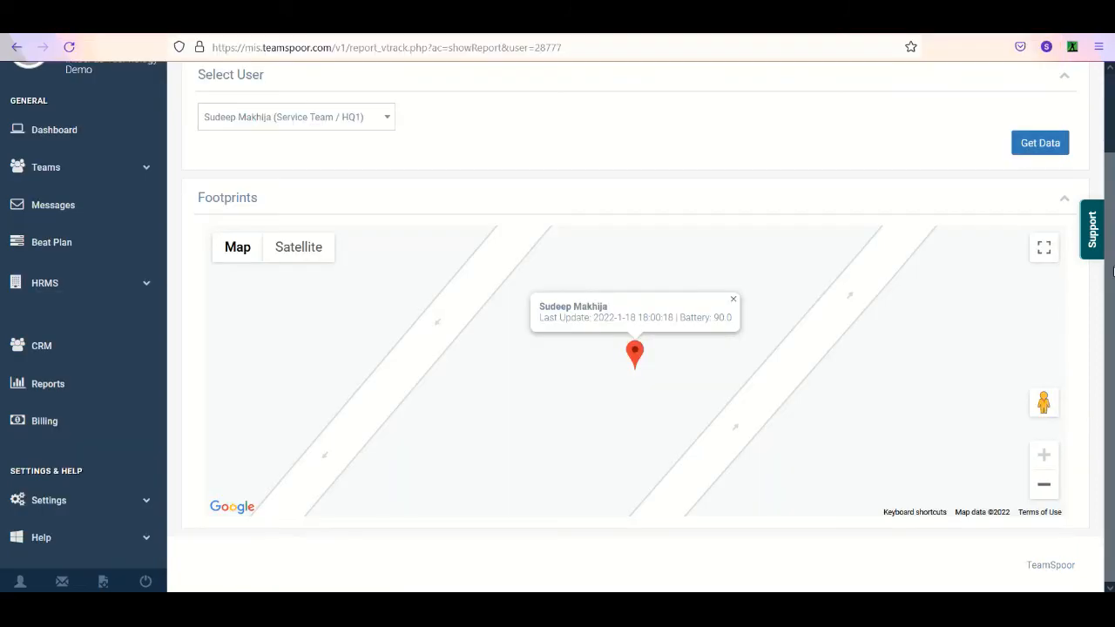
- Open the Long Stop report and get the first listed Service Team / HQ1 user's stoppages for 2022-01-18
scroll(562, 327, up, 1)
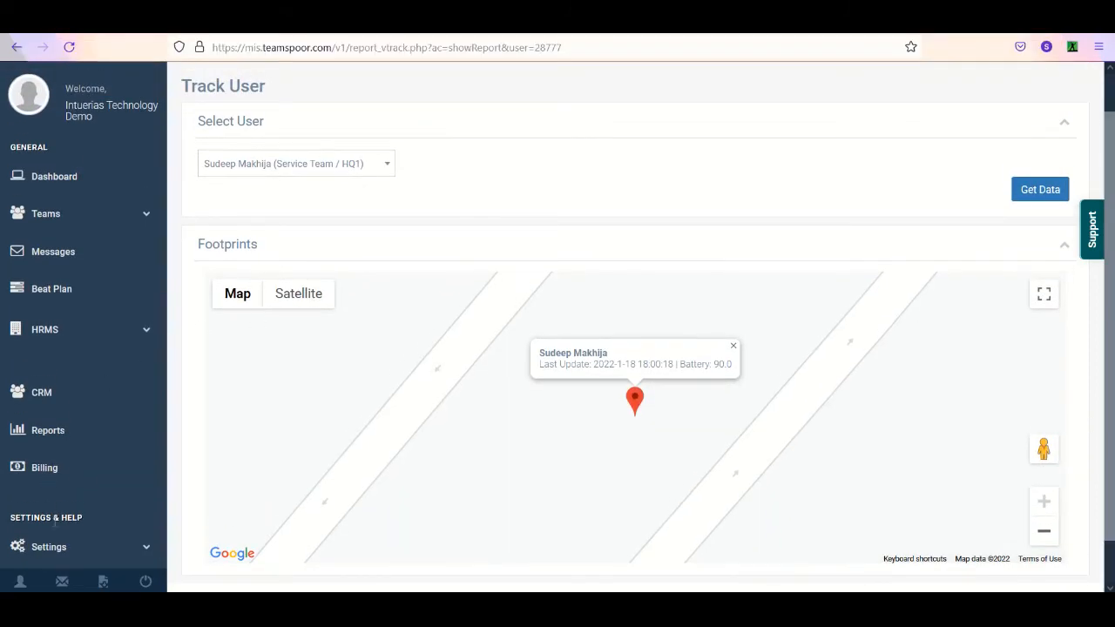
click(129, 429)
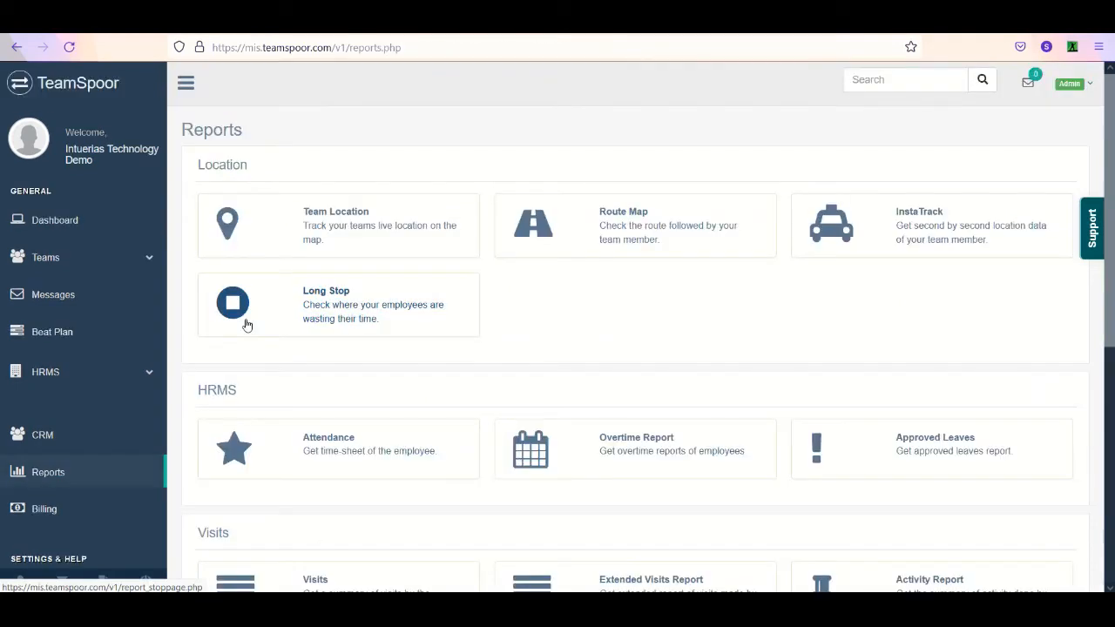
click(320, 319)
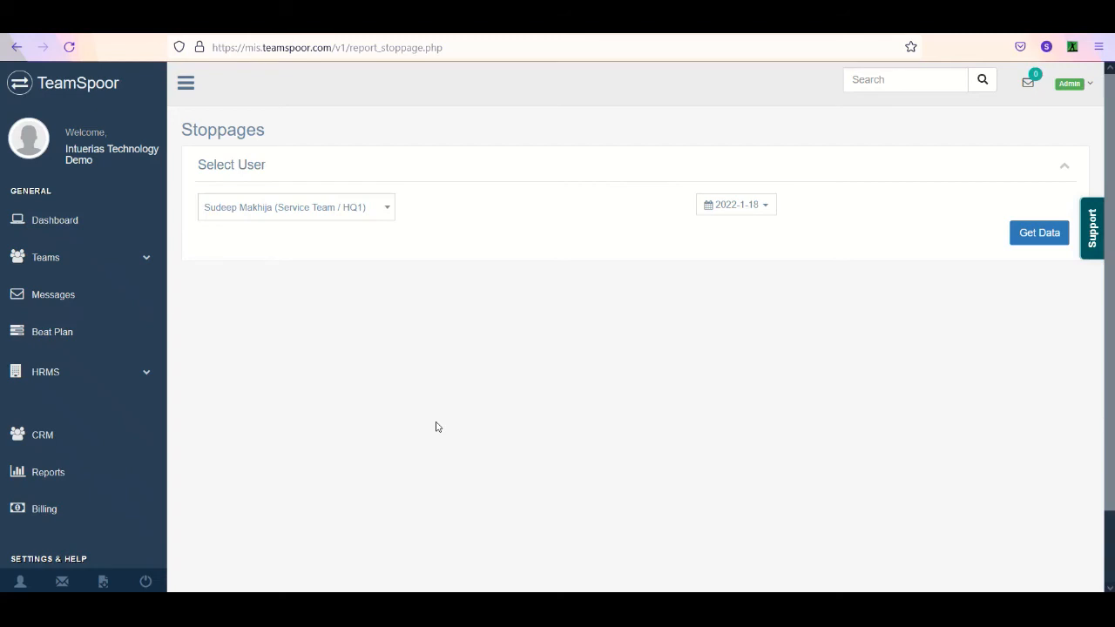
click(764, 209)
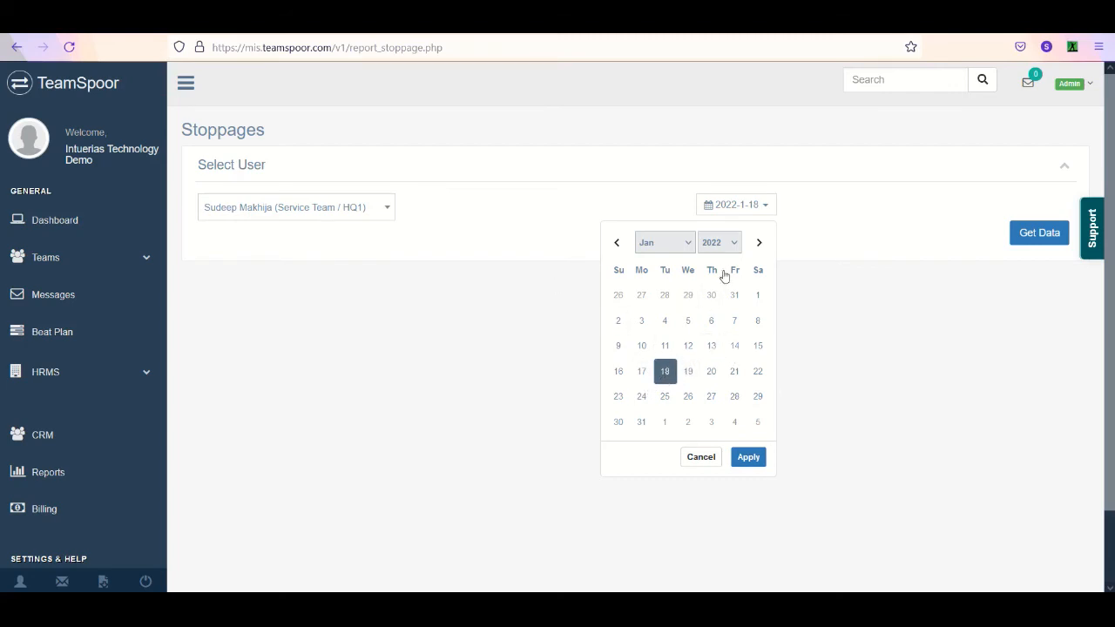
click(746, 457)
click(325, 210)
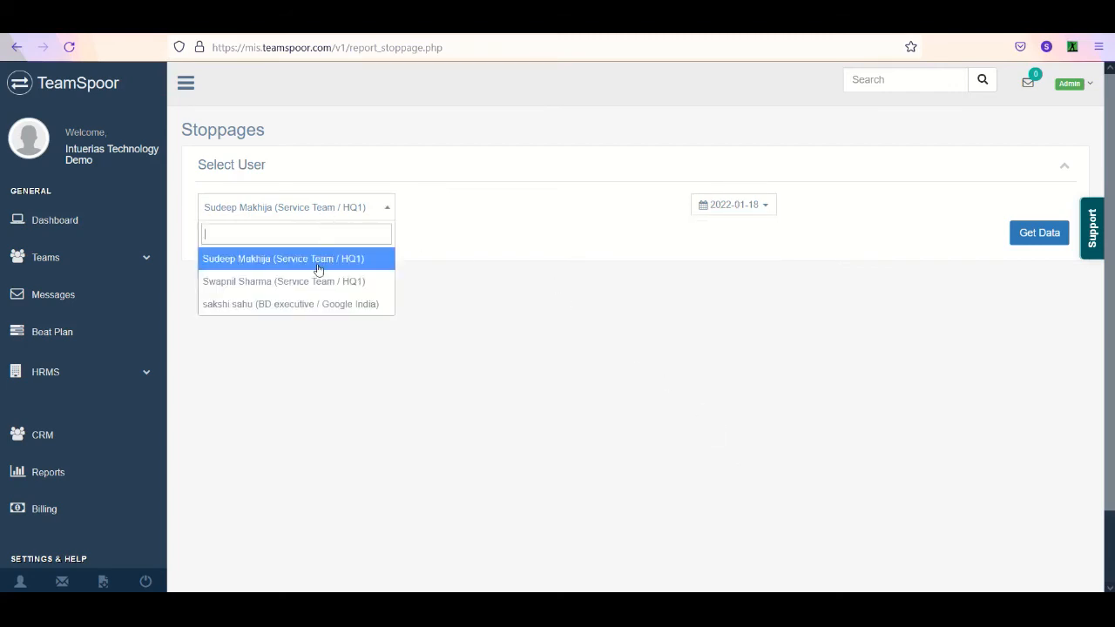
click(1011, 233)
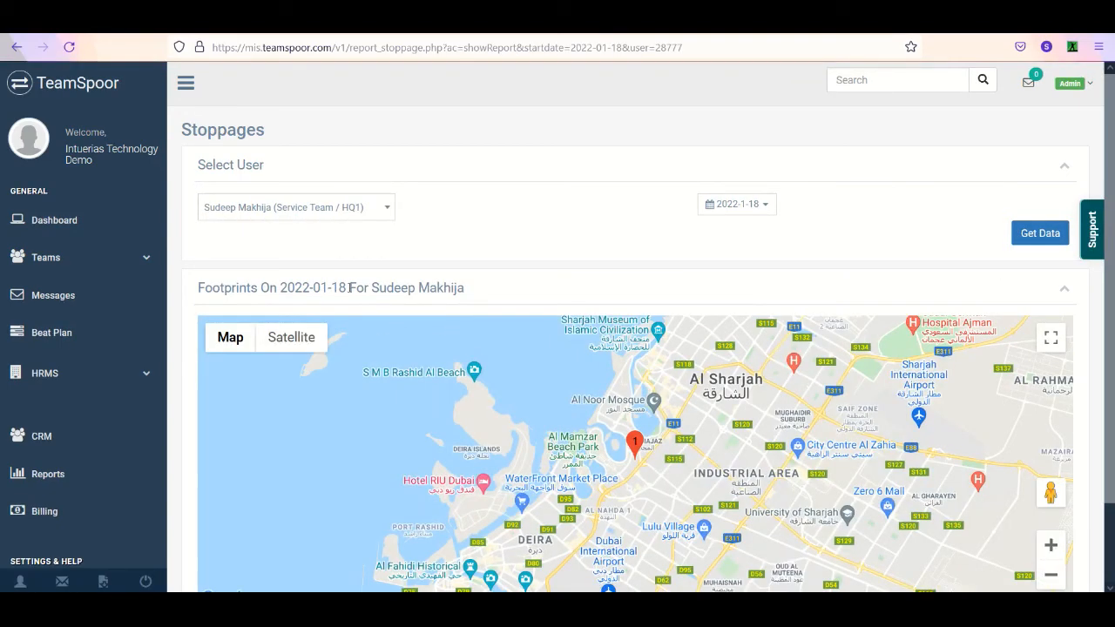
- Show the details of stop marker 1 on the stoppages map, then return to the reports list
scroll(745, 320, down, 1)
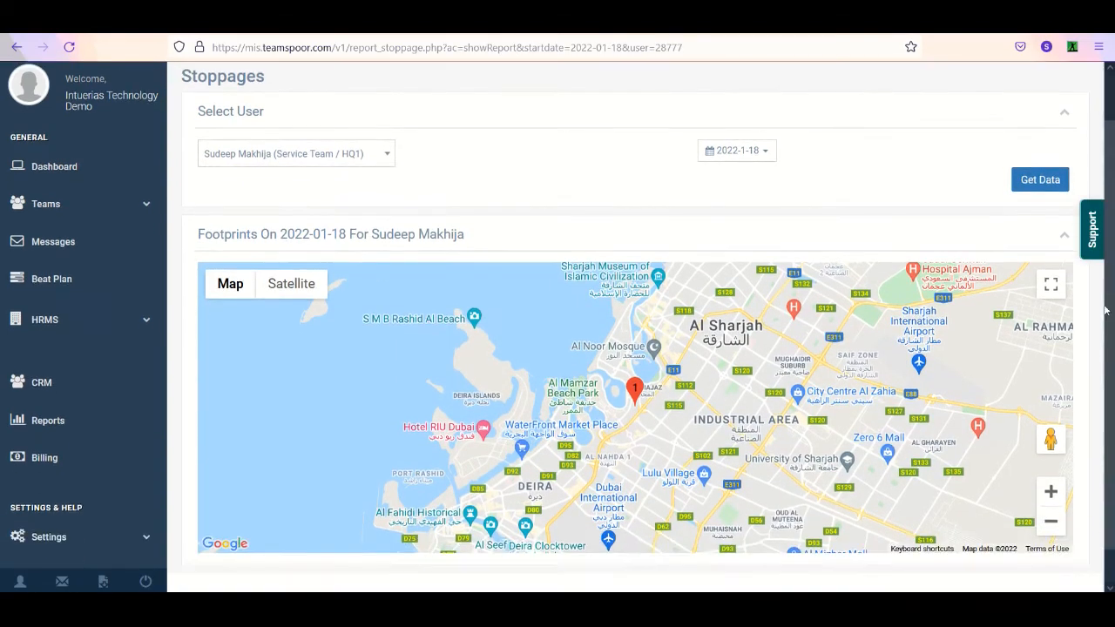
click(634, 392)
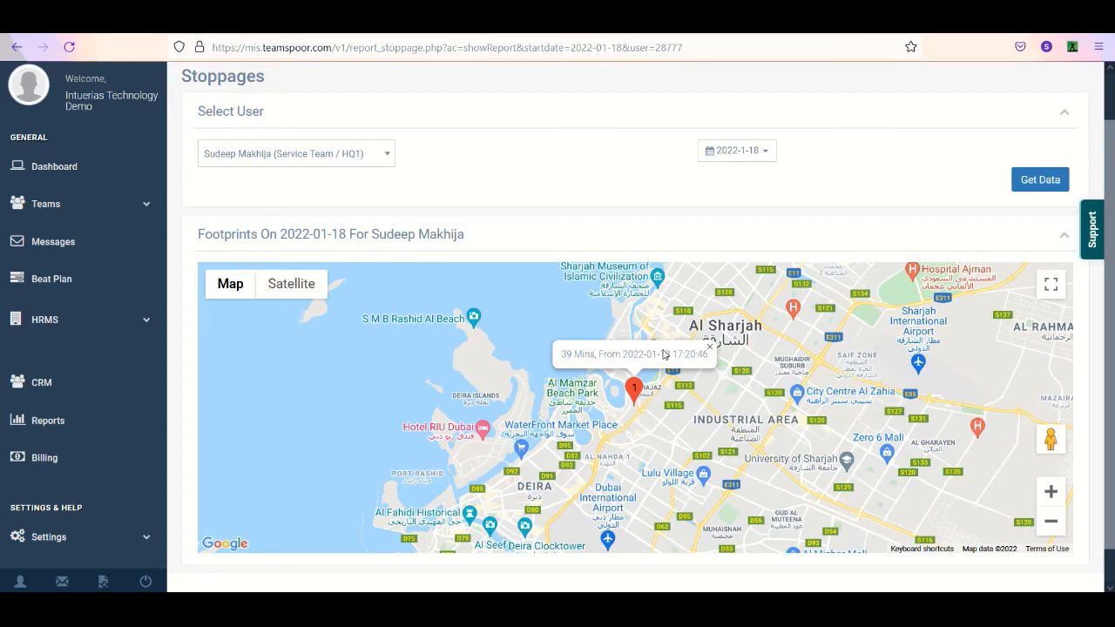
click(14, 45)
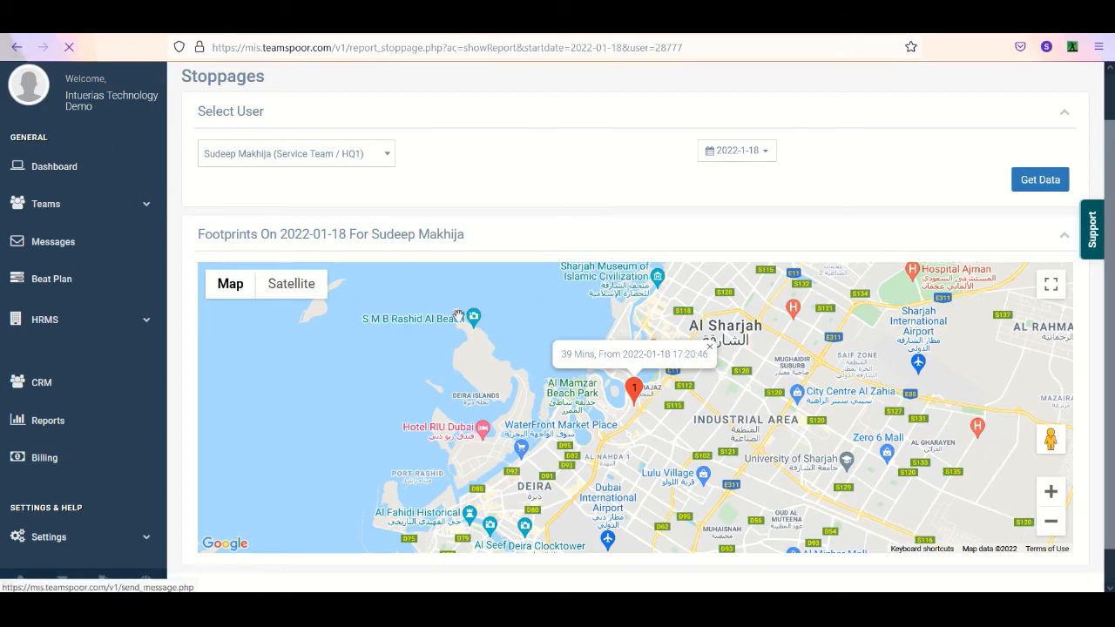
click(65, 478)
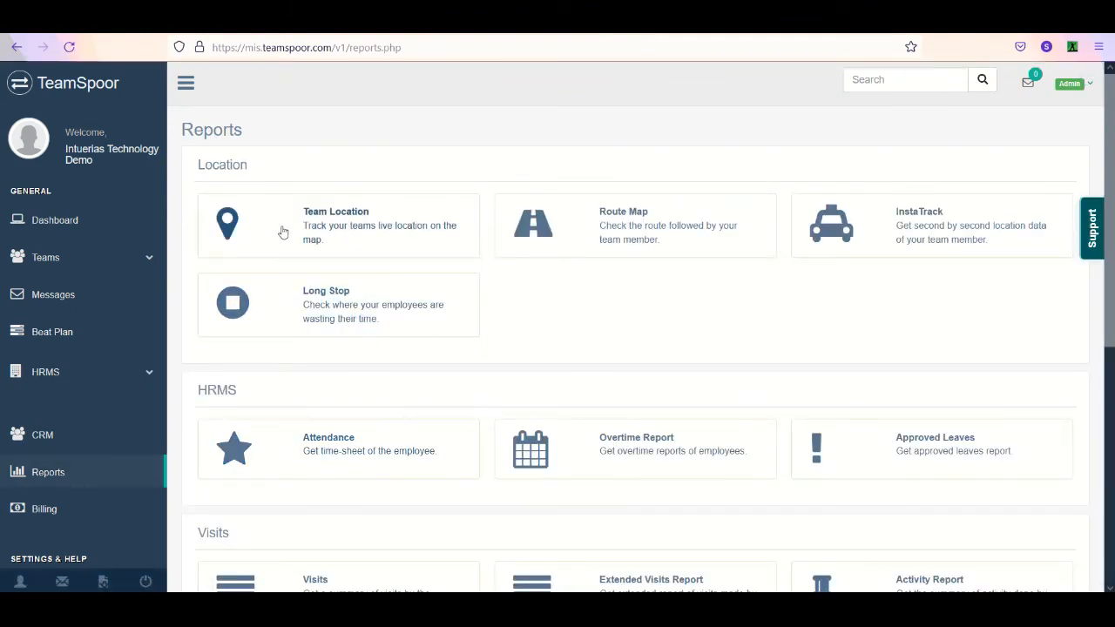
- Open the HRMS Attendance report and get the data of all users for the last 30 days
drag(199, 164, 267, 175)
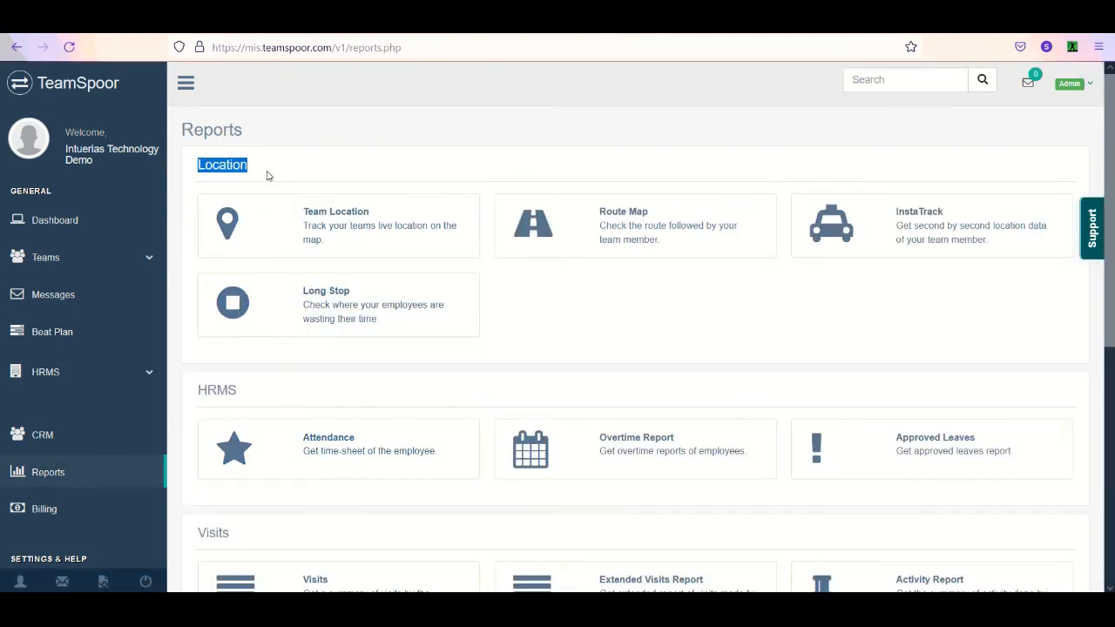
click(248, 394)
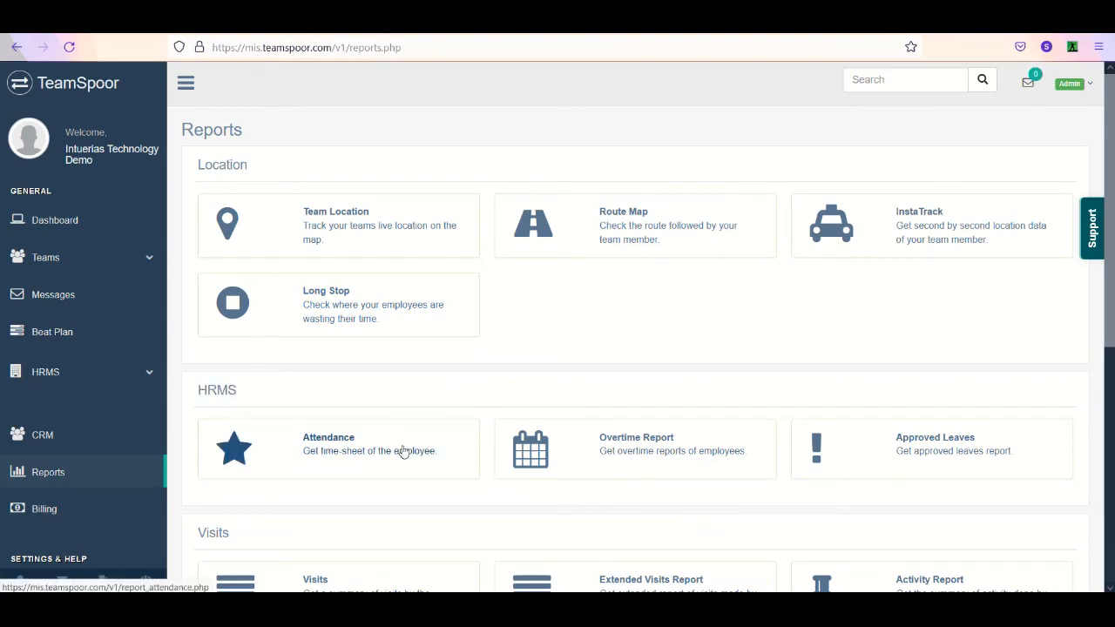
click(374, 459)
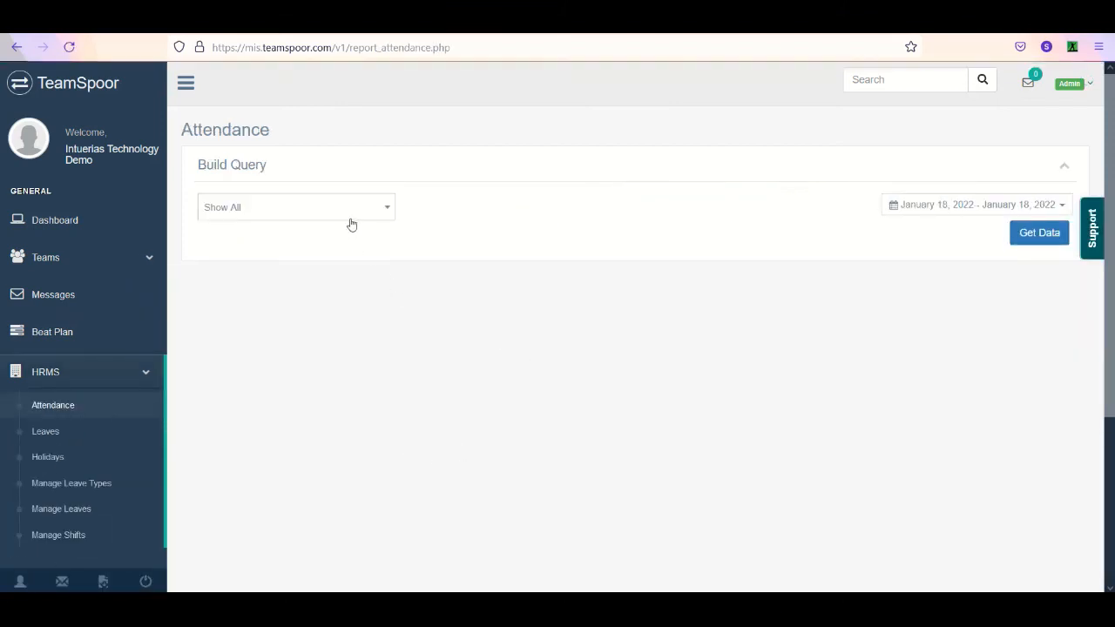
click(897, 207)
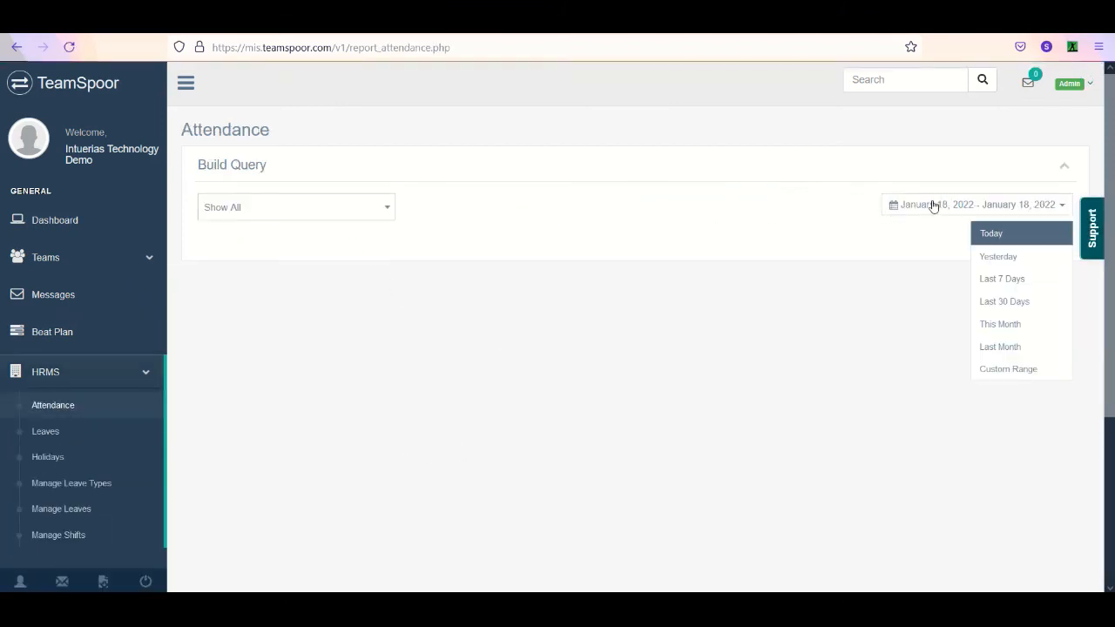
click(1023, 303)
click(1037, 240)
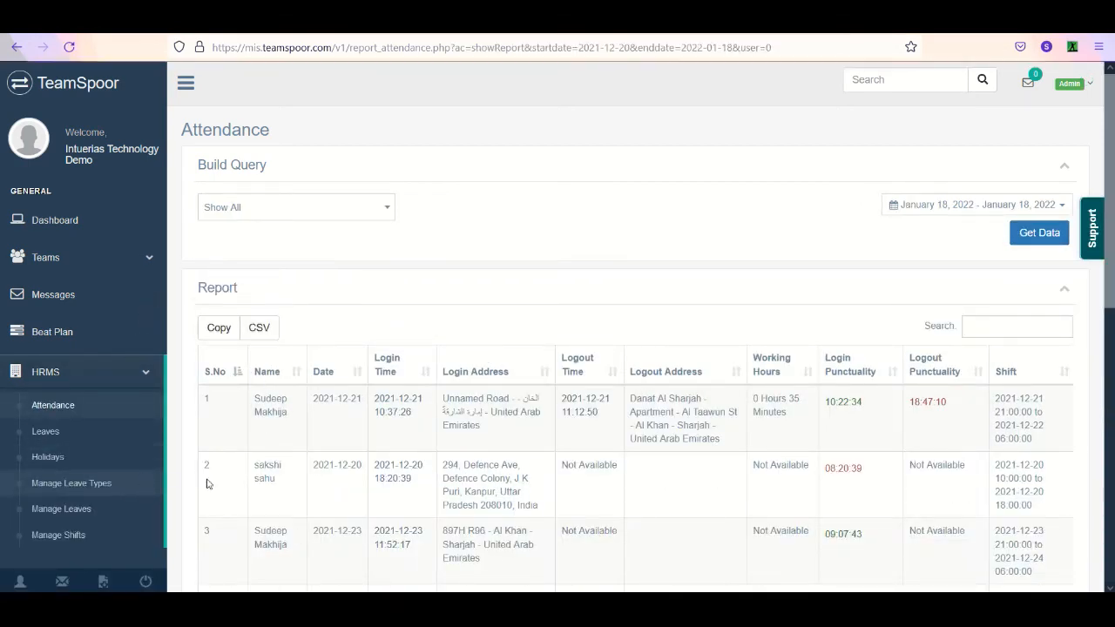
- Examine the login and logout addresses in the first two rows of the attendance report
drag(481, 427, 444, 398)
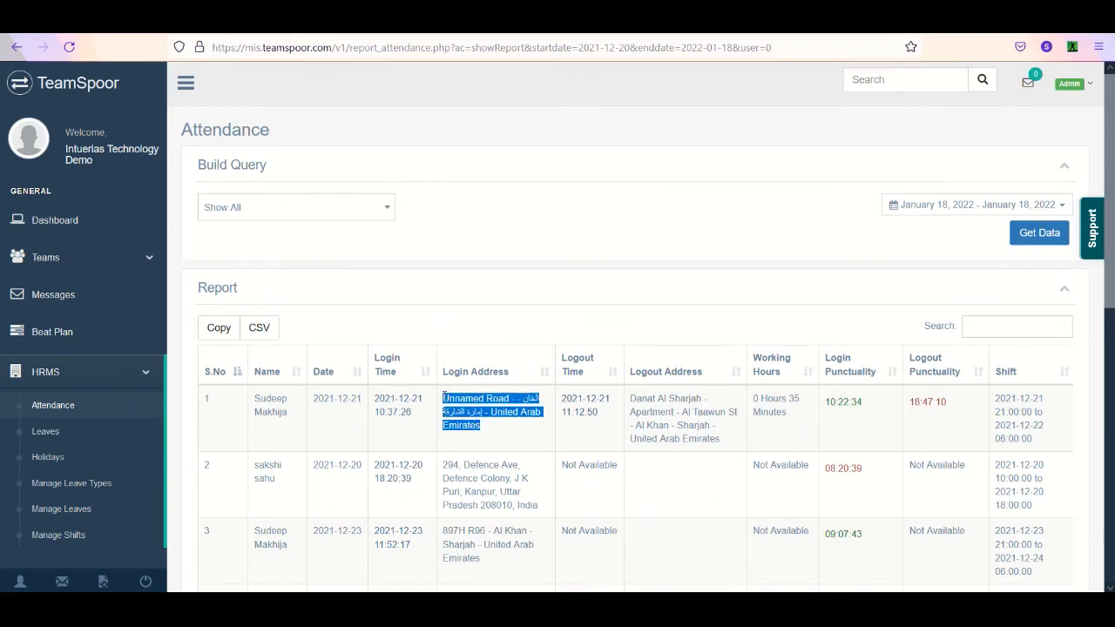
drag(719, 442, 627, 401)
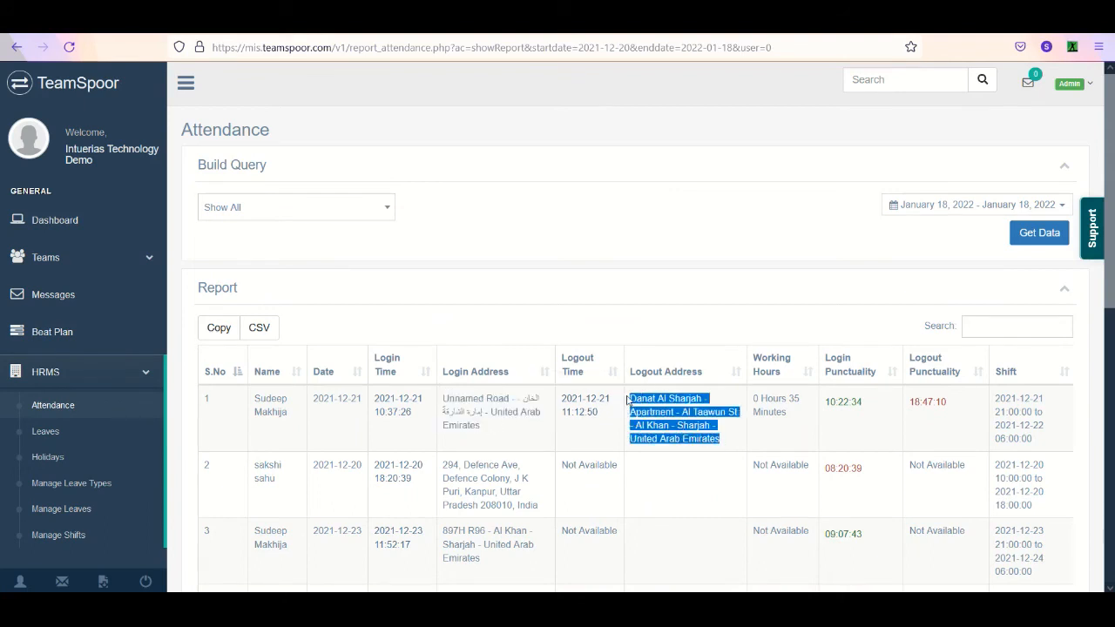
click(557, 512)
drag(566, 509, 446, 465)
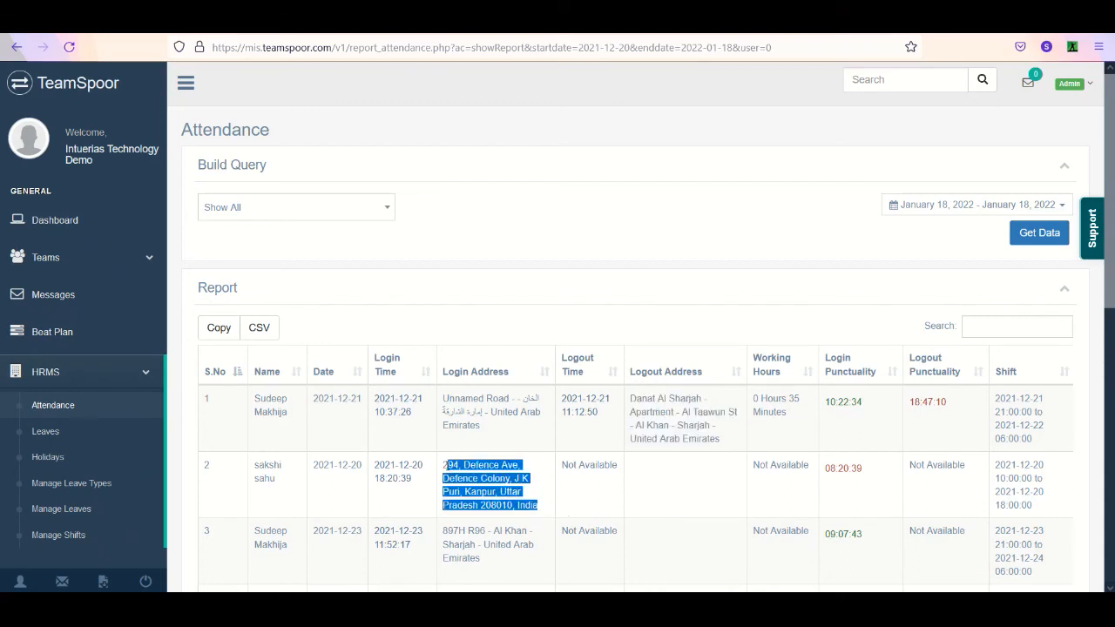
- Go back to the reports list, view the Overtime Report's query options, and return to the list
click(17, 46)
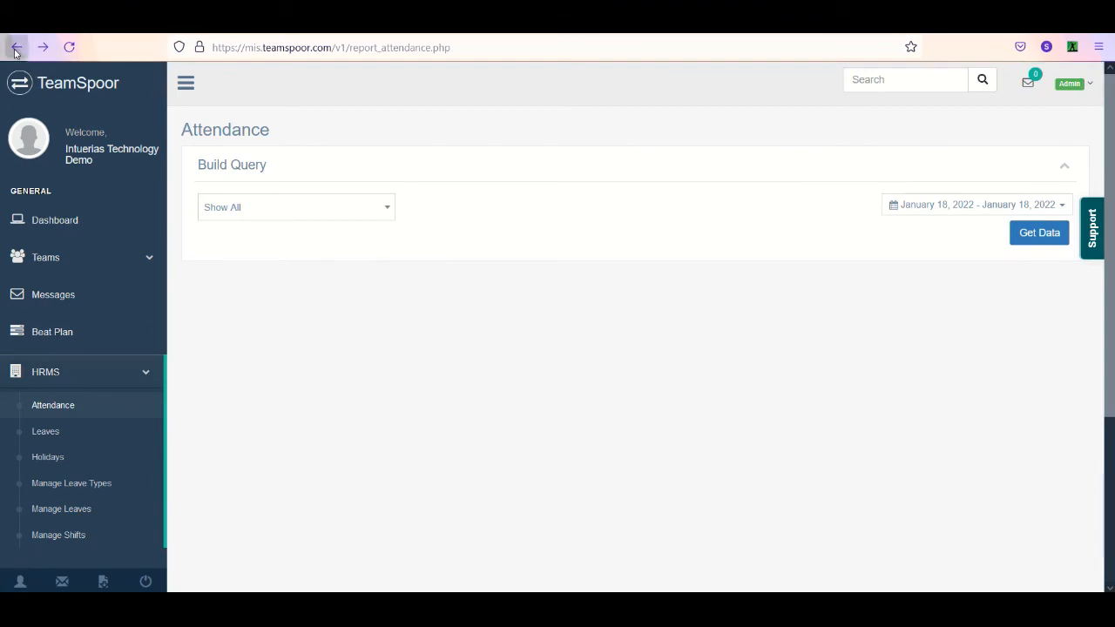
click(16, 46)
click(603, 460)
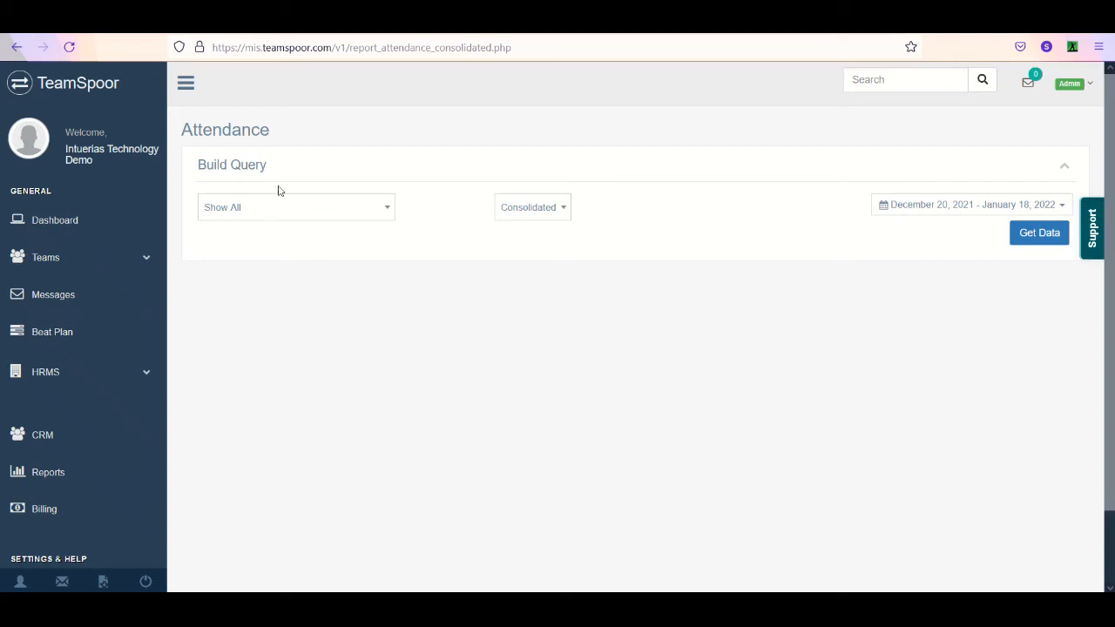
click(15, 46)
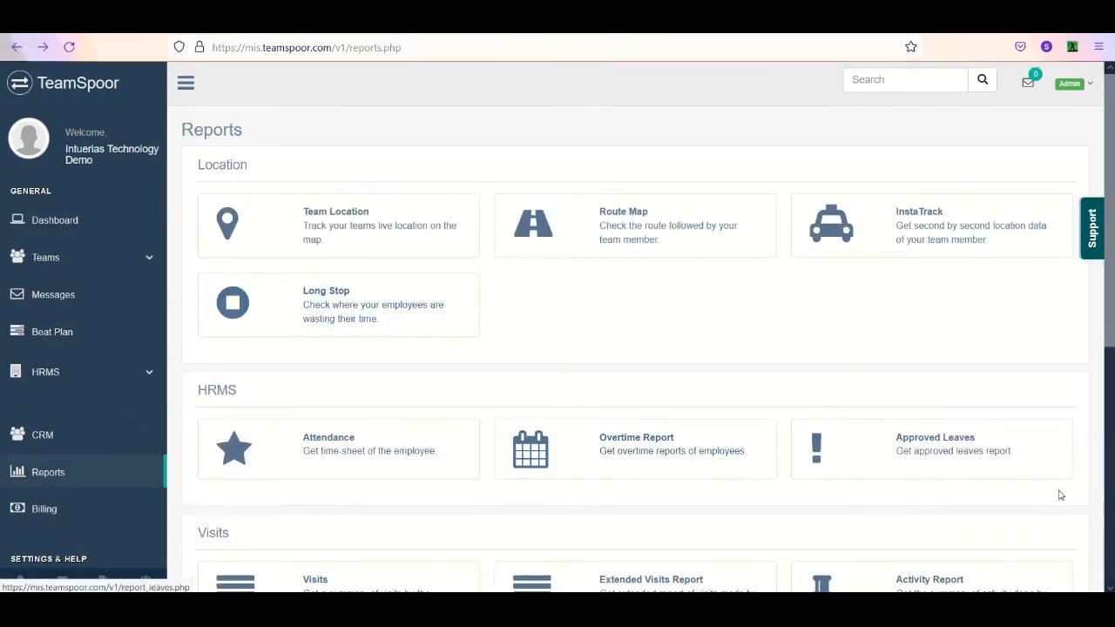
- Open the Approved Leaves report and get the first listed Service Team / HQ1 user's leaves for January 12 to January 18, 2022
click(941, 456)
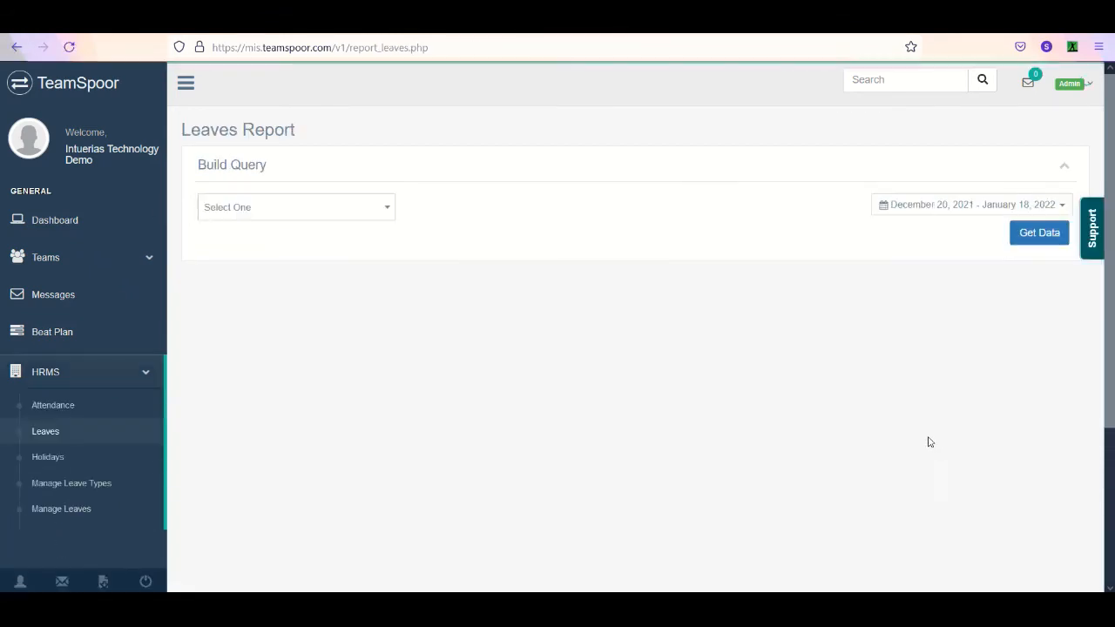
click(940, 206)
click(931, 277)
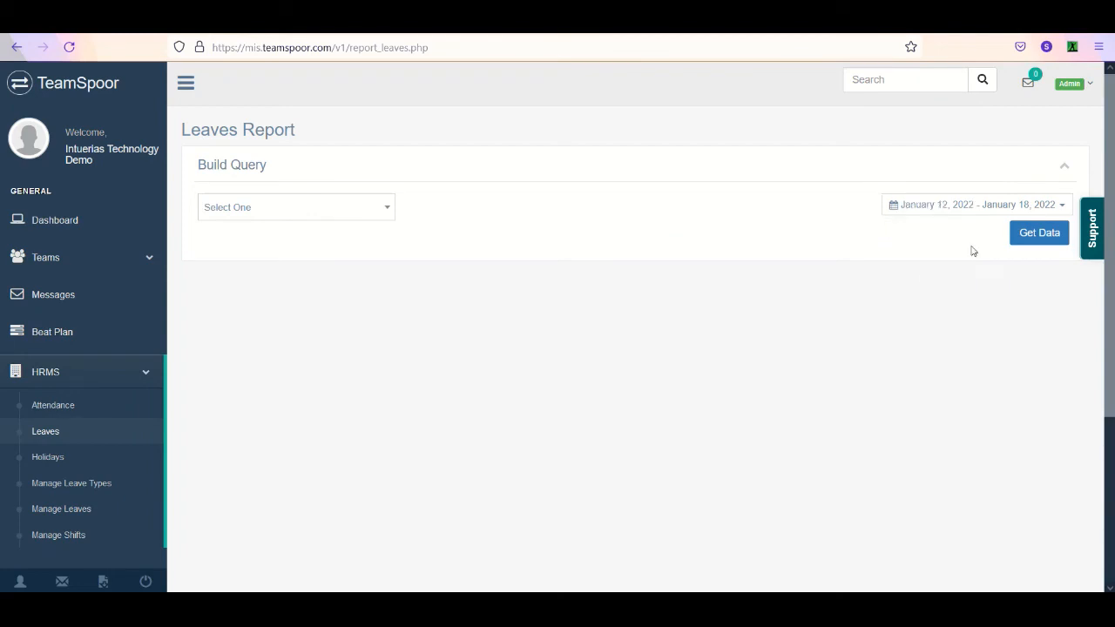
click(353, 212)
click(327, 281)
click(1048, 241)
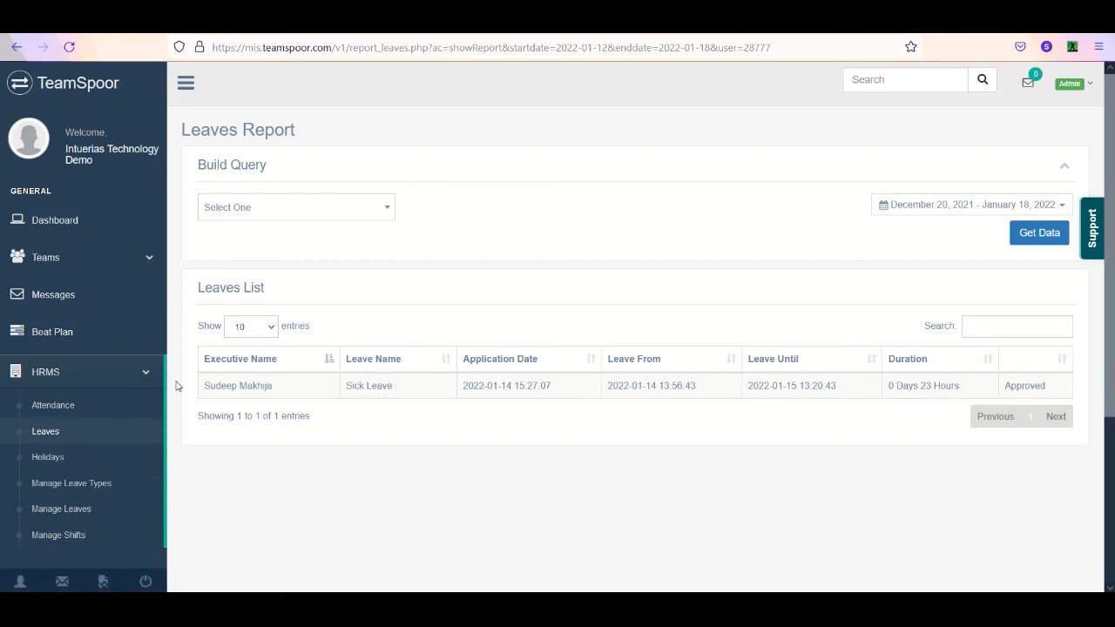
- Return from the leaves report to the reports list and open the Visits report
click(17, 47)
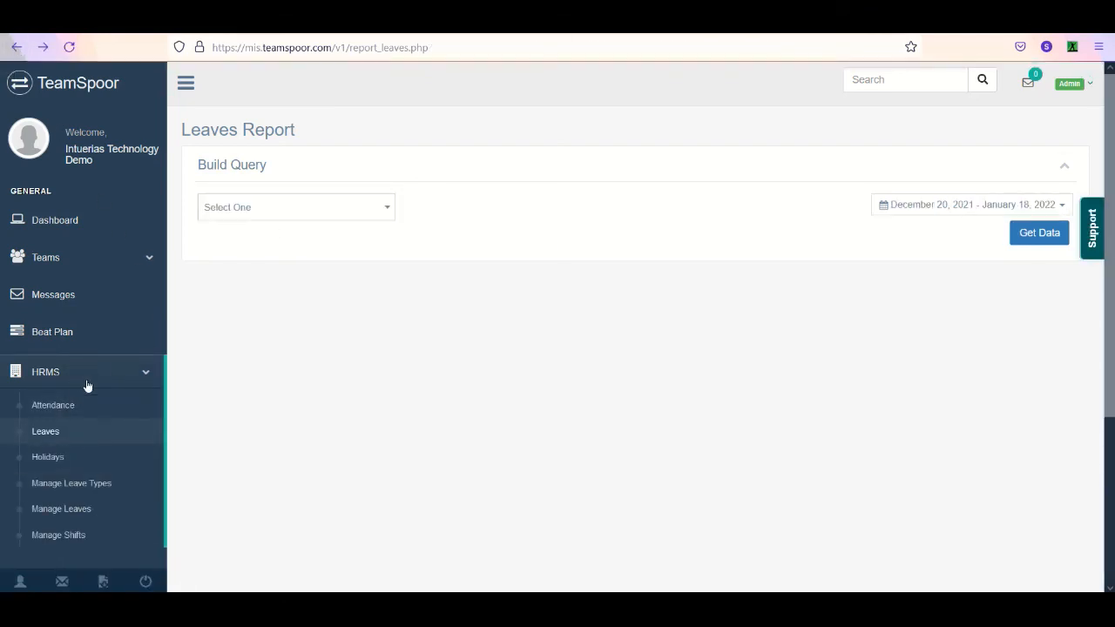
scroll(85, 386, down, 3)
click(61, 394)
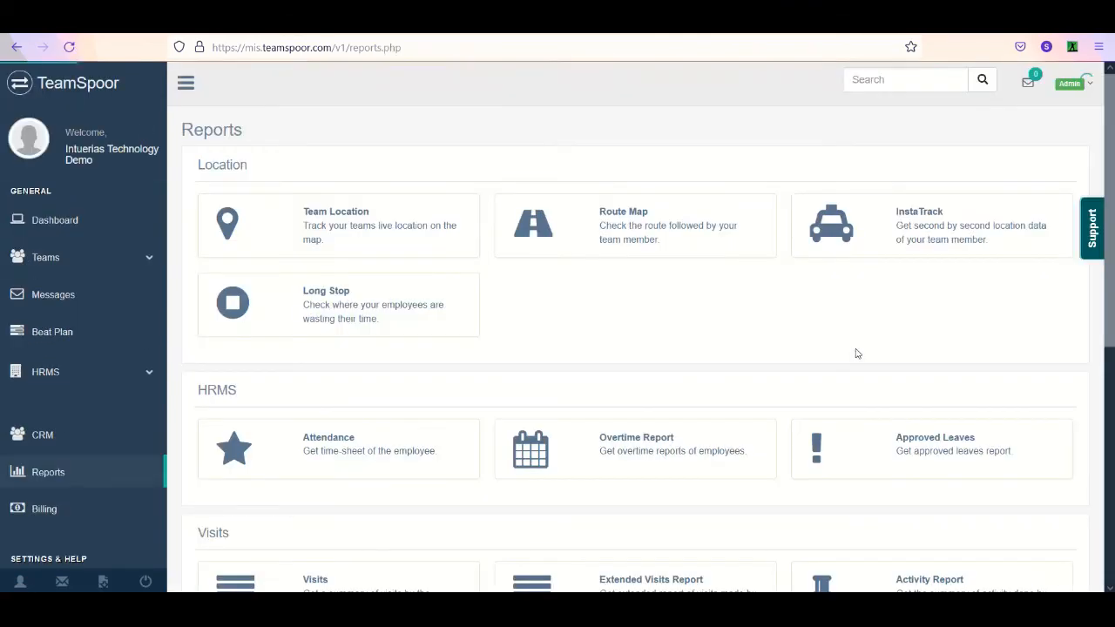
scroll(1087, 396, down, 2)
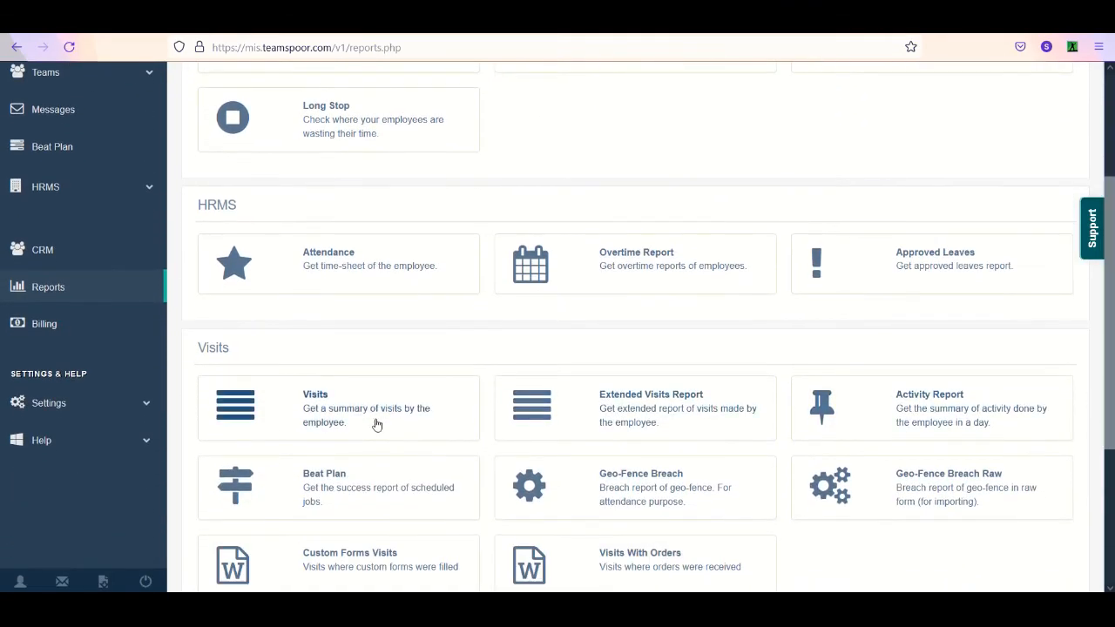
scroll(377, 424, down, 1)
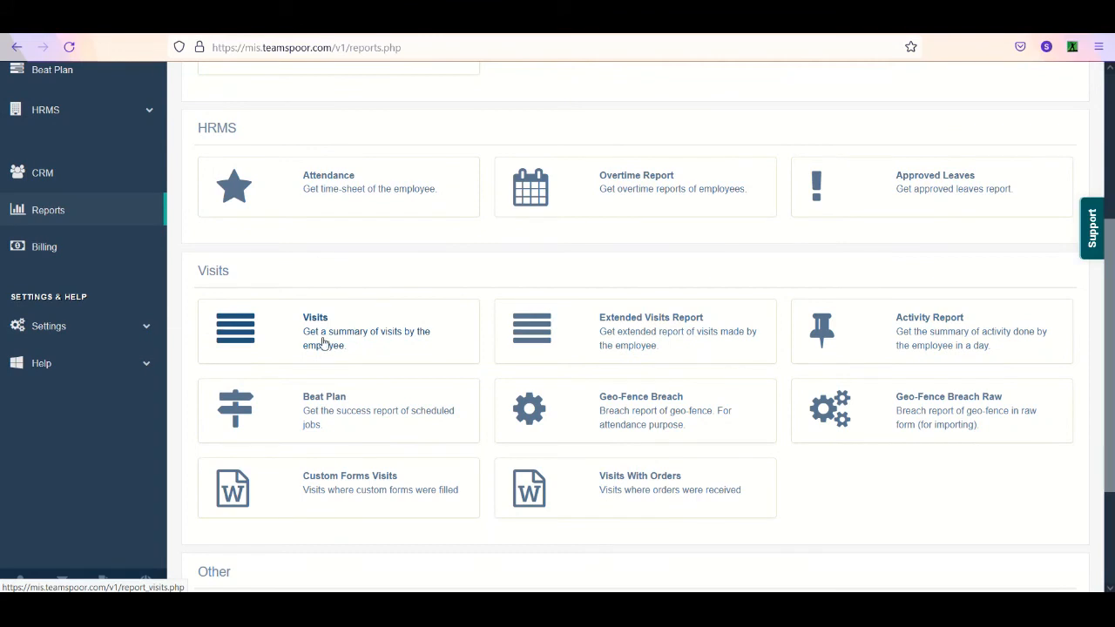
click(321, 342)
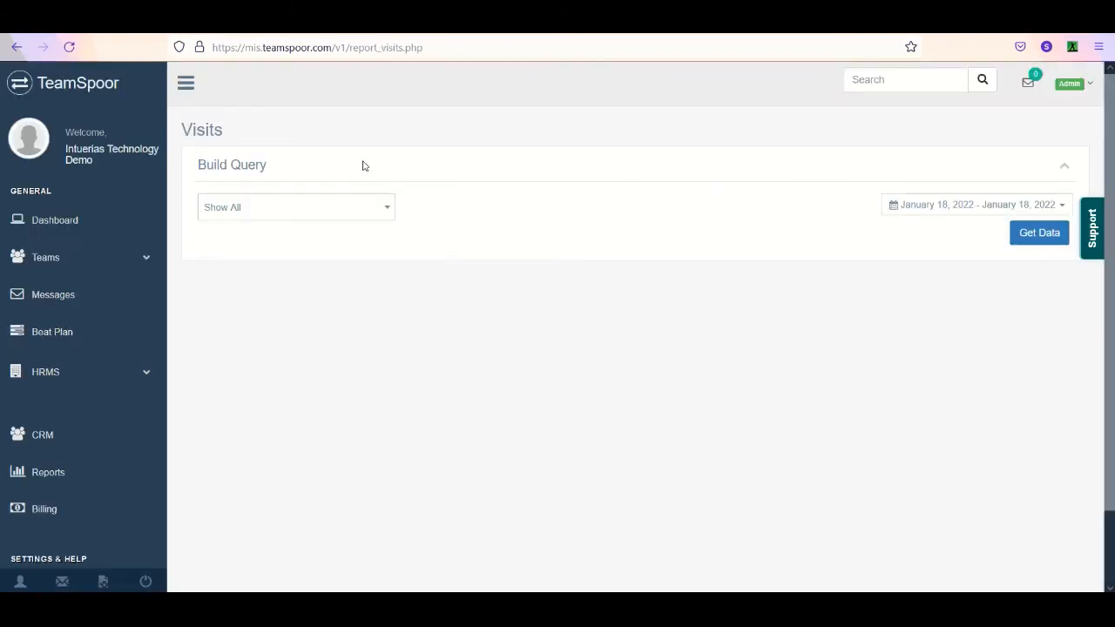
- Get the visits of all users for the last 7 days and look through the report rows
click(341, 218)
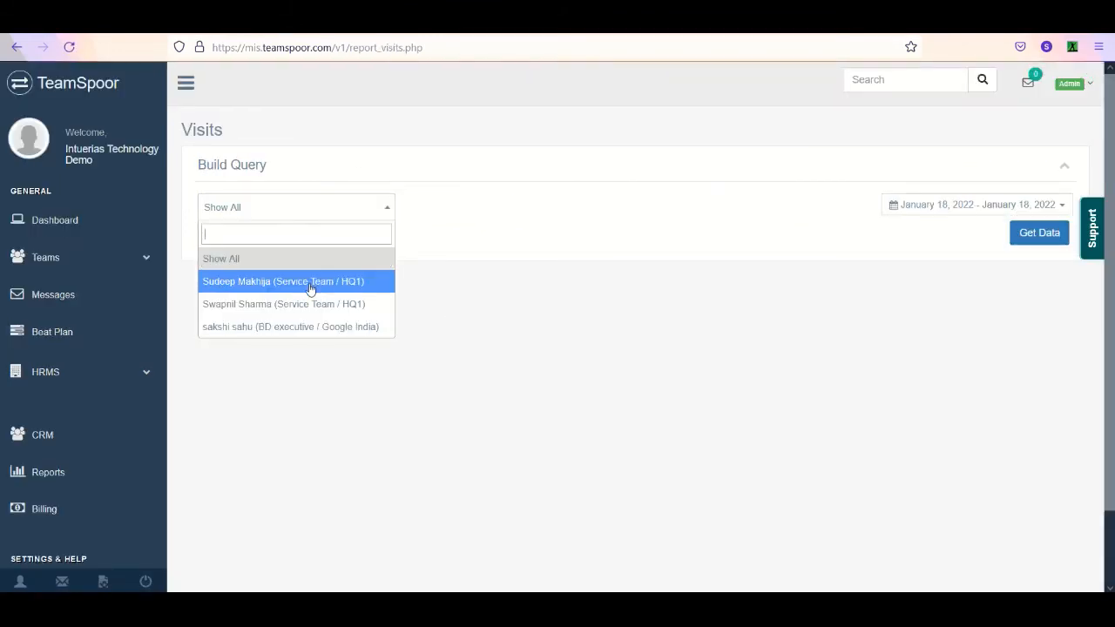
click(311, 288)
click(321, 217)
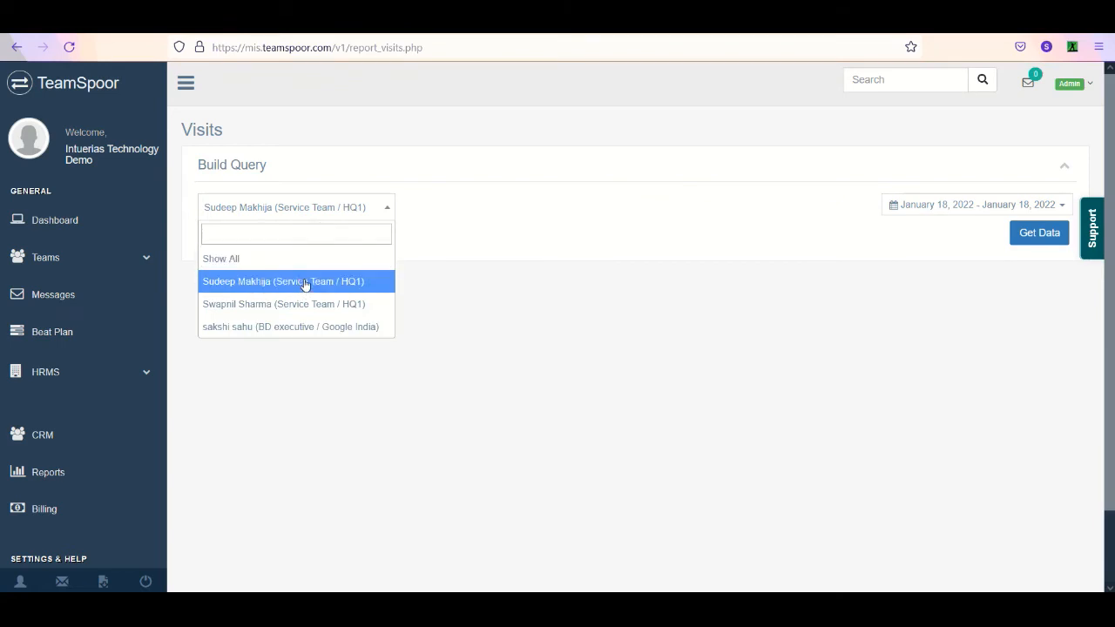
click(312, 260)
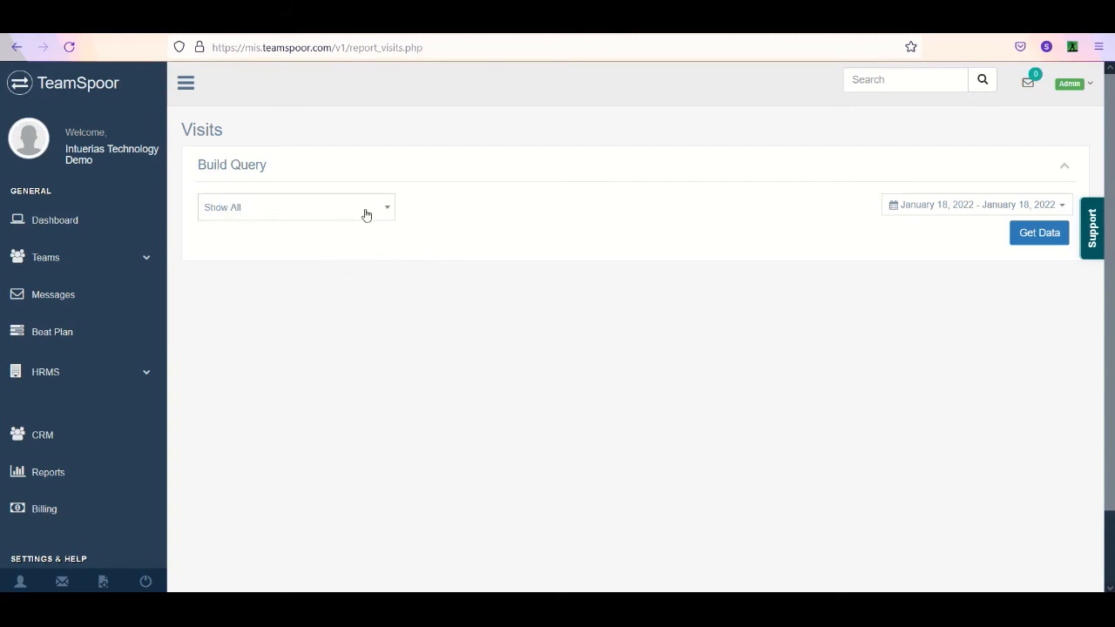
click(1029, 209)
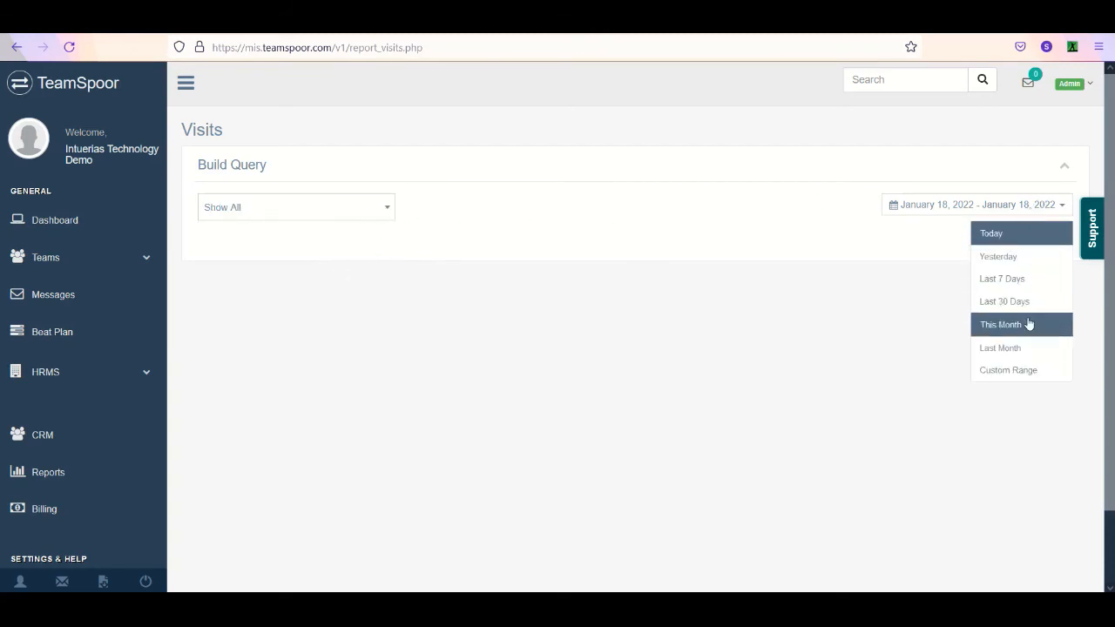
click(1022, 280)
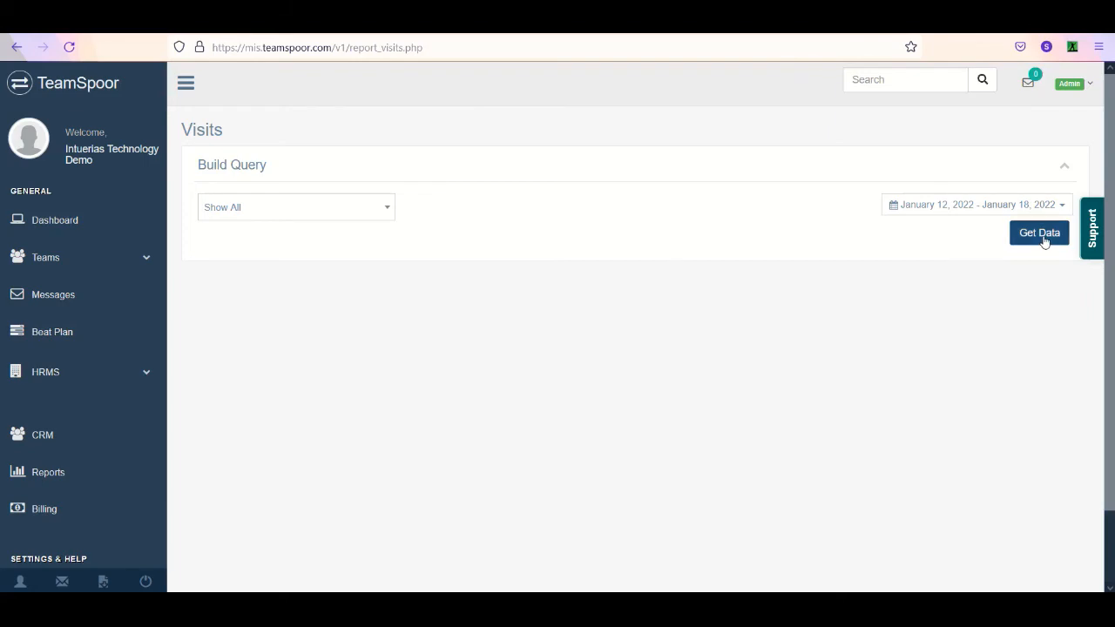
click(1042, 242)
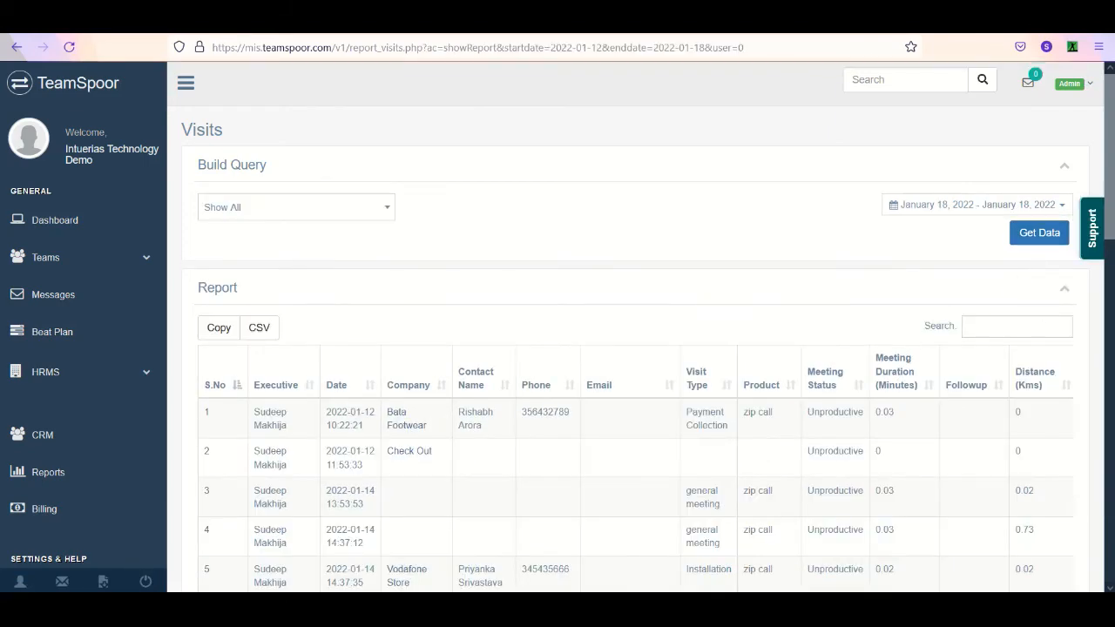
scroll(642, 327, down, 4)
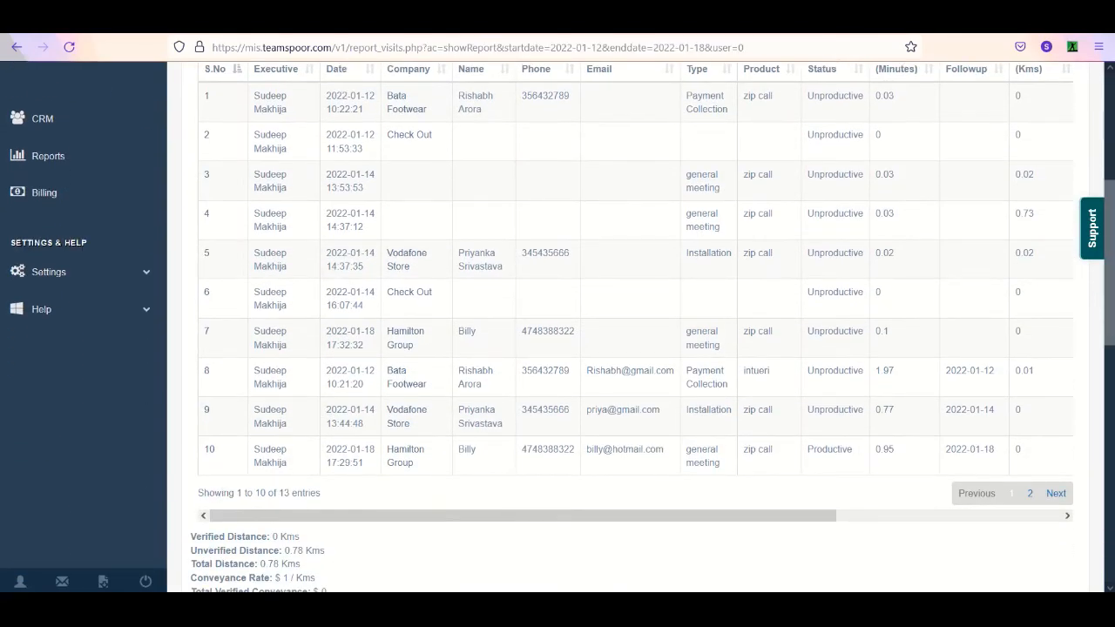
scroll(1022, 287, up, 3)
scroll(1022, 288, down, 2)
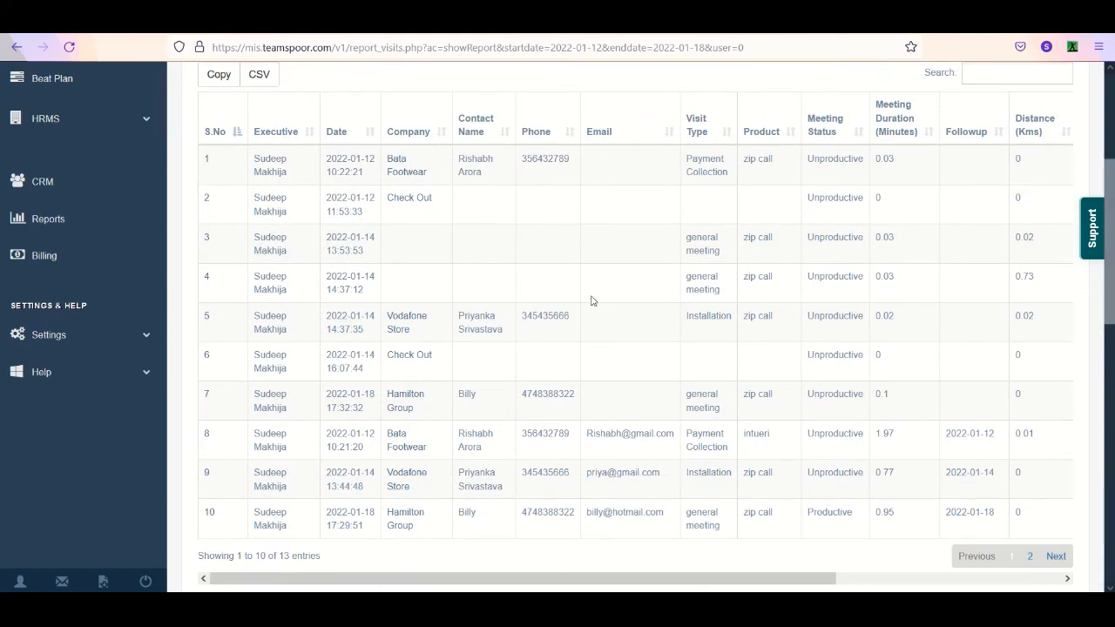
- Get the visits of the first listed Service Team / HQ1 user for January 18, 2022
scroll(1062, 131, up, 2)
click(270, 158)
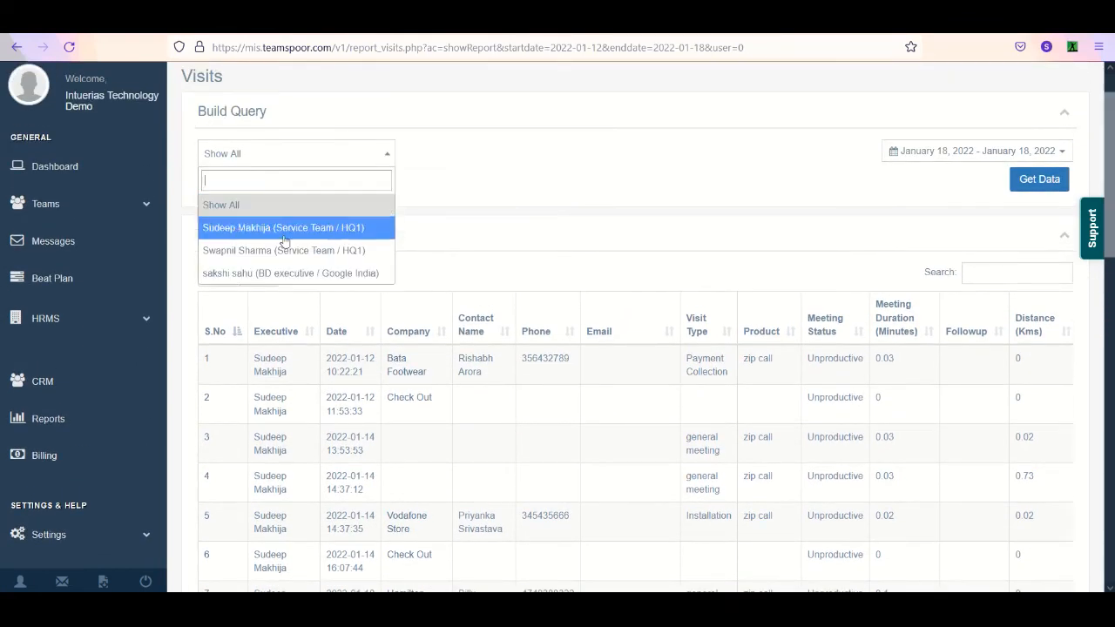
click(302, 228)
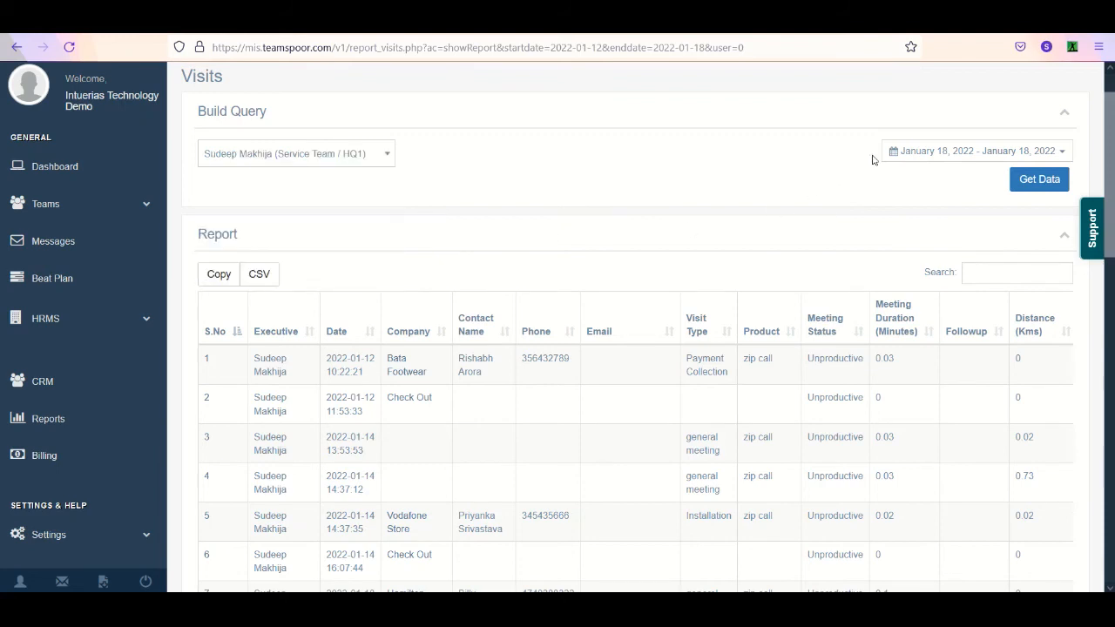
click(901, 153)
click(1000, 178)
click(1027, 179)
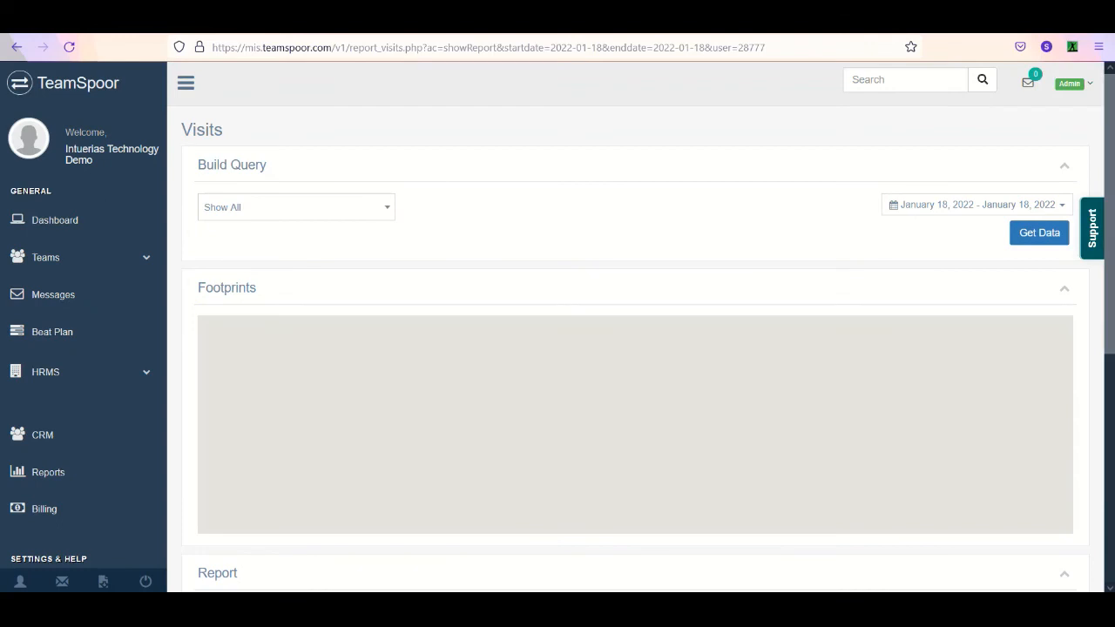
scroll(175, 531, down, 5)
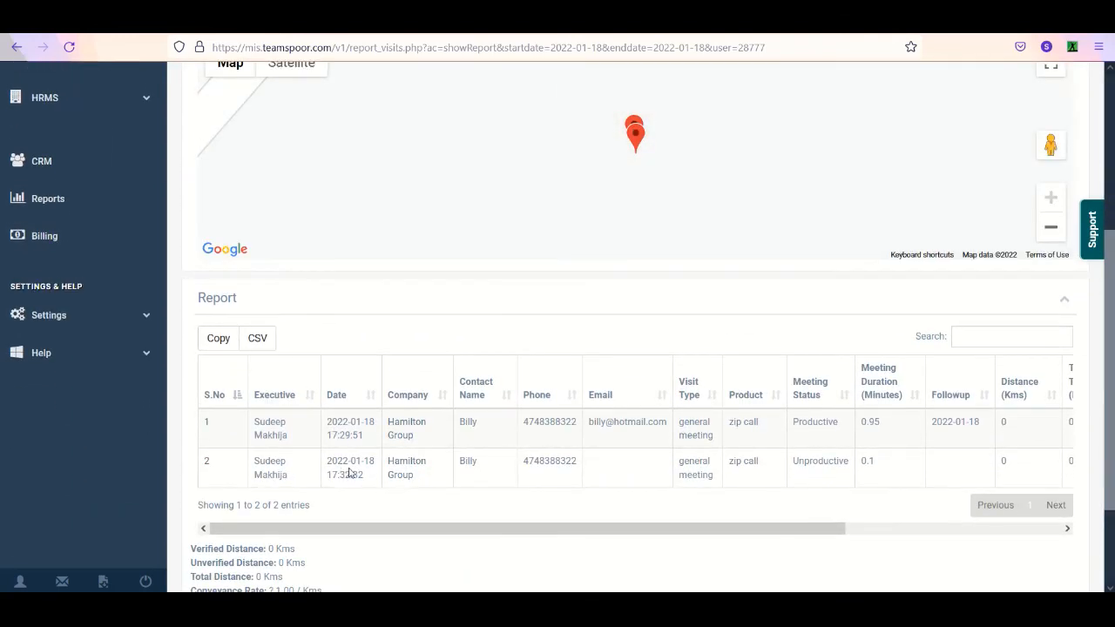
- View the details of the second and first Hamilton Group visits, returning to the visits report after each
click(396, 471)
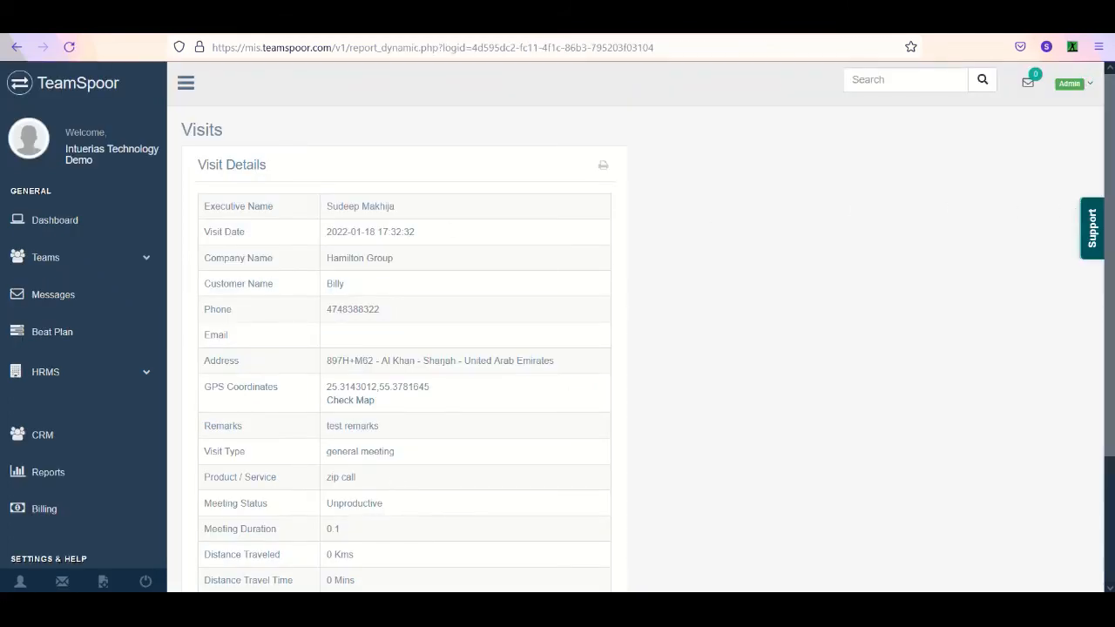
scroll(1102, 268, down, 2)
scroll(1102, 268, up, 2)
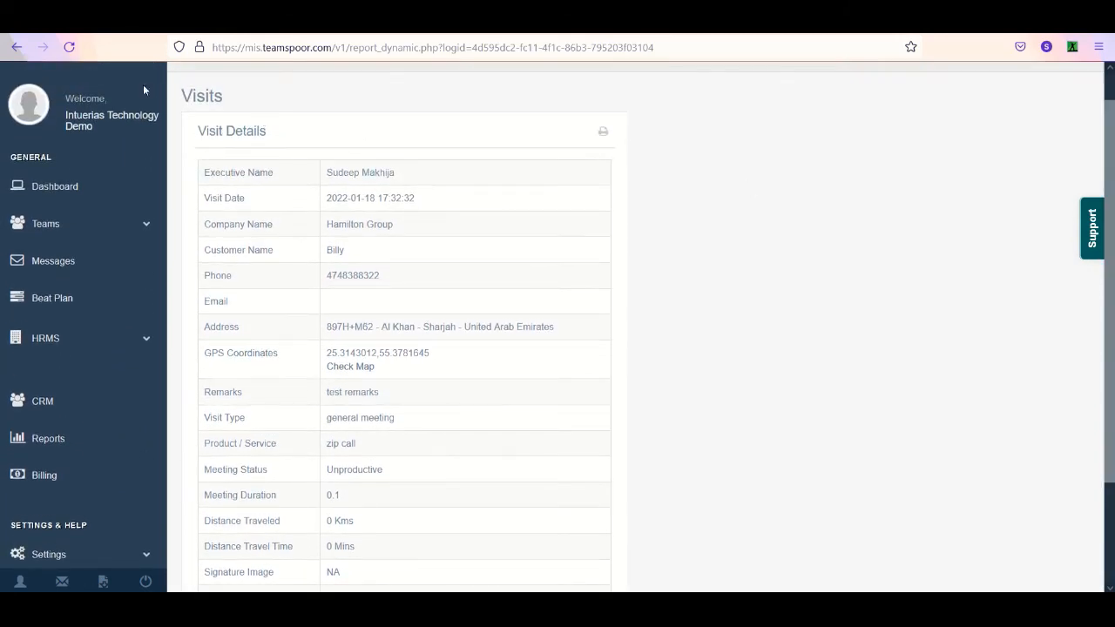
click(16, 47)
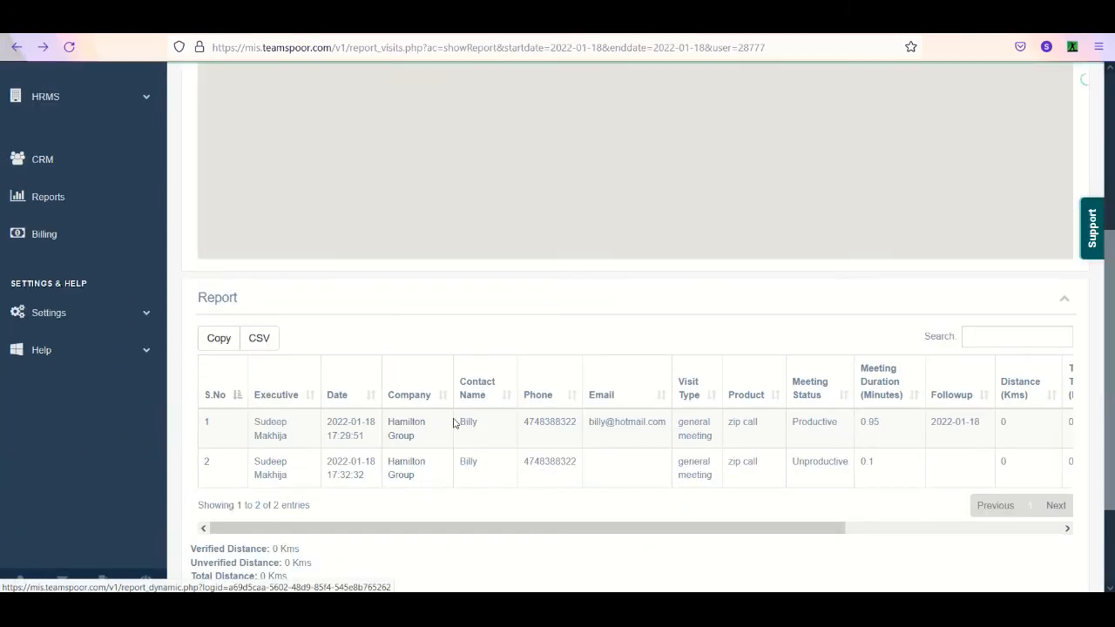
click(399, 429)
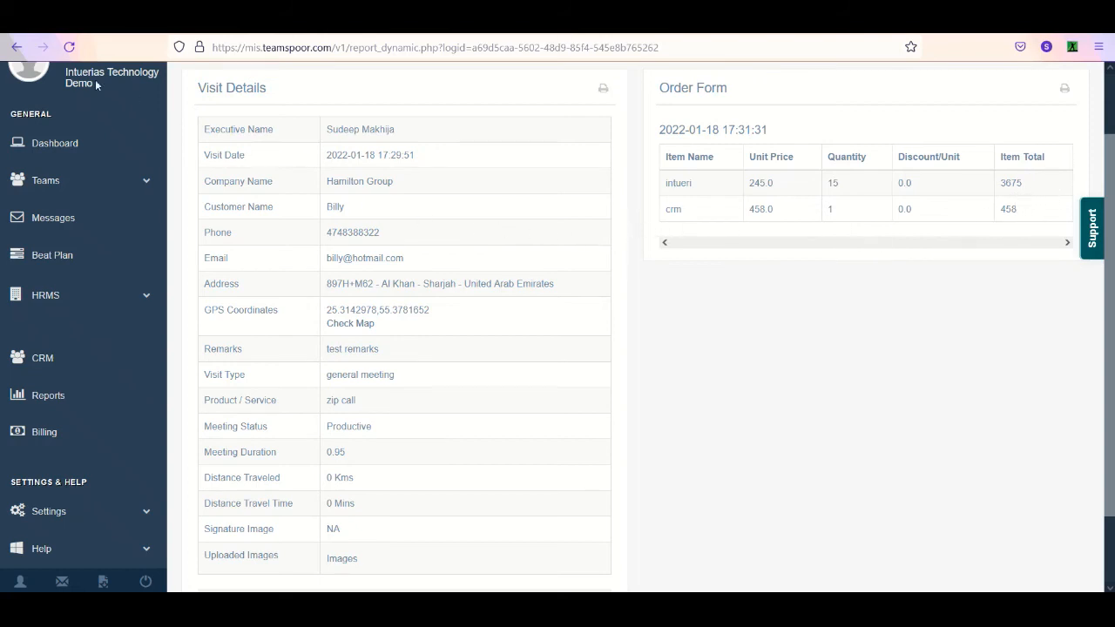
click(17, 47)
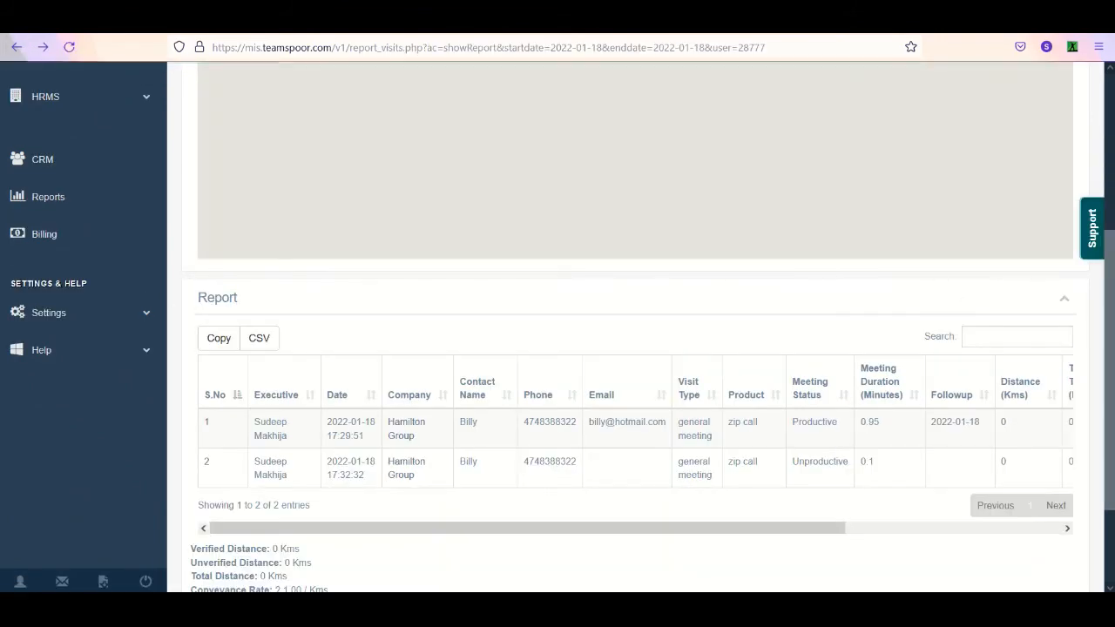
- Check the visits table's remaining columns up to Client Signature and images, and zoom out the Footprints map
drag(1110, 273, 1109, 309)
drag(721, 469, 951, 433)
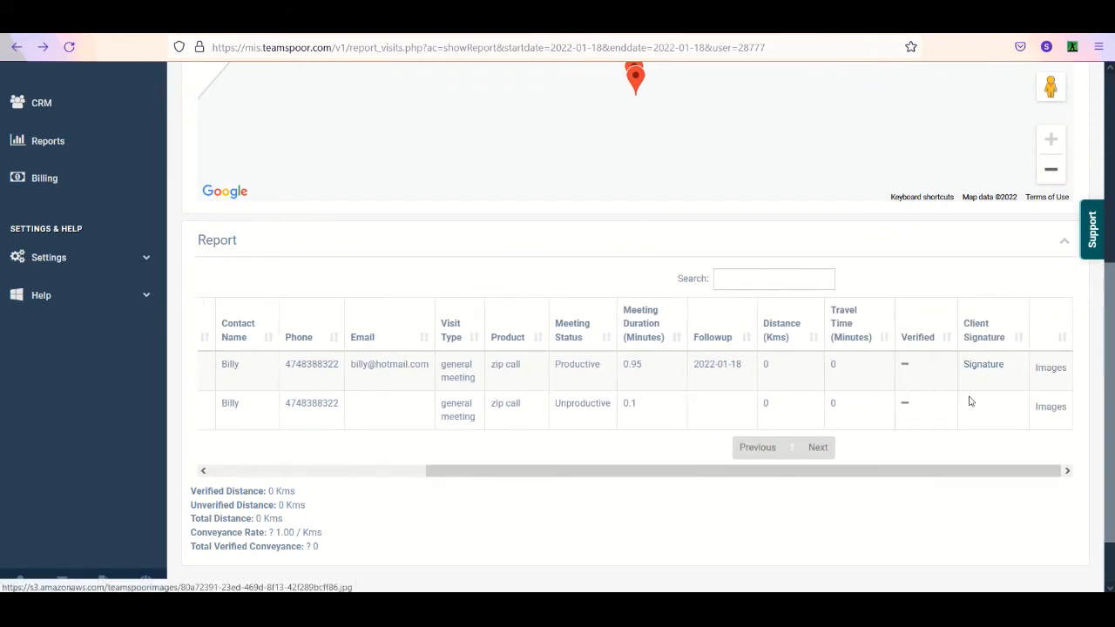
drag(941, 475, 311, 264)
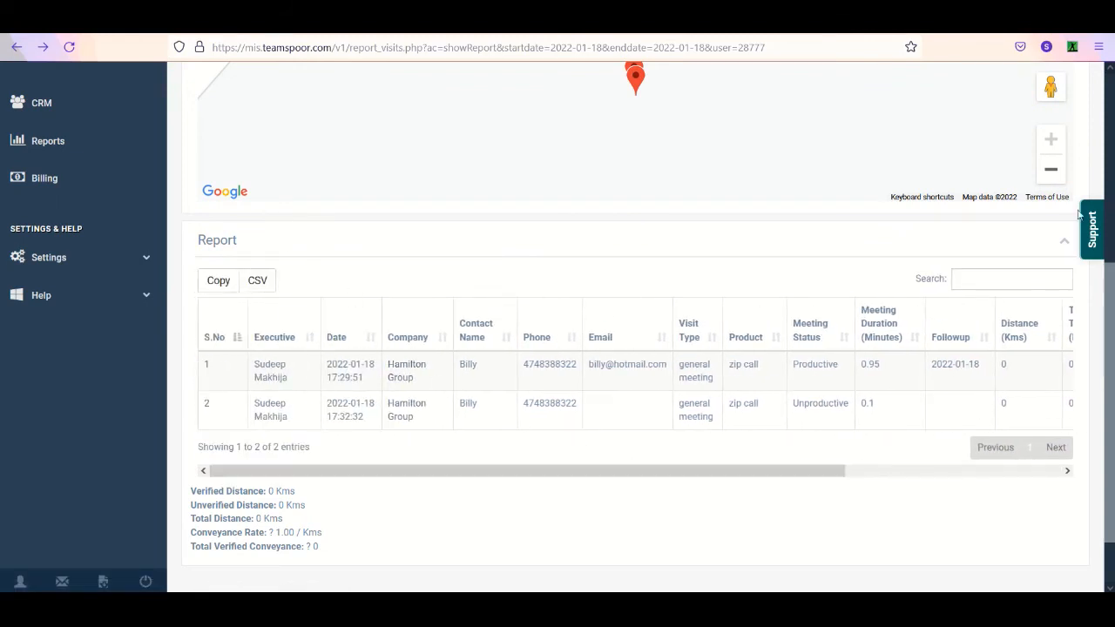
scroll(1105, 235, up, 3)
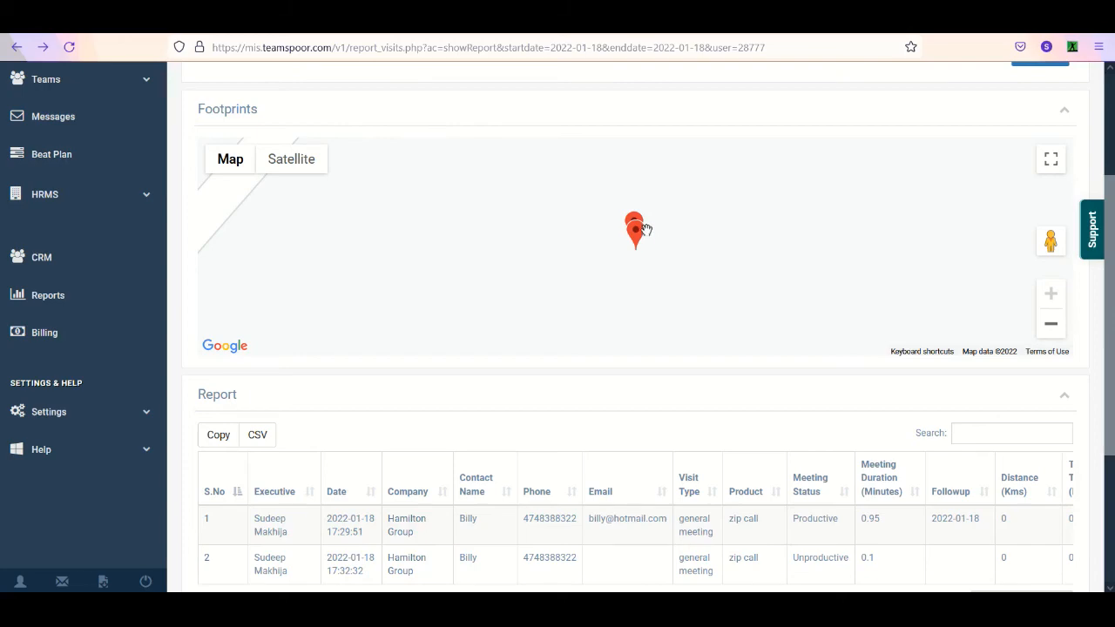
click(1060, 330)
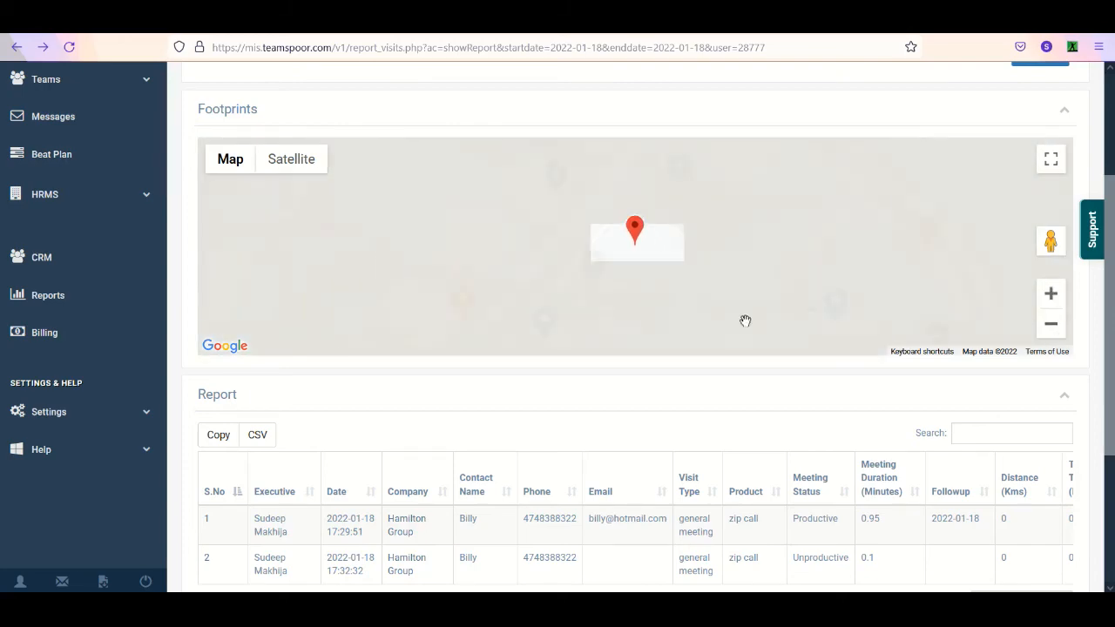
scroll(494, 212, up, 1)
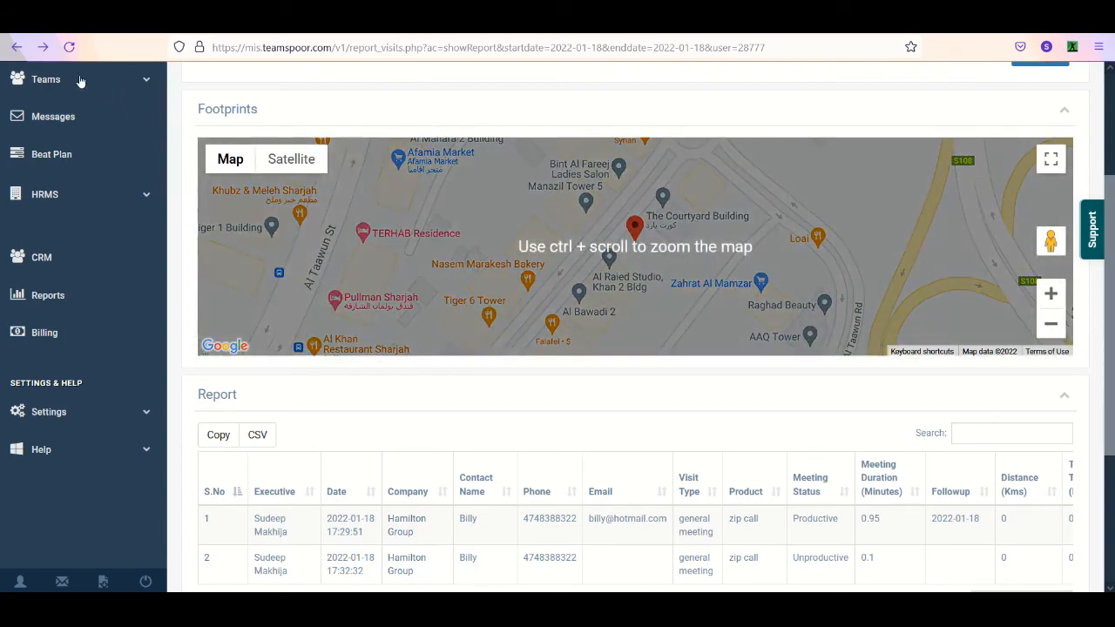
- Open the Extended Visits Report and get the first listed Service Team / HQ1 user's visits for January 18, 2022
click(19, 49)
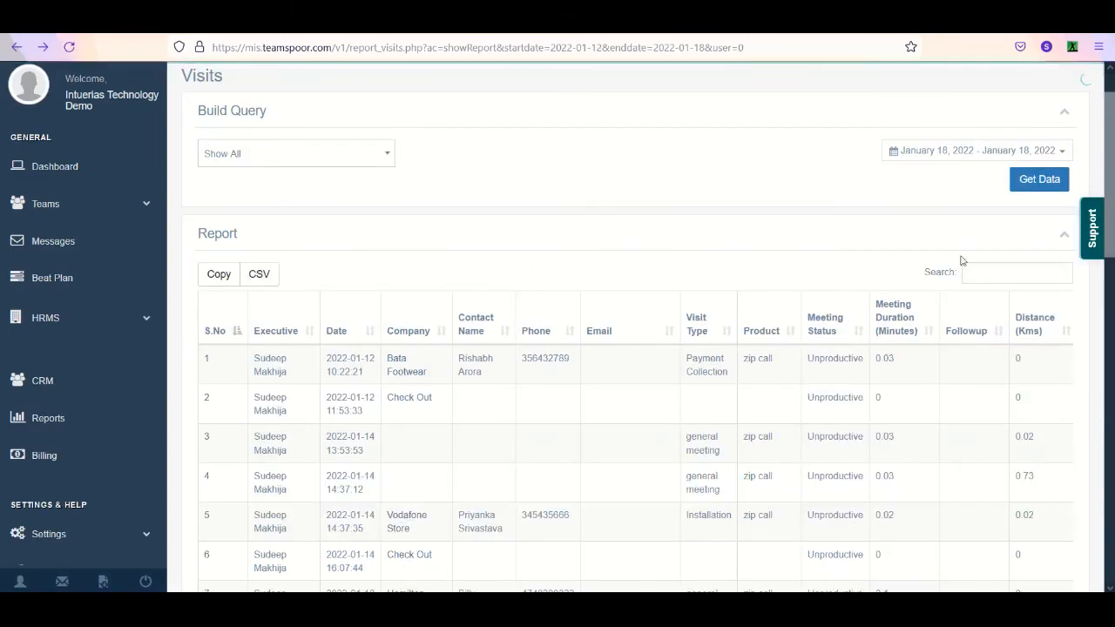
click(91, 424)
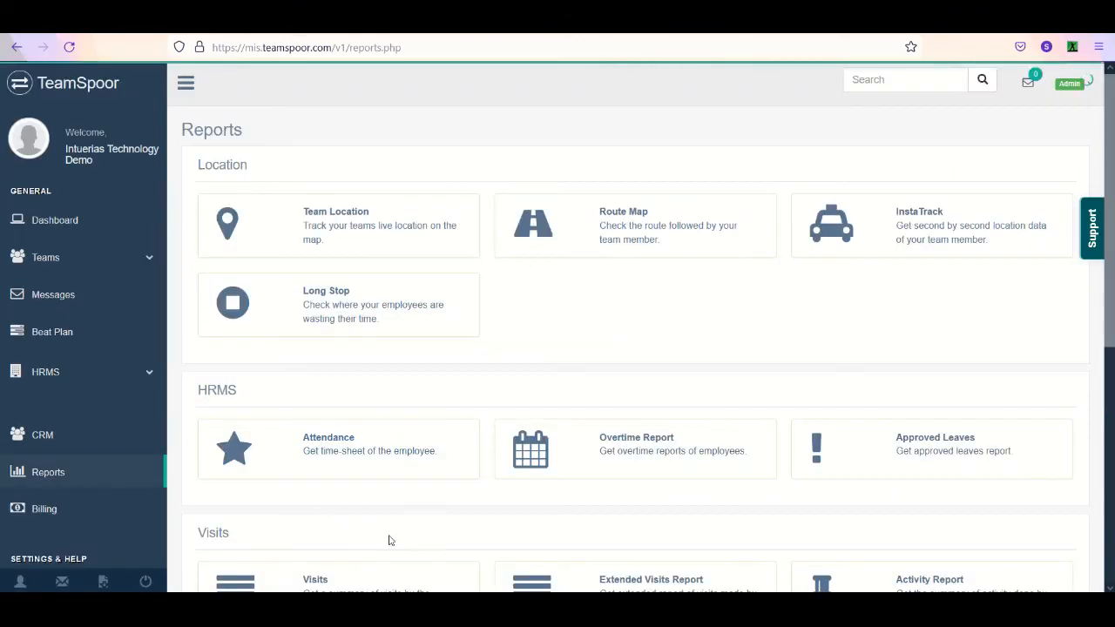
scroll(535, 436, down, 2)
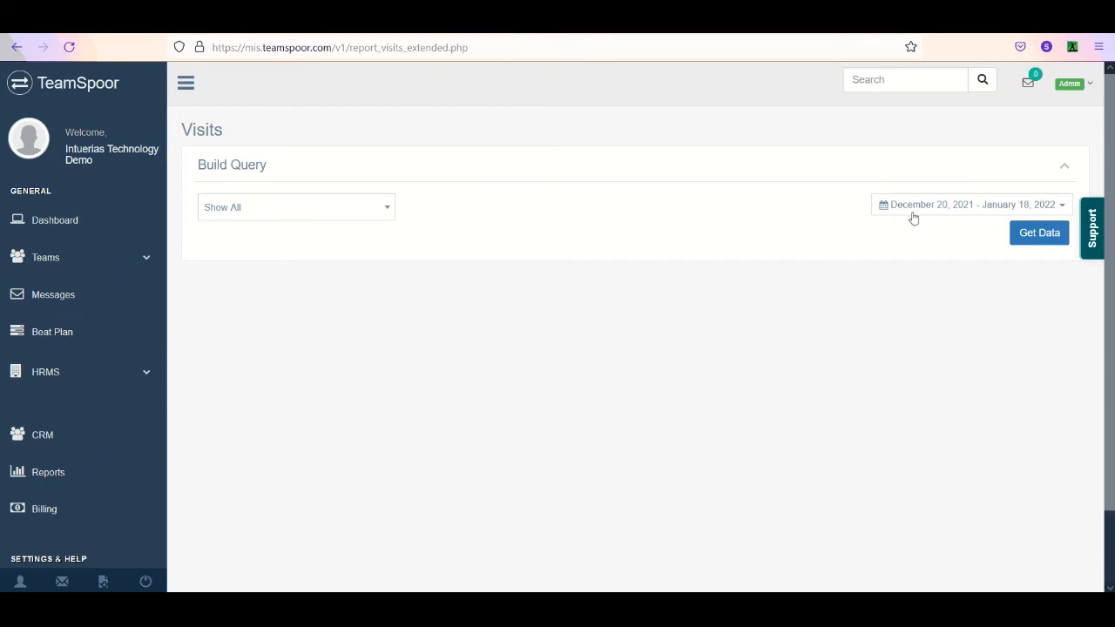
click(356, 216)
click(339, 281)
click(1006, 207)
click(912, 252)
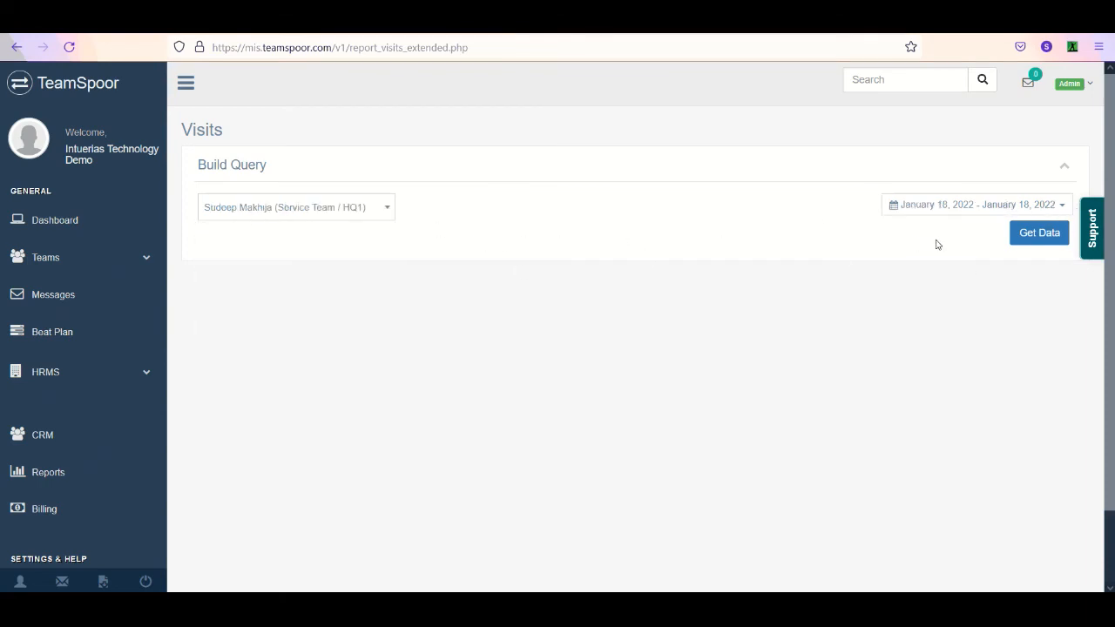
click(1040, 232)
- Check the extended report's columns through Adhaar No and open the first visit's GPS coordinates in Google Maps
scroll(1036, 256, down, 2)
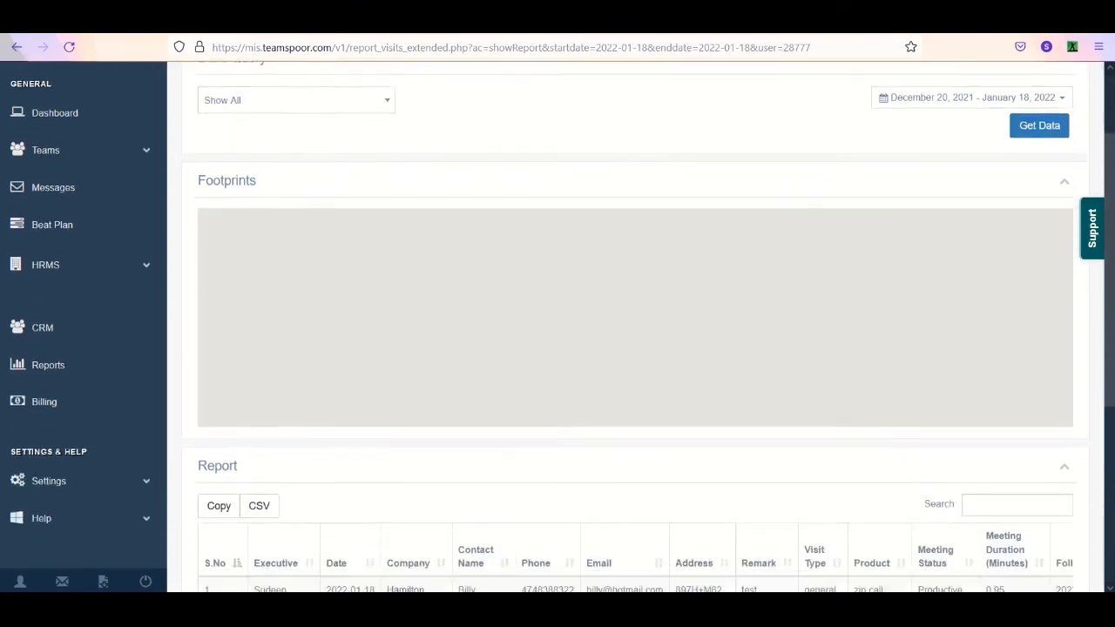
scroll(538, 390, down, 3)
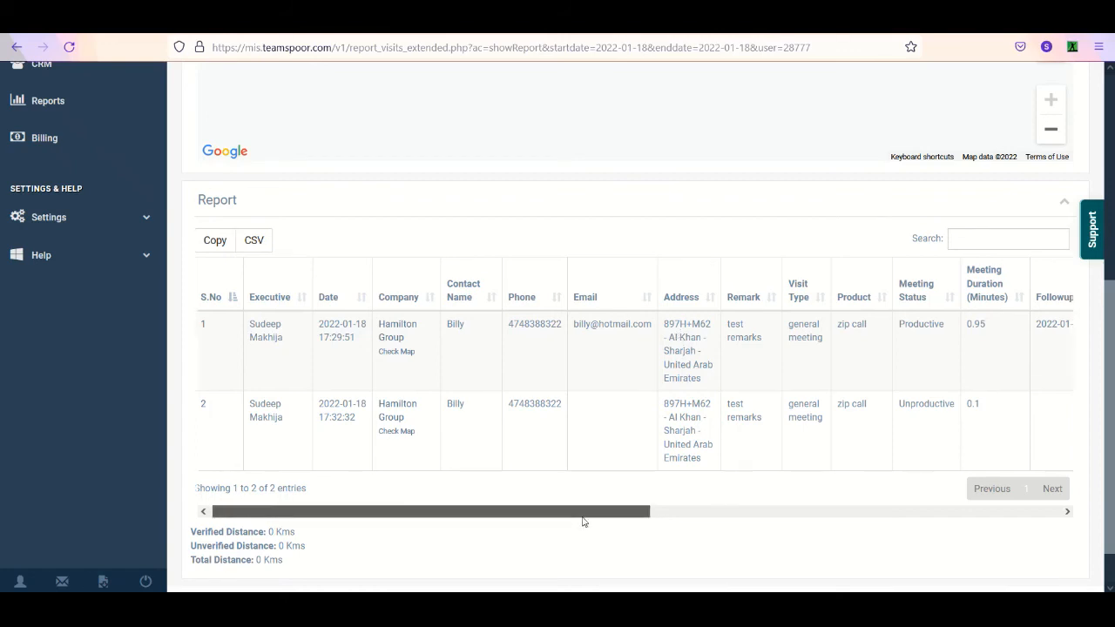
drag(583, 513, 997, 513)
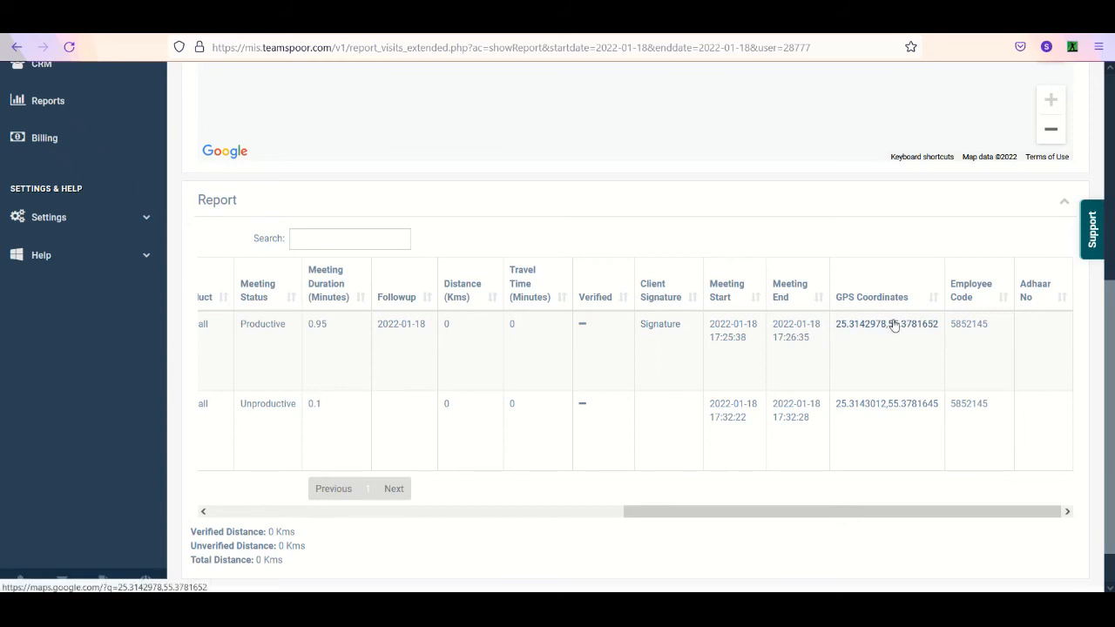
click(884, 322)
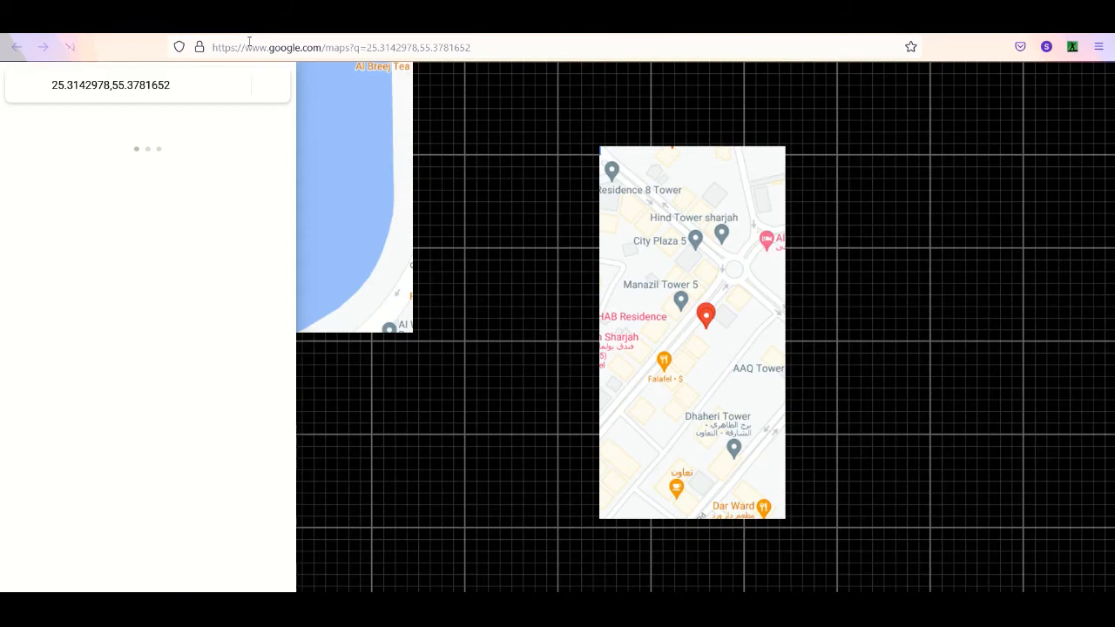
- Examine the visit's location in Google Maps, return to the extended visits report and review its columns from Adhaar No back to S.No
scroll(739, 279, up, 2)
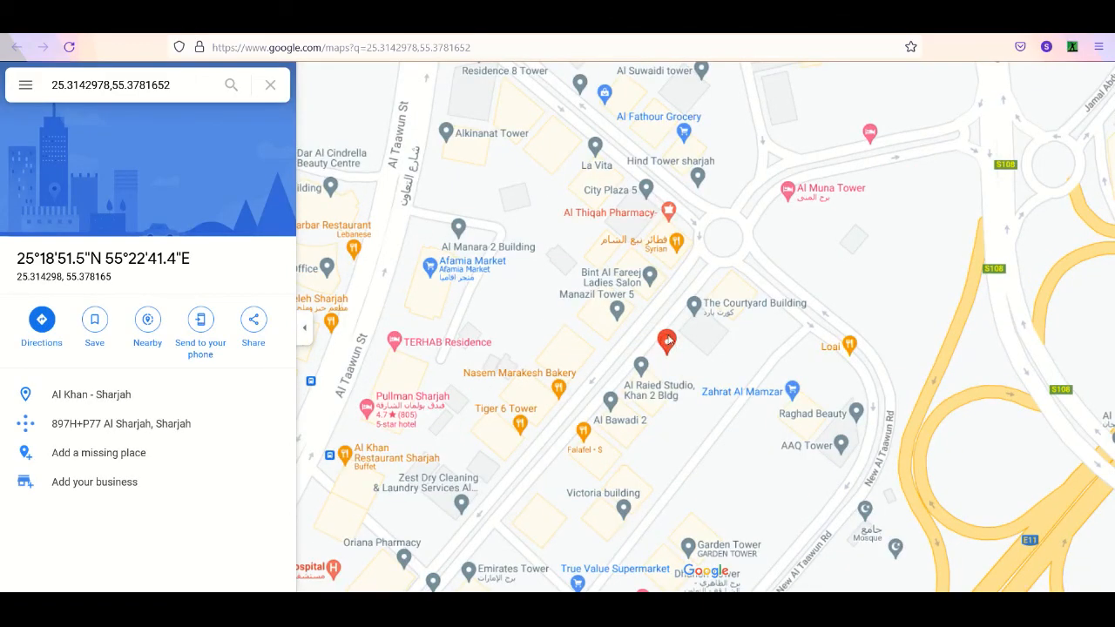
click(80, 21)
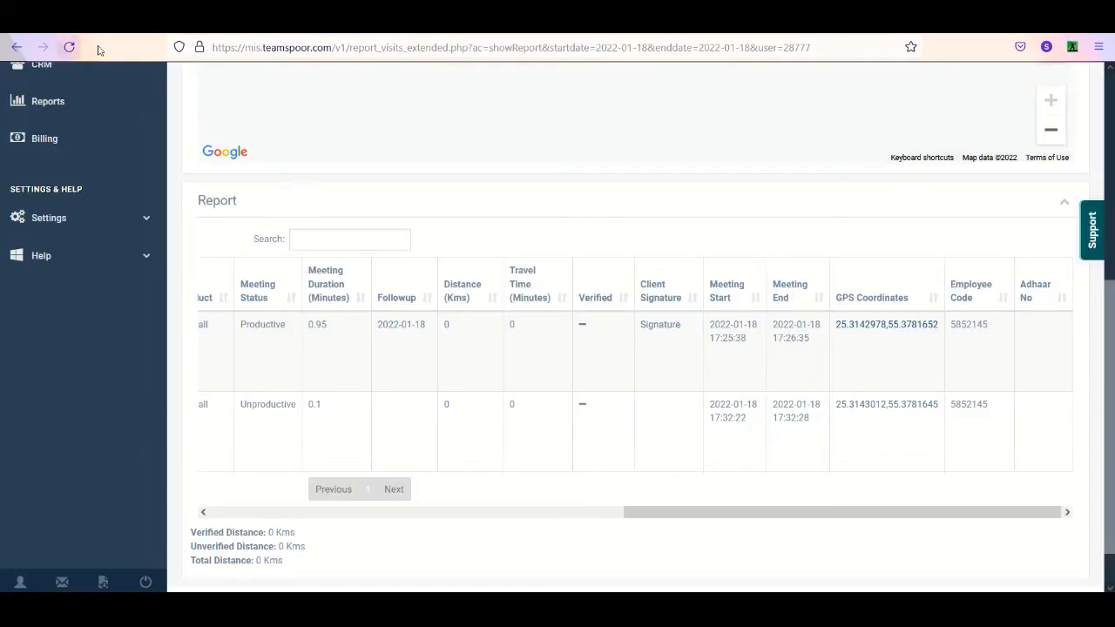
scroll(709, 436, up, 1)
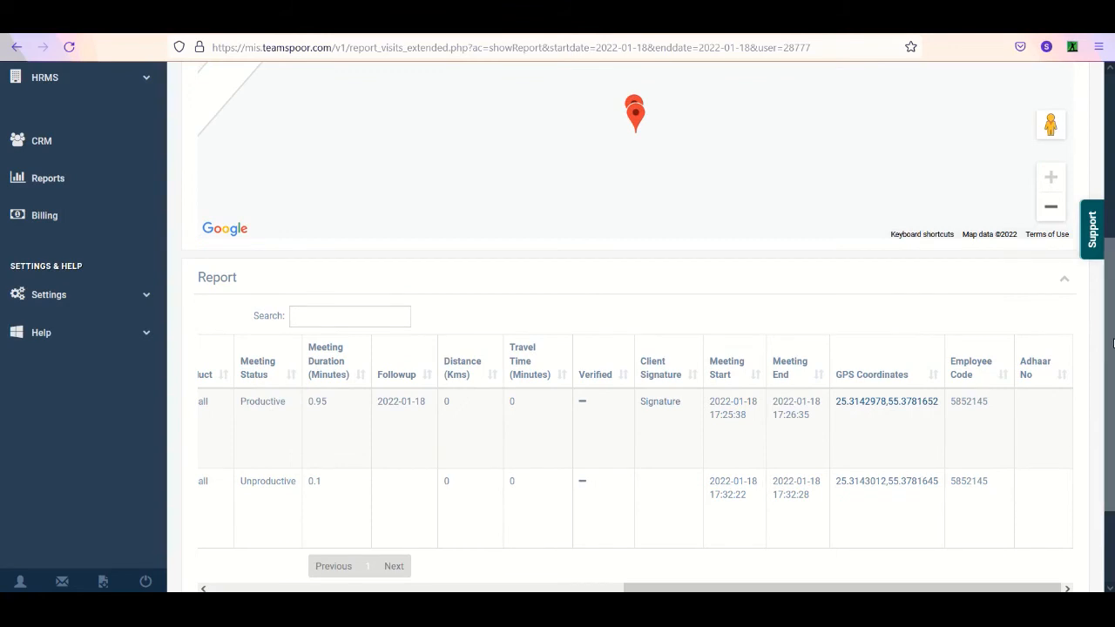
scroll(1114, 342, down, 1)
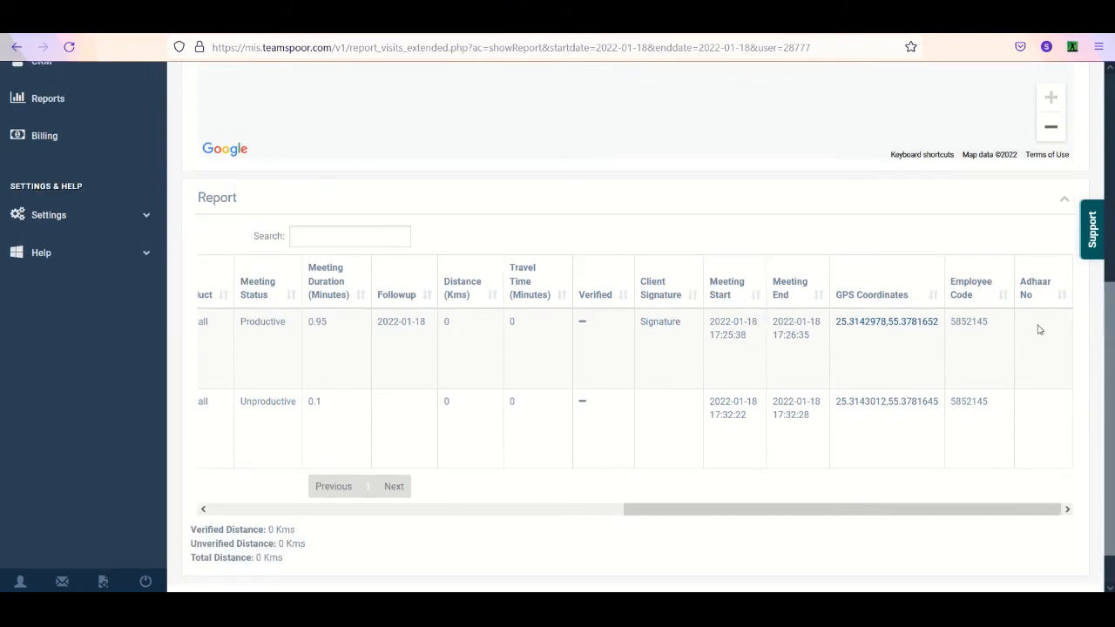
drag(869, 514, 724, 511)
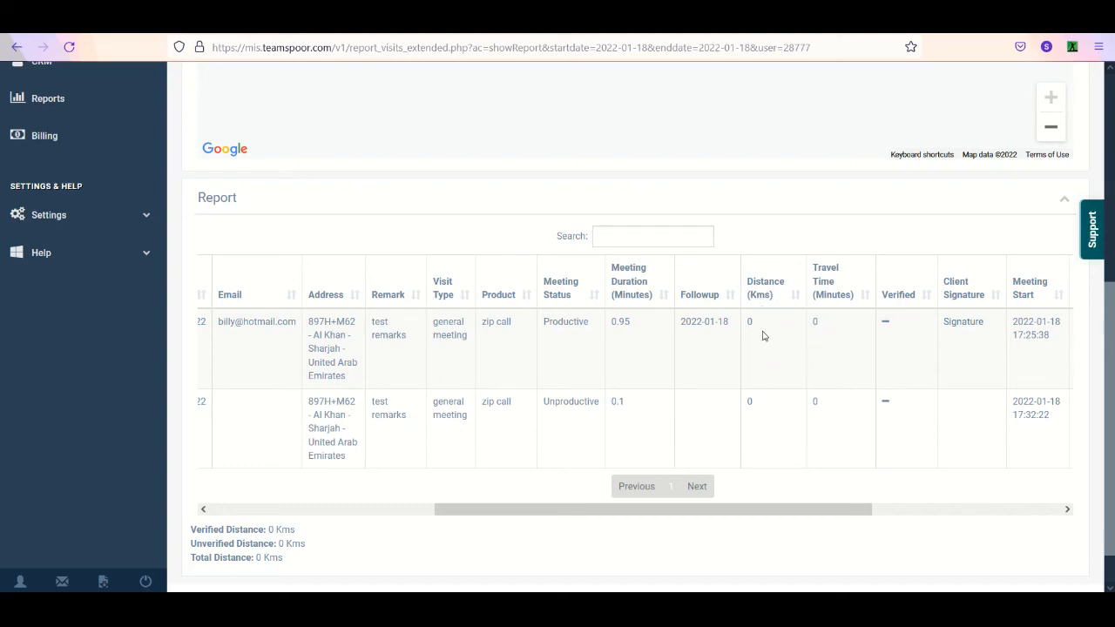
drag(779, 508, 575, 535)
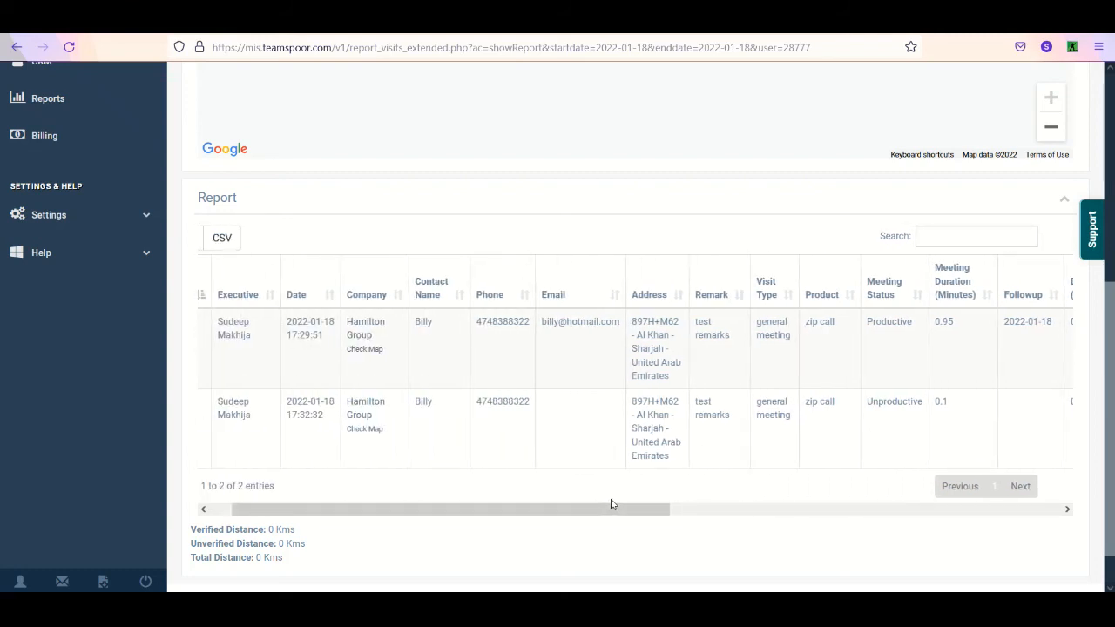
mouse_move(408, 608)
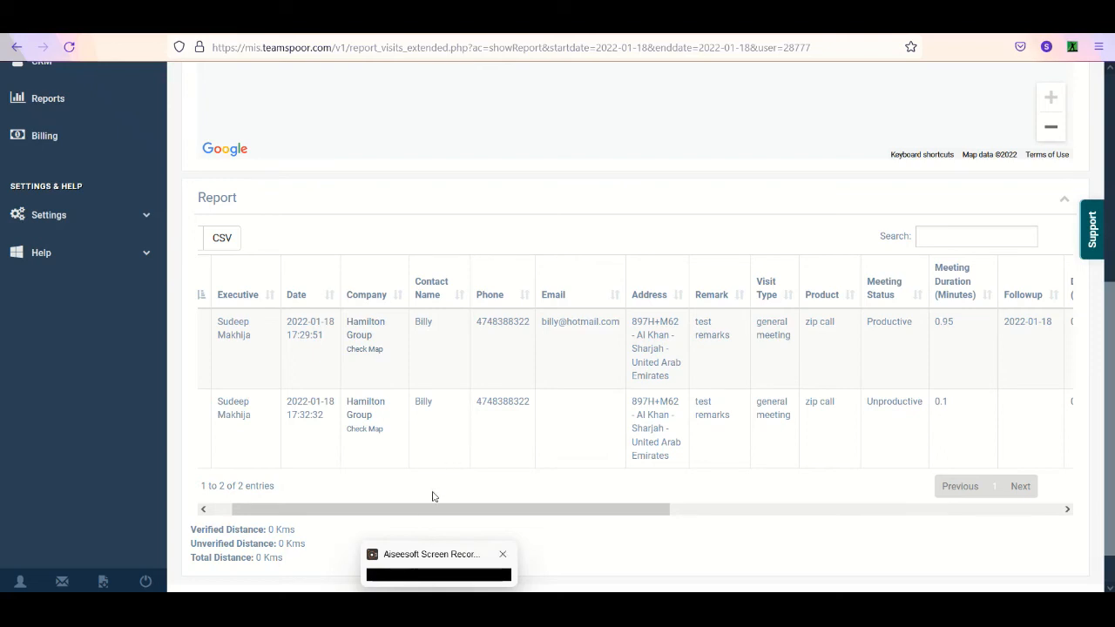
drag(411, 508, 336, 507)
scroll(241, 445, up, 2)
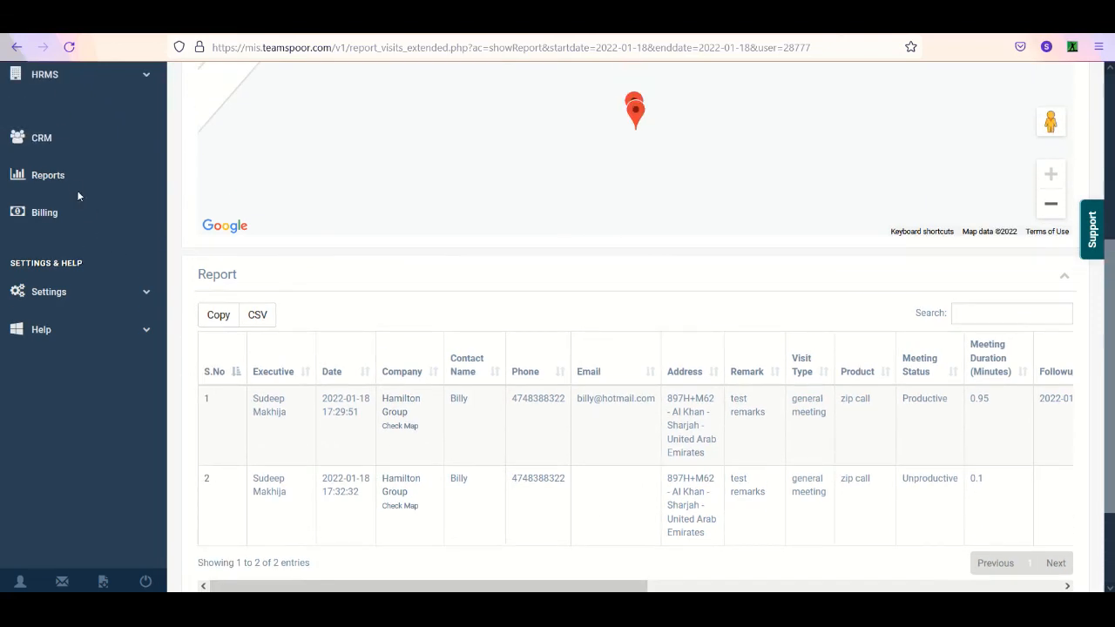
- Open the Activity Report from the Visits section of the reports overview
click(77, 181)
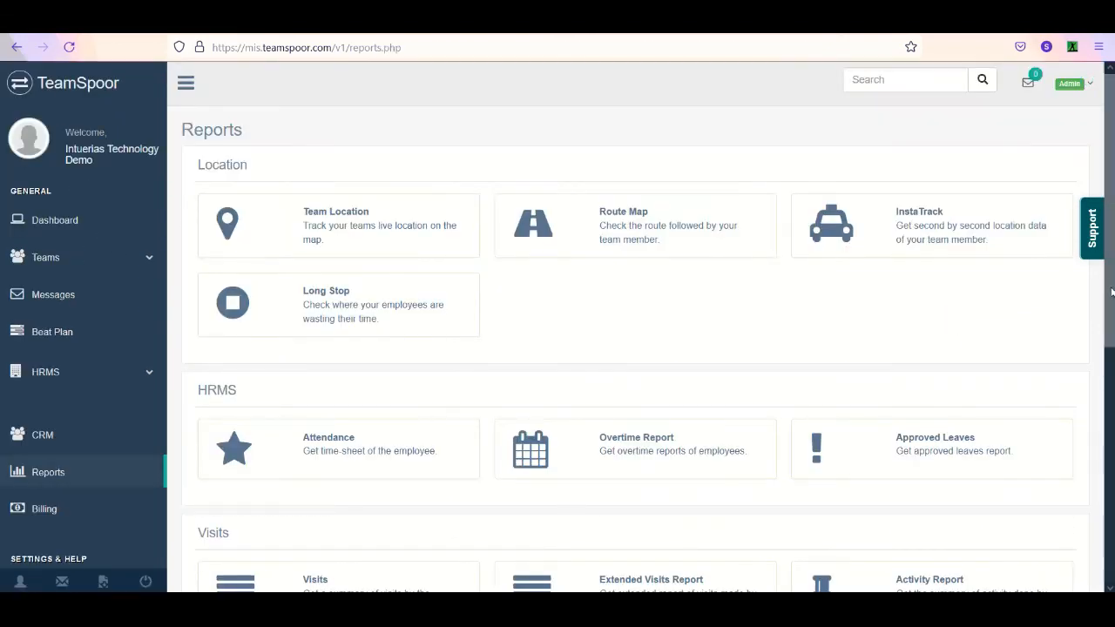
scroll(311, 252, down, 3)
scroll(1094, 427, down, 1)
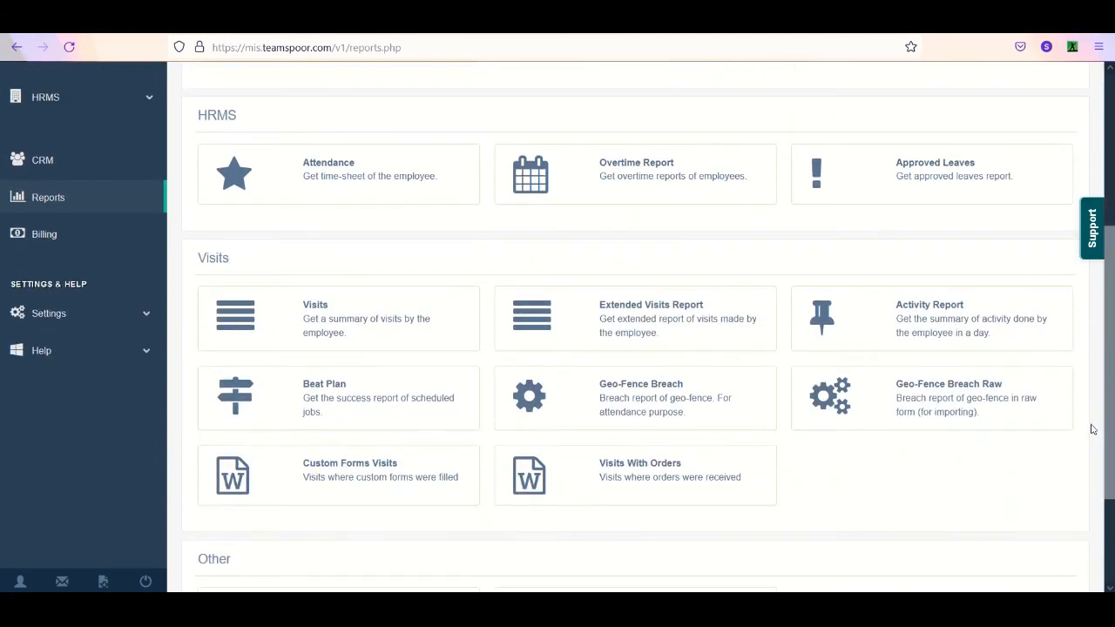
click(924, 338)
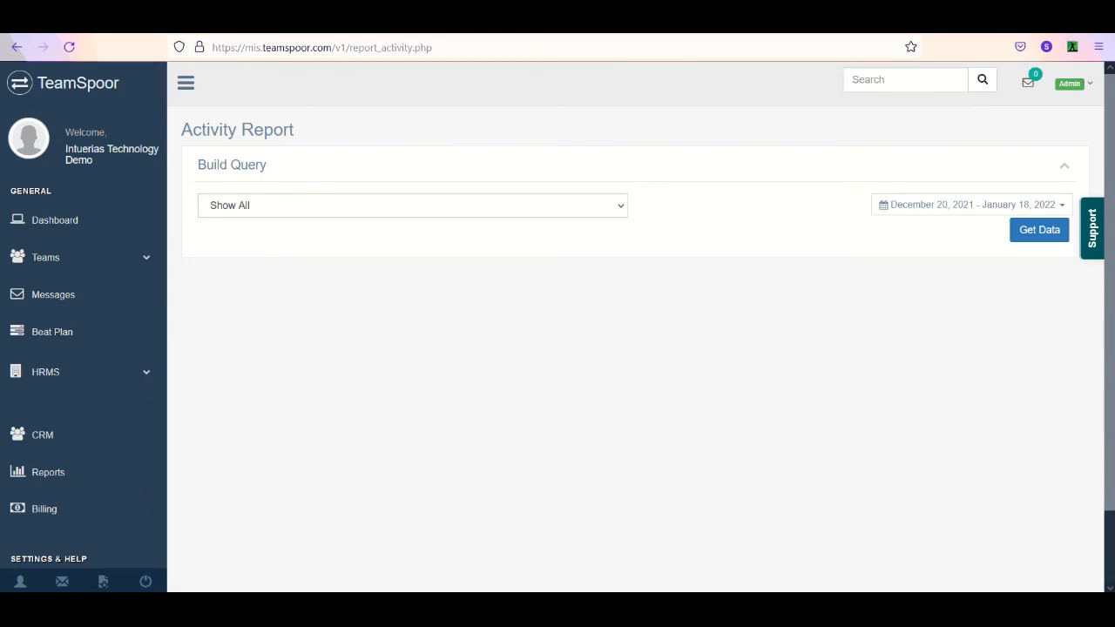
- Switch to the mirrored phone app and send a daily activity report with the remarks "jdbdjdbdb"
click(458, 549)
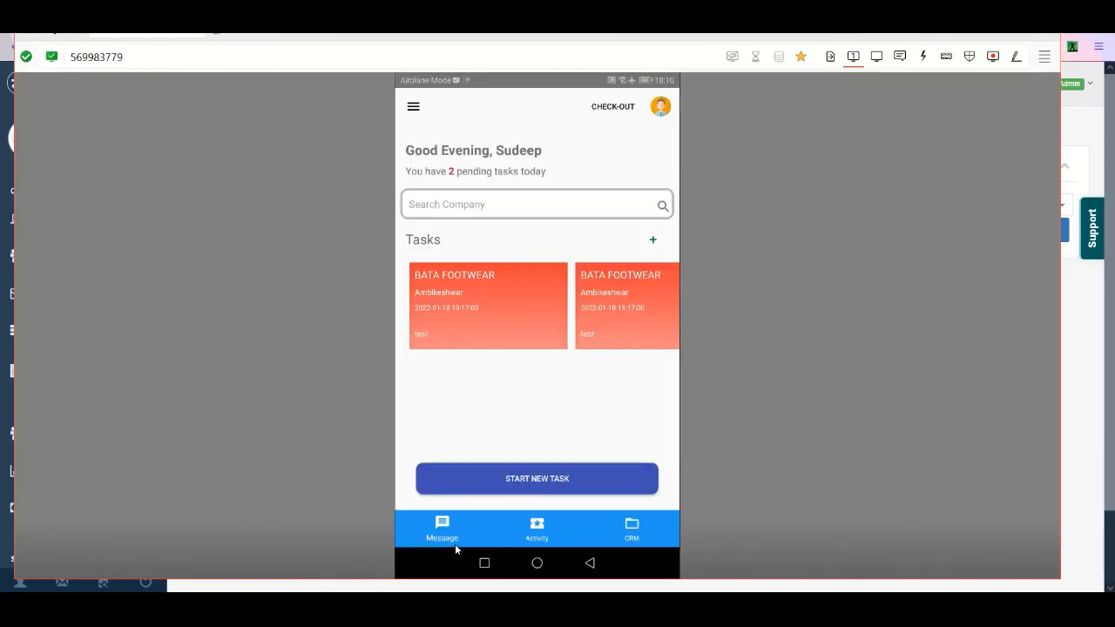
click(419, 109)
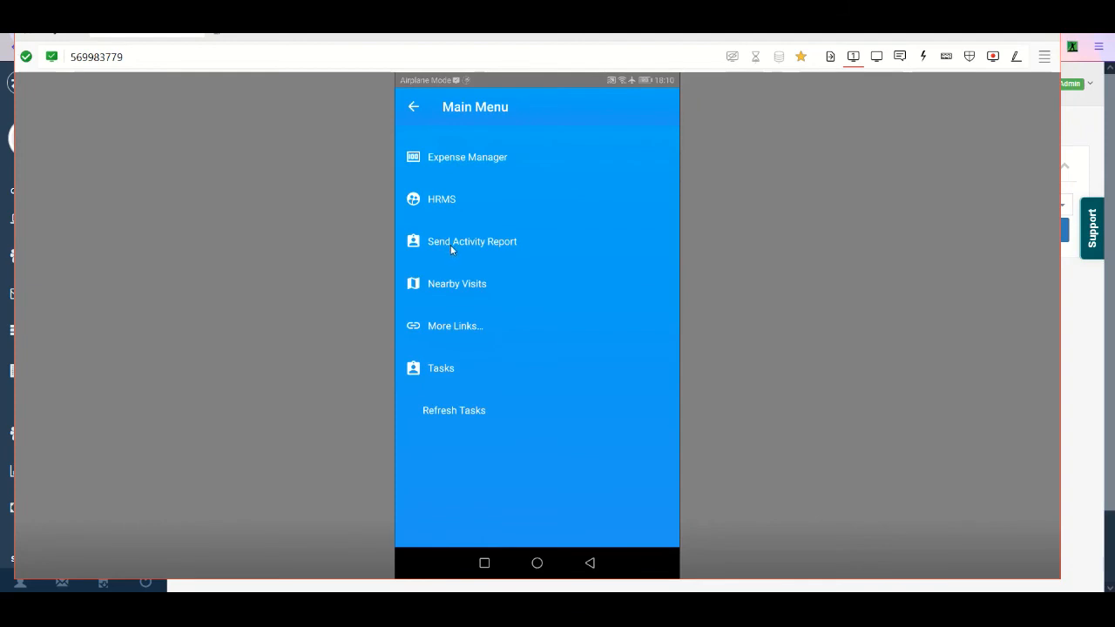
click(452, 247)
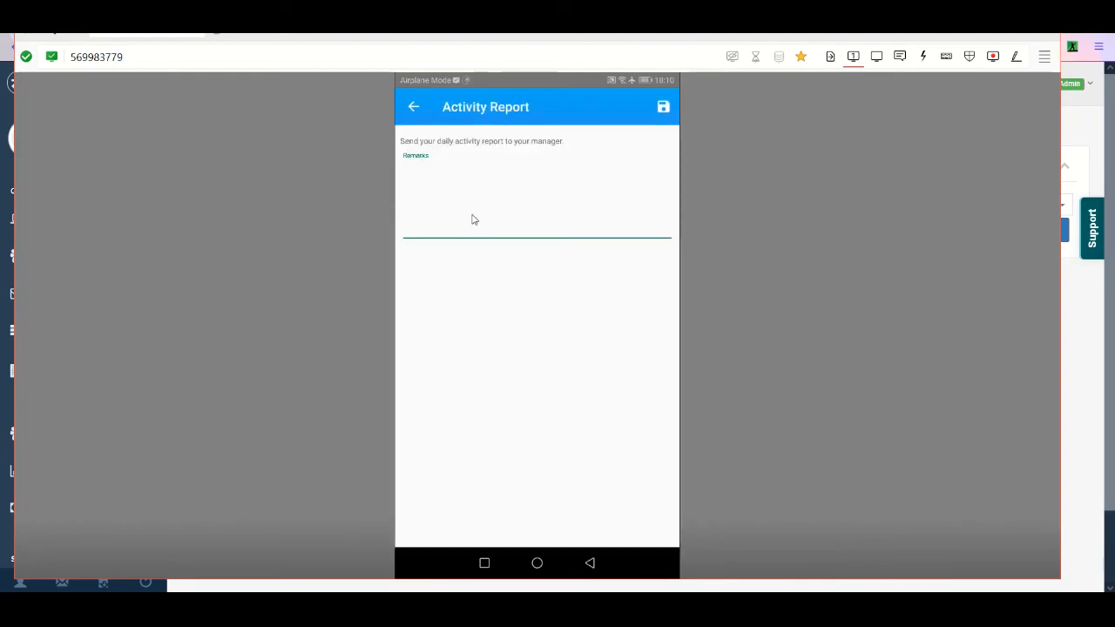
text(jdbdjdbdb)
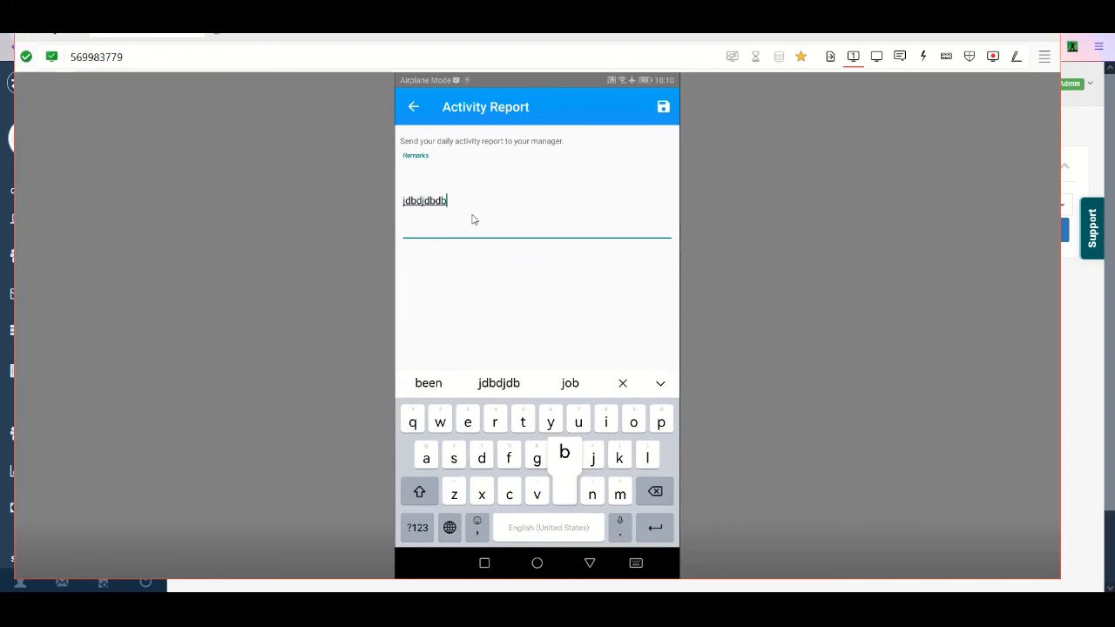
- View the TeamSpoor CRM store listing from the phone and return to the app's main menu
click(449, 350)
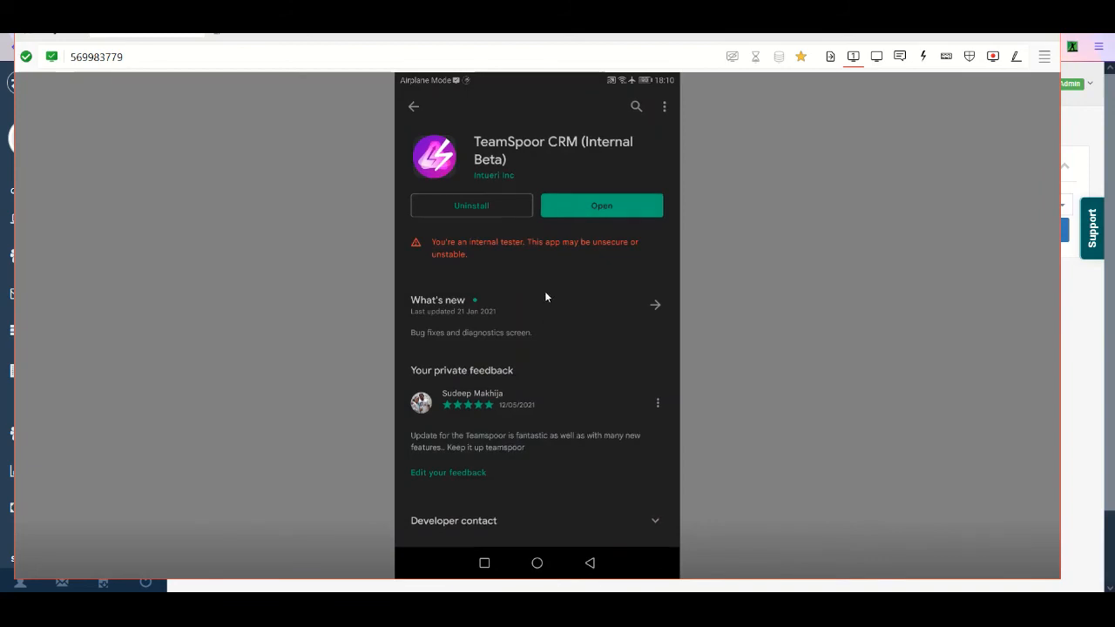
click(414, 107)
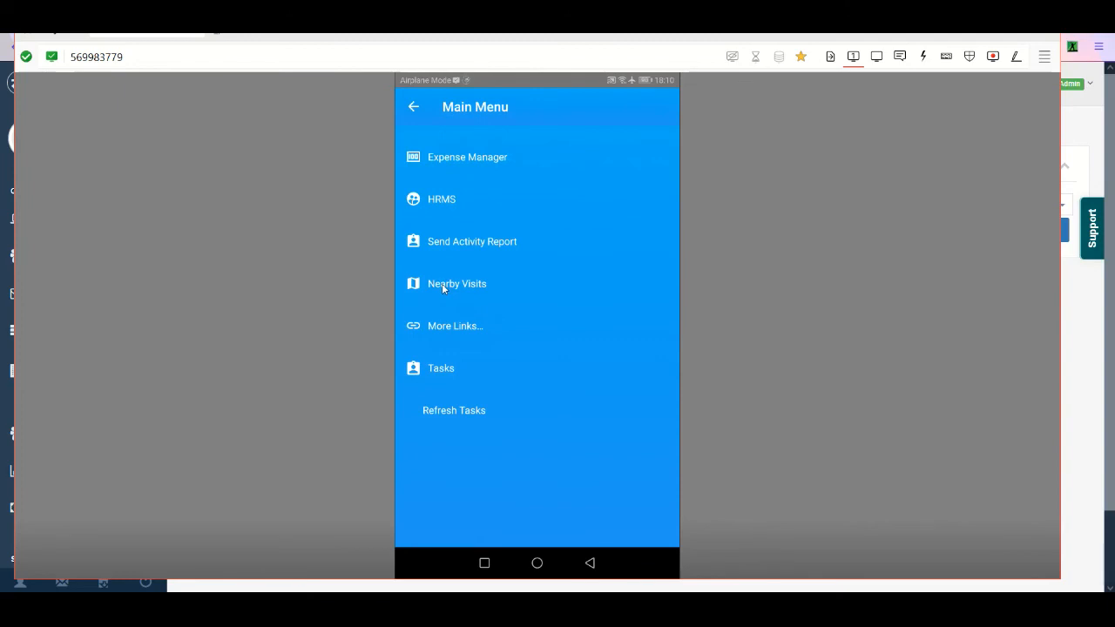
- View the fourth nearby visit's location on the map, browse the older nearby visits and return to the main menu
click(445, 285)
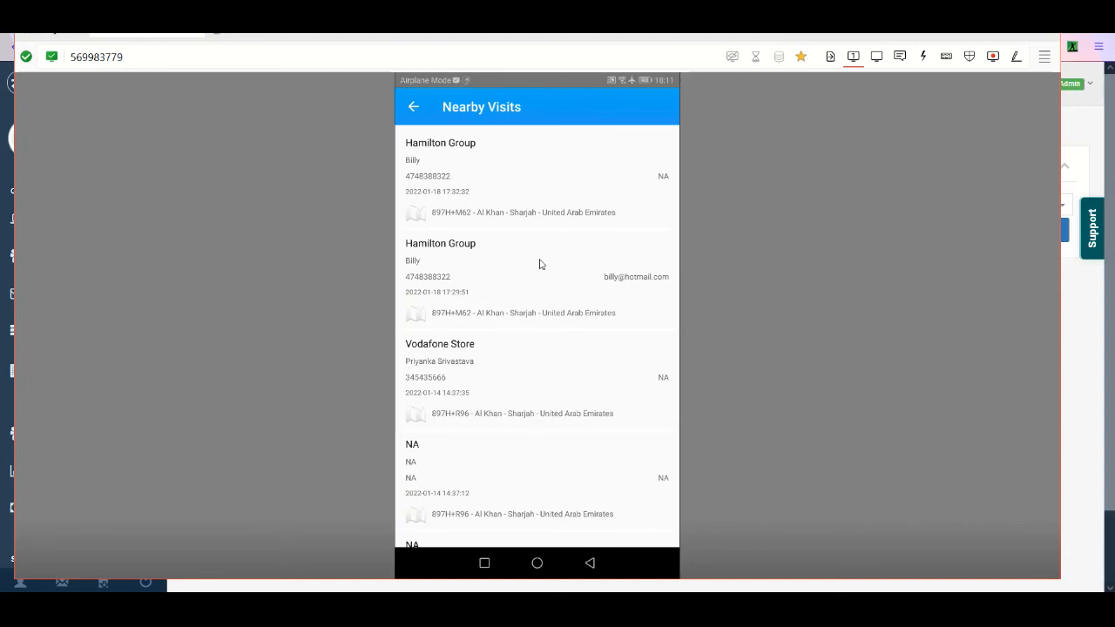
click(497, 482)
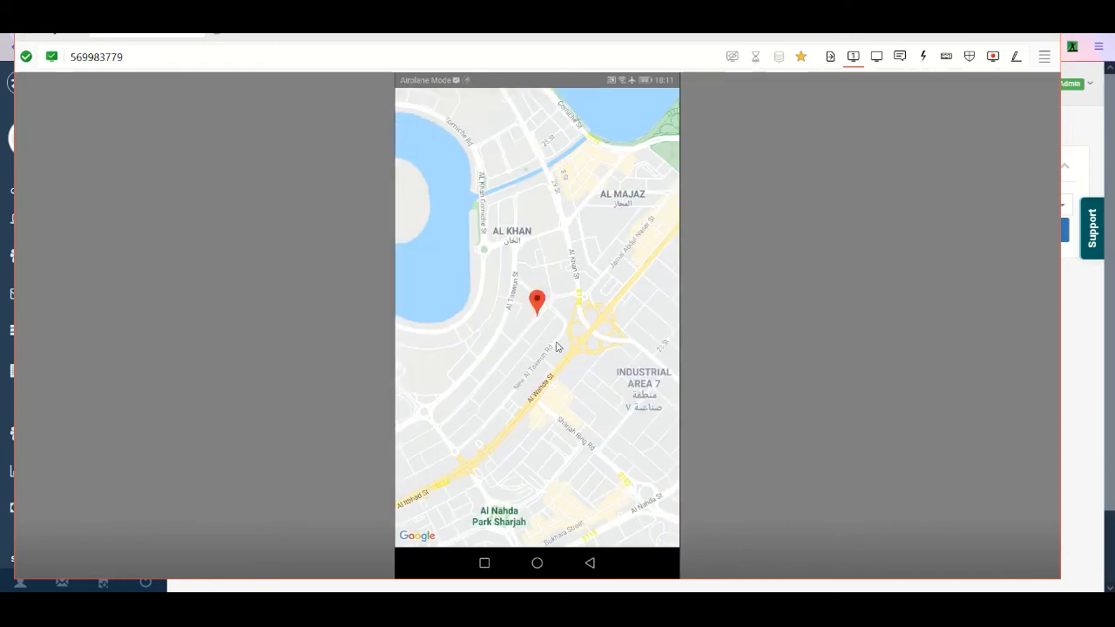
click(590, 563)
scroll(566, 346, down, 3)
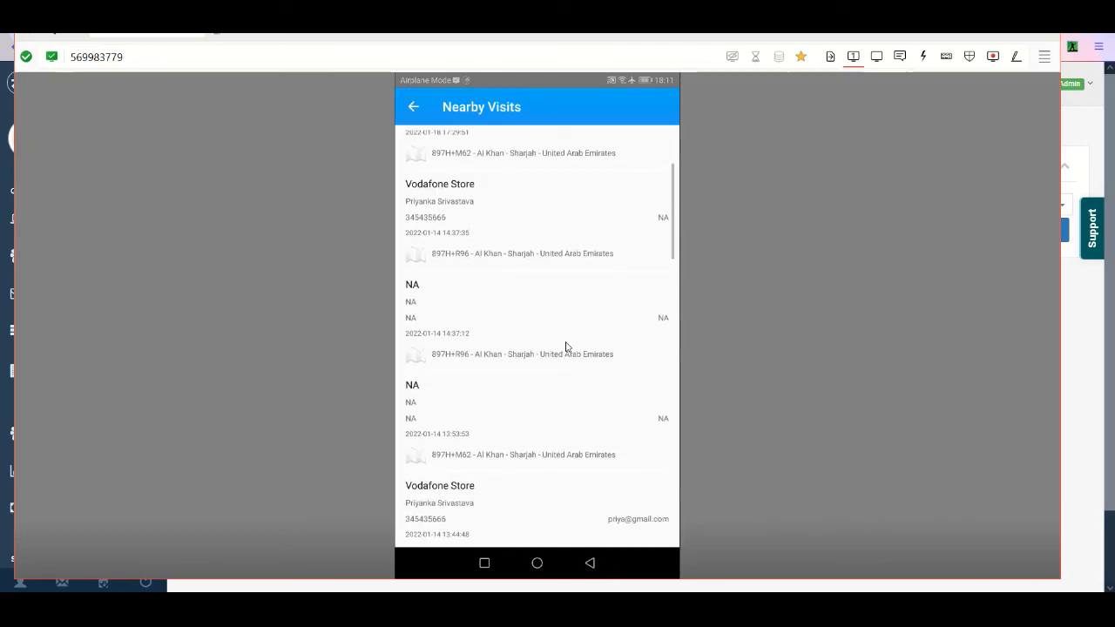
scroll(567, 346, down, 5)
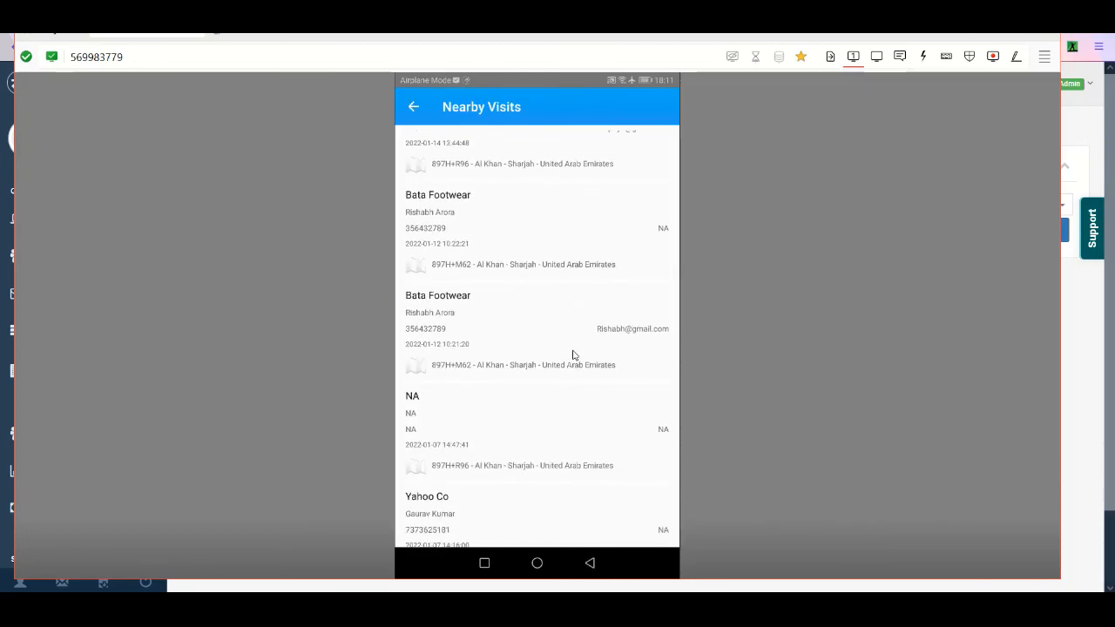
scroll(571, 355, down, 10)
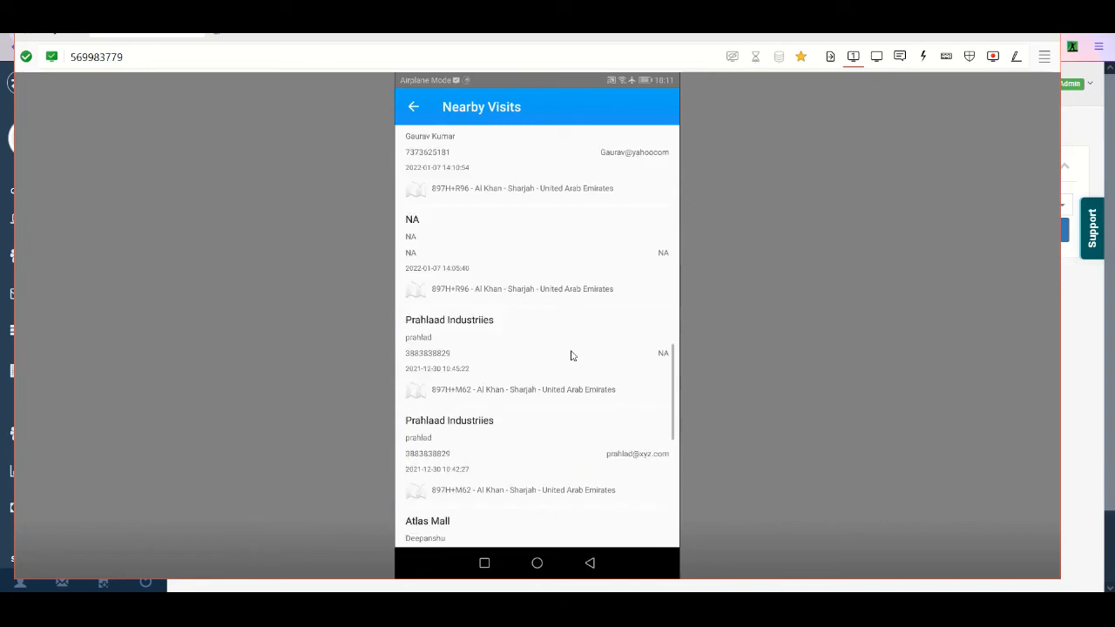
scroll(572, 354, down, 8)
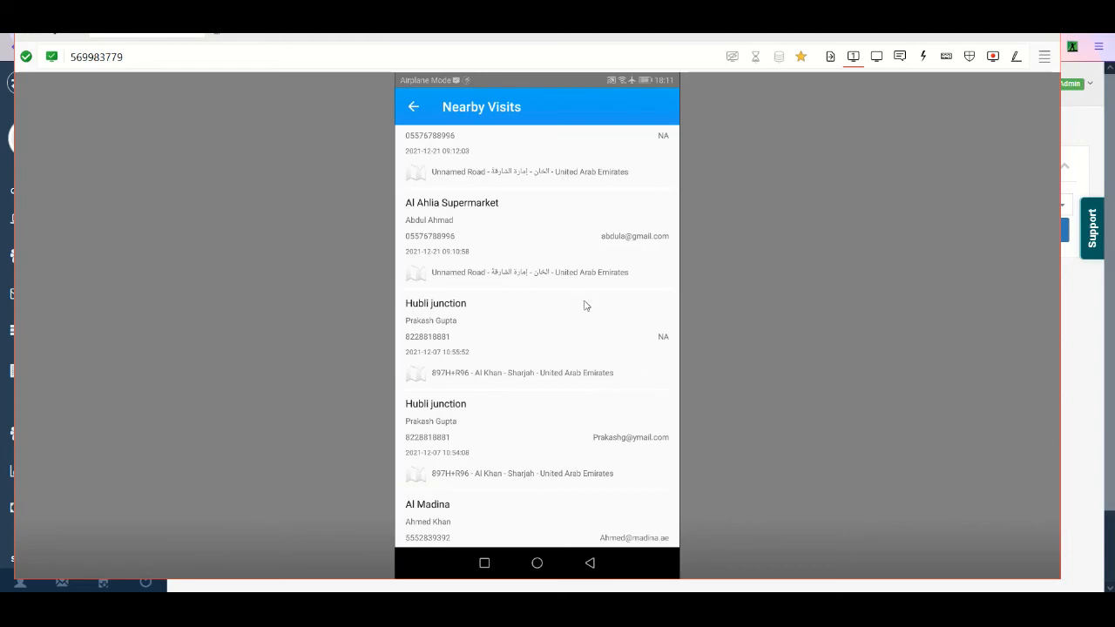
right_click(603, 382)
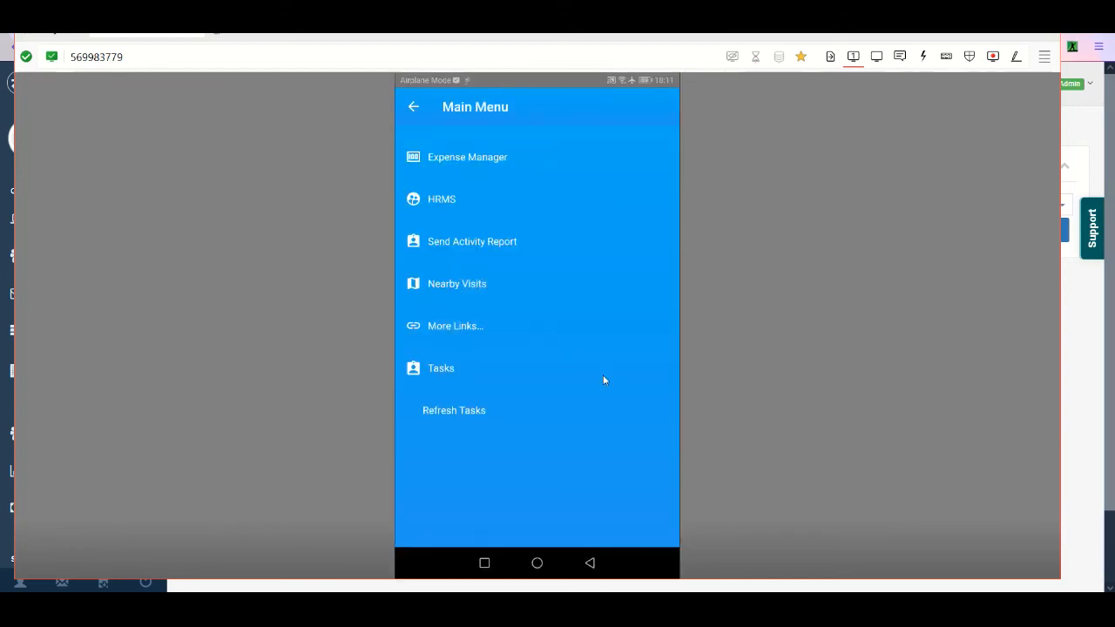
- View the profile menu, return to the home screen and check out of the day's attendance with confirmation
right_click(547, 314)
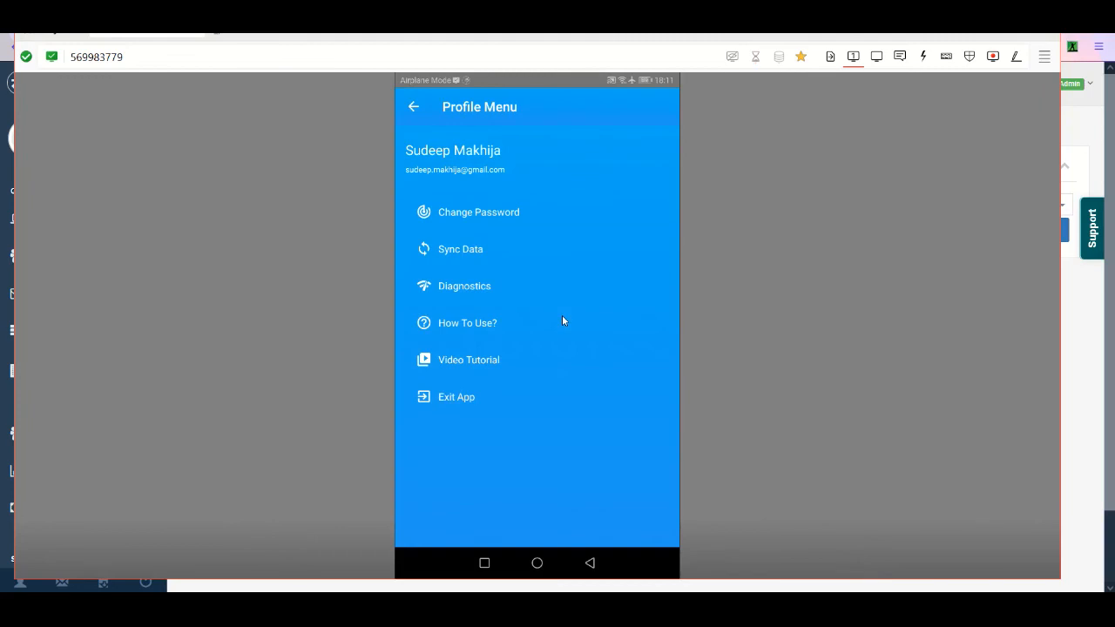
right_click(565, 322)
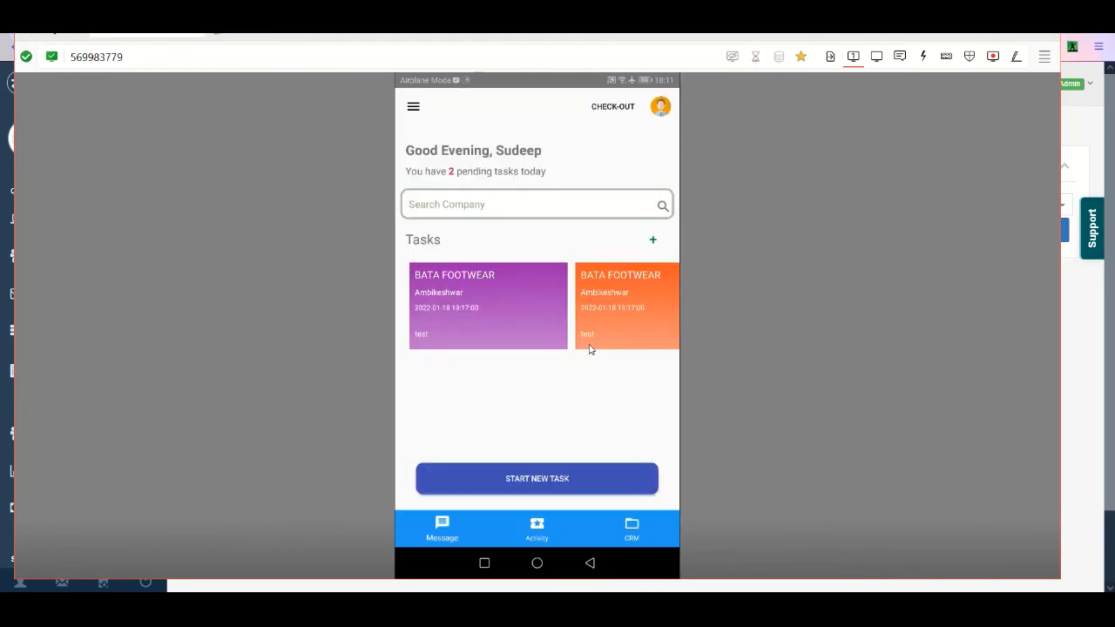
click(613, 108)
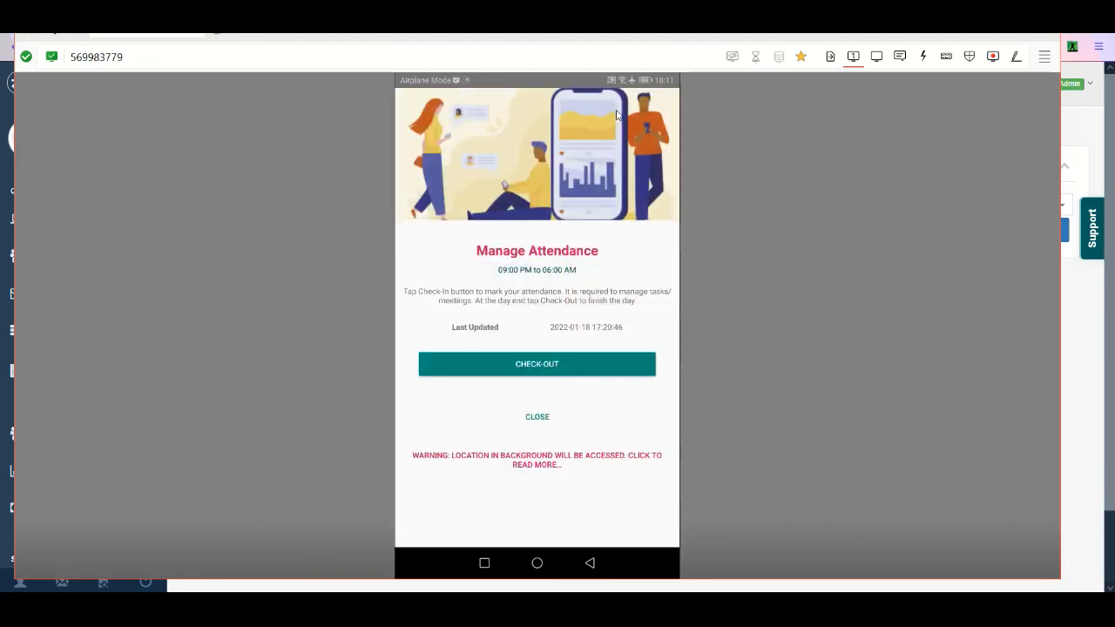
click(577, 362)
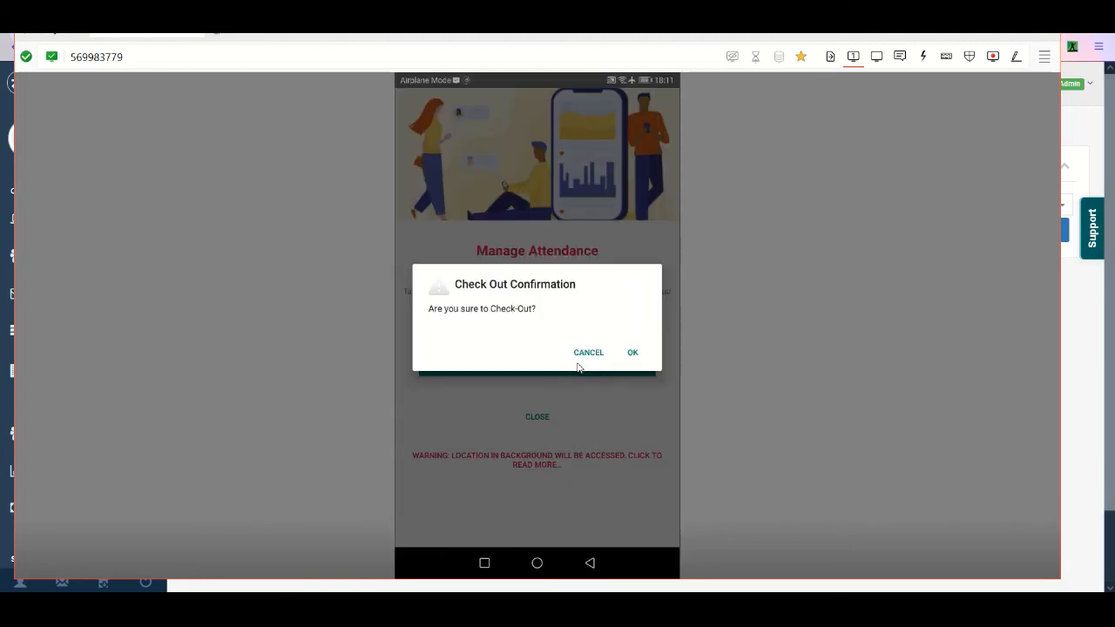
click(633, 354)
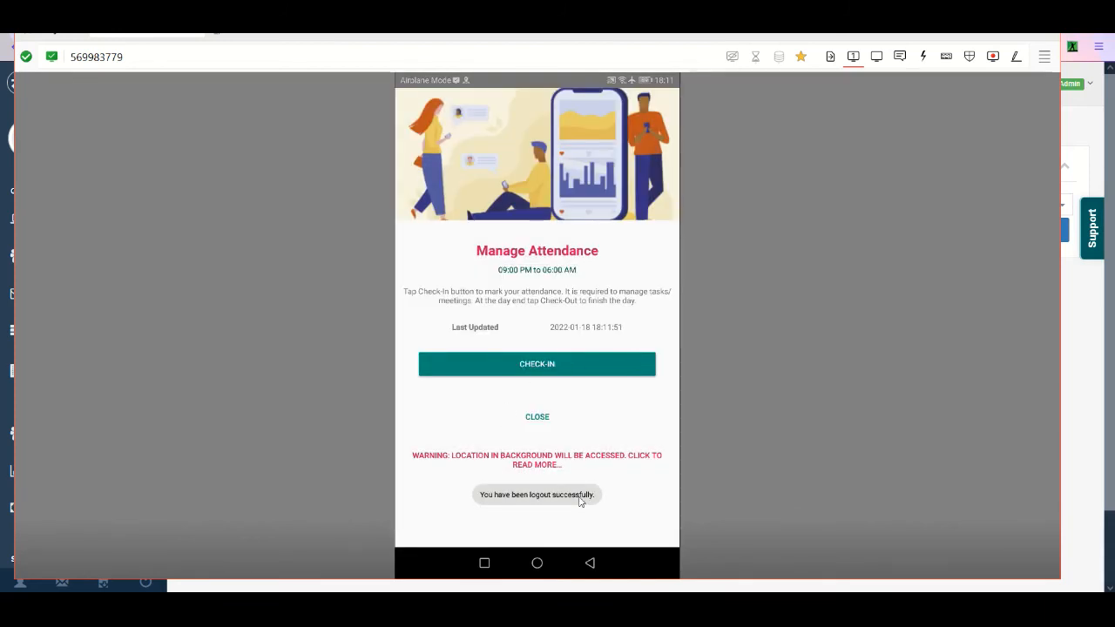
- Switch back to the web portal and get the first listed Service Team / HQ1 user's activity report for January 18, 2022
click(1079, 315)
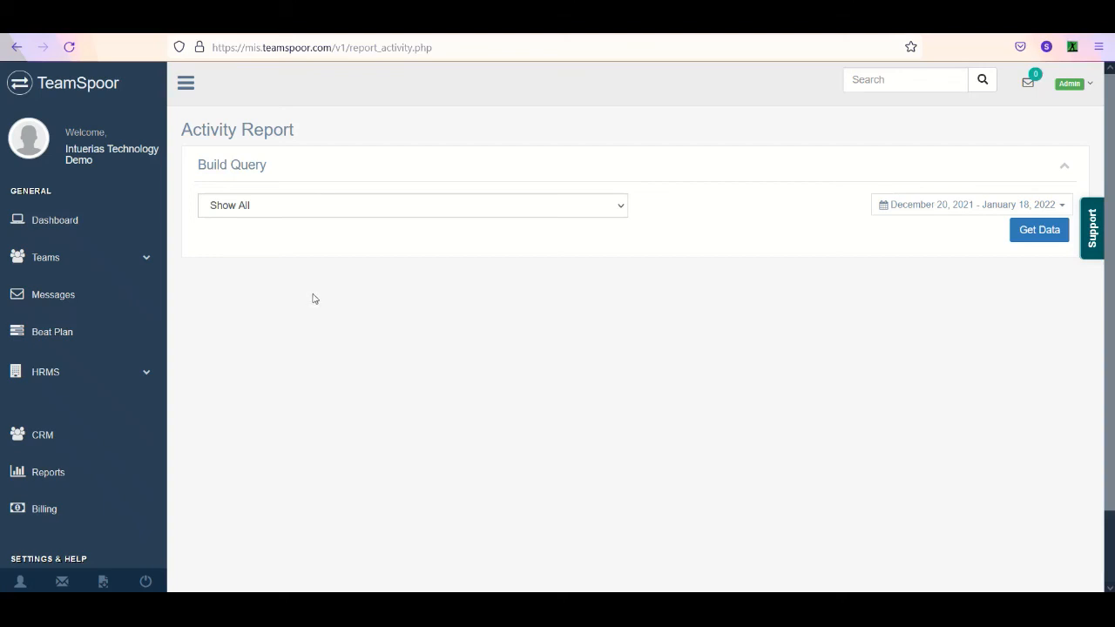
click(340, 209)
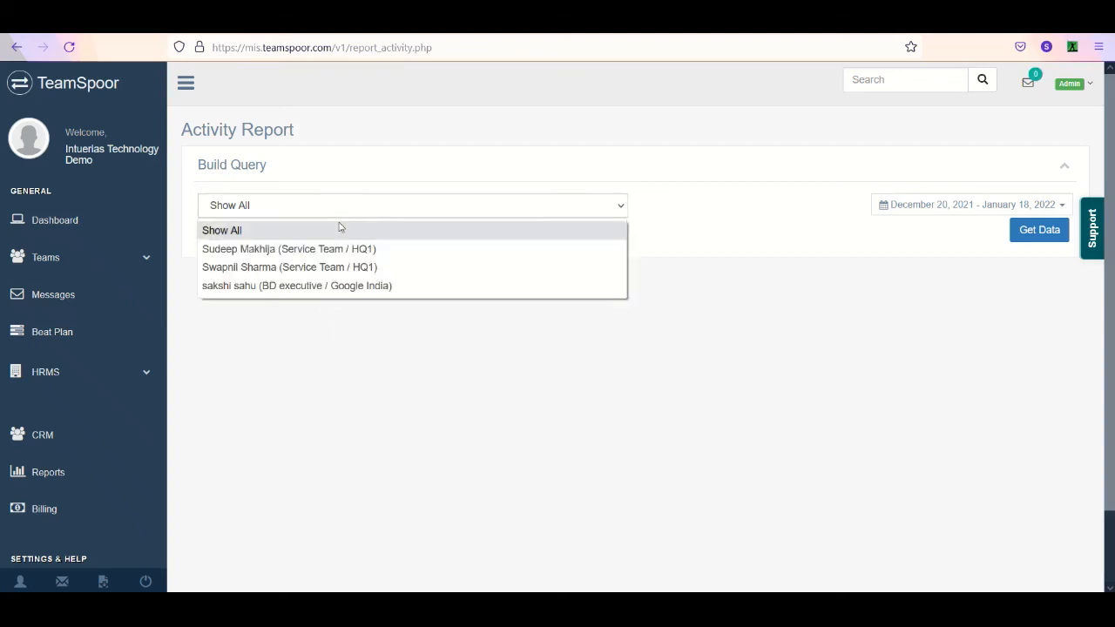
click(327, 254)
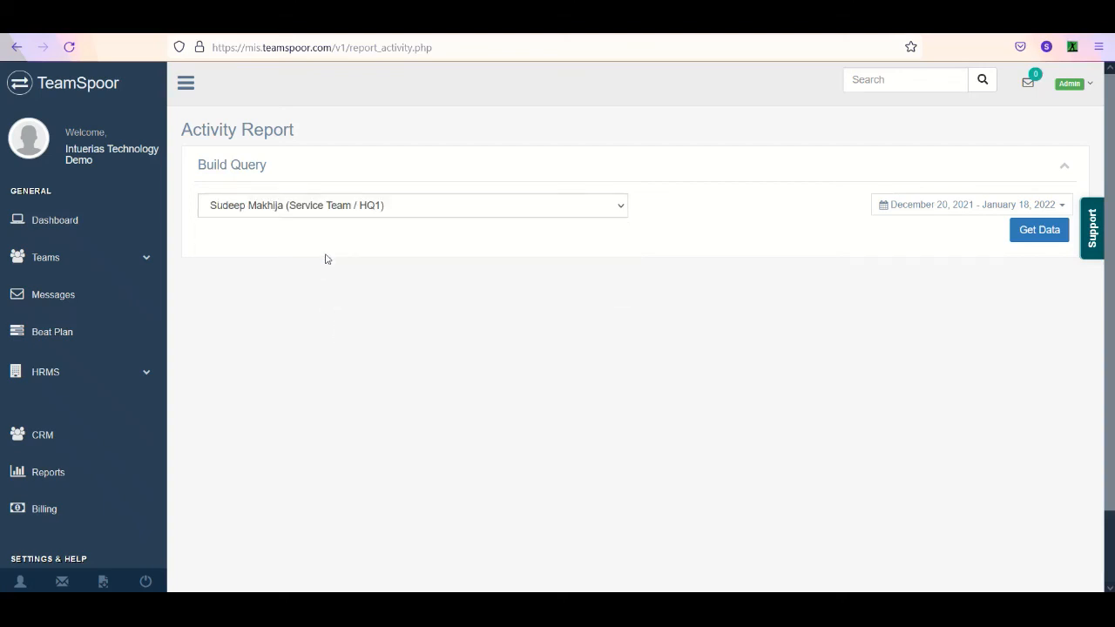
click(933, 210)
click(922, 231)
click(1060, 232)
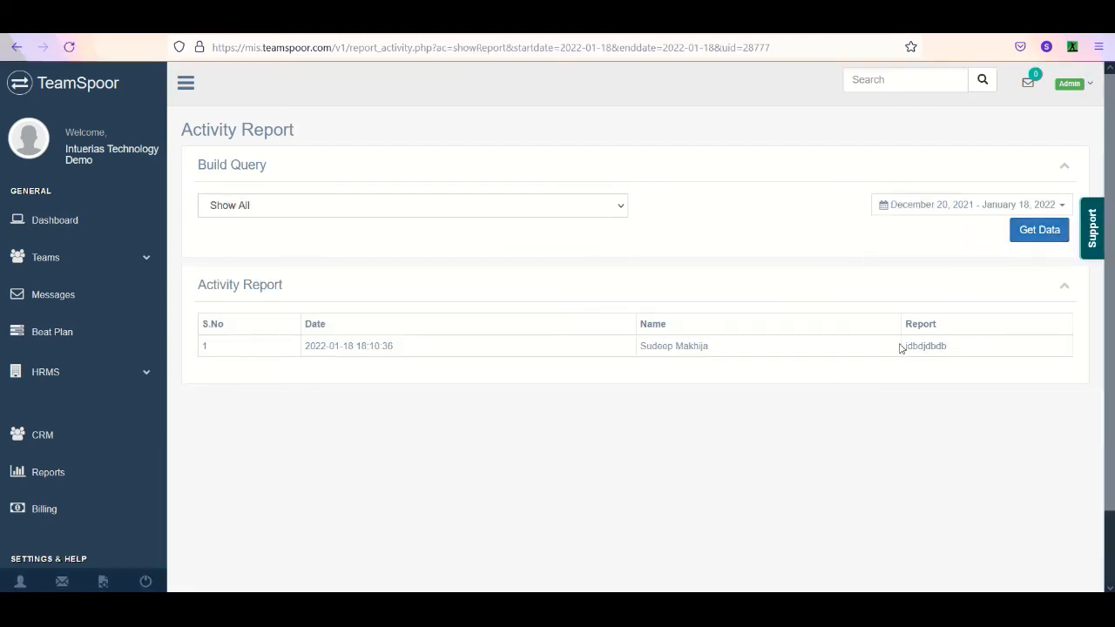
- Open the Attendance report and get the data of all employees for January 18, 2022
double_click(129, 494)
click(122, 484)
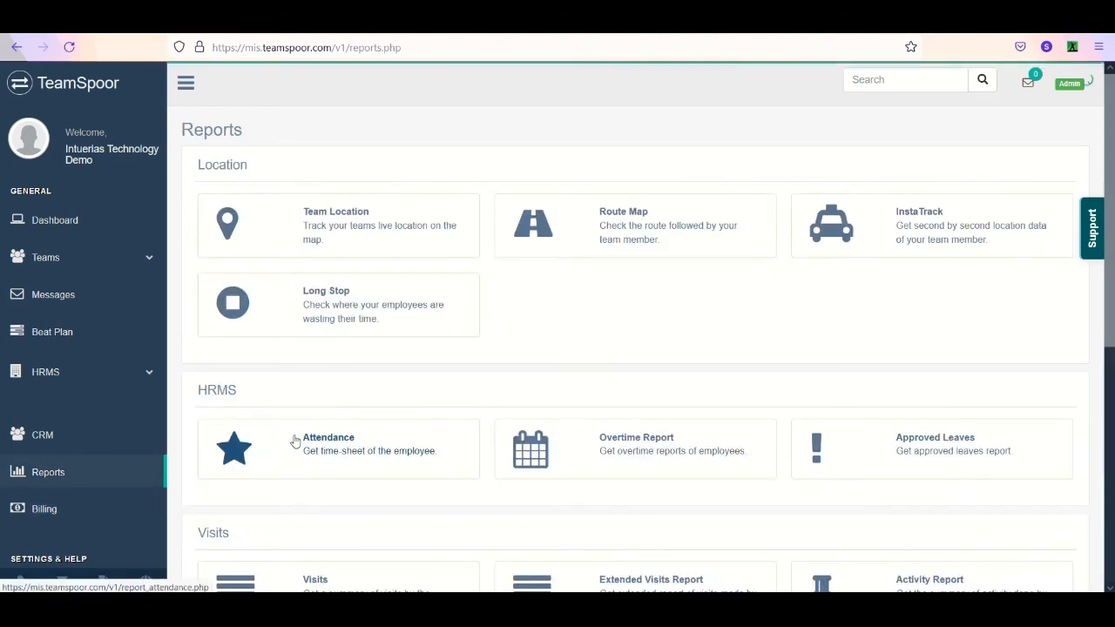
click(357, 452)
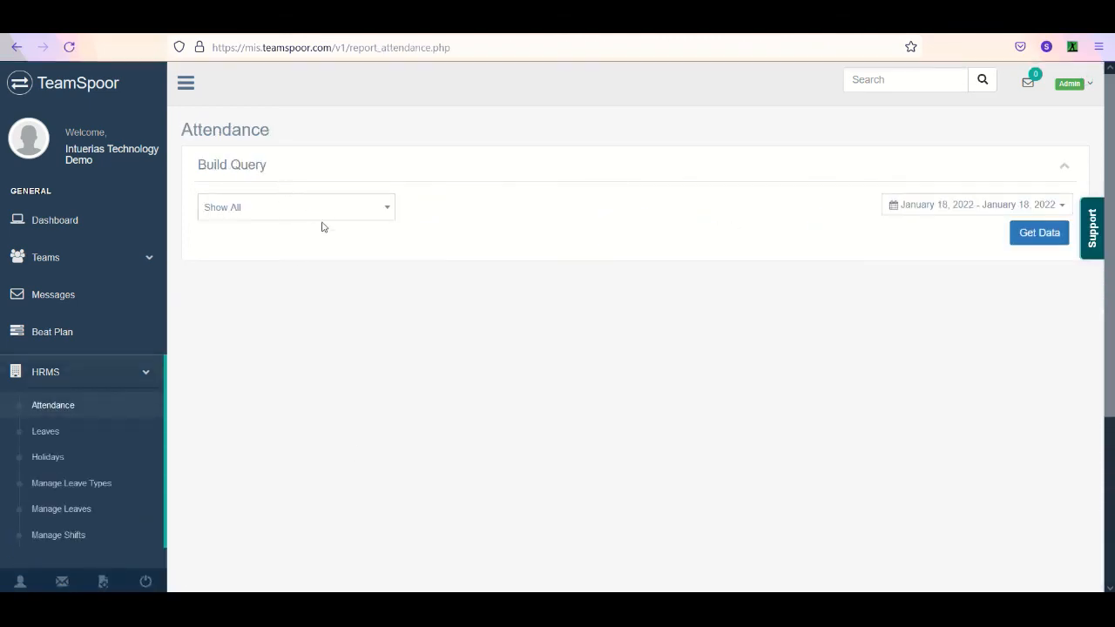
click(921, 212)
click(994, 234)
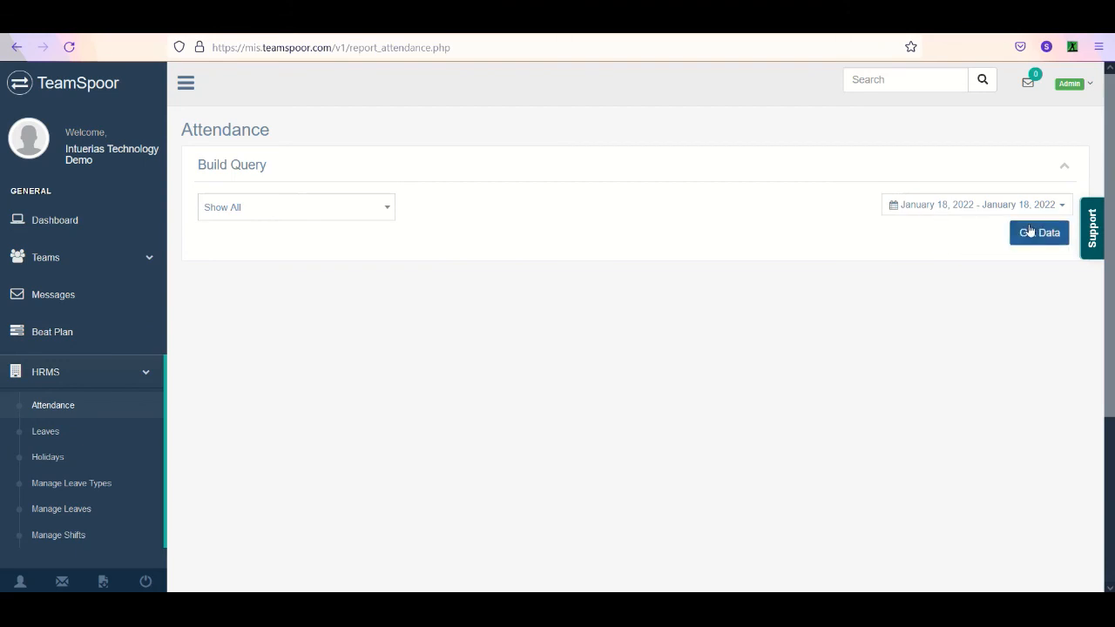
click(1025, 232)
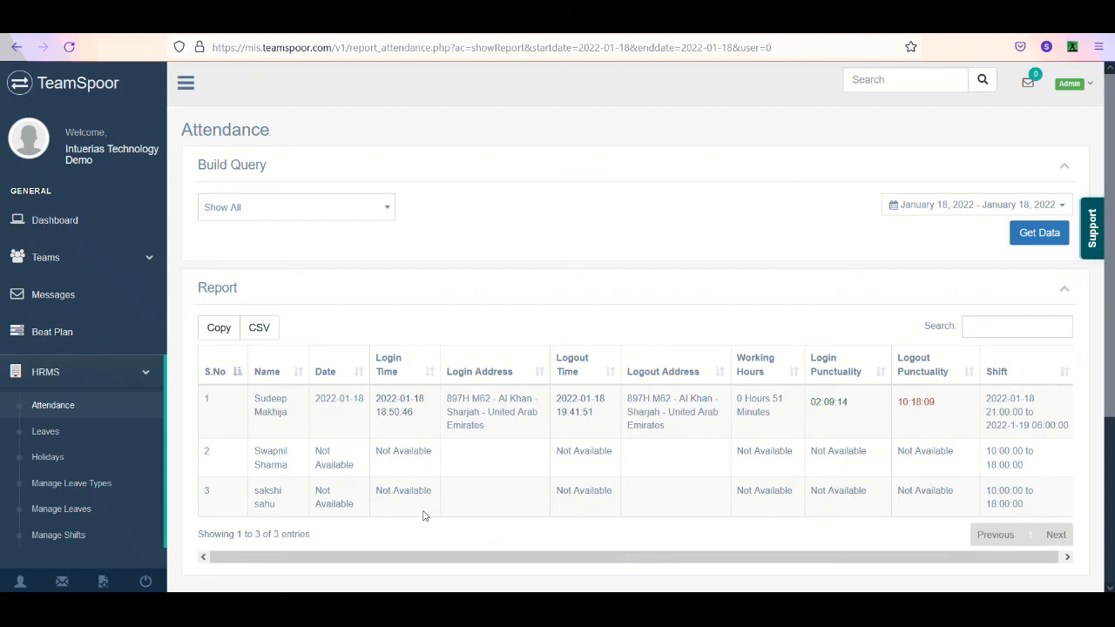
- Get the first listed Service Team / HQ1 user's Beat Plan report for the last 30 days, December 20, 2021 to January 18, 2022
click(92, 374)
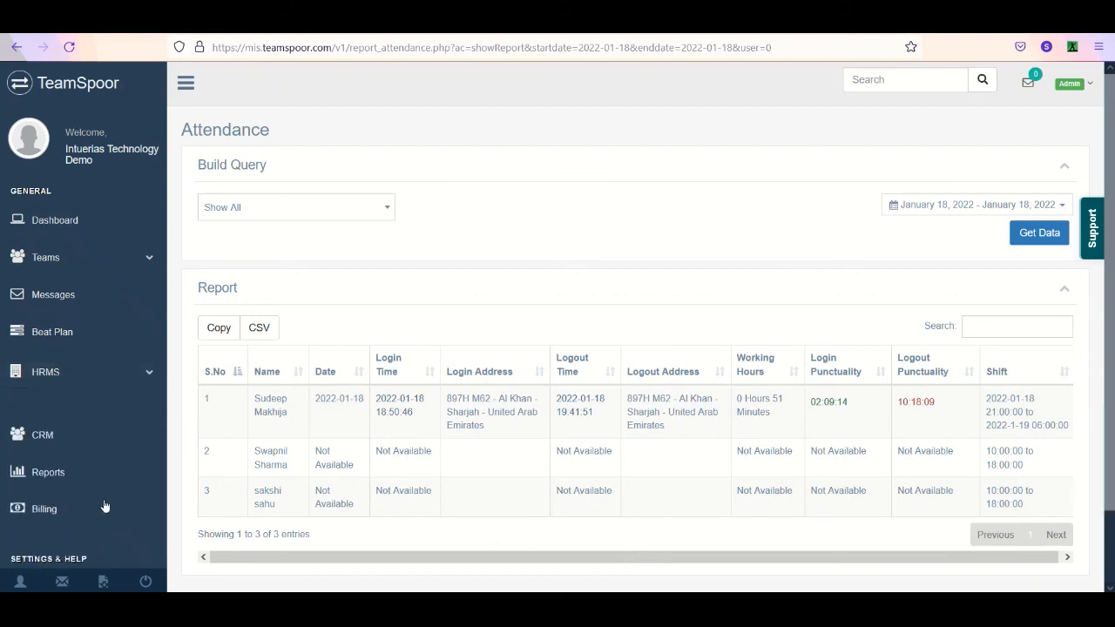
click(87, 481)
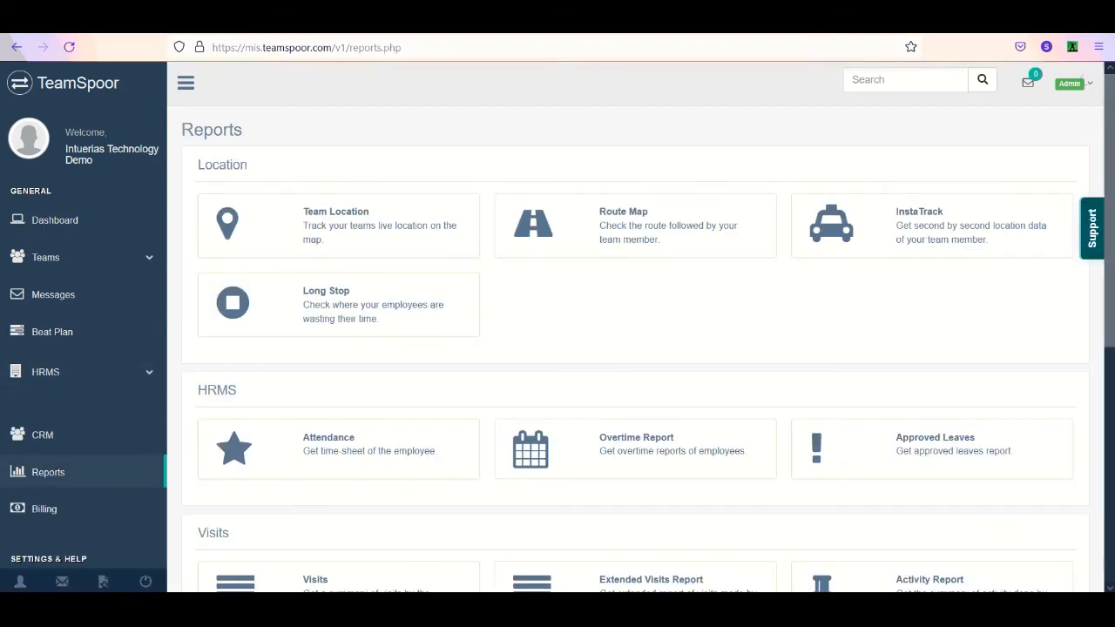
scroll(1066, 271, down, 3)
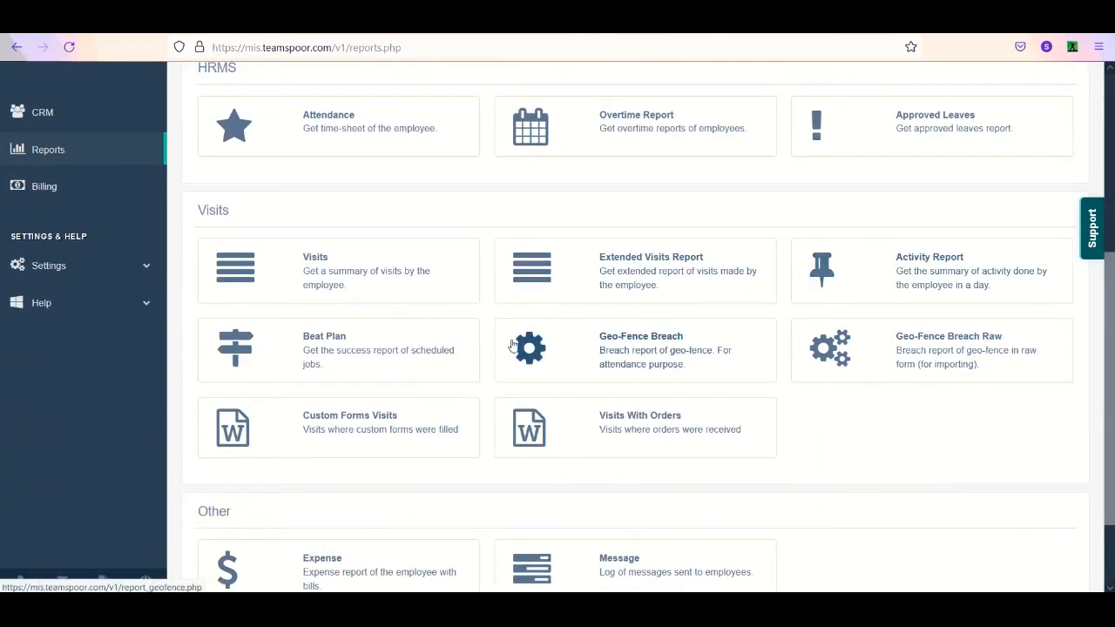
click(322, 359)
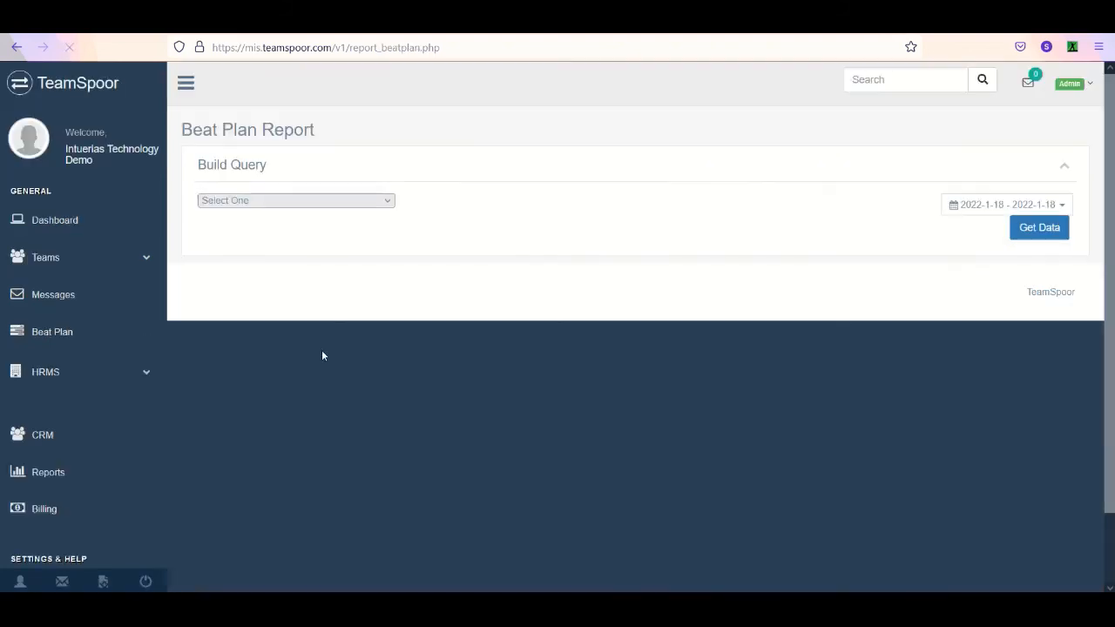
click(291, 207)
click(295, 279)
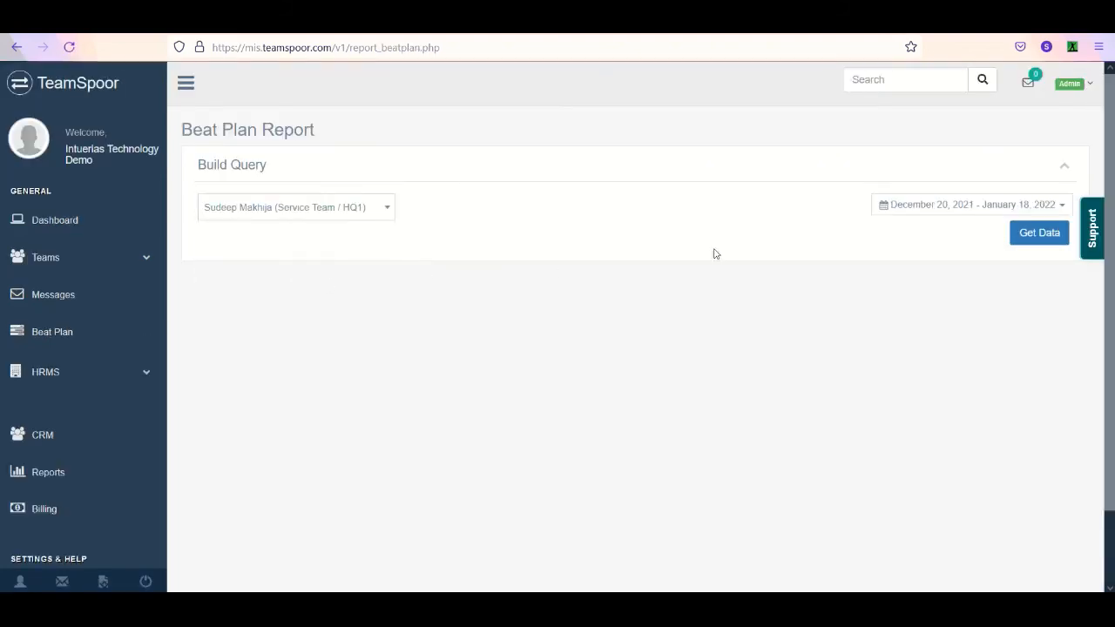
click(932, 211)
click(929, 302)
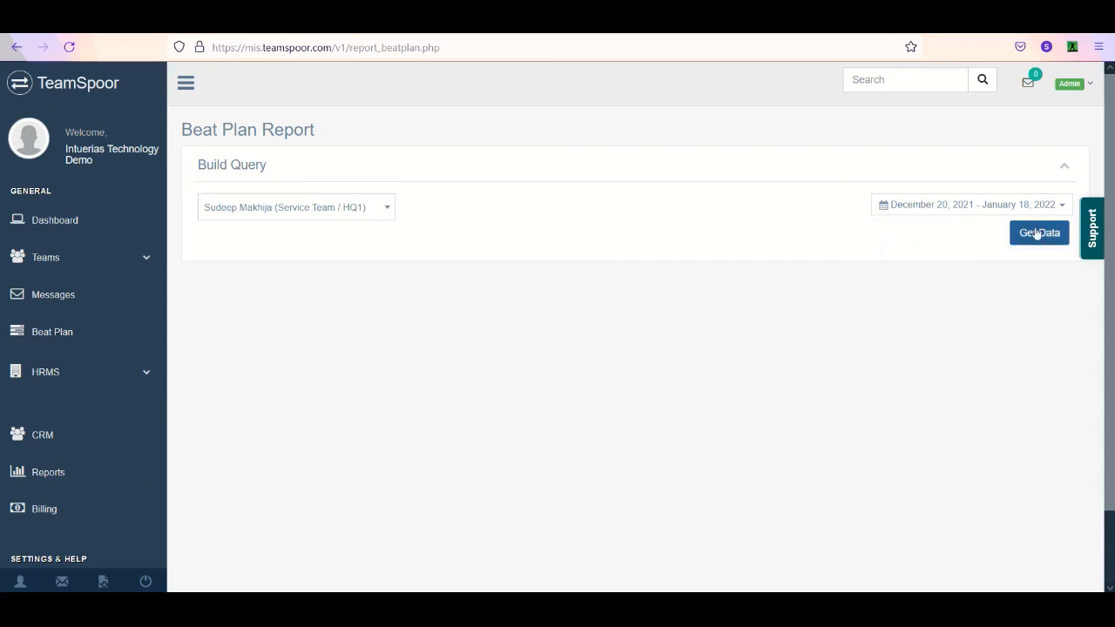
click(1035, 234)
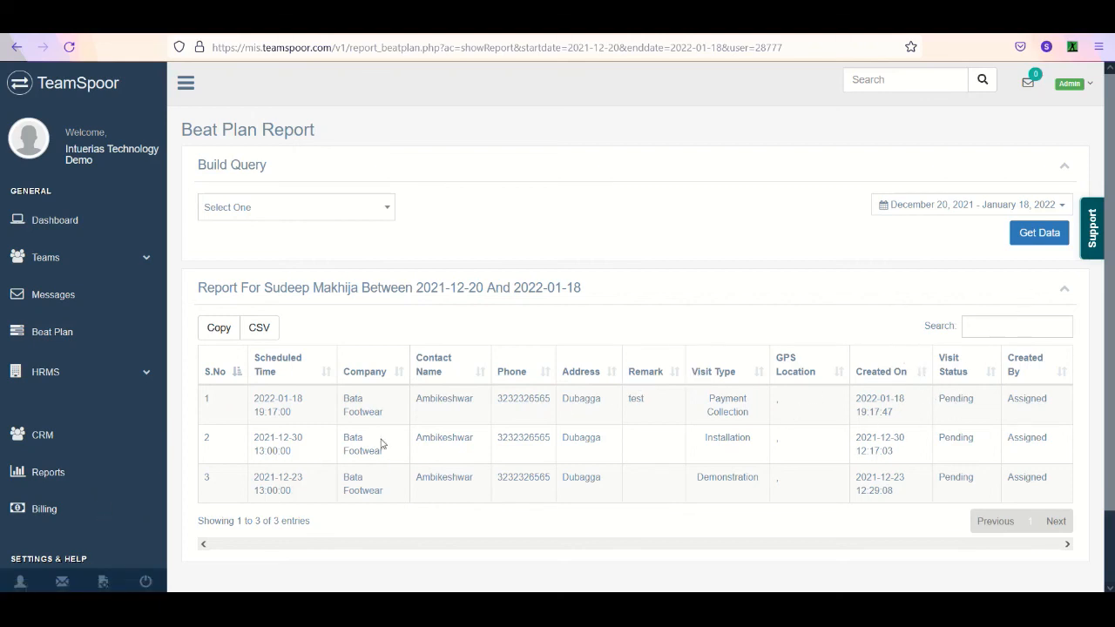
- Open the Geo-Fence Breach attendance report and get the first Service Team / HQ1 user's data for the last 30 days
click(89, 475)
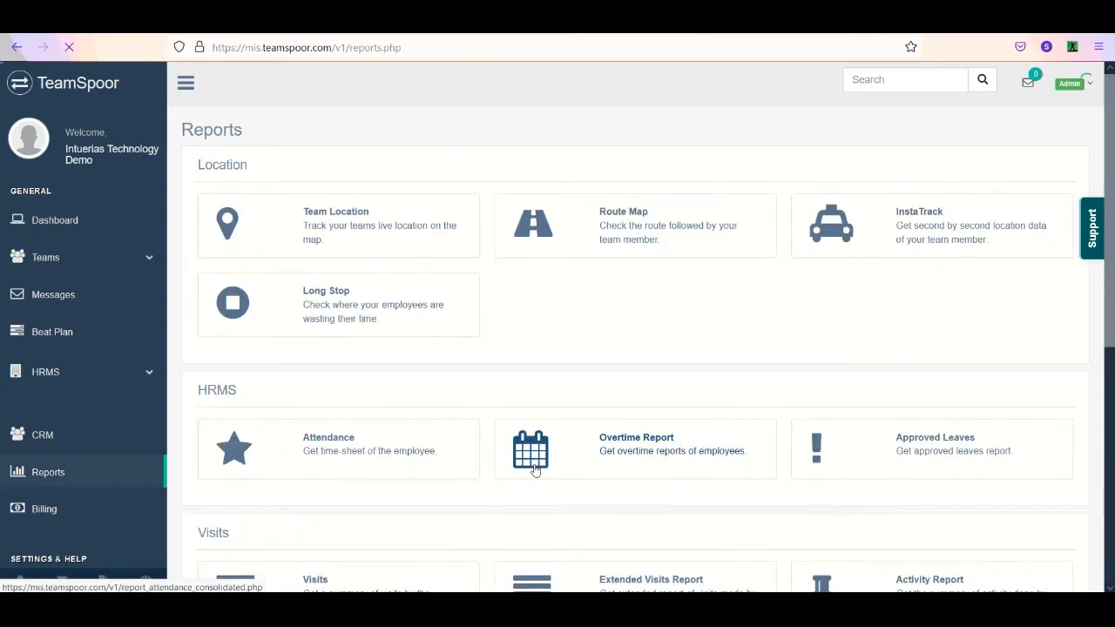
scroll(587, 481, down, 5)
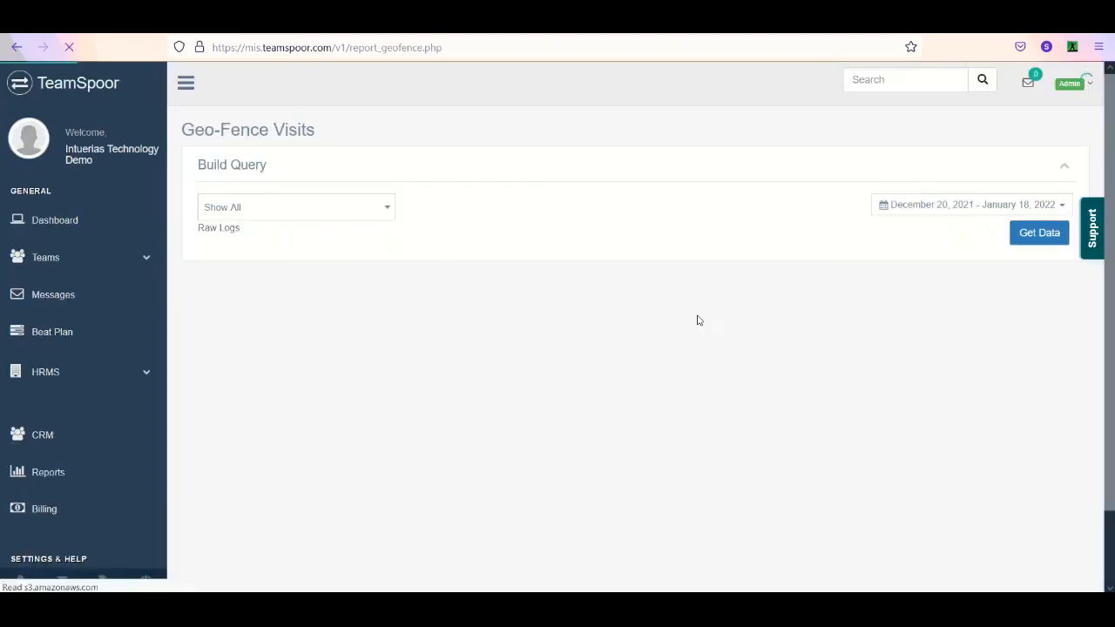
click(950, 205)
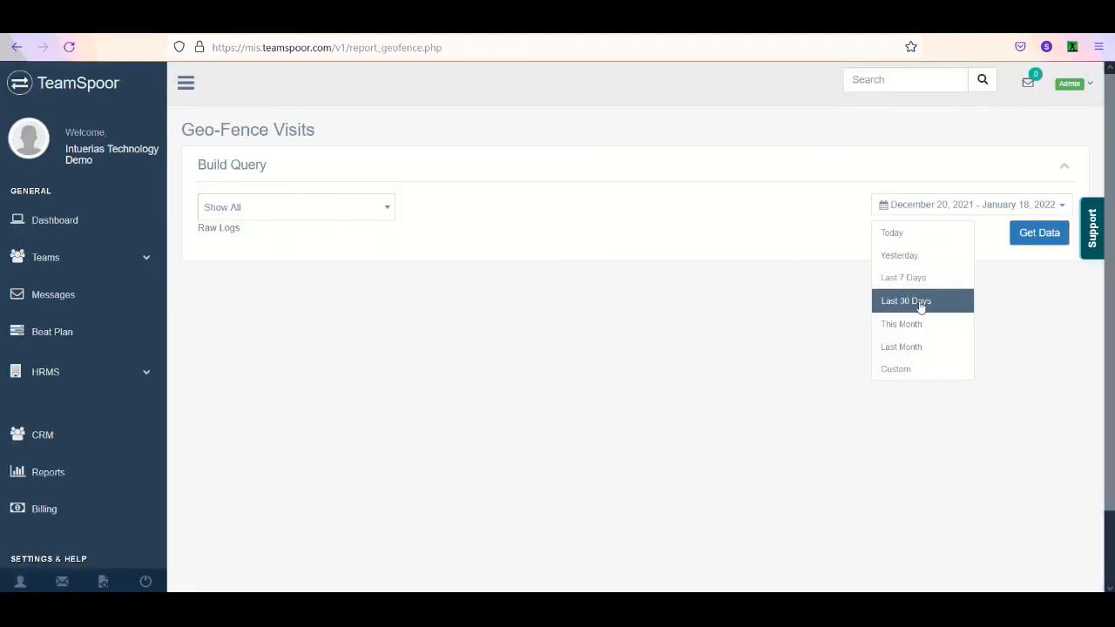
click(758, 289)
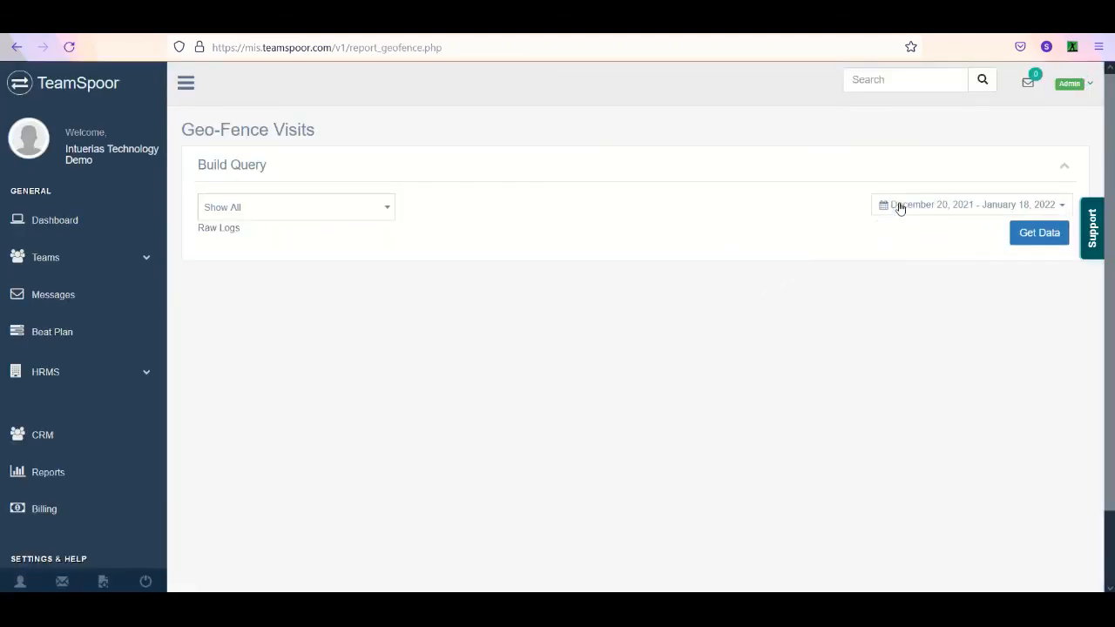
click(898, 207)
click(921, 305)
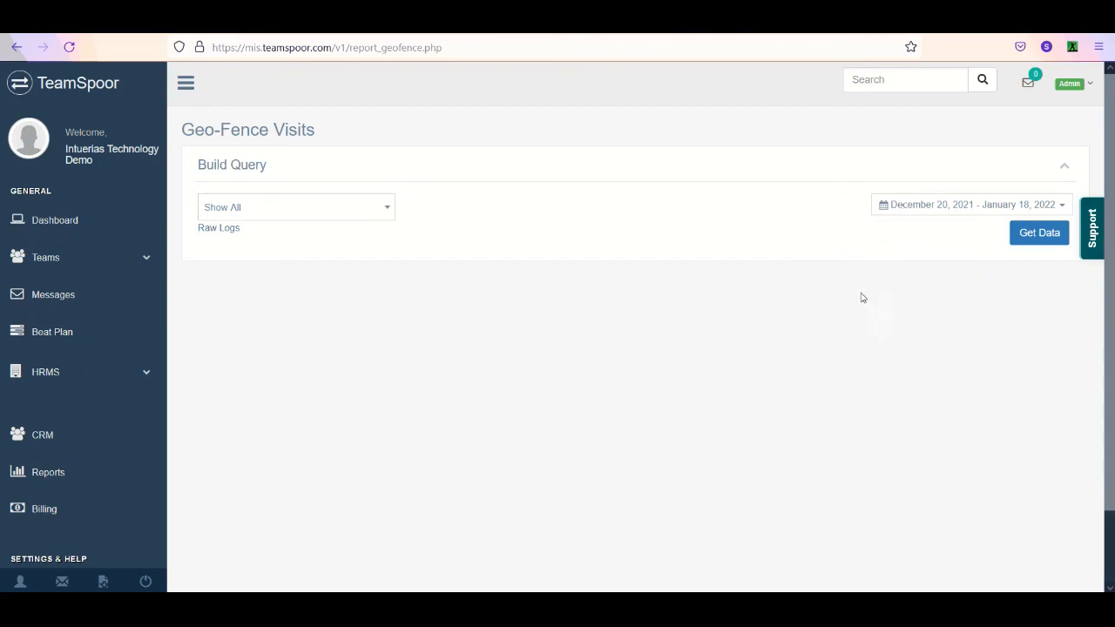
click(349, 215)
click(348, 290)
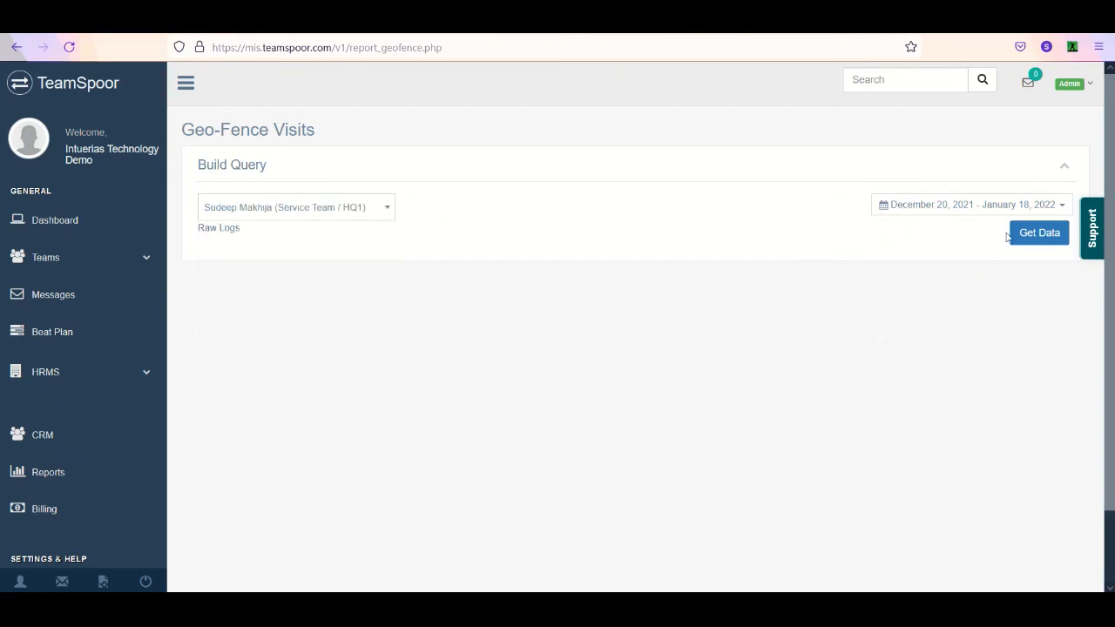
click(1026, 235)
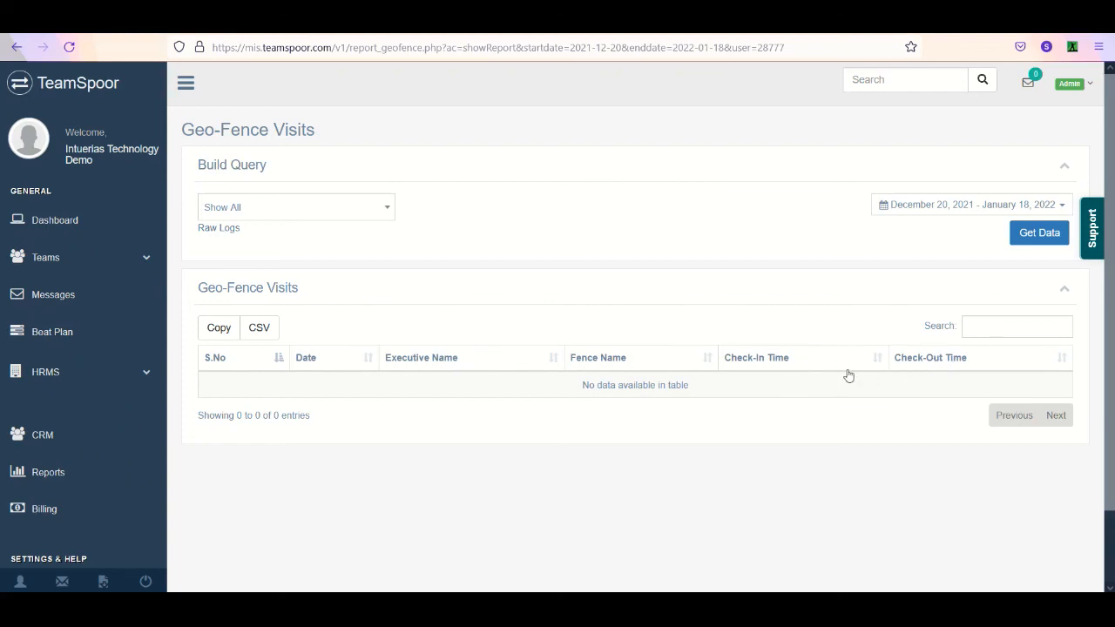
- Open the Geo-Fence Breach Raw report and get the same Service Team / HQ1 user's data for December 20, 2021 to January 18, 2022
click(112, 472)
scroll(1016, 328, down, 4)
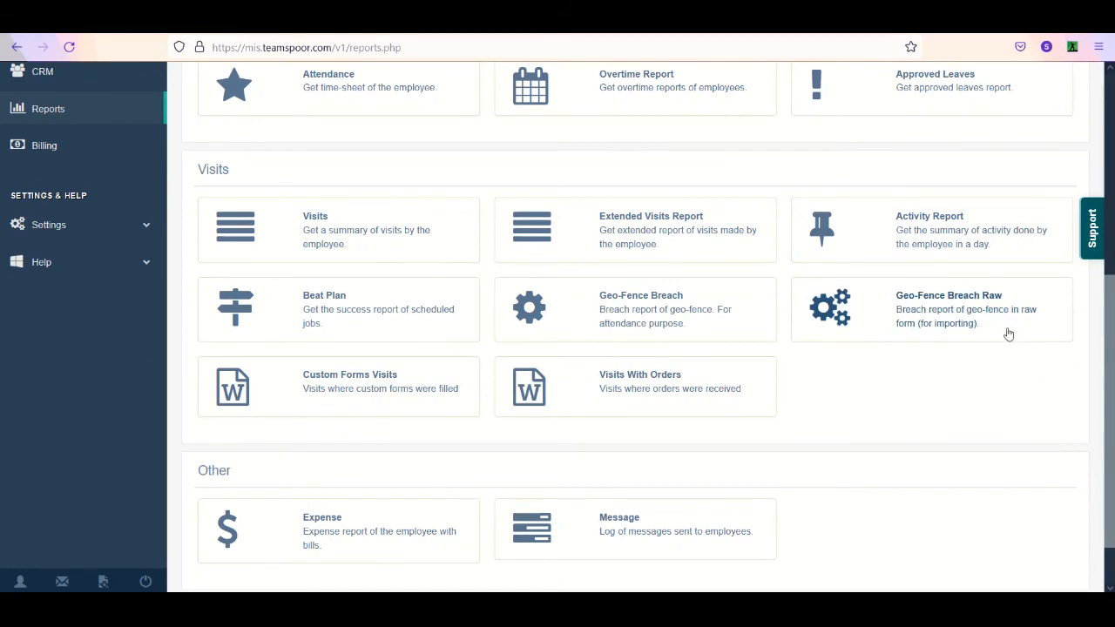
click(1006, 332)
click(294, 213)
click(319, 281)
click(636, 207)
click(562, 303)
click(1040, 237)
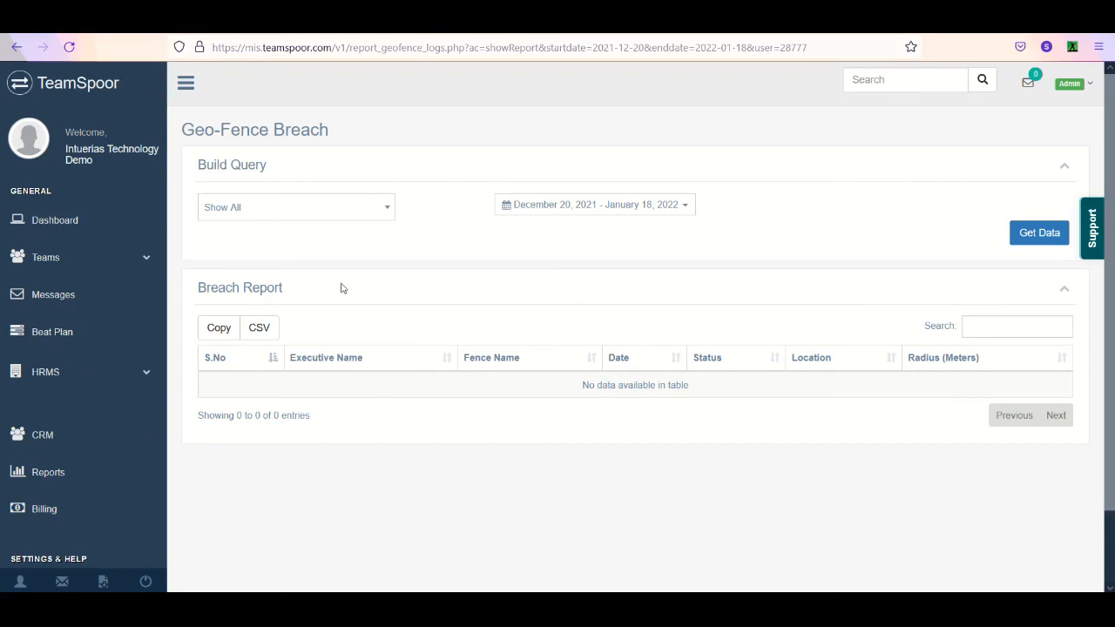
- Get the first Service Team / HQ1 user's Visits With Orders report for January 18, 2022, and view the Hamilton Group visit's order form
click(95, 471)
scroll(1113, 446, down, 3)
scroll(1113, 446, down, 2)
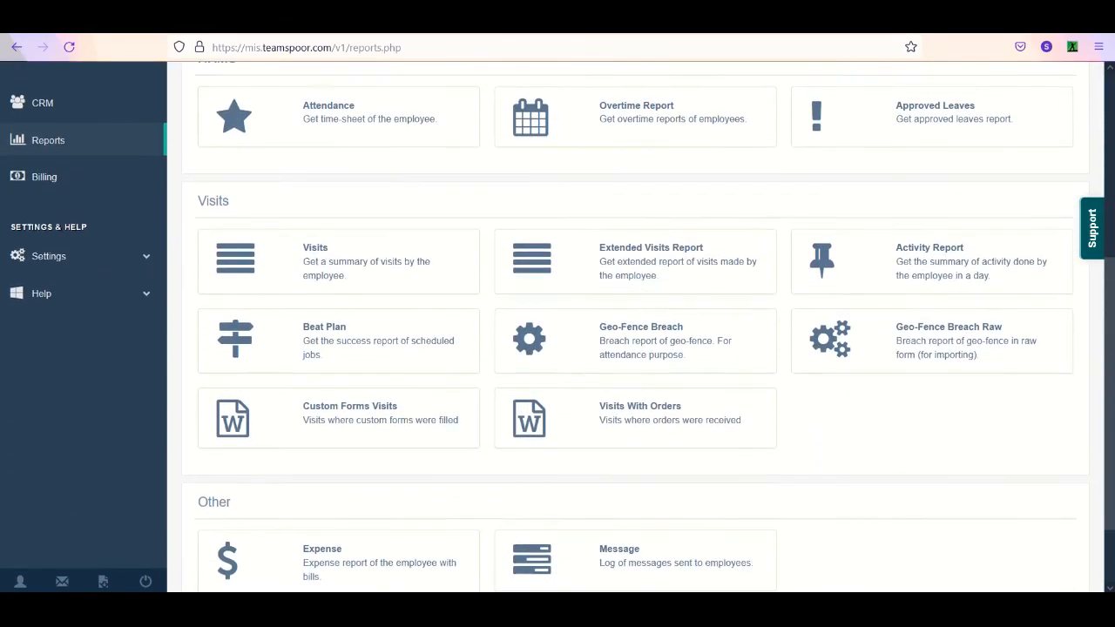
scroll(473, 506, up, 2)
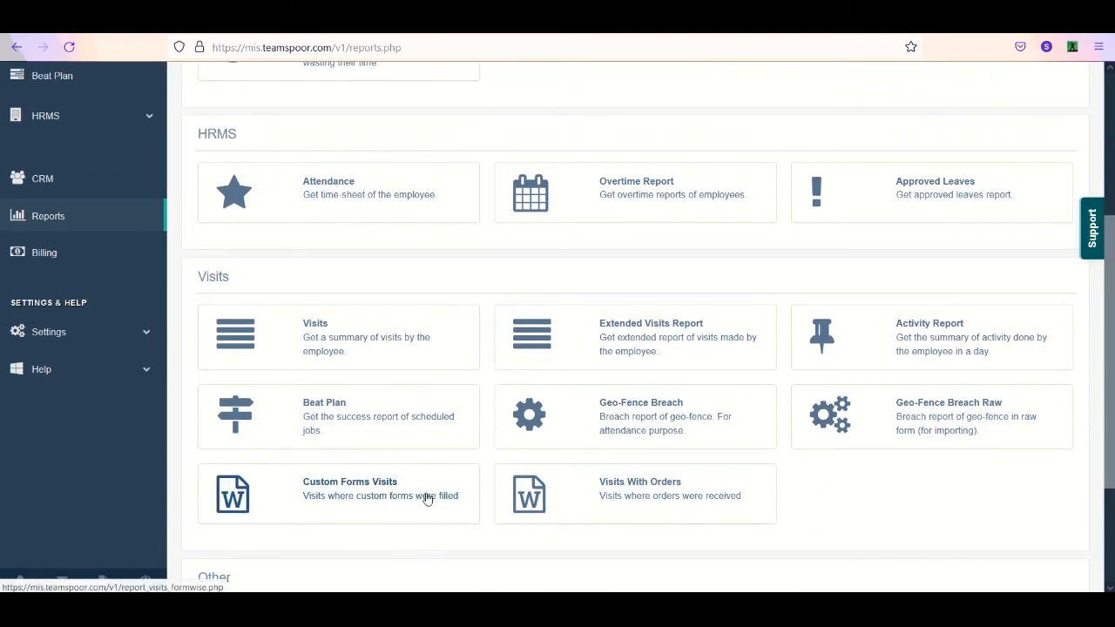
click(715, 493)
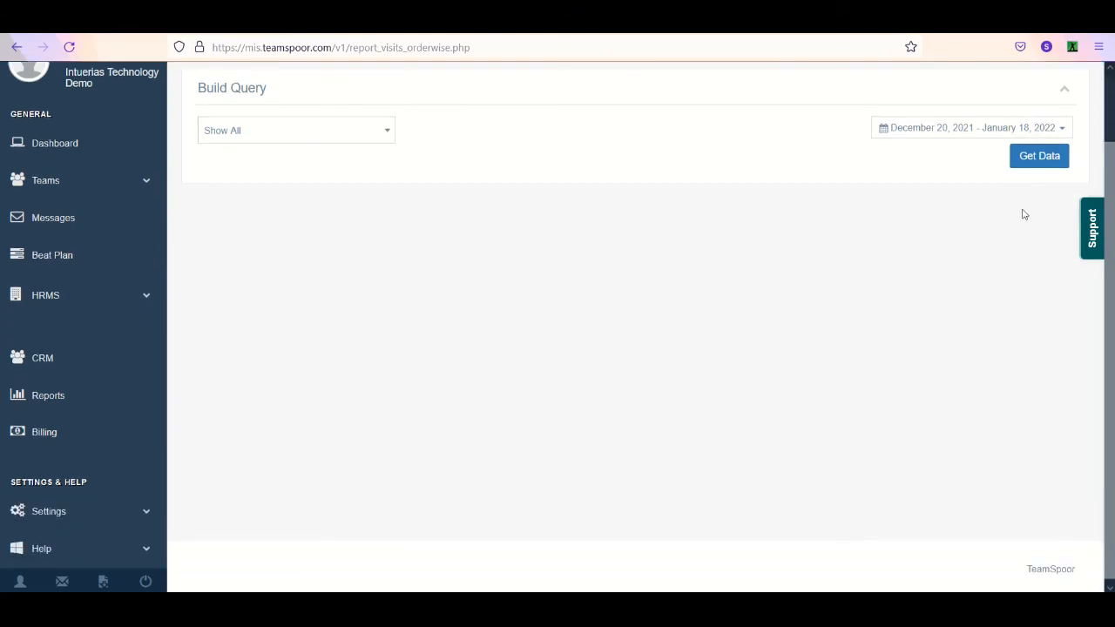
click(981, 129)
click(928, 164)
click(374, 130)
click(324, 203)
click(1036, 158)
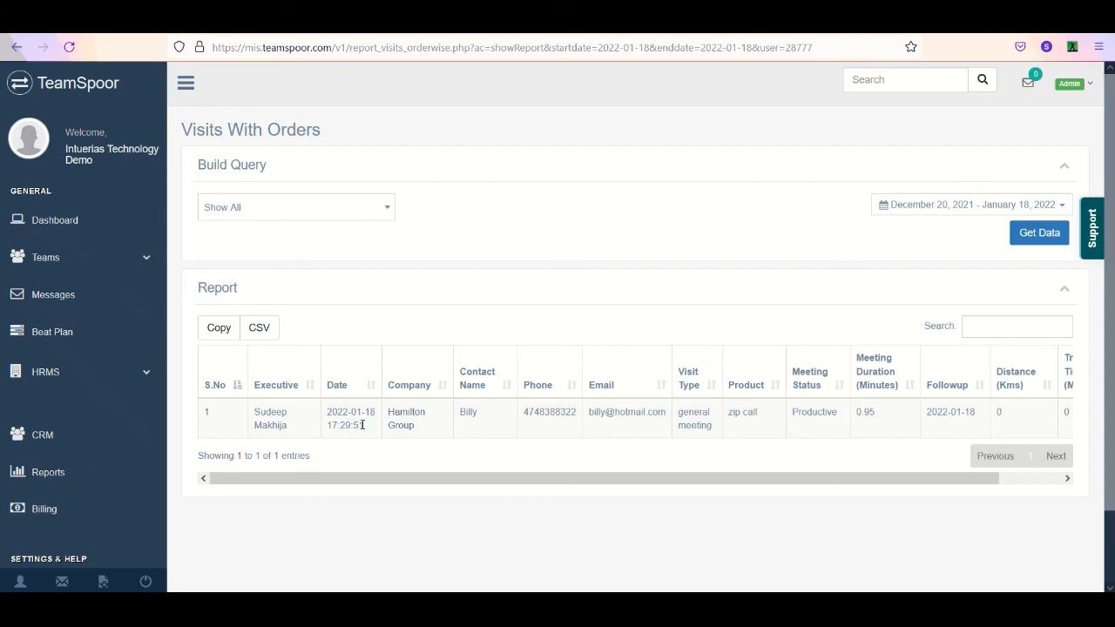
click(401, 420)
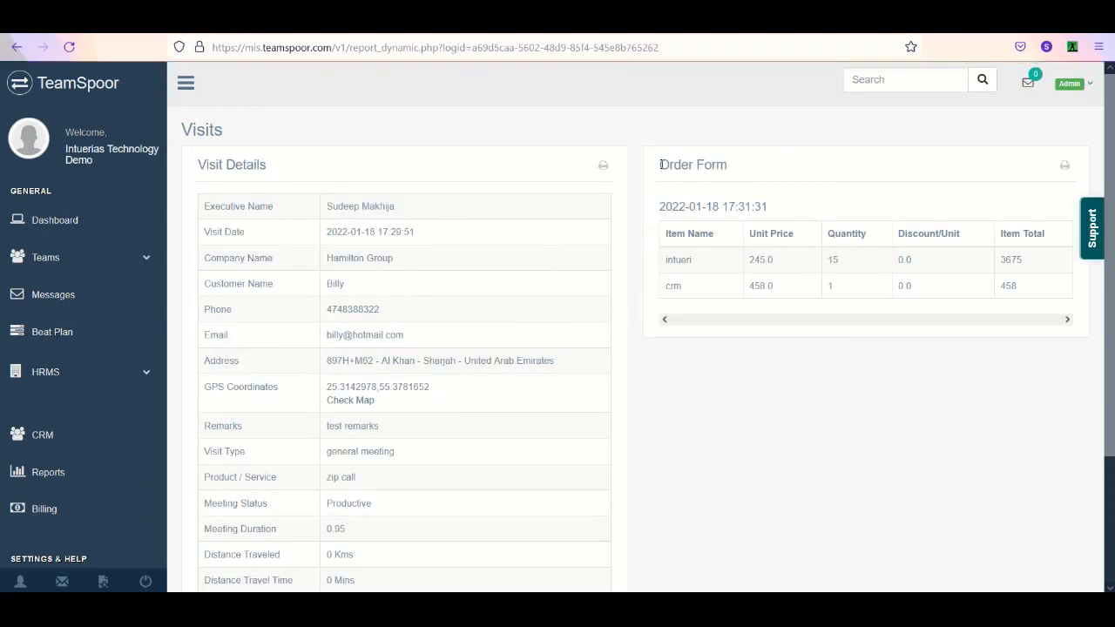
triple_click(662, 163)
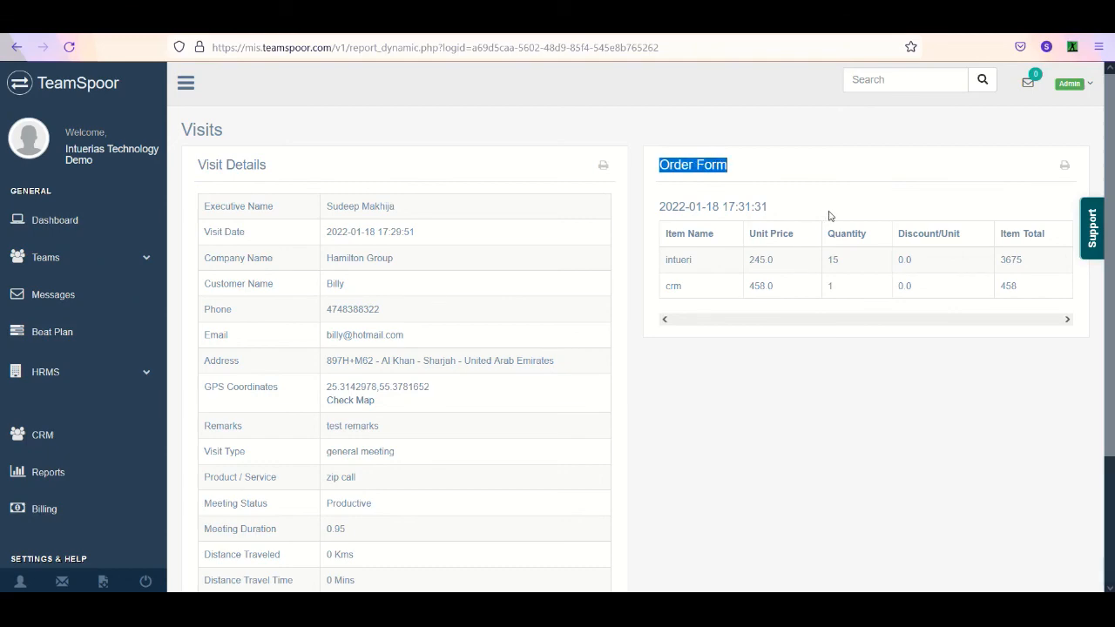
- Open the Expense report and get the data of all employees for January 18, 2022
click(98, 473)
scroll(971, 398, down, 5)
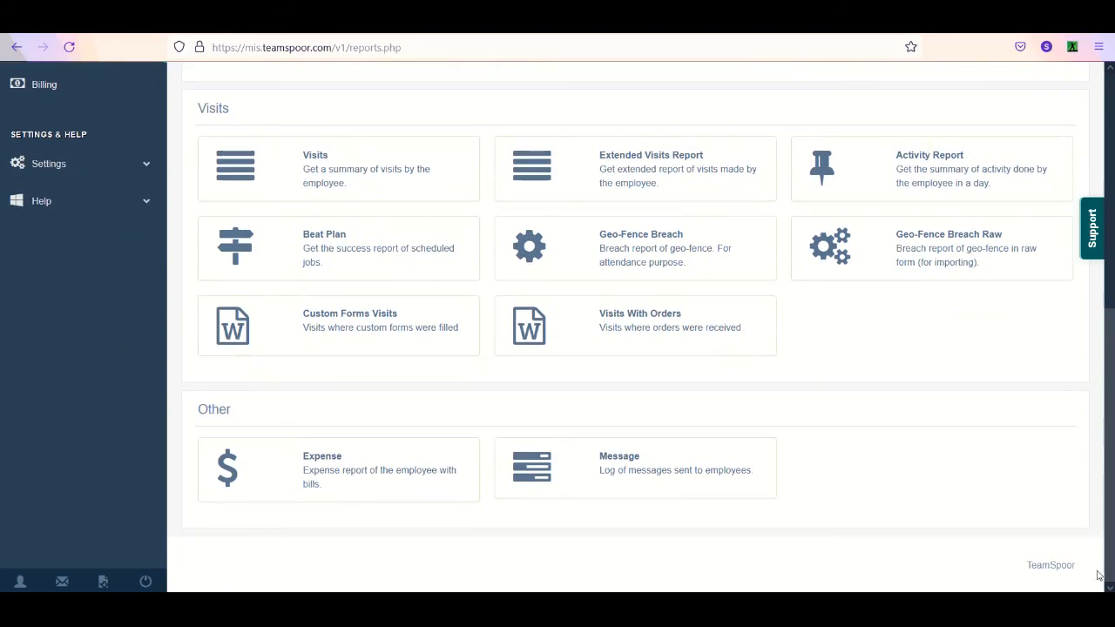
scroll(980, 590, up, 5)
scroll(1090, 470, down, 5)
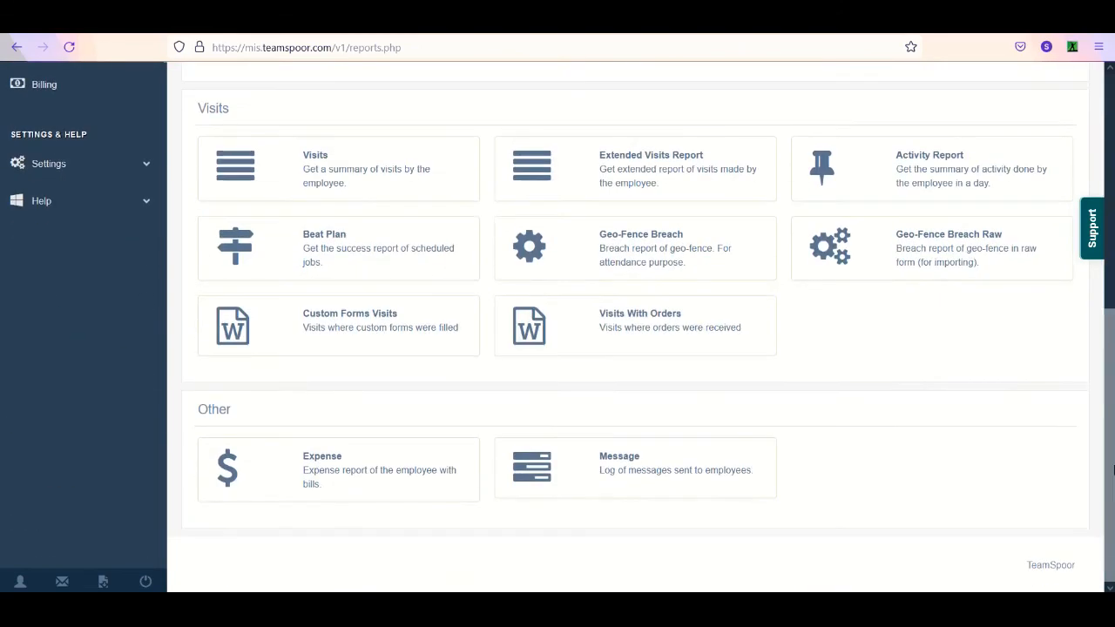
scroll(355, 473, up, 1)
click(423, 526)
click(941, 206)
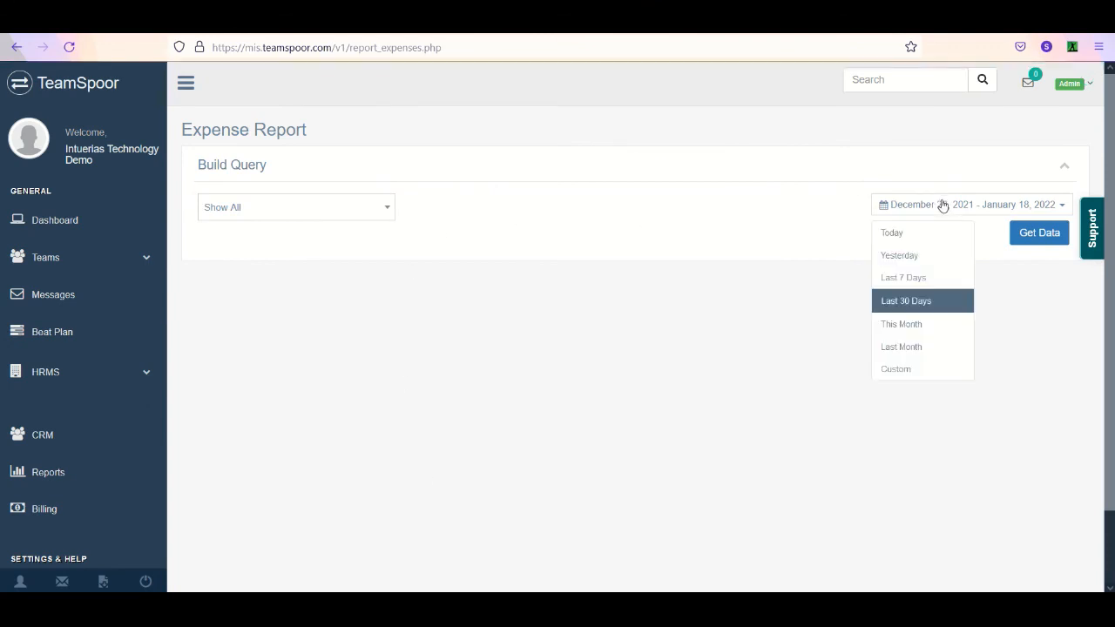
click(948, 235)
click(1038, 235)
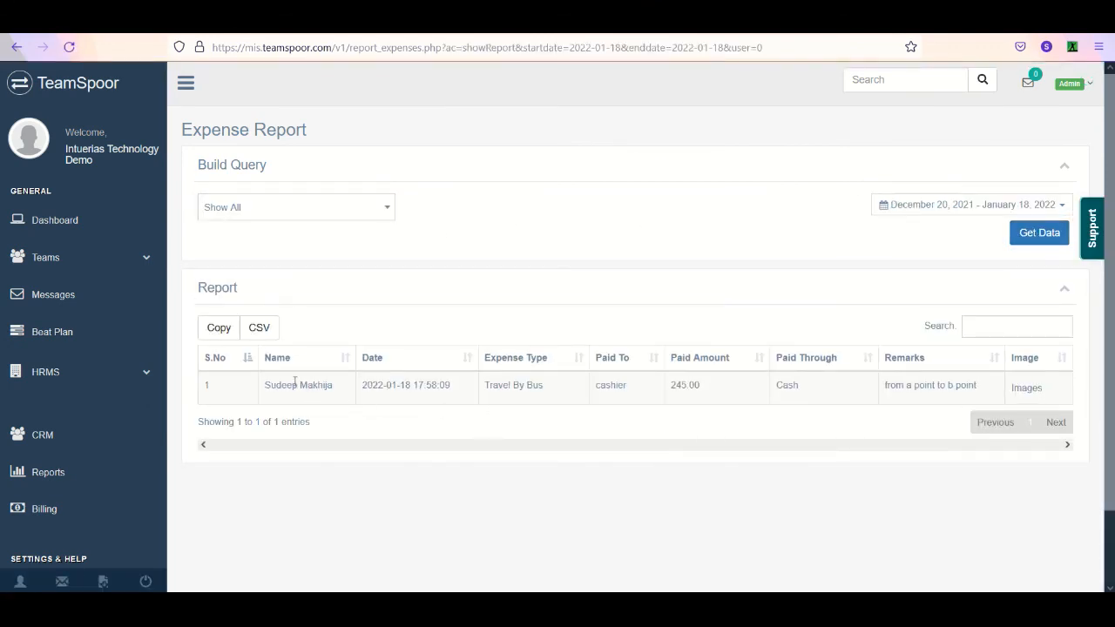
- Examine the expense entry's date and type, view its attached images and close them
triple_click(436, 390)
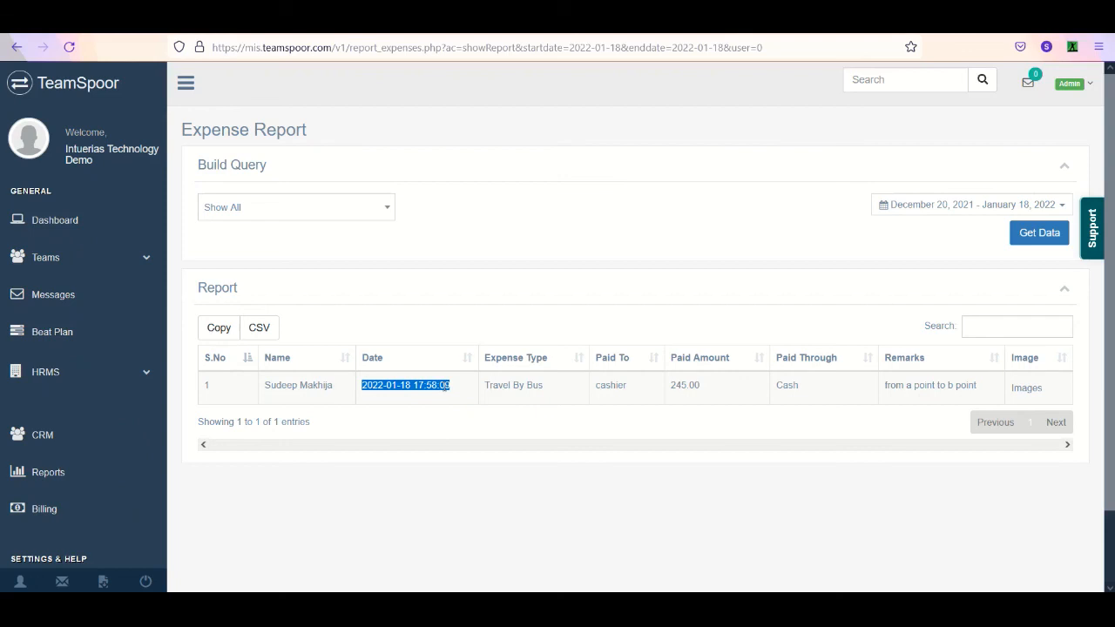
double_click(553, 386)
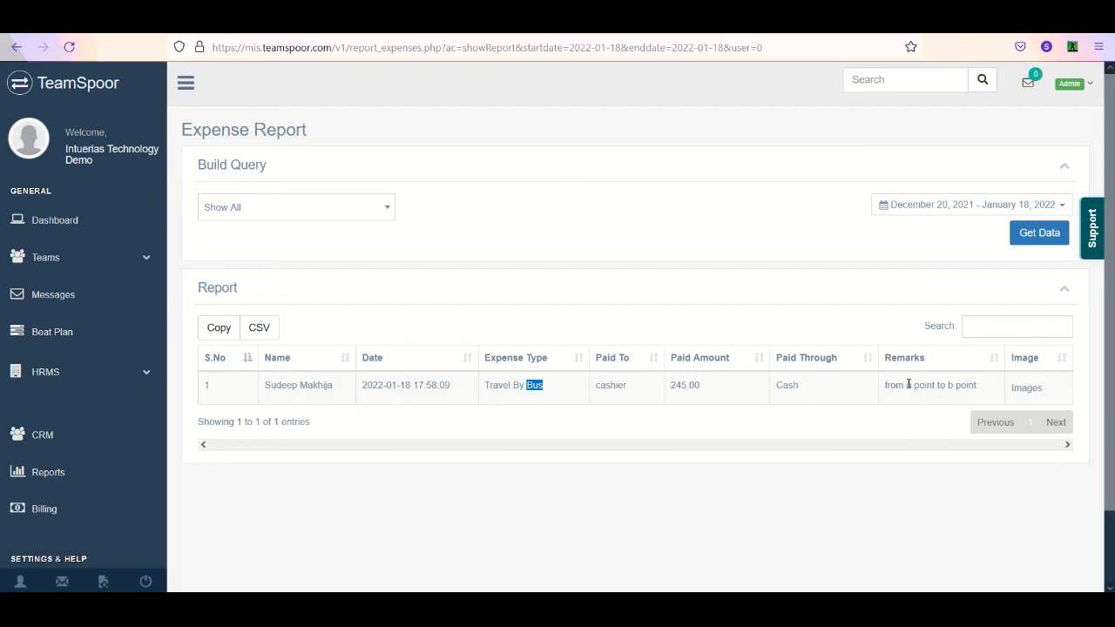
click(1027, 389)
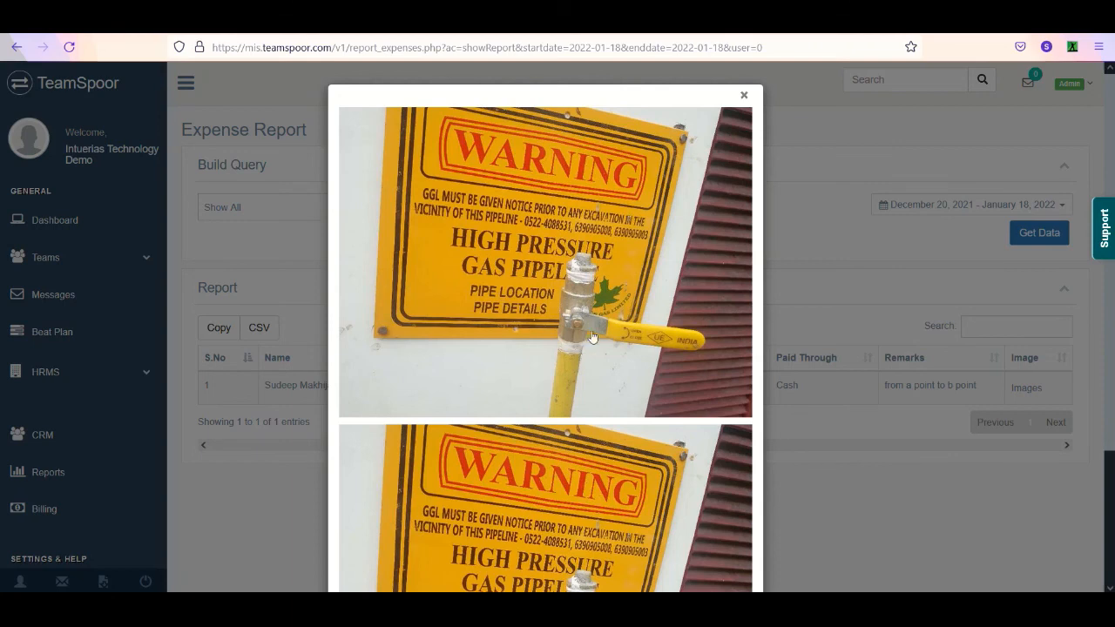
scroll(590, 349, down, 3)
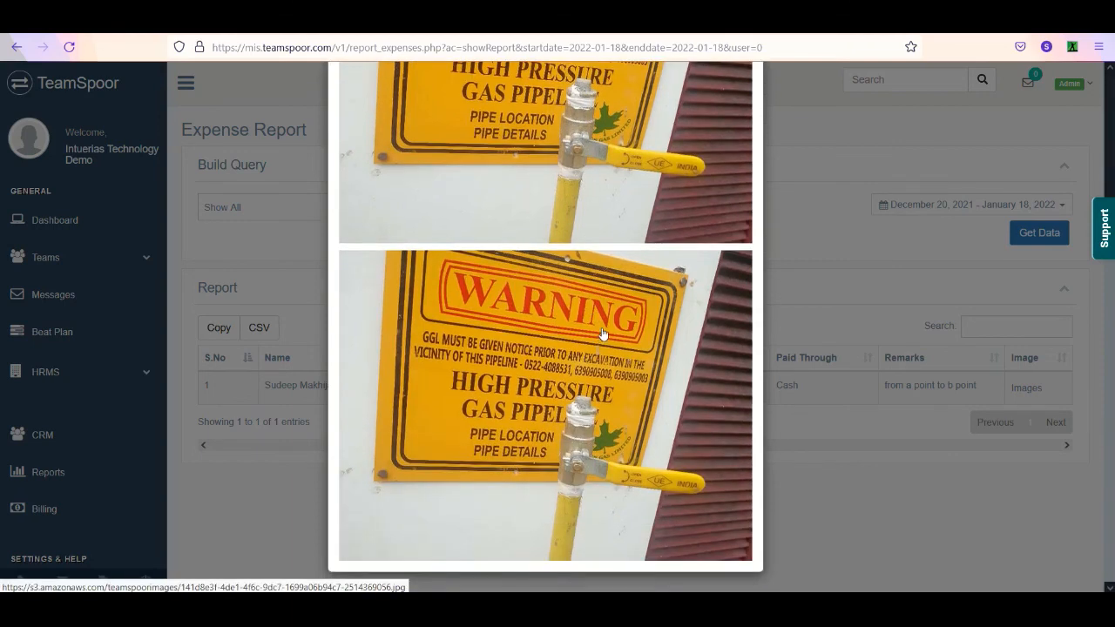
scroll(602, 327, up, 3)
click(744, 78)
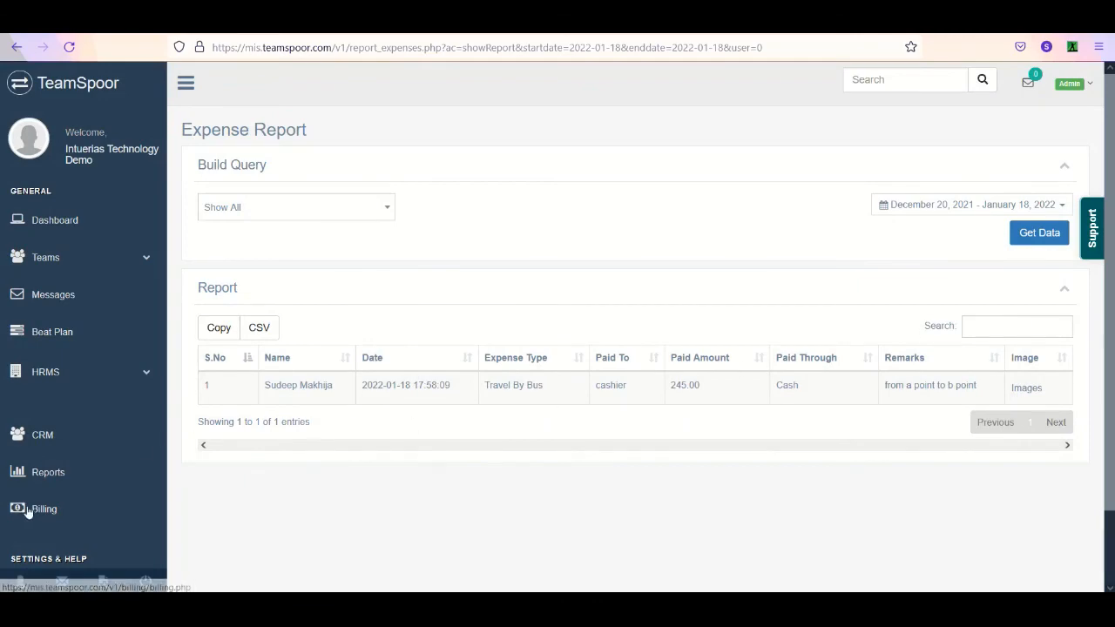
- Open the Message report and get the sent messages log for the last 30 days, December 20, 2021 to January 18, 2022
click(88, 478)
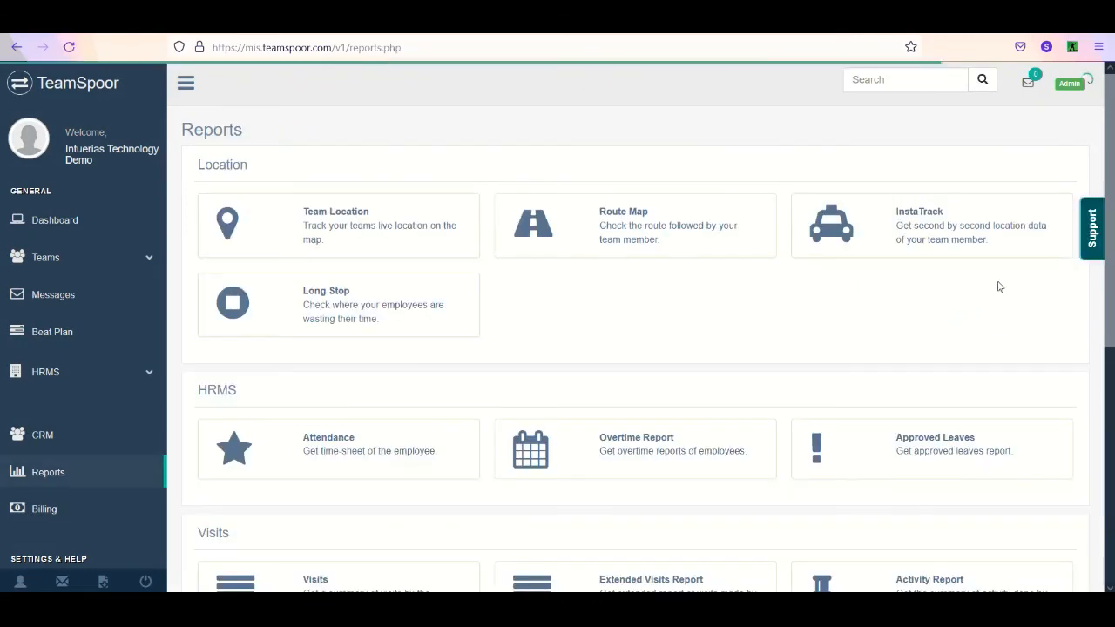
scroll(1046, 392, down, 5)
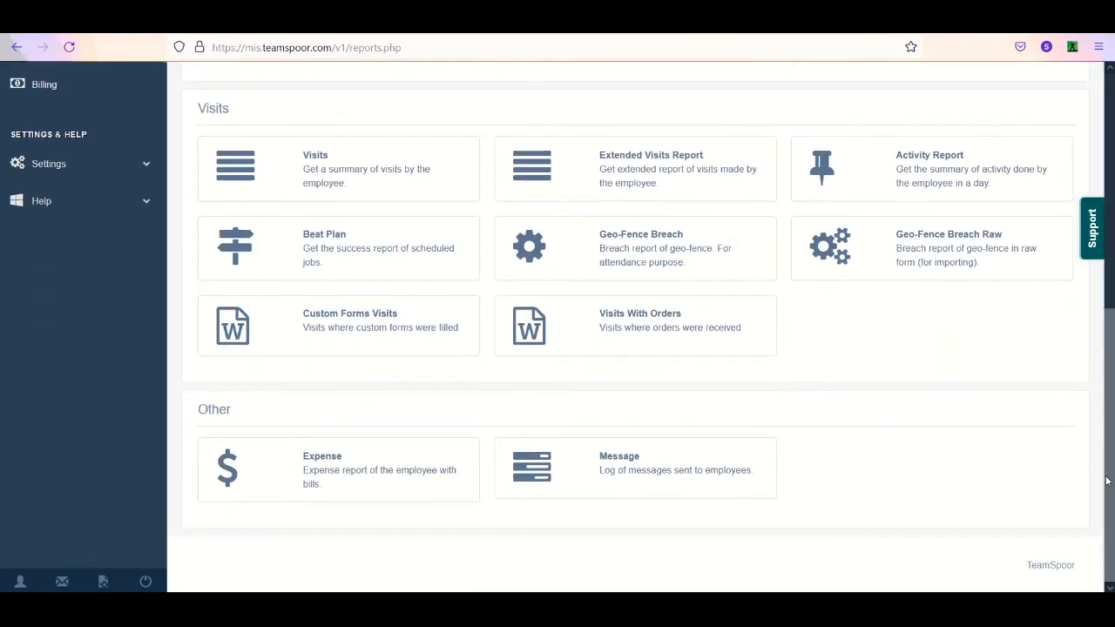
click(643, 469)
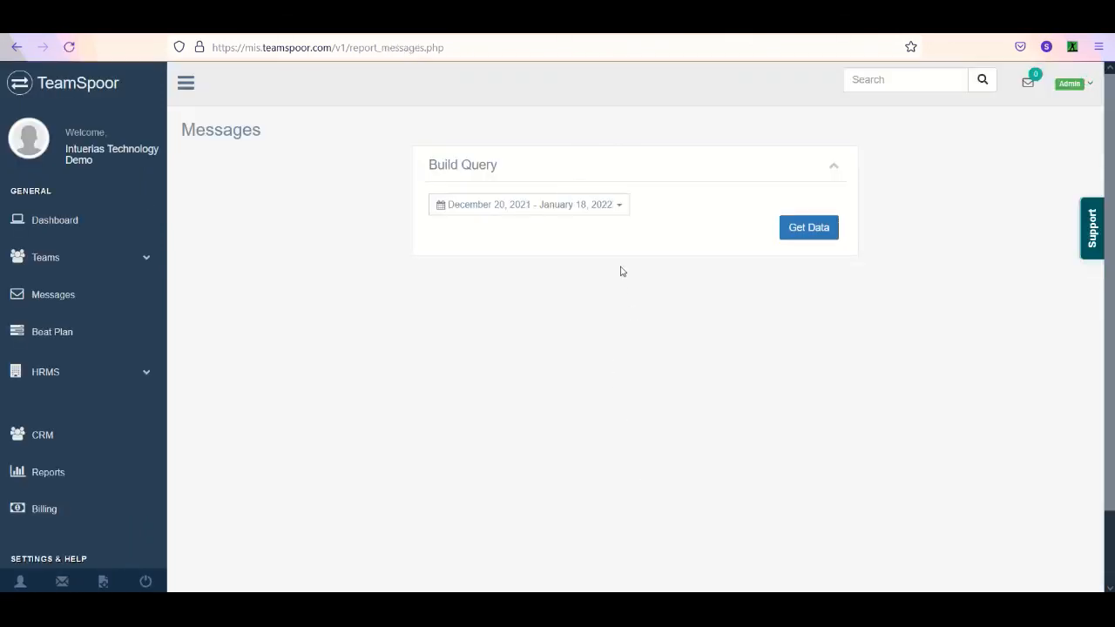
click(595, 206)
click(479, 310)
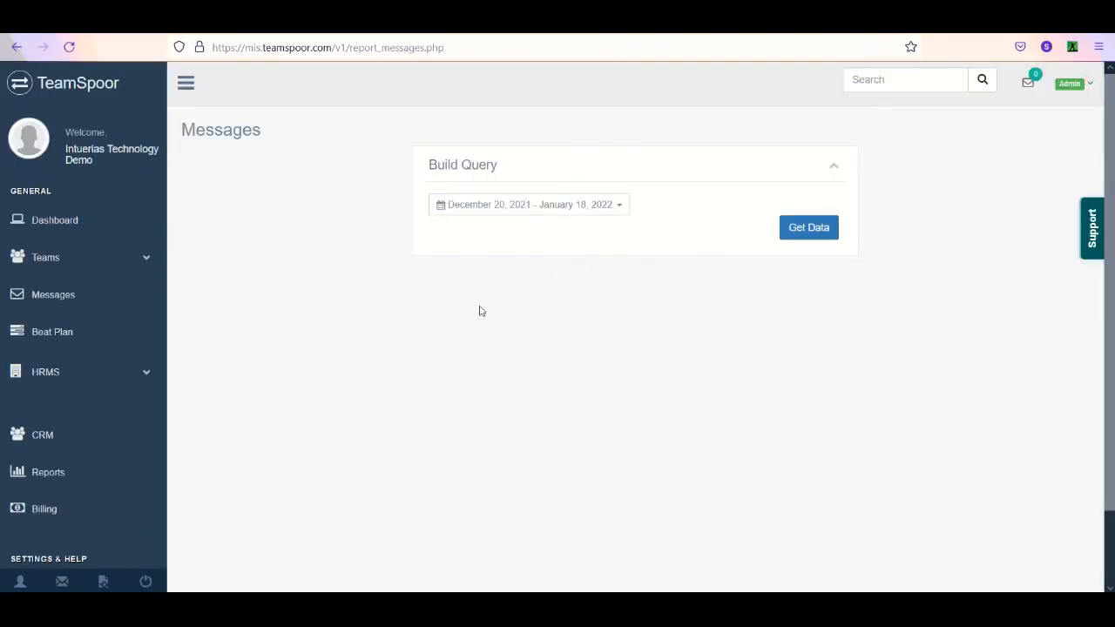
click(829, 232)
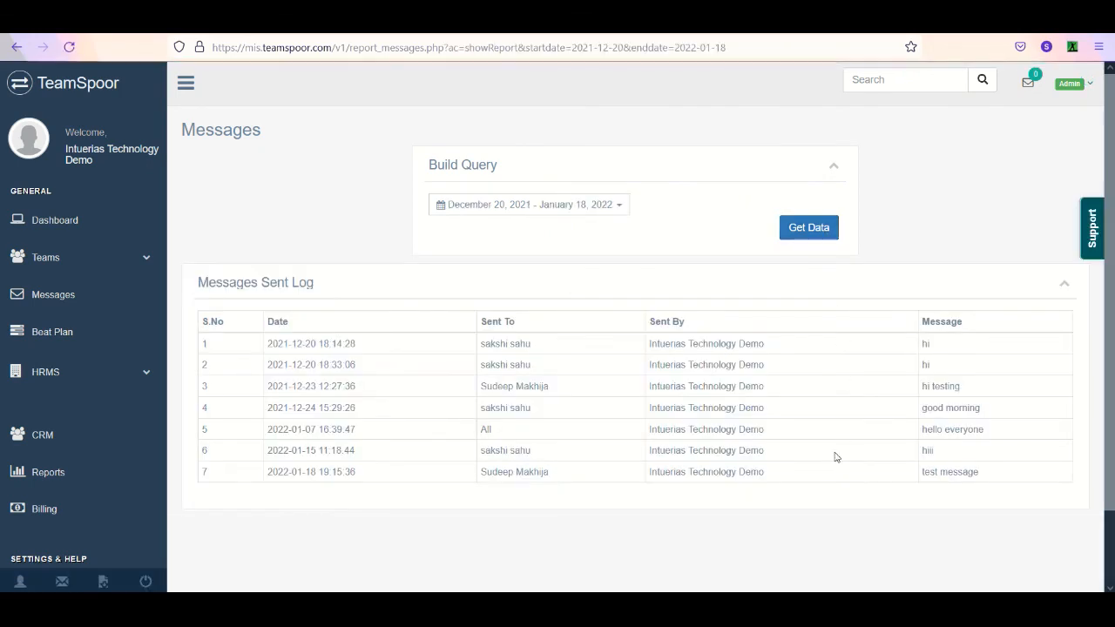
- Open the admin Permissions settings, view the form for adding a new role and close it without saving
scroll(1103, 409, down, 2)
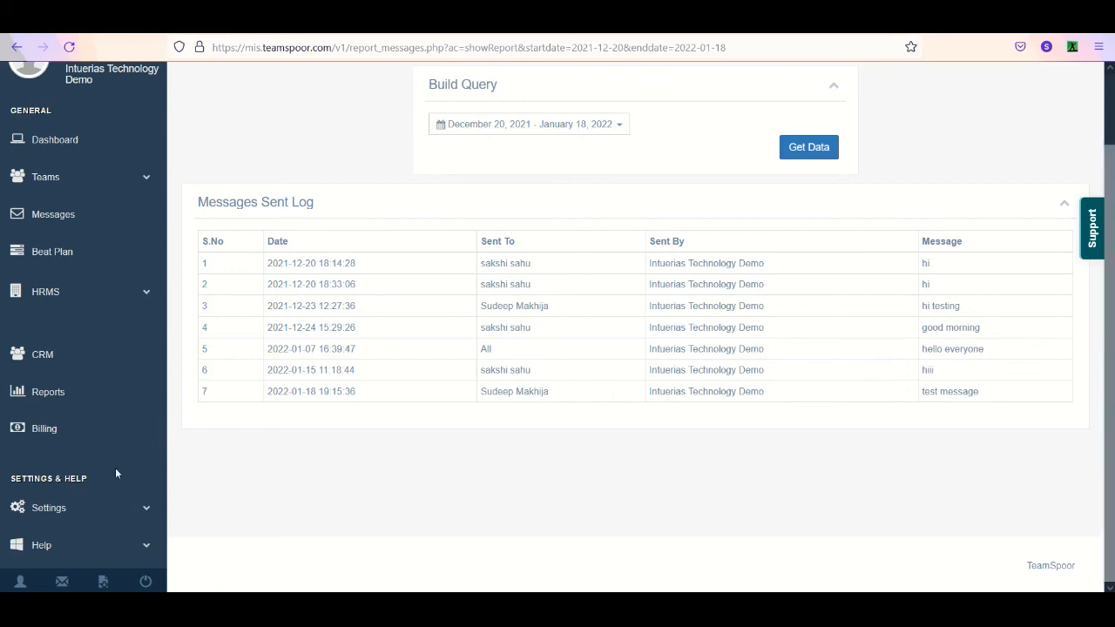
click(87, 510)
scroll(1080, 488, down, 2)
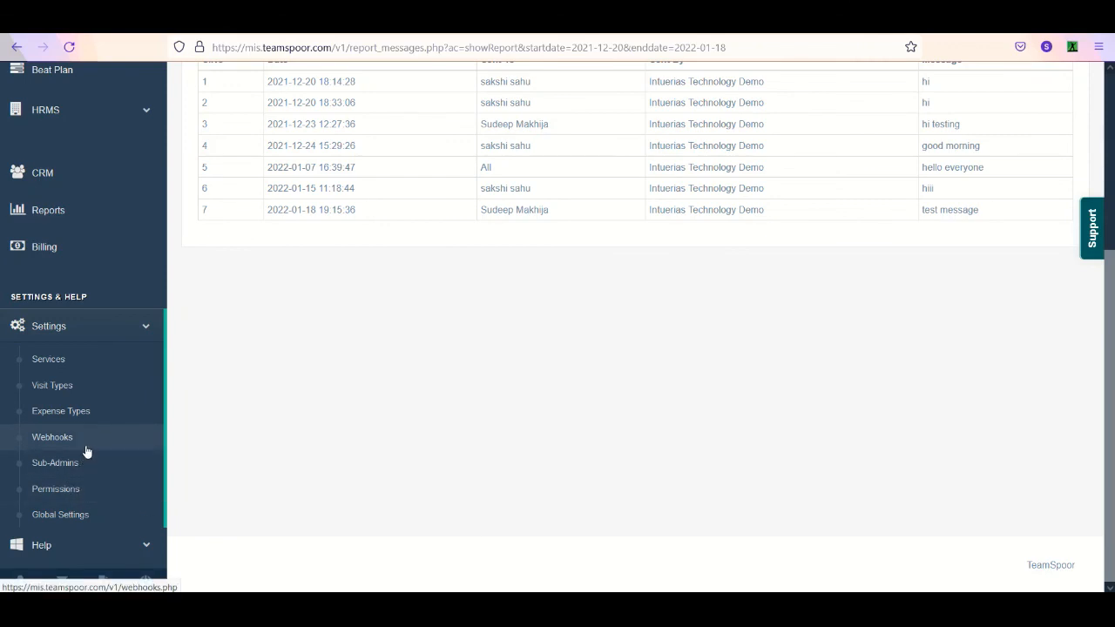
click(82, 493)
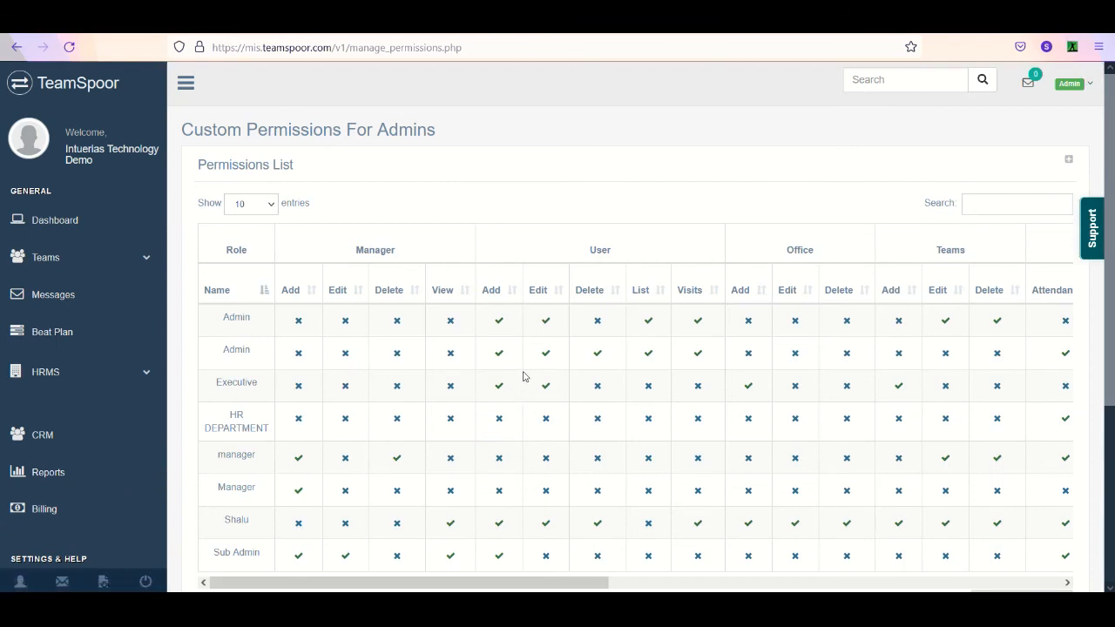
click(1070, 162)
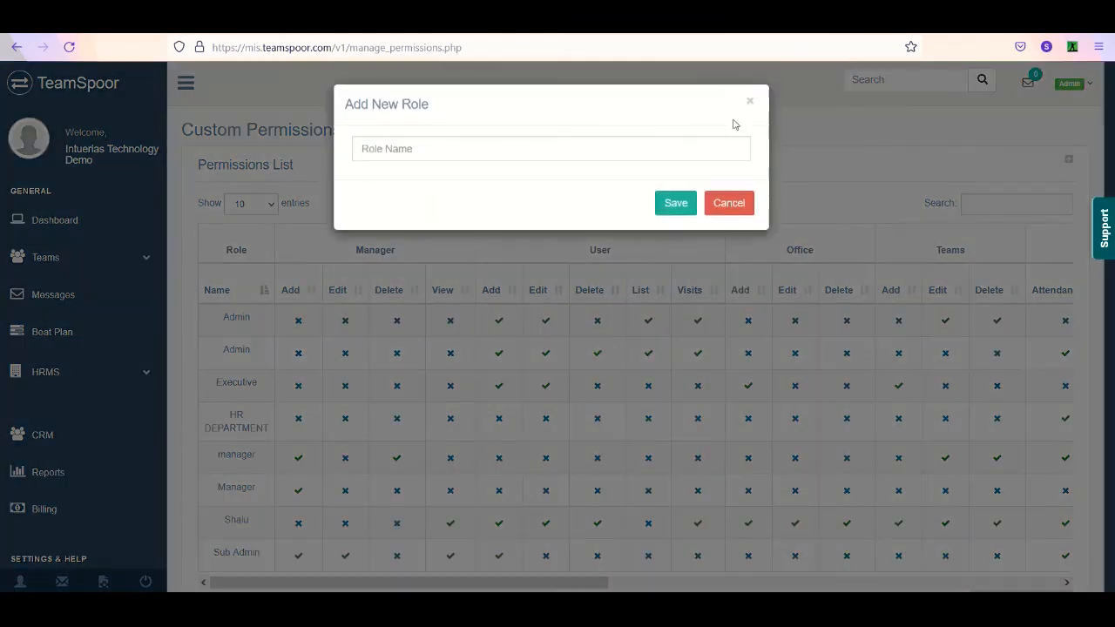
click(711, 209)
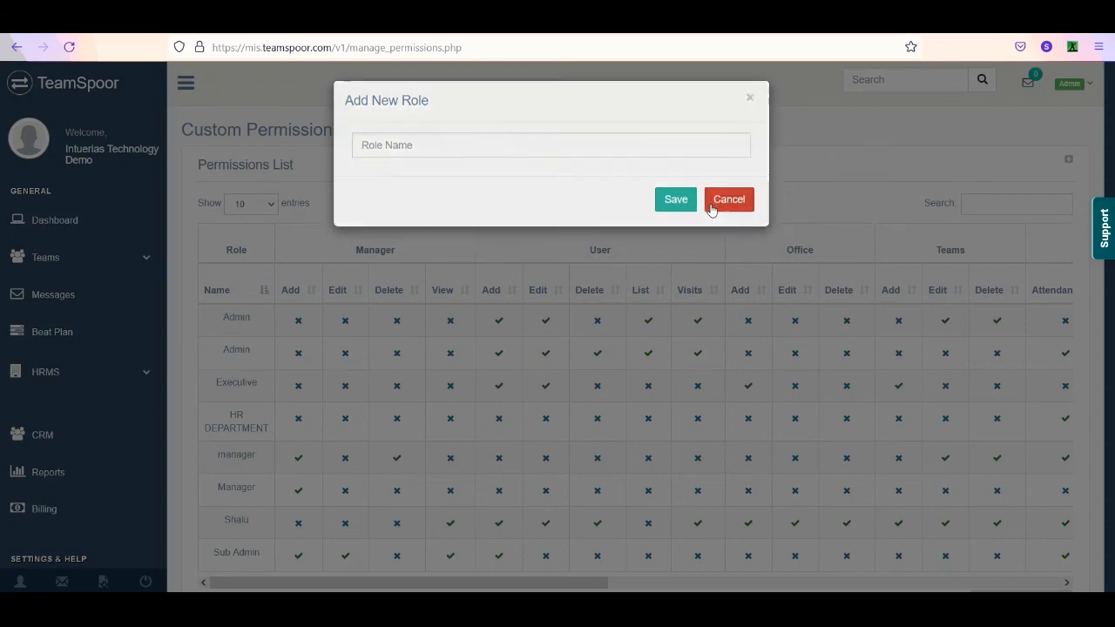
- Open the Sub-Admins settings, view the new admin form's fields and permission options, and close it without saving
scroll(1103, 466, down, 3)
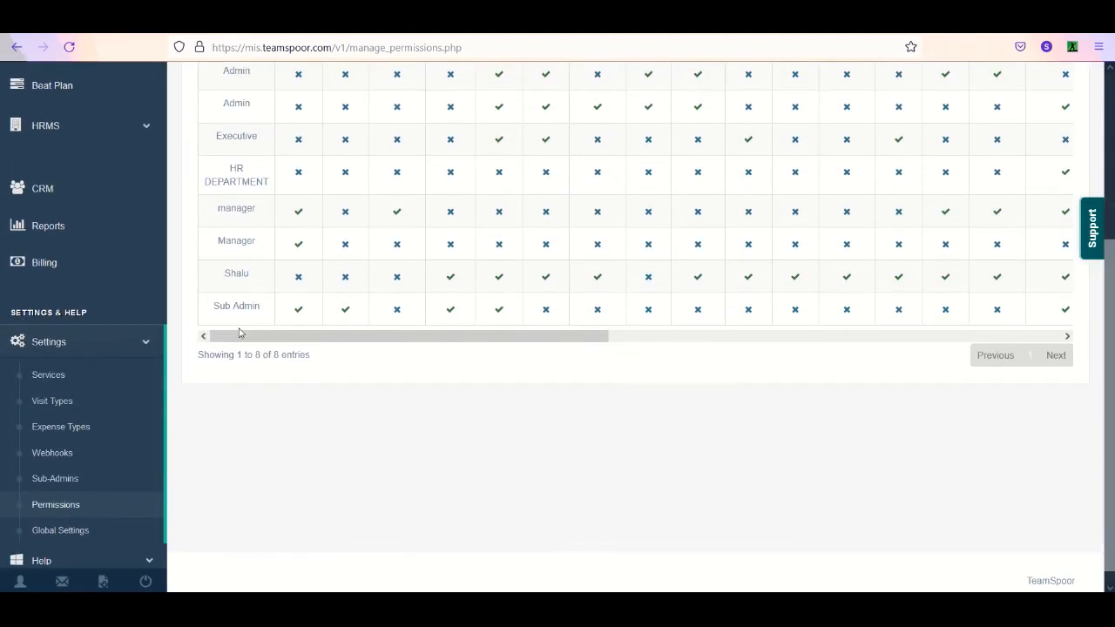
scroll(82, 528, up, 2)
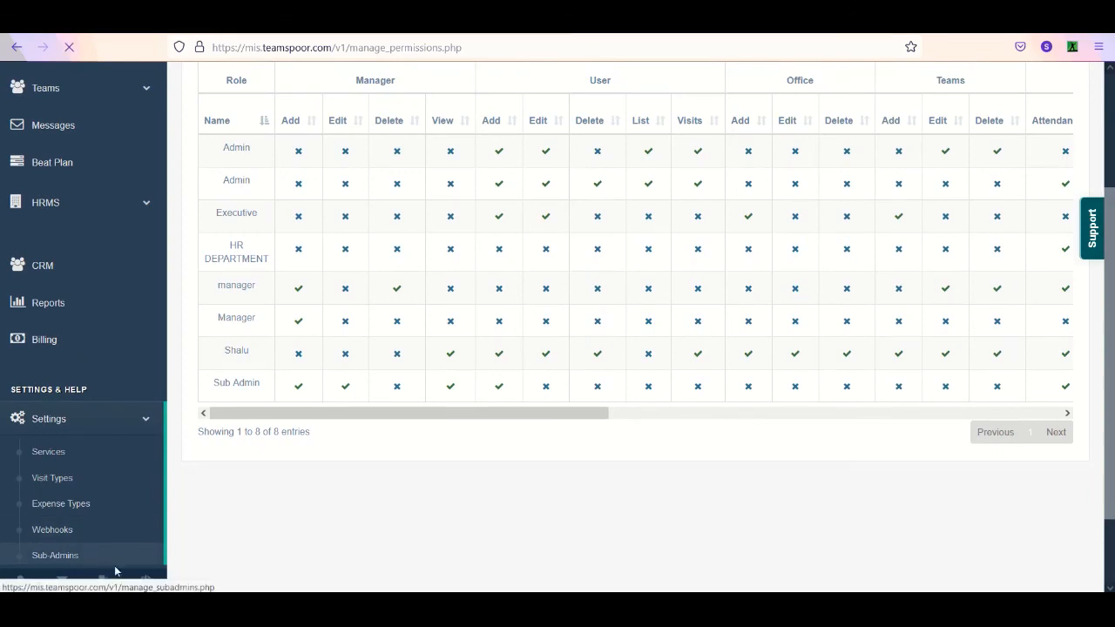
click(91, 558)
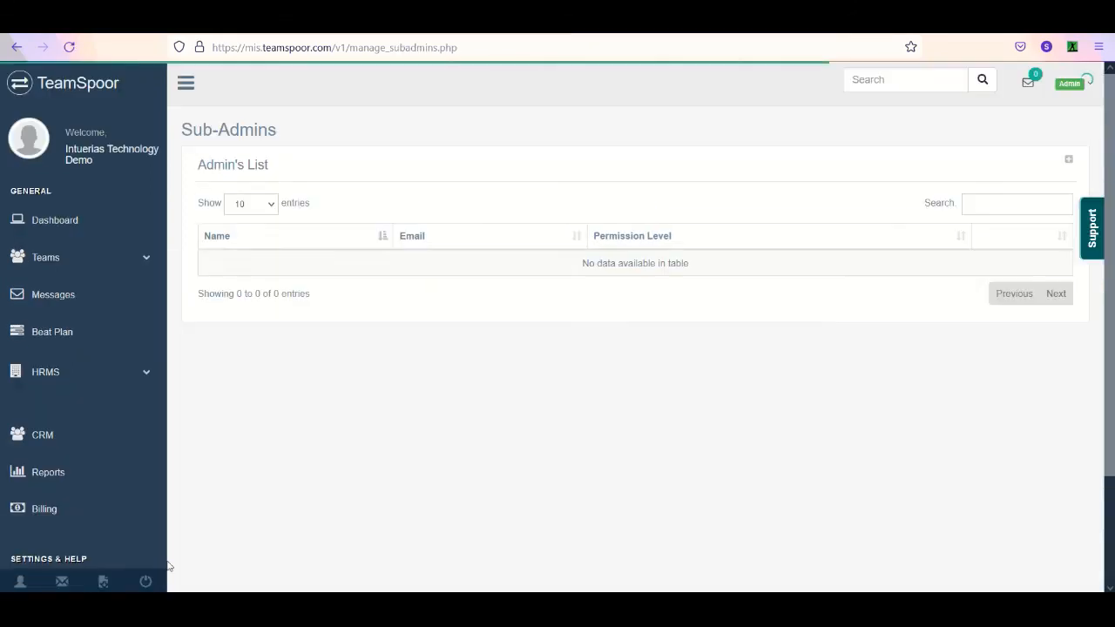
click(1070, 162)
click(418, 154)
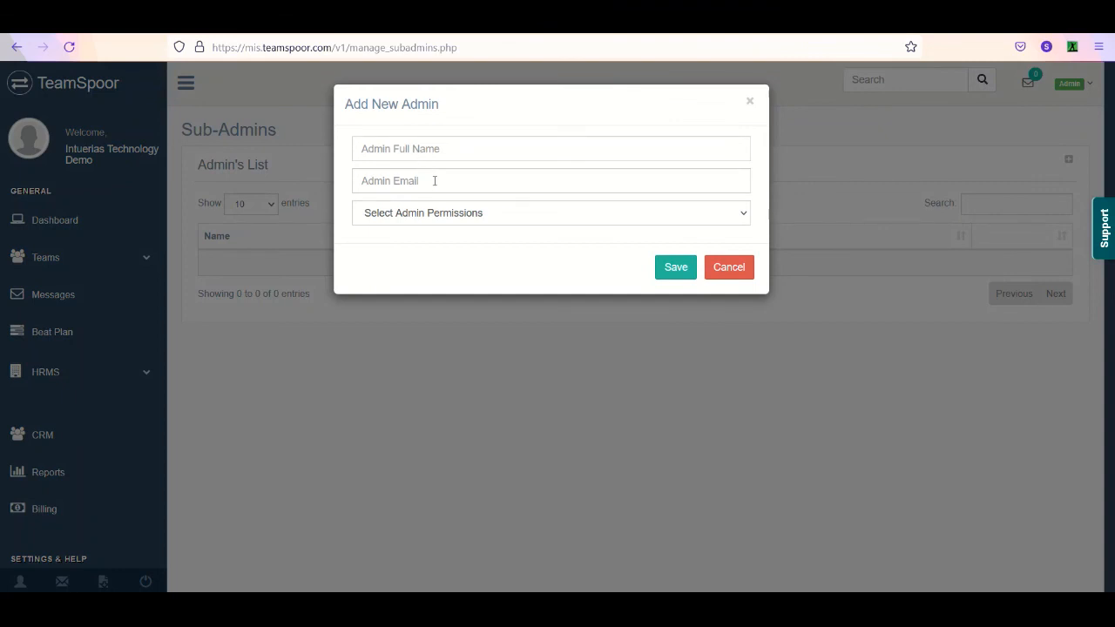
click(463, 215)
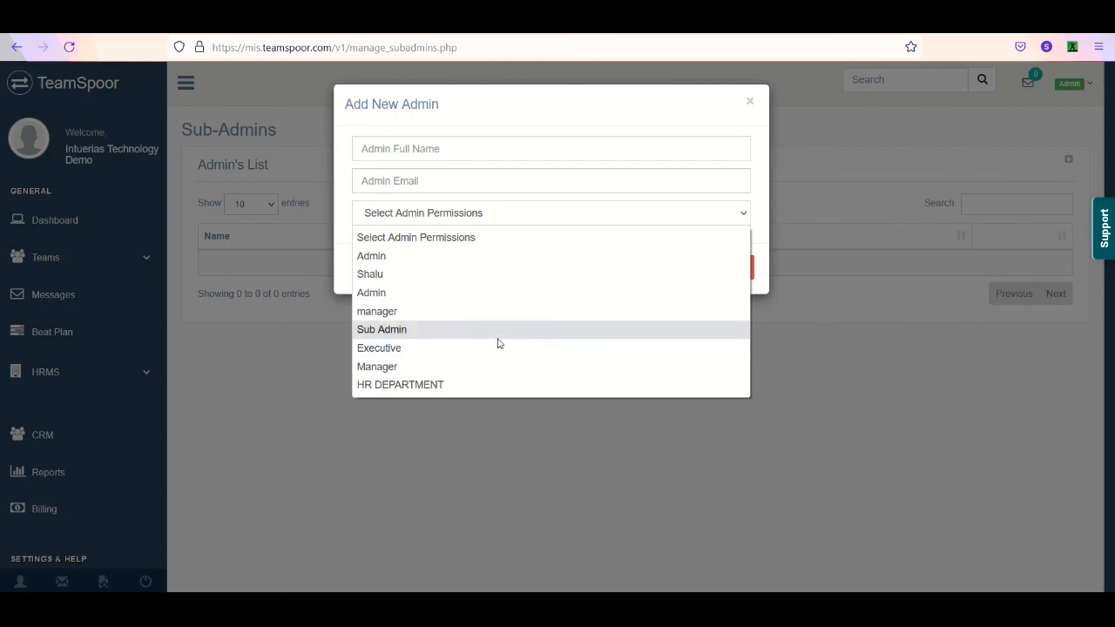
click(449, 247)
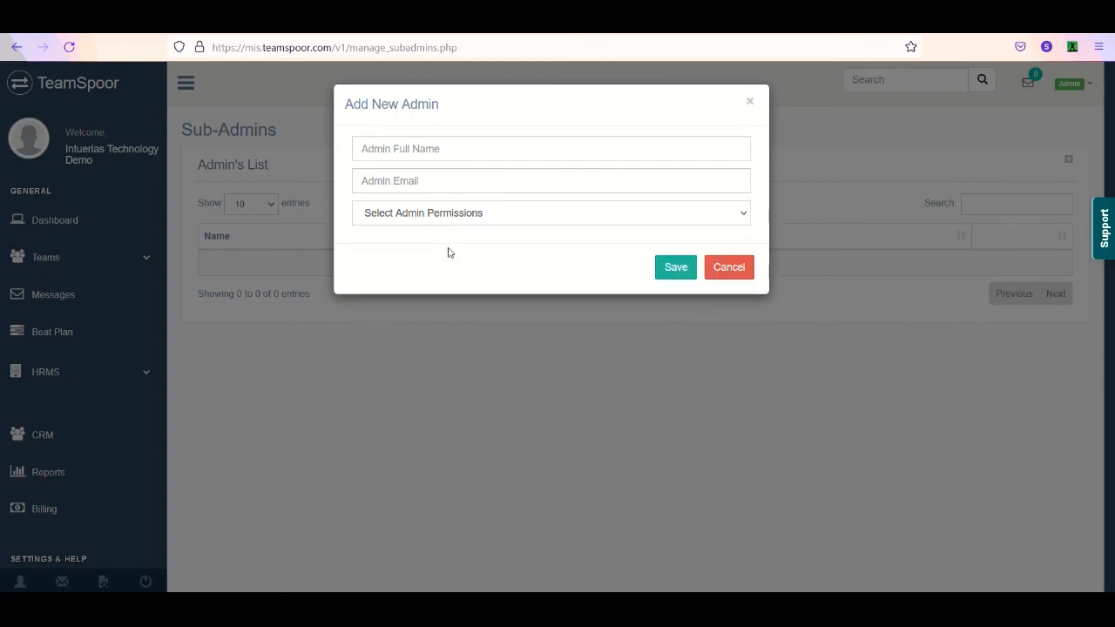
click(471, 217)
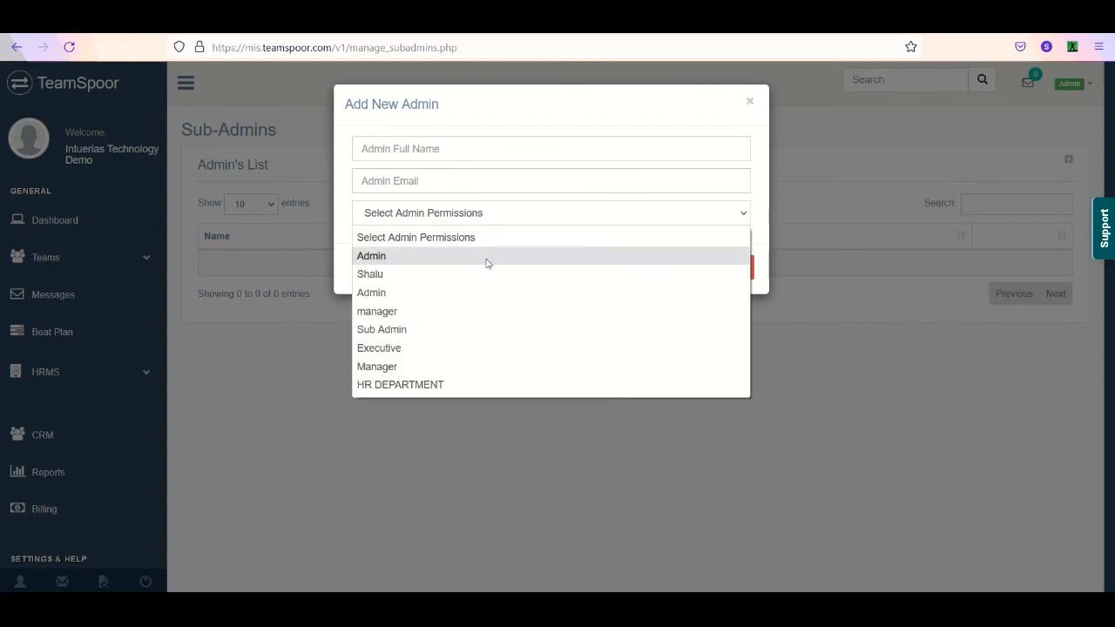
click(640, 155)
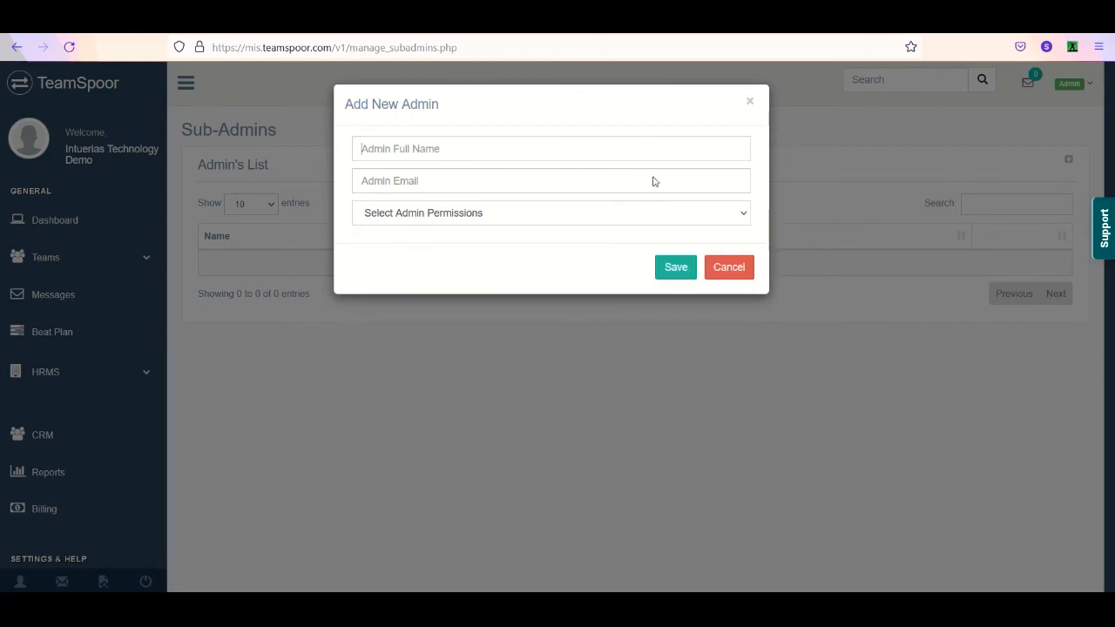
click(716, 269)
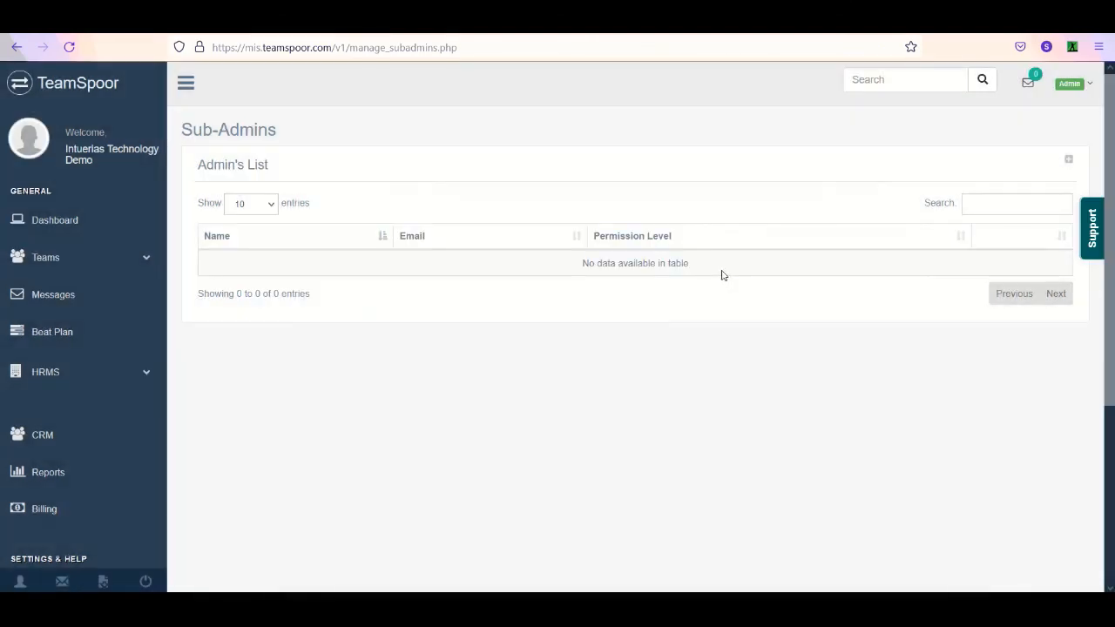
- Open the Billing page and check the number of admins allowed in the plan details
scroll(704, 264, down, 3)
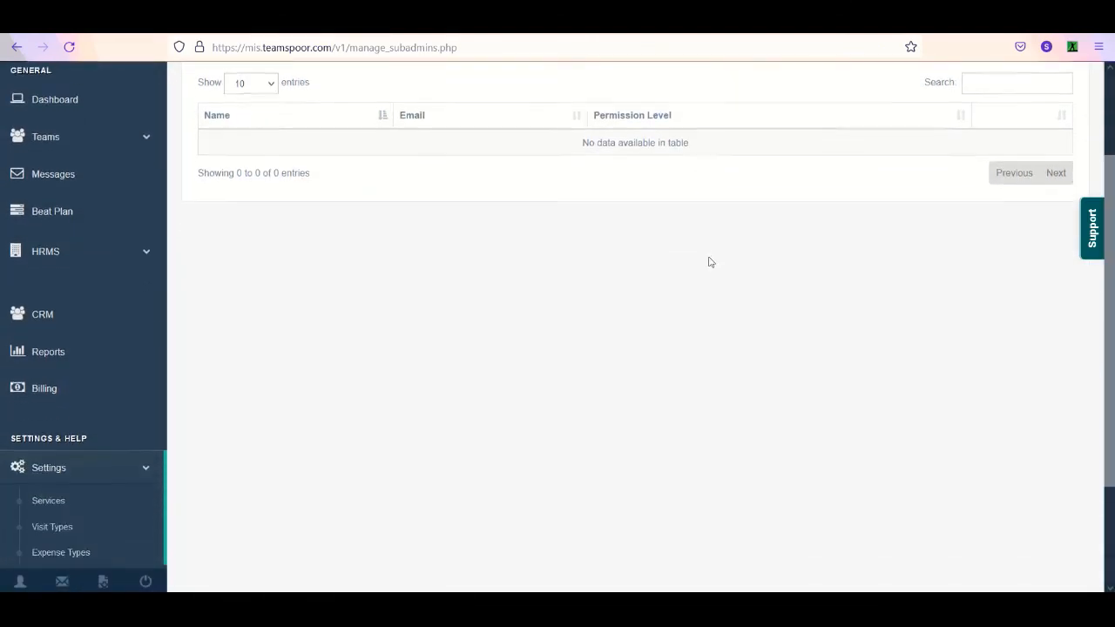
drag(1110, 207, 1110, 122)
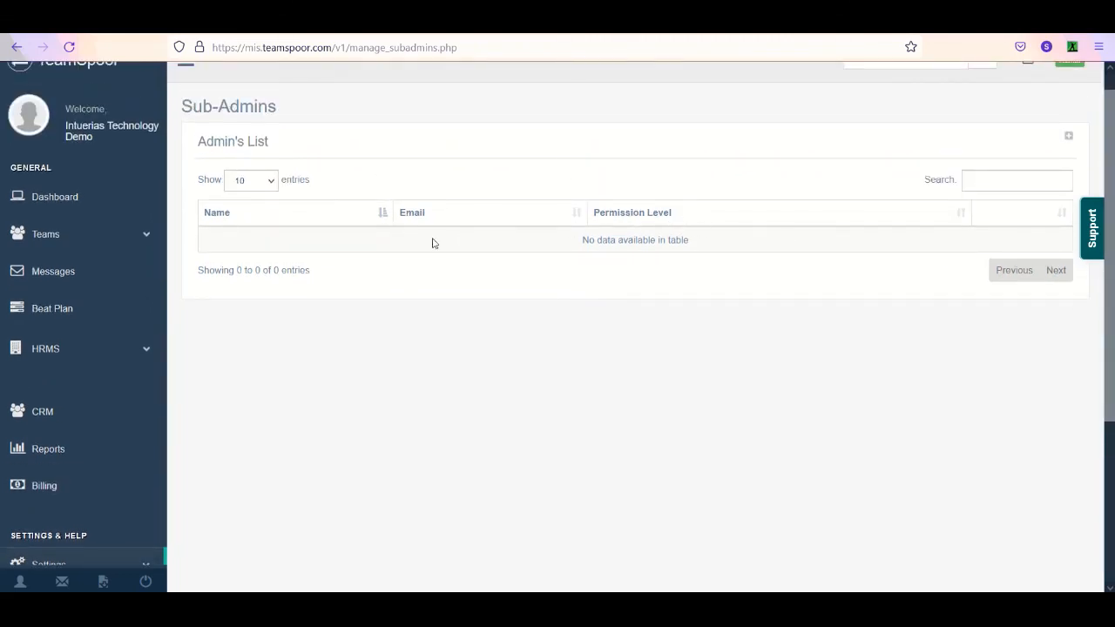
click(111, 491)
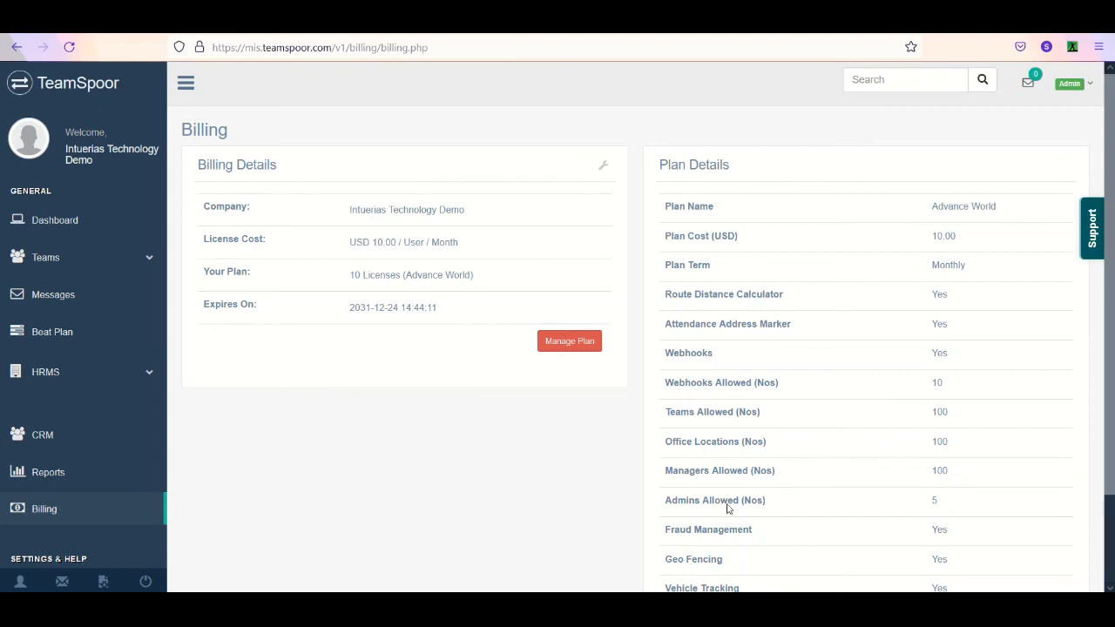
drag(658, 502, 759, 502)
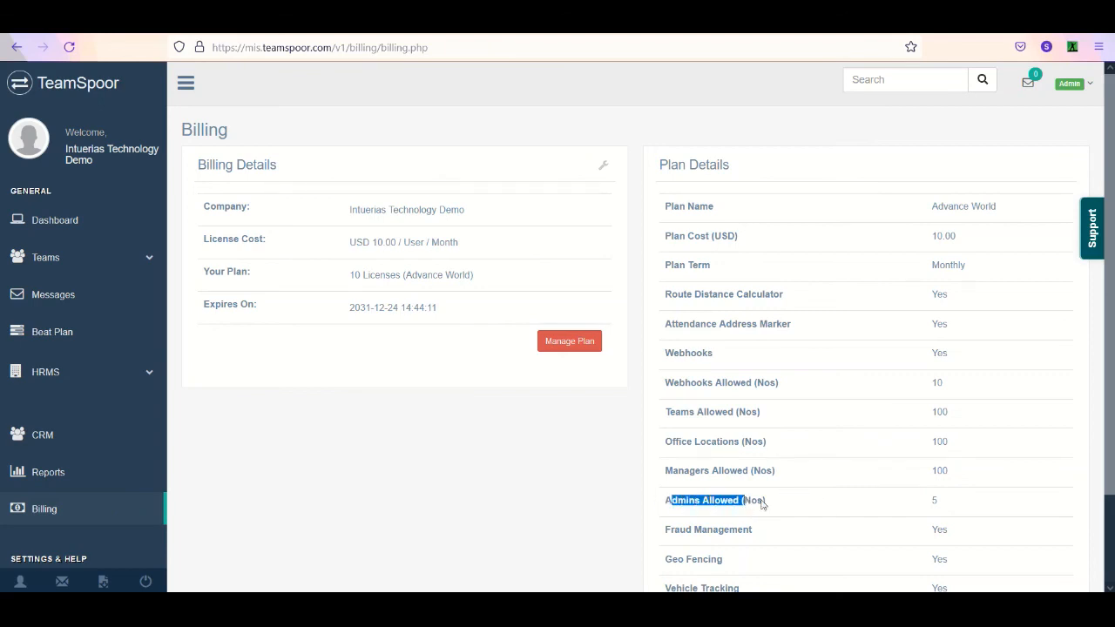
double_click(932, 501)
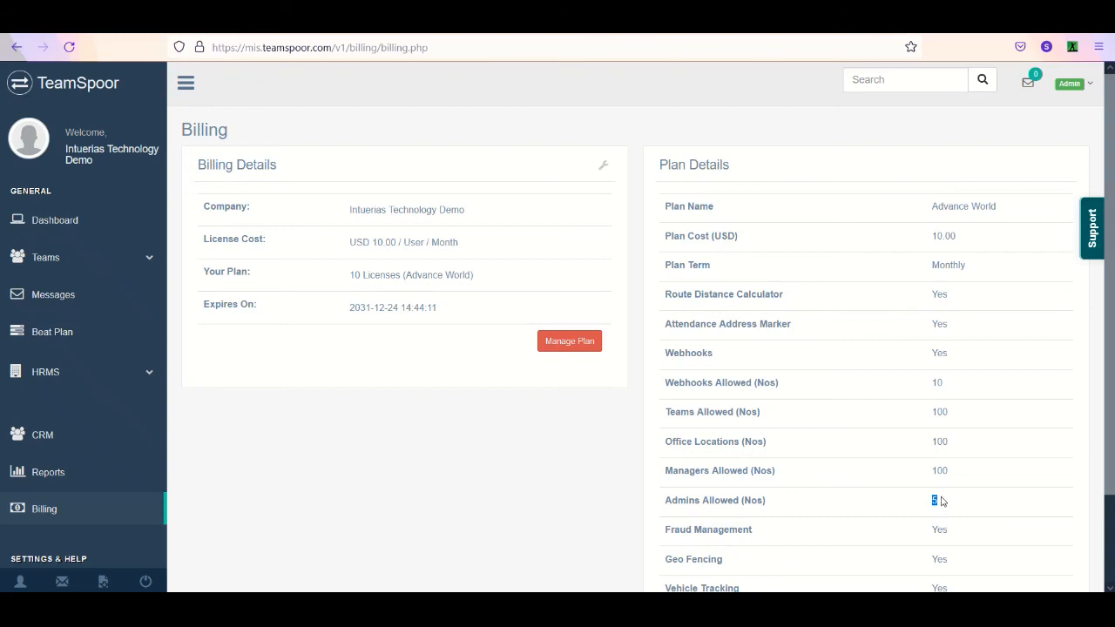
- Examine the plan's allowed teams, office locations and route distance calculator entries in the plan details
drag(671, 416, 737, 419)
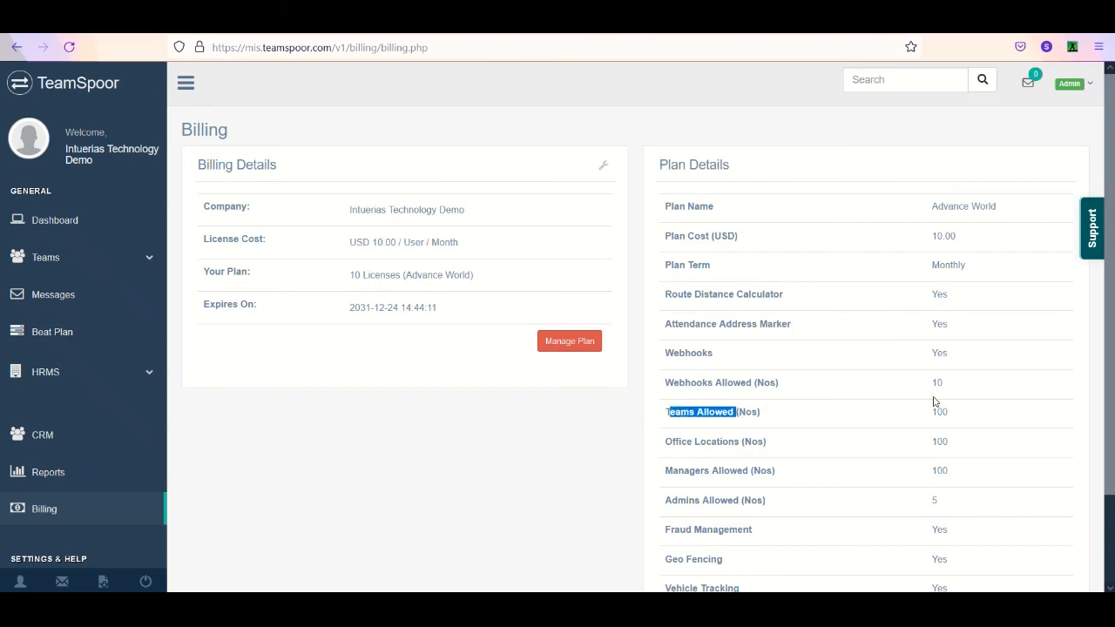
drag(664, 448, 745, 449)
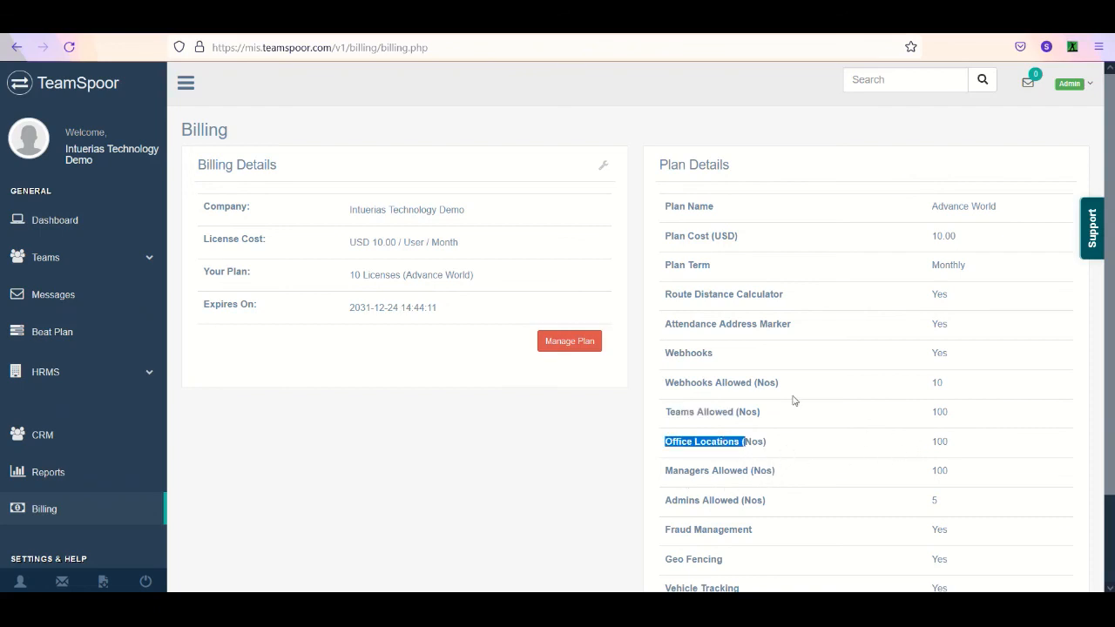
drag(665, 300, 778, 302)
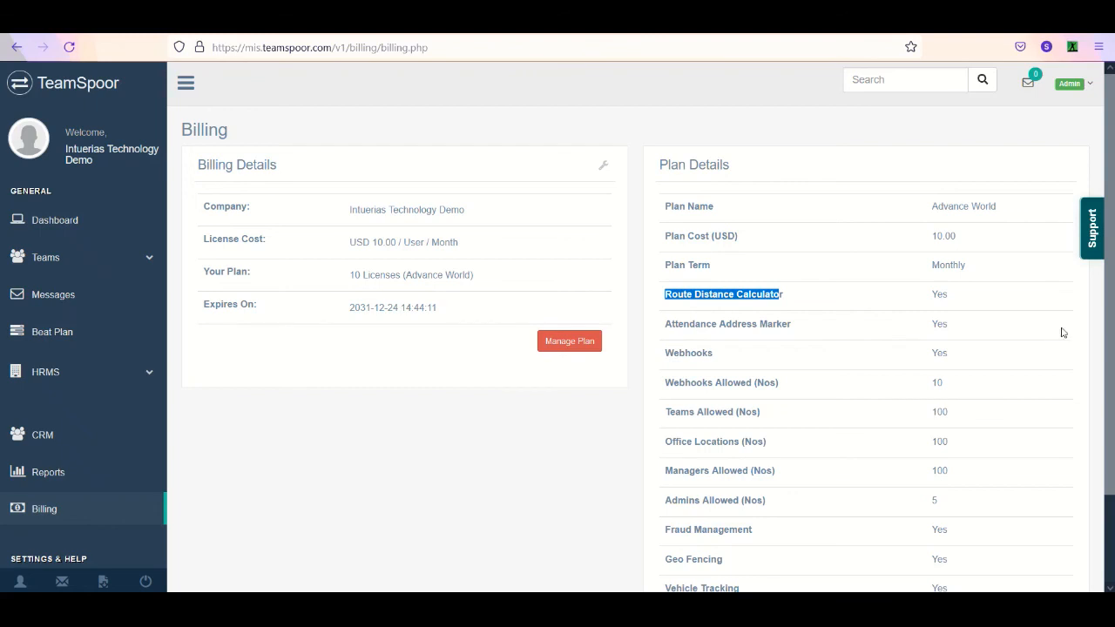
mouse_move(1111, 318)
mouse_down()
mouse_move(1113, 384)
mouse_move(1113, 334)
mouse_up()
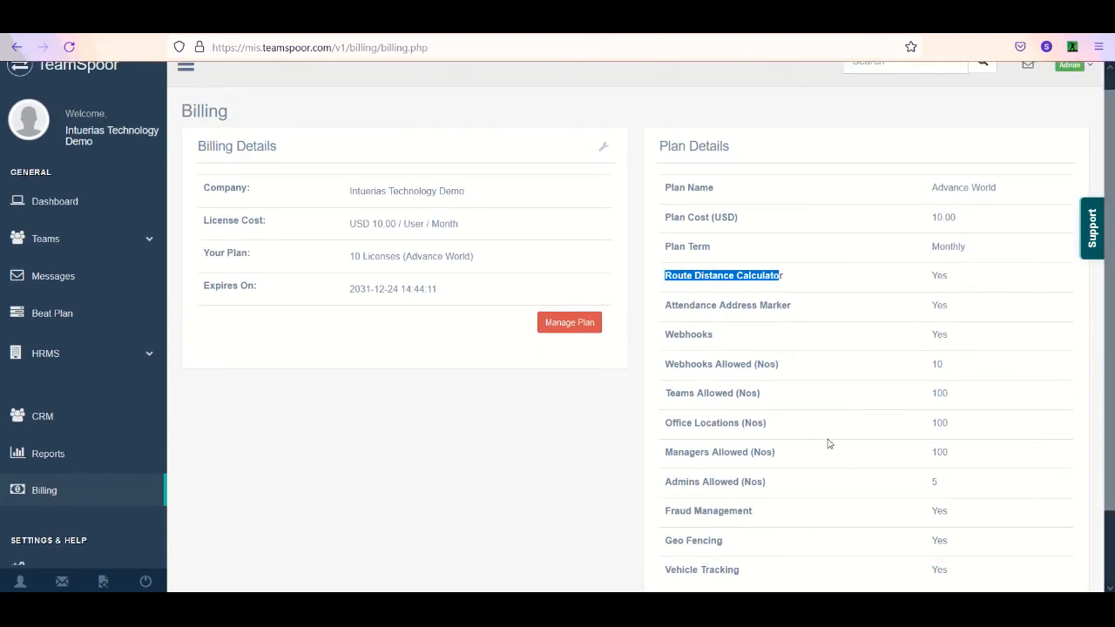
- Check the plan's Fraud Management entry and examine the users' risk flags in the Field Executives list
scroll(800, 488, down, 2)
drag(763, 441, 662, 431)
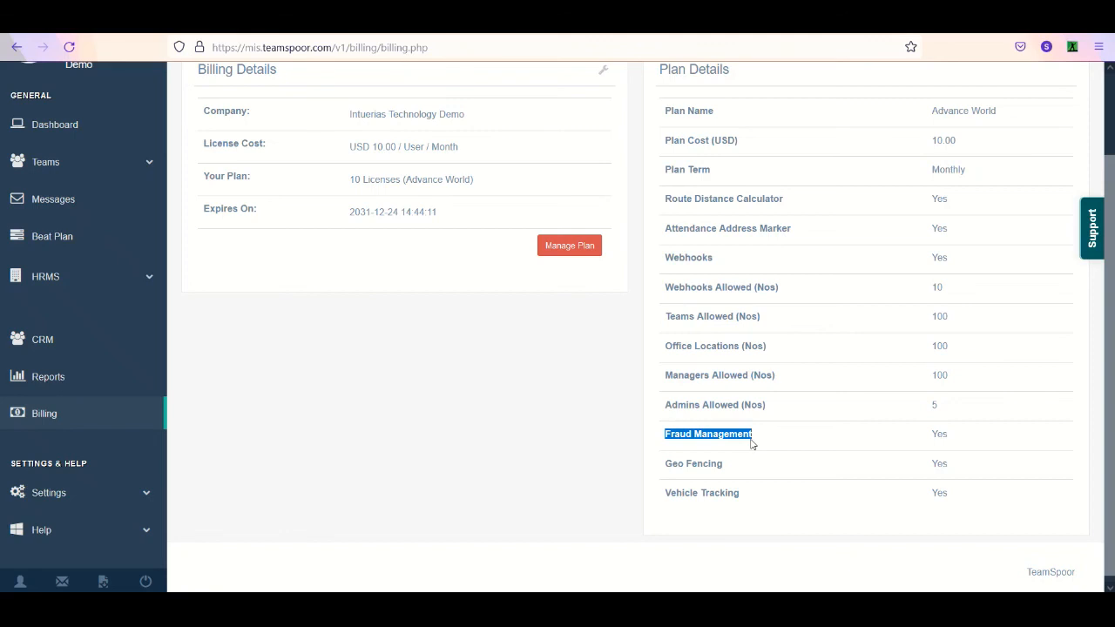
click(96, 168)
click(64, 275)
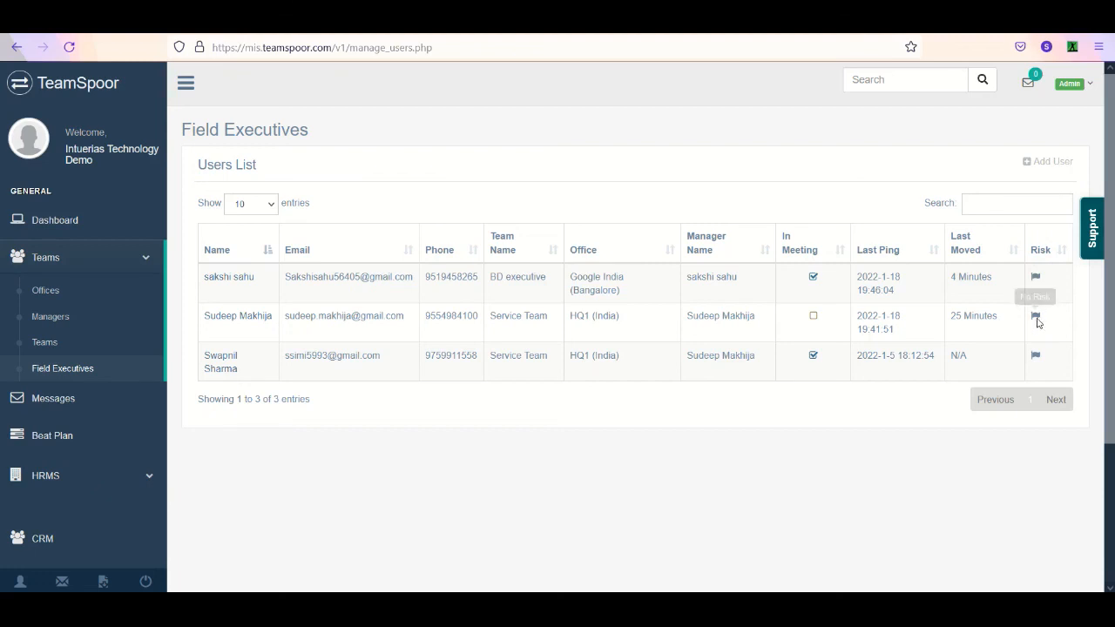
- Switch to the mirrored phone and open the TeamSpoor Manager page from the Play Store's teamspoor search results
scroll(1037, 321, down, 2)
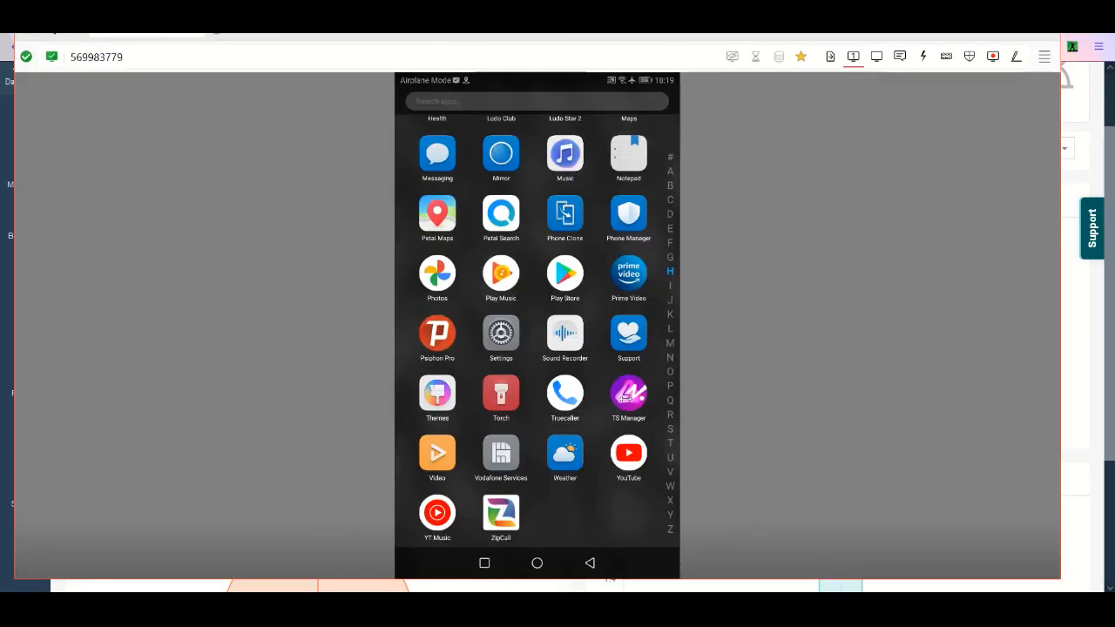
click(626, 397)
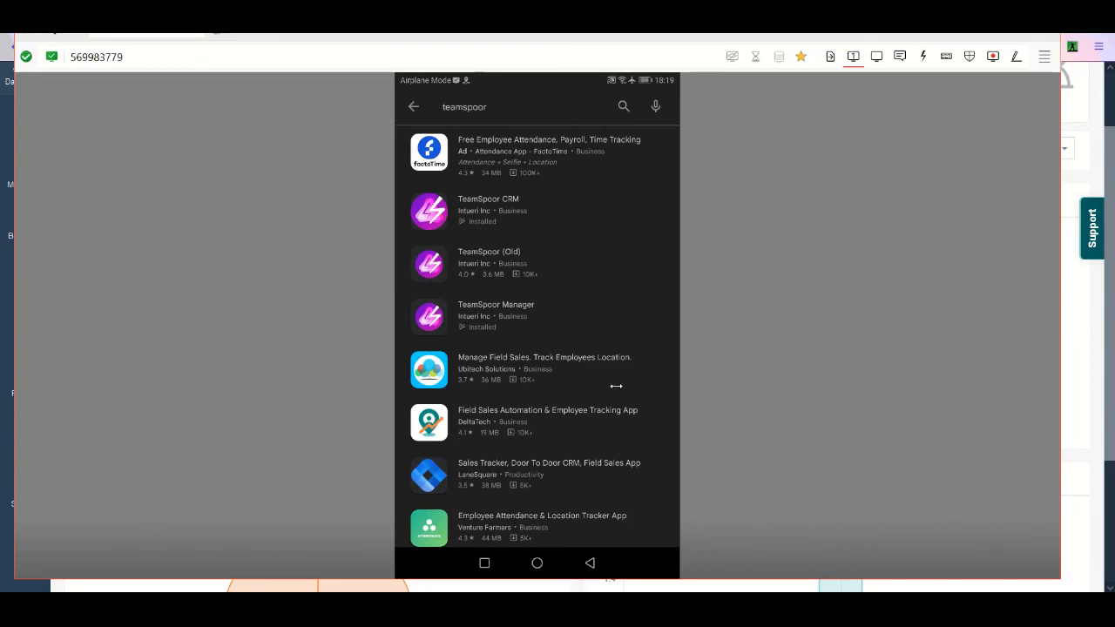
click(538, 311)
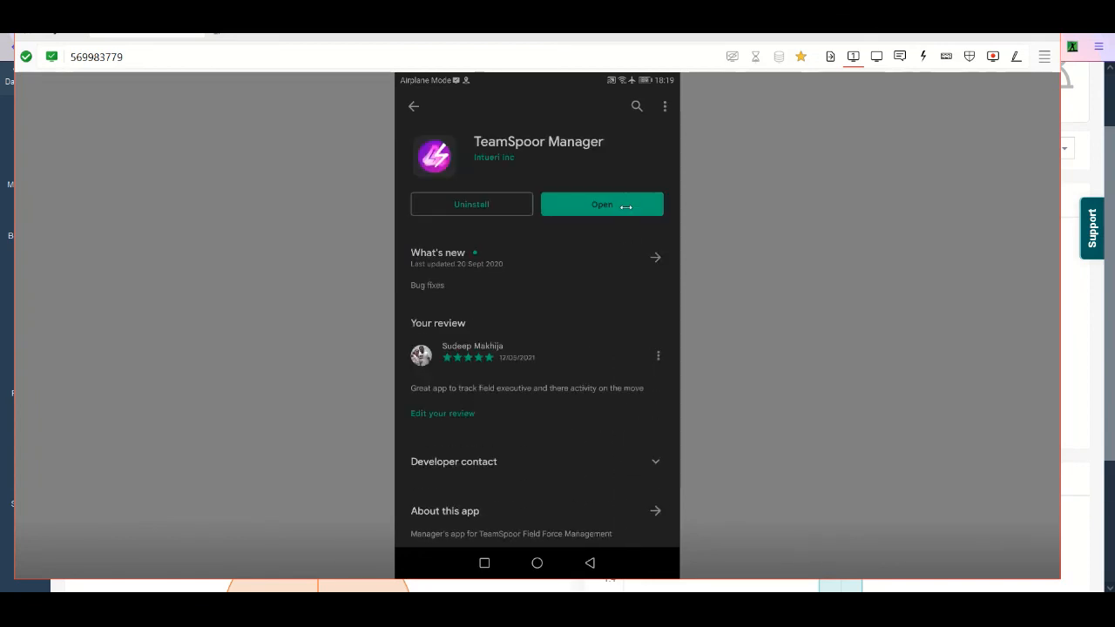
click(620, 564)
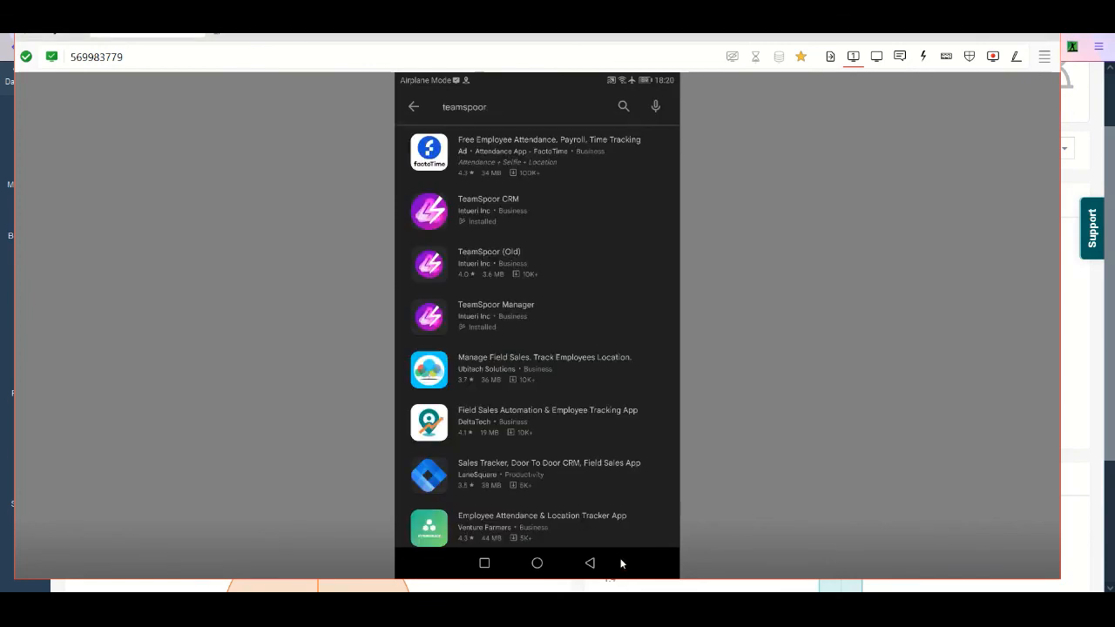
click(543, 312)
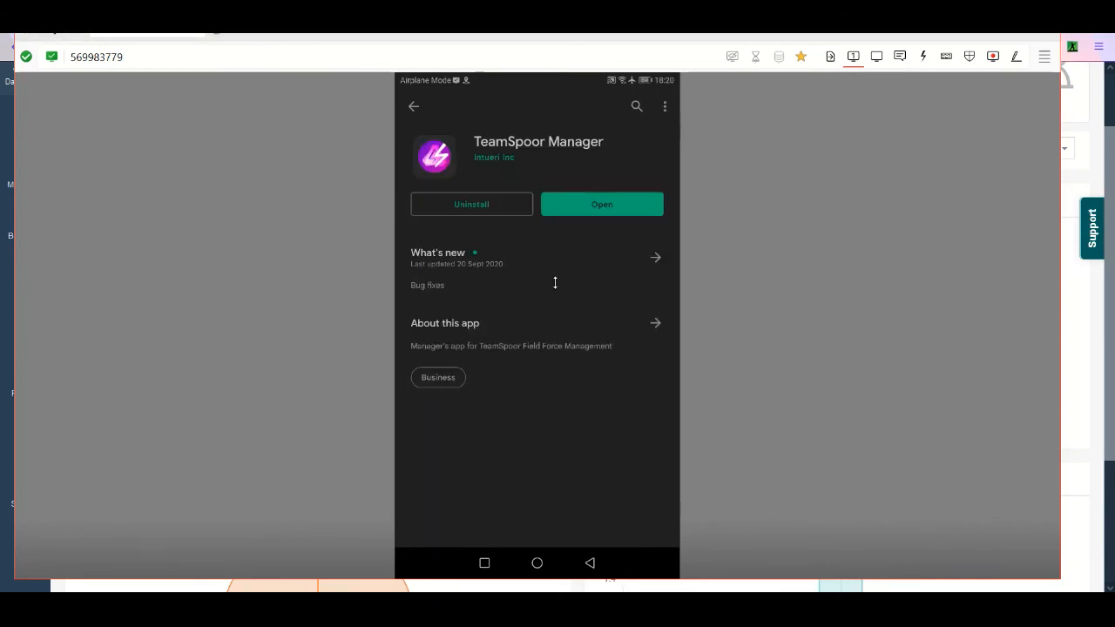
- Launch TeamSpoor Manager and sign in by filling the email and password fields with the first saved account
click(616, 206)
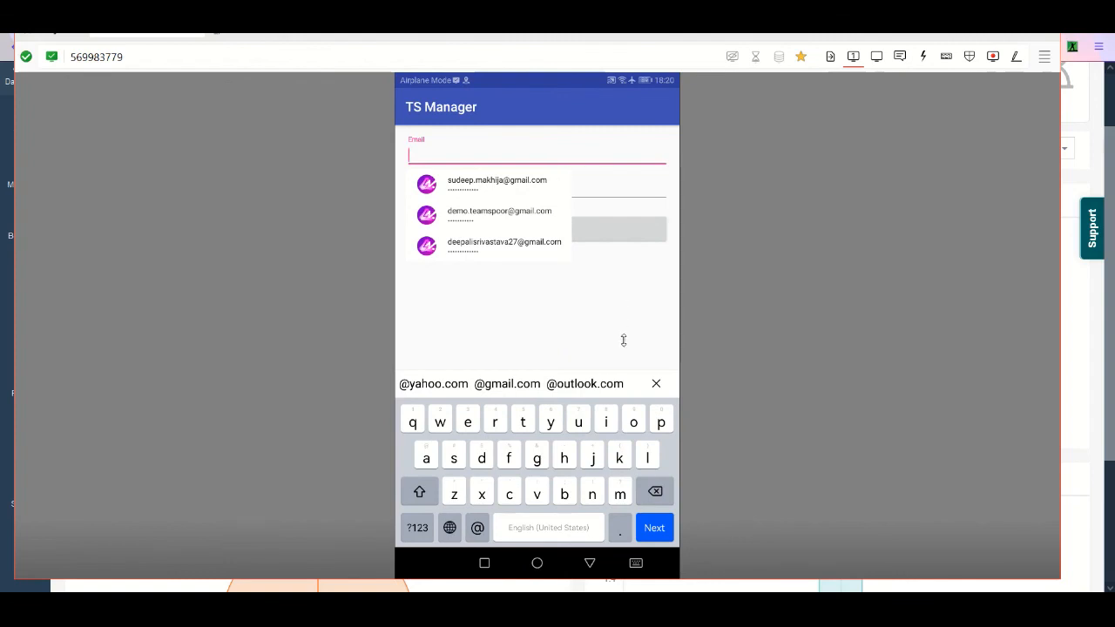
click(510, 189)
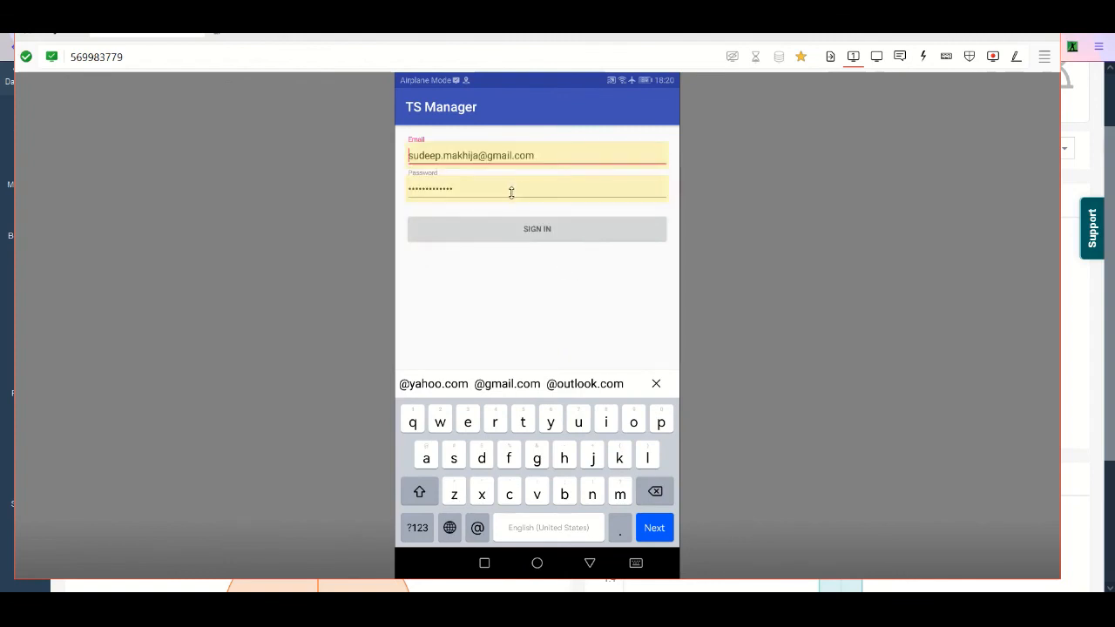
click(541, 228)
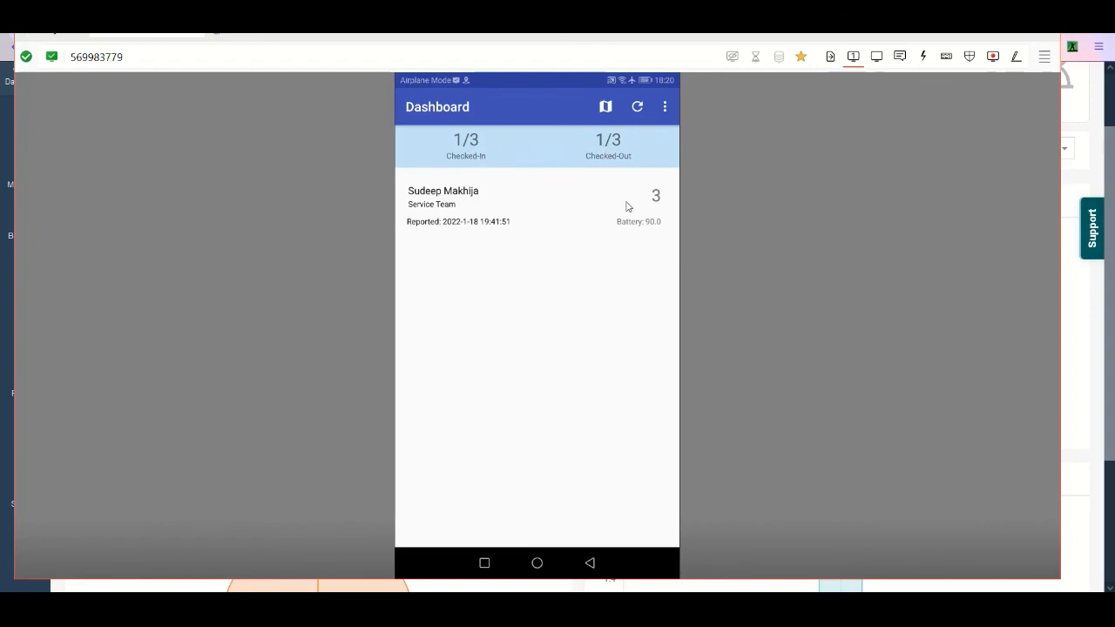
- View the team's location map from the manager app's dashboard and return to the dashboard
click(608, 108)
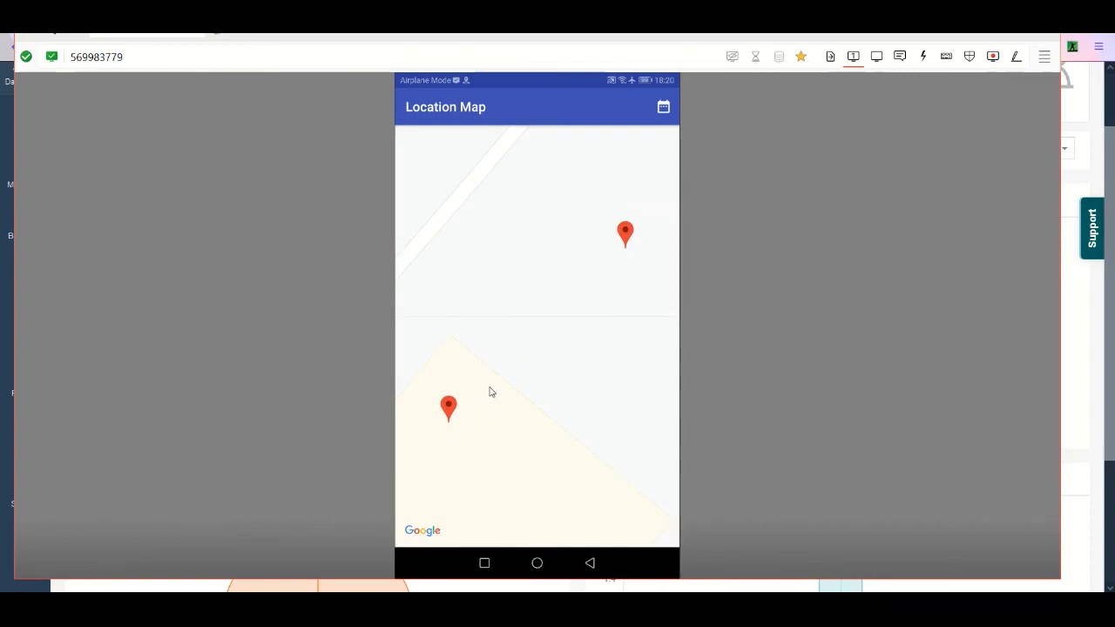
click(593, 563)
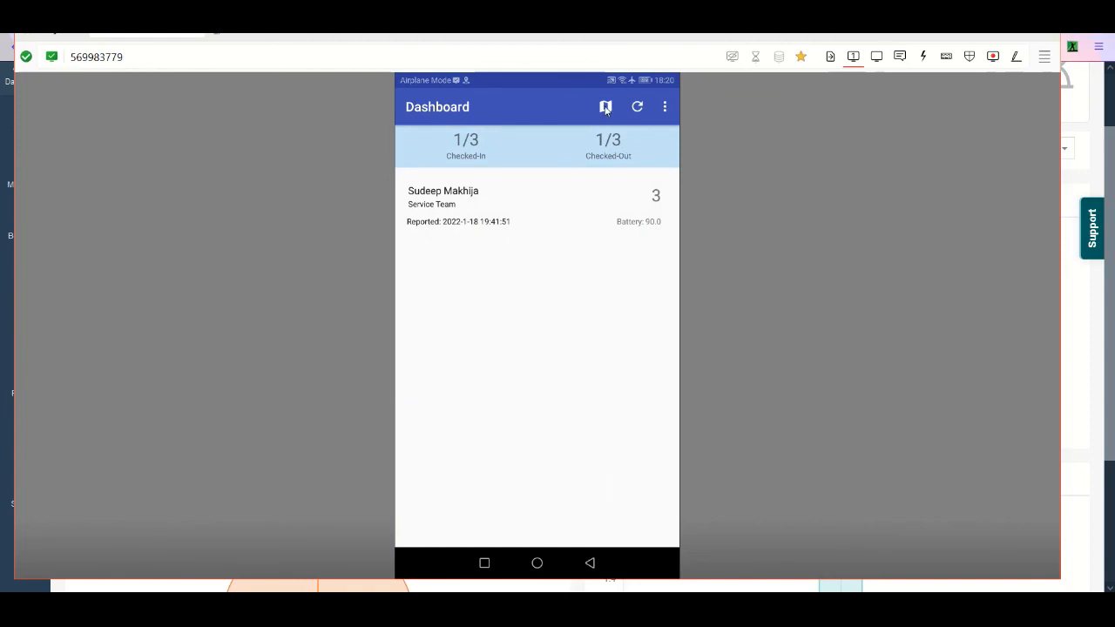
- View the list of users in the manager app and return to the dashboard
click(665, 108)
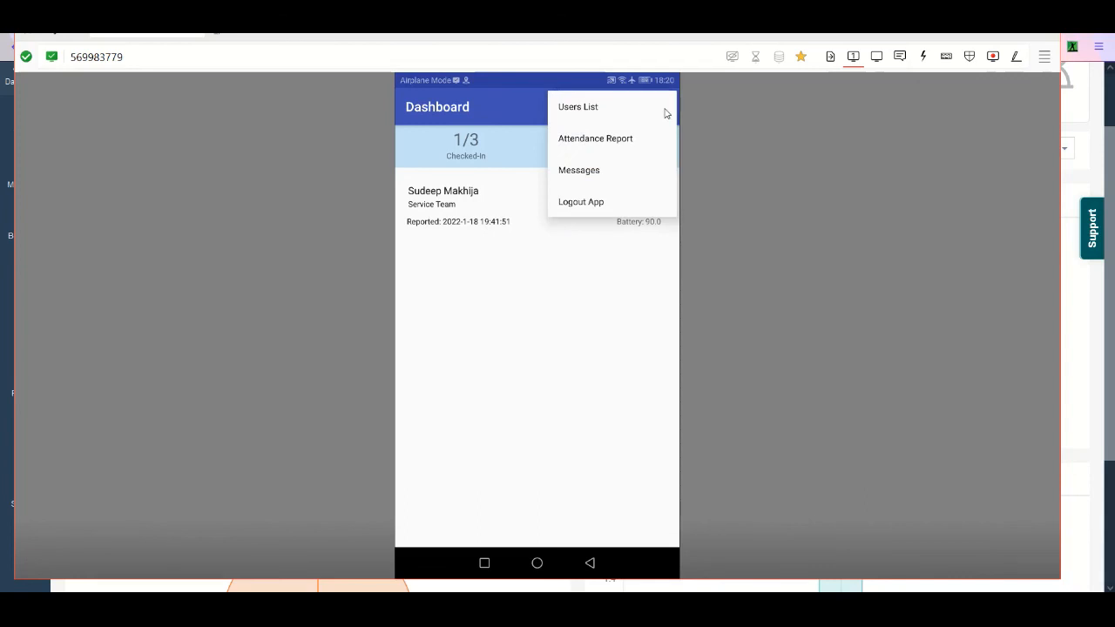
click(593, 109)
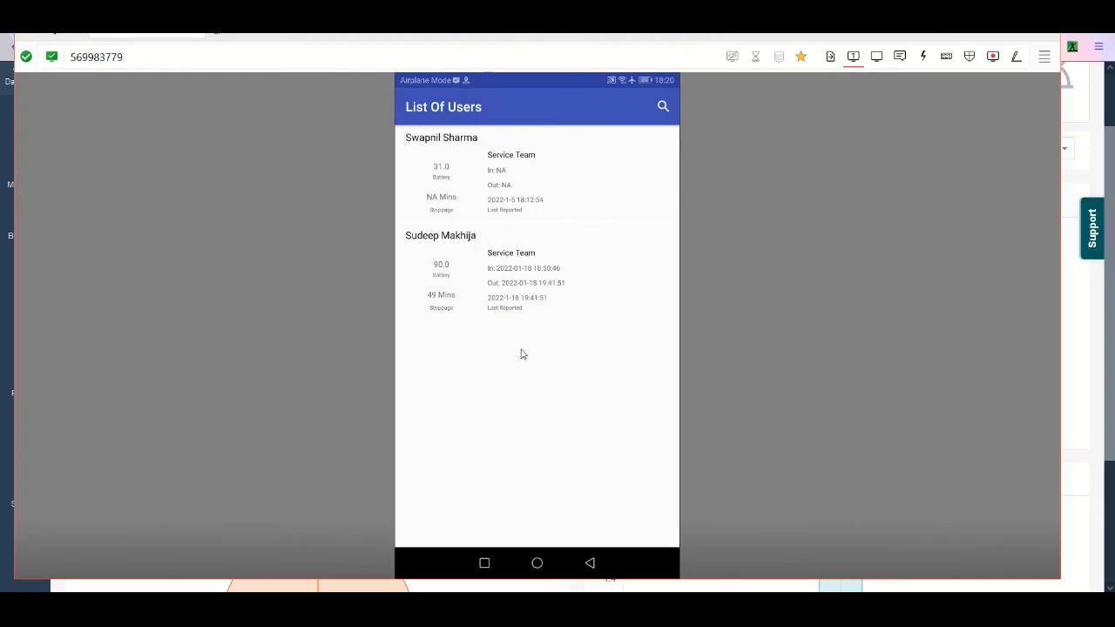
right_click(536, 384)
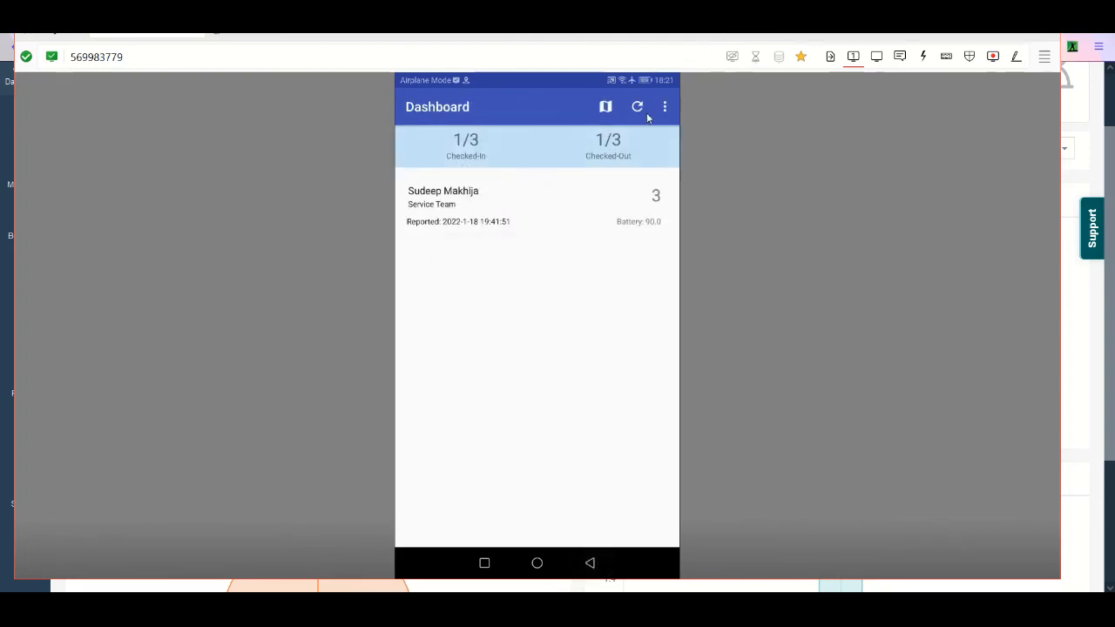
- View the Checked-In Users attendance report, check the listed user's map options without choosing one, and return to the dashboard
click(665, 106)
click(610, 145)
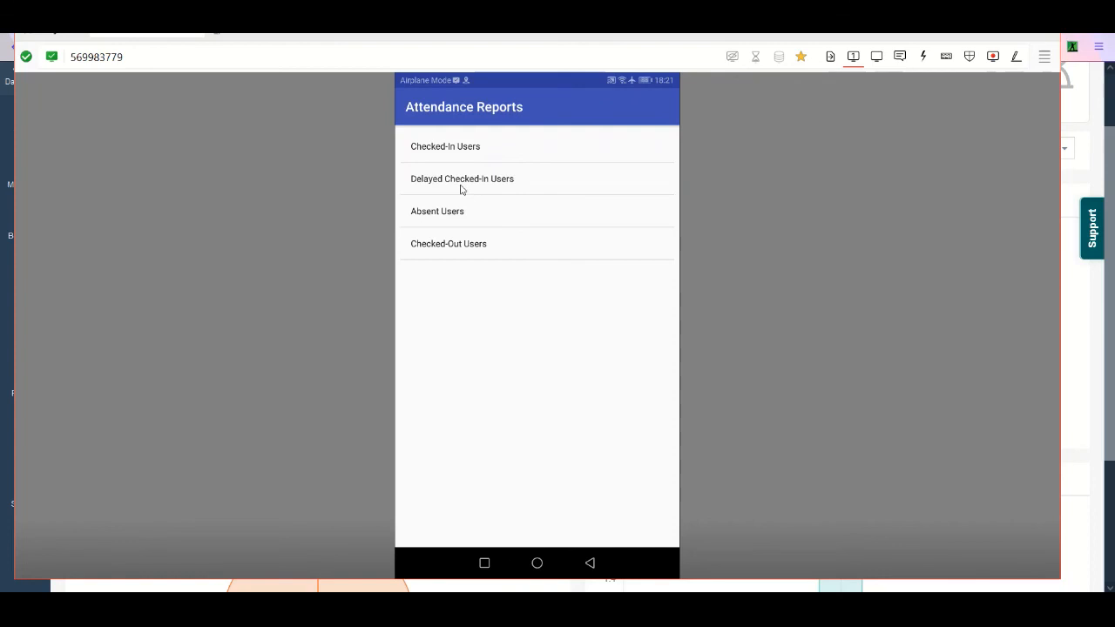
click(474, 146)
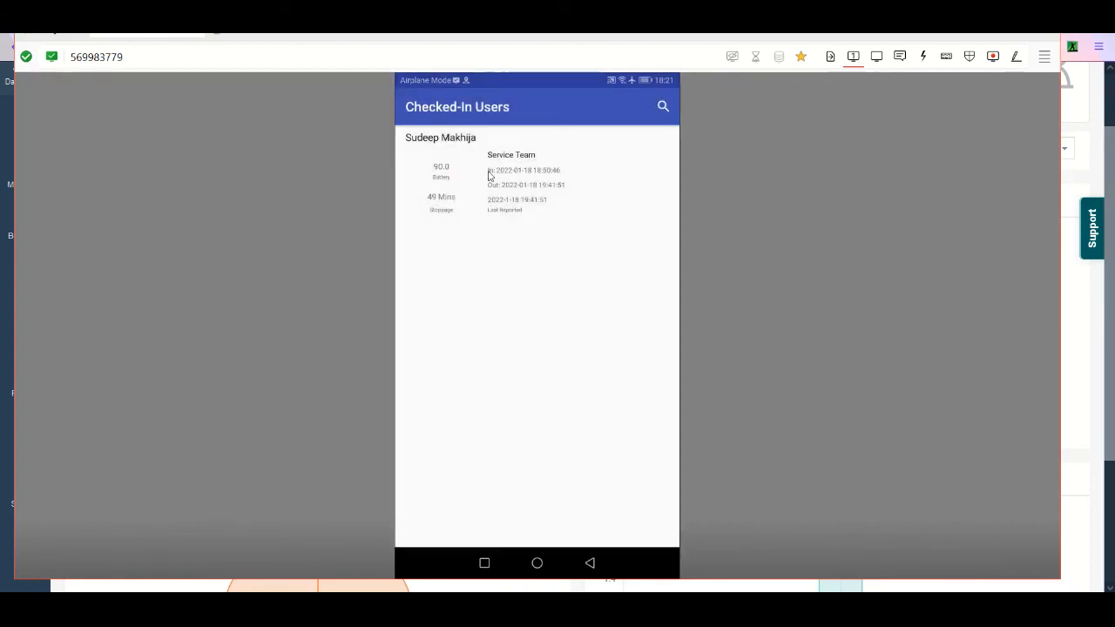
click(547, 166)
click(438, 207)
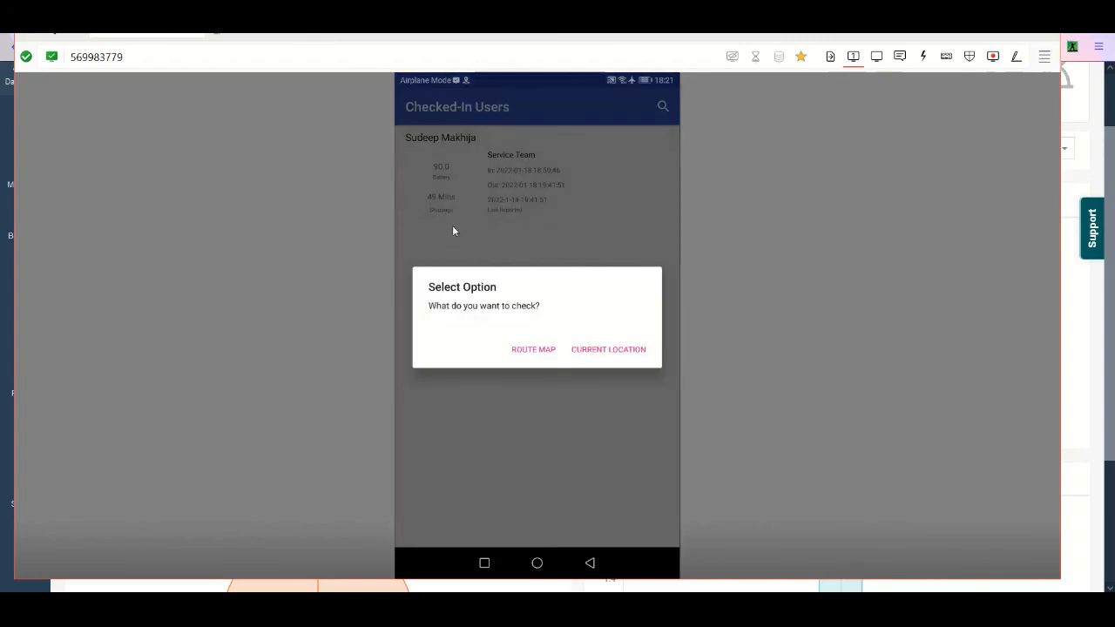
click(564, 247)
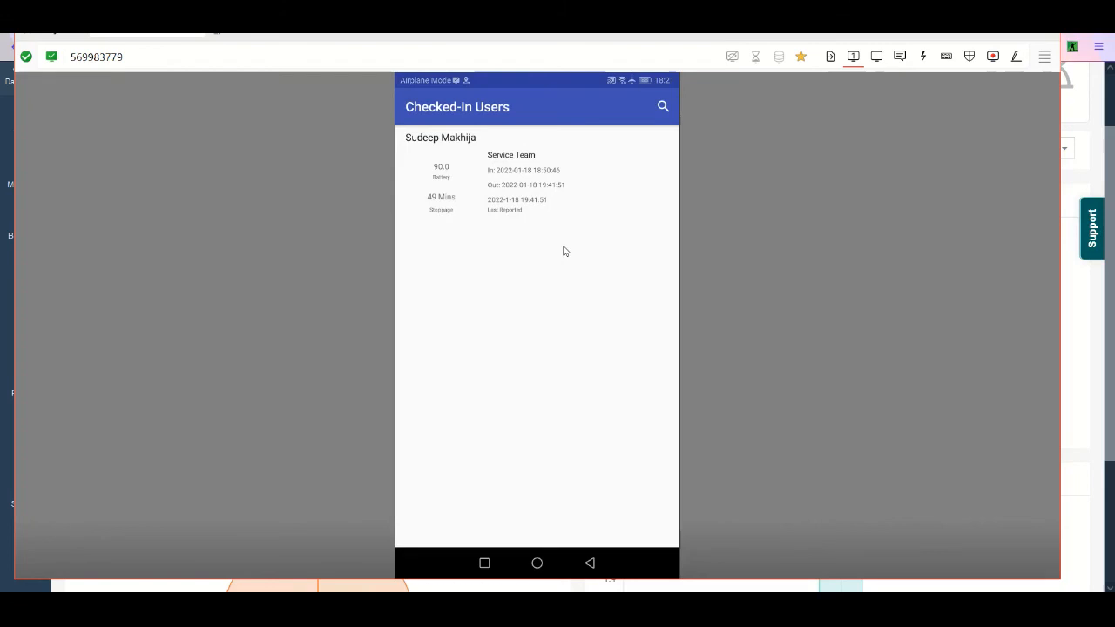
right_click(566, 251)
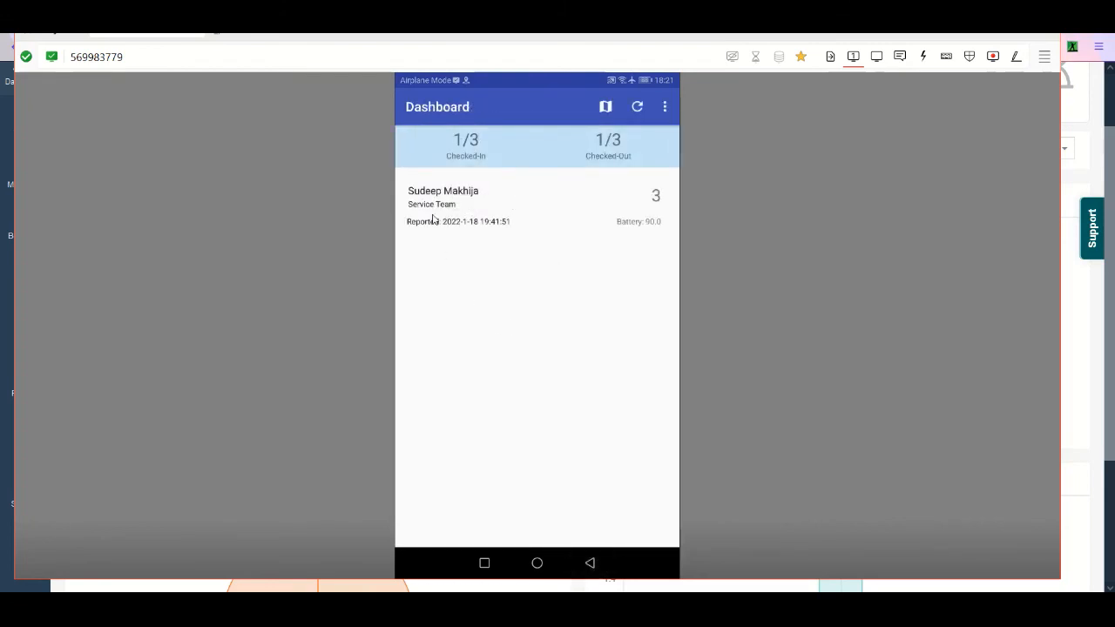
- View the Checked-Out Users attendance report and return to the manager app's dashboard
click(604, 116)
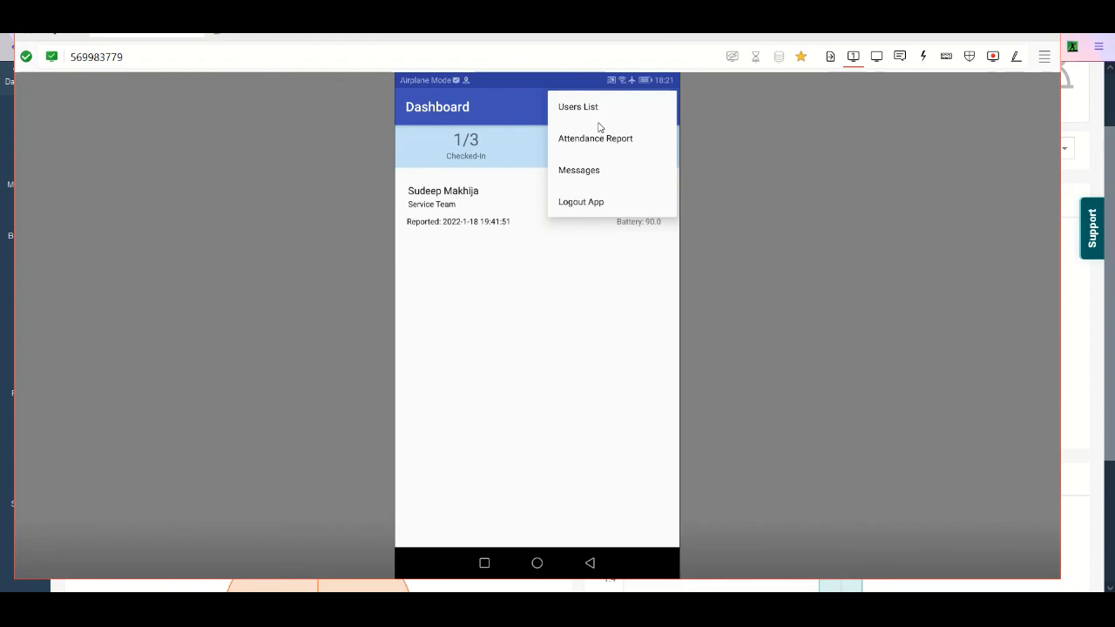
click(600, 131)
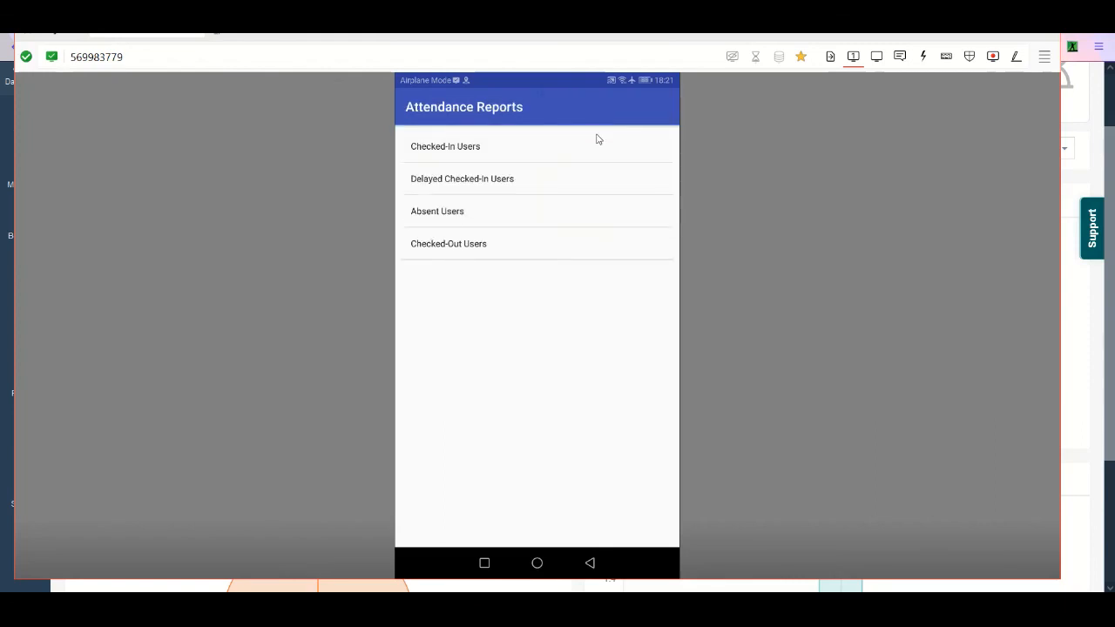
click(456, 251)
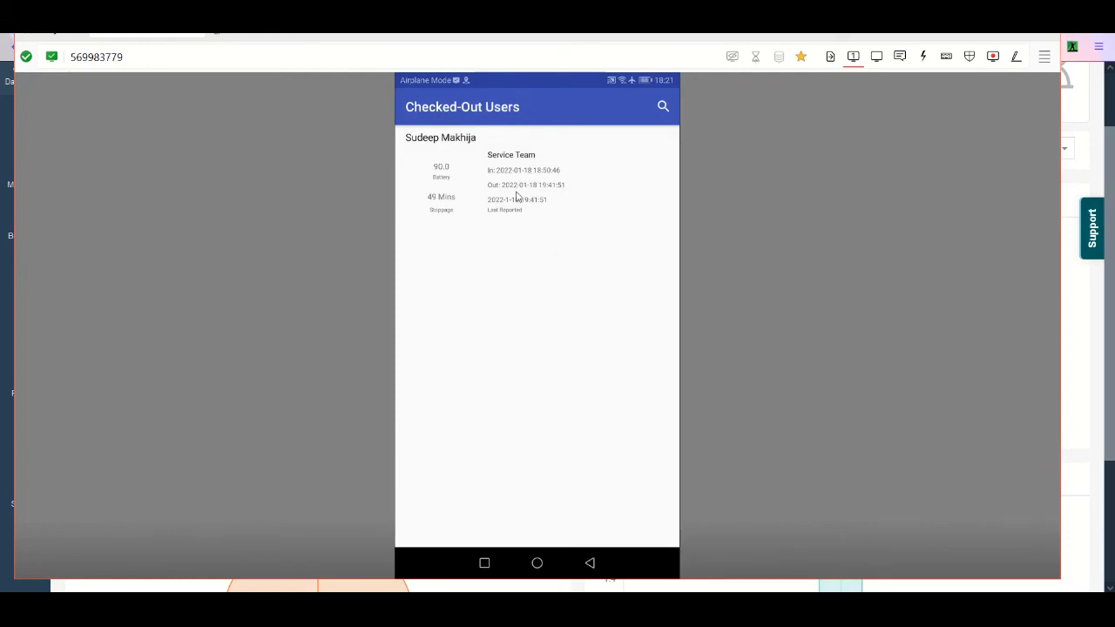
right_click(608, 169)
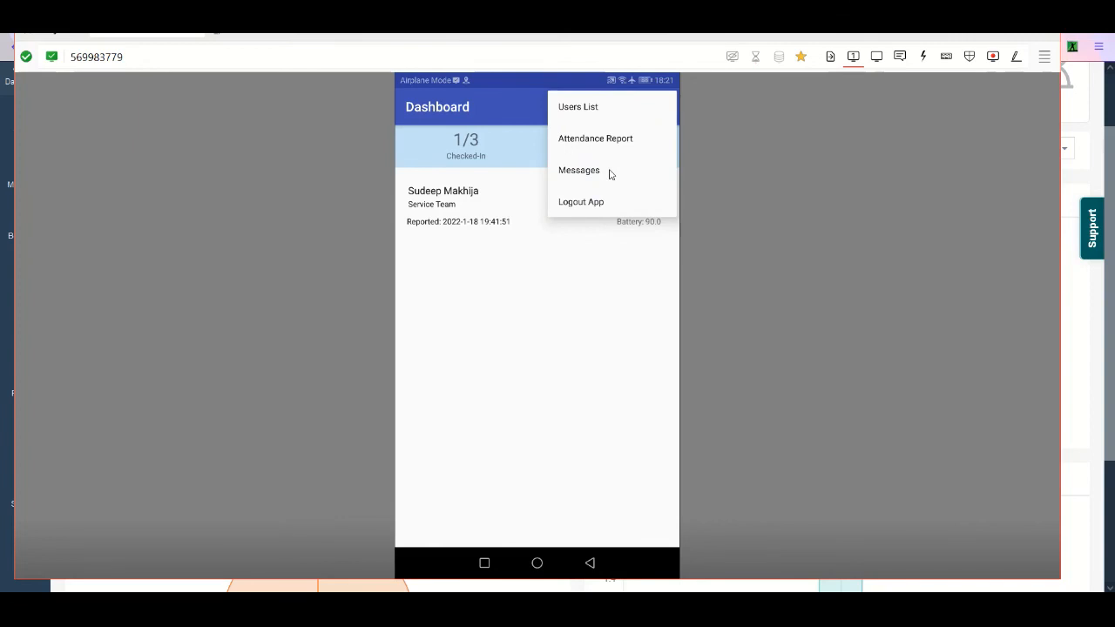
- View the manager app's Messages page and refresh its dashboard before switching back to the TeamSpoor web portal
click(610, 174)
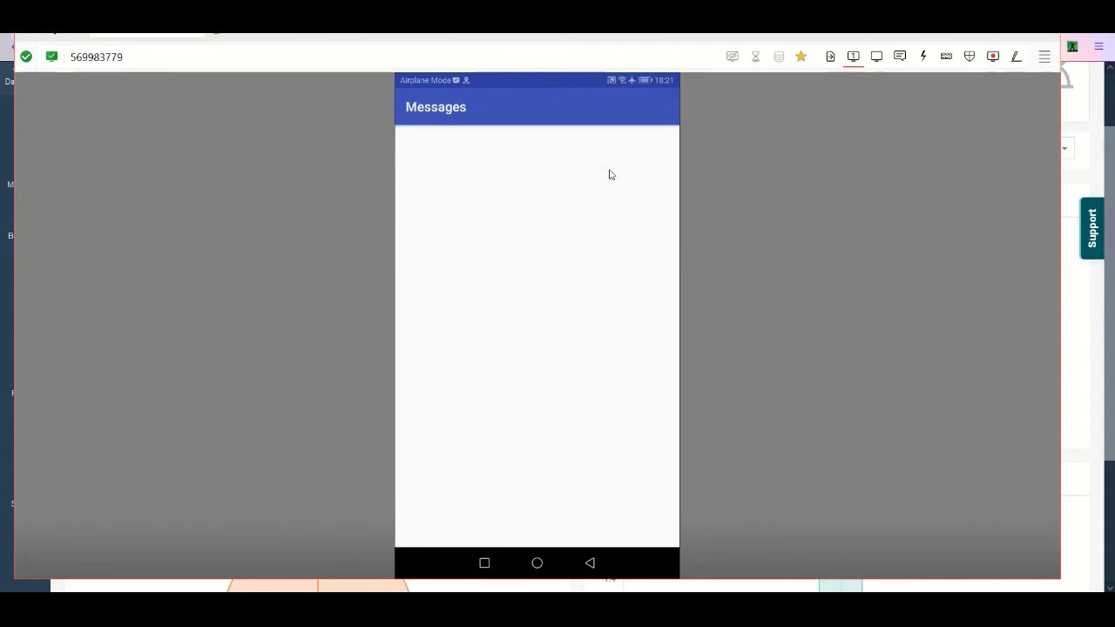
right_click(593, 201)
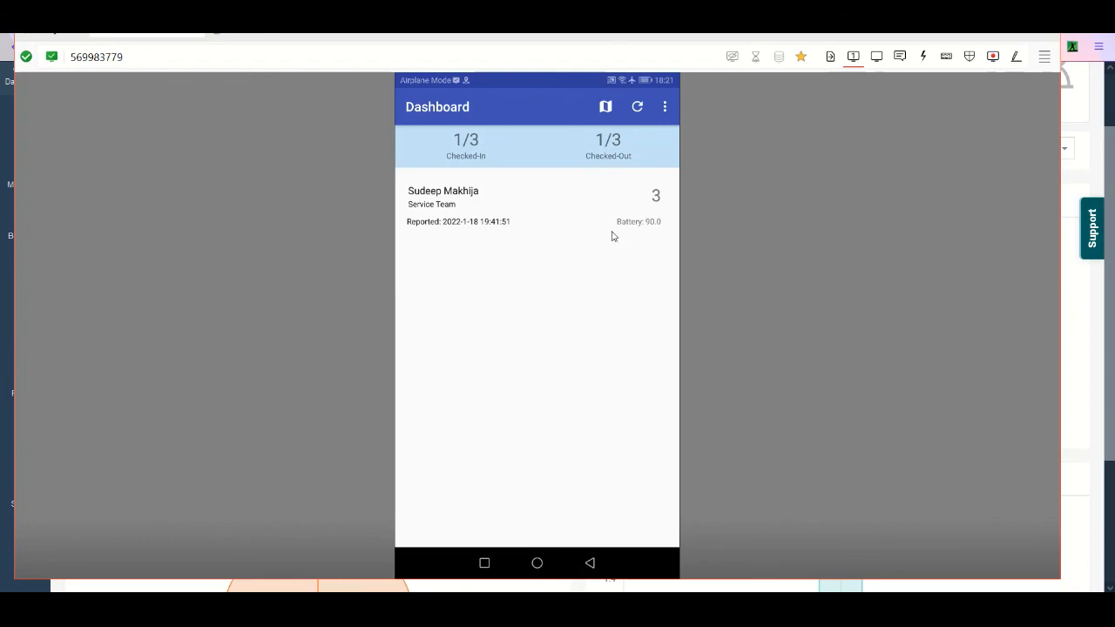
click(635, 108)
click(1091, 402)
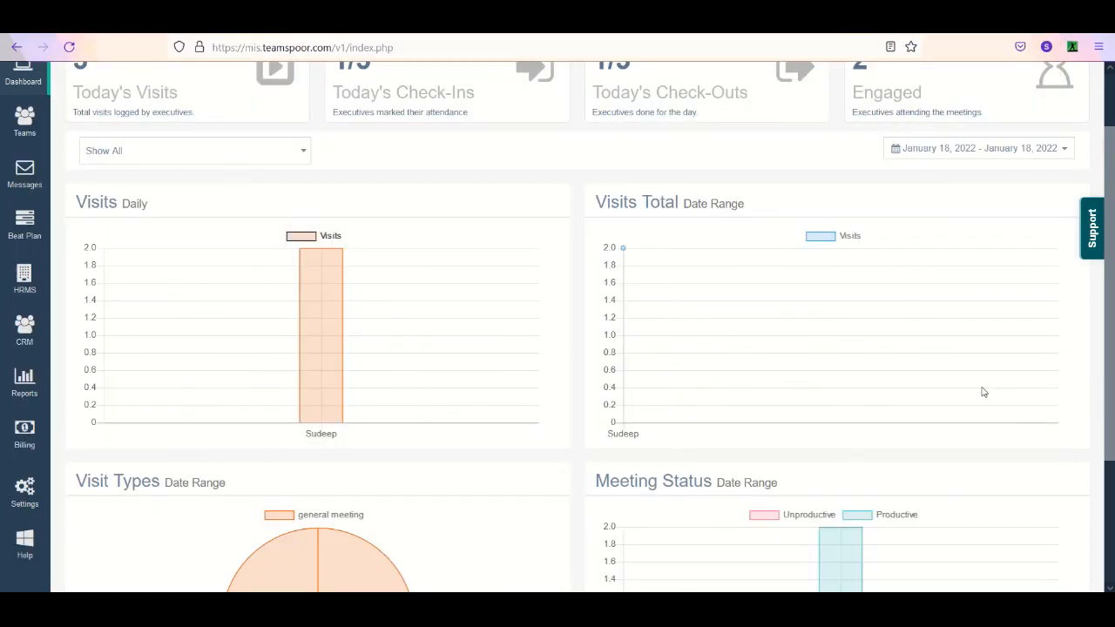